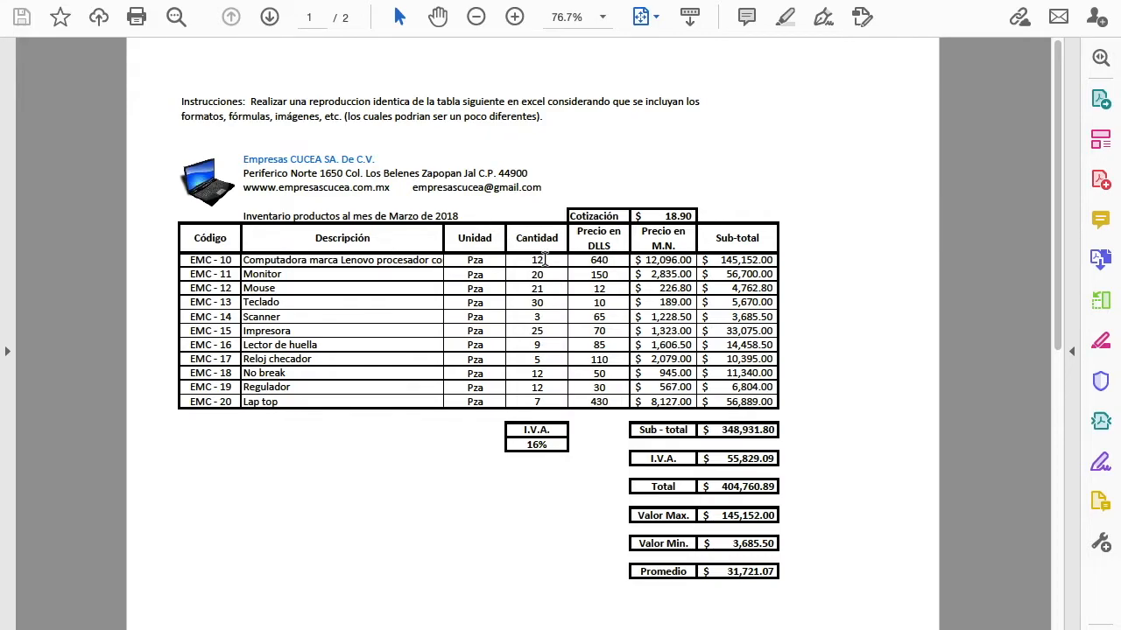
# Look over the practice PDF's second page, switch to the Excel workbook and open the relative references worksheet
pyautogui.scroll(-3, 544, 259)
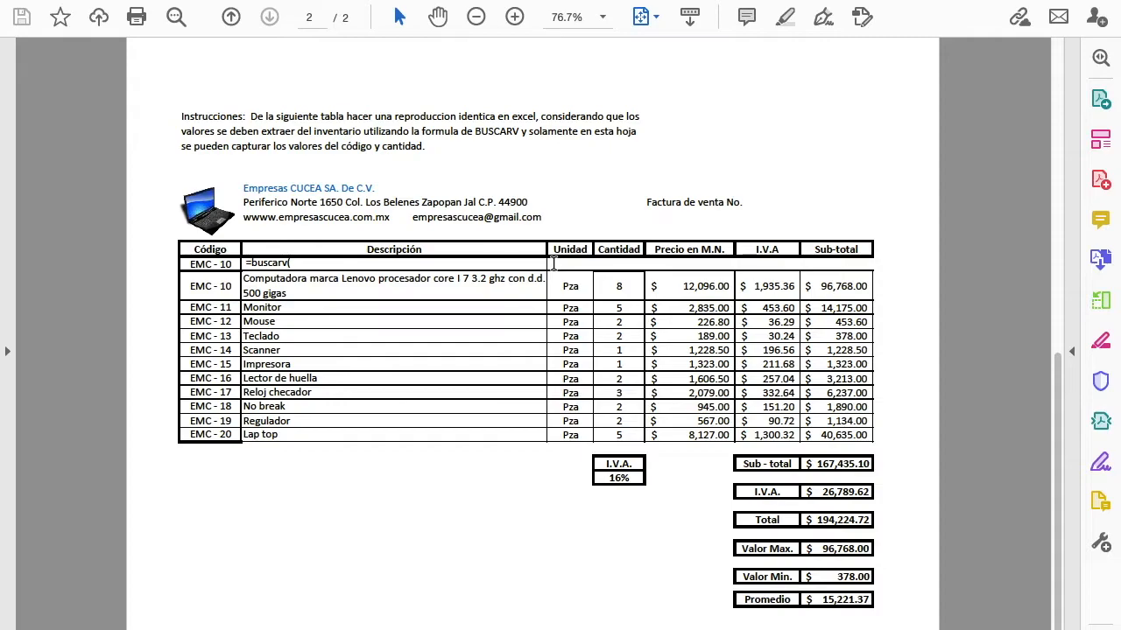
pyautogui.hotkey('ctrl', 'Right')
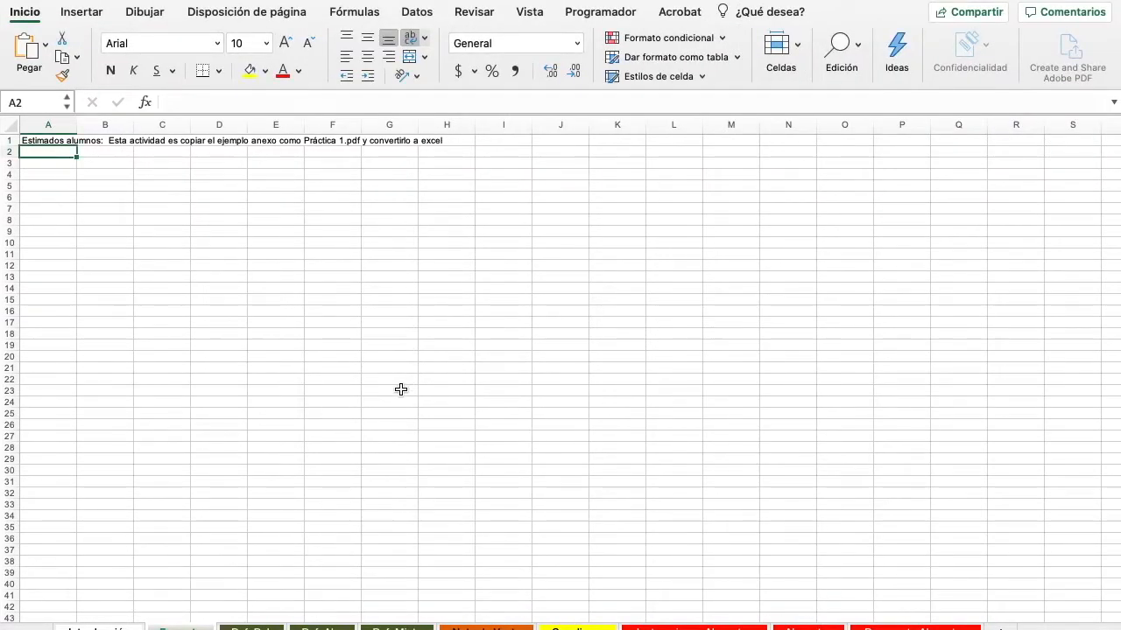
pyautogui.click(251, 628)
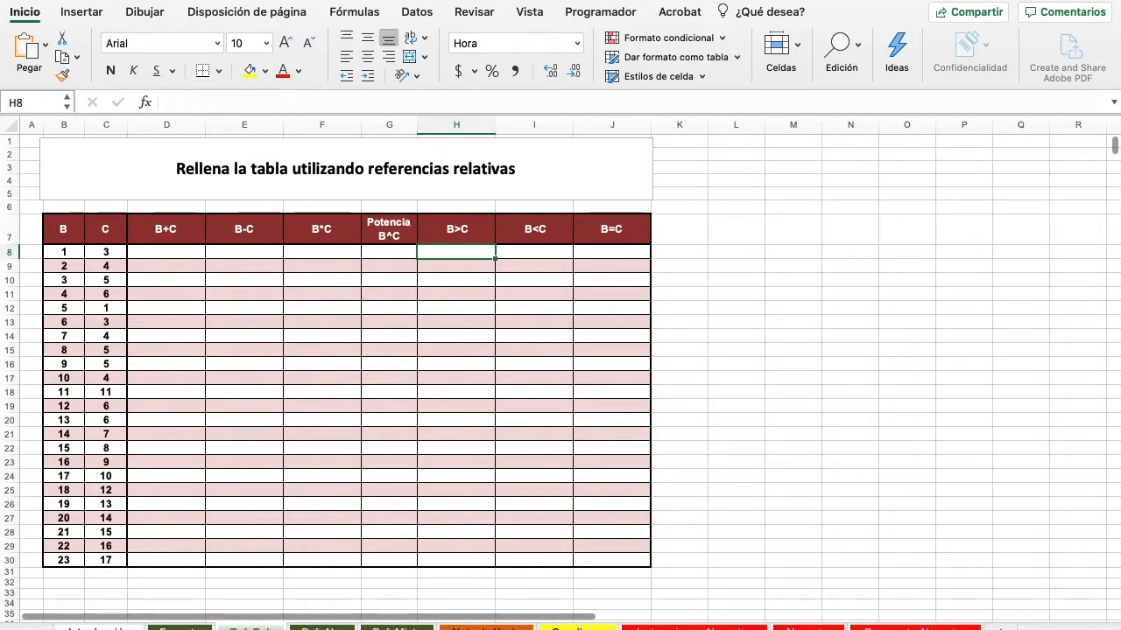
pyautogui.click(179, 628)
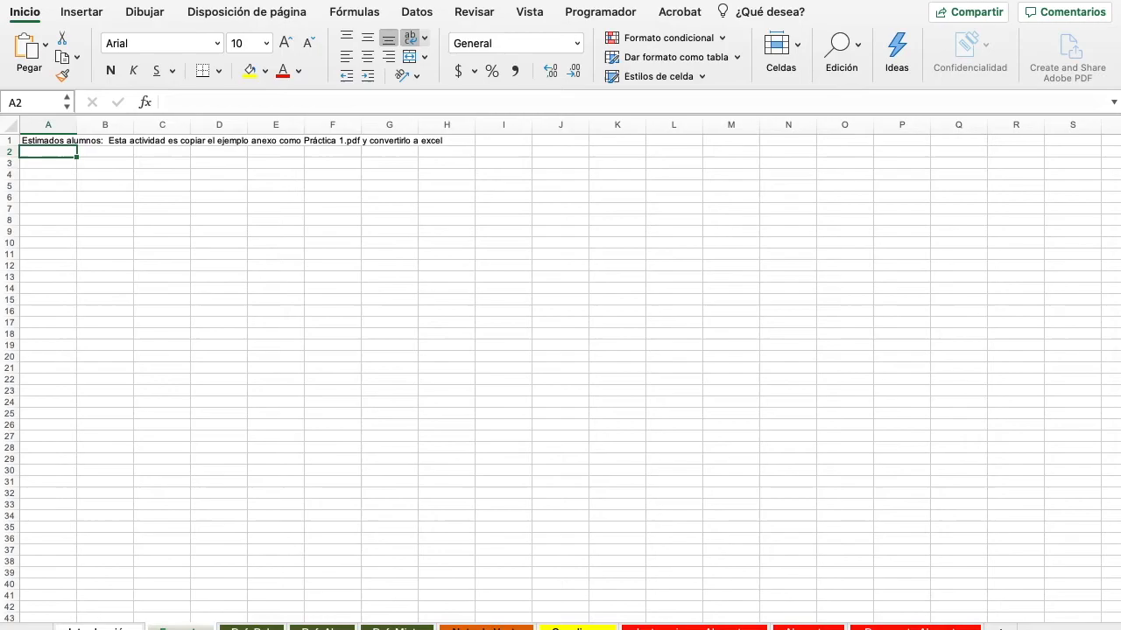
pyautogui.click(262, 628)
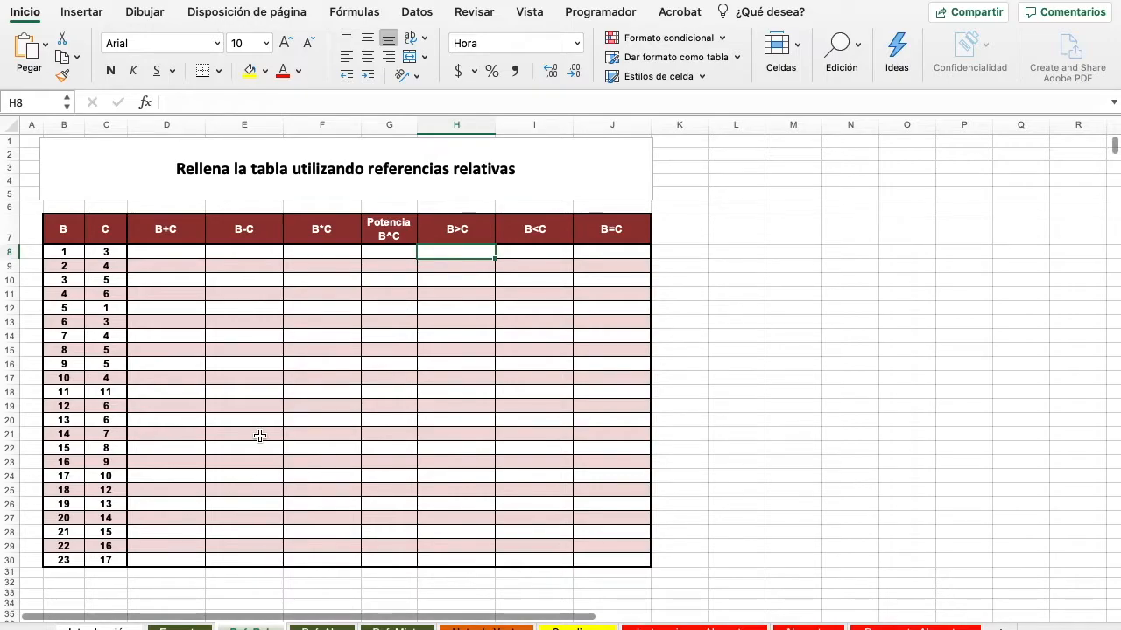
# Enter the formula =SUMA(B8:C8) in cell D8, the first row of the B+C column
pyautogui.scroll(3, 260, 436)
pyautogui.scroll(-3, 260, 436)
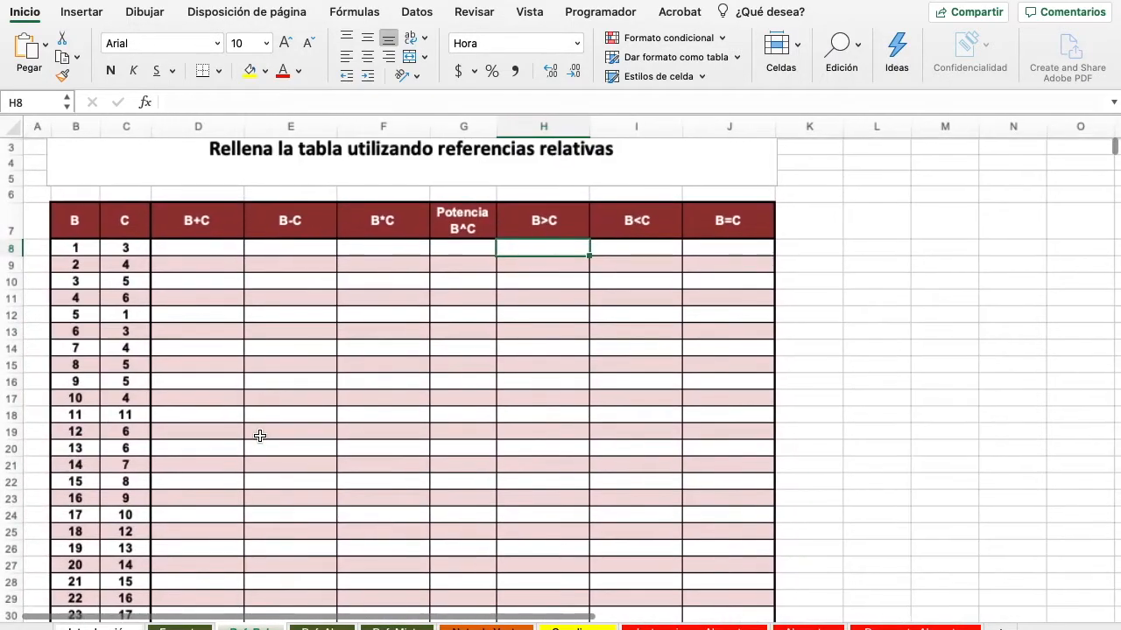
pyautogui.scroll(3, 188, 350)
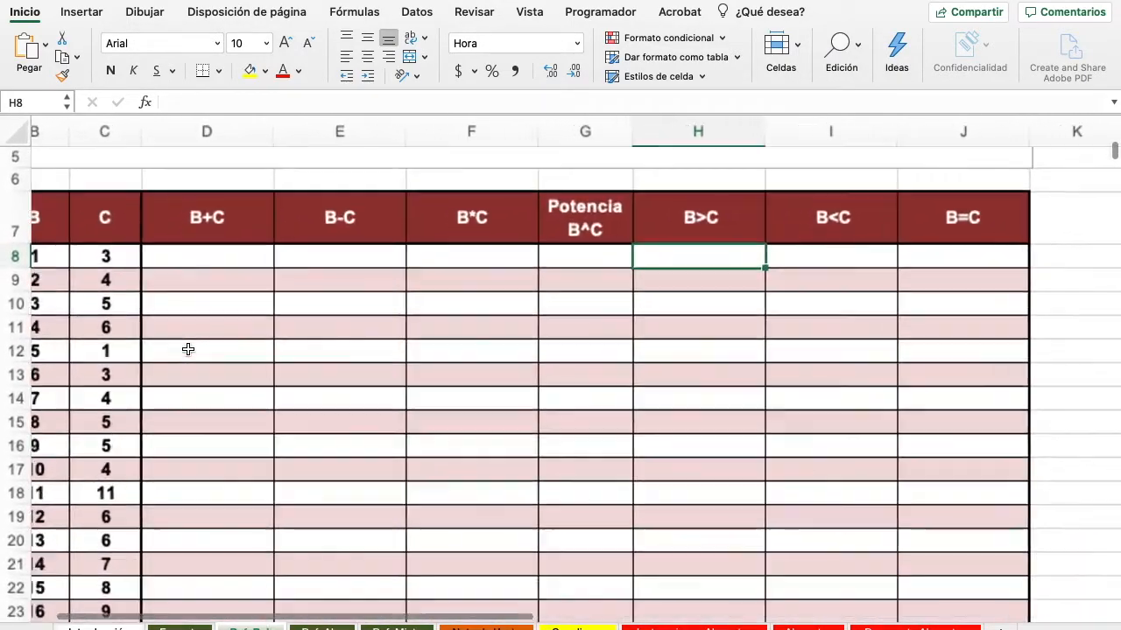
pyautogui.scroll(3, 188, 355)
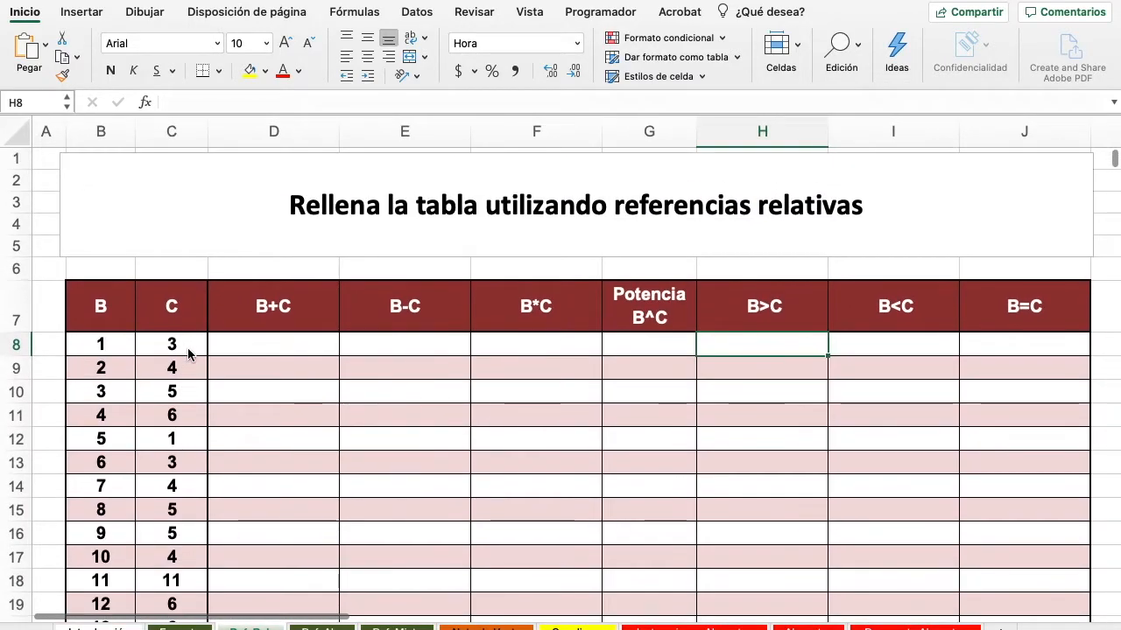
pyautogui.click(261, 346)
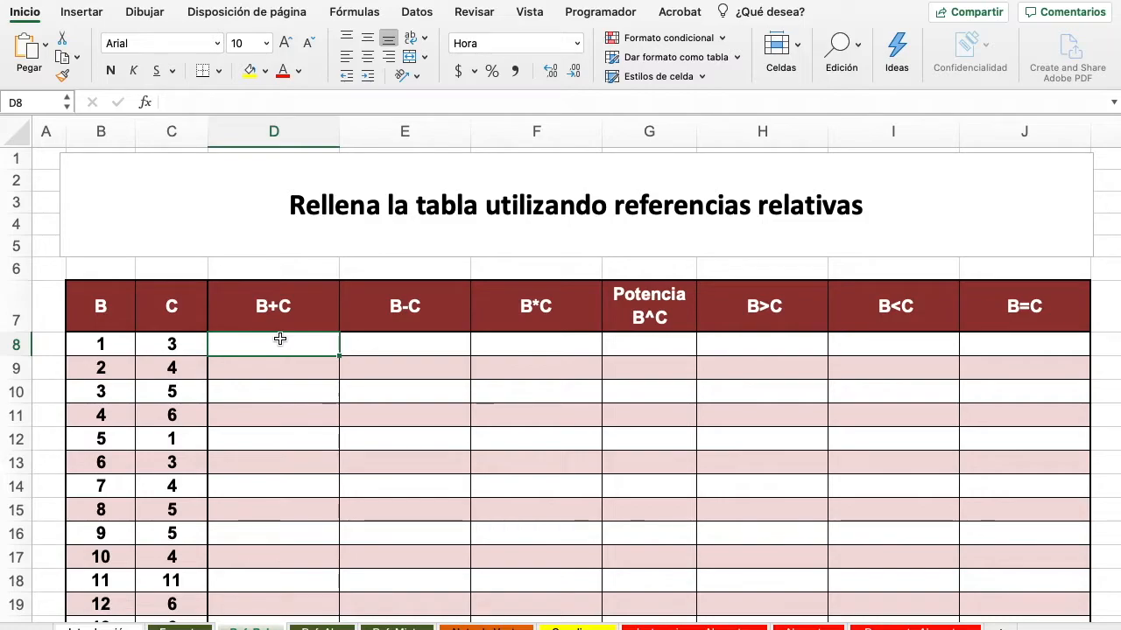
pyautogui.scroll(2, 280, 339)
pyautogui.scroll(2, 280, 339)
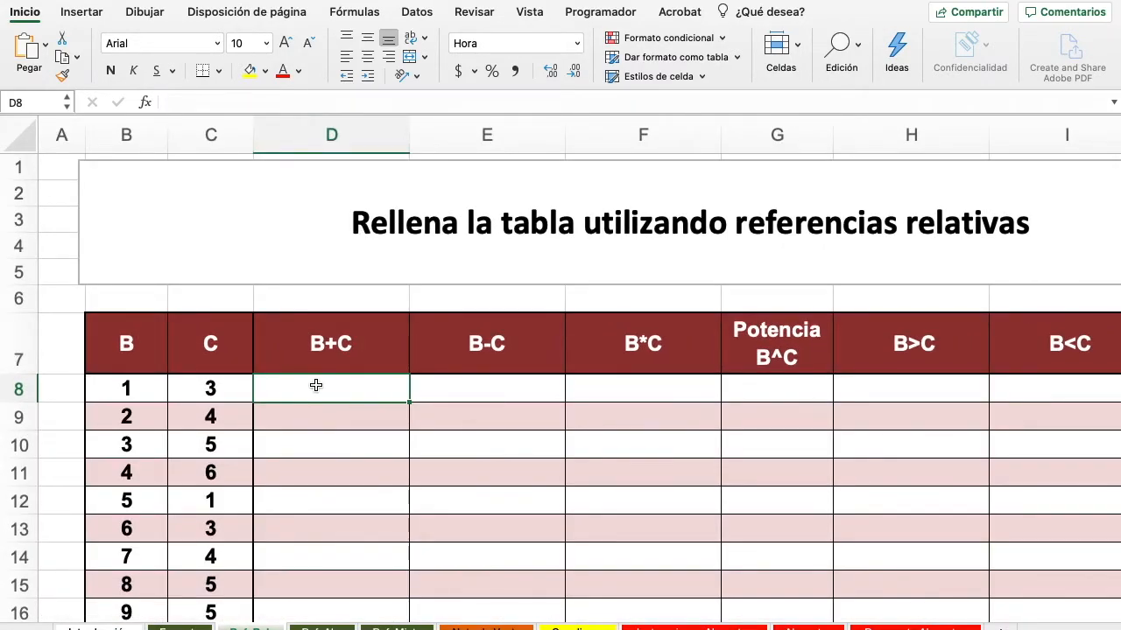
pyautogui.write('=')
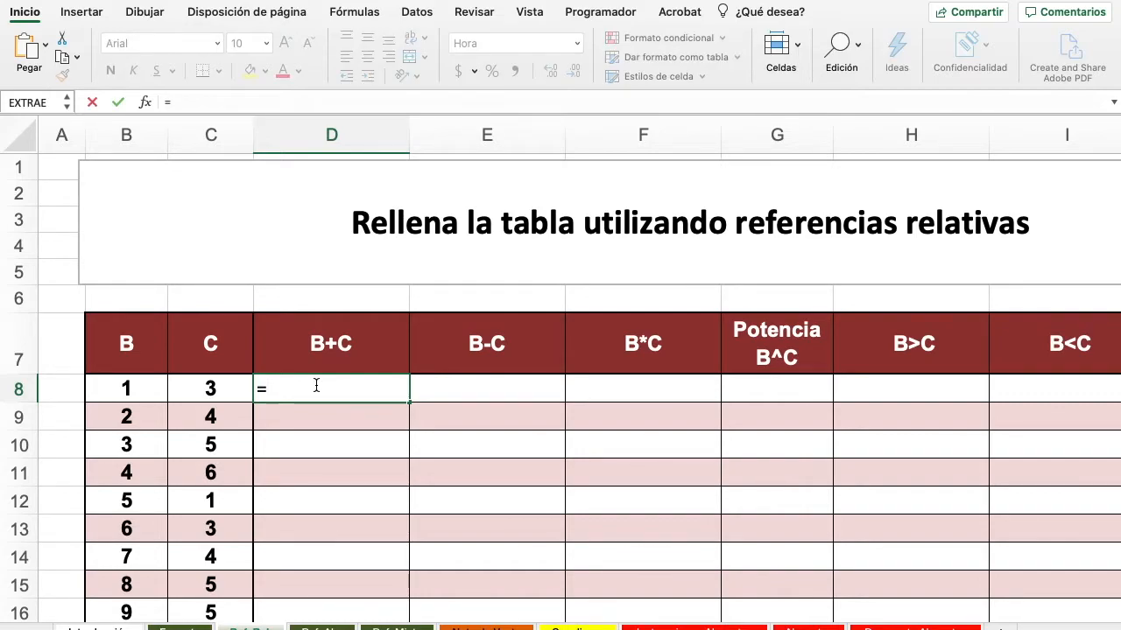
pyautogui.write('SUMA(')
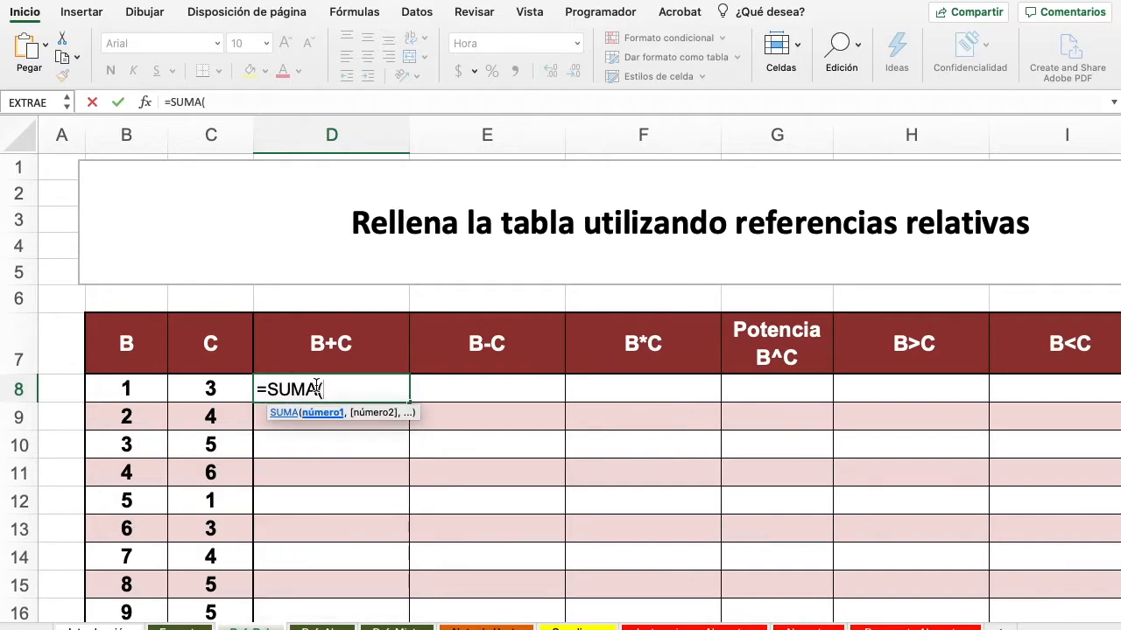
pyautogui.click(149, 387)
pyautogui.write(':')
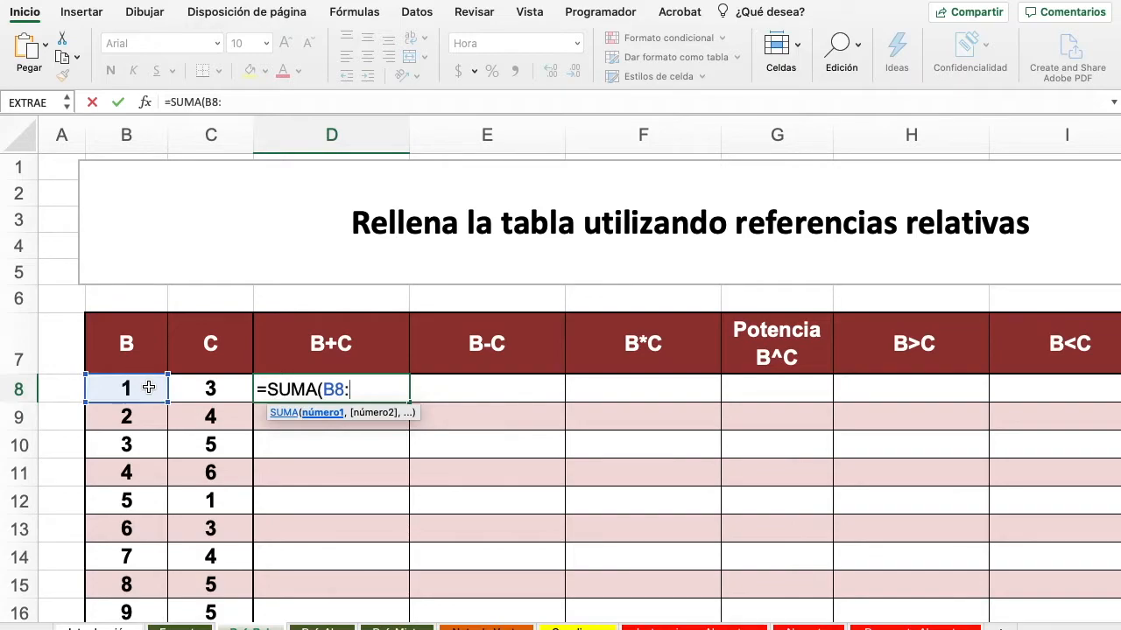
pyautogui.click(208, 394)
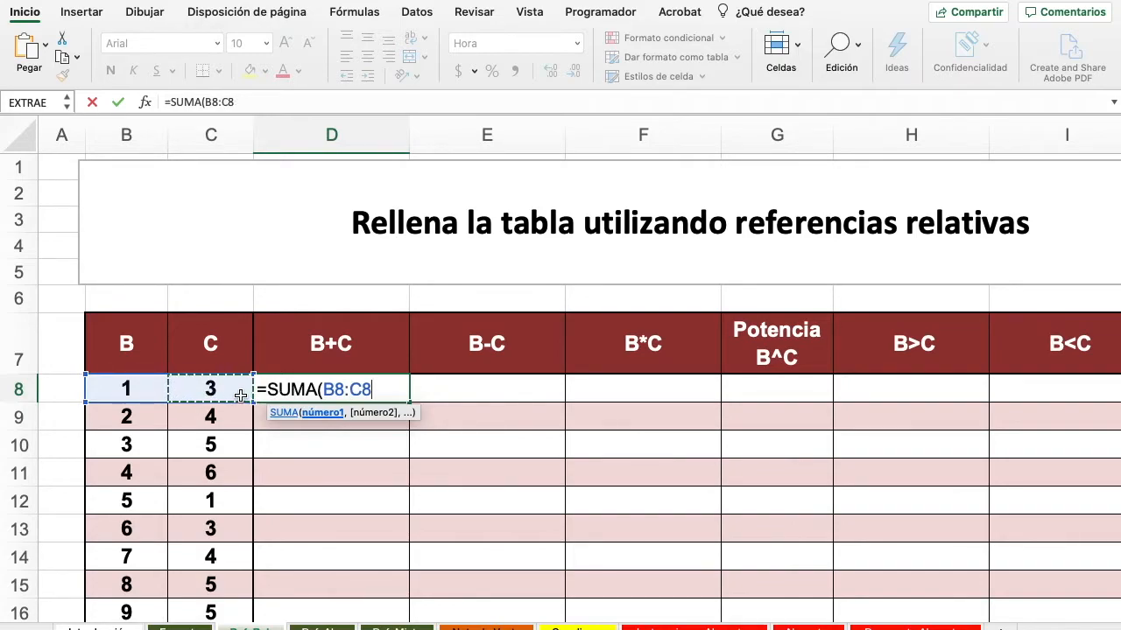
pyautogui.write(')')
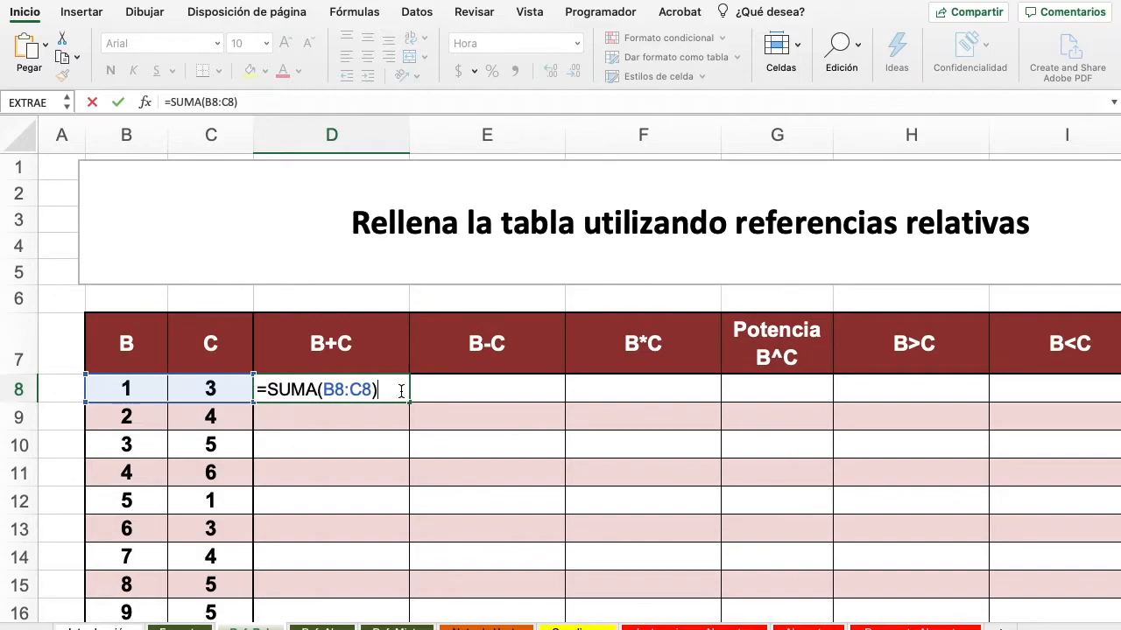
pyautogui.press('Return')
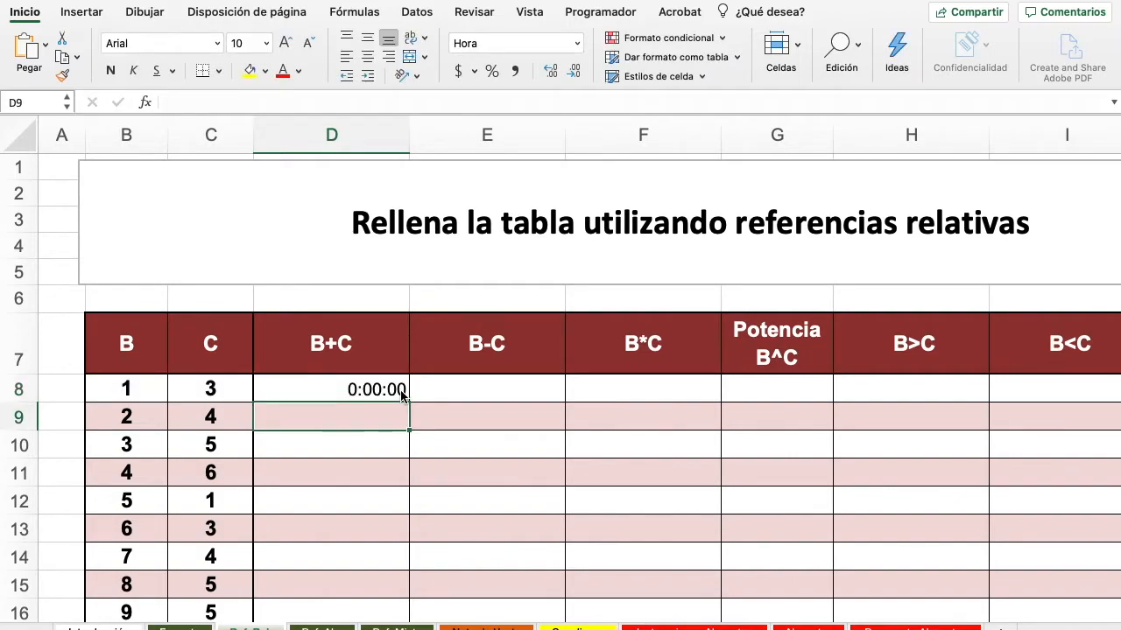
# Set cell D8 to the General number format and centre it both vertically and horizontally
pyautogui.click(368, 391)
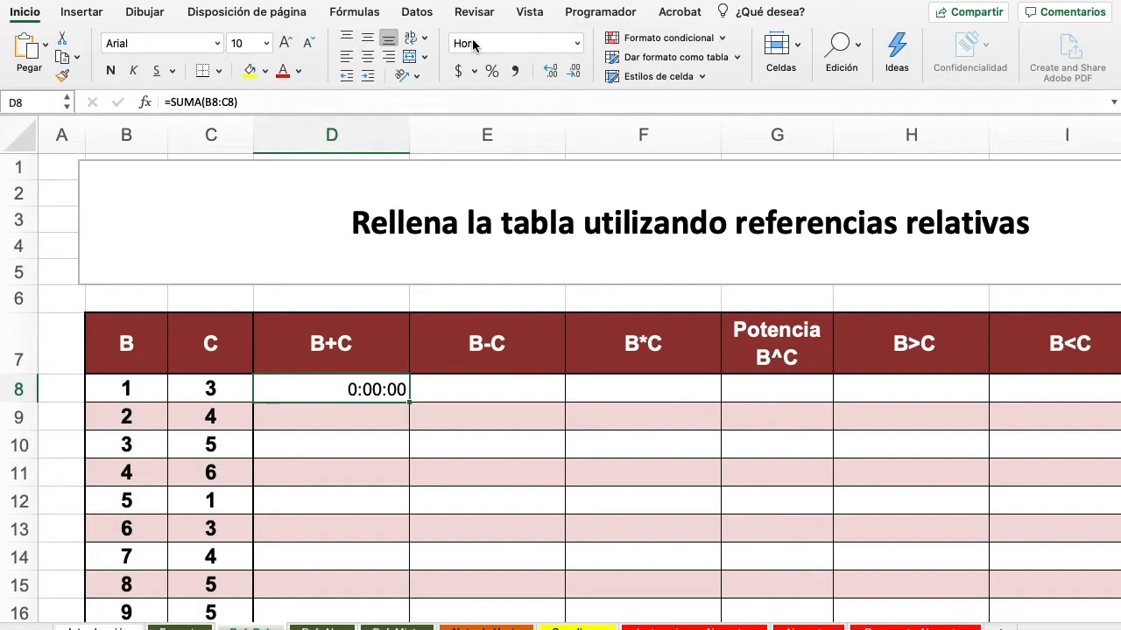
pyautogui.click(576, 44)
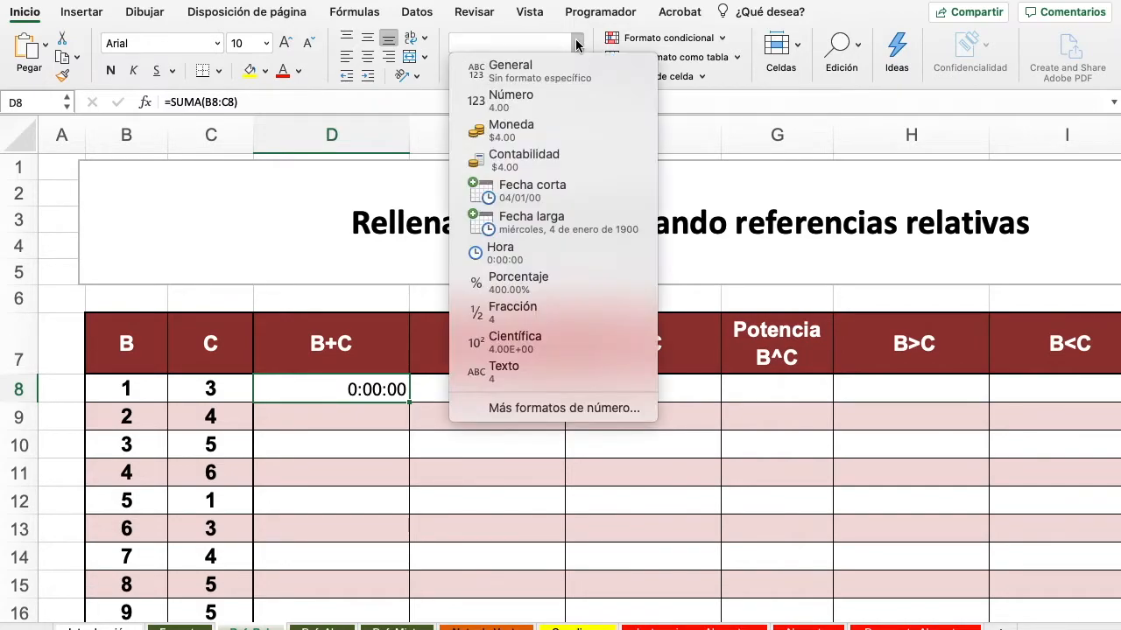
pyautogui.click(529, 80)
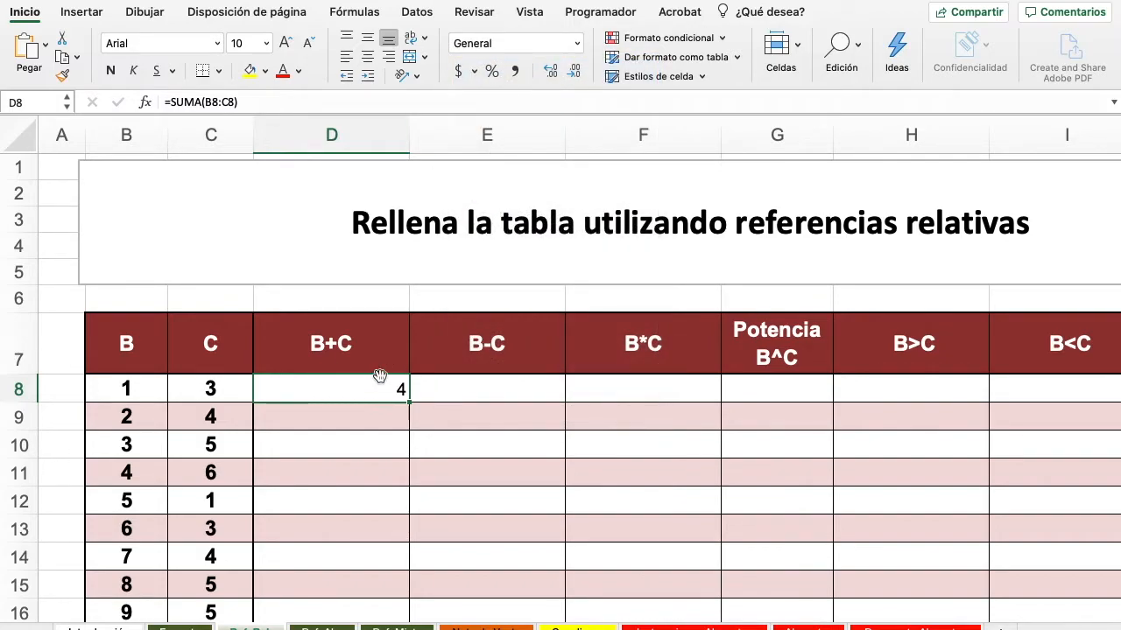
pyautogui.click(367, 38)
pyautogui.click(368, 56)
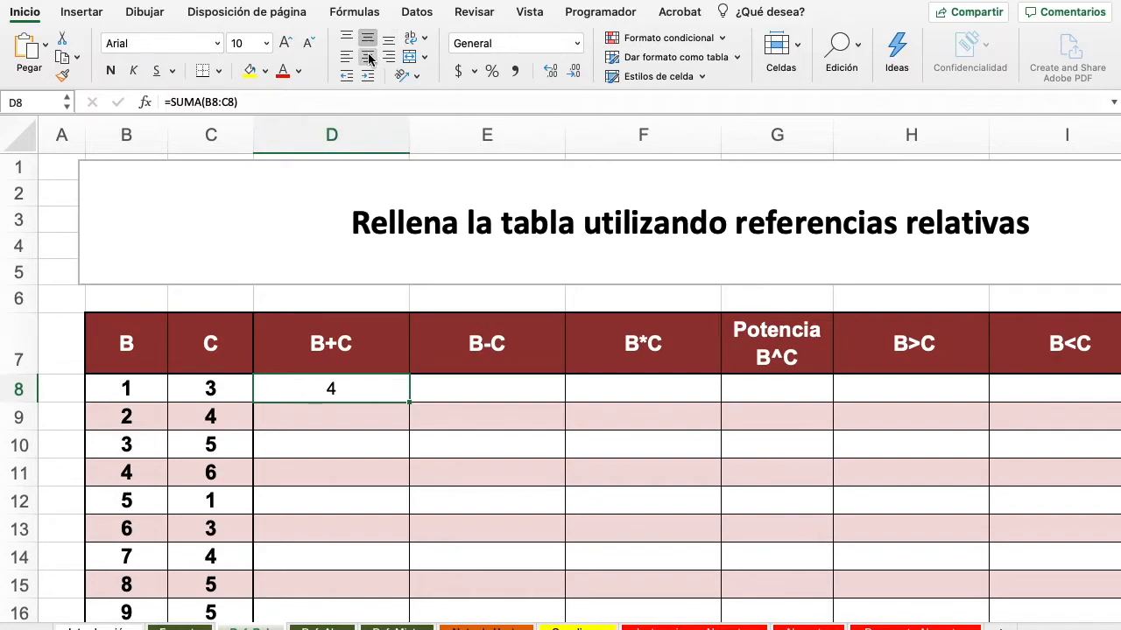
# Fill the sum formula from D8 down the B+C column through row 30
pyautogui.scroll(-5, 333, 385)
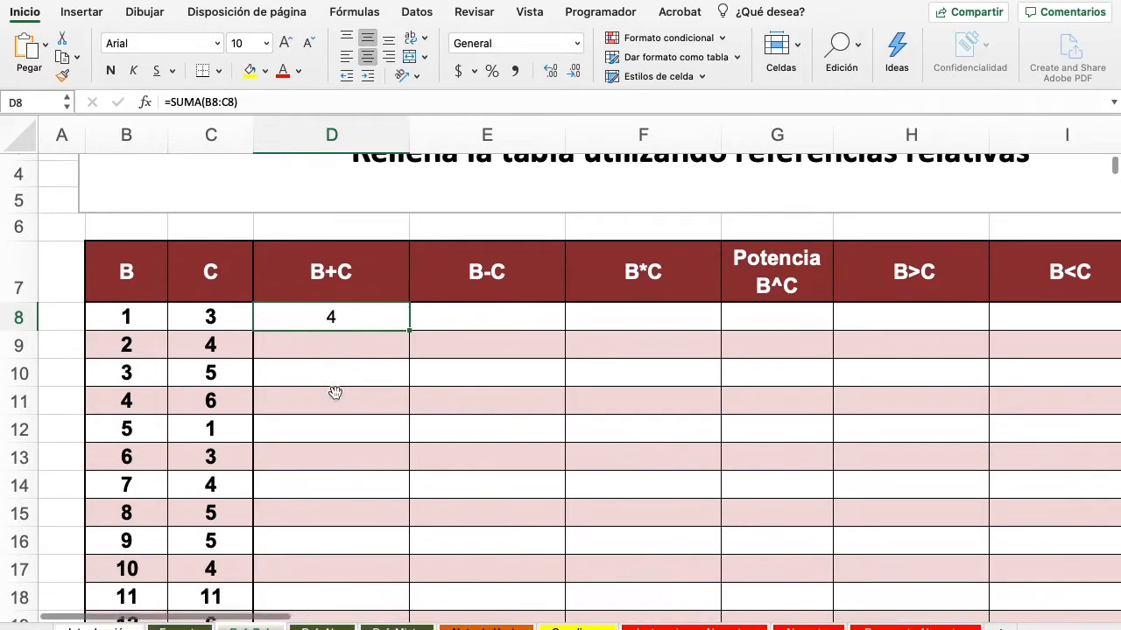
pyautogui.moveTo(409, 269); pyautogui.dragTo(367, 563)
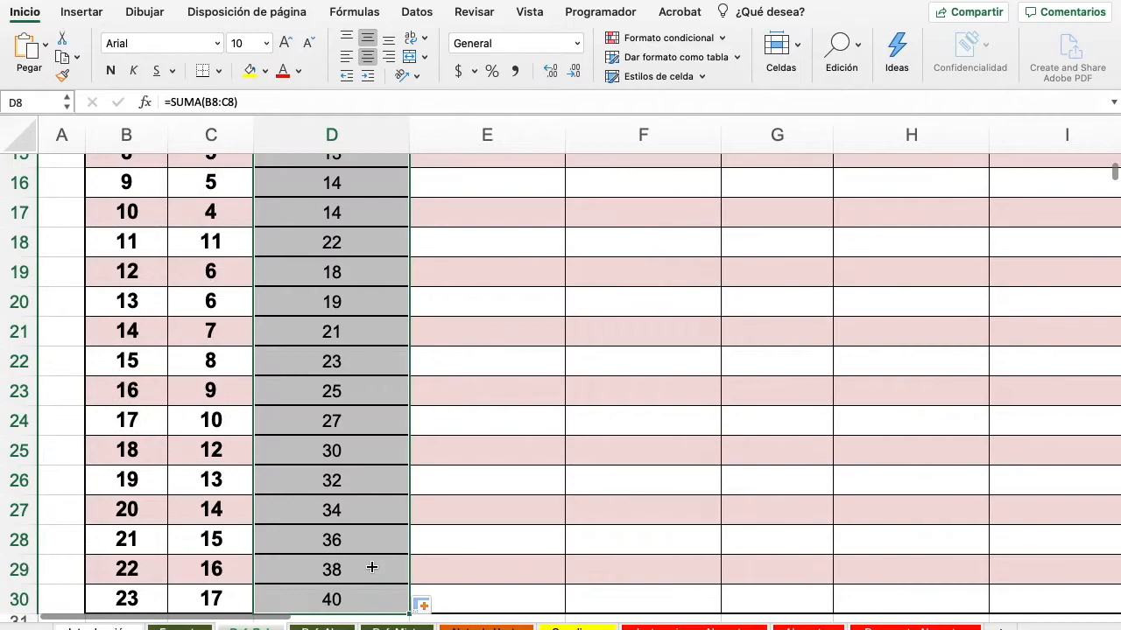
pyautogui.rightClick(376, 462)
pyautogui.click(377, 462)
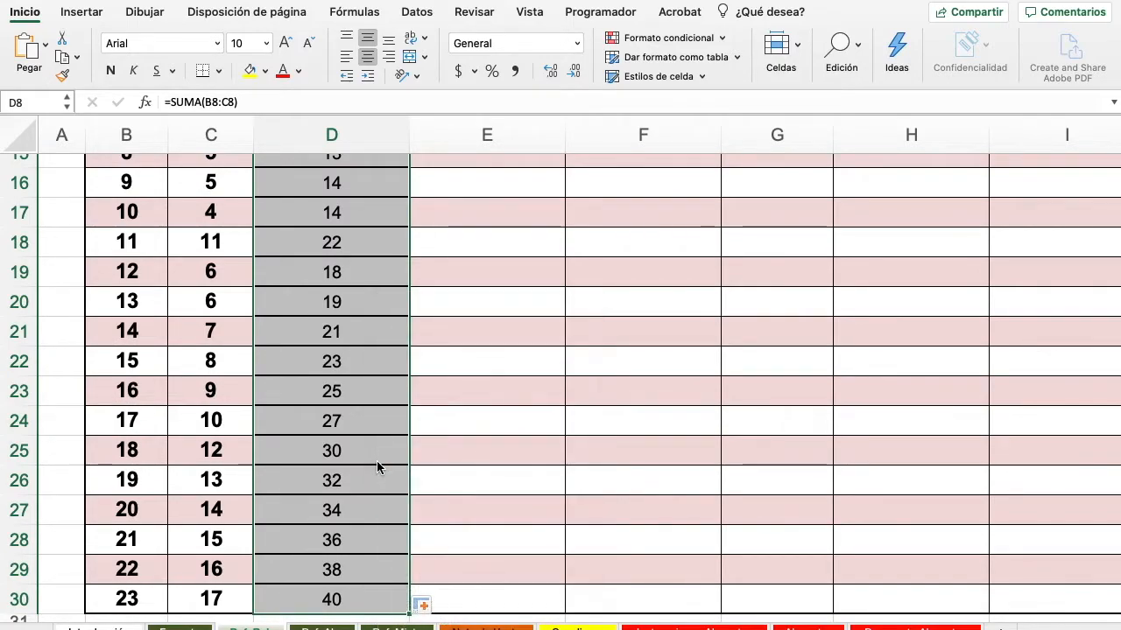
pyautogui.click(361, 411)
# Enter the formula =B8-C8 in cell E8, the first row of the B-C column
pyautogui.scroll(5, 362, 412)
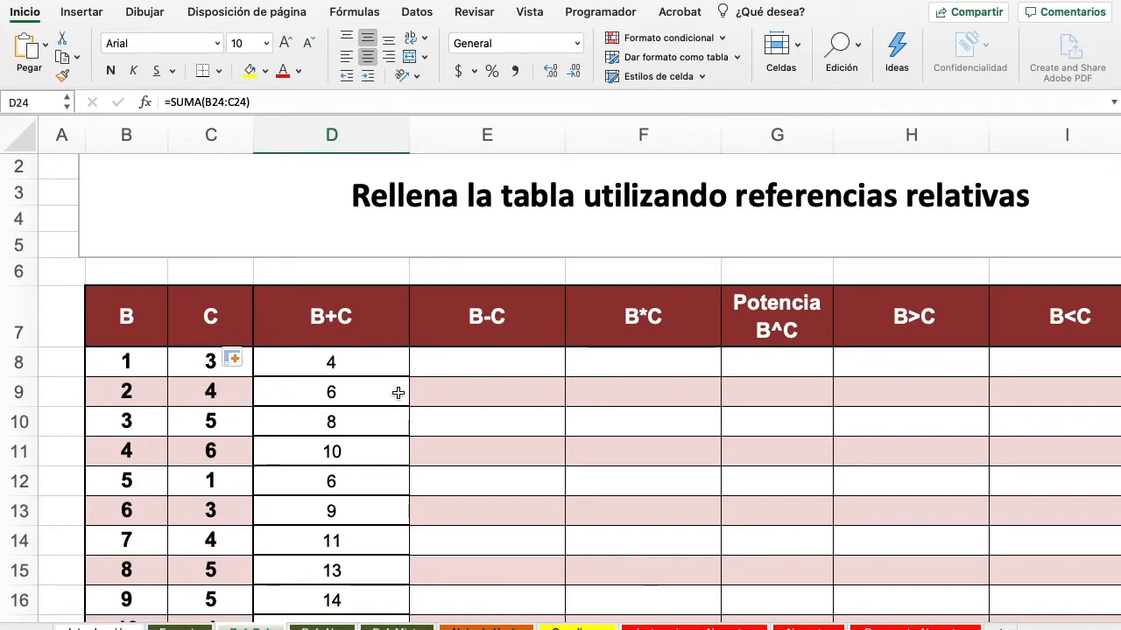
pyautogui.click(465, 371)
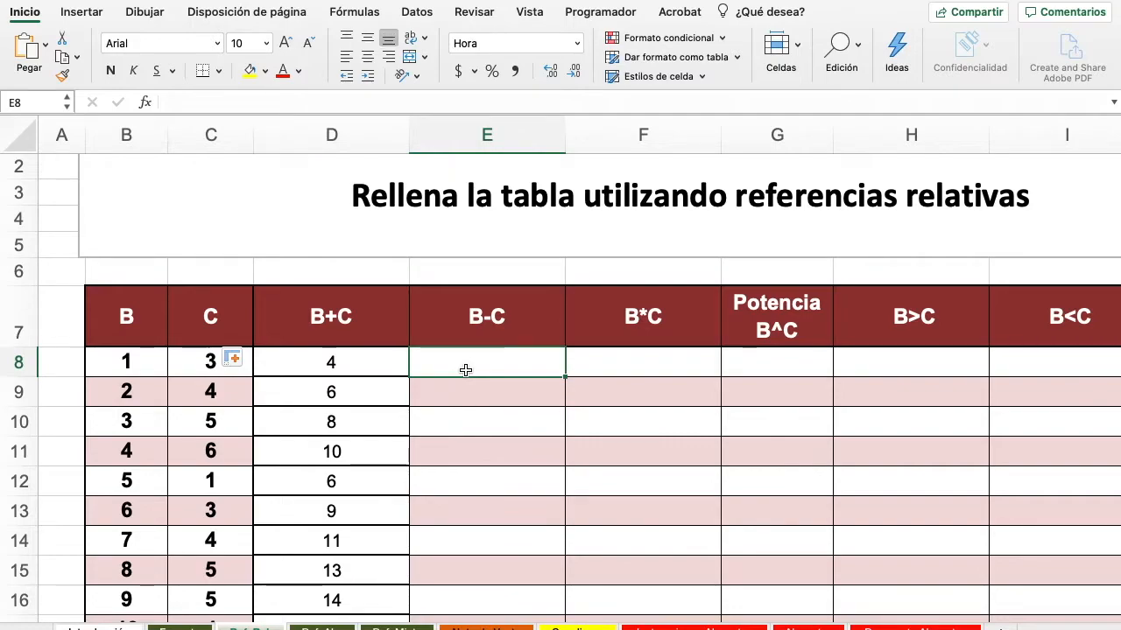
pyautogui.write('=')
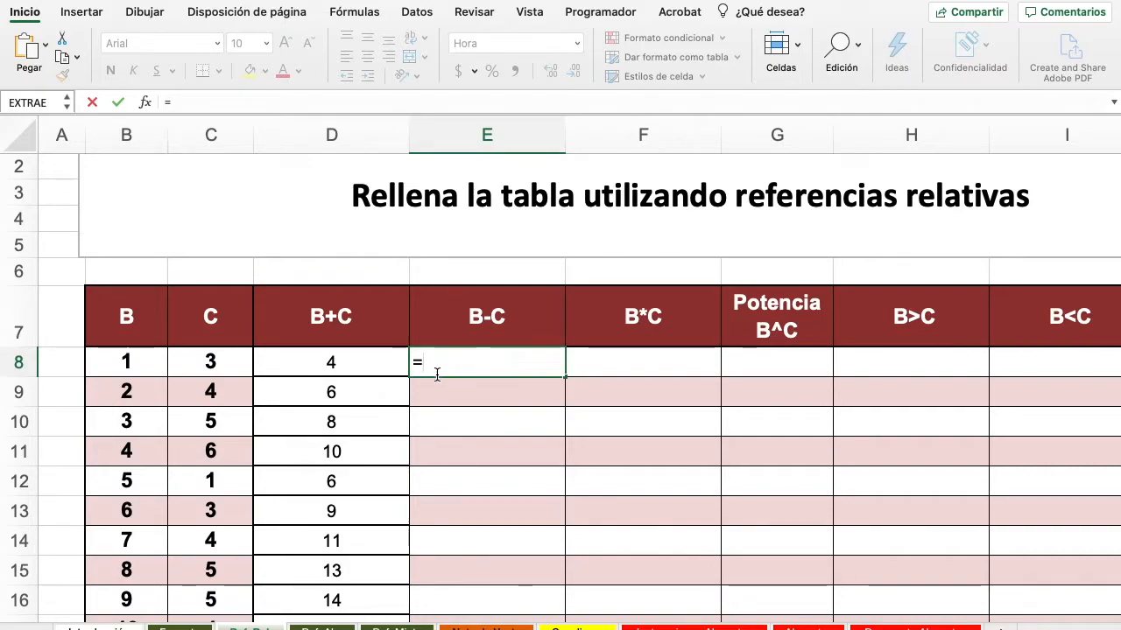
pyautogui.click(122, 362)
pyautogui.write('-')
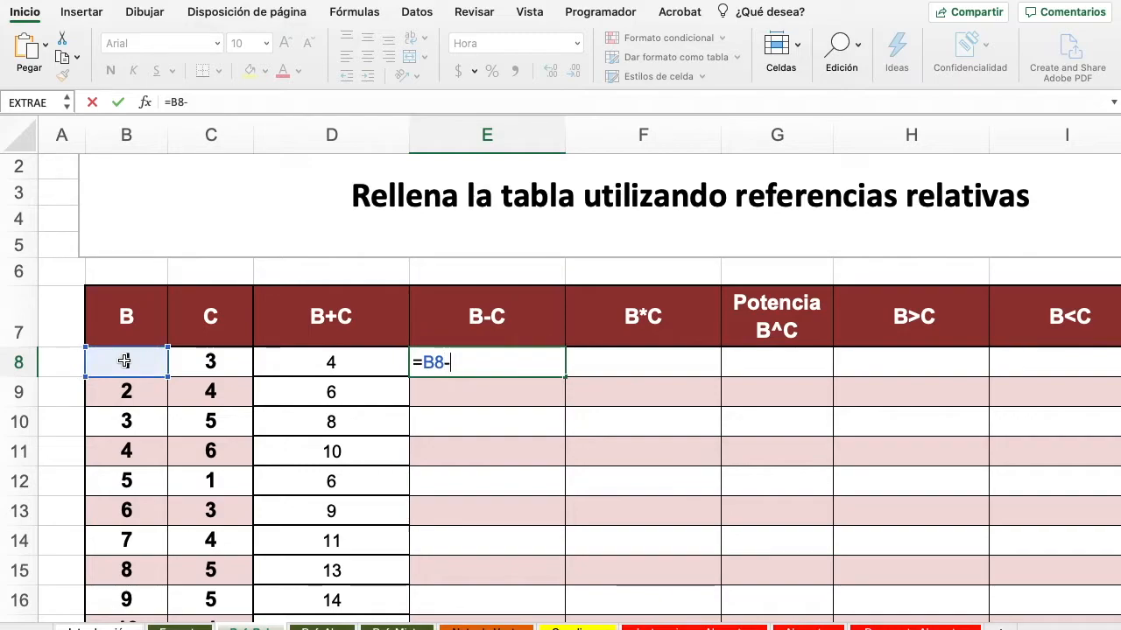
pyautogui.click(209, 363)
pyautogui.press('Return')
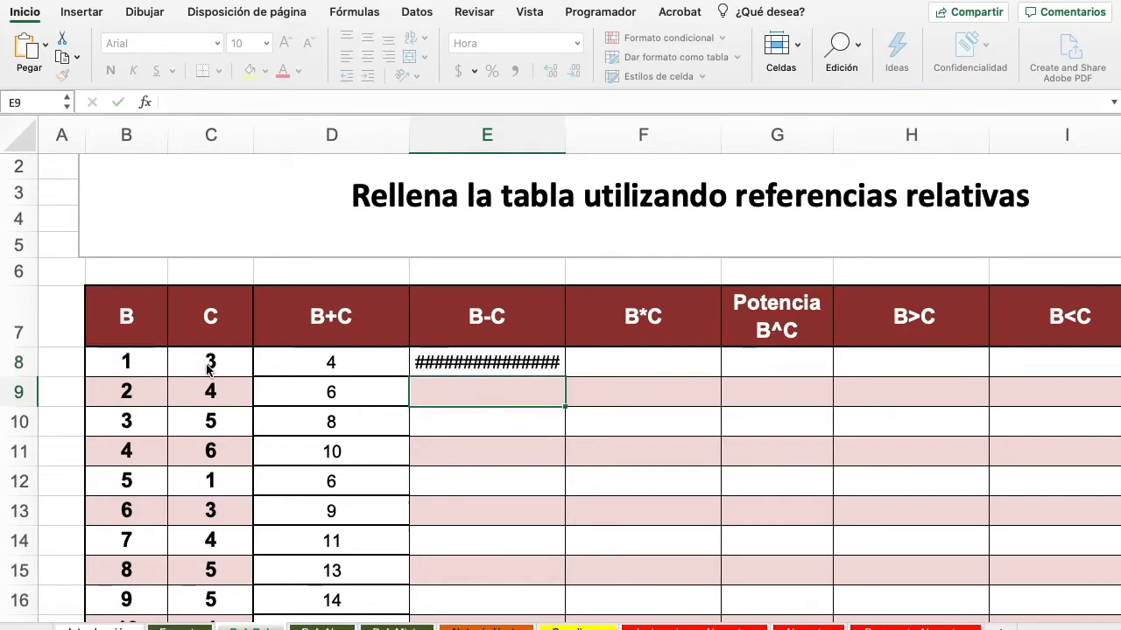
# Set cell E8 to the General number format and centre it horizontally
pyautogui.click(488, 362)
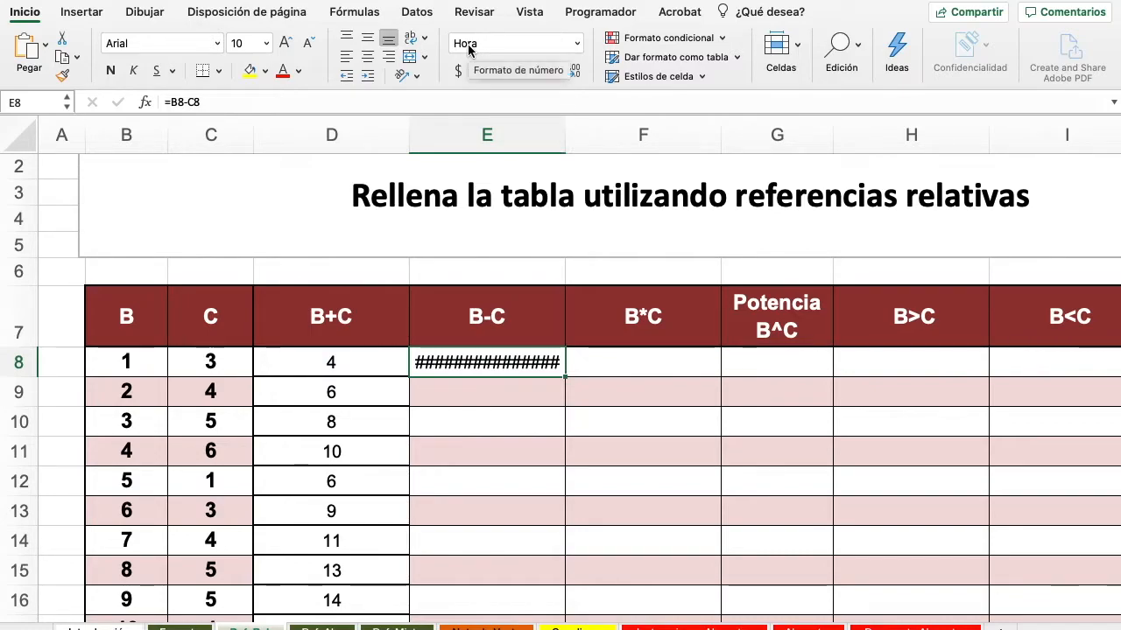
pyautogui.click(578, 44)
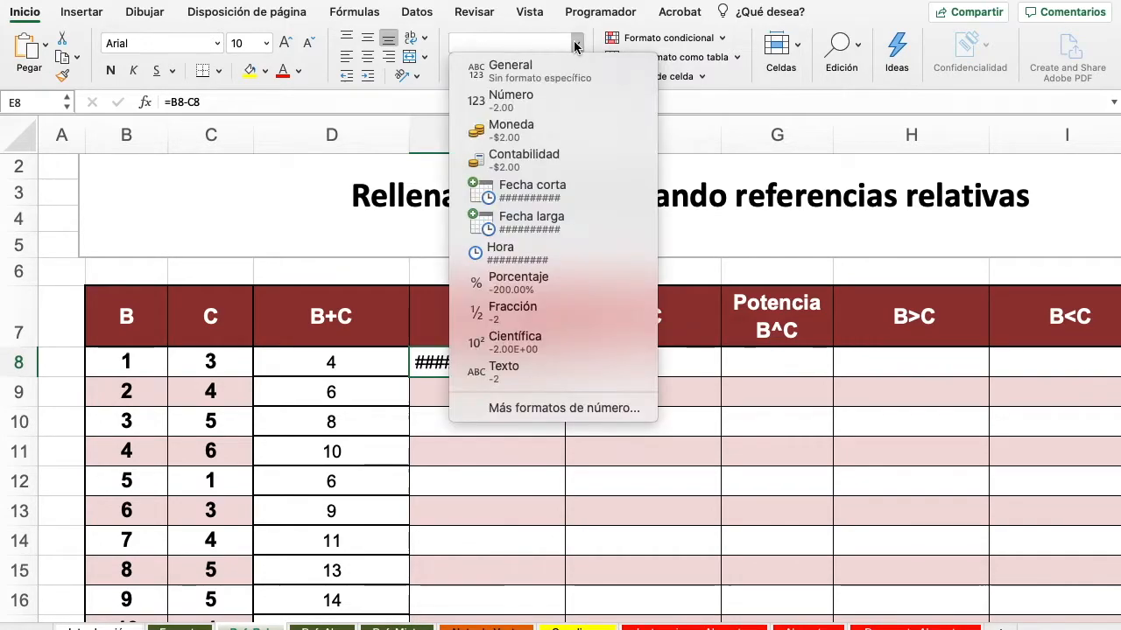
pyautogui.click(538, 74)
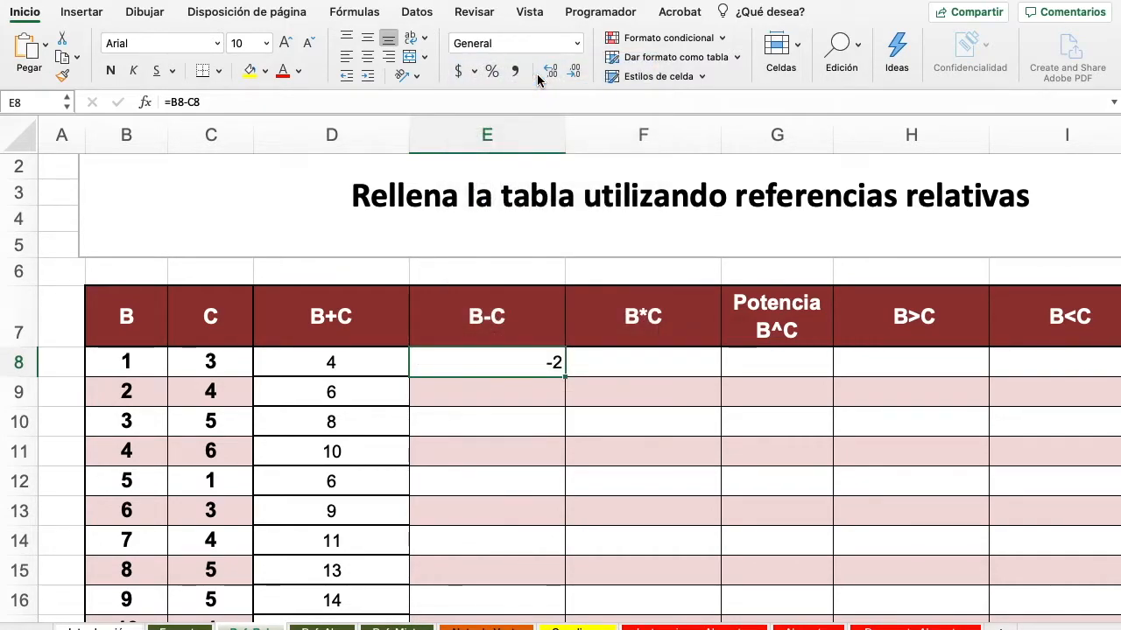
pyautogui.click(367, 59)
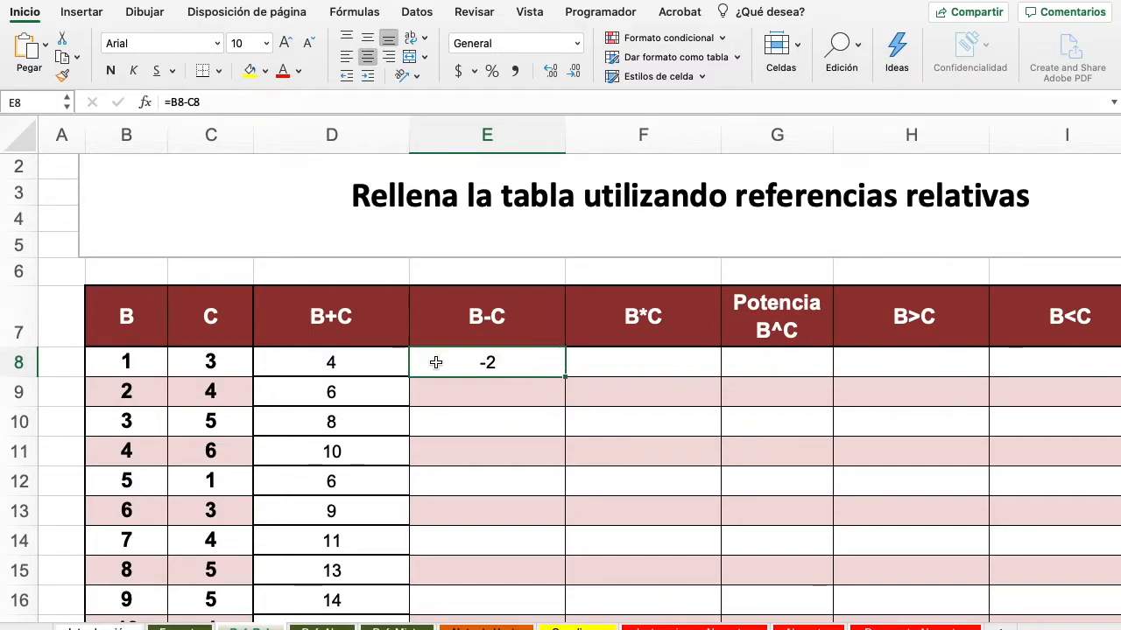
# Fill the subtraction formula from E8 down the B-C column through row 30
pyautogui.moveTo(565, 378); pyautogui.dragTo(516, 595)
pyautogui.click(563, 419)
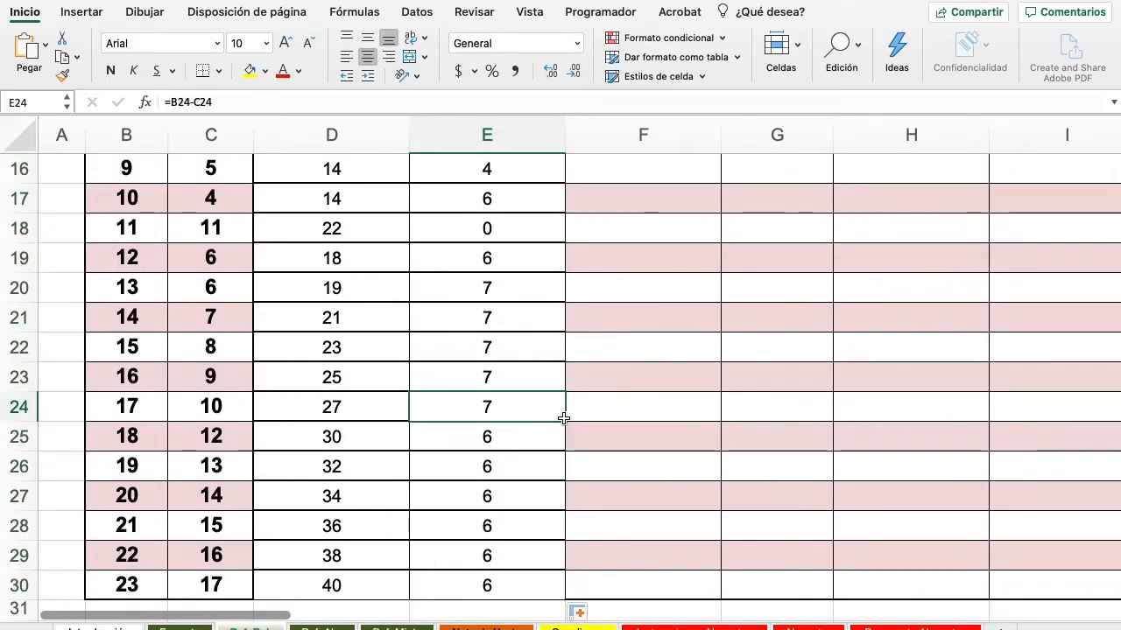
# Enter the formula =B8*C8 in cell F8, the first row of the B*C column
pyautogui.scroll(5, 563, 419)
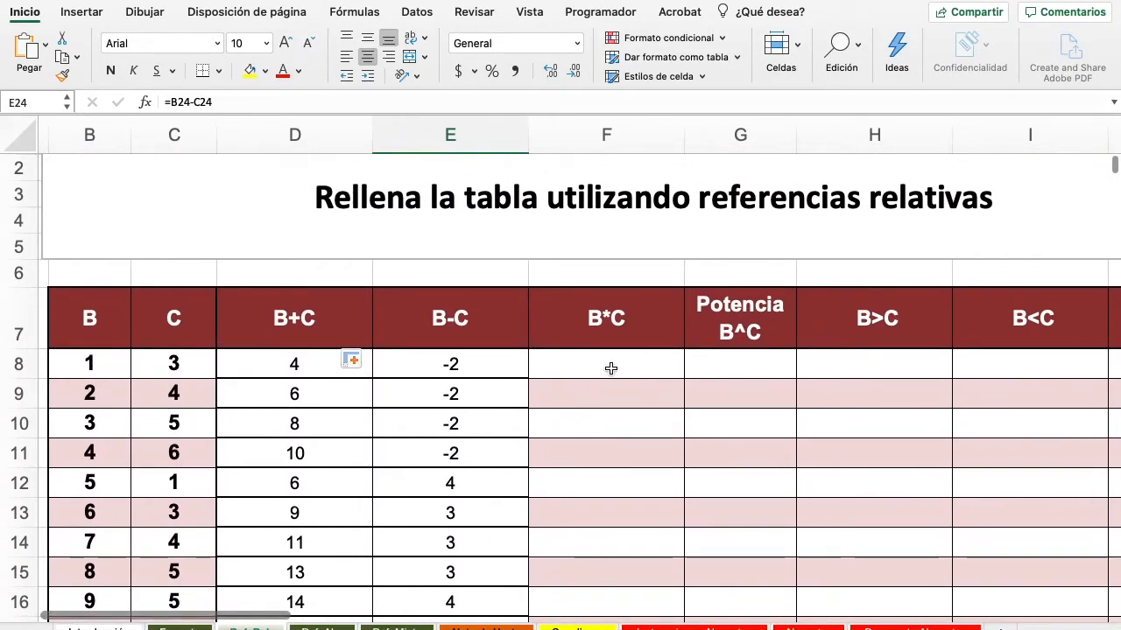
pyautogui.click(611, 368)
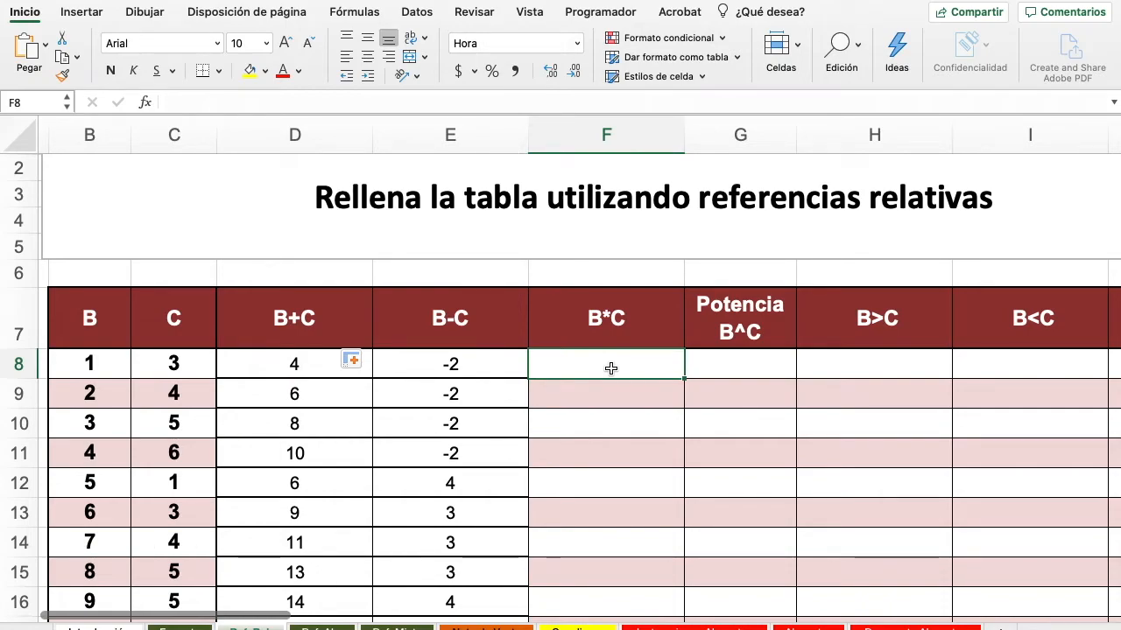
pyautogui.scroll(1, 611, 368)
pyautogui.write('=')
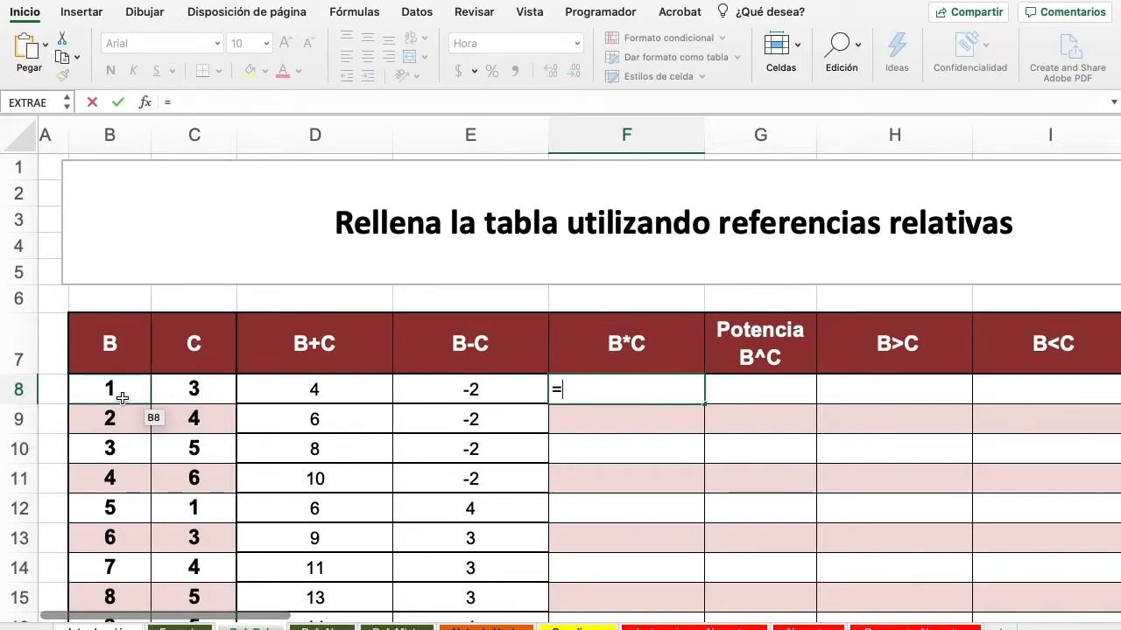
pyautogui.click(123, 398)
pyautogui.write('**')
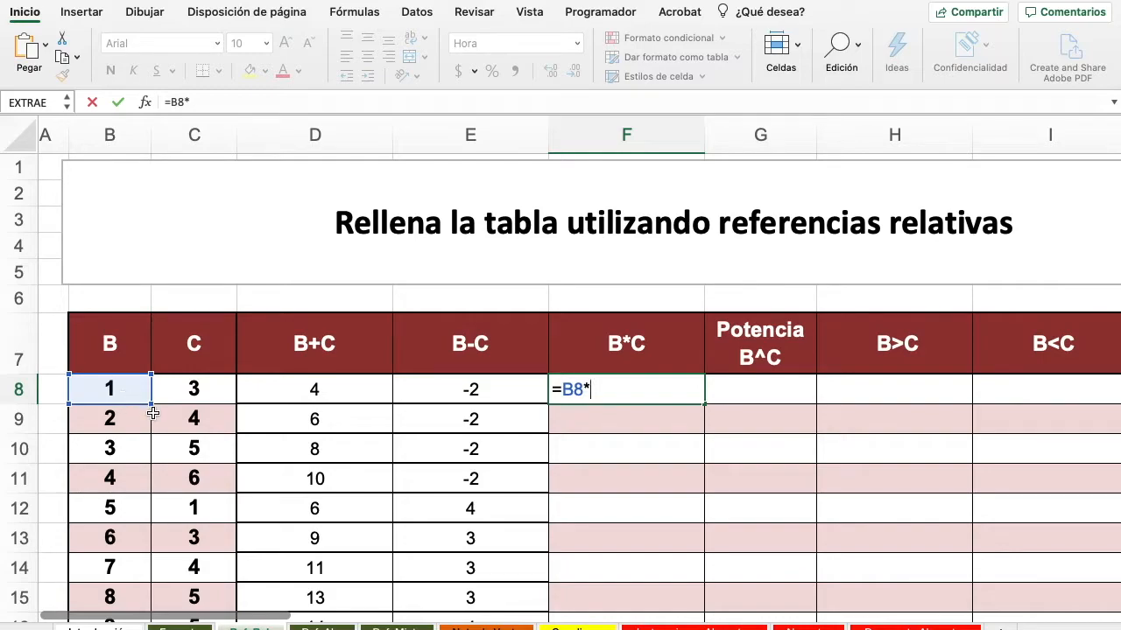
pyautogui.click(194, 394)
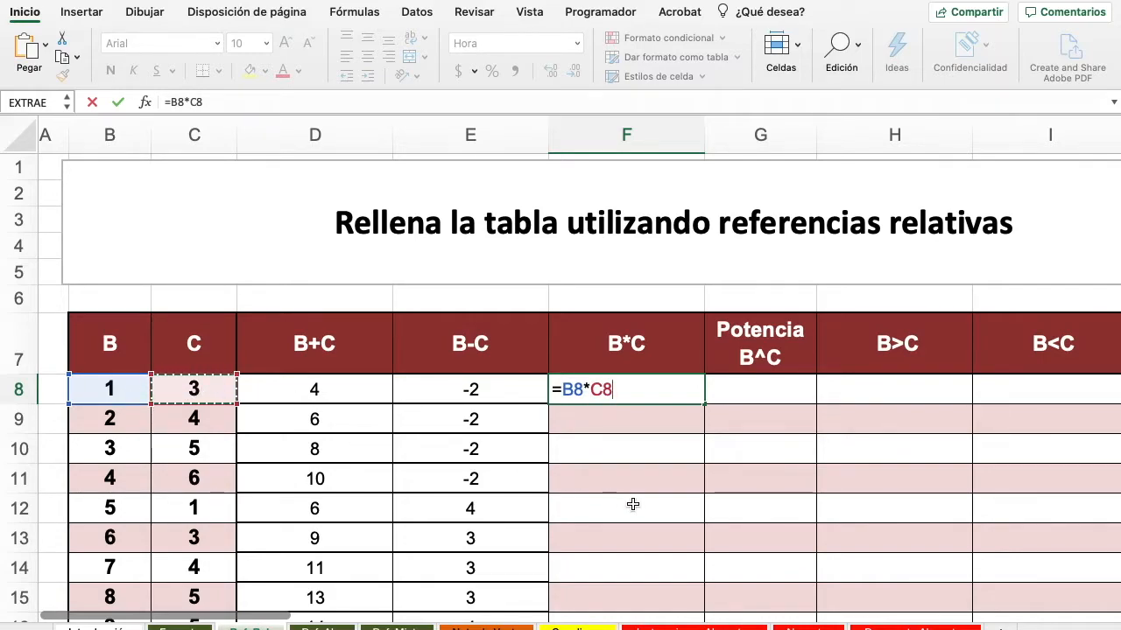
pyautogui.press('Return')
# Set cell F8 to the General number format and centre it horizontally
pyautogui.click(657, 390)
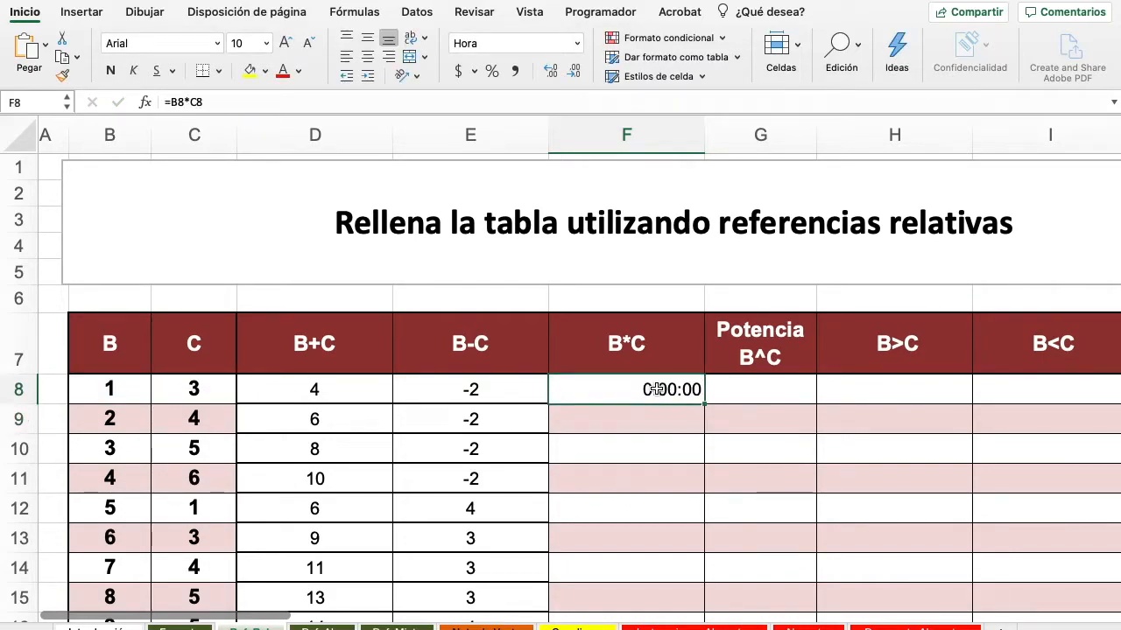
pyautogui.click(577, 43)
pyautogui.click(540, 79)
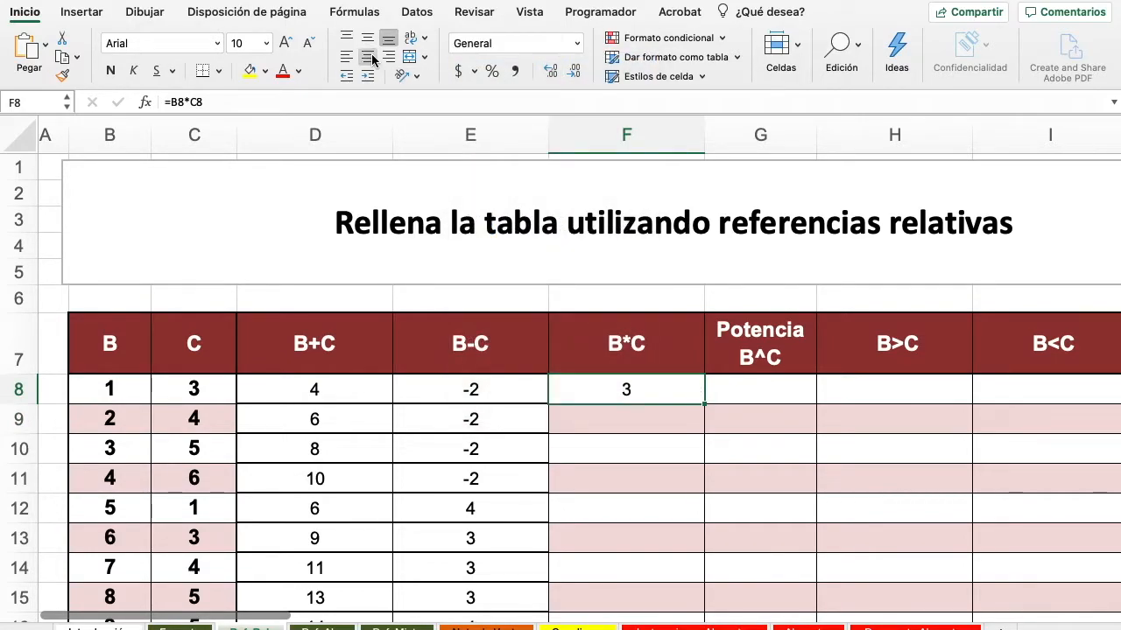
# Fill the multiplication formula from F8 down the B*C column through row 30
pyautogui.moveTo(703, 403); pyautogui.dragTo(678, 583)
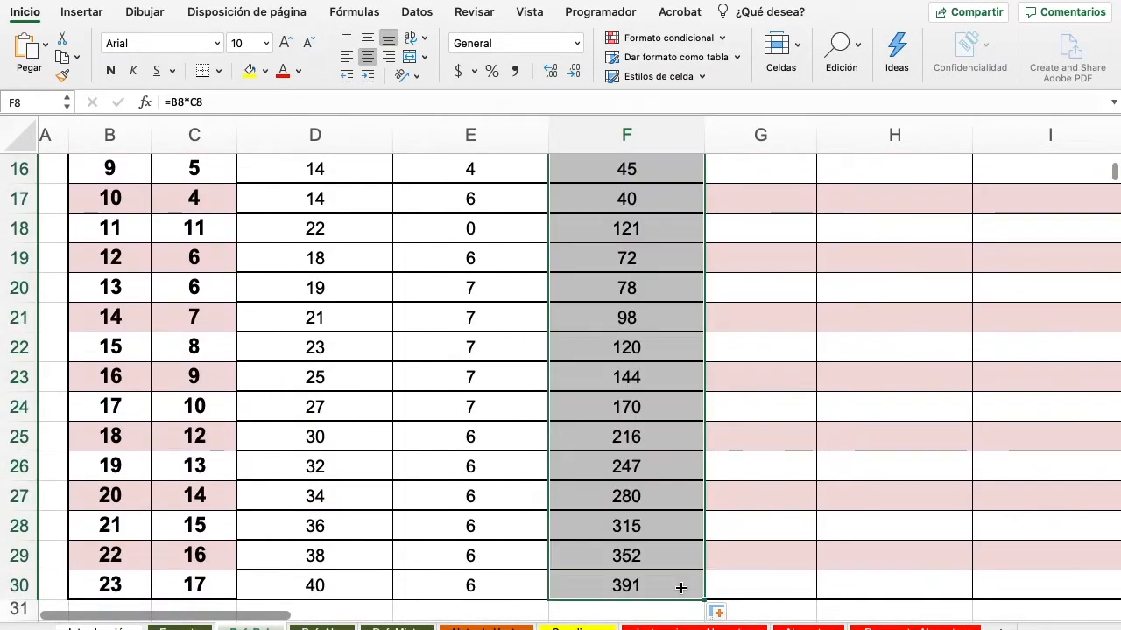
pyautogui.click(657, 466)
pyautogui.scroll(10, 656, 465)
pyautogui.hscroll(3, 656, 465)
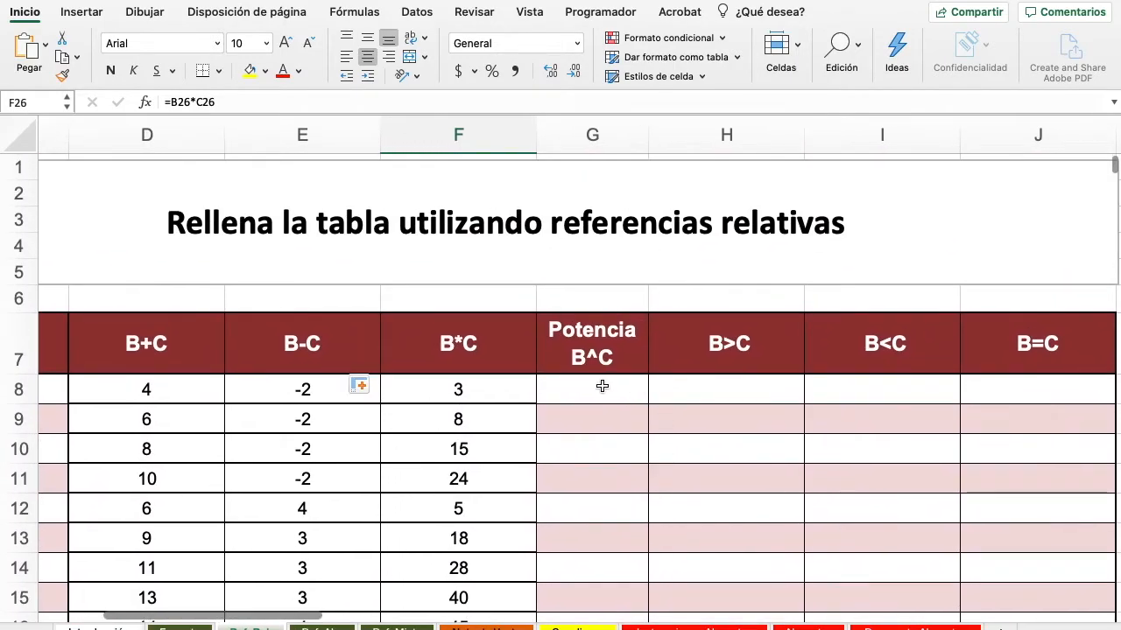
pyautogui.click(602, 386)
pyautogui.hscroll(-3, 600, 389)
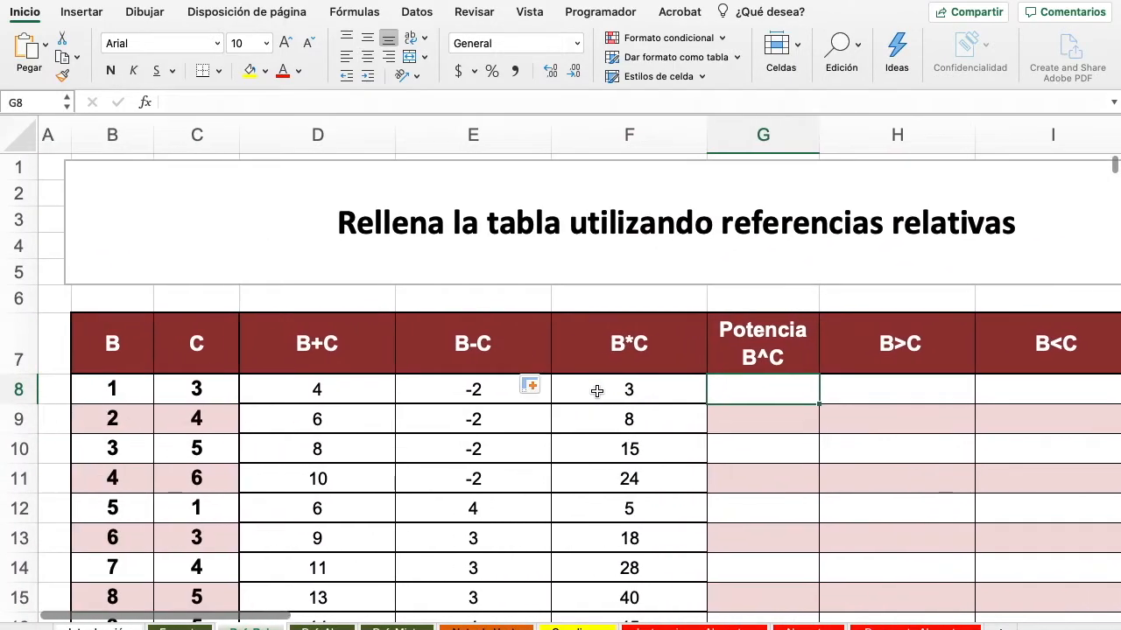
pyautogui.hscroll(1, 597, 391)
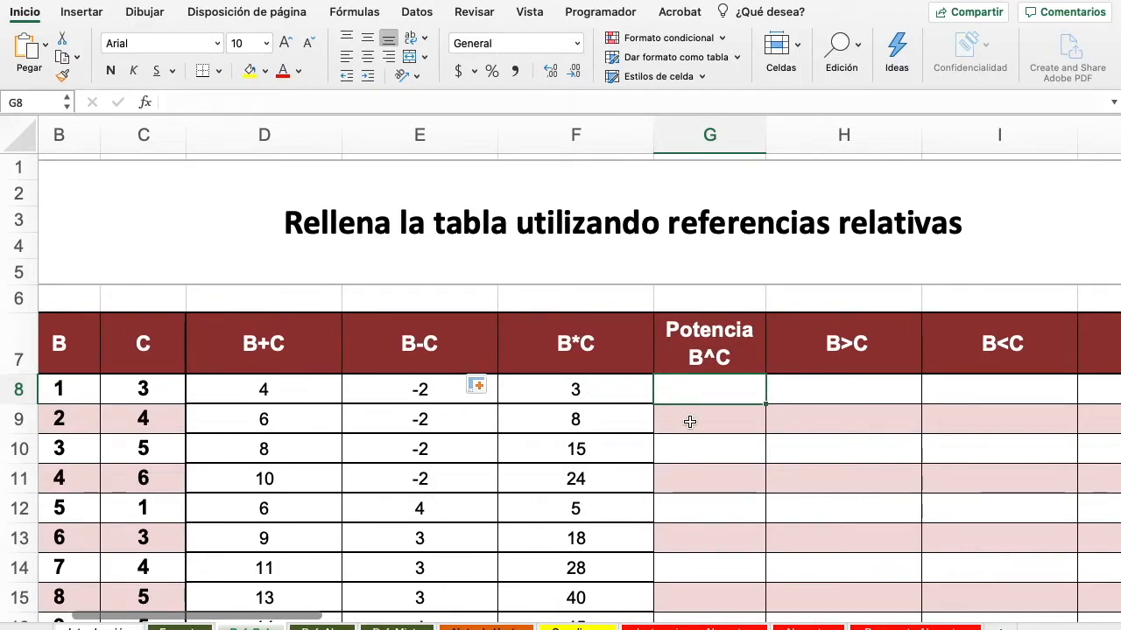
pyautogui.write('=')
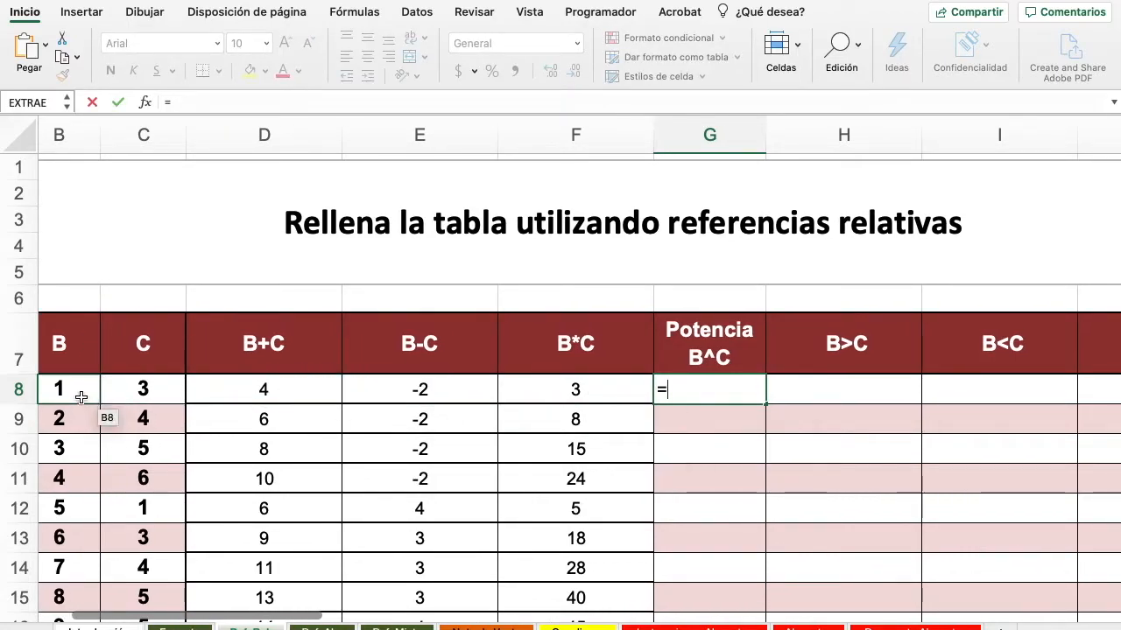
pyautogui.click(81, 397)
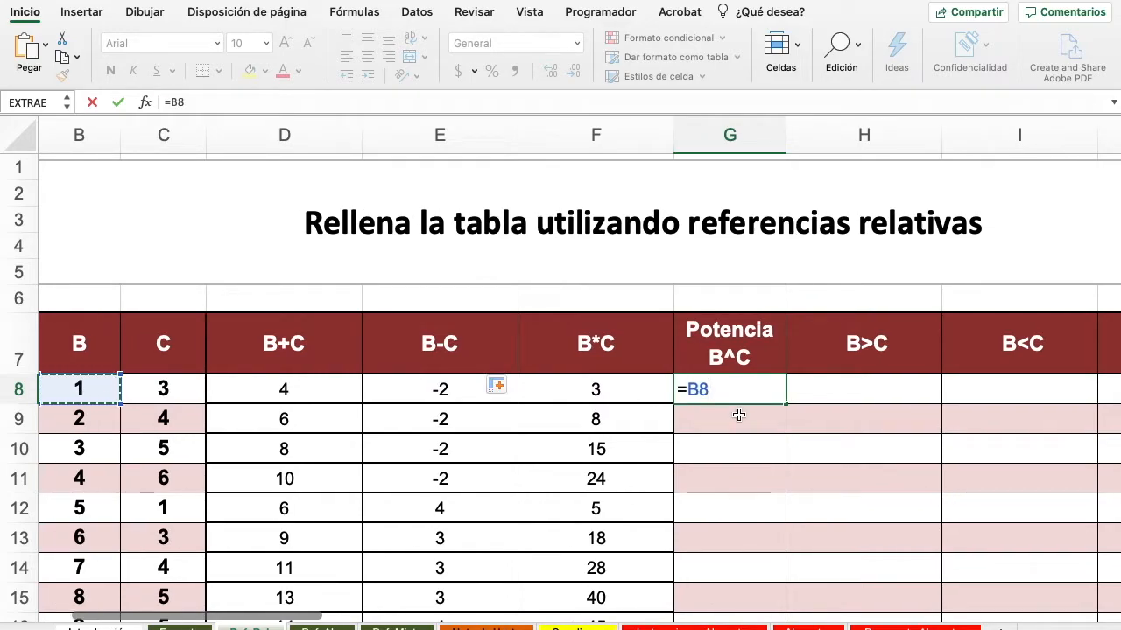
pyautogui.click(731, 358)
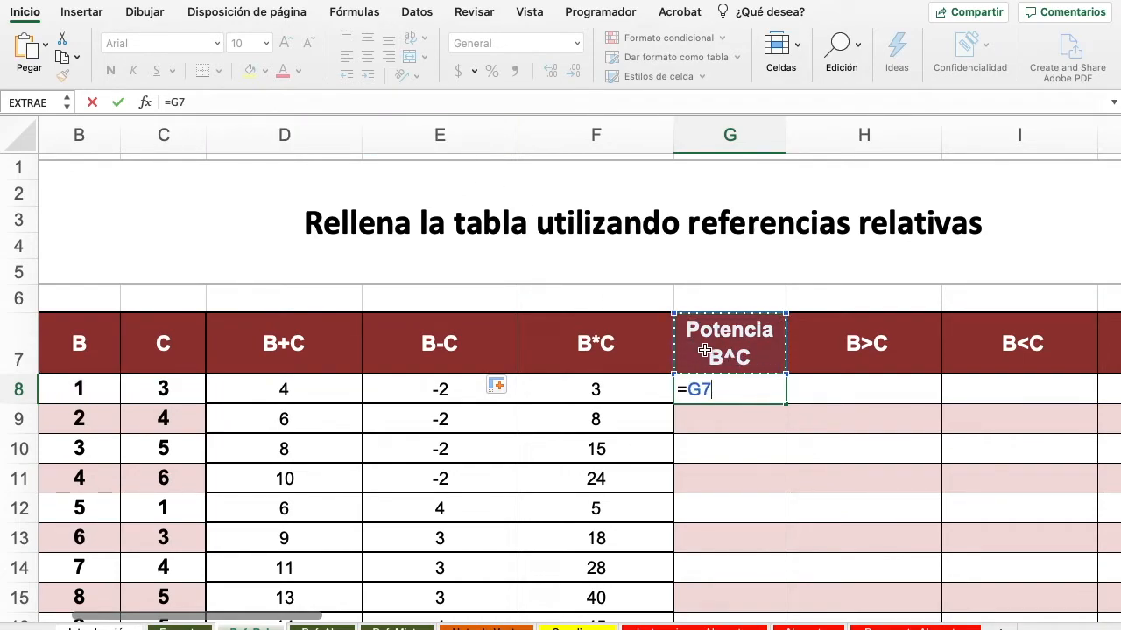
pyautogui.press('Escape')
pyautogui.click(743, 354)
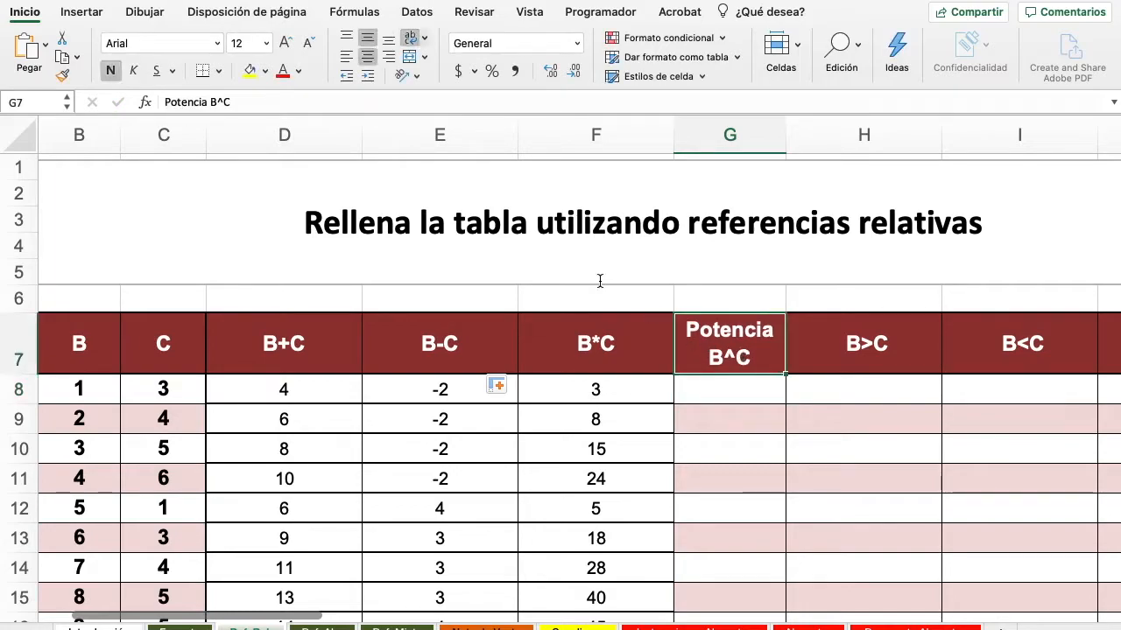
pyautogui.doubleClick(730, 357)
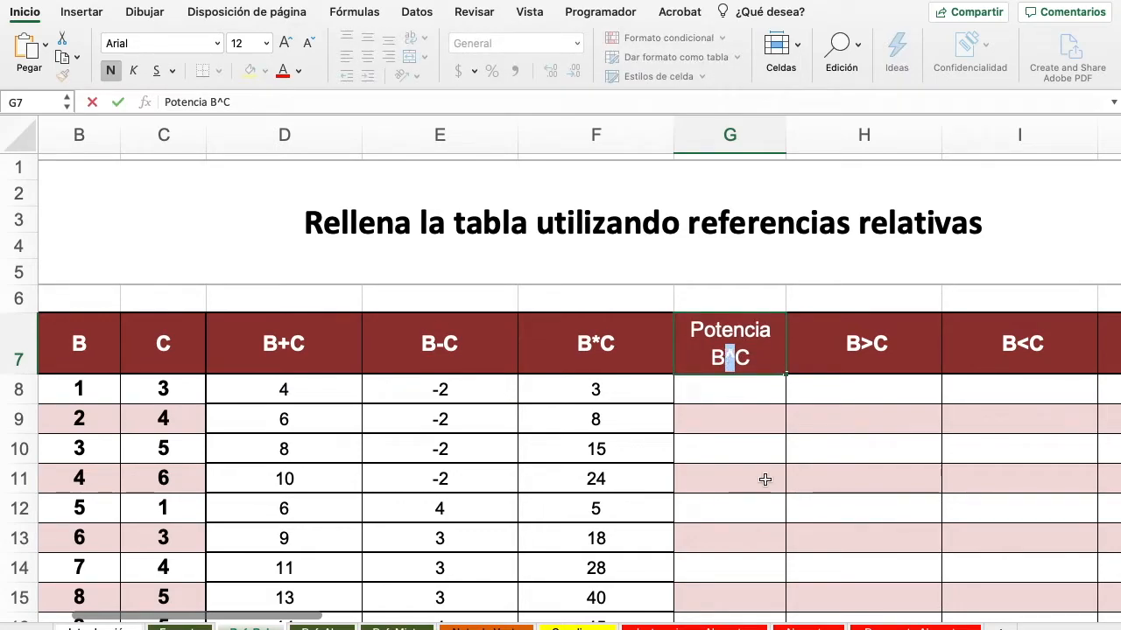
# Enter the formula =B8^C8 in cell G8 of the Potencia B^C column and centre the cell horizontally
pyautogui.click(736, 395)
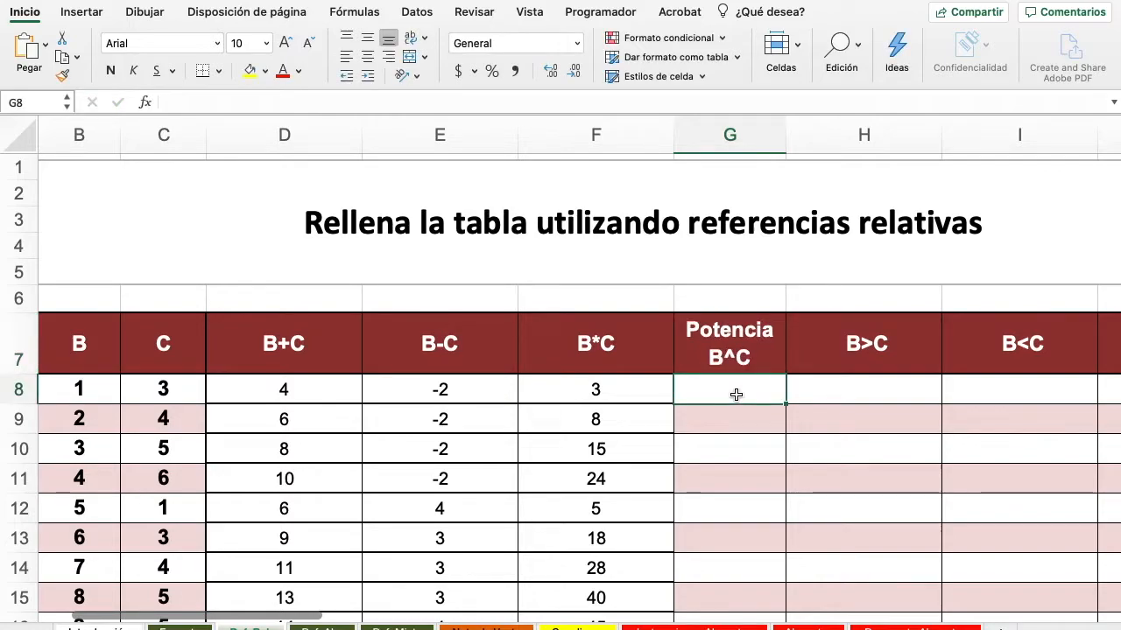
pyautogui.write('=')
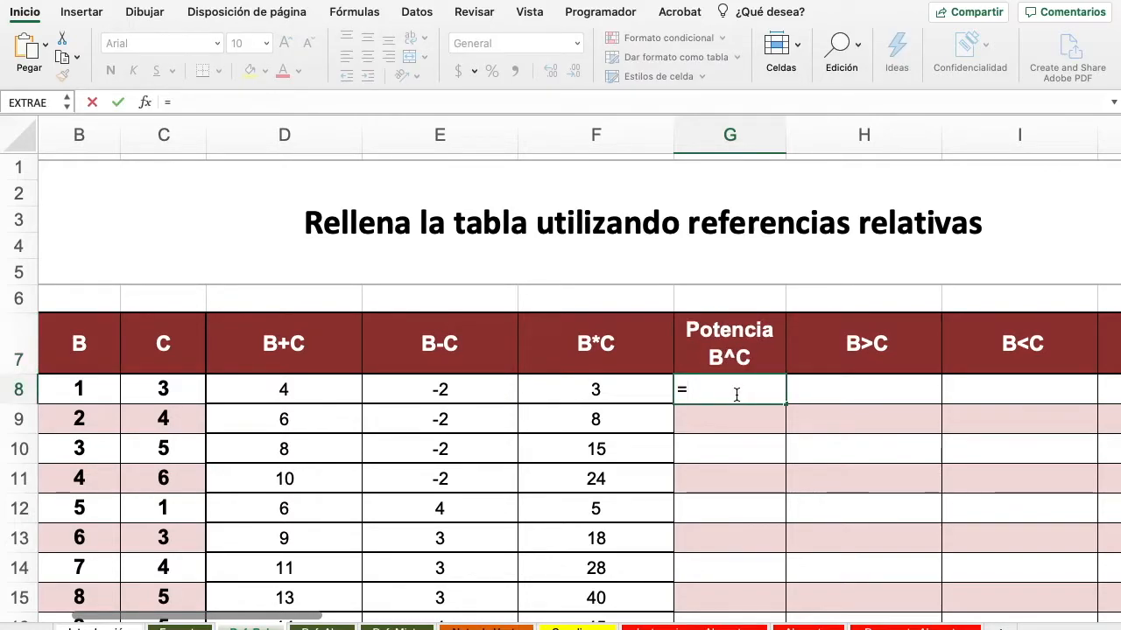
pyautogui.click(88, 392)
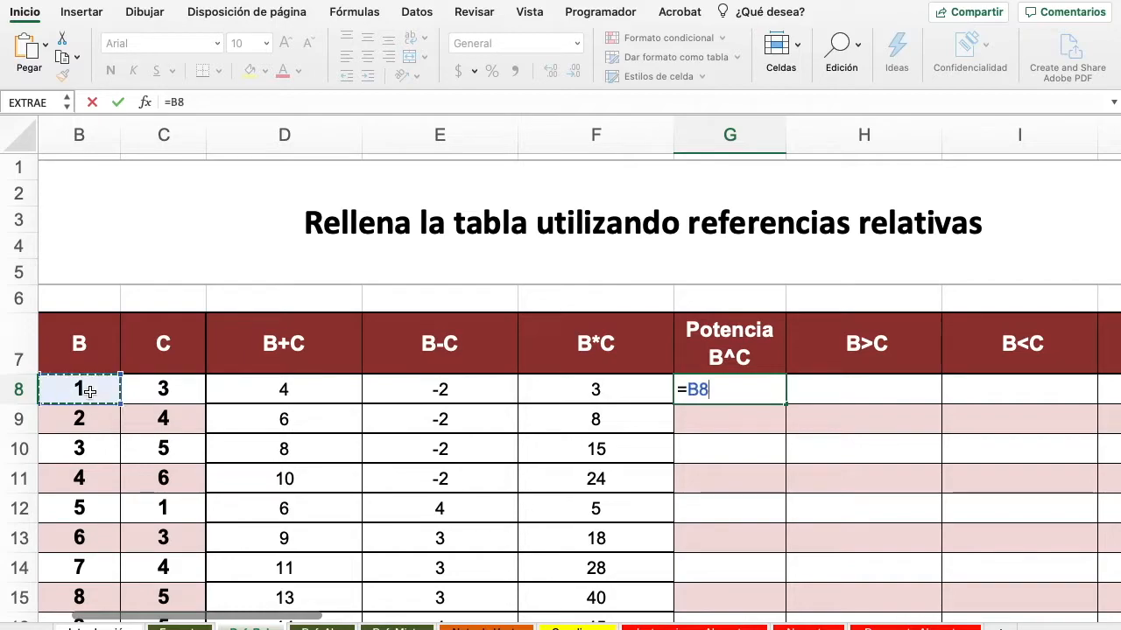
pyautogui.write('^')
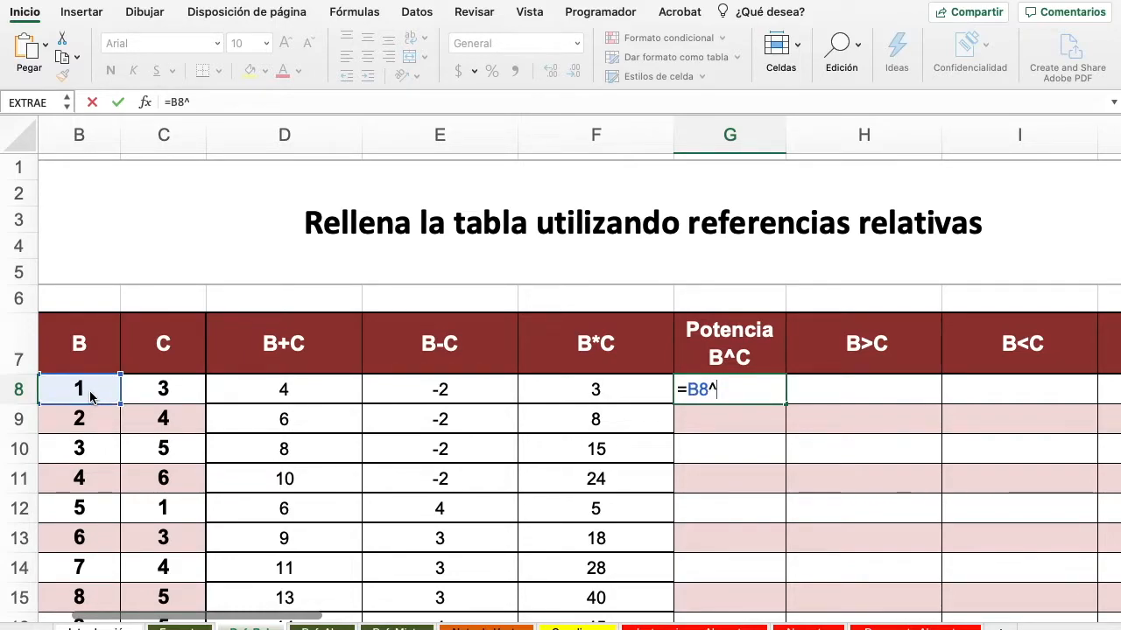
pyautogui.click(173, 395)
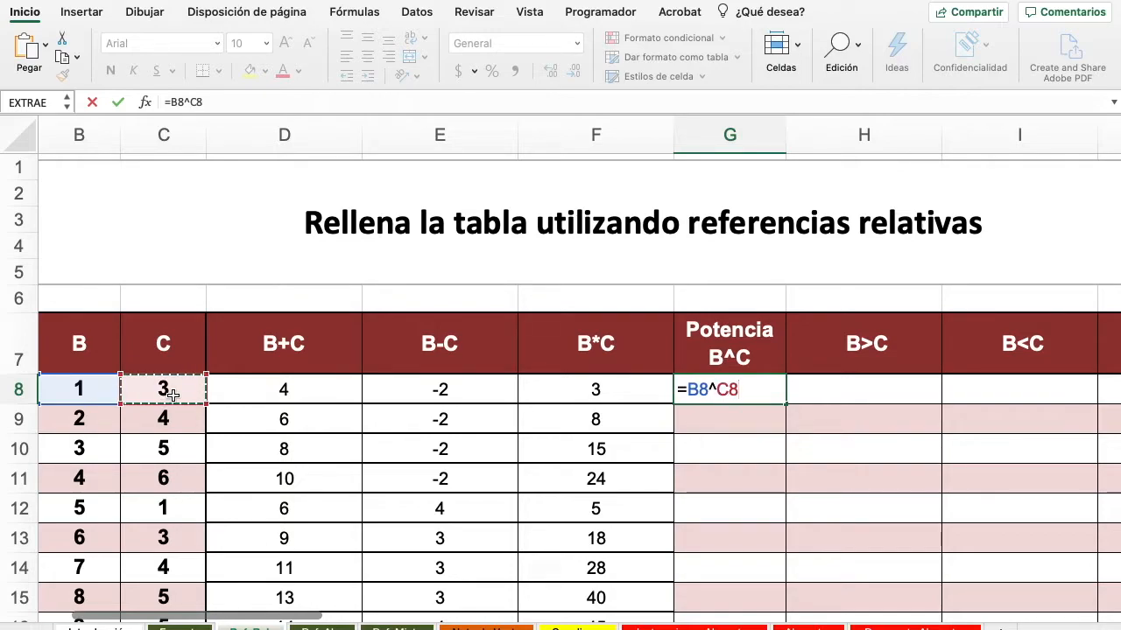
pyautogui.press('Return')
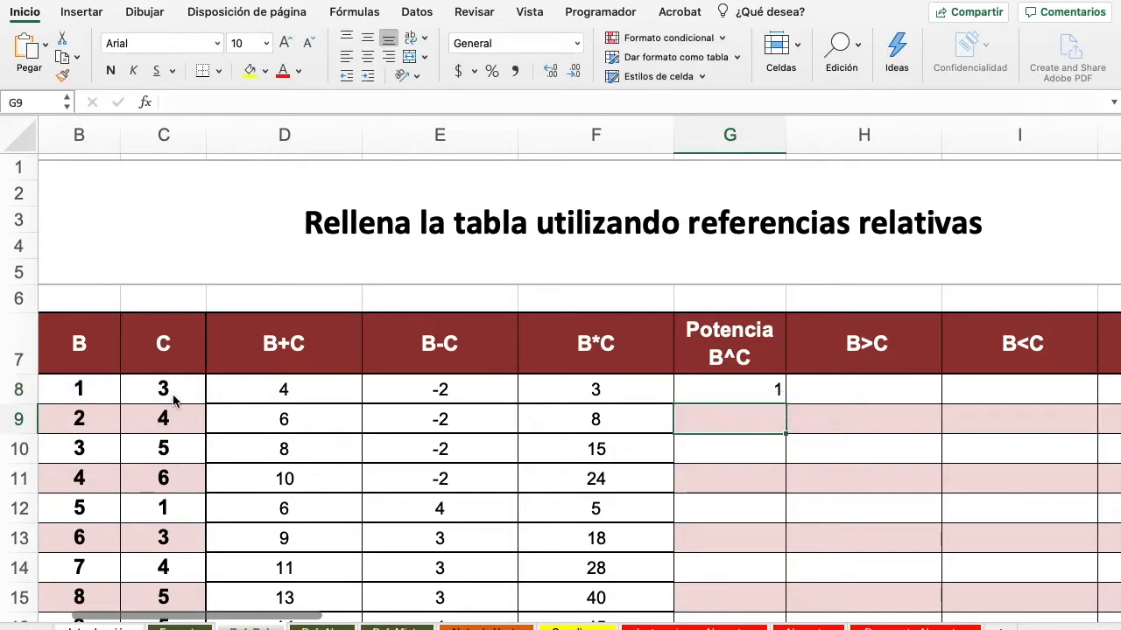
pyautogui.click(755, 389)
pyautogui.click(367, 58)
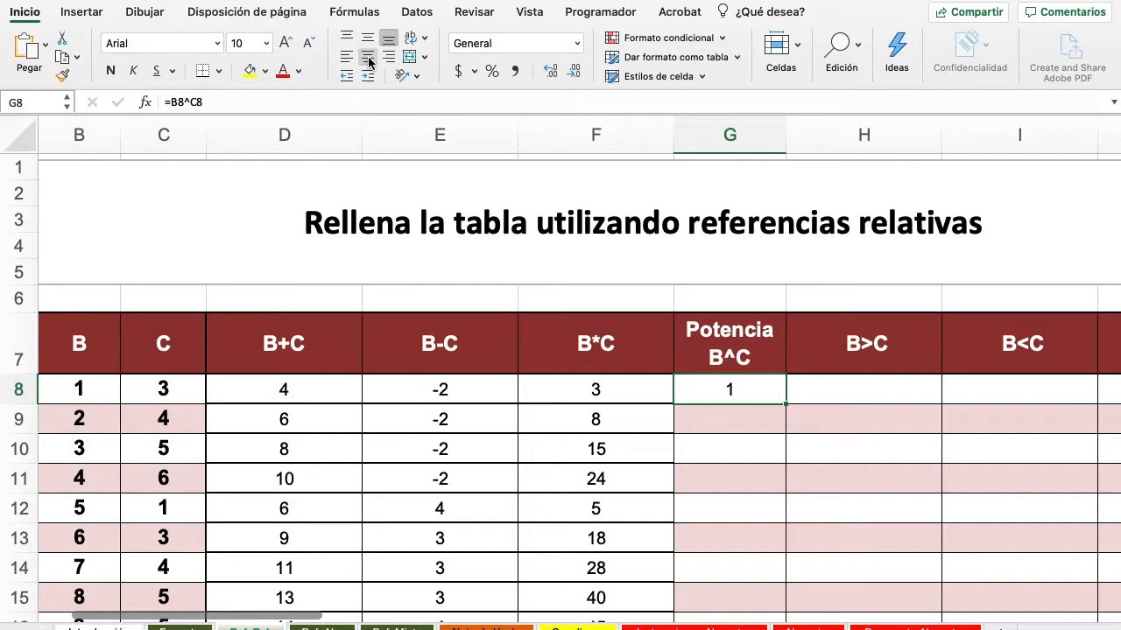
# Enter the formula =POTENCIA(B9,C9) in cell G9 and centre the cell horizontally
pyautogui.click(737, 425)
pyautogui.write('=')
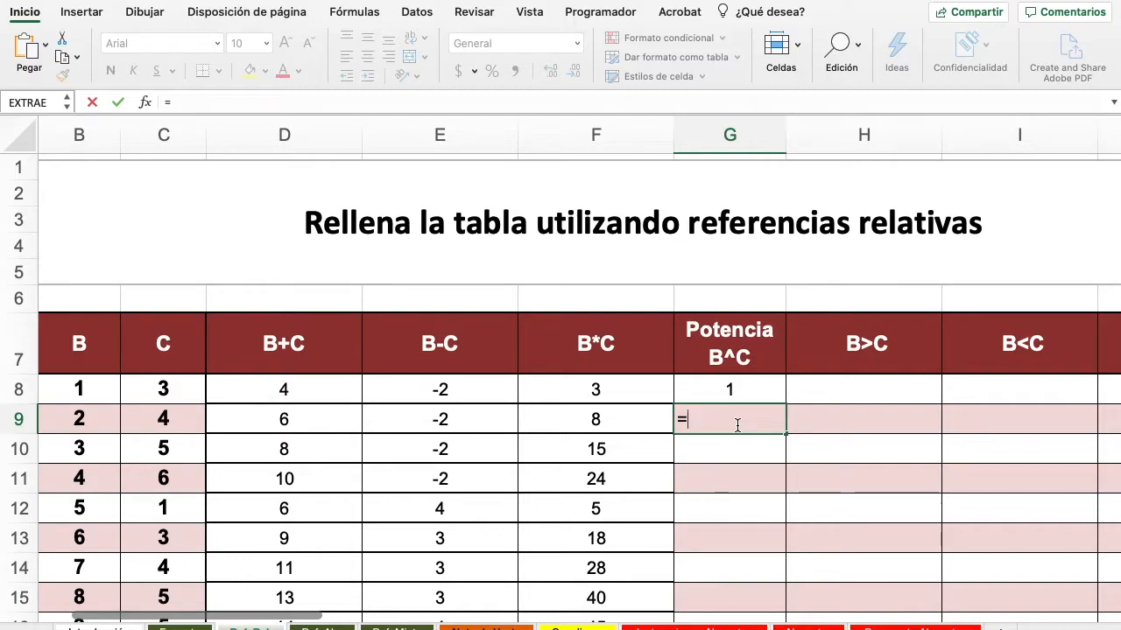
pyautogui.write('POT')
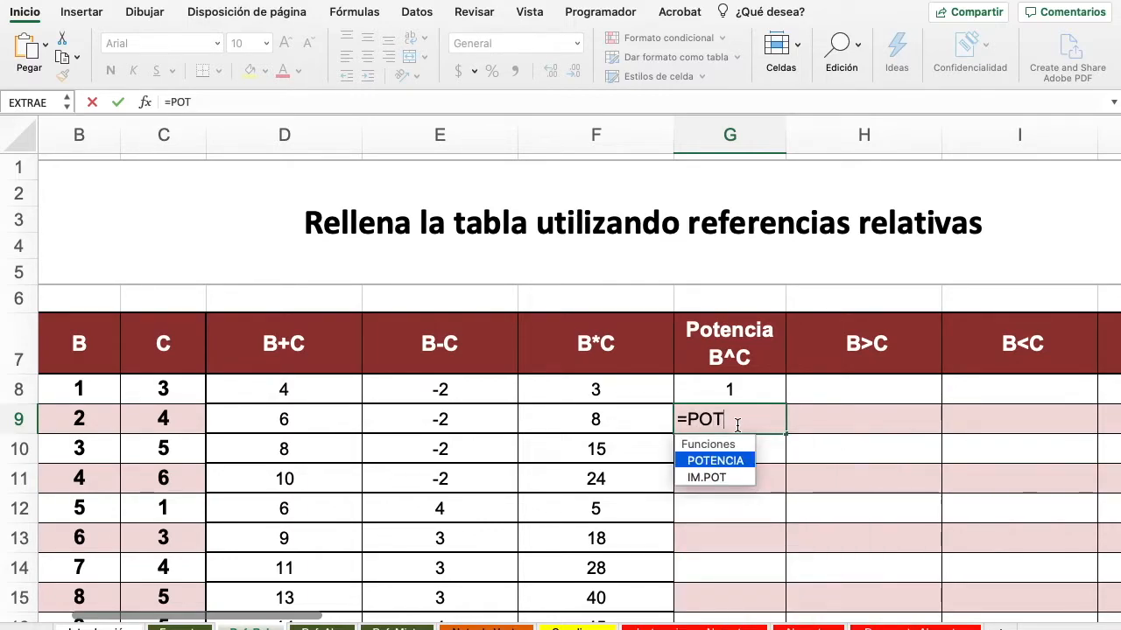
pyautogui.write('ENCIA(')
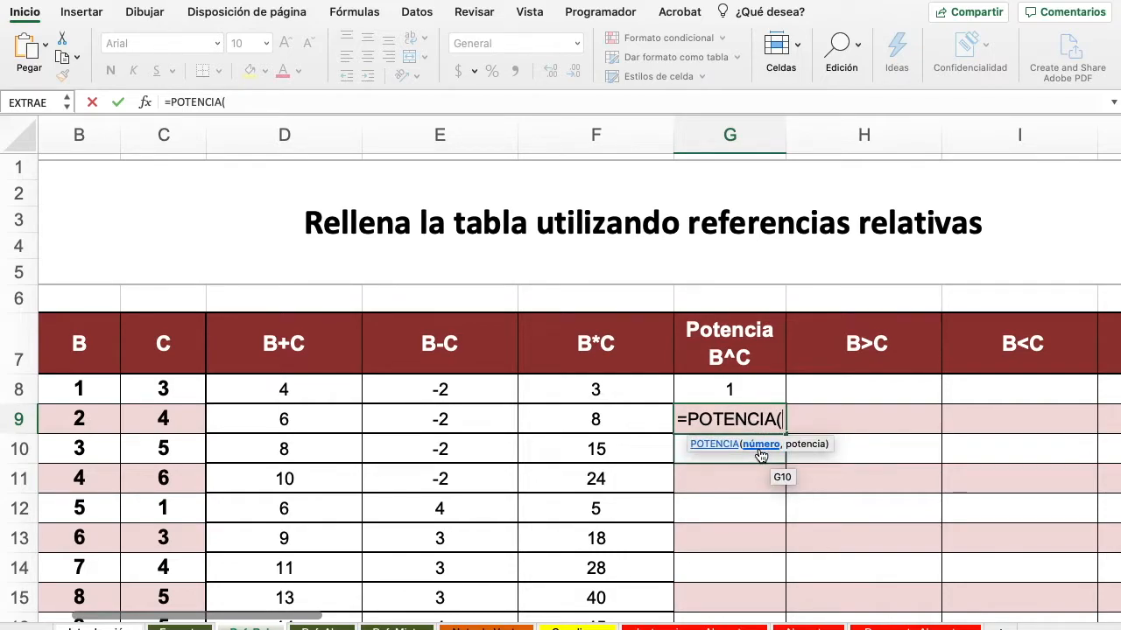
pyautogui.click(78, 420)
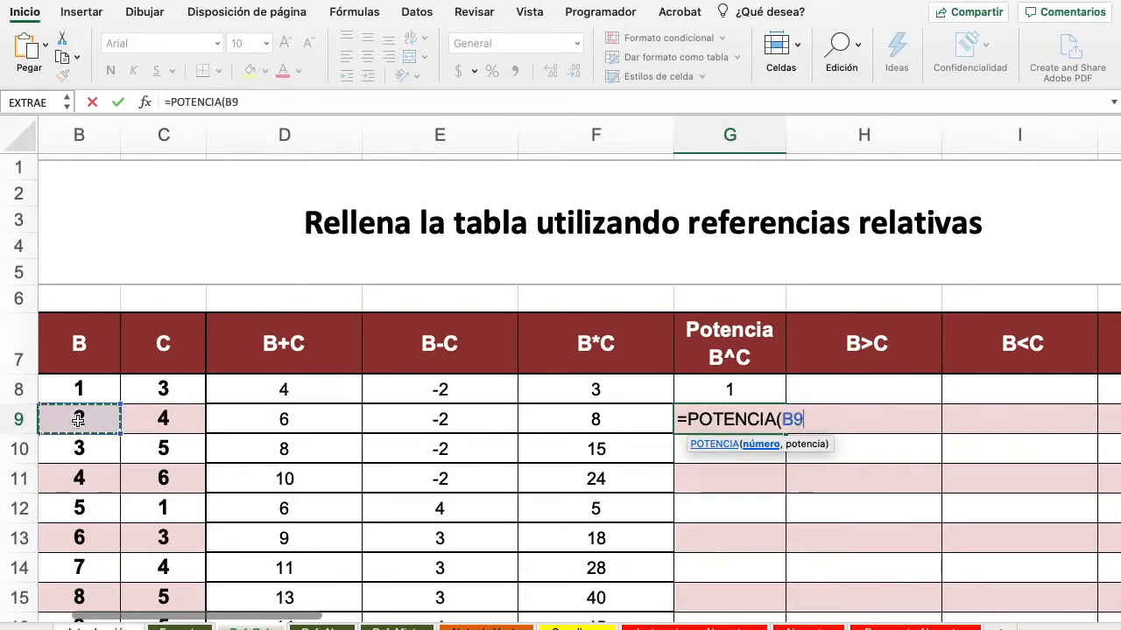
pyautogui.write(',')
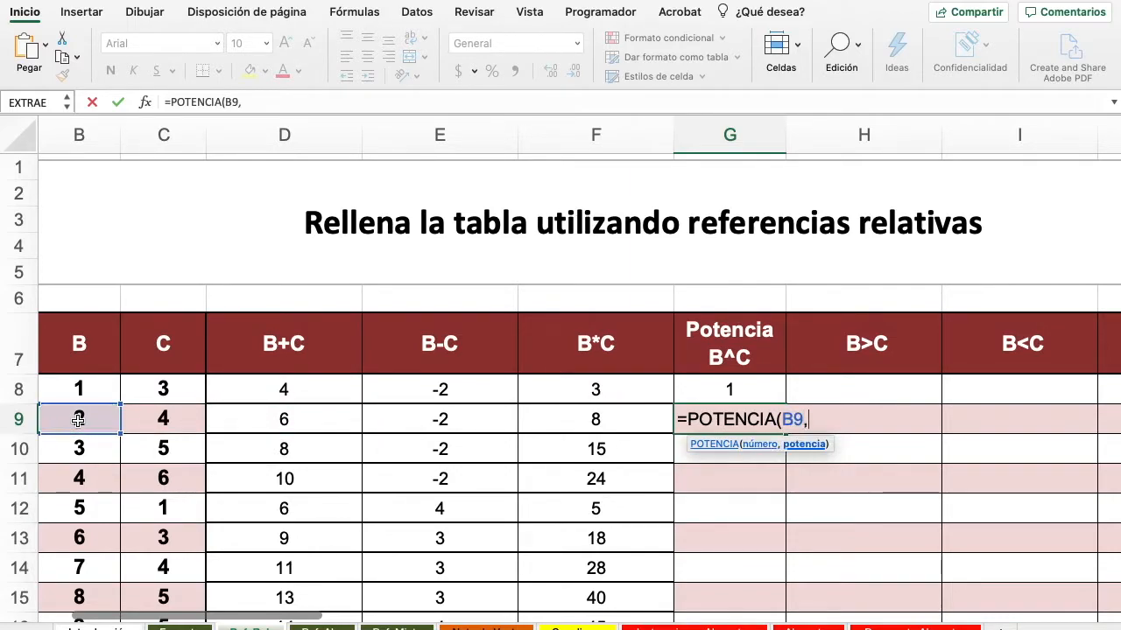
pyautogui.click(181, 416)
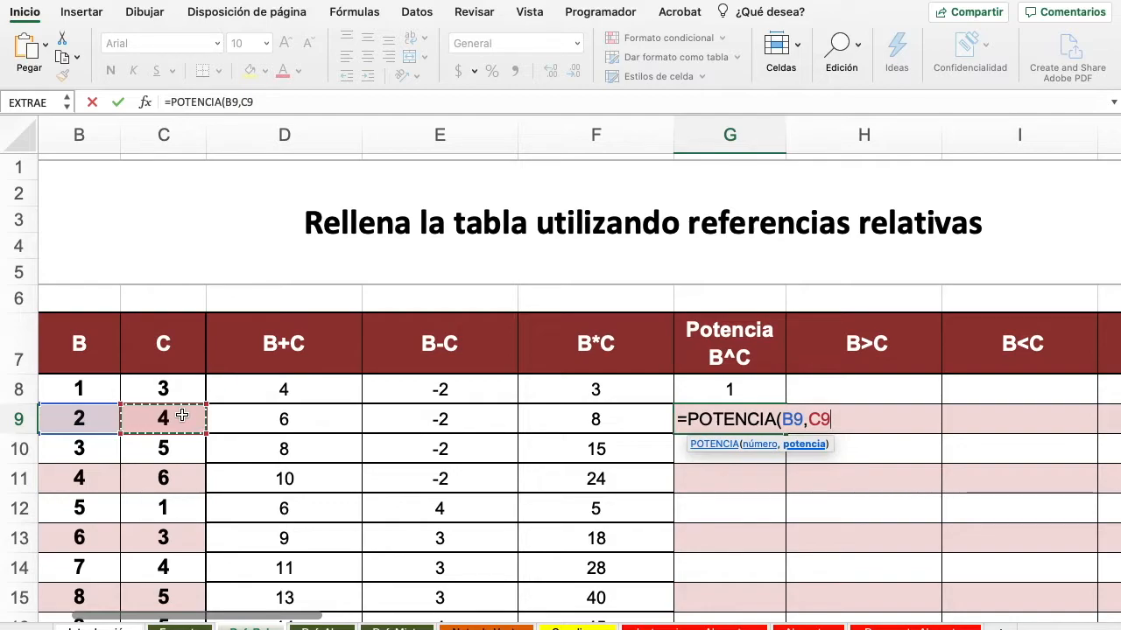
pyautogui.write(')')
pyautogui.hotkey('shift', 'Return')
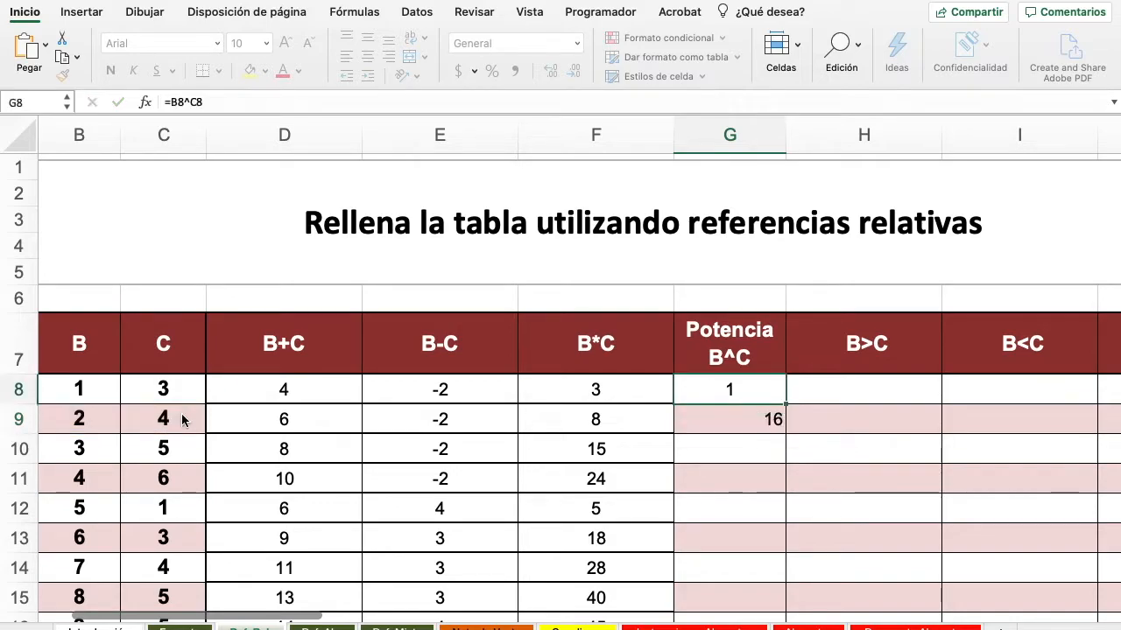
pyautogui.click(723, 421)
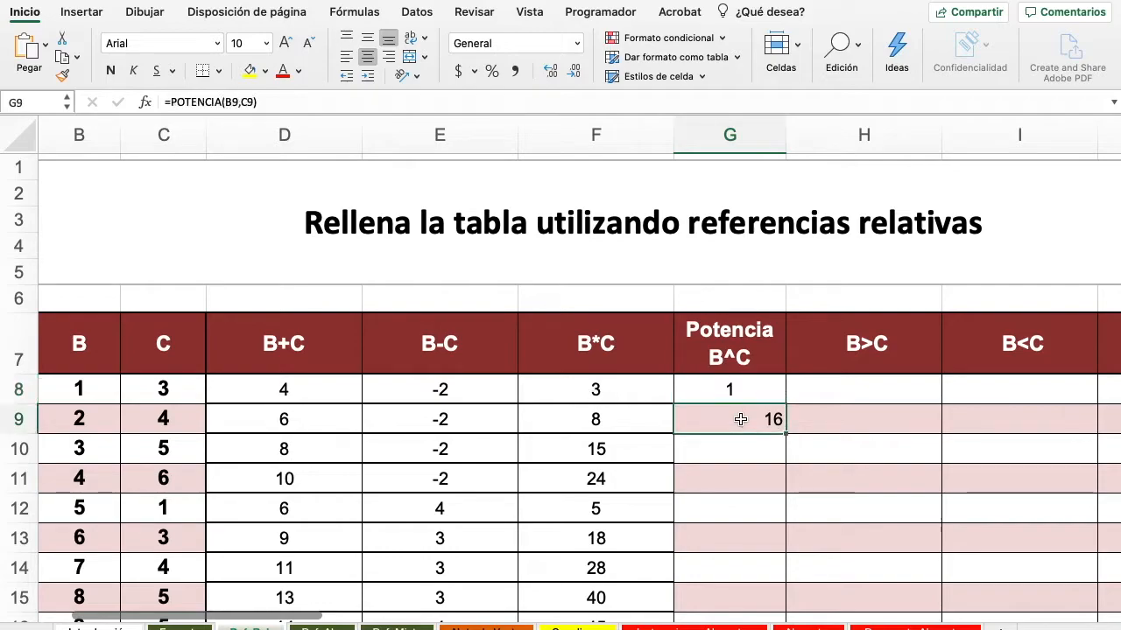
pyautogui.click(366, 57)
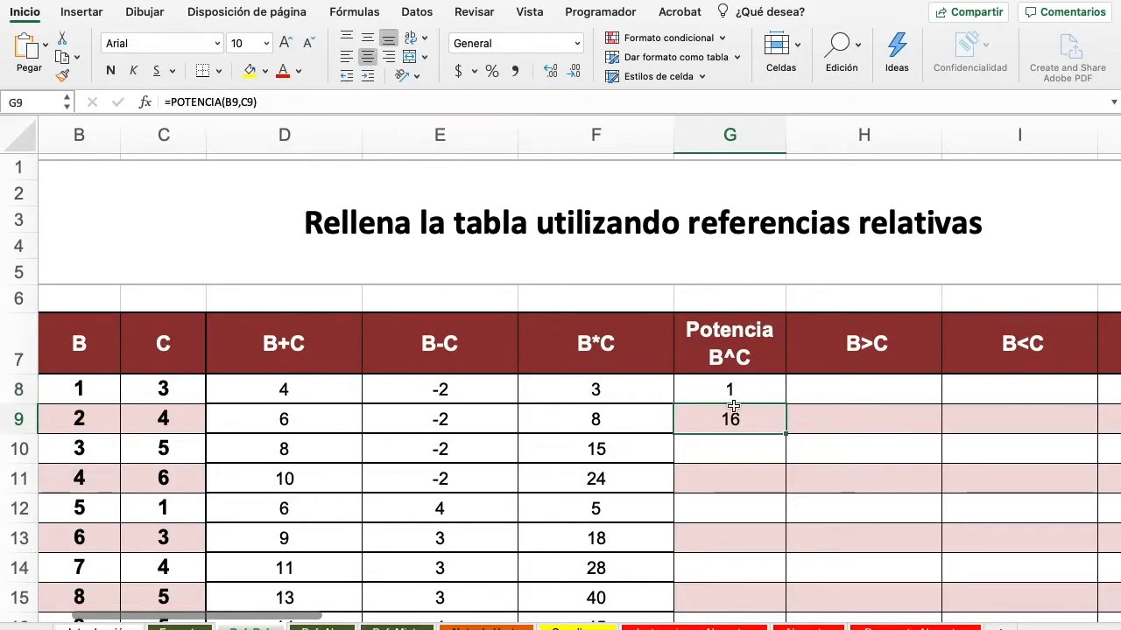
# Fill the POTENCIA formula from G9 down through row 30 and widen column G
pyautogui.moveTo(786, 435); pyautogui.dragTo(768, 592)
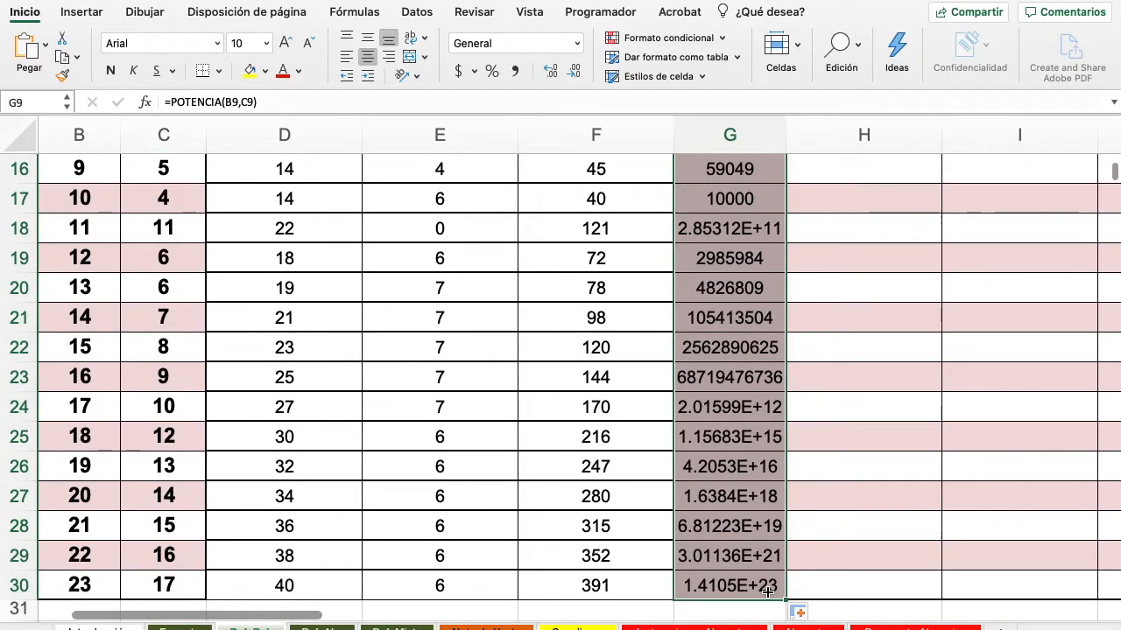
pyautogui.click(752, 504)
pyautogui.moveTo(785, 136); pyautogui.dragTo(850, 137)
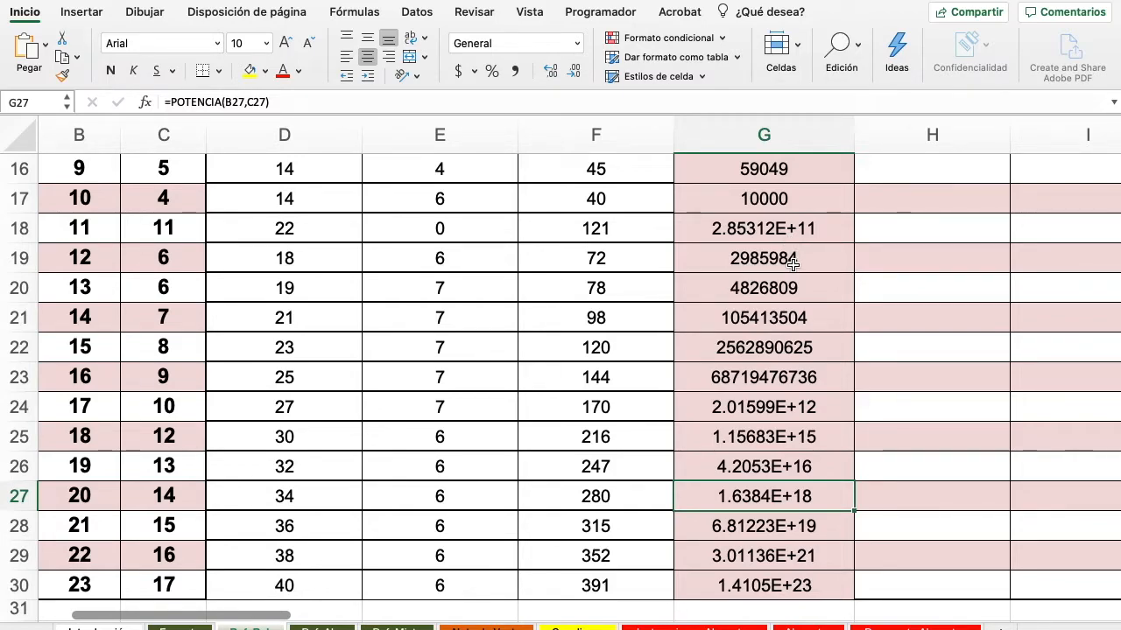
pyautogui.scroll(5, 793, 264)
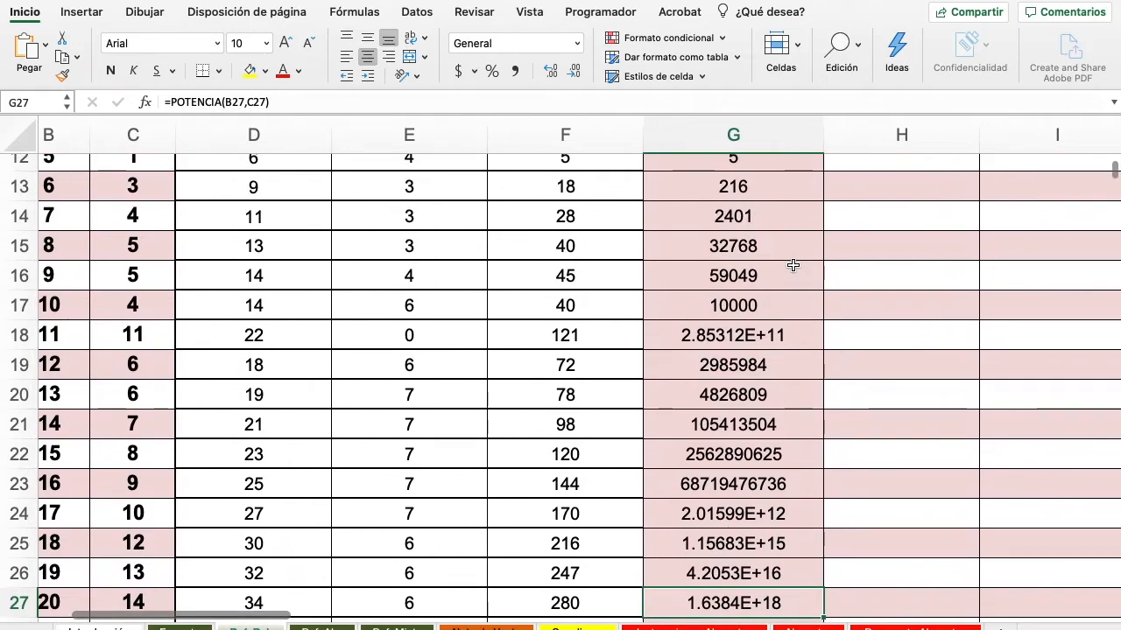
# Enter the formula =B8>C8 in cell H8 of the B>C column
pyautogui.hscroll(1, 793, 264)
pyautogui.scroll(1, 792, 265)
pyautogui.hscroll(1, 792, 264)
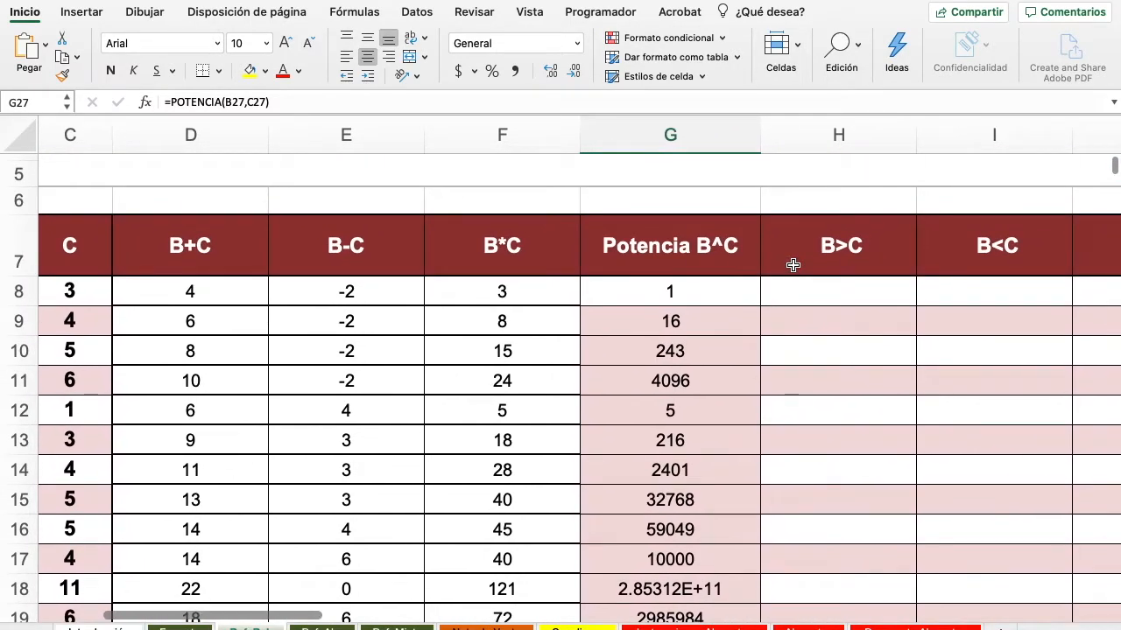
pyautogui.scroll(4, 793, 265)
pyautogui.hscroll(1, 793, 265)
pyautogui.hscroll(-1, 793, 265)
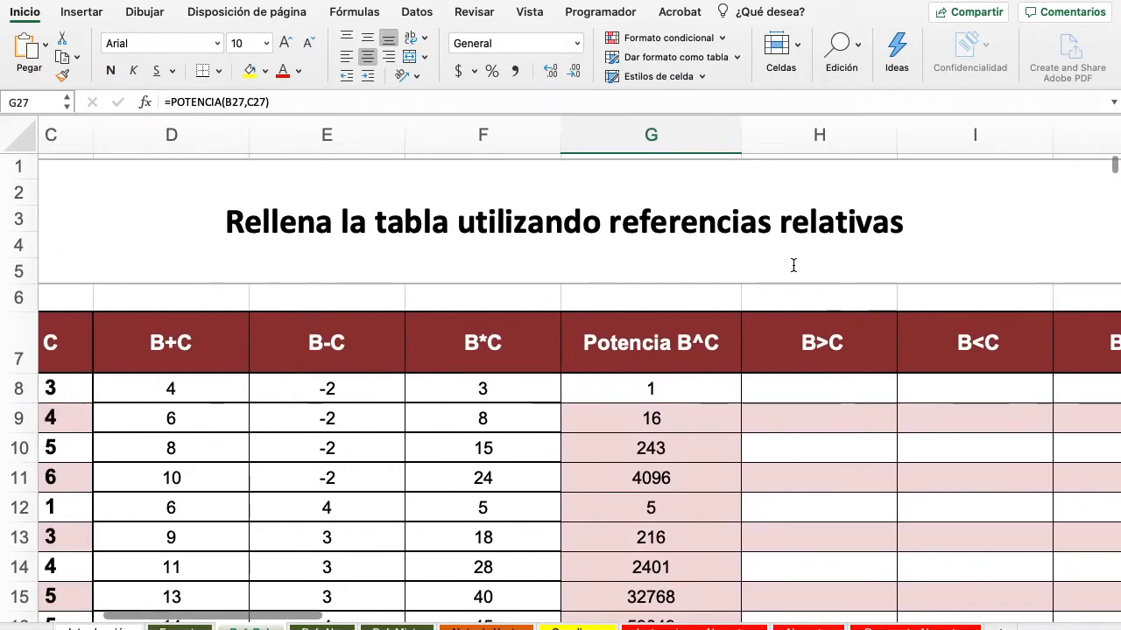
pyautogui.scroll(-1, 793, 265)
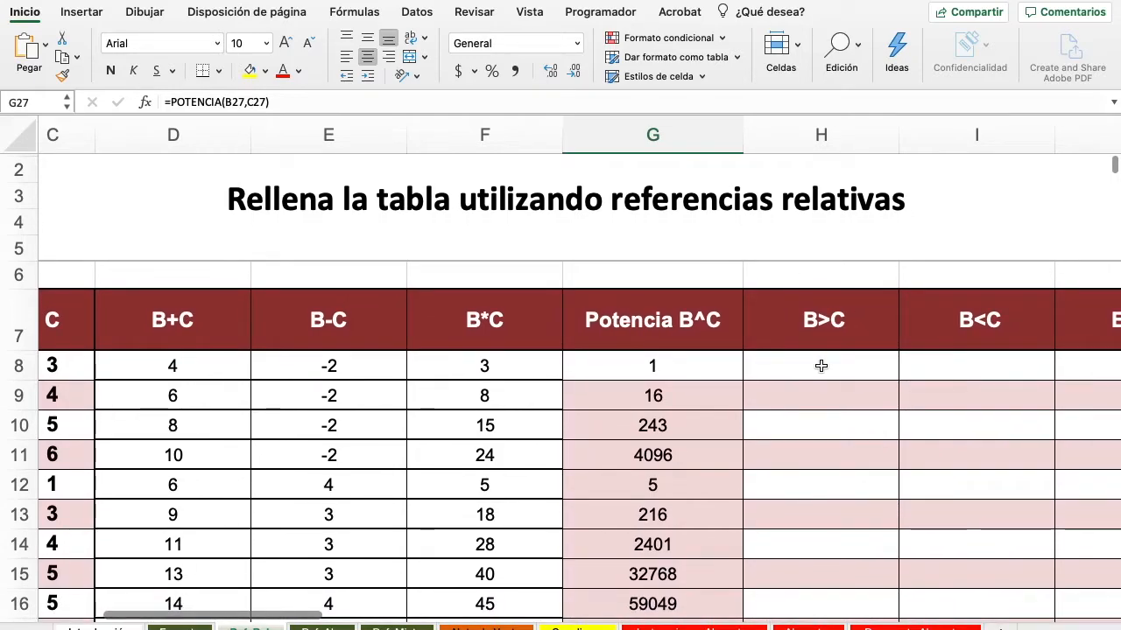
pyautogui.click(821, 366)
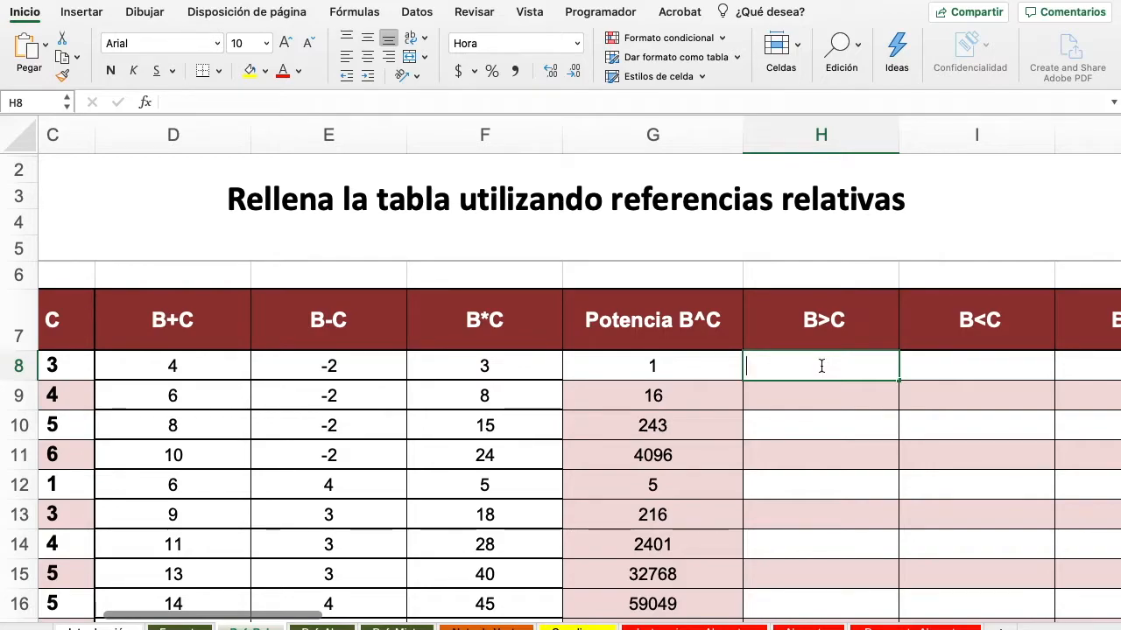
pyautogui.write('=')
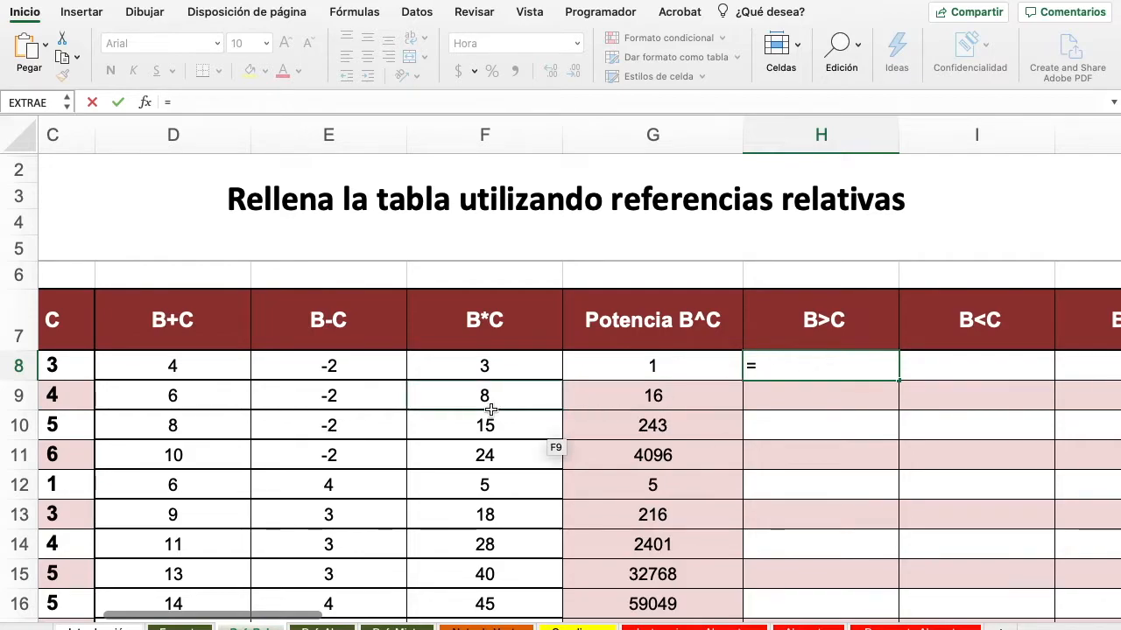
pyautogui.hscroll(-2, 493, 346)
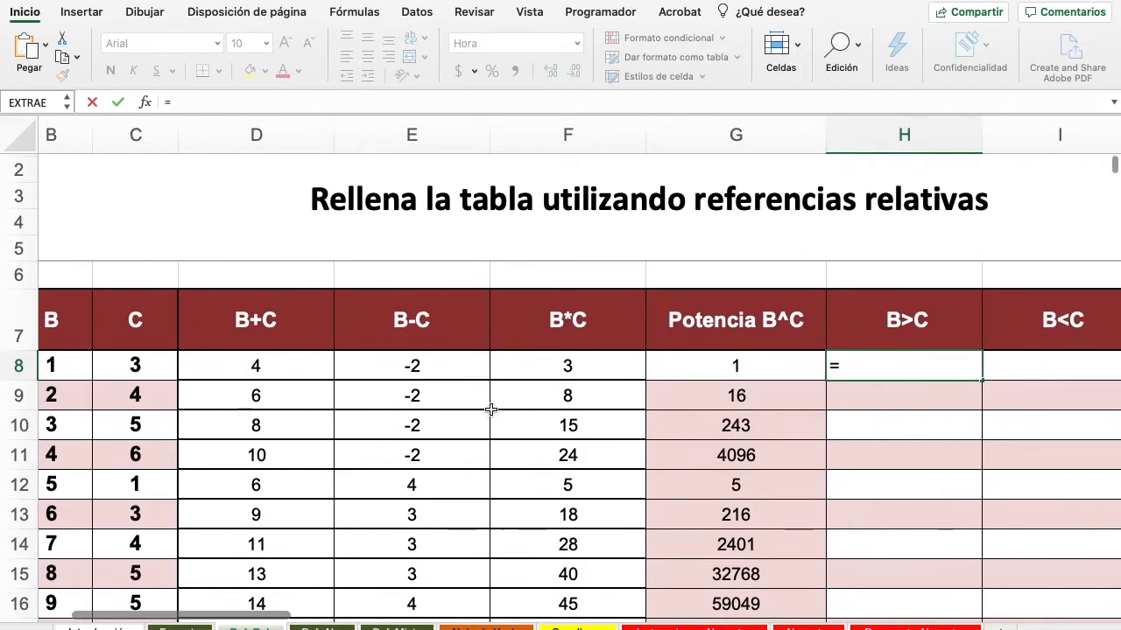
pyautogui.click(51, 364)
pyautogui.hscroll(3, 739, 416)
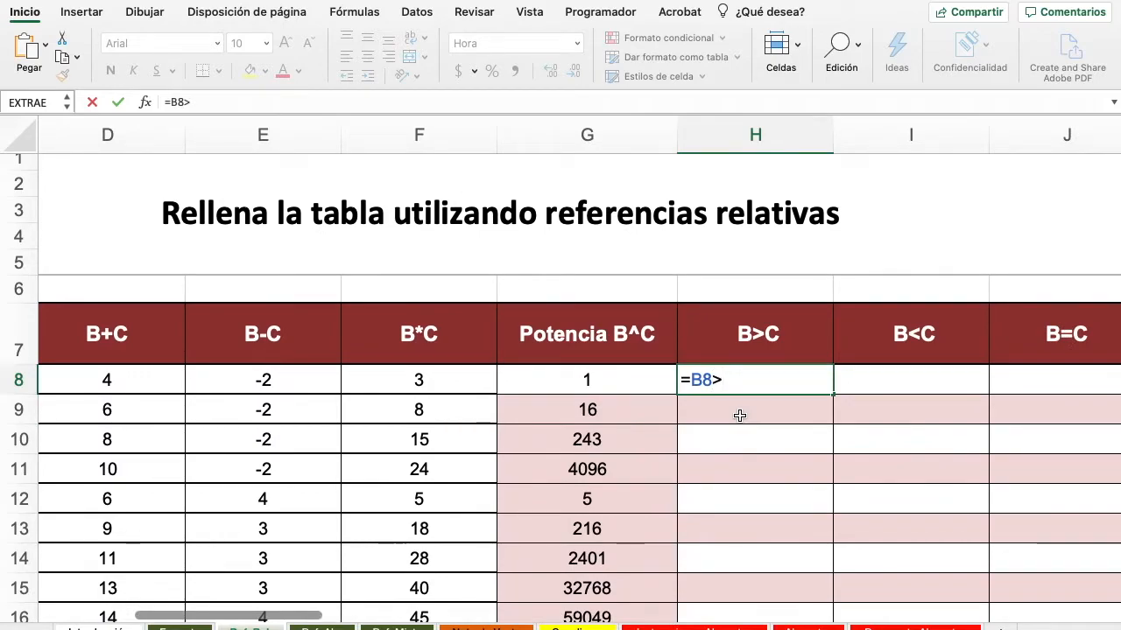
pyautogui.write('>C')
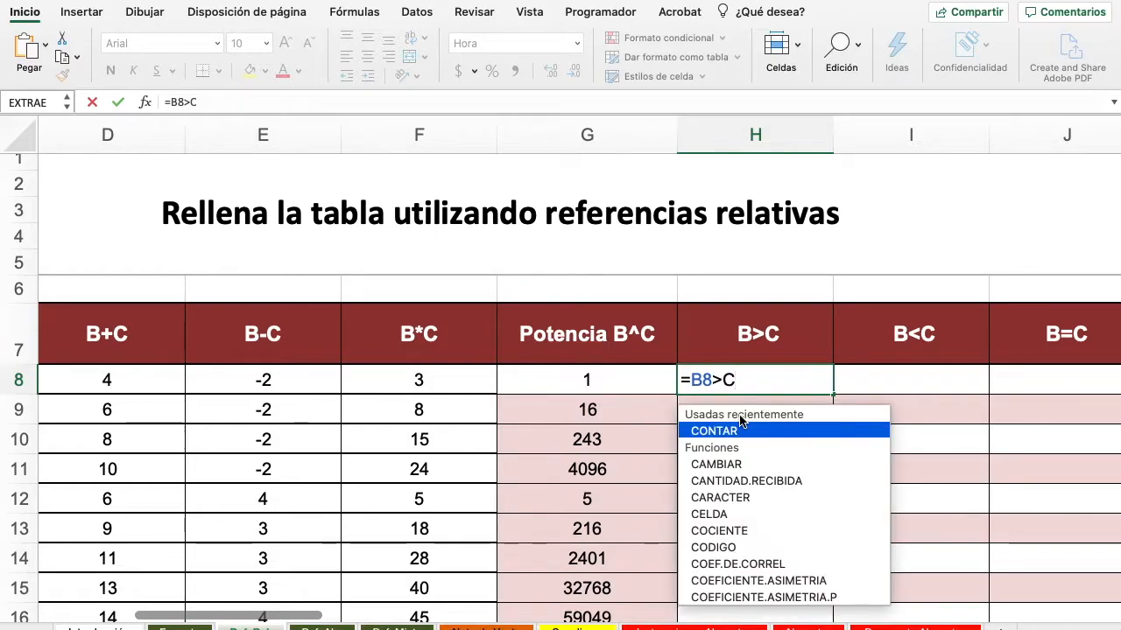
pyautogui.write('8')
pyautogui.press('Return')
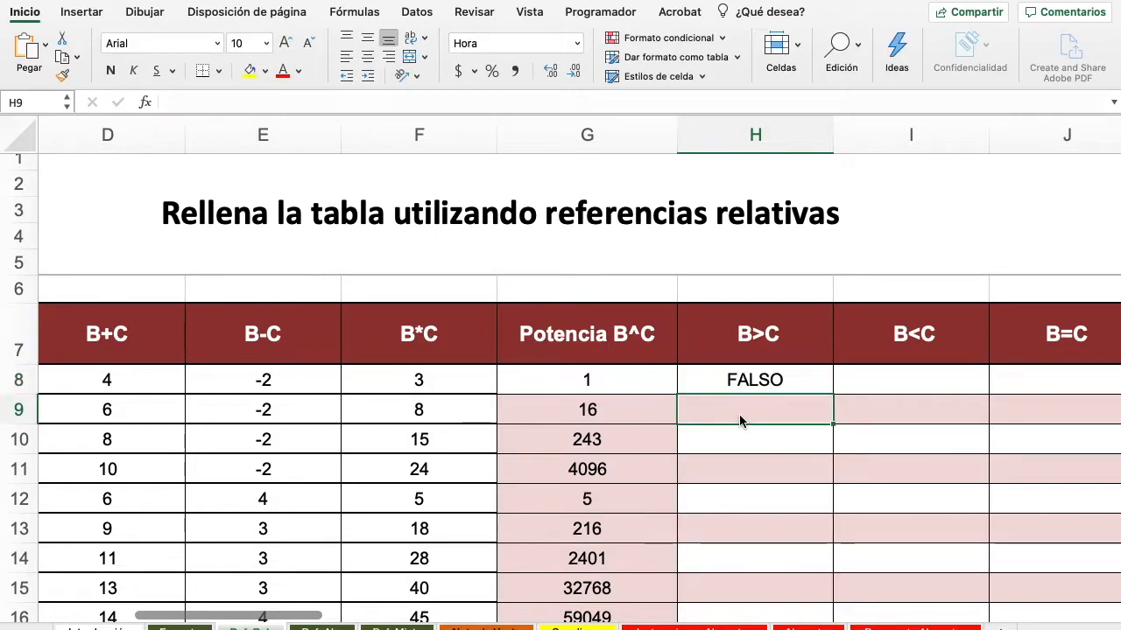
# Fill the greater-than formula from H8 down the B>C column through row 30
pyautogui.click(799, 379)
pyautogui.moveTo(832, 394); pyautogui.dragTo(827, 601)
pyautogui.click(800, 428)
pyautogui.scroll(10, 800, 426)
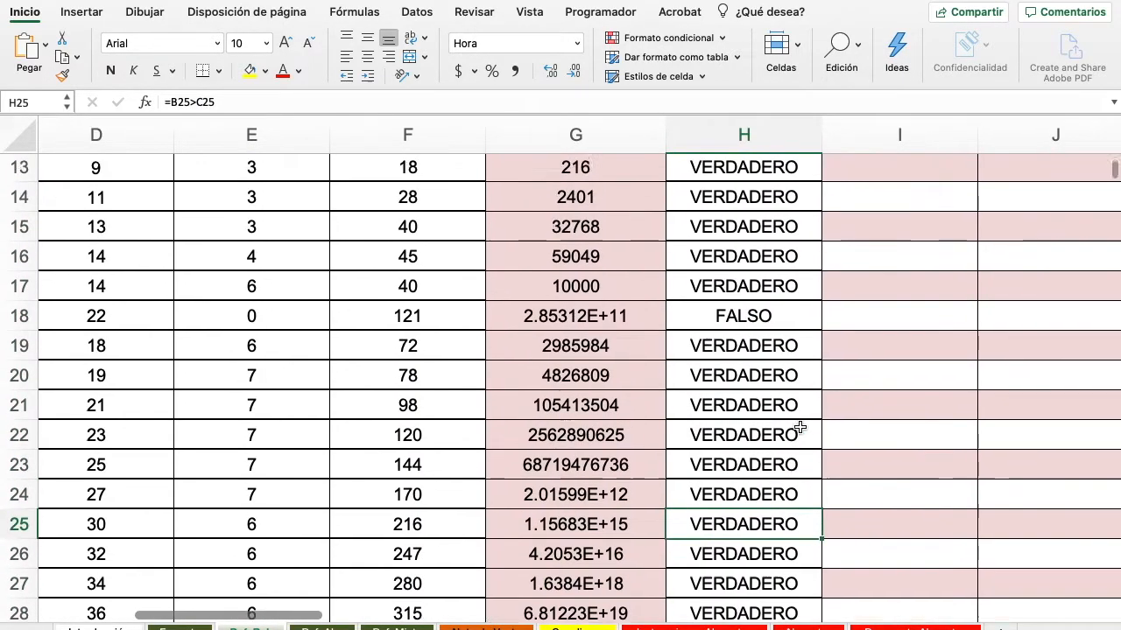
# Enter the formula =B8<C8 in cell I8 of the B<C column
pyautogui.scroll(-1, 800, 426)
pyautogui.hscroll(1, 800, 426)
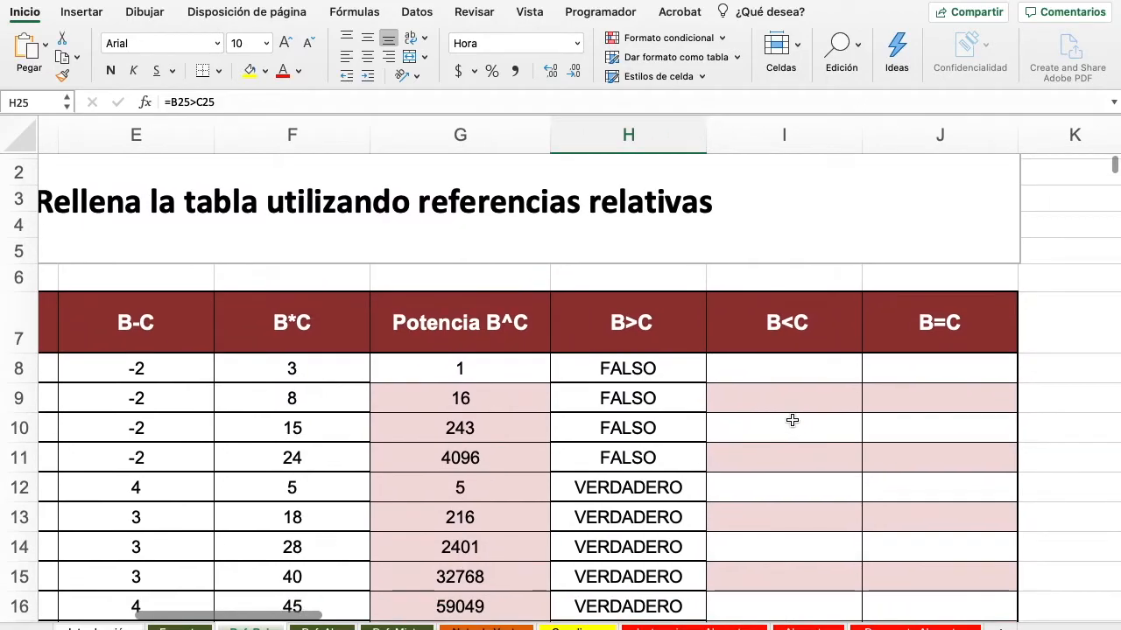
pyautogui.click(775, 369)
pyautogui.write('=')
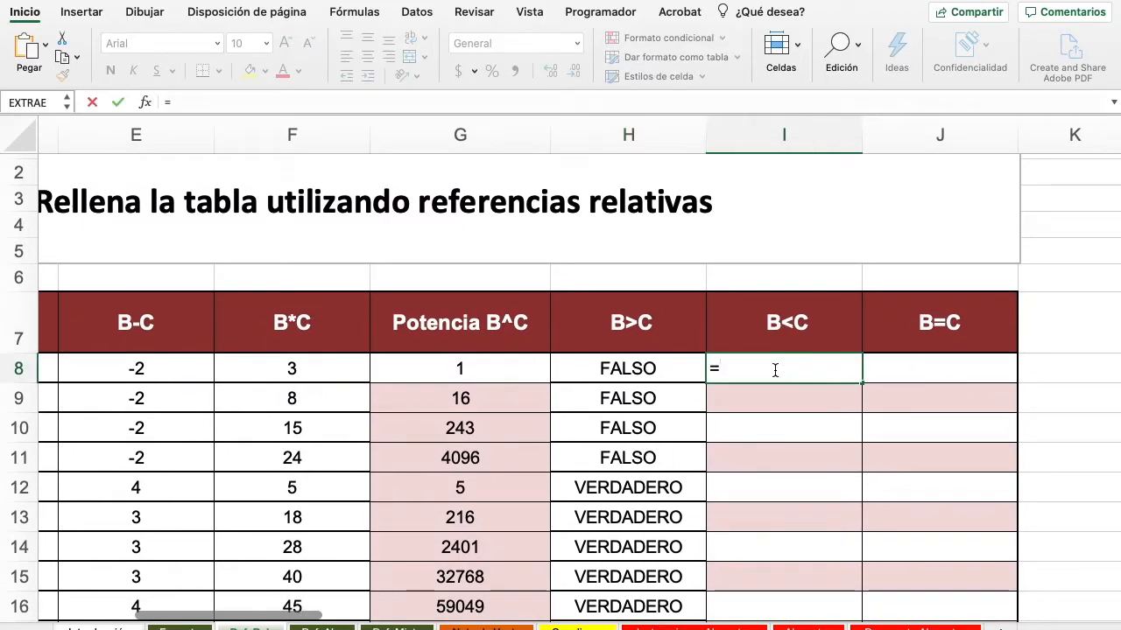
pyautogui.write('B8')
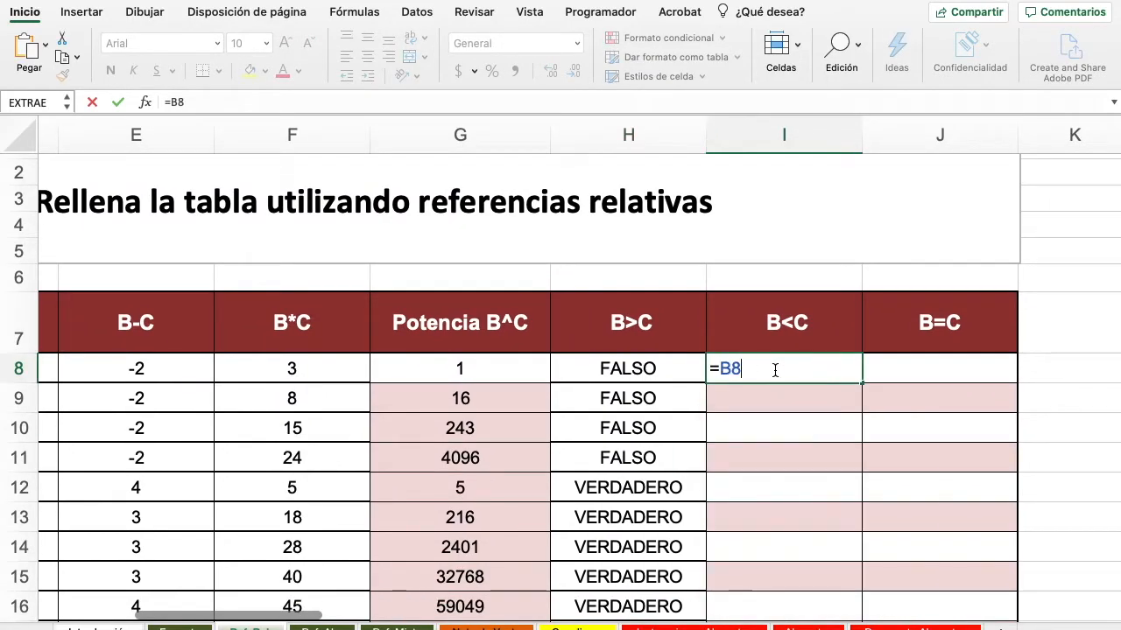
pyautogui.write('<C8')
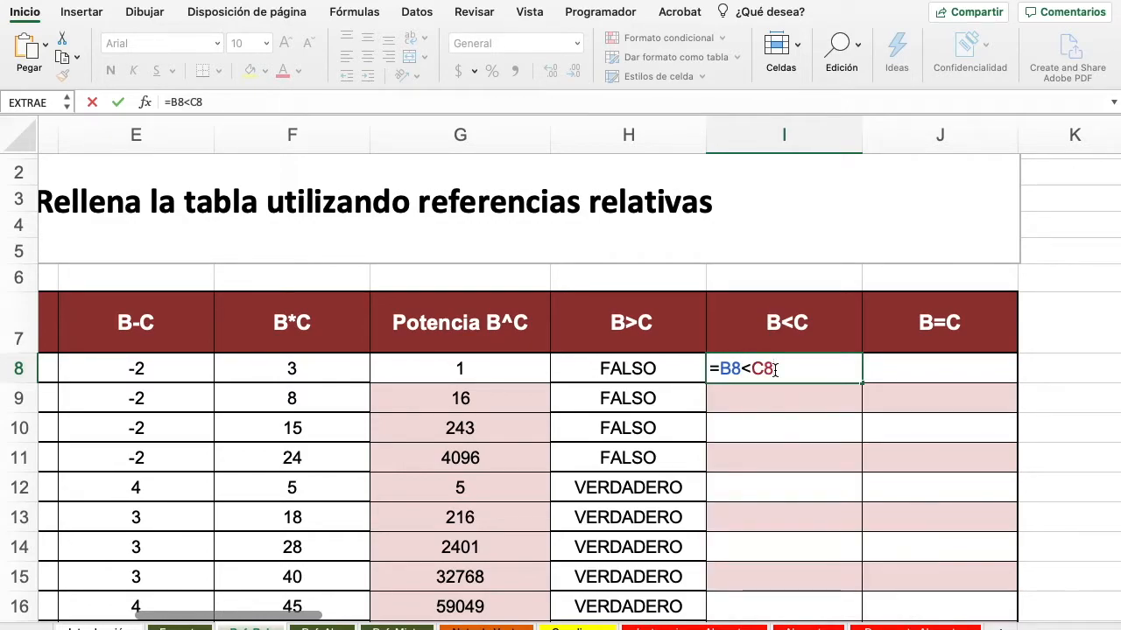
pyautogui.press('Return')
# Fill the less-than formula from I8 down the B<C column through row 30
pyautogui.click(824, 375)
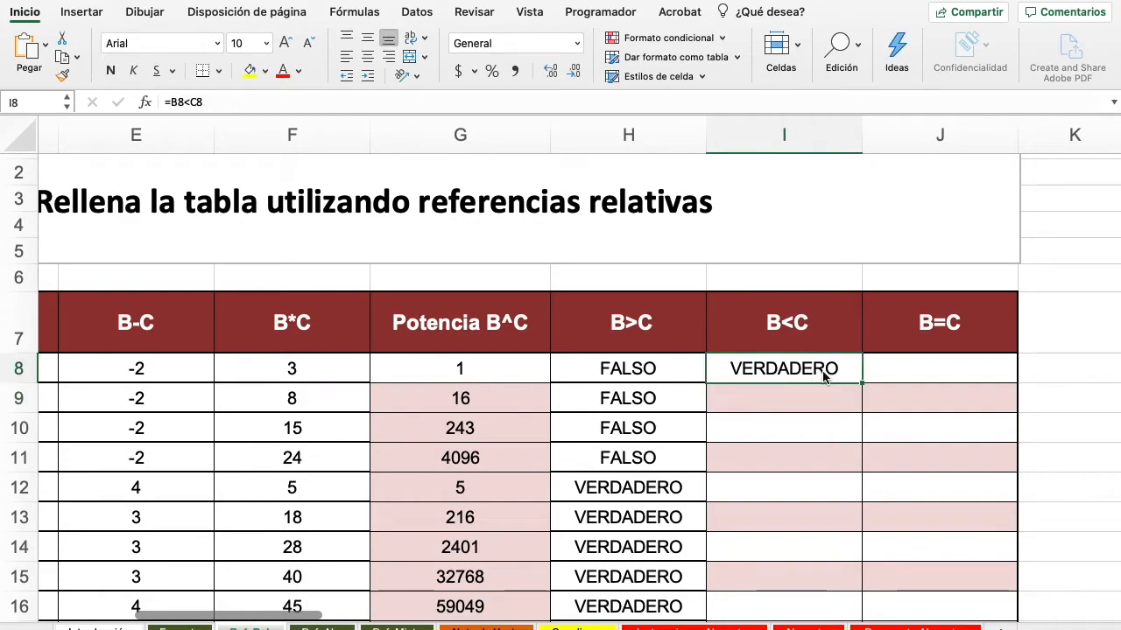
pyautogui.moveTo(862, 383); pyautogui.dragTo(835, 613)
pyautogui.moveTo(821, 503); pyautogui.dragTo(818, 499)
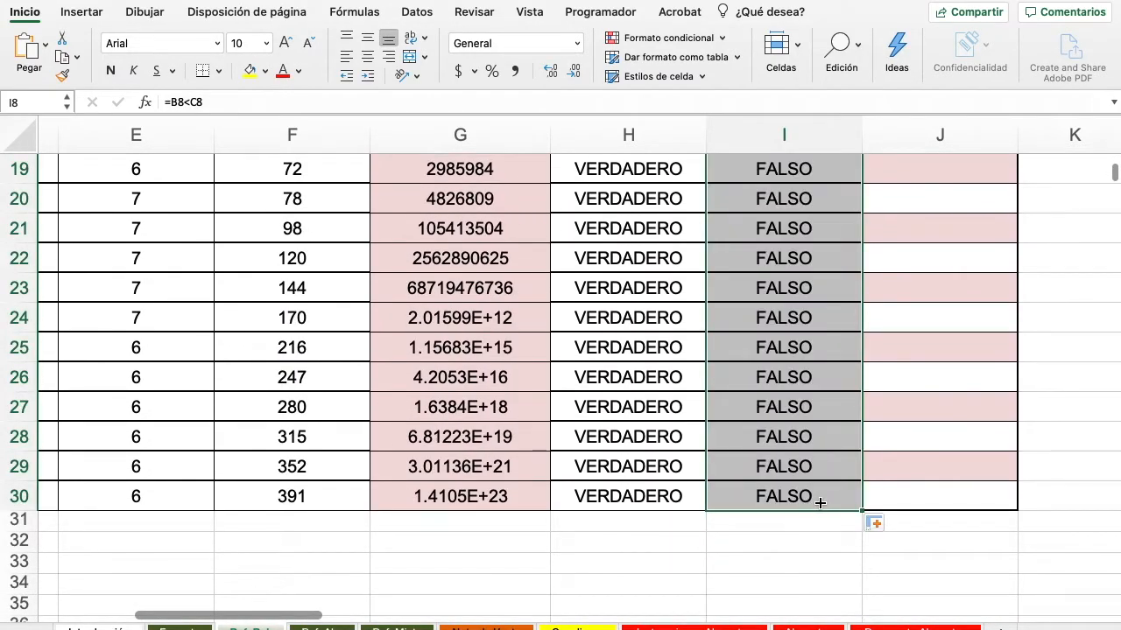
pyautogui.click(818, 432)
# Enter the formula =B8=C8 in cell J8 of the B=C column
pyautogui.scroll(2, 819, 433)
pyautogui.scroll(10, 819, 433)
pyautogui.hscroll(-2, 819, 429)
pyautogui.click(855, 344)
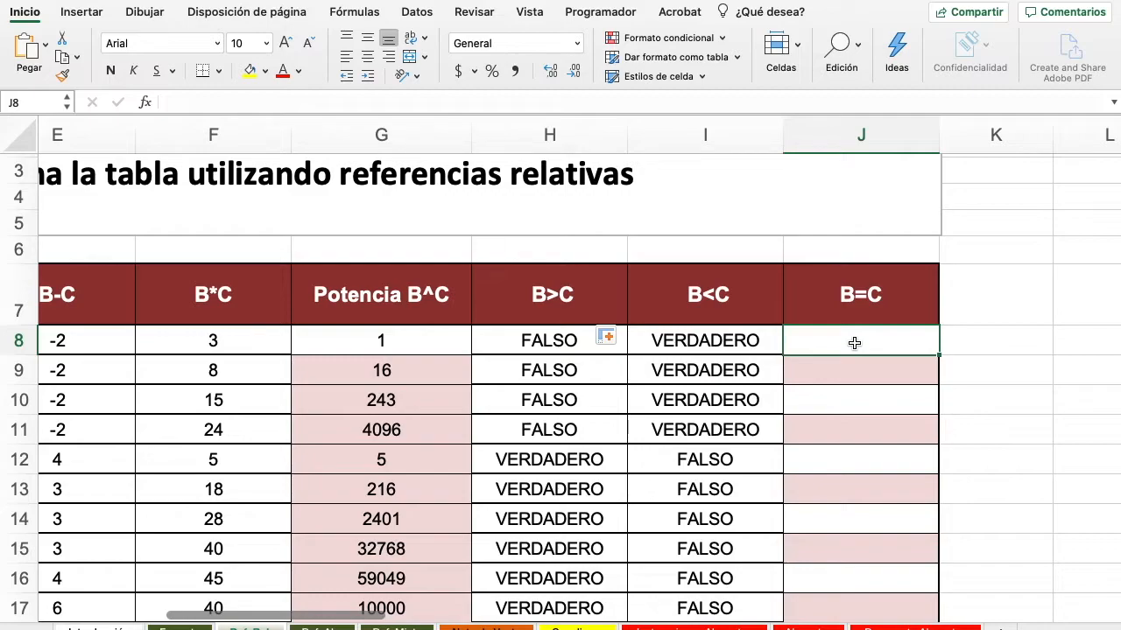
pyautogui.doubleClick(855, 343)
pyautogui.write('=B8')
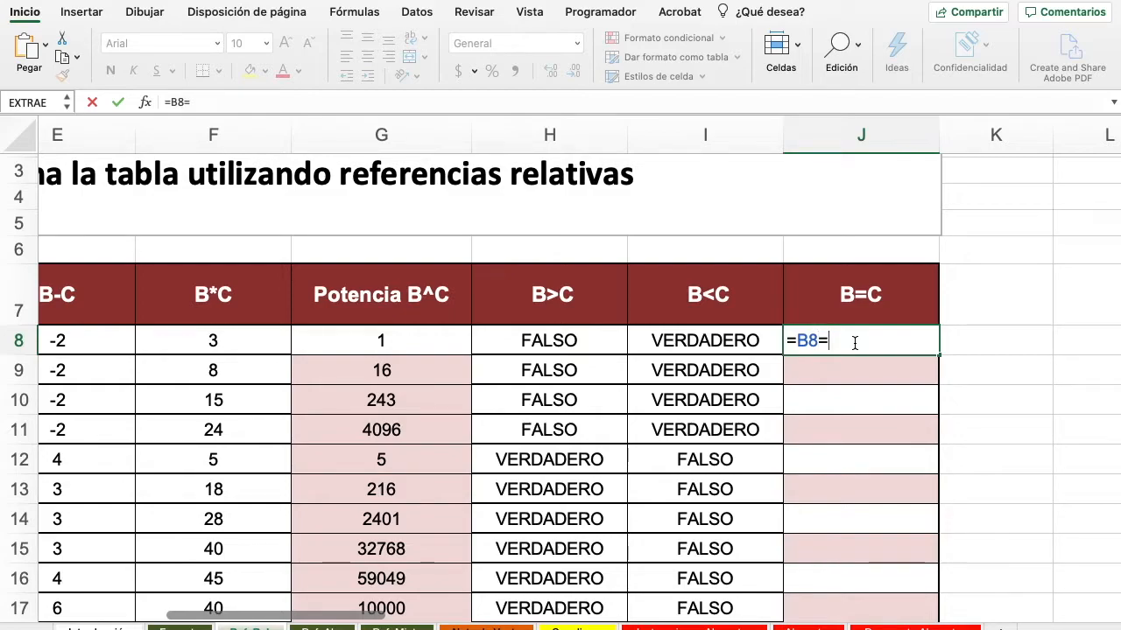
pyautogui.write('=C8')
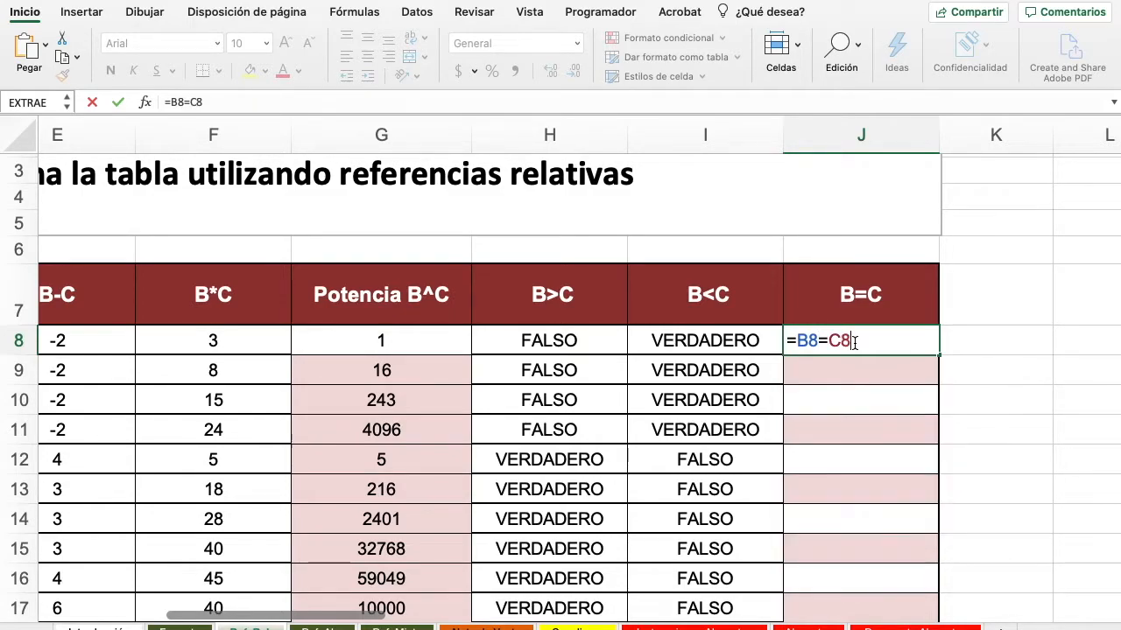
pyautogui.press('Return')
# Fill the equality formula from J8 down the remaining rows of the B=C column
pyautogui.click(888, 347)
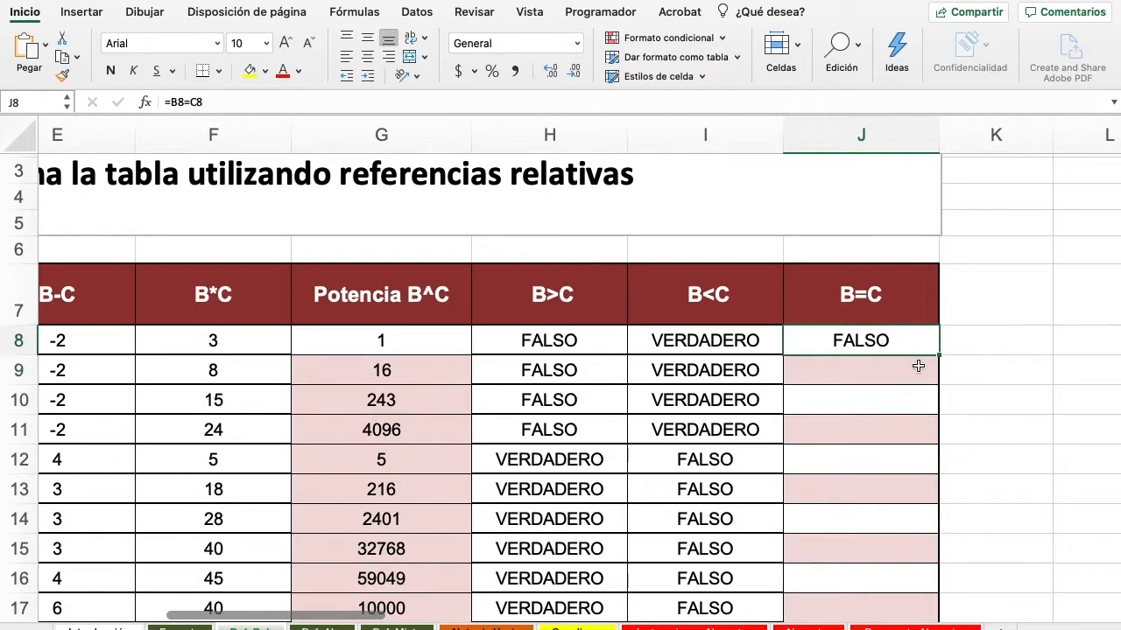
pyautogui.moveTo(937, 355); pyautogui.dragTo(916, 588)
pyautogui.click(876, 438)
pyautogui.scroll(5, 879, 440)
pyautogui.scroll(2, 882, 443)
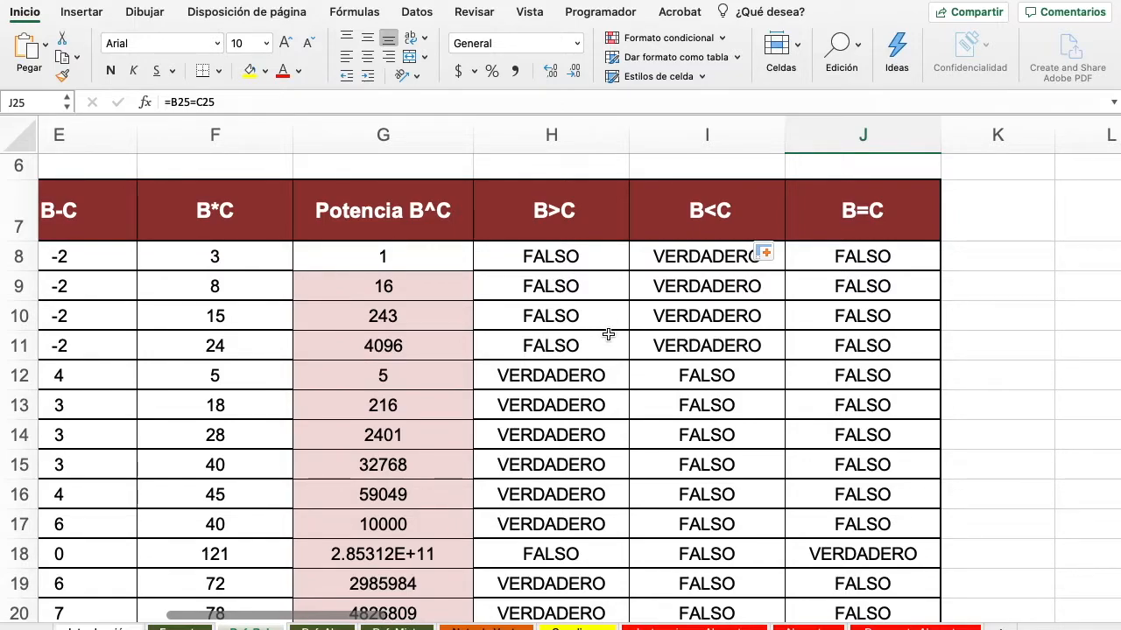
pyautogui.scroll(2, 610, 332)
pyautogui.hscroll(-2, 610, 333)
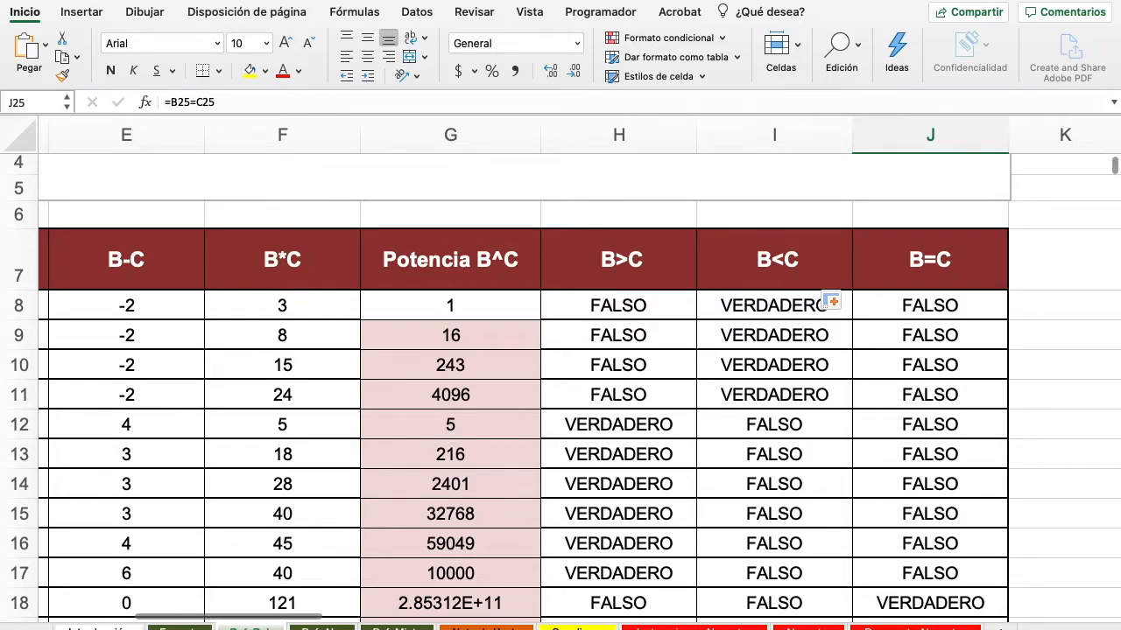
# Switch to the worksheet containing the practice table for absolute references
pyautogui.click(320, 628)
pyautogui.click(373, 368)
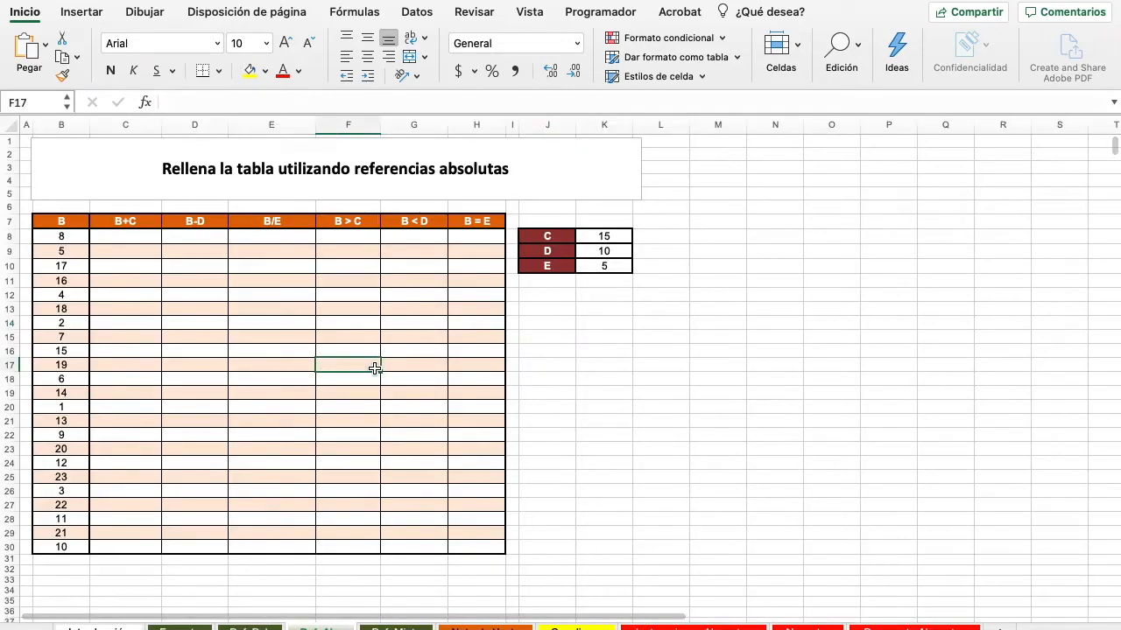
pyautogui.scroll(3, 294, 360)
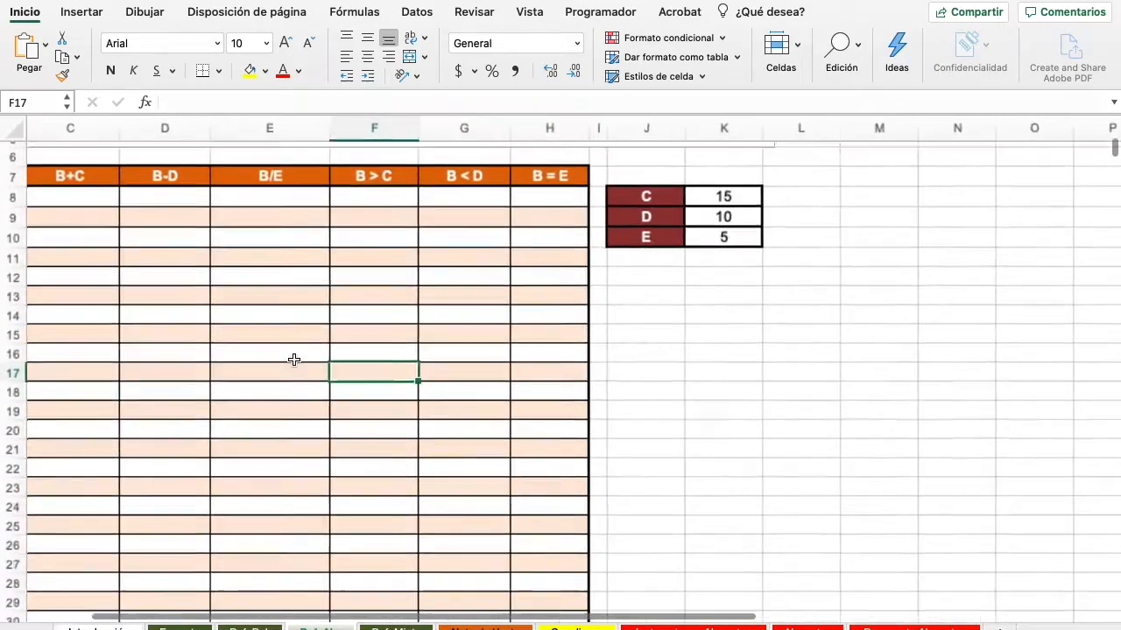
pyautogui.scroll(3, 294, 360)
pyautogui.hscroll(-2, 294, 360)
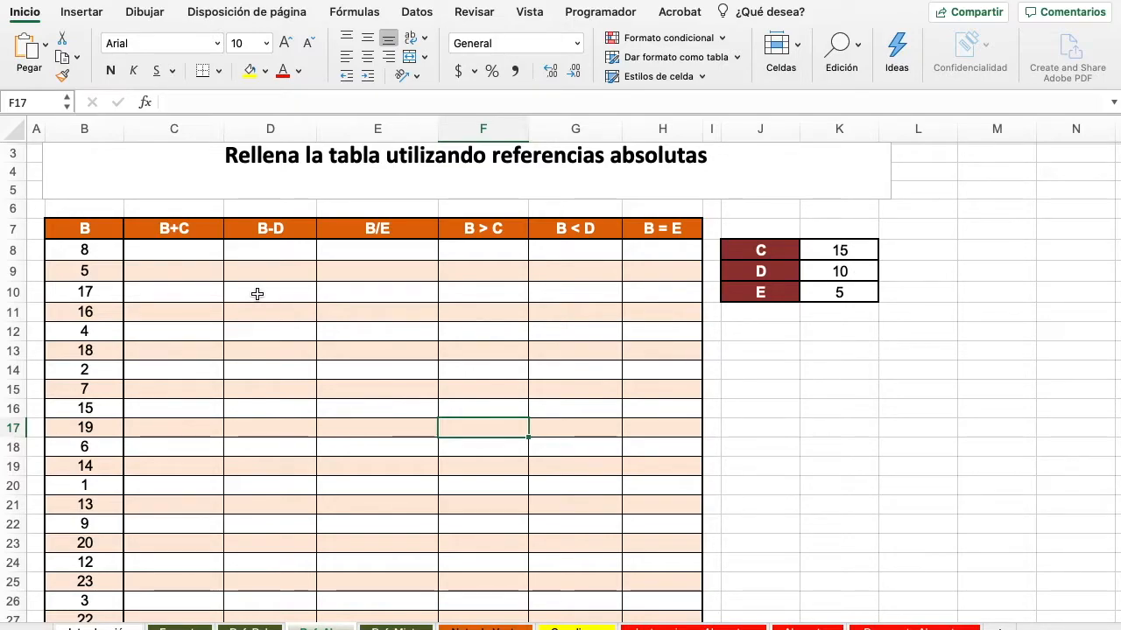
# Enter the formula =B8+$K$8 in cell C8 of the B+C column, using an absolute reference to the C constant
pyautogui.click(199, 257)
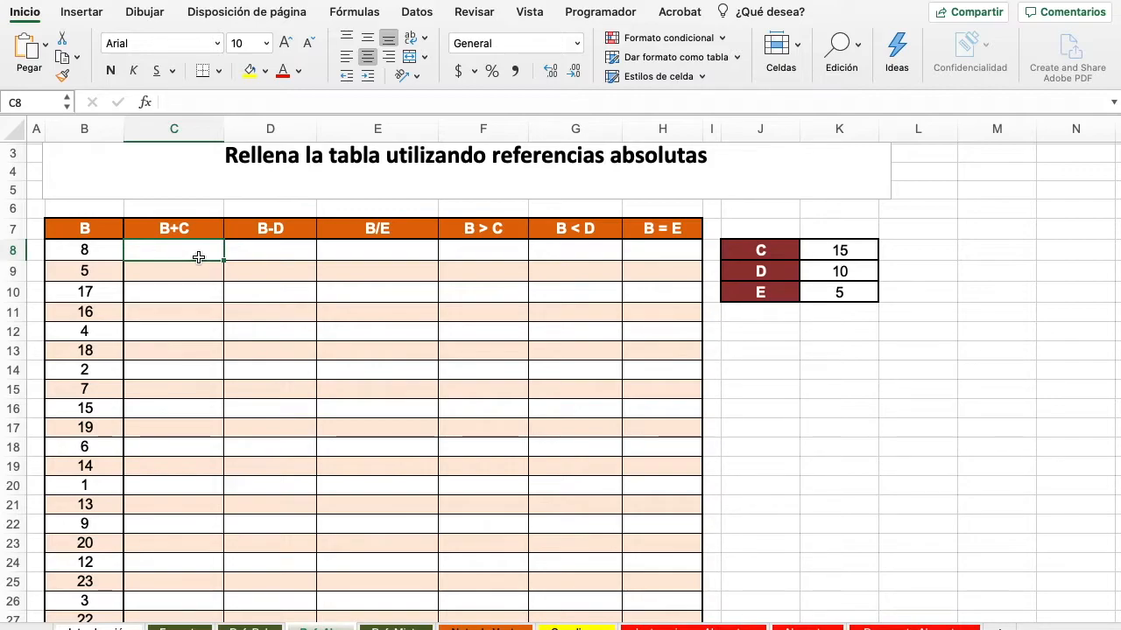
pyautogui.write('=')
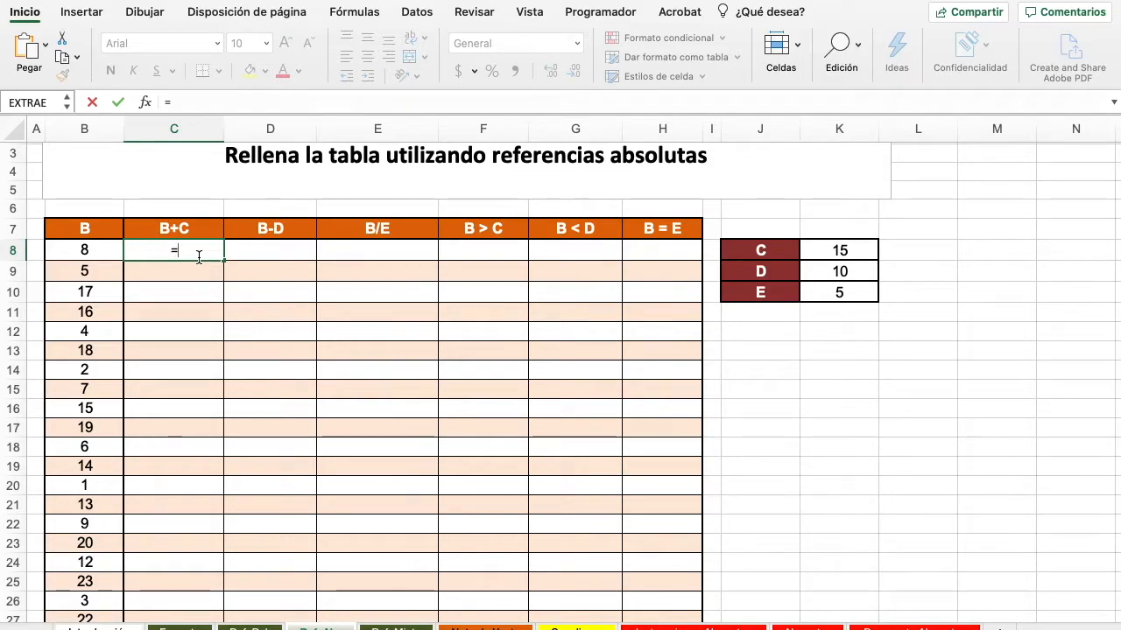
pyautogui.write('B8')
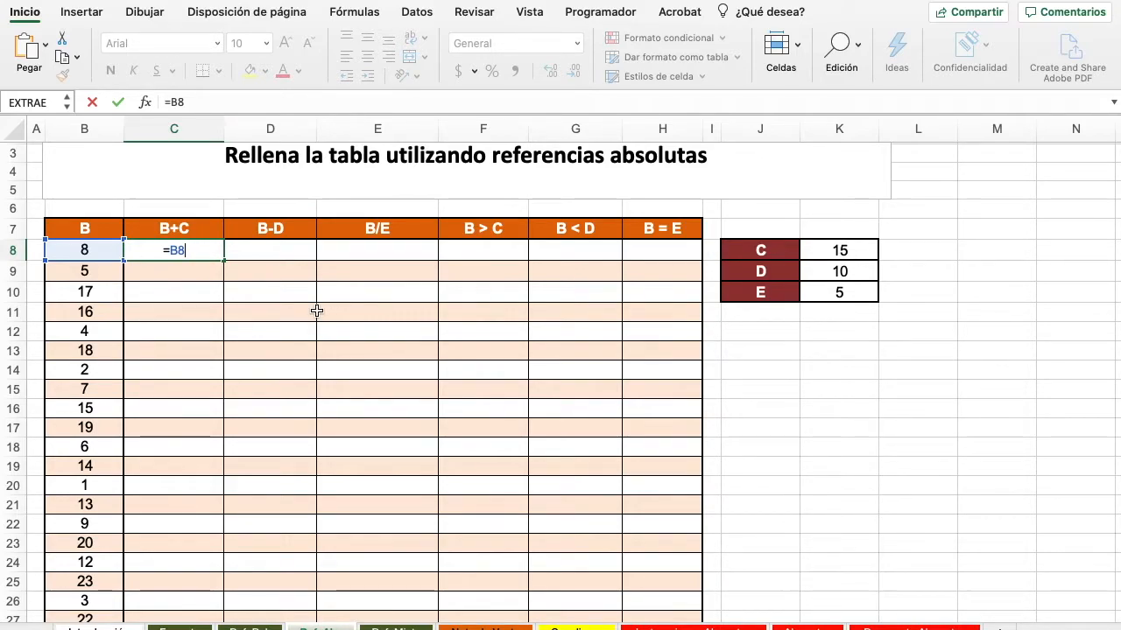
pyautogui.write('+')
pyautogui.press('BackSpace')
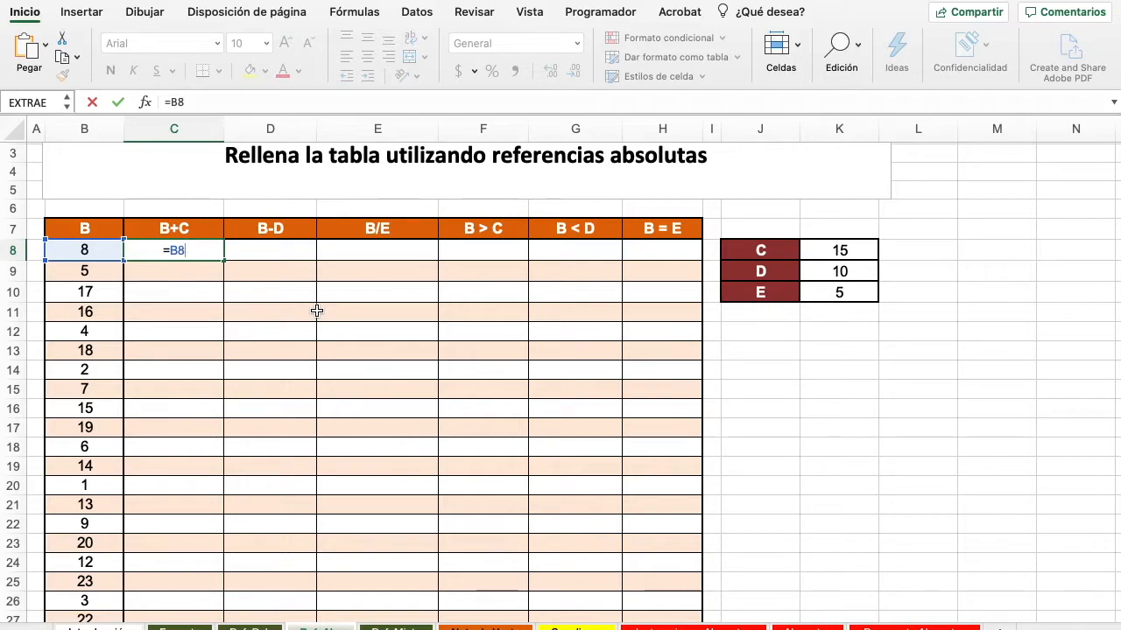
pyautogui.write('+$')
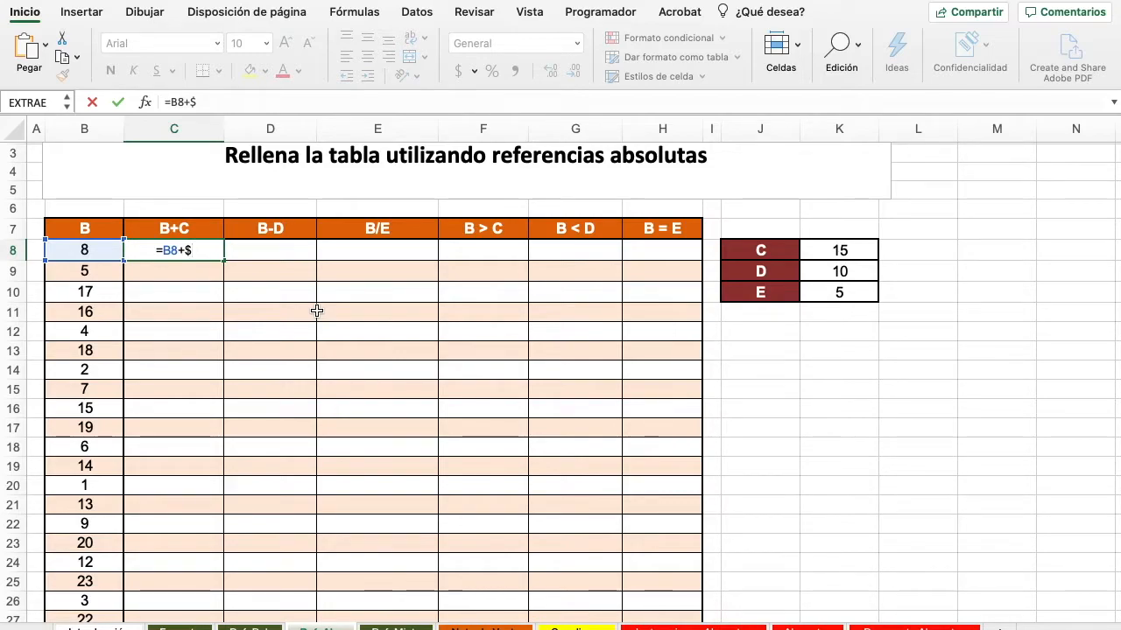
pyautogui.write('K$15')
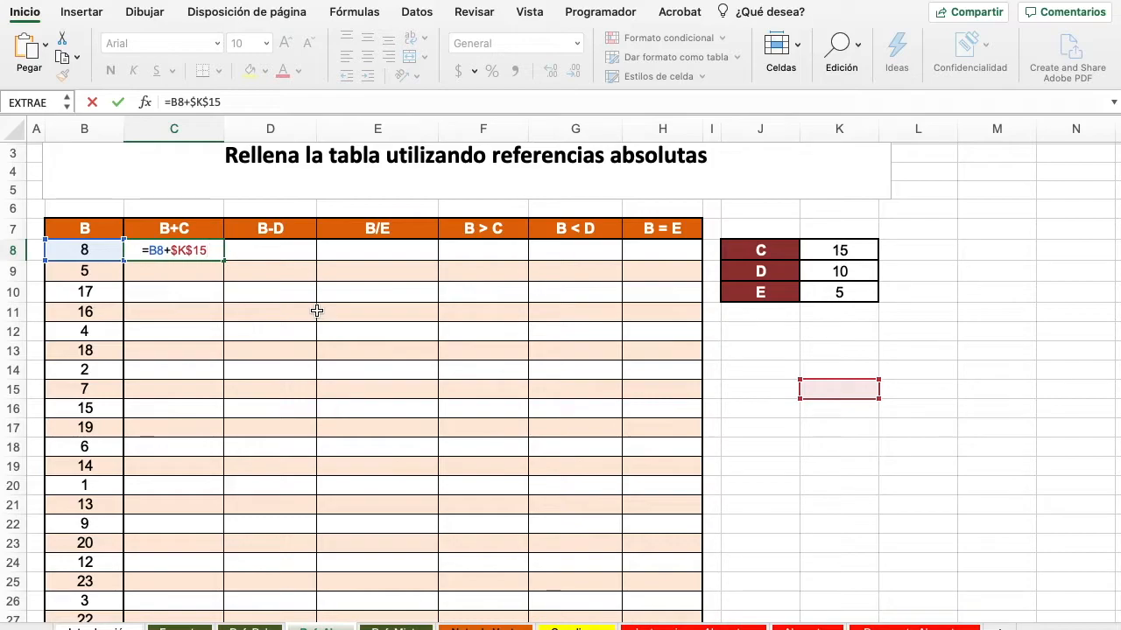
pyautogui.press('BackSpace')
pyautogui.press('BackSpace')
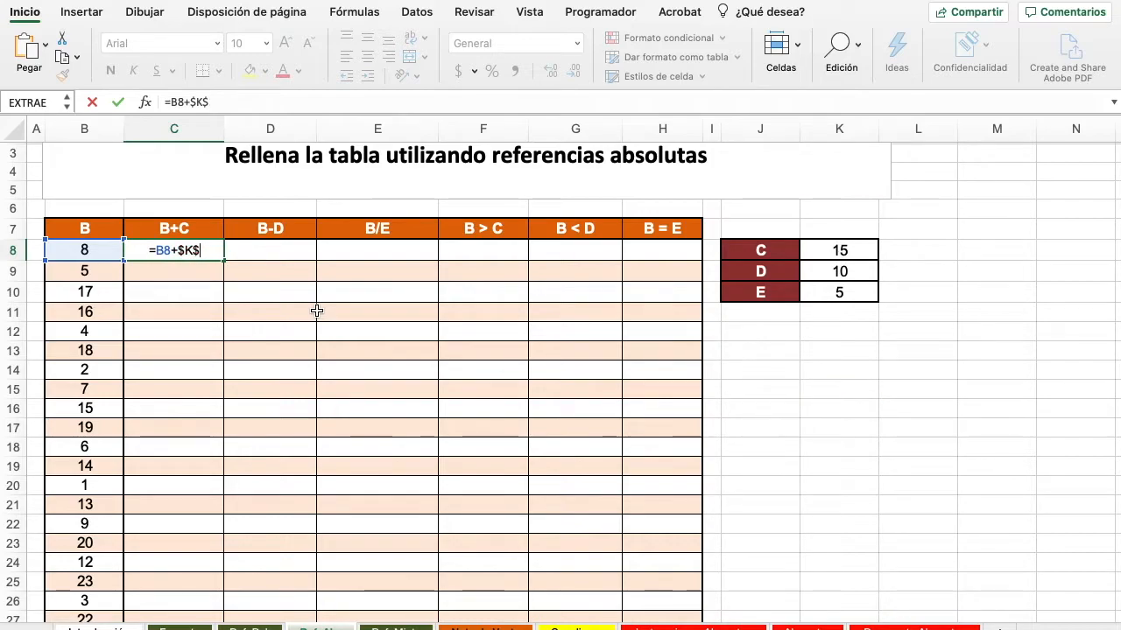
pyautogui.write('8')
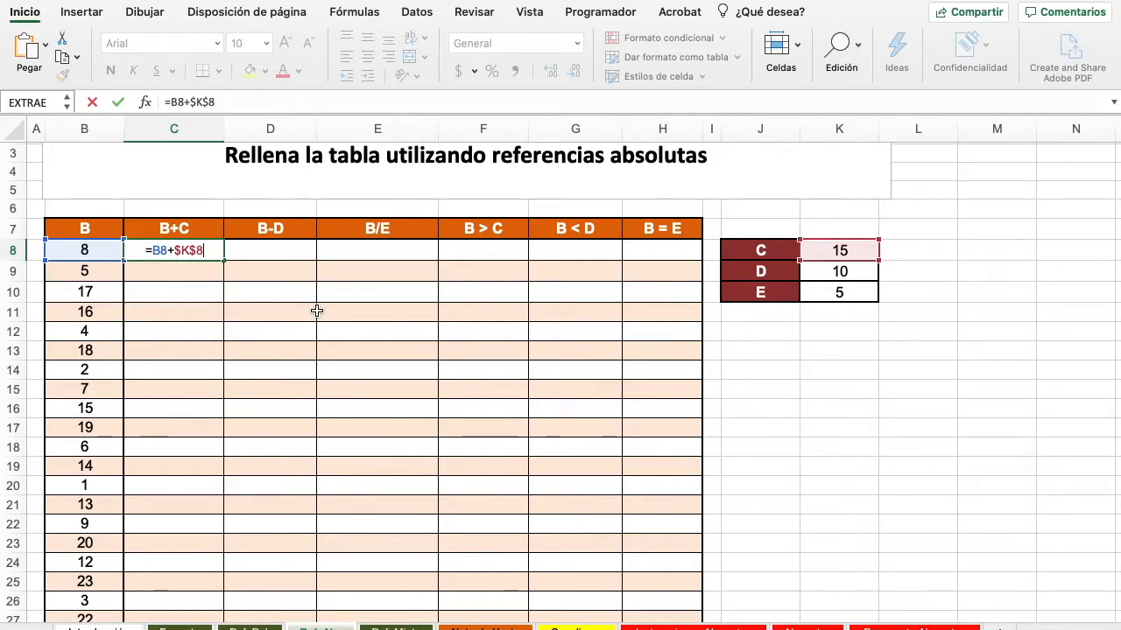
pyautogui.press('Return')
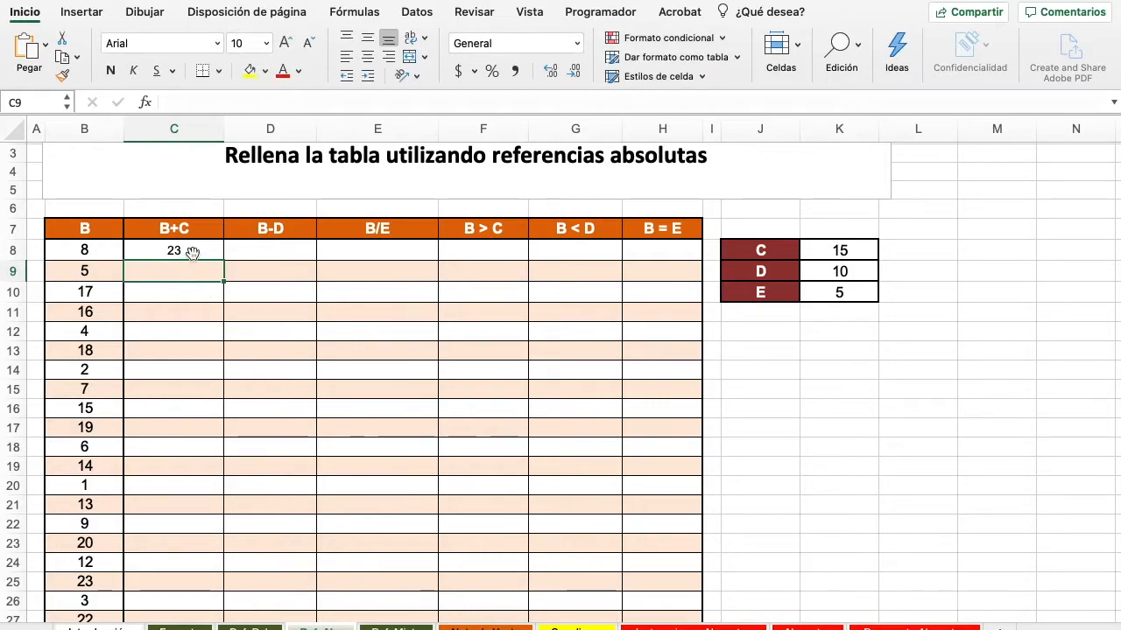
# Fill the addition formula with the absolute reference from C8 down the B+C column through row 30
pyautogui.click(192, 253)
pyautogui.moveTo(224, 260); pyautogui.dragTo(198, 582)
pyautogui.click(193, 420)
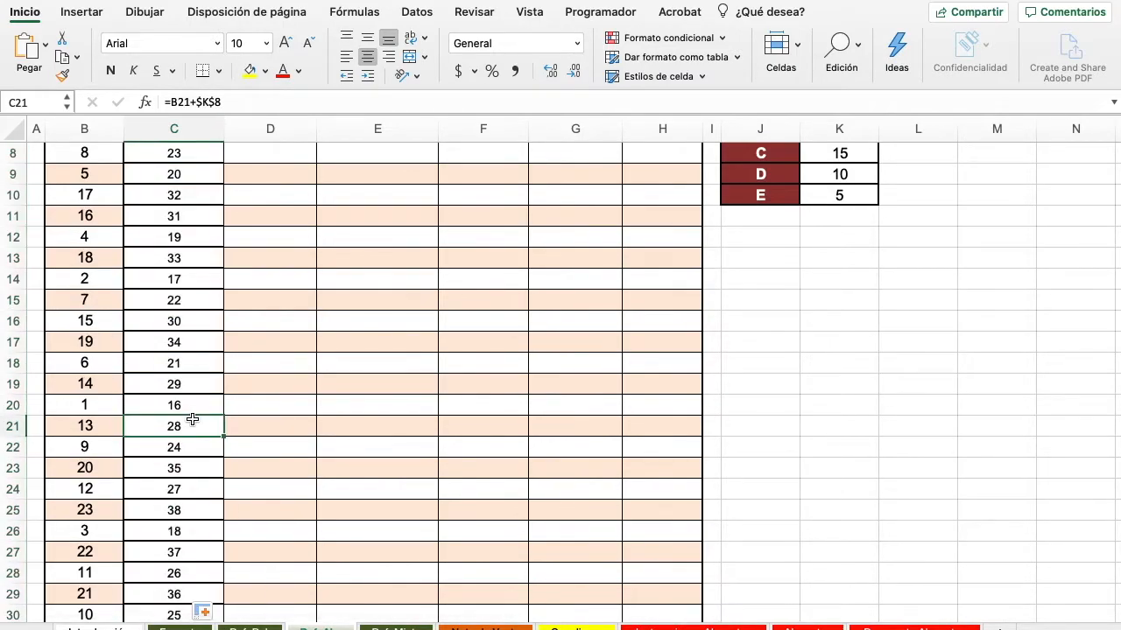
# Enter the formula =B8-$K$9 in cell D8 of the B-D column, using an absolute reference to the D constant
pyautogui.scroll(-2, 193, 420)
pyautogui.scroll(5, 193, 420)
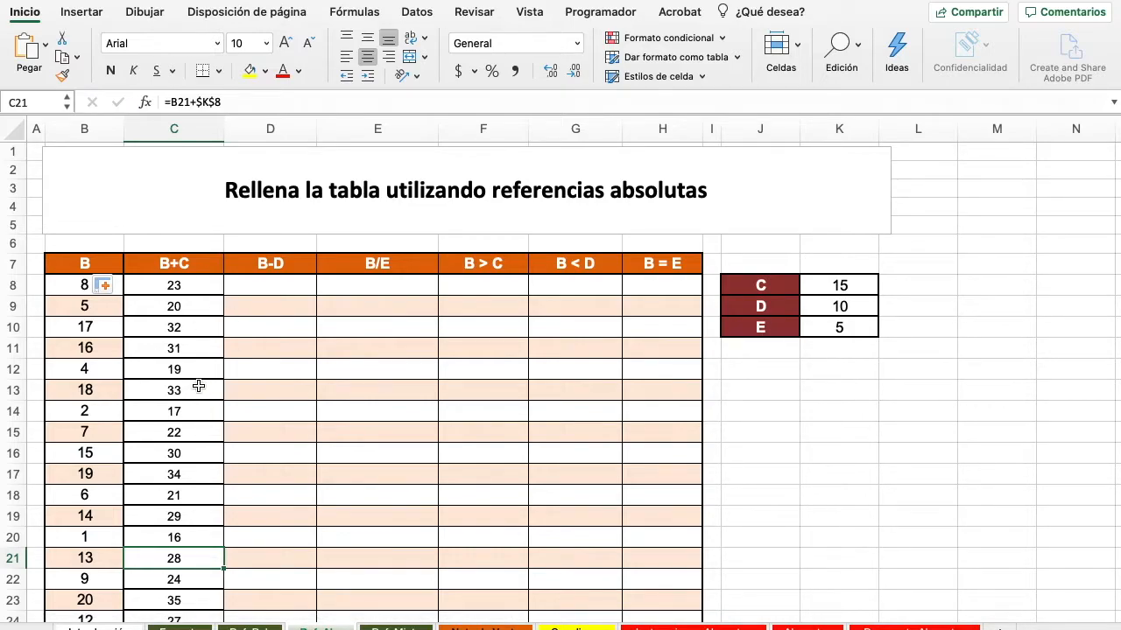
pyautogui.click(282, 292)
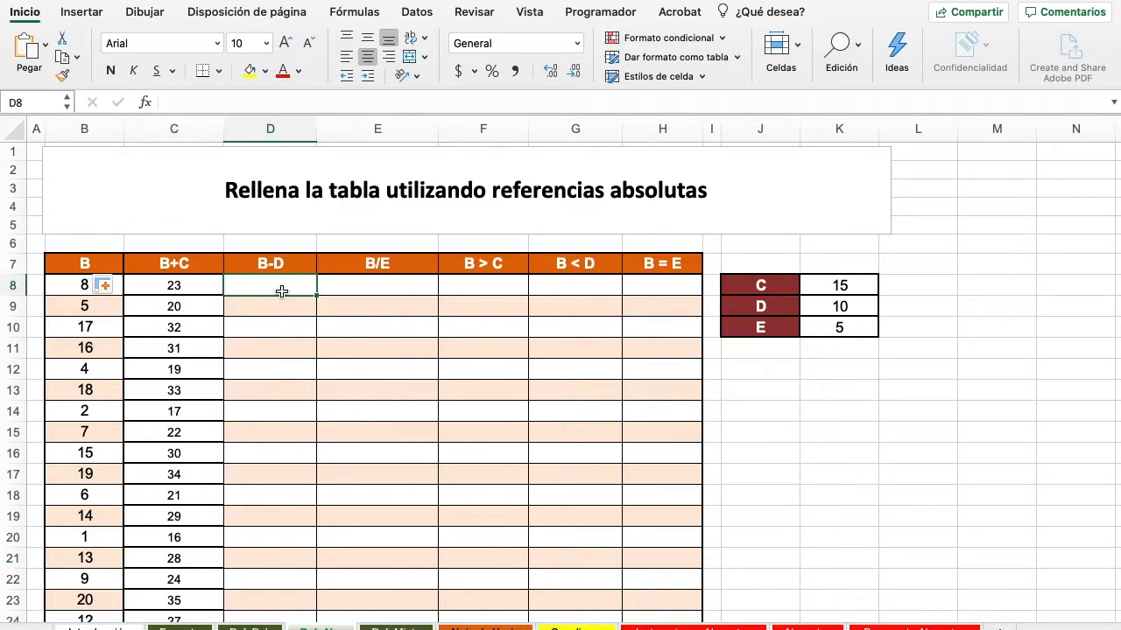
pyautogui.write('=')
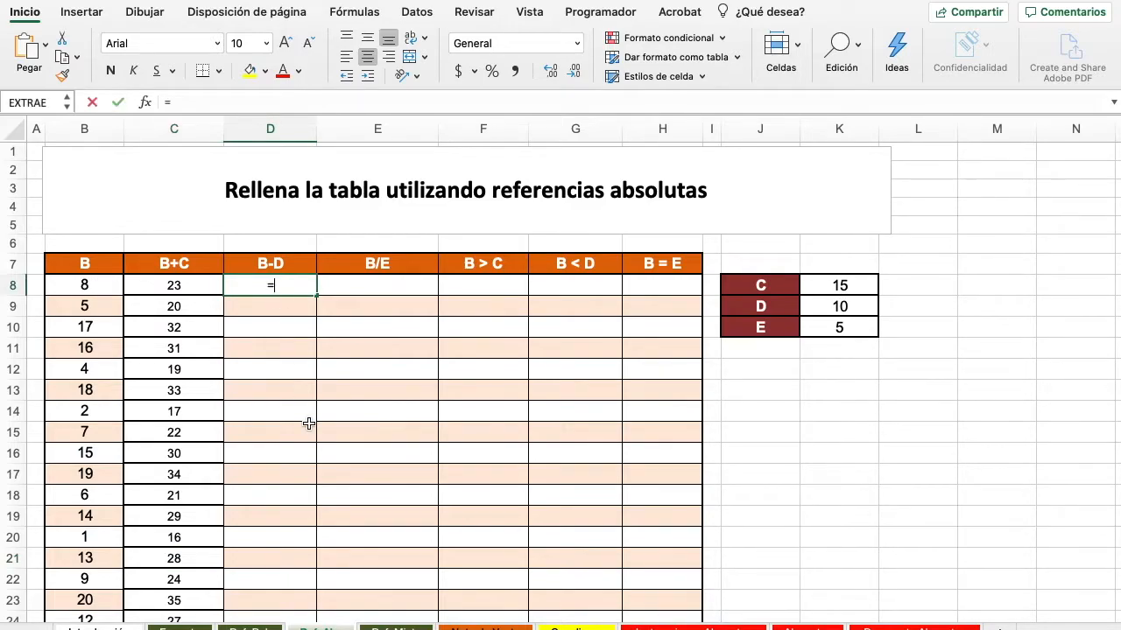
pyautogui.write('B')
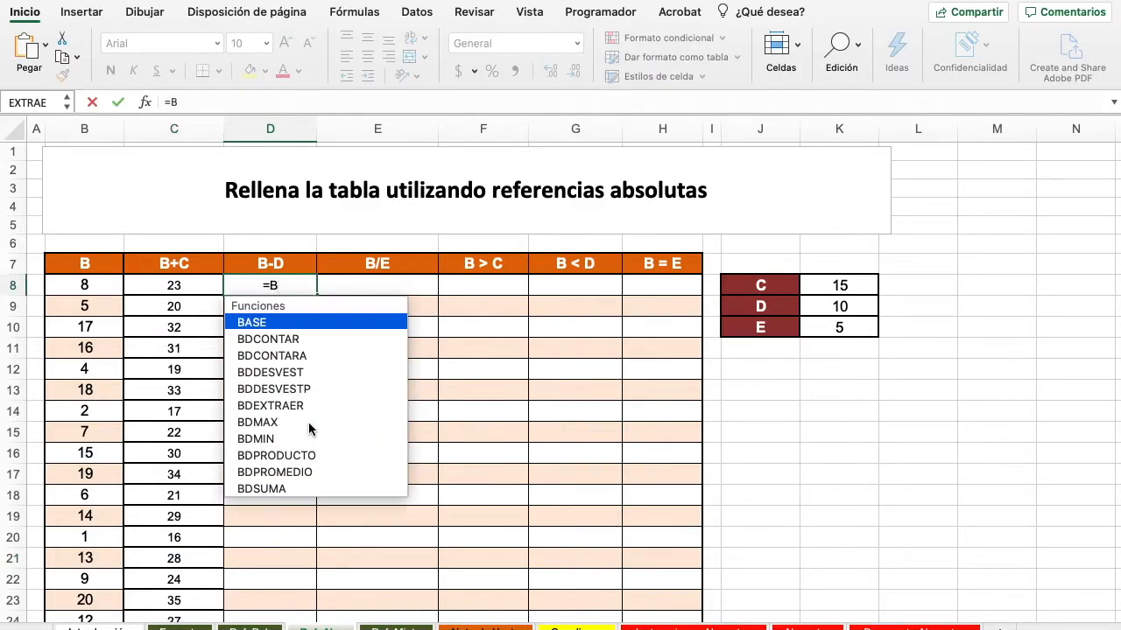
pyautogui.write('8')
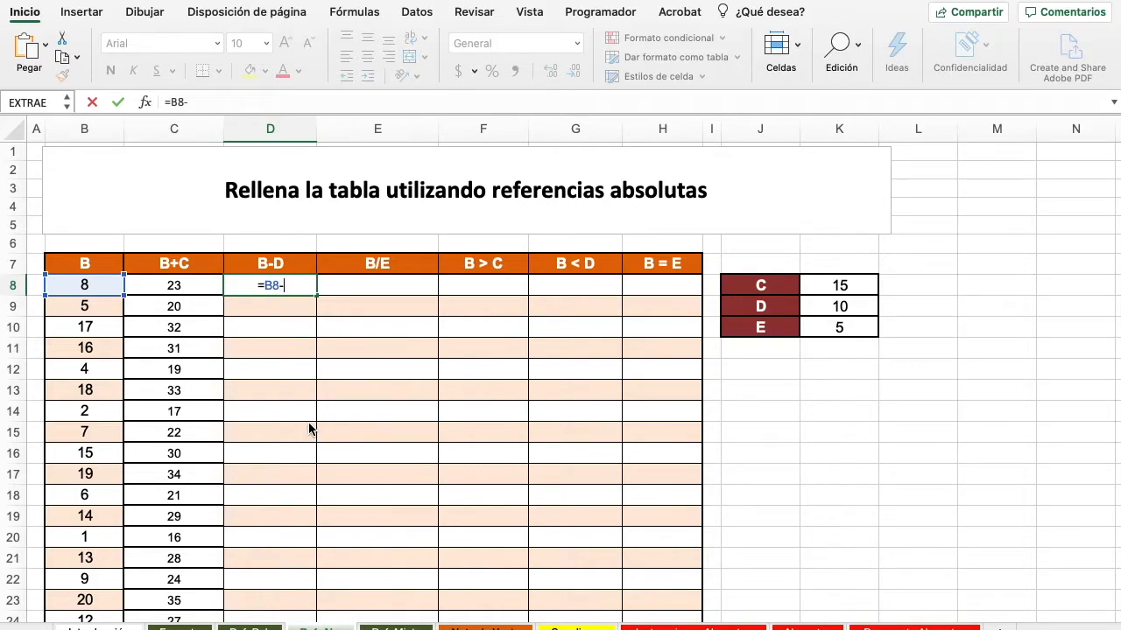
pyautogui.write('-$')
pyautogui.scroll(2, 349, 367)
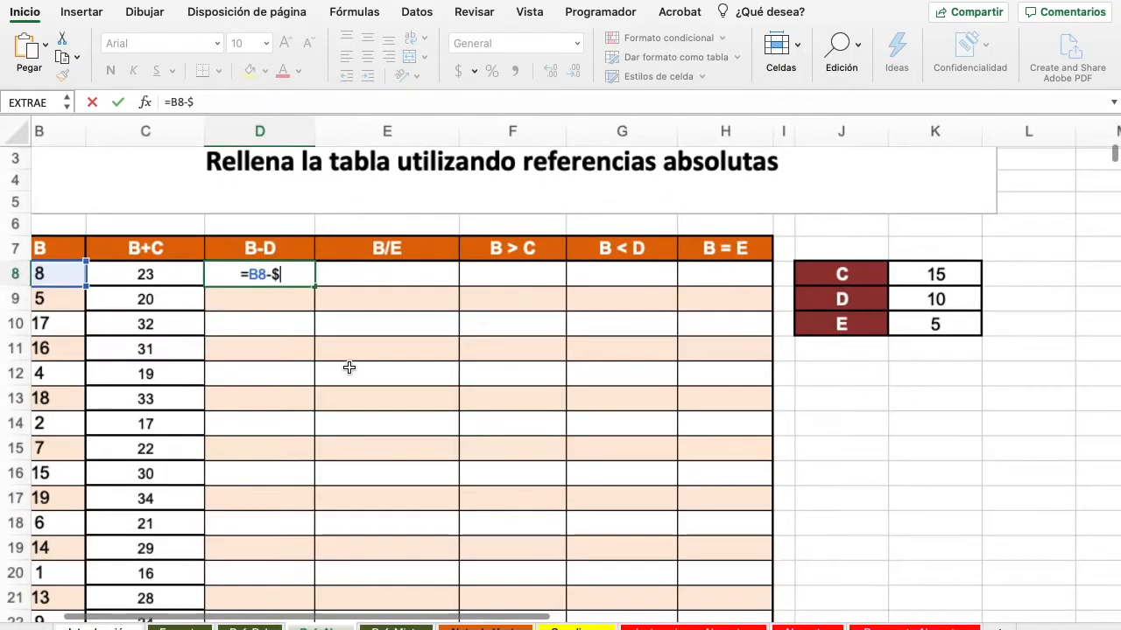
pyautogui.scroll(1, 349, 366)
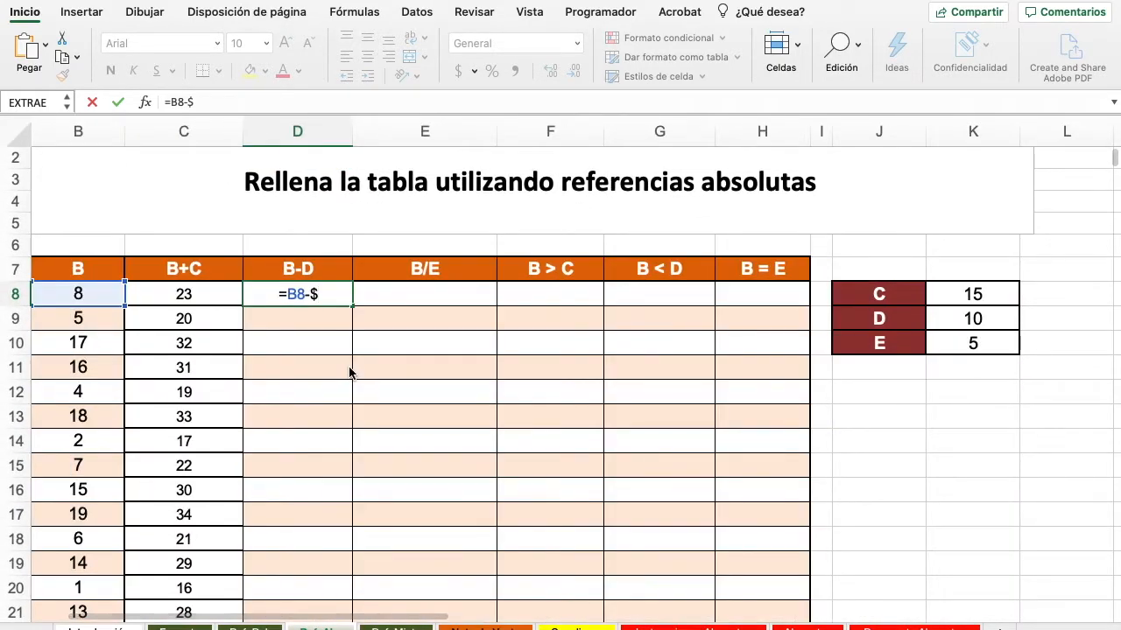
pyautogui.scroll(2, 350, 368)
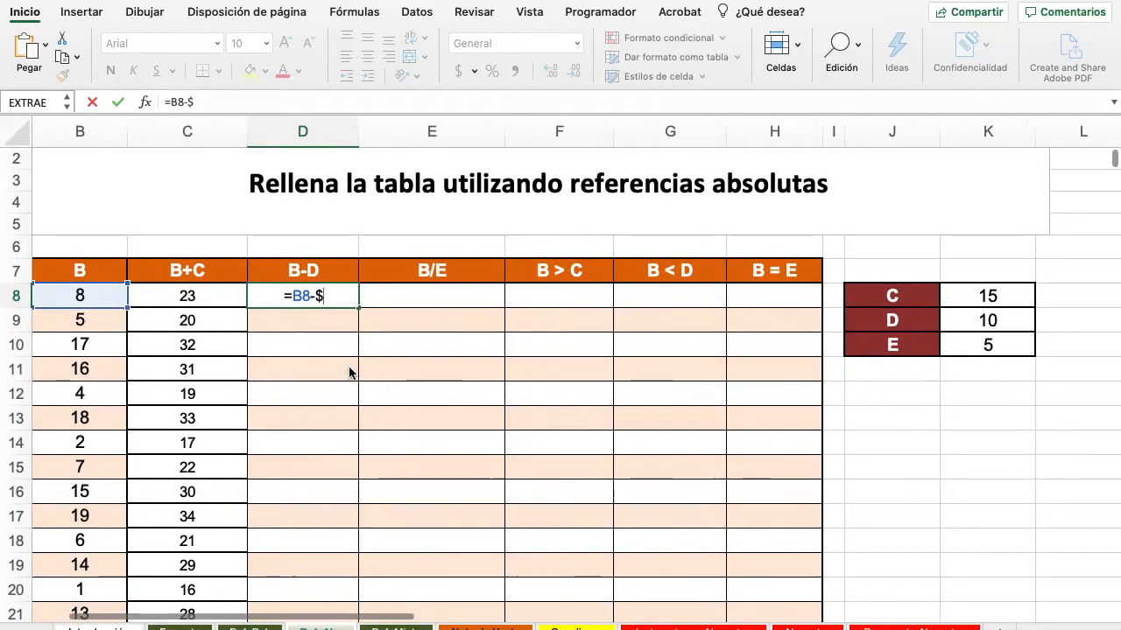
pyautogui.scroll(4, 348, 367)
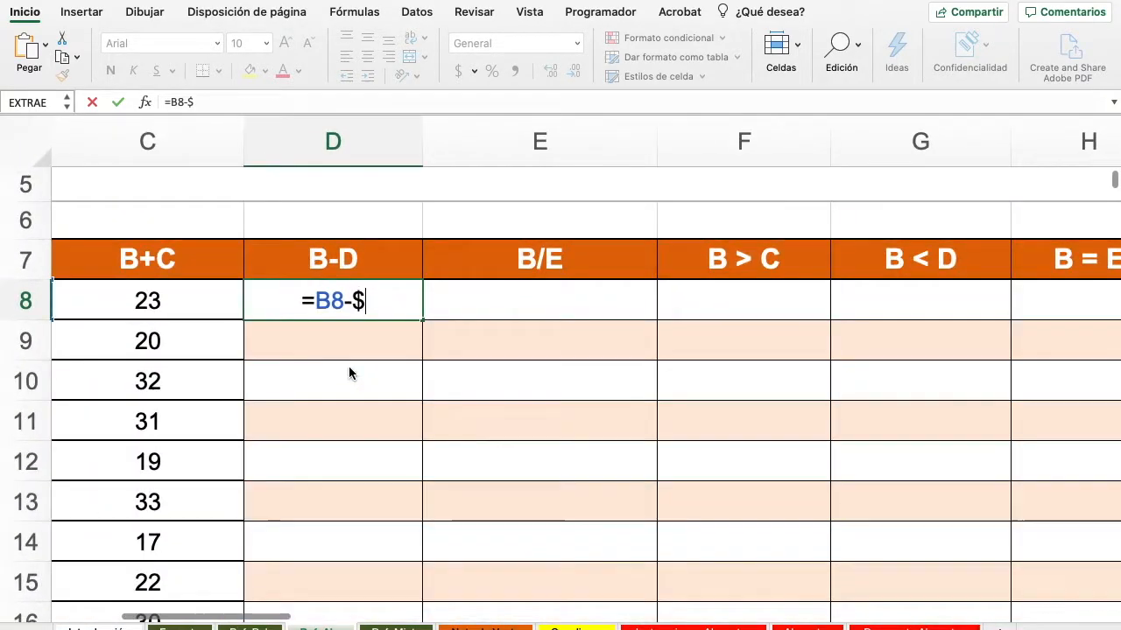
pyautogui.hscroll(1, 348, 368)
pyautogui.write('K$')
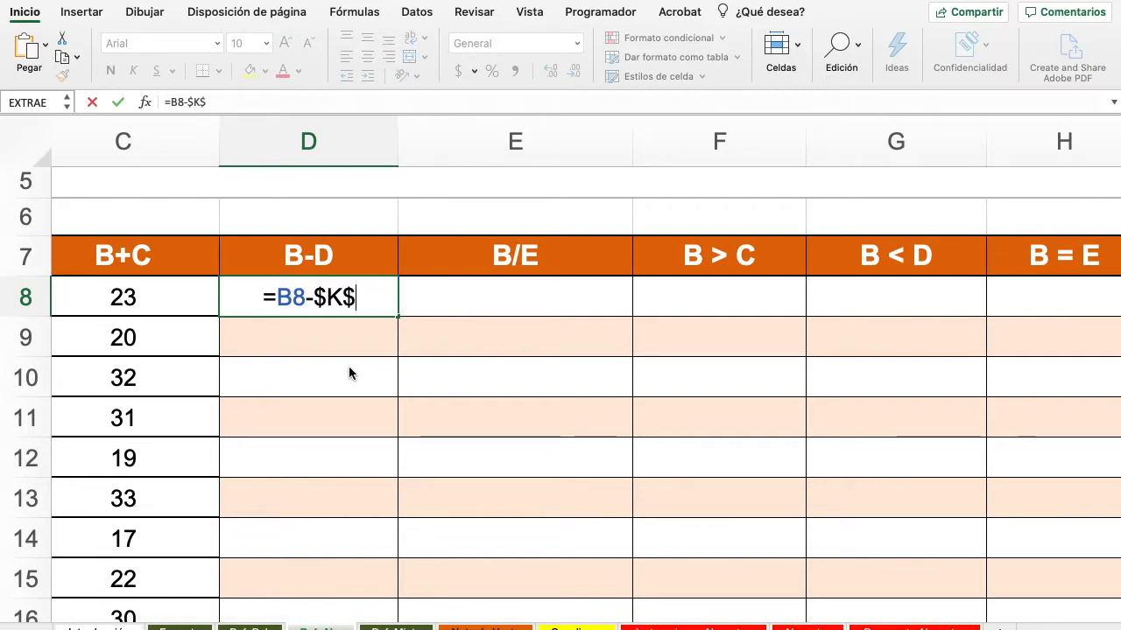
pyautogui.write('9')
pyautogui.press('Return')
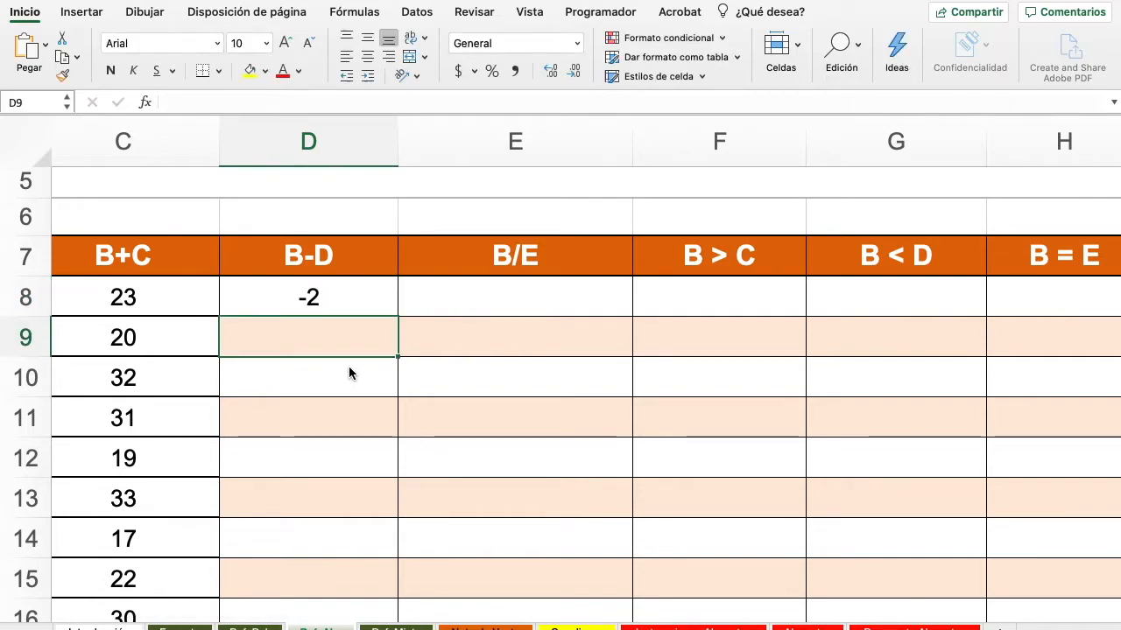
# Fill the subtraction formula from D8 down the B-D column through row 30
pyautogui.click(380, 303)
pyautogui.moveTo(398, 316); pyautogui.dragTo(358, 560)
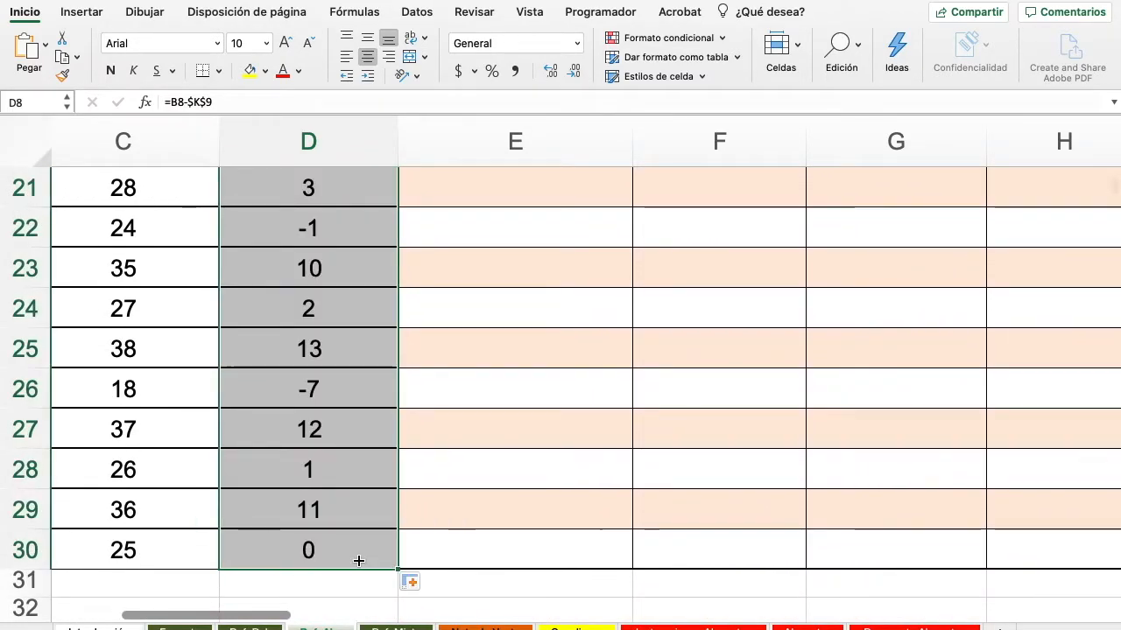
pyautogui.click(360, 532)
# Enter the formula =B8/$K$10 in cell E8 of the B/E column, using an absolute reference to the E constant
pyautogui.hscroll(1, 500, 413)
pyautogui.scroll(6, 499, 413)
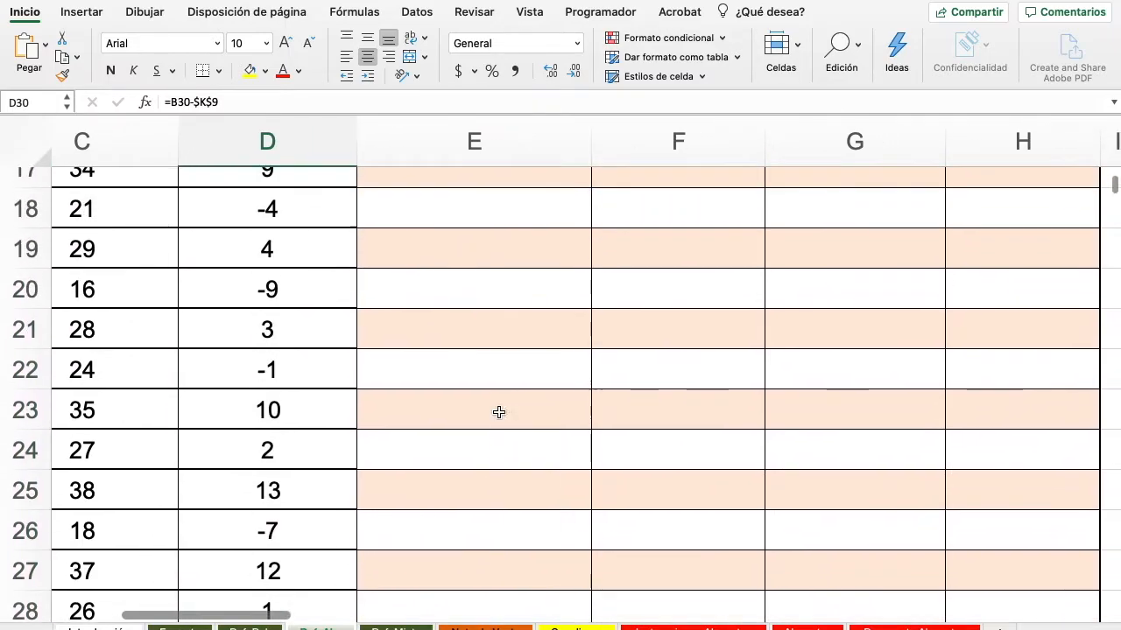
pyautogui.scroll(6, 499, 413)
pyautogui.hscroll(-1, 499, 412)
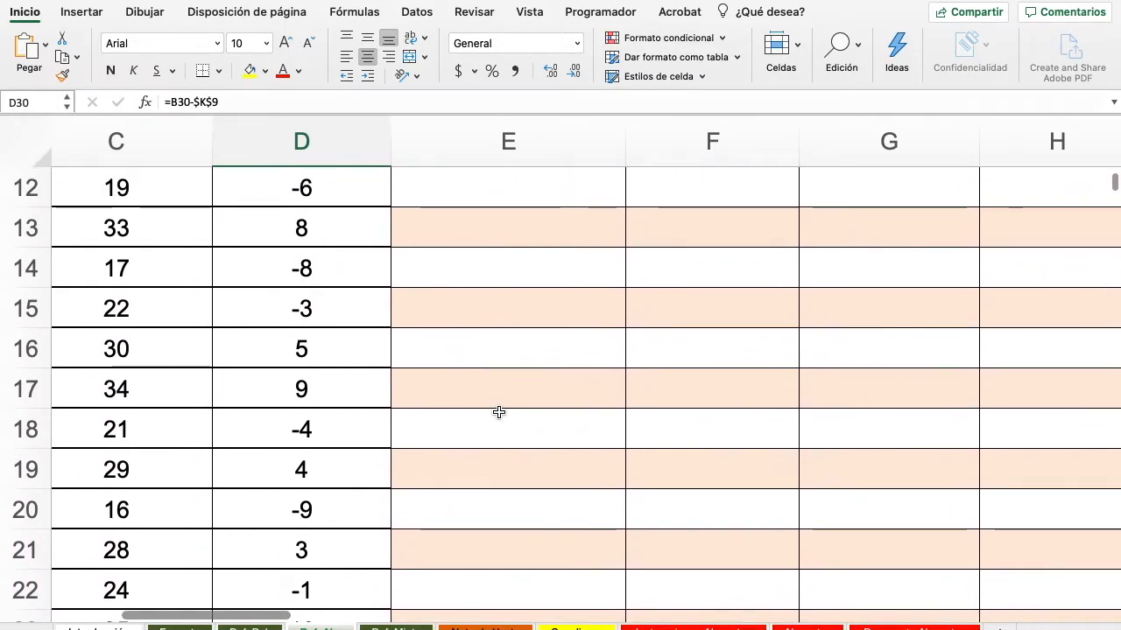
pyautogui.scroll(3, 498, 413)
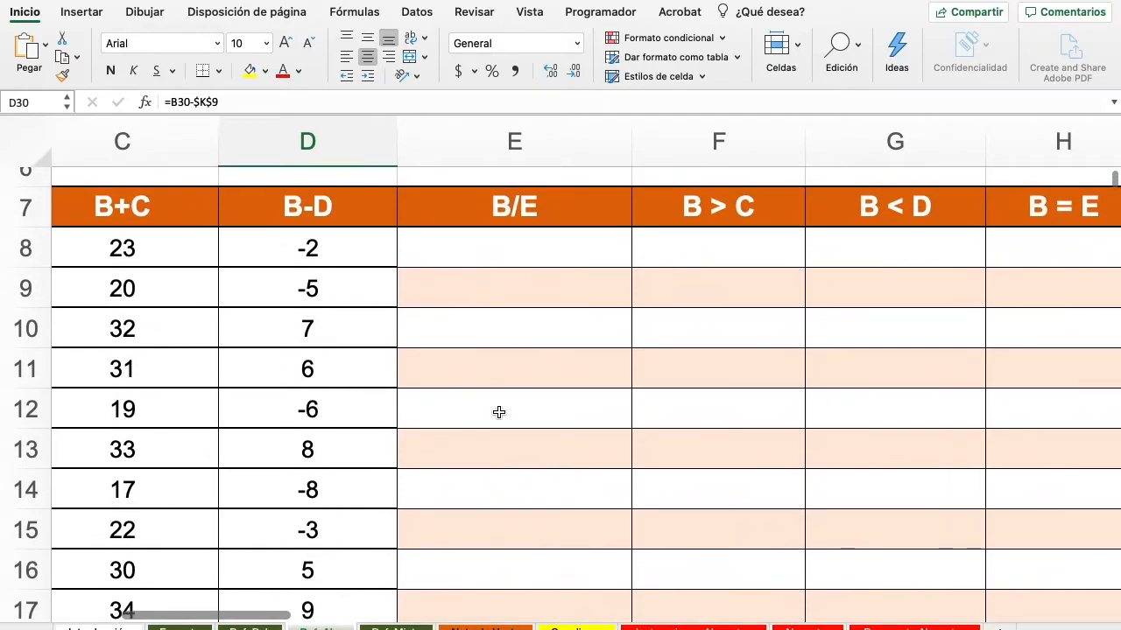
pyautogui.click(362, 261)
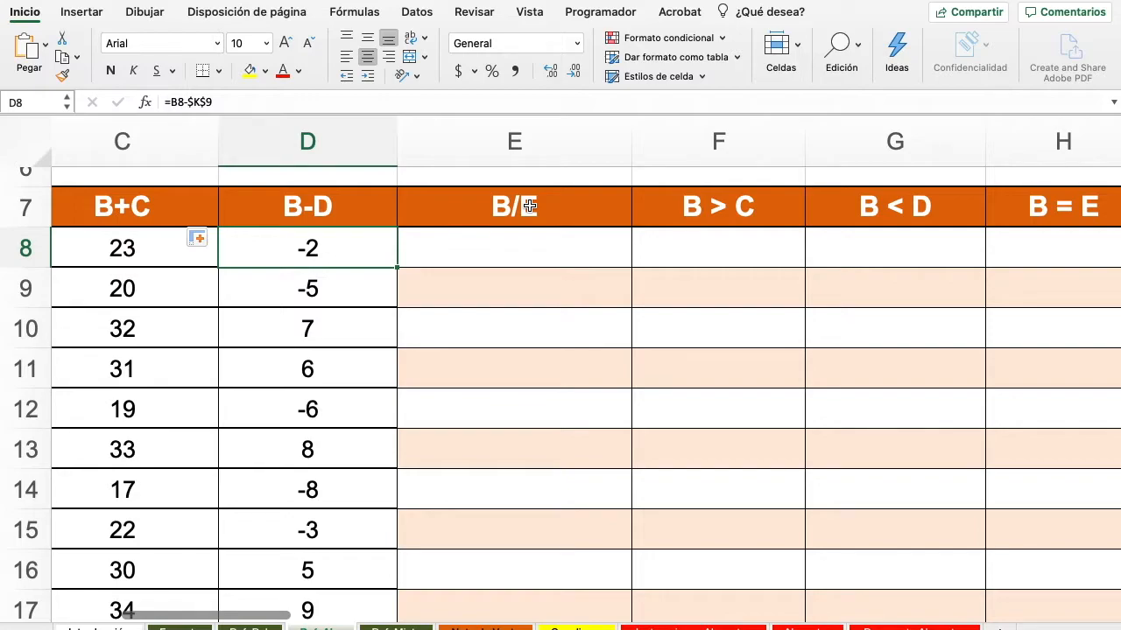
pyautogui.click(500, 253)
pyautogui.write('=')
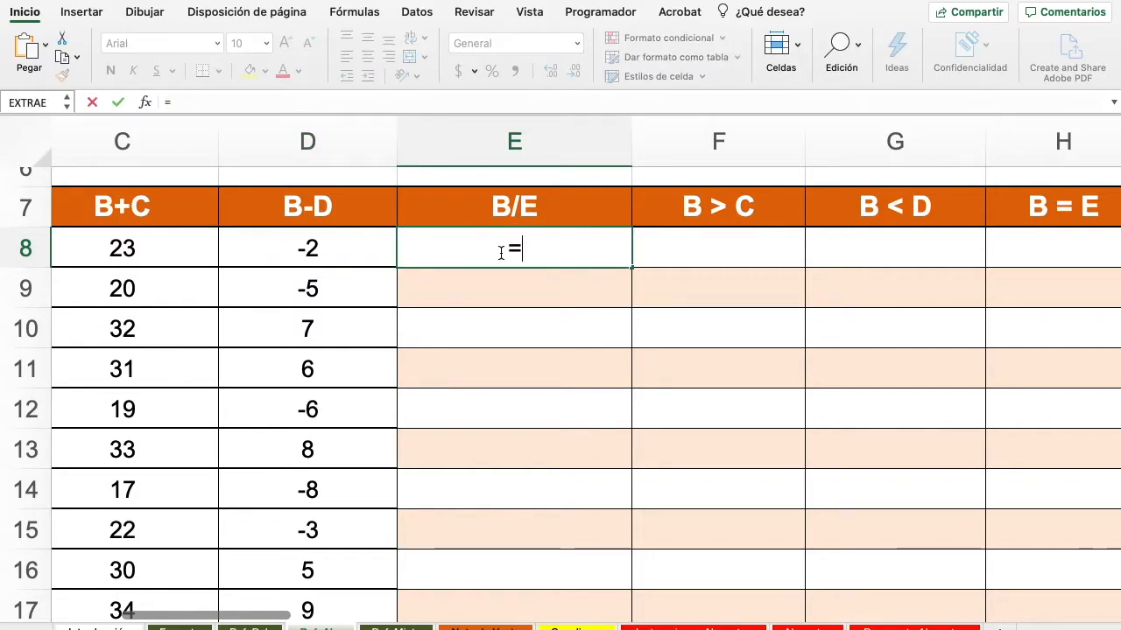
pyautogui.write('b8')
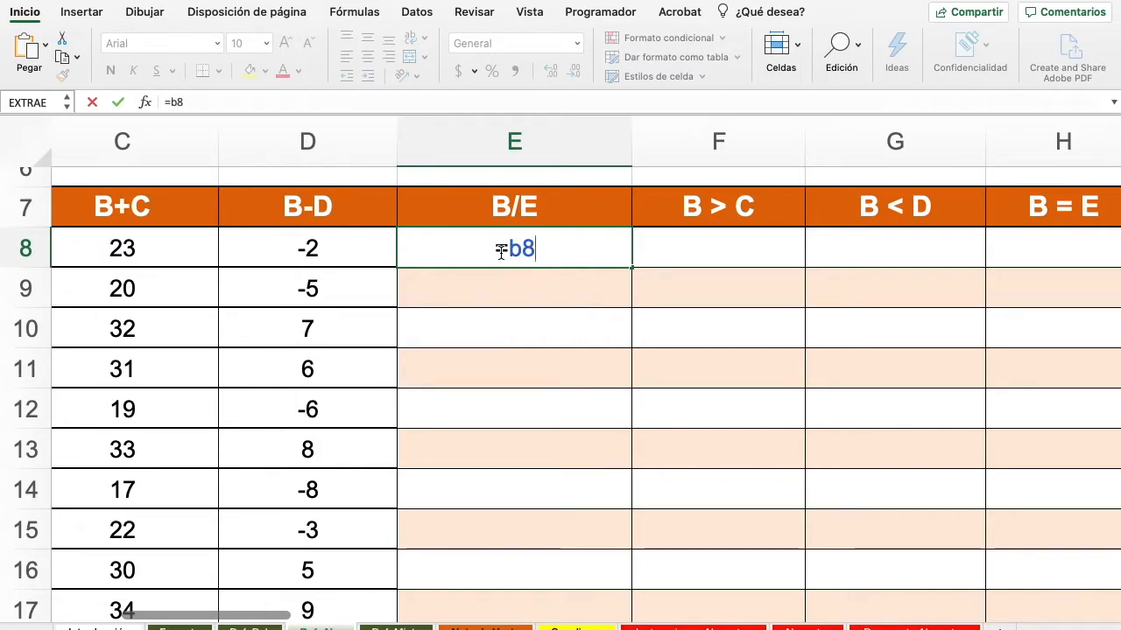
pyautogui.press('BackSpace')
pyautogui.press('BackSpace')
pyautogui.write('B8')
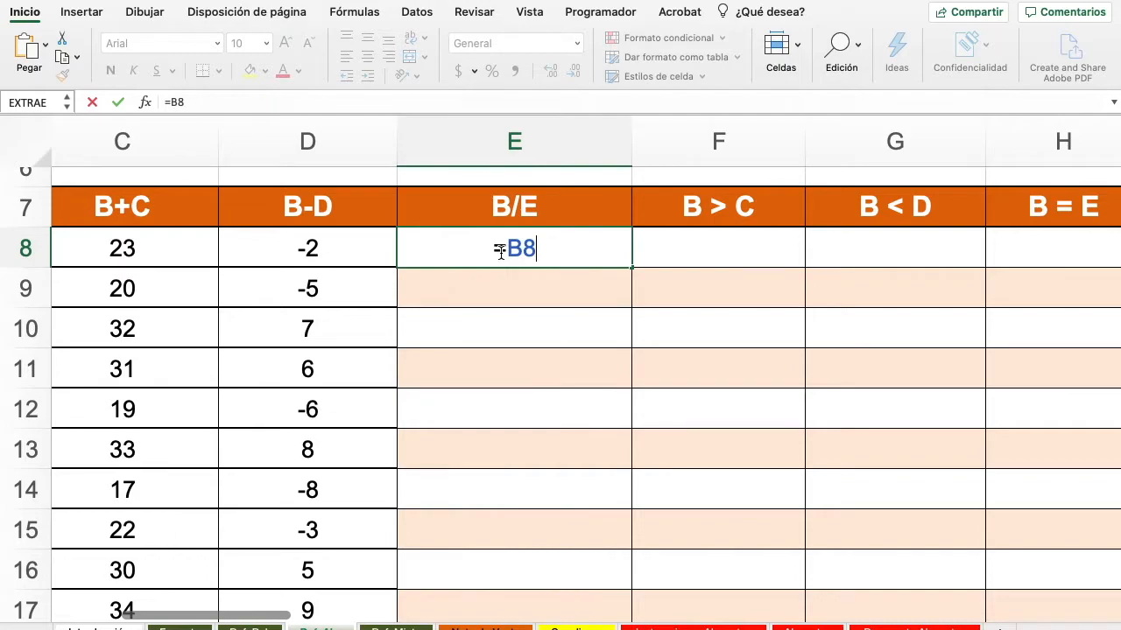
pyautogui.write('/')
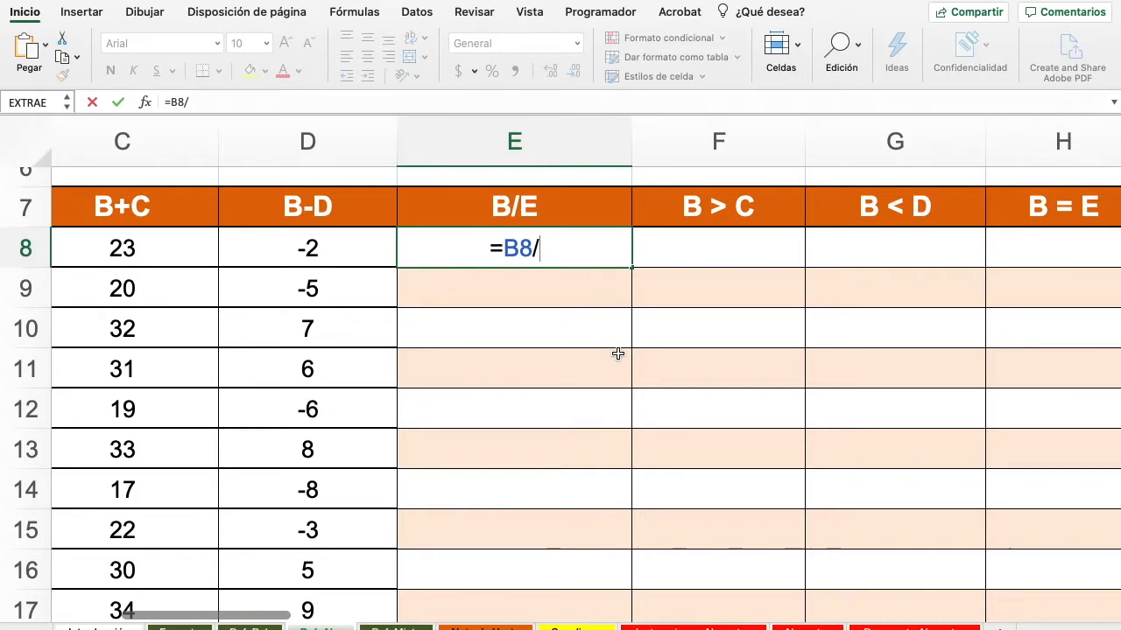
pyautogui.write('$')
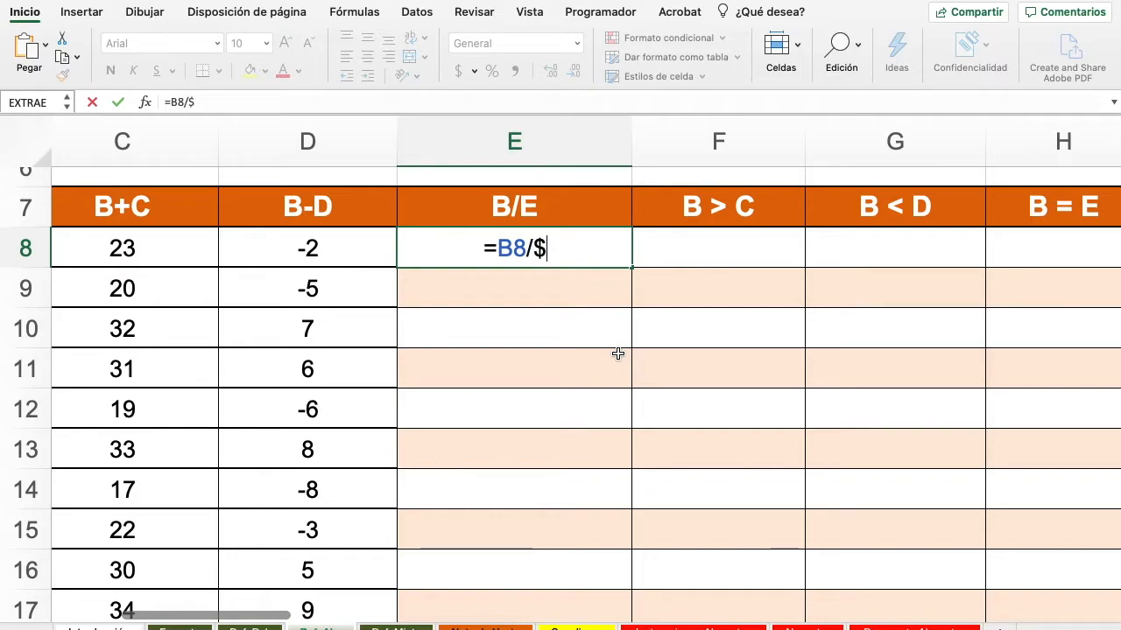
pyautogui.write('K$10')
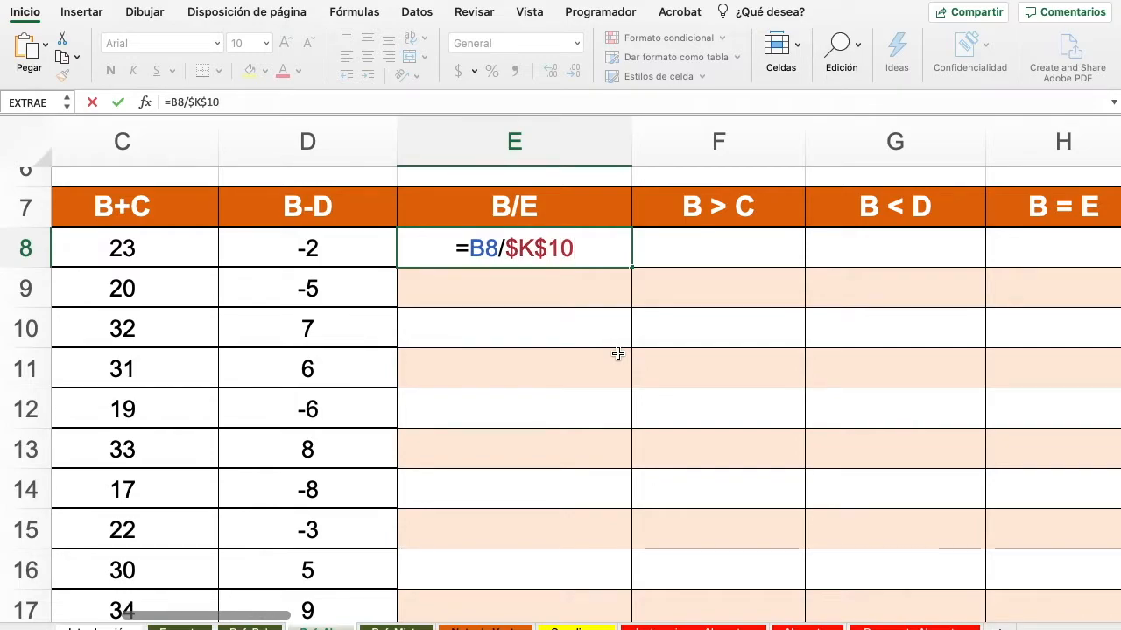
pyautogui.press('Return')
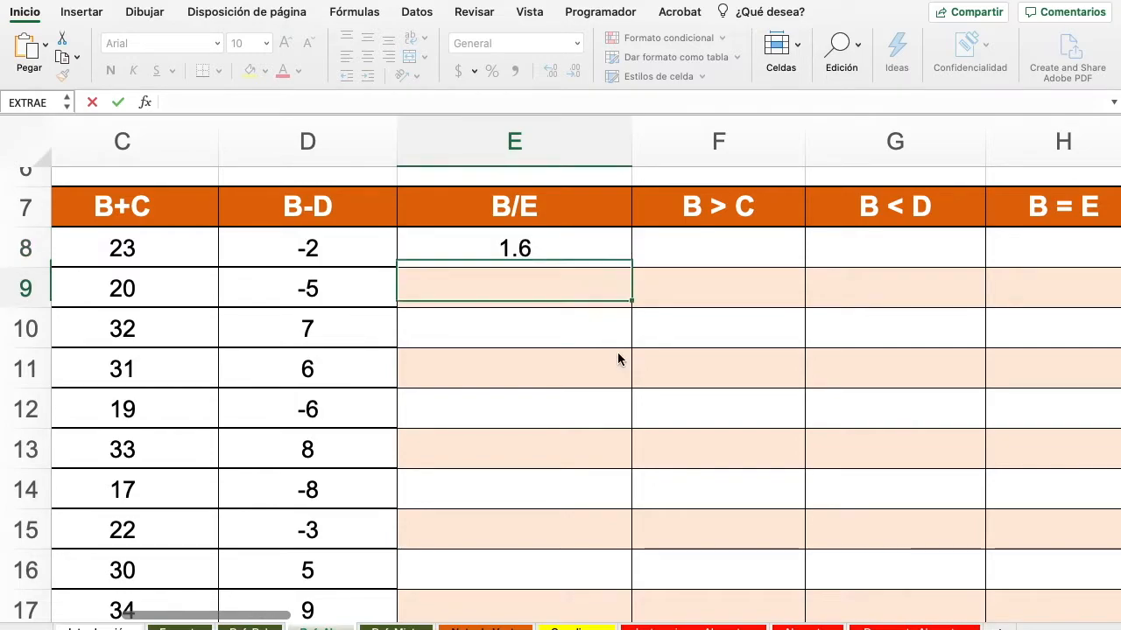
# Fill the division formula from E8 down the B/E column through row 30
pyautogui.click(590, 255)
pyautogui.moveTo(630, 267); pyautogui.dragTo(581, 556)
pyautogui.click(594, 439)
pyautogui.hscroll(1, 595, 438)
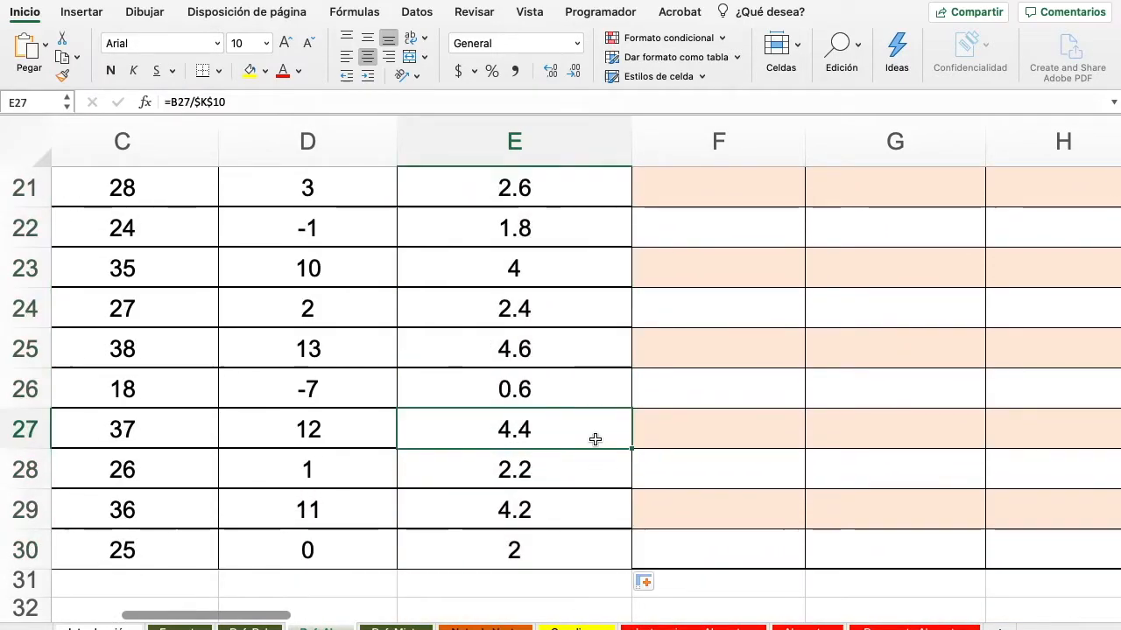
# Enter the comparison formula =B8>$K$8 in cell F8 of the B > C column, with an absolute reference to the C constant
pyautogui.scroll(10, 595, 439)
pyautogui.hscroll(-1, 594, 439)
pyautogui.scroll(1, 595, 439)
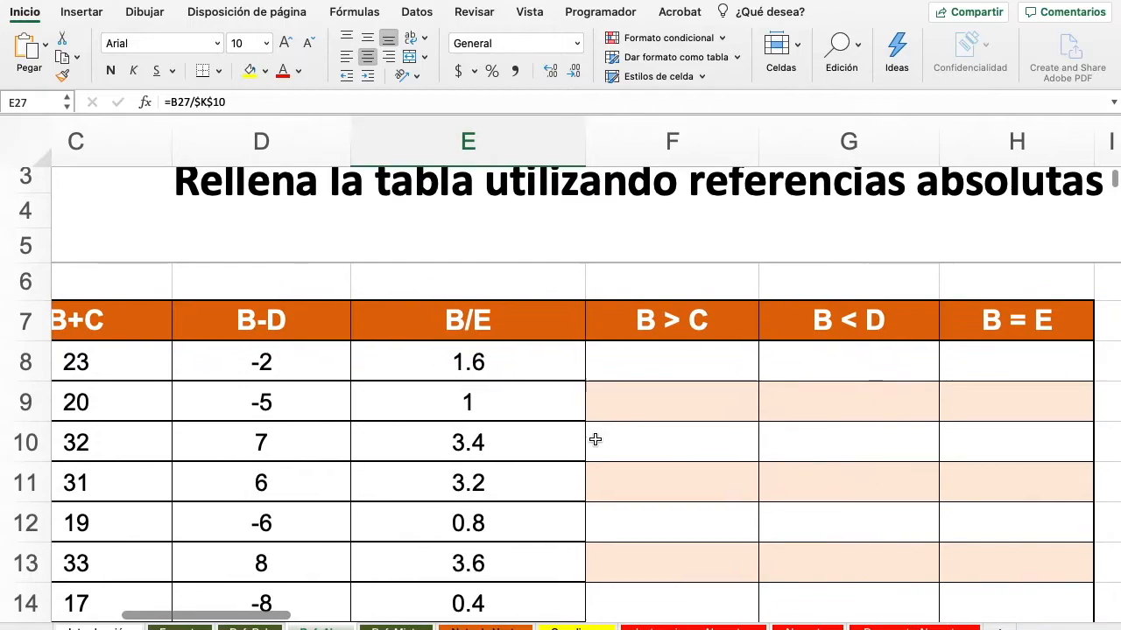
pyautogui.hscroll(3, 594, 438)
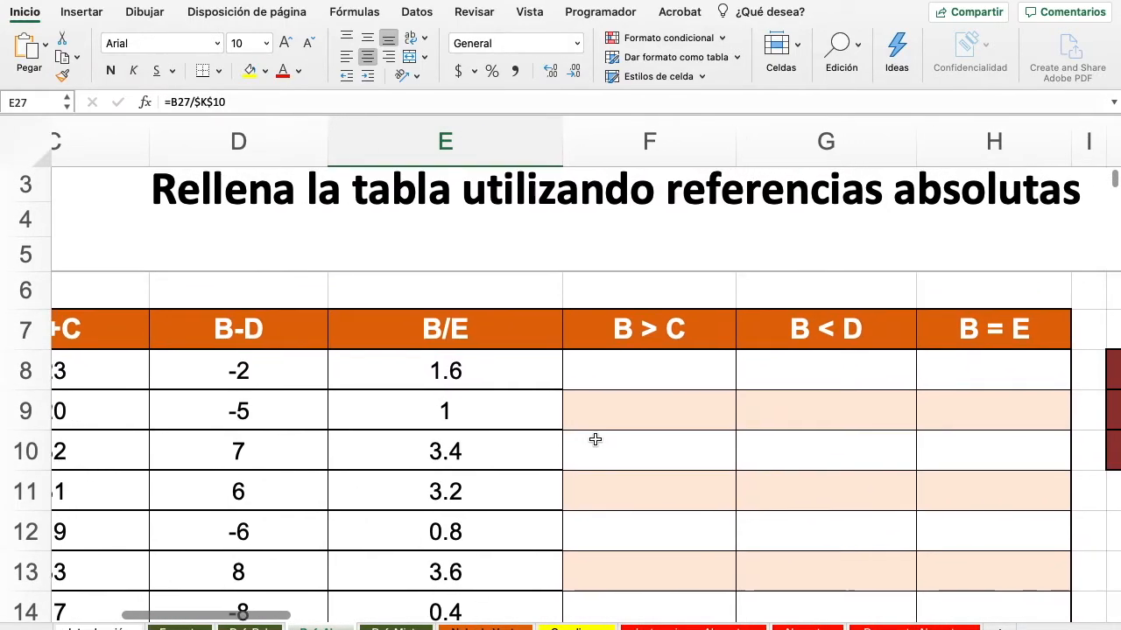
pyautogui.hscroll(2, 595, 438)
pyautogui.scroll(-1, 594, 438)
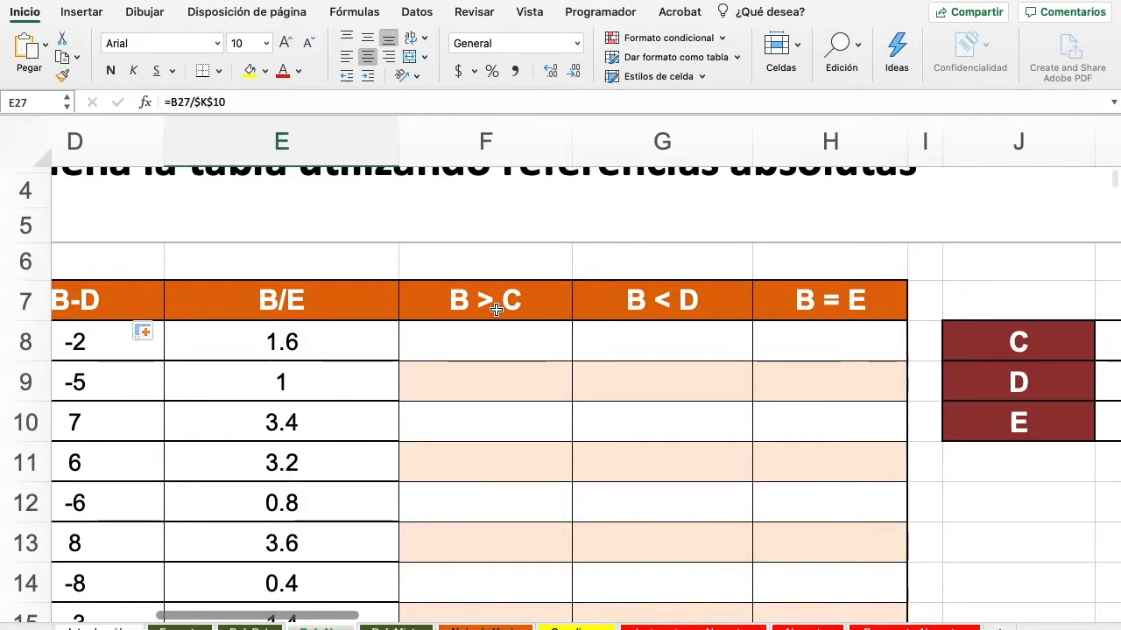
pyautogui.hscroll(2, 496, 309)
pyautogui.scroll(1, 495, 308)
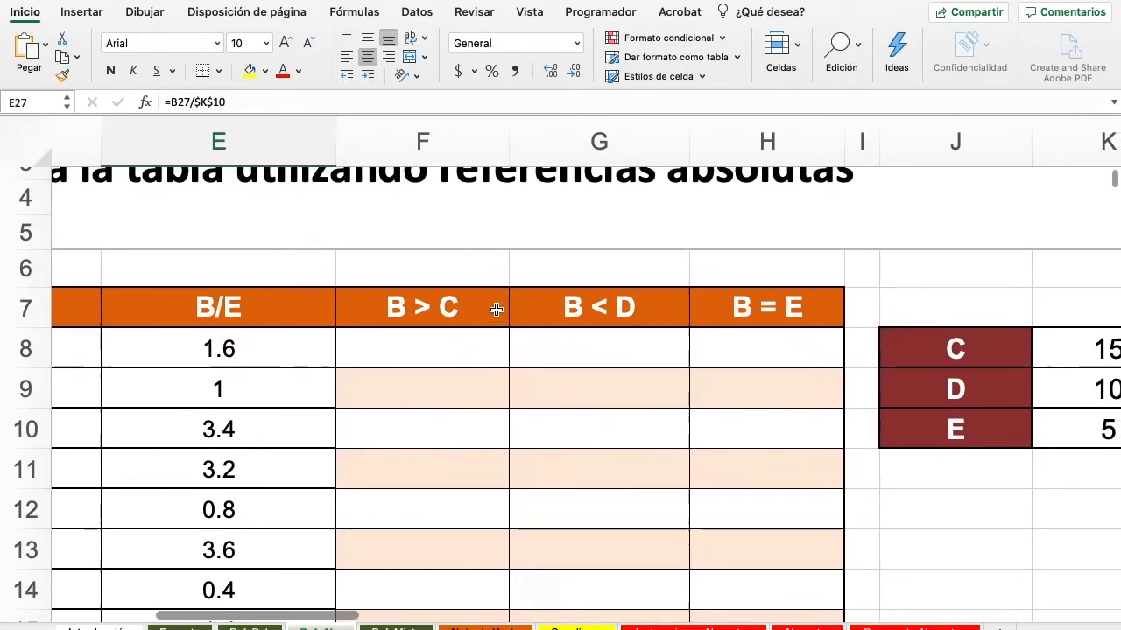
pyautogui.hscroll(-1, 496, 309)
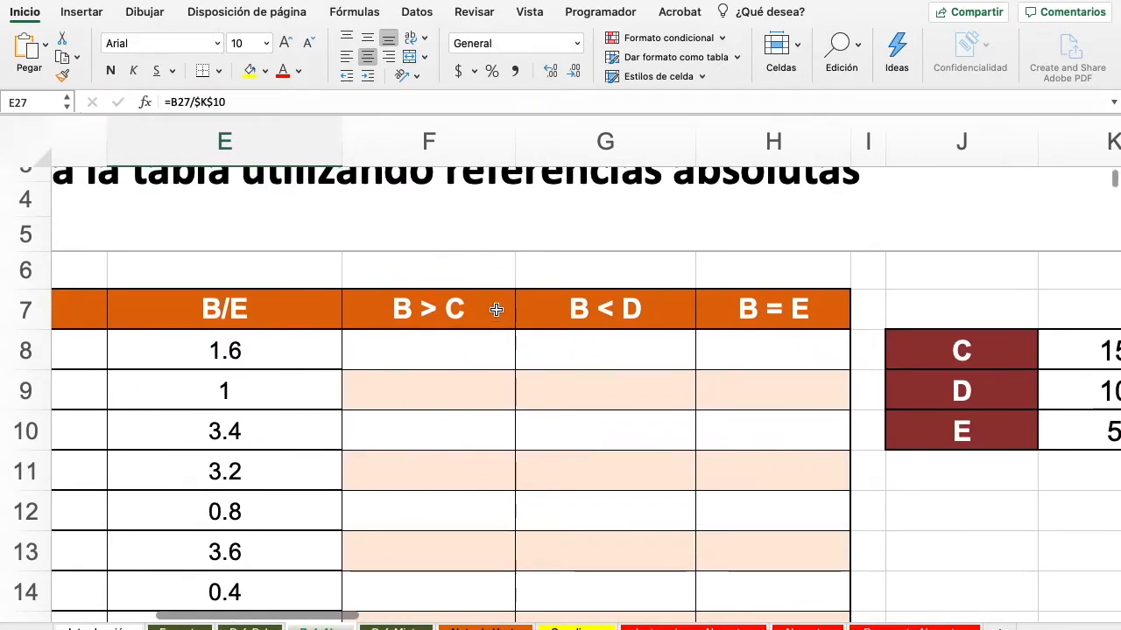
pyautogui.click(463, 354)
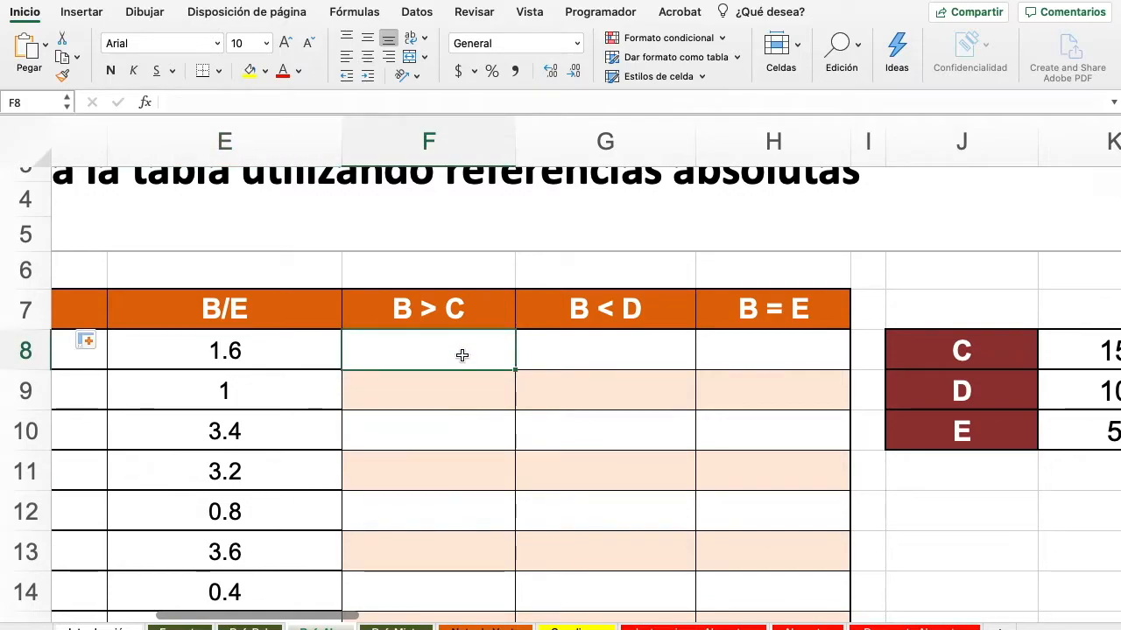
pyautogui.write('=')
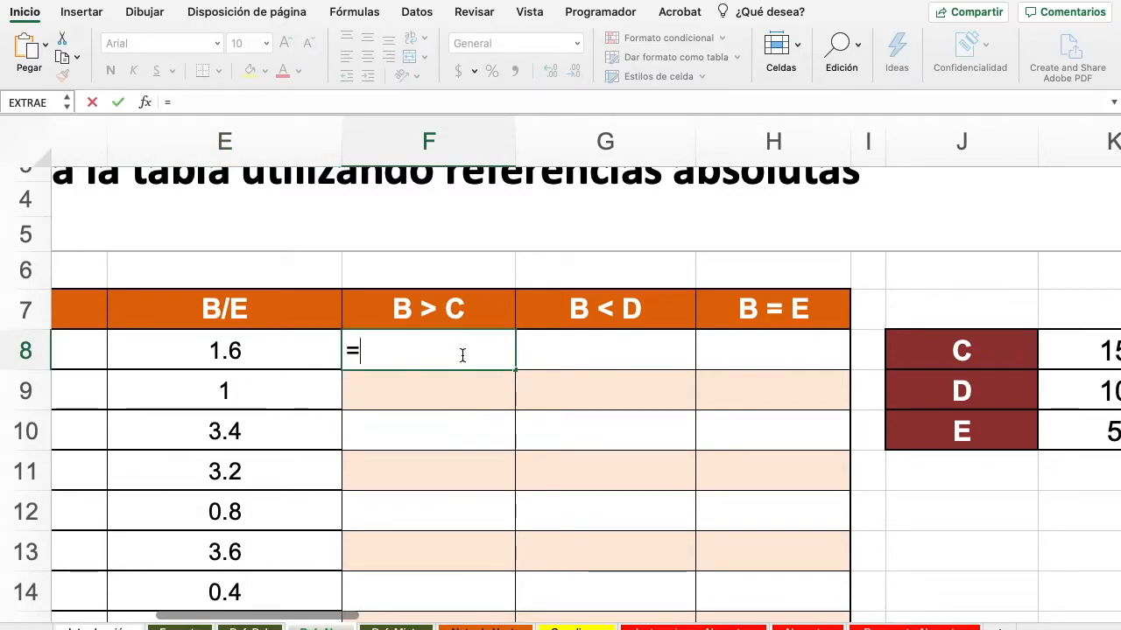
pyautogui.write('B8>')
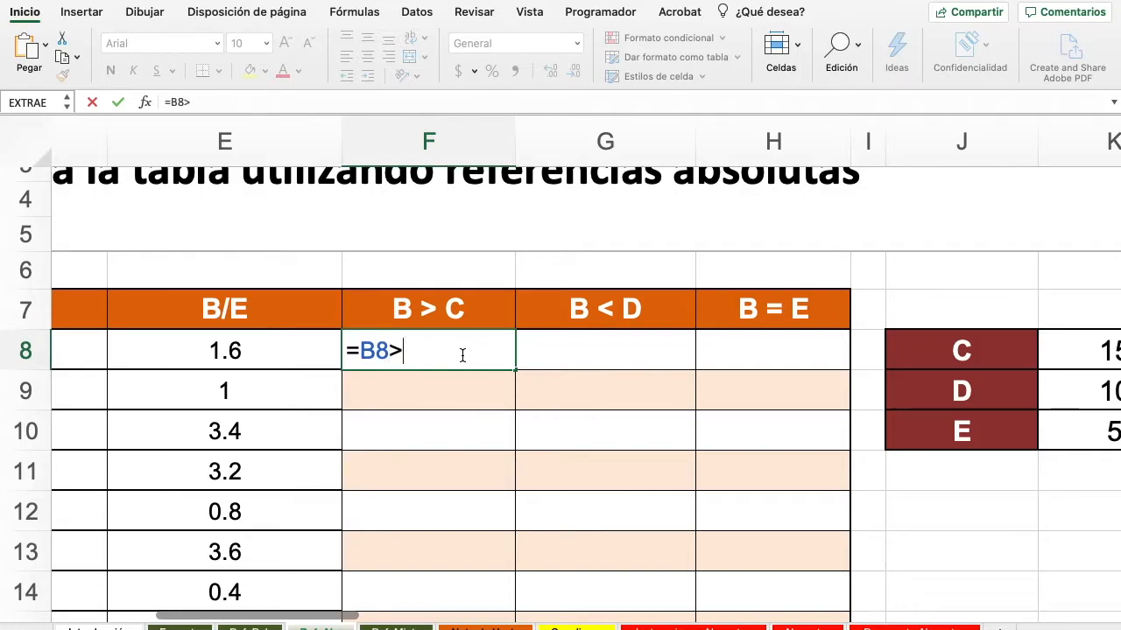
pyautogui.write('$K$8')
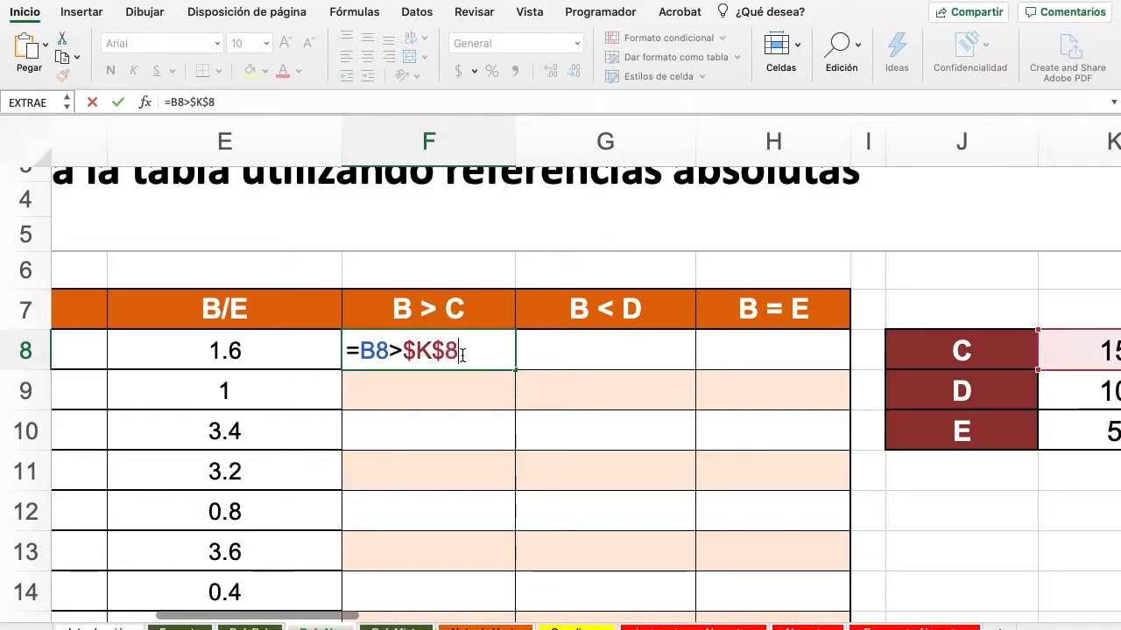
pyautogui.press('Return')
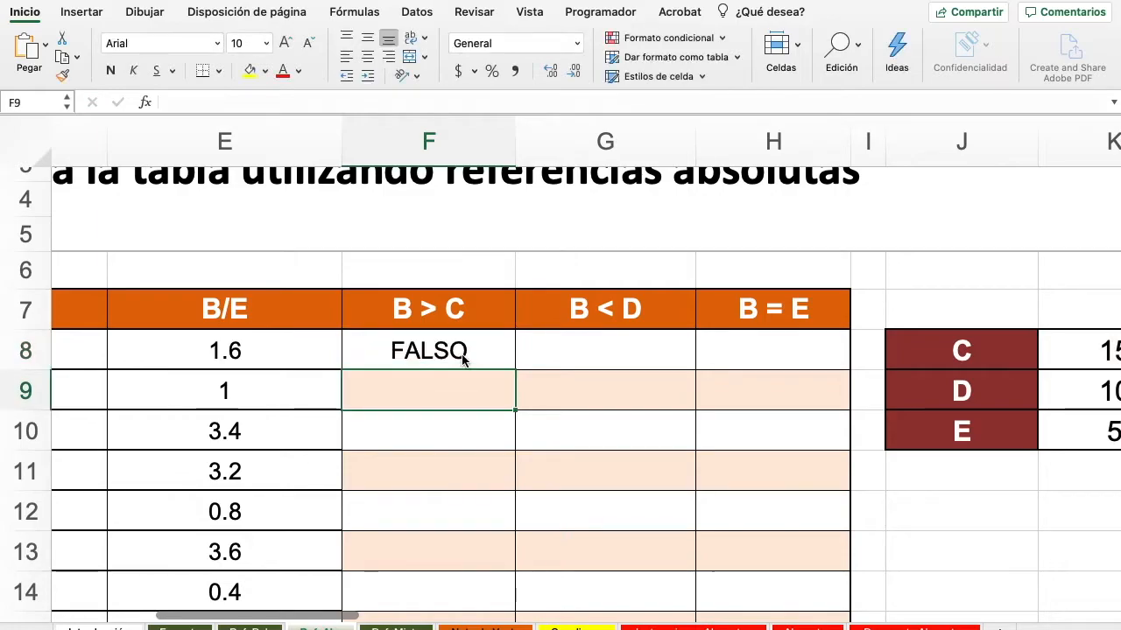
# Fill the greater-than comparison formula from F8 down the remaining rows of the B > C column
pyautogui.click(485, 361)
pyautogui.moveTo(515, 373); pyautogui.dragTo(470, 520)
pyautogui.scroll(5, 556, 398)
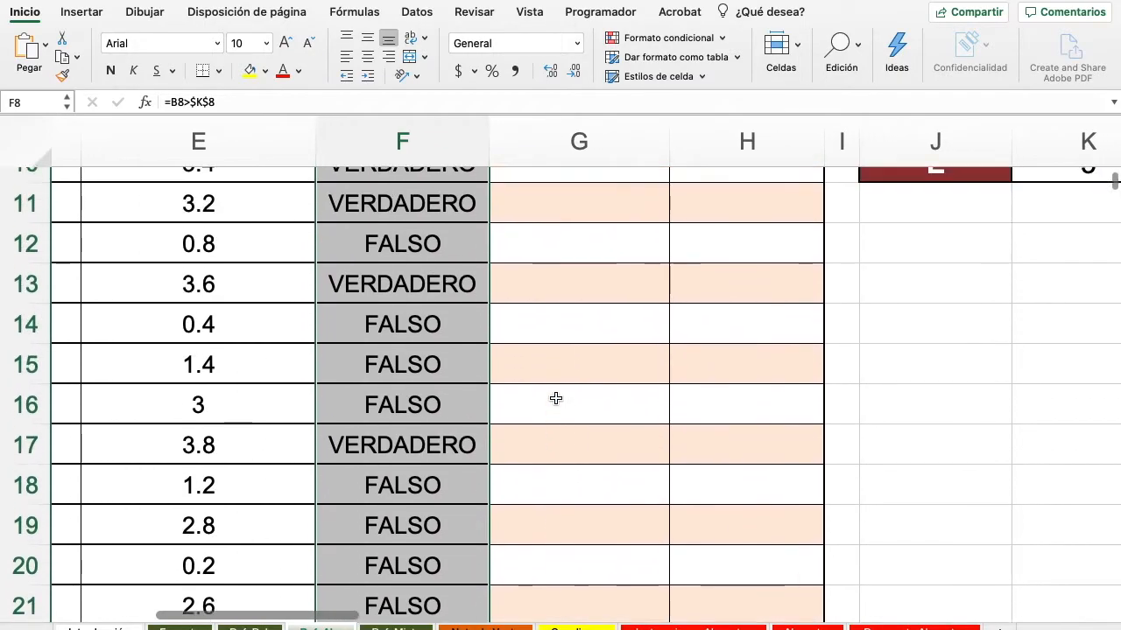
# Enter the comparison formula =B8<$K$9 in cell G8 of the B < D column, with an absolute reference to the D constant
pyautogui.scroll(5, 556, 398)
pyautogui.hscroll(1, 556, 398)
pyautogui.click(524, 401)
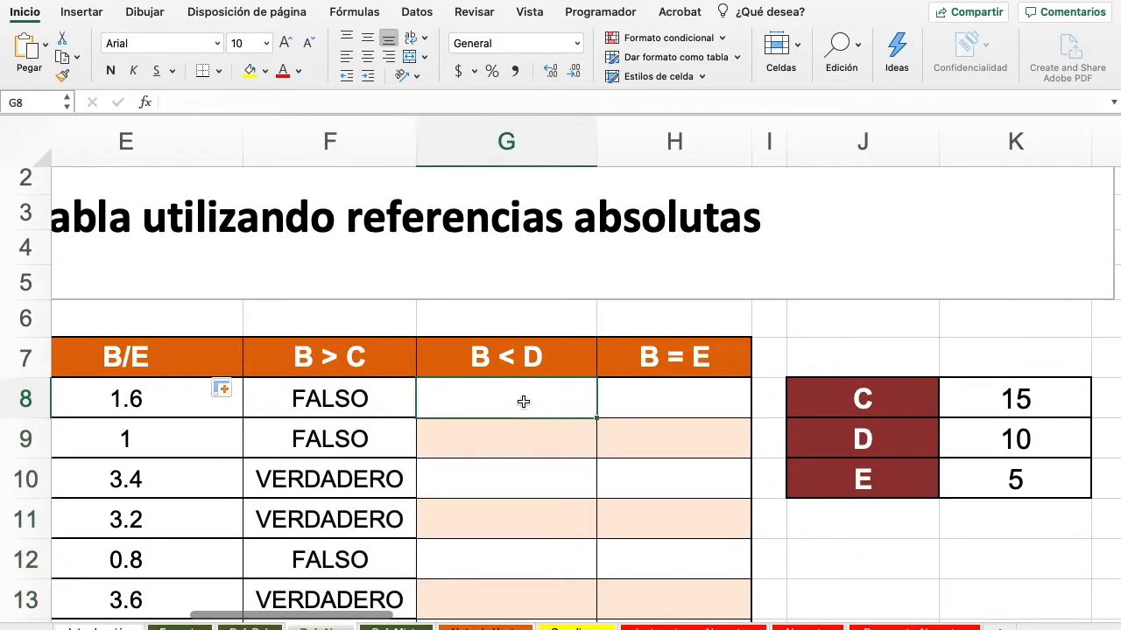
pyautogui.write('=B')
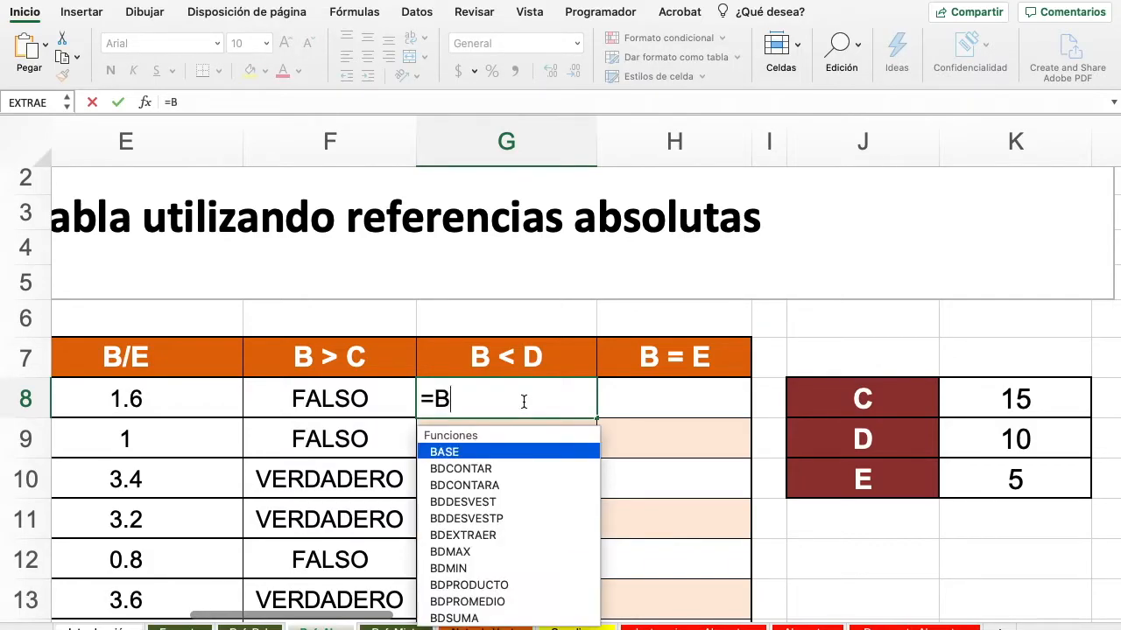
pyautogui.write('<')
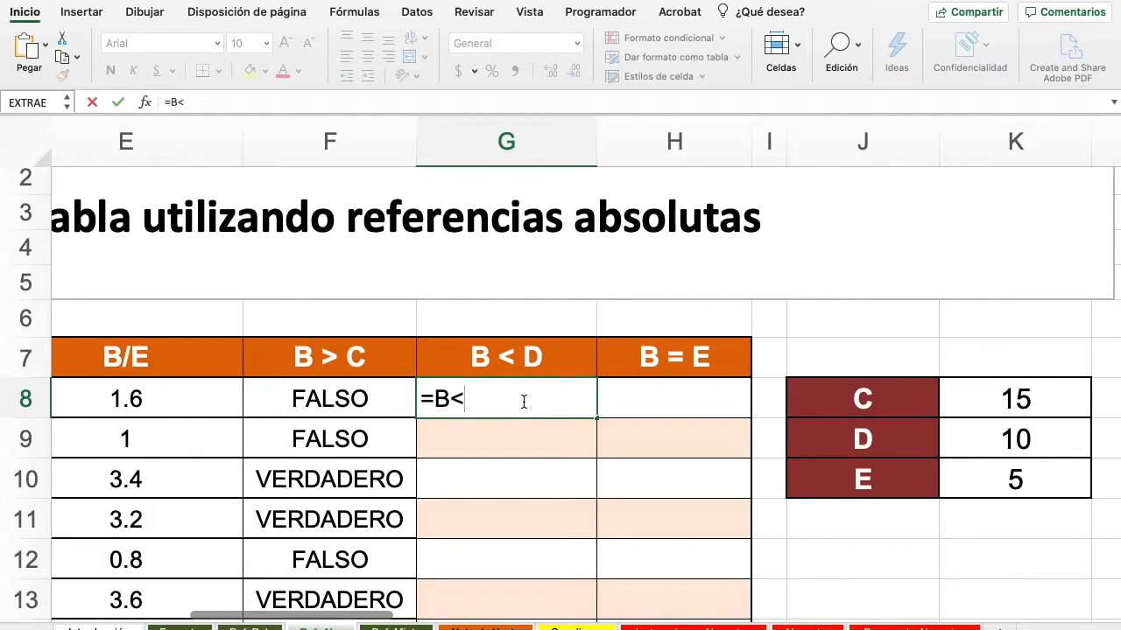
pyautogui.press('Left')
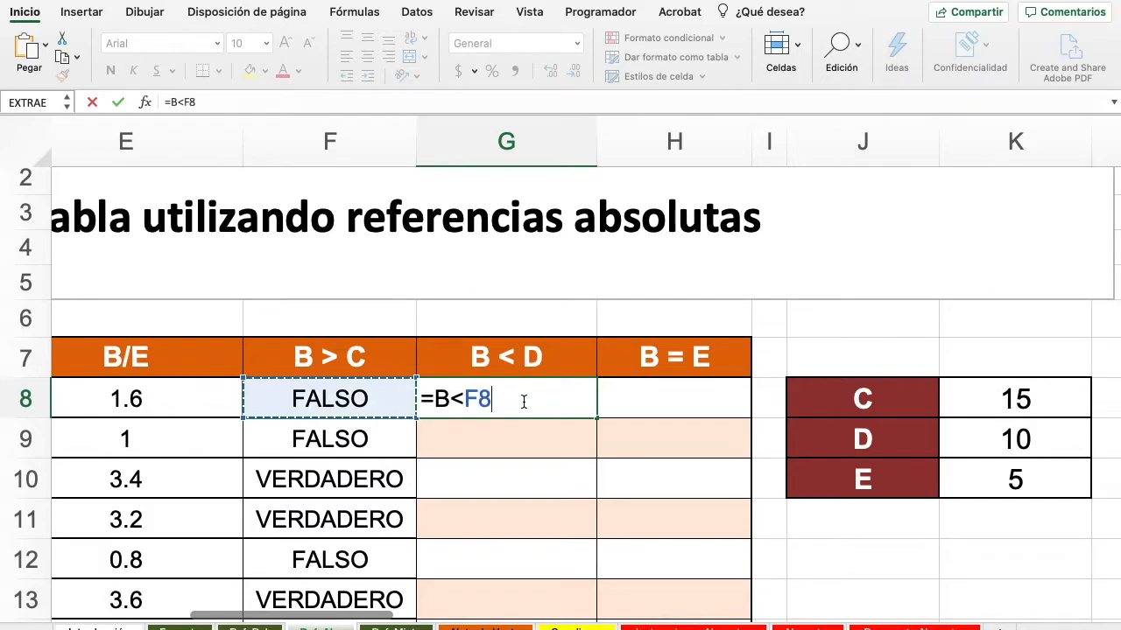
pyautogui.press('BackSpace')
pyautogui.press('BackSpace')
pyautogui.press('BackSpace')
pyautogui.press('BackSpace')
pyautogui.write('B8<')
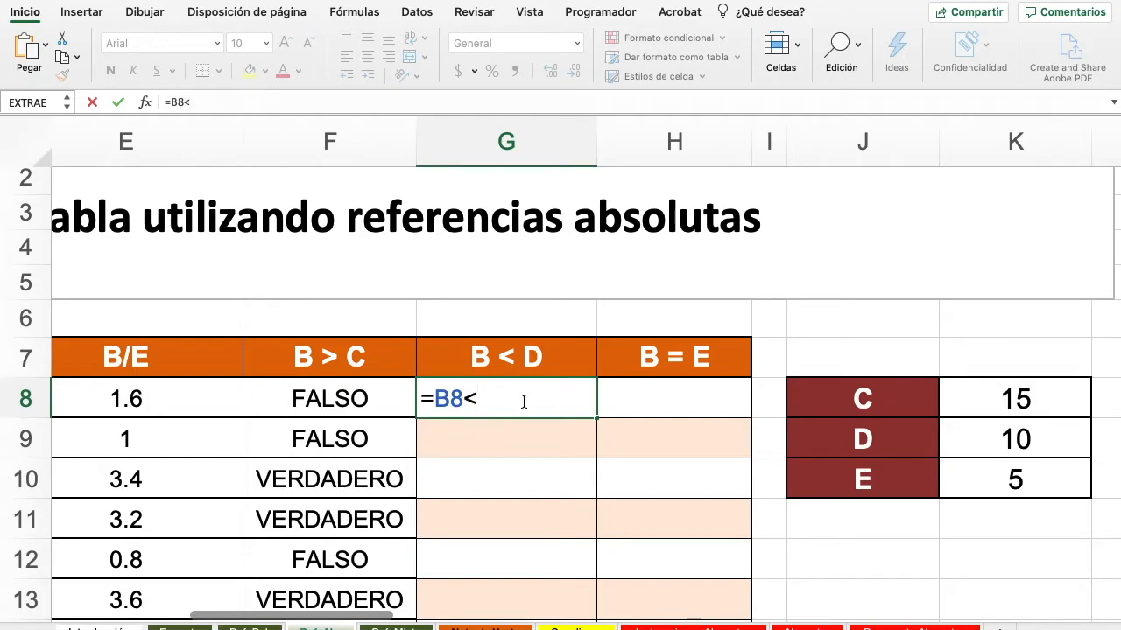
pyautogui.write('K')
pyautogui.press('BackSpace')
pyautogui.write('$K$9')
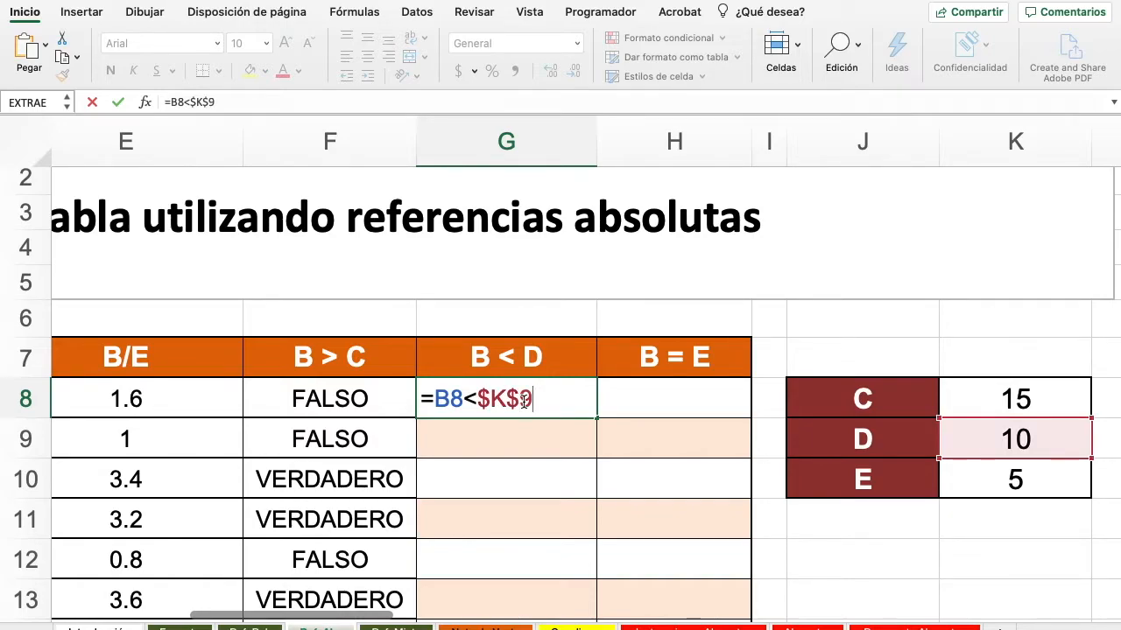
pyautogui.press('Return')
# Fill the less-than comparison formula from G8 down the B < D column through row 30
pyautogui.click(546, 400)
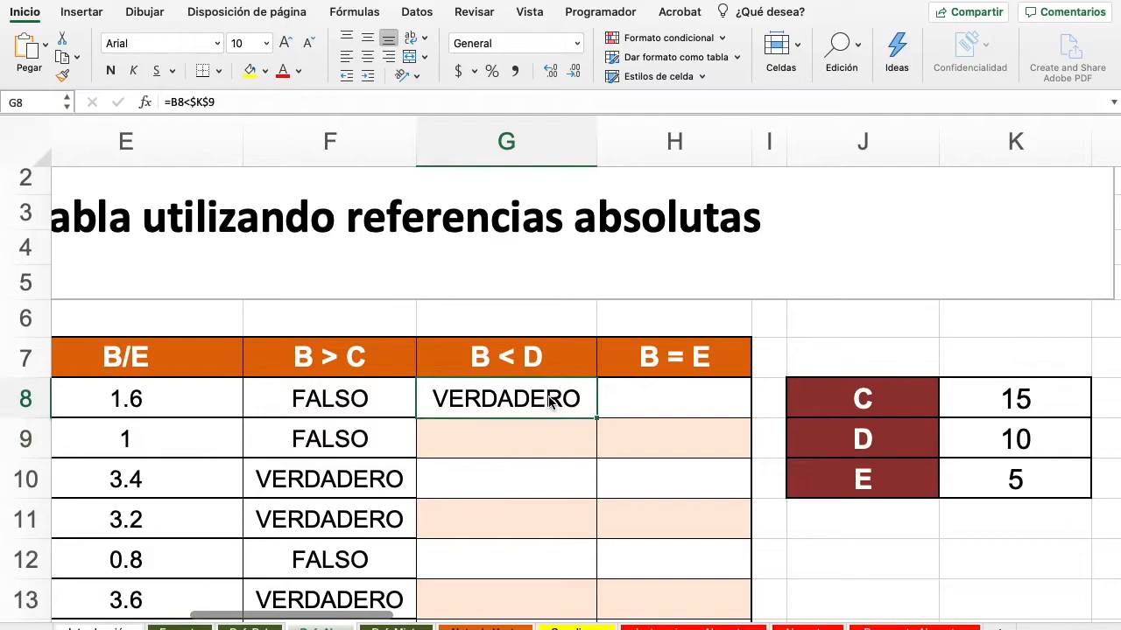
pyautogui.moveTo(596, 418); pyautogui.dragTo(567, 516)
pyautogui.scroll(10, 567, 444)
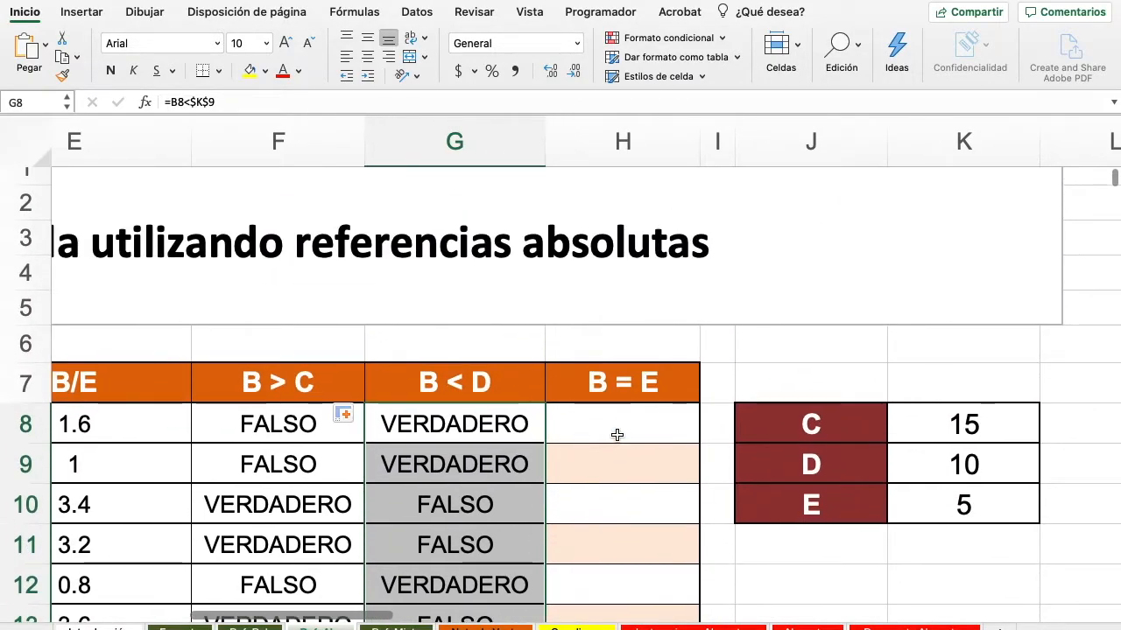
# Enter the comparison formula =B8=$K$10 in cell H8 of the B = E column, with an absolute reference to the E constant
pyautogui.click(619, 433)
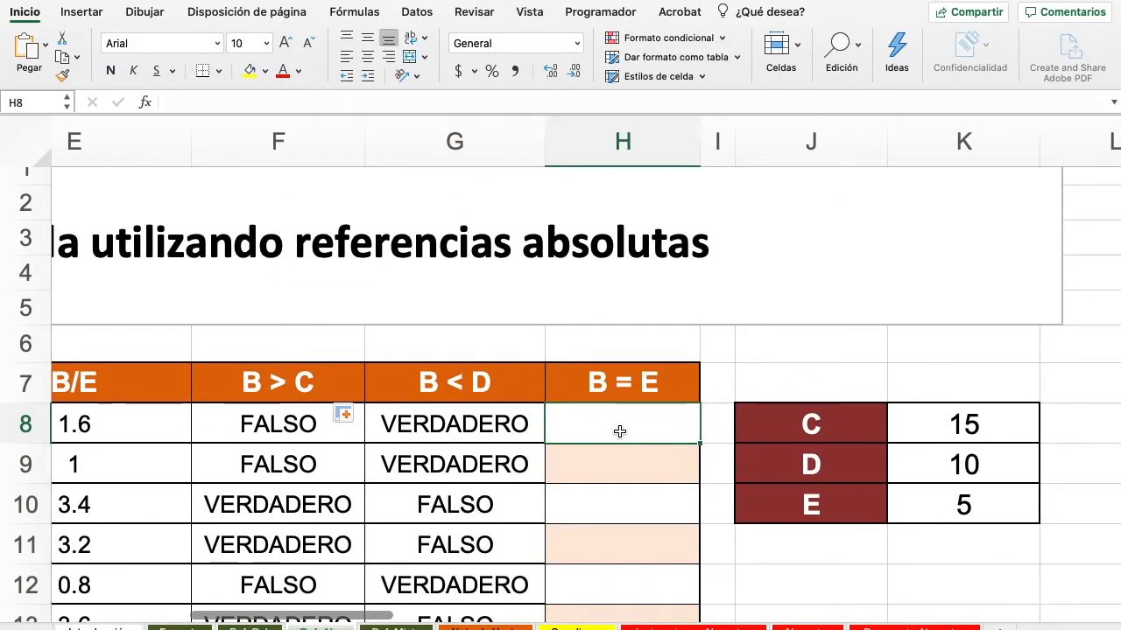
pyautogui.write('=B8')
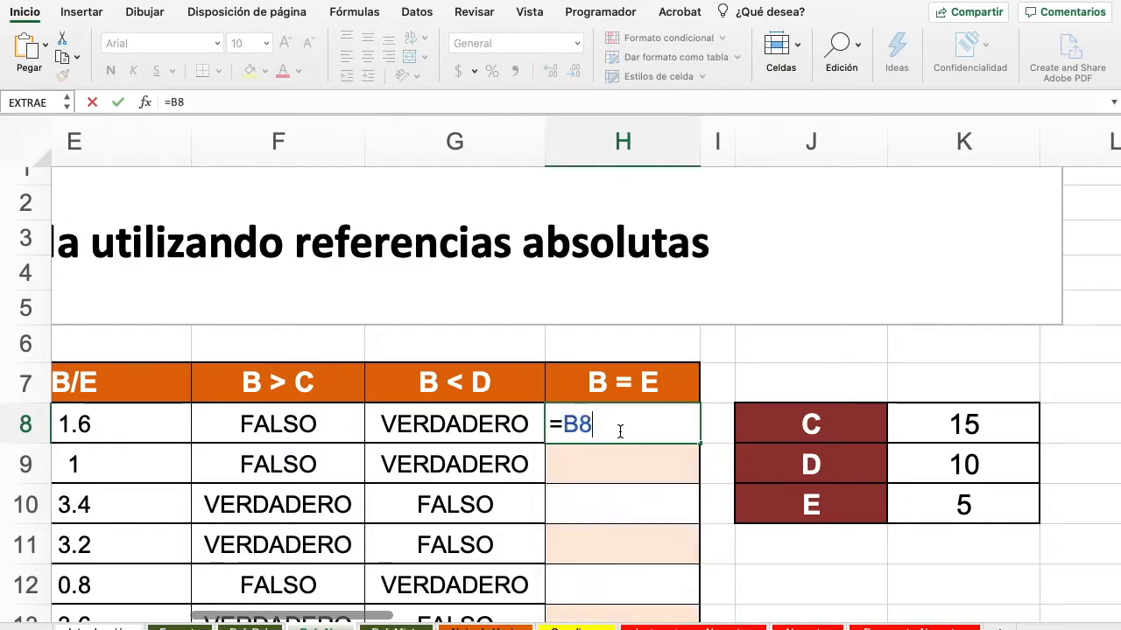
pyautogui.write('=$')
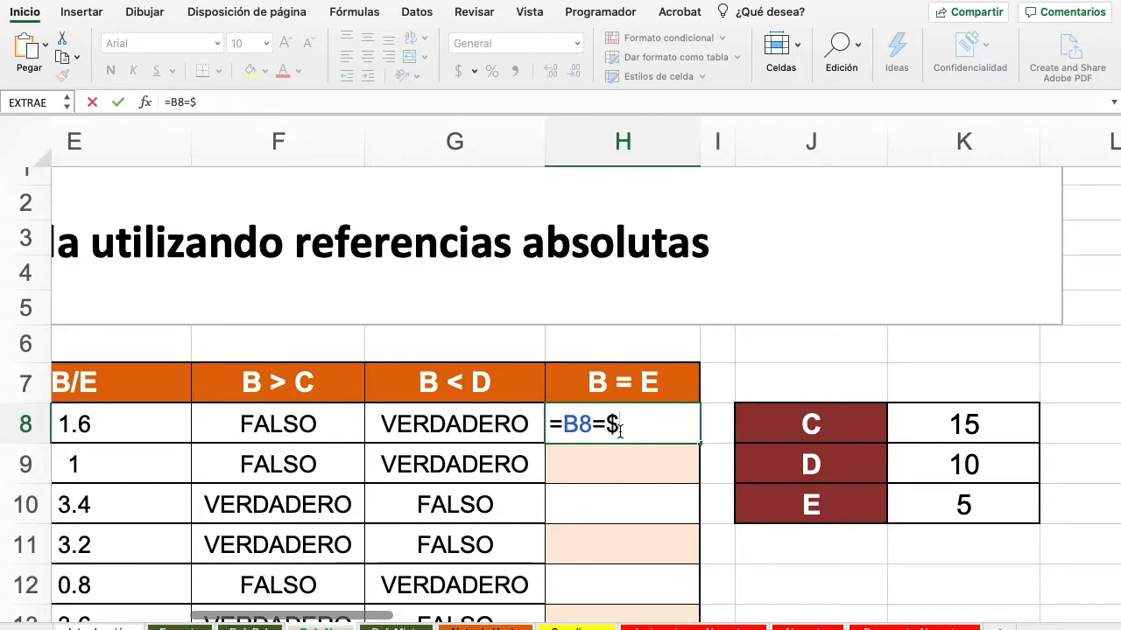
pyautogui.write('K$')
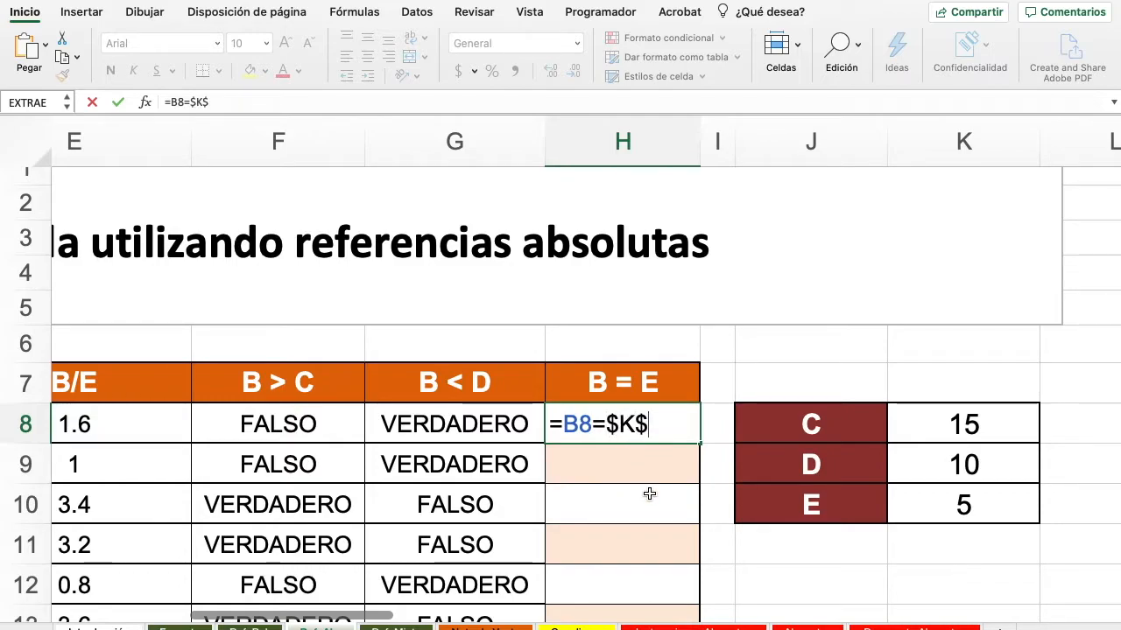
pyautogui.write('10')
pyautogui.press('Return')
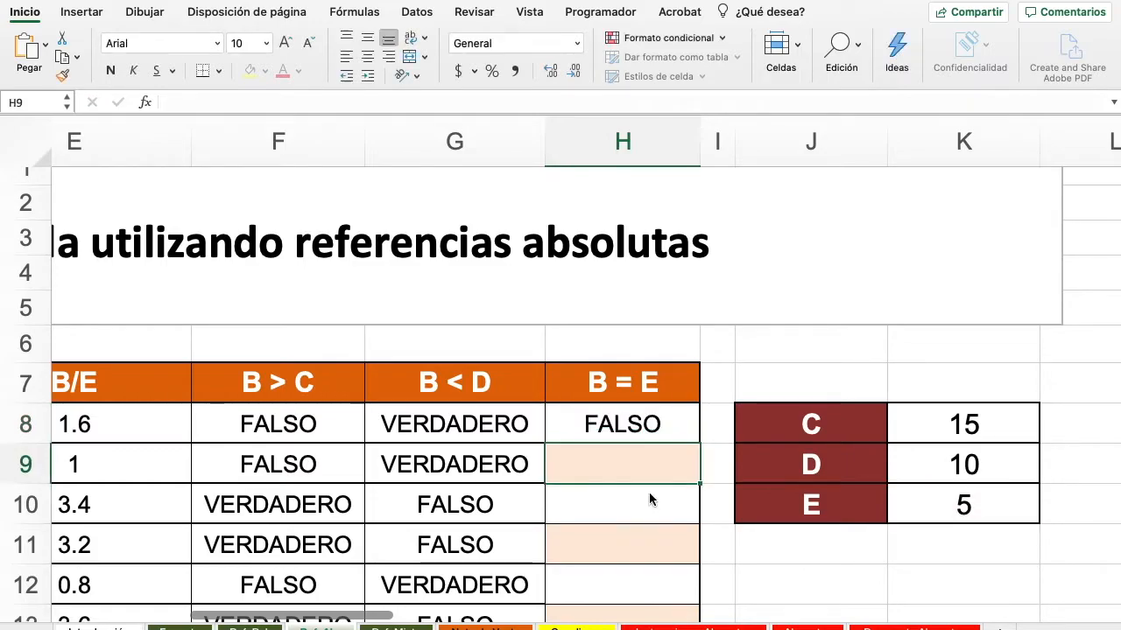
# Fill the equality comparison formula from H8 down the B = E column through row 30
pyautogui.click(658, 426)
pyautogui.moveTo(700, 445); pyautogui.dragTo(650, 546)
pyautogui.click(650, 493)
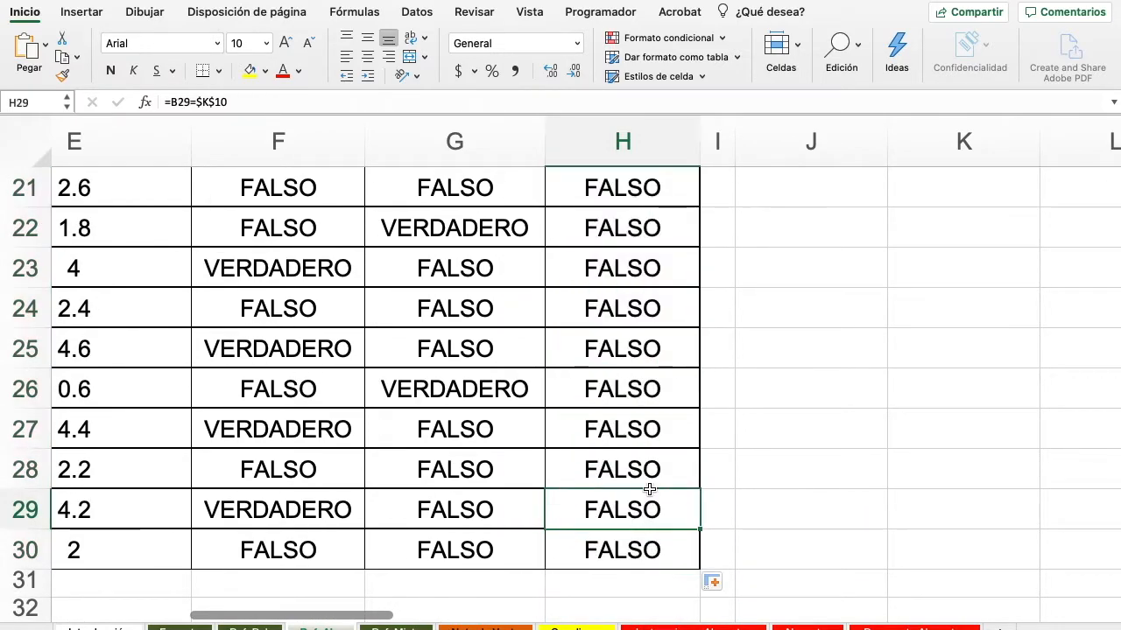
# Widen column H so that the result in H9 fits in its cell
pyautogui.scroll(10, 650, 489)
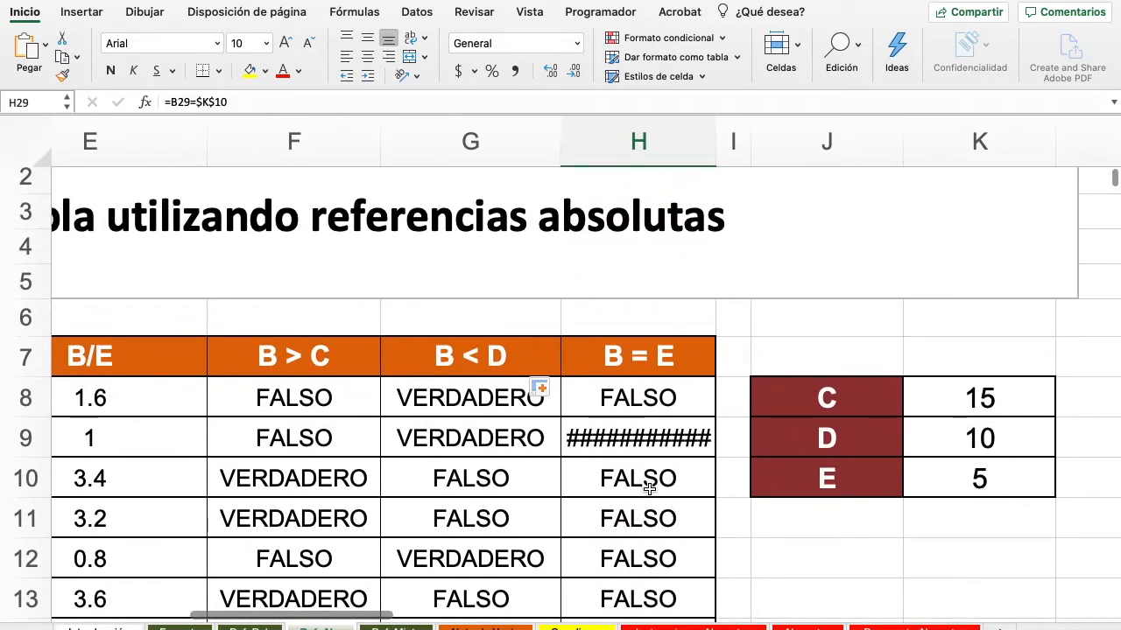
pyautogui.click(664, 443)
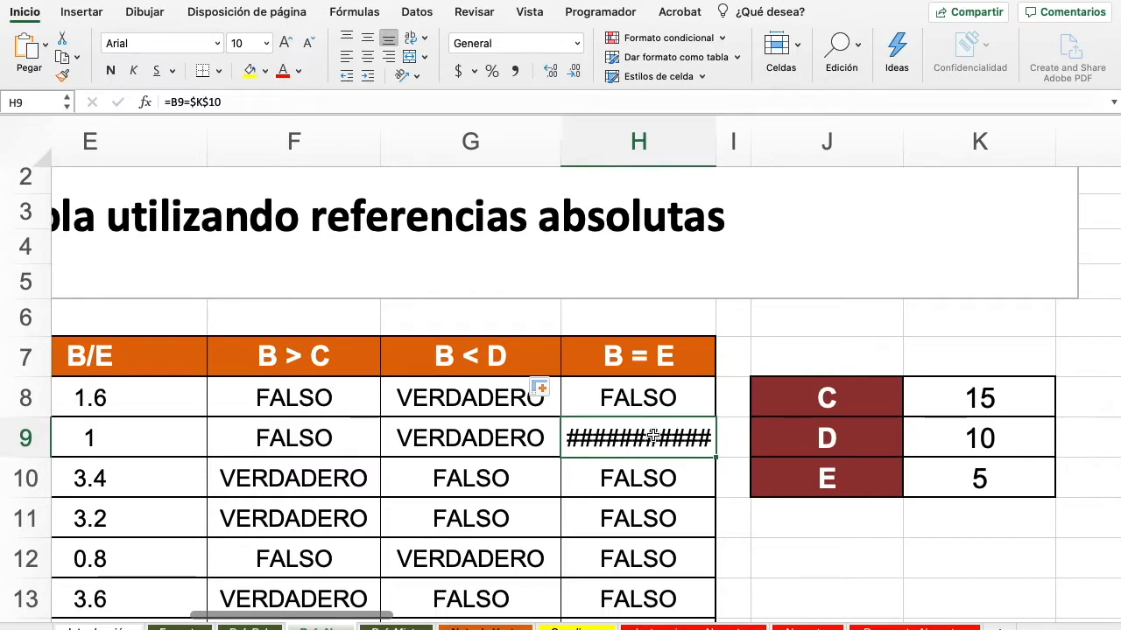
pyautogui.moveTo(717, 141); pyautogui.dragTo(740, 135)
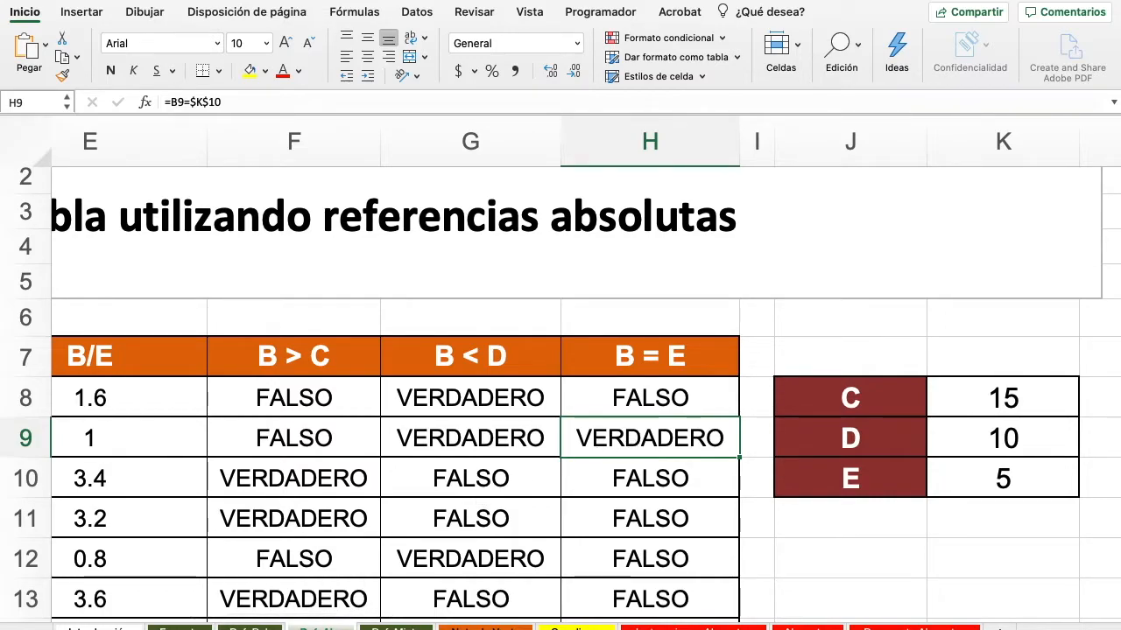
# Open the mixed references practice sheet containing the Precio Neto, Tabla de Sumas and Tabla de Multiplicar tables
pyautogui.click(395, 628)
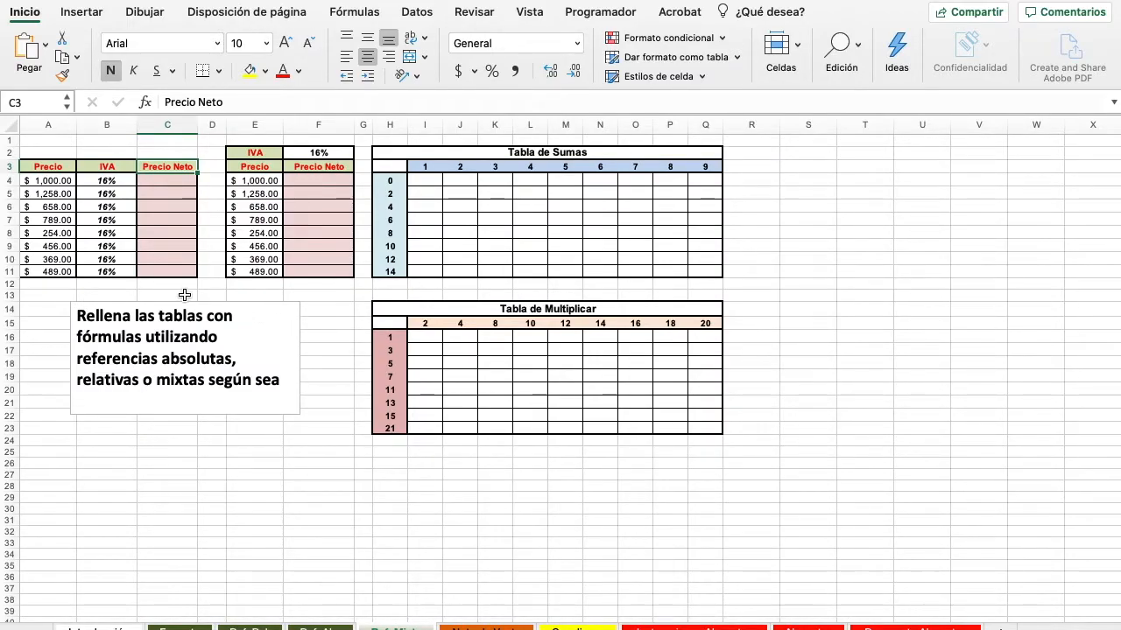
pyautogui.scroll(5, 183, 295)
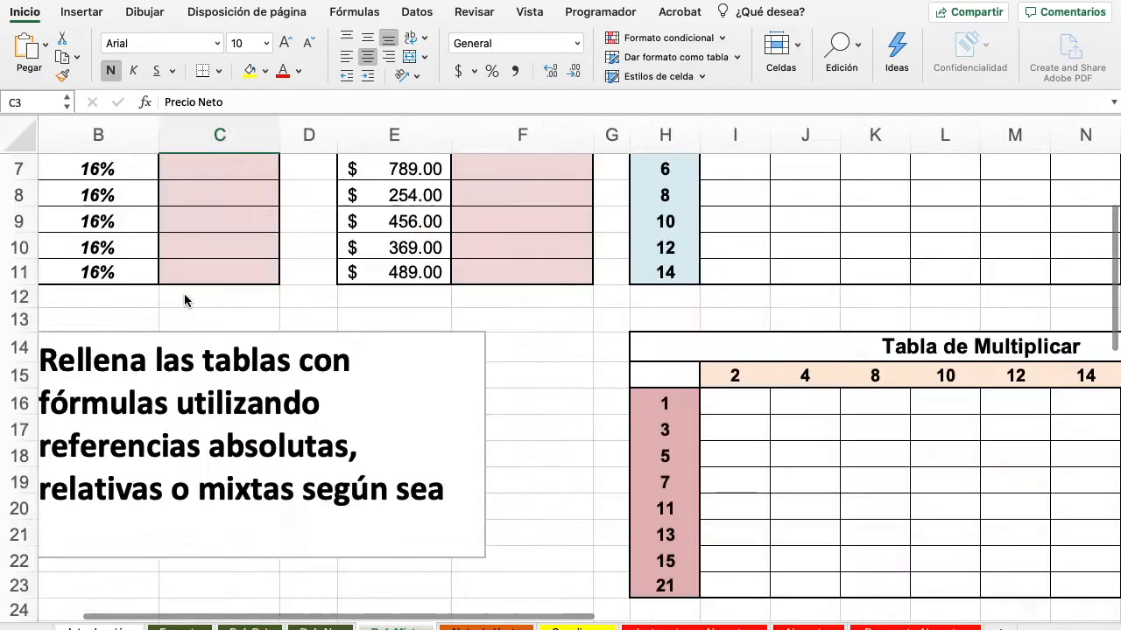
pyautogui.scroll(-5, 183, 300)
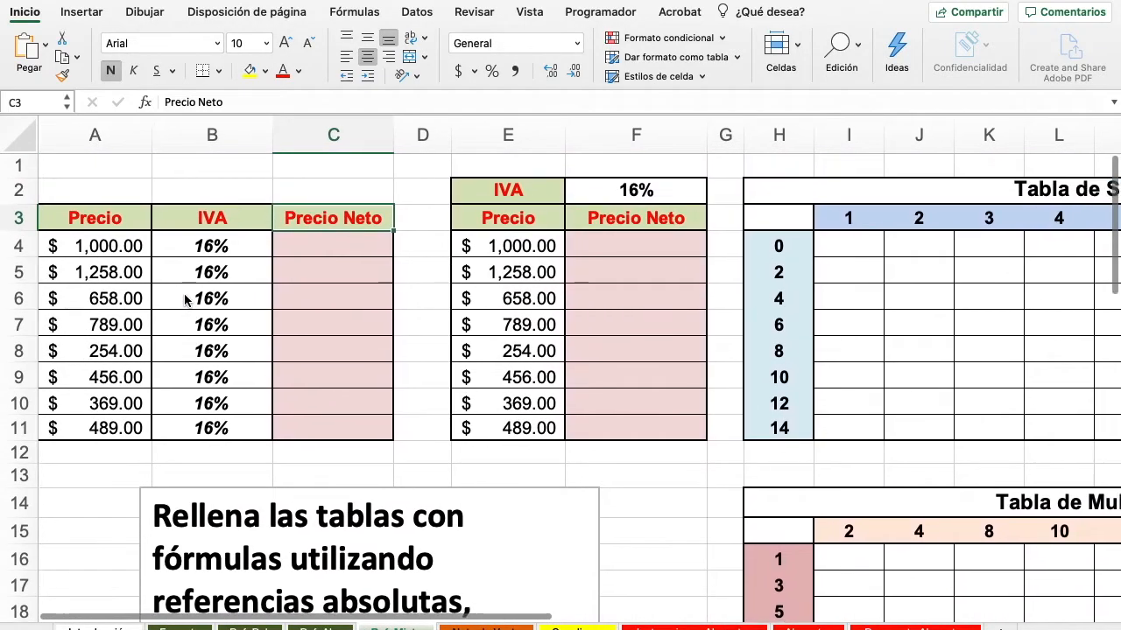
pyautogui.scroll(4, 244, 296)
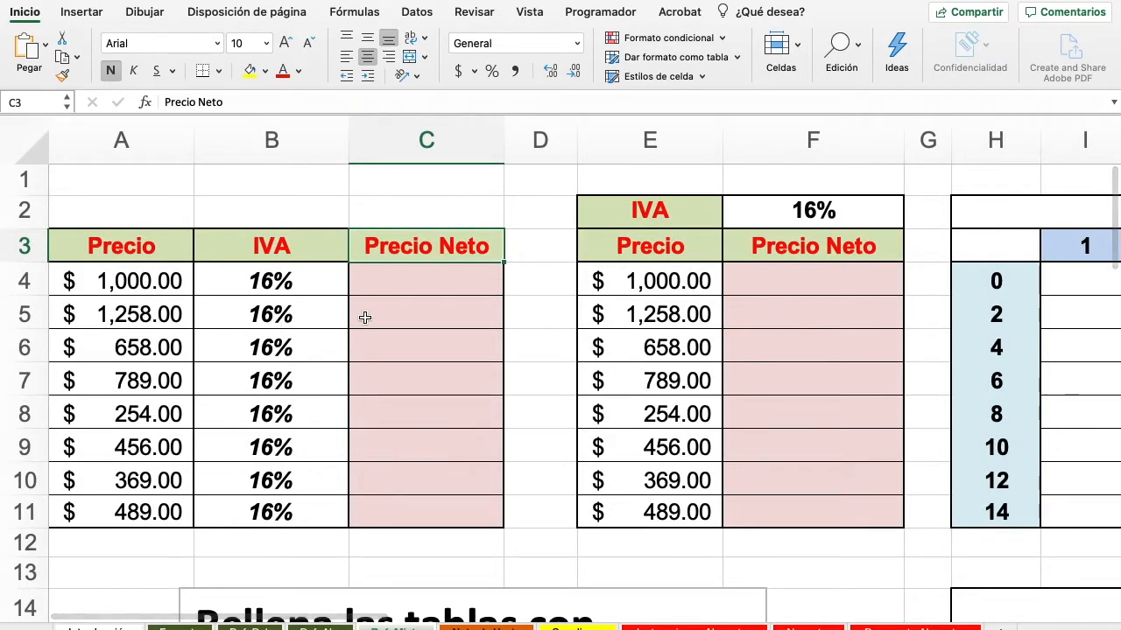
# Enter the formula =A4*B4 in cell C4 of the first Precio Neto column, multiplying the price by its IVA
pyautogui.click(424, 280)
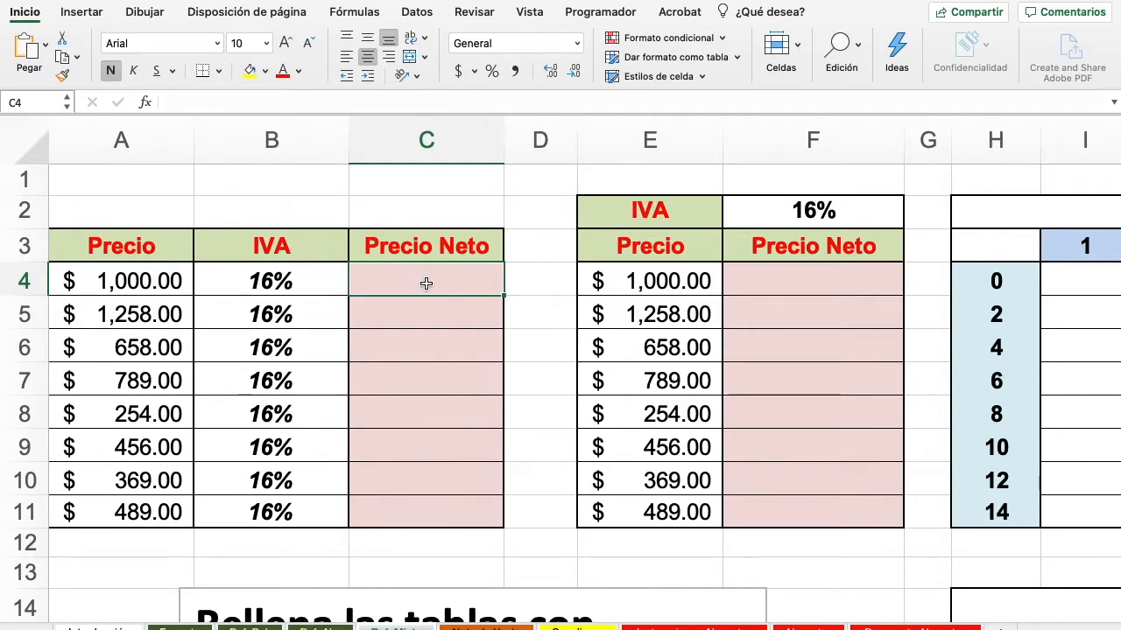
pyautogui.write('=')
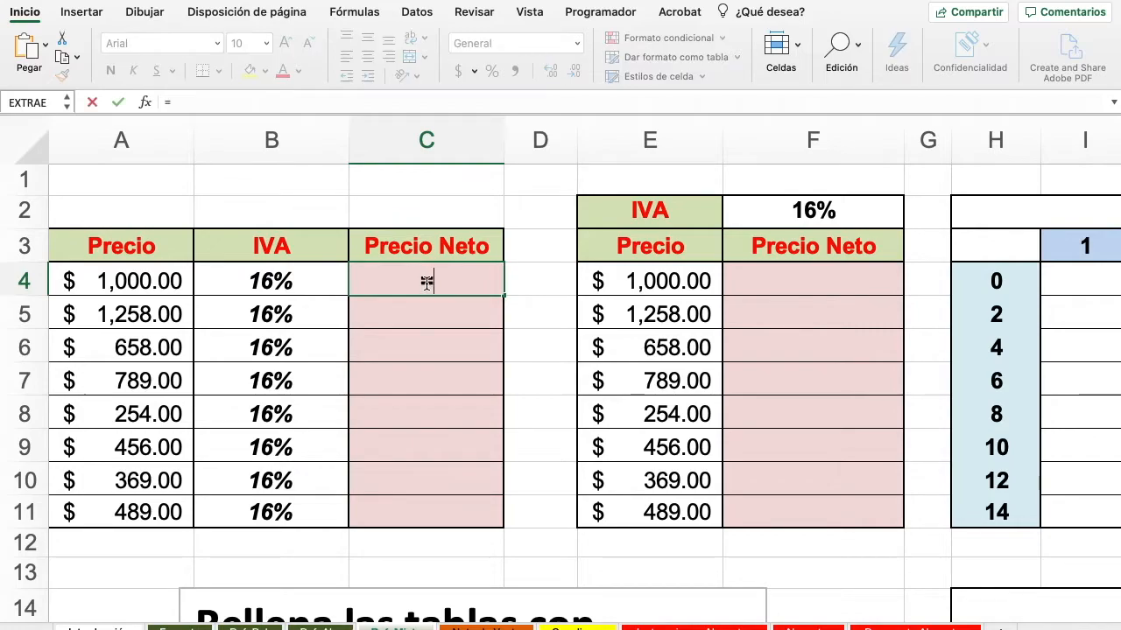
pyautogui.click(146, 283)
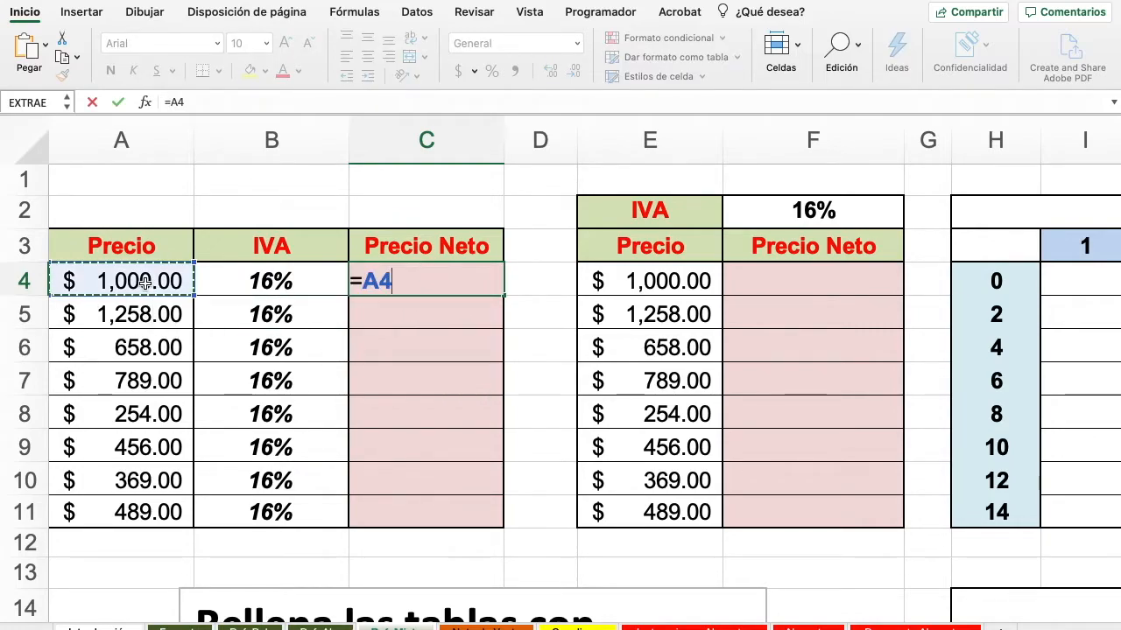
pyautogui.write('*')
pyautogui.click(267, 282)
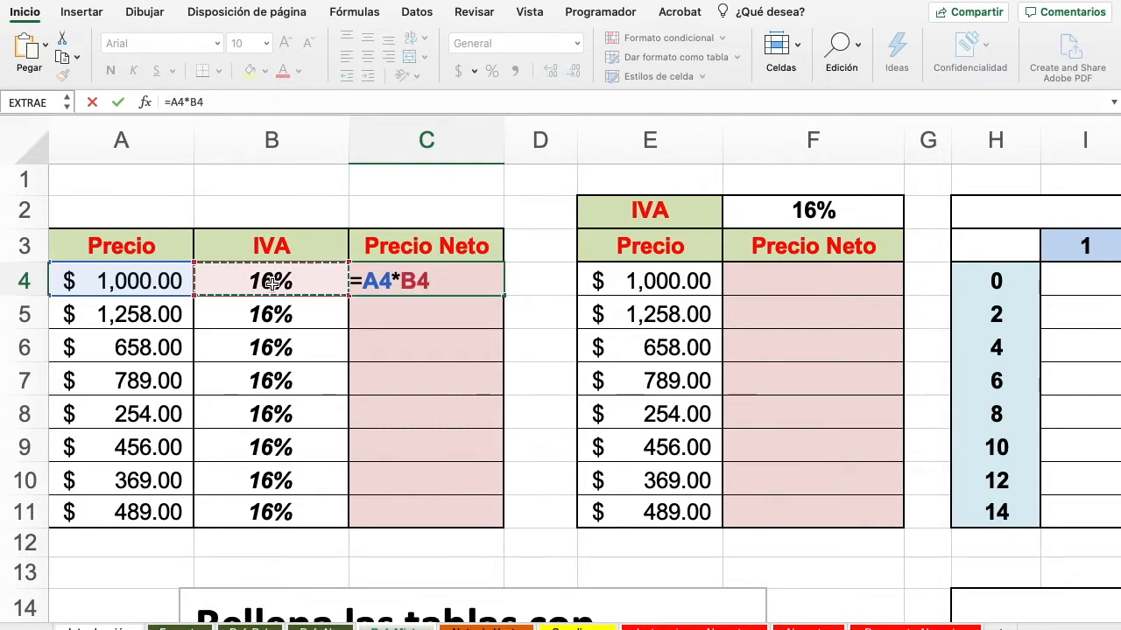
pyautogui.press('Return')
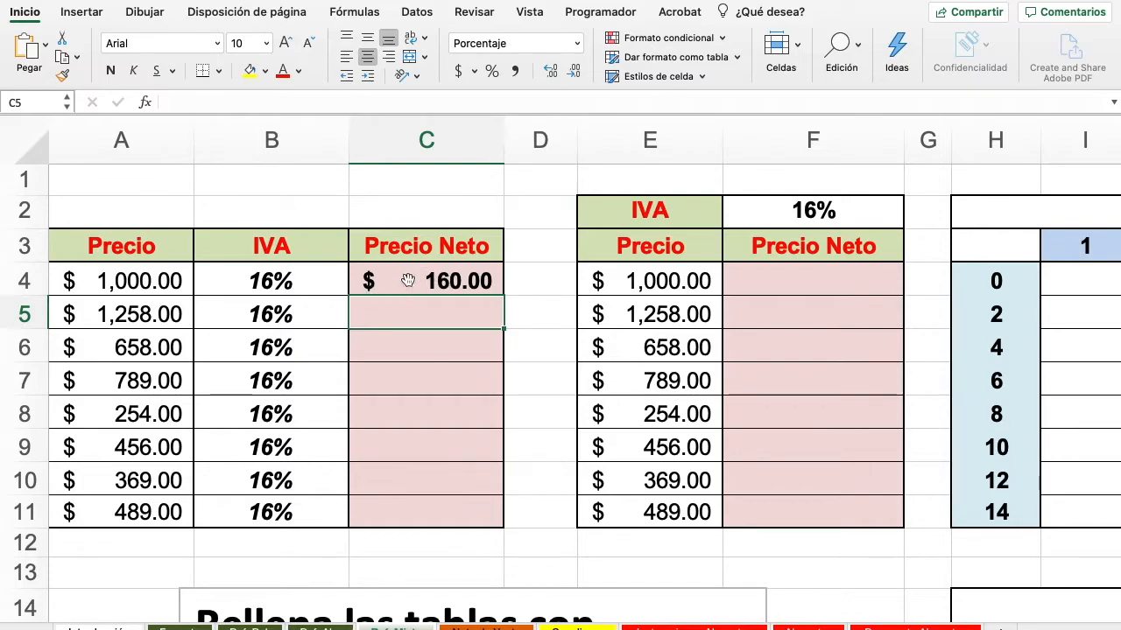
# Extend the formula in C4 to =A4*B4+A4 so the price is added to its IVA amount
pyautogui.click(438, 280)
pyautogui.doubleClick(465, 279)
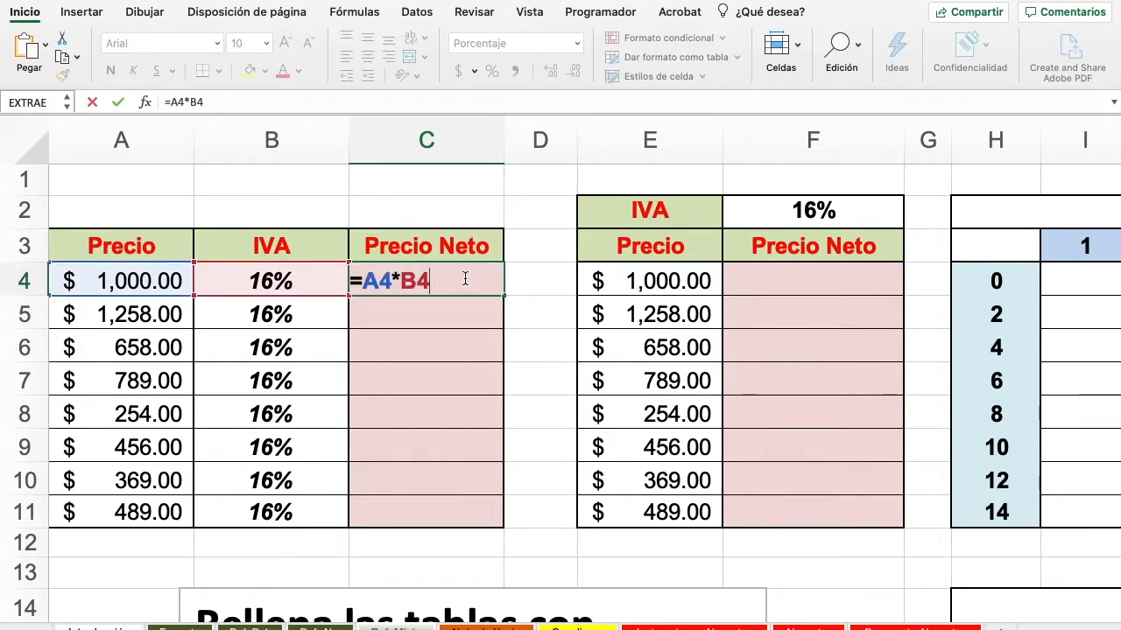
pyautogui.write('+')
pyautogui.click(149, 281)
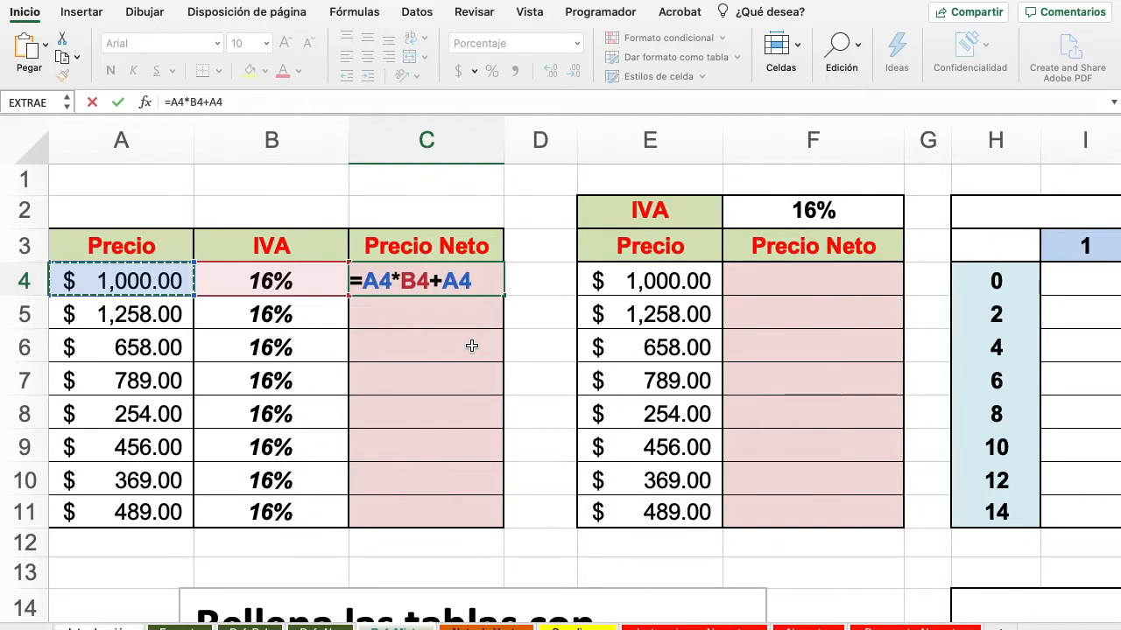
pyautogui.press('Return')
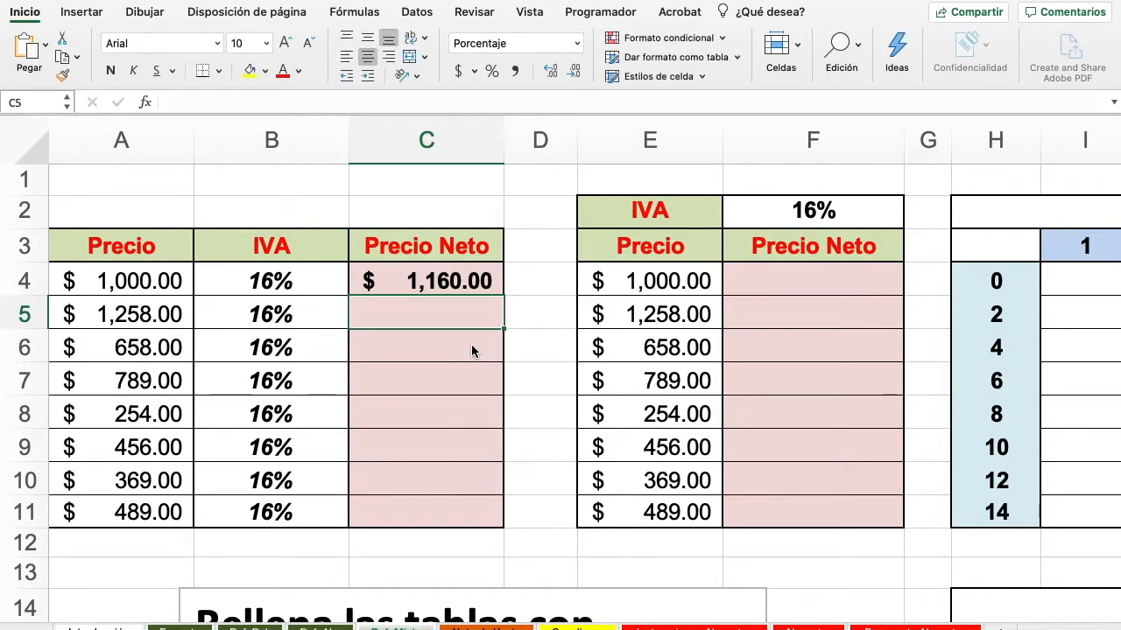
# Fill the net price formula from C4 down the first Precio Neto column to C11
pyautogui.click(482, 282)
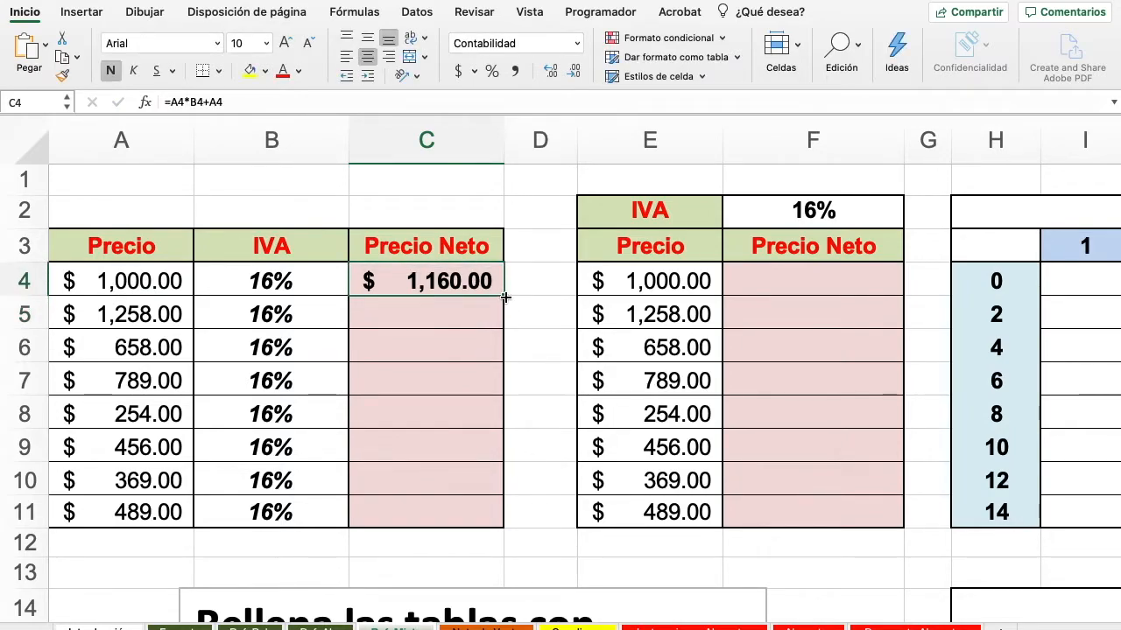
pyautogui.moveTo(505, 297); pyautogui.dragTo(470, 516)
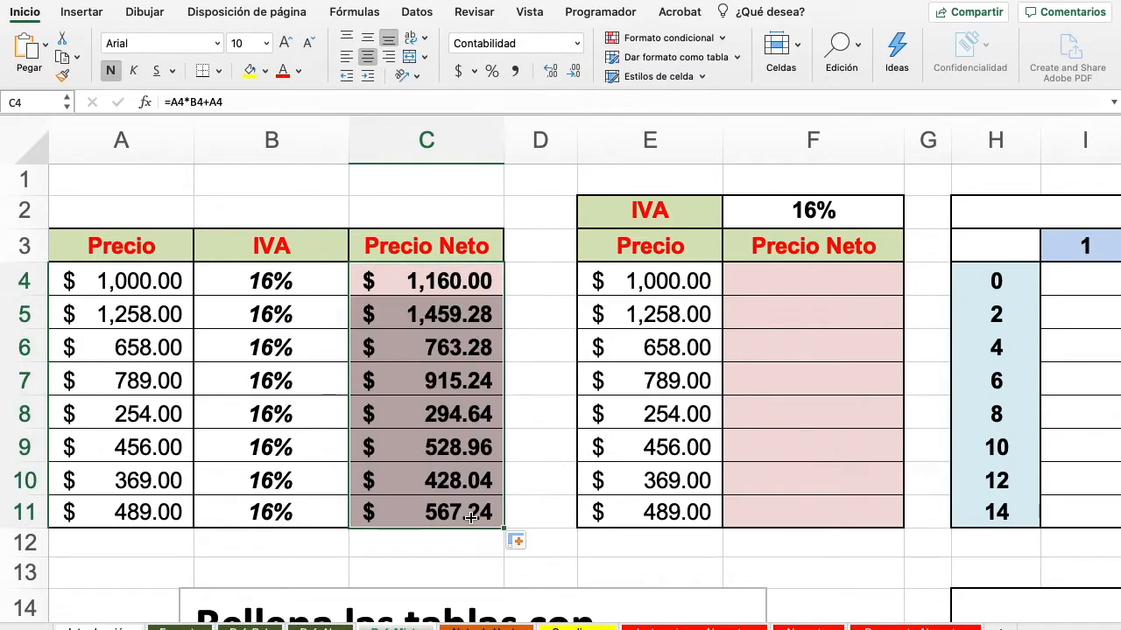
pyautogui.click(468, 411)
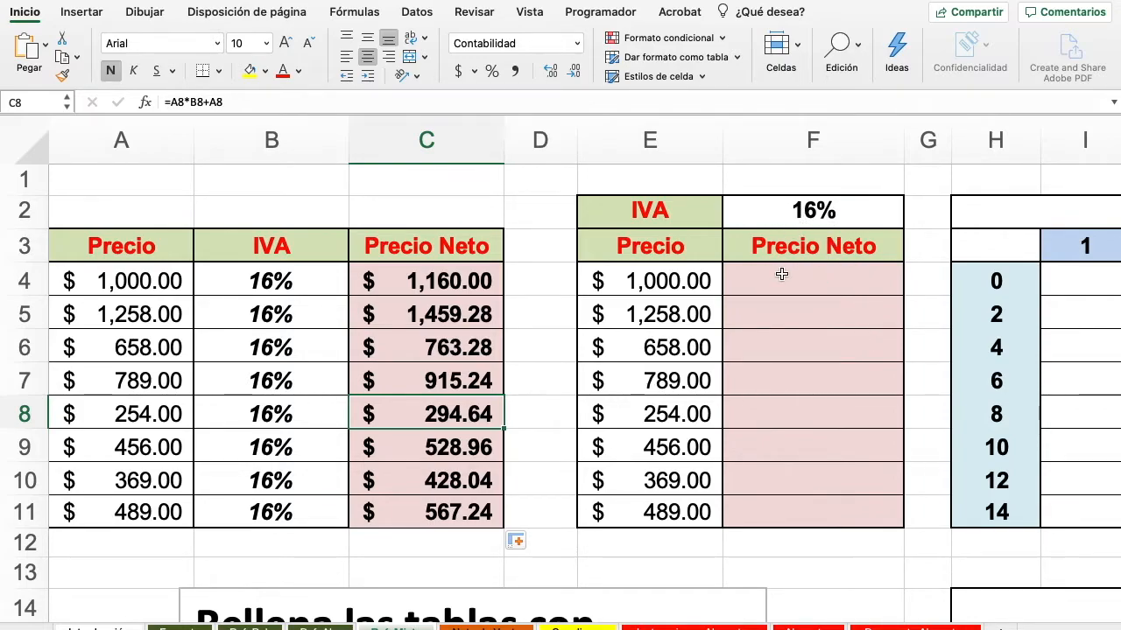
# Enter the formula =E4*$F$2+E4 in cell F4 of the second Precio Neto column, fixing the IVA cell as an absolute reference
pyautogui.click(810, 282)
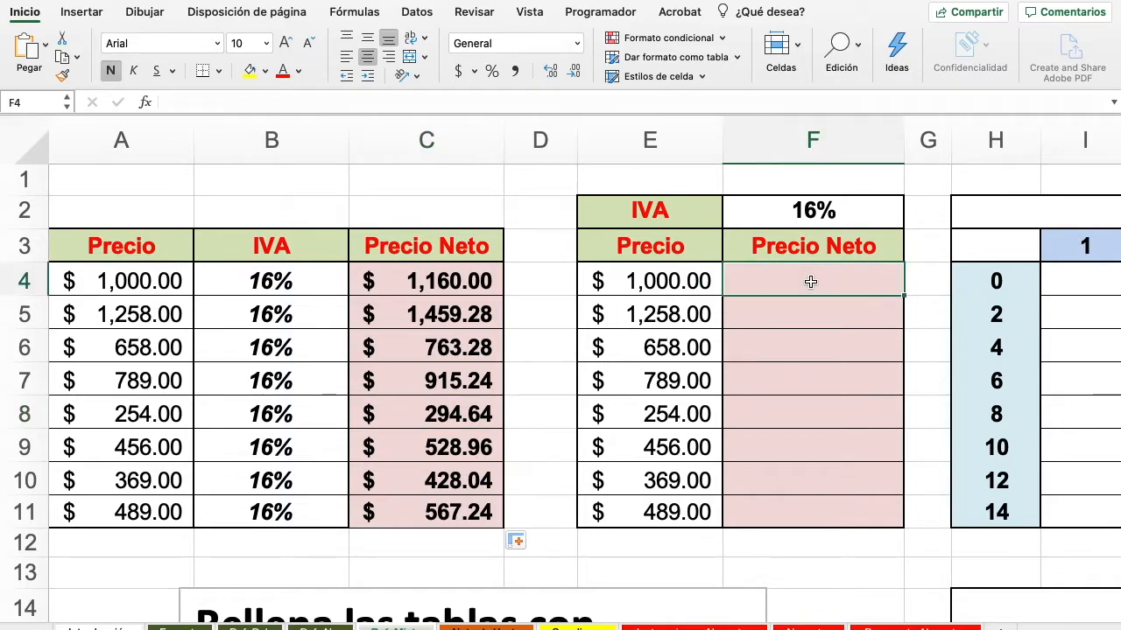
pyautogui.write('=')
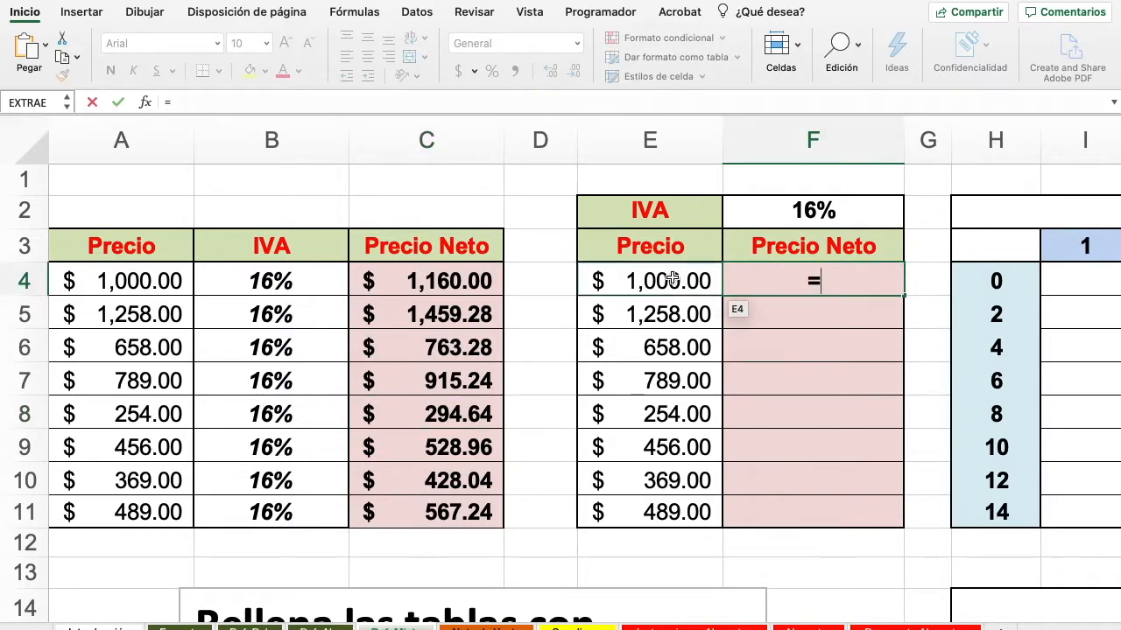
pyautogui.click(671, 278)
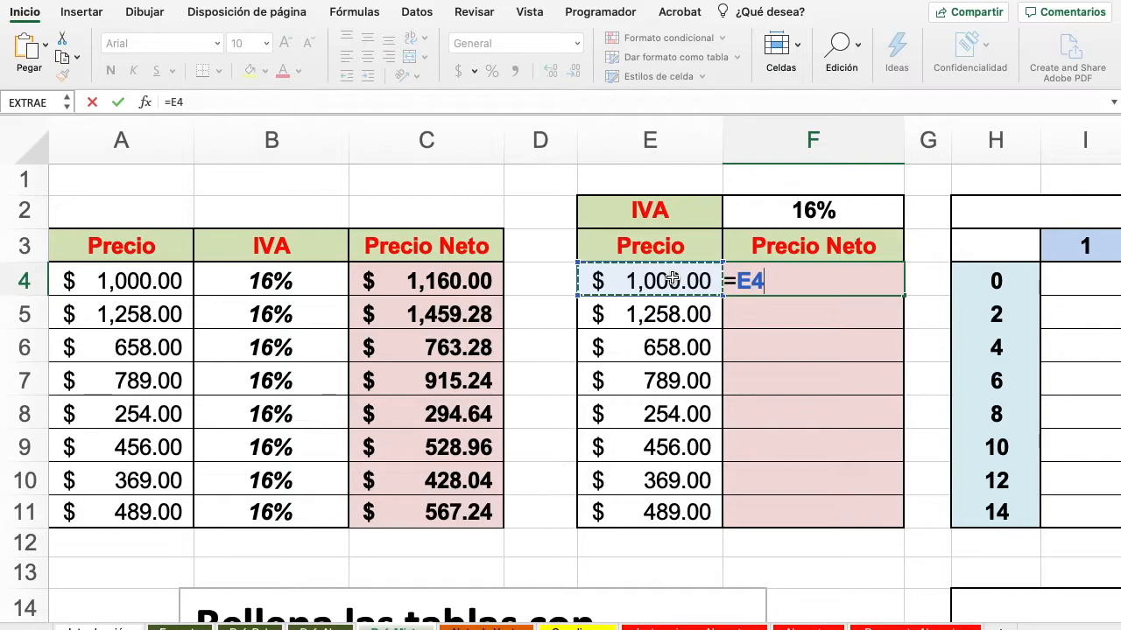
pyautogui.write('*$')
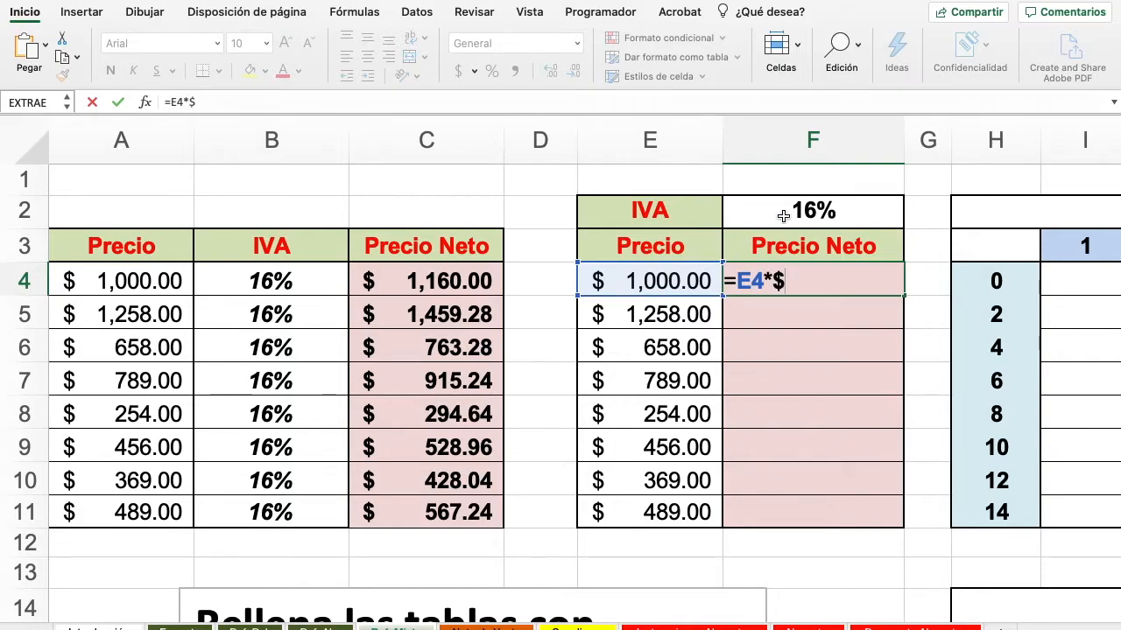
pyautogui.write('F$')
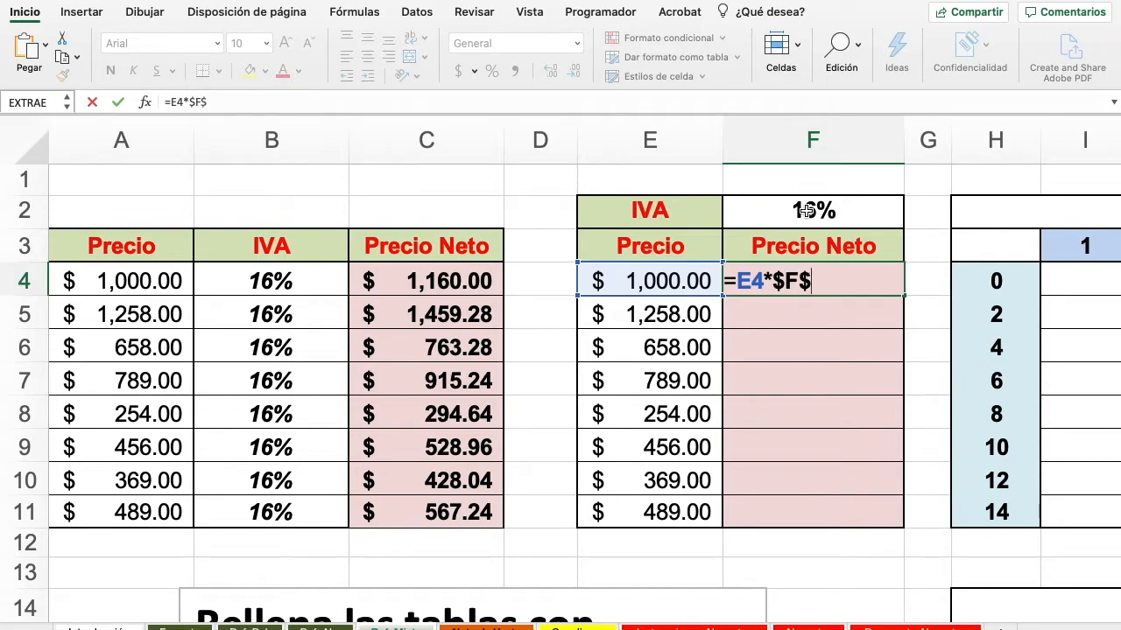
pyautogui.write('2+')
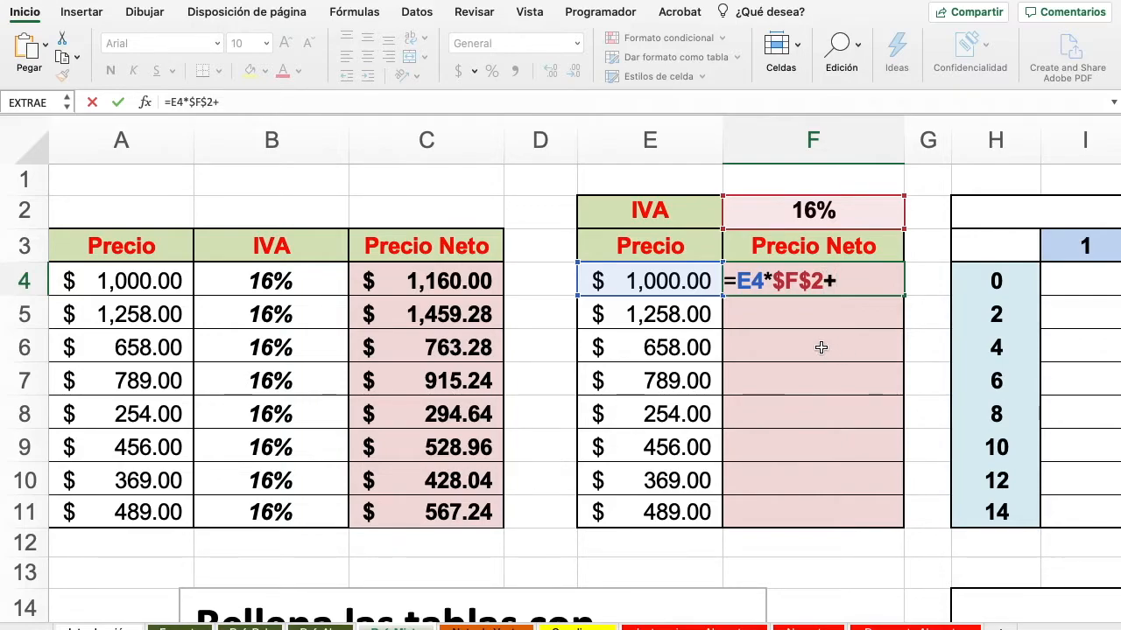
pyautogui.click(662, 280)
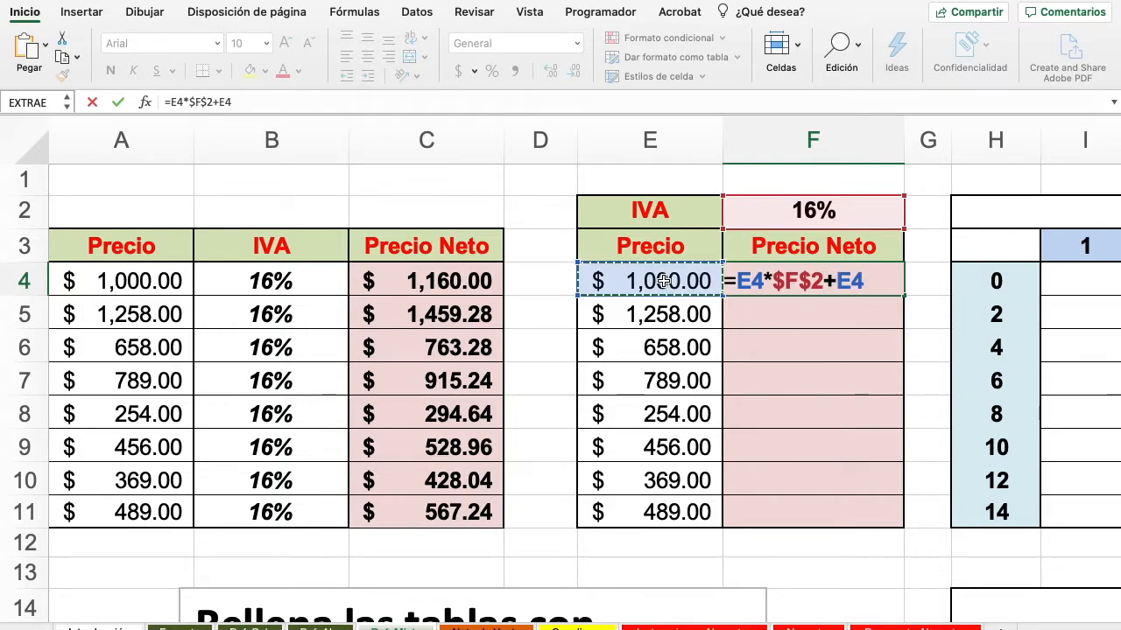
pyautogui.press('Return')
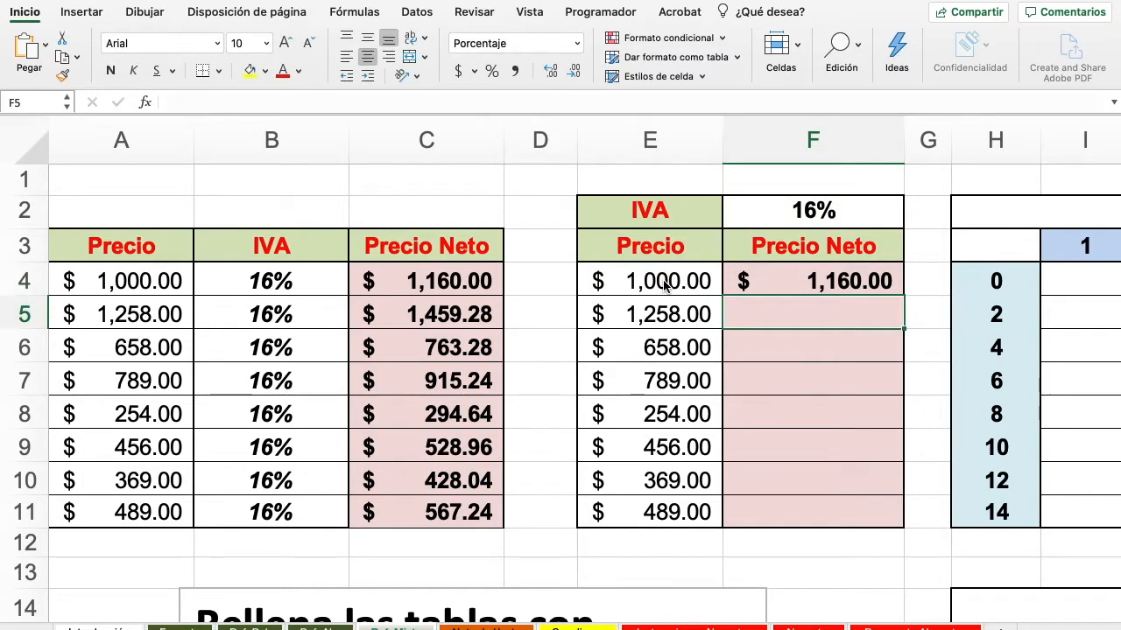
# Fill the net price formula from F4 down the second Precio Neto column to F11
pyautogui.click(860, 275)
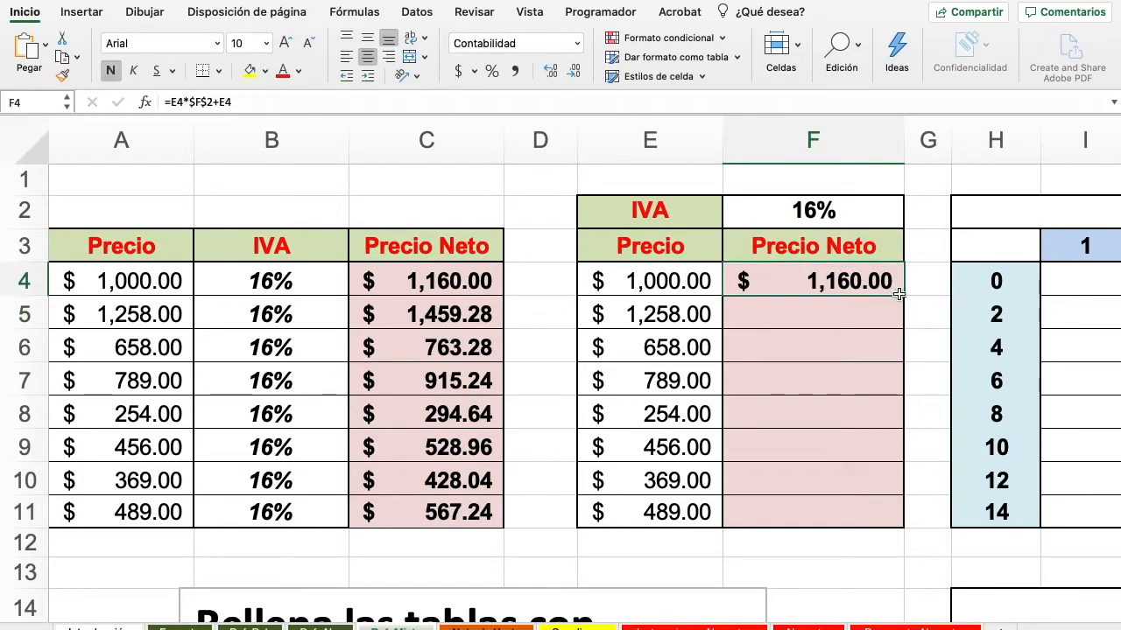
pyautogui.moveTo(901, 306); pyautogui.dragTo(814, 514)
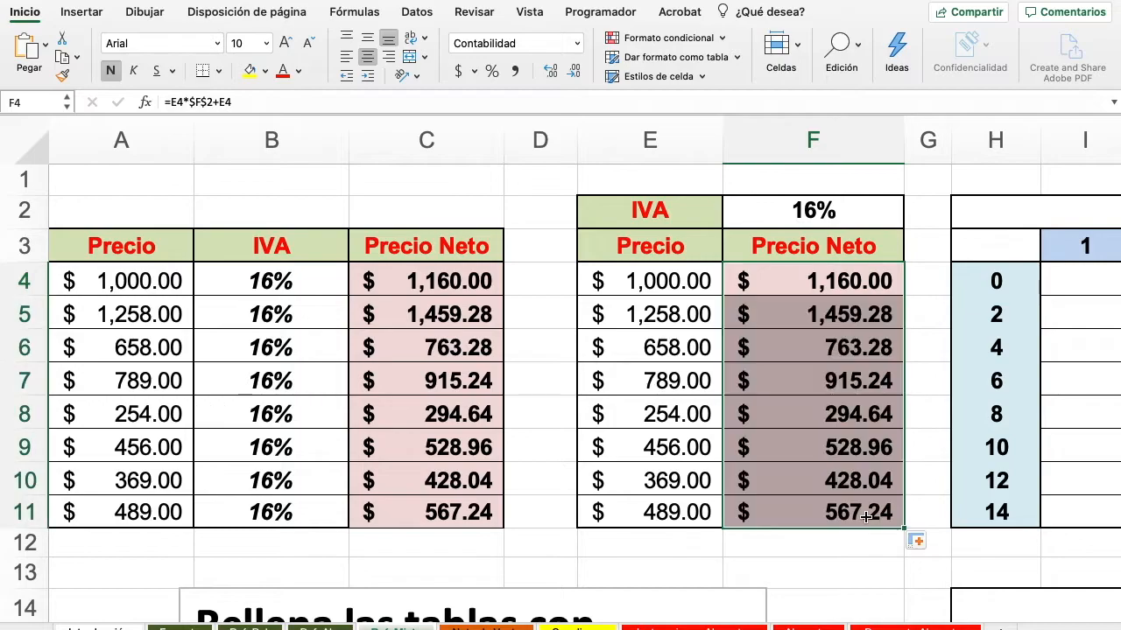
pyautogui.click(856, 448)
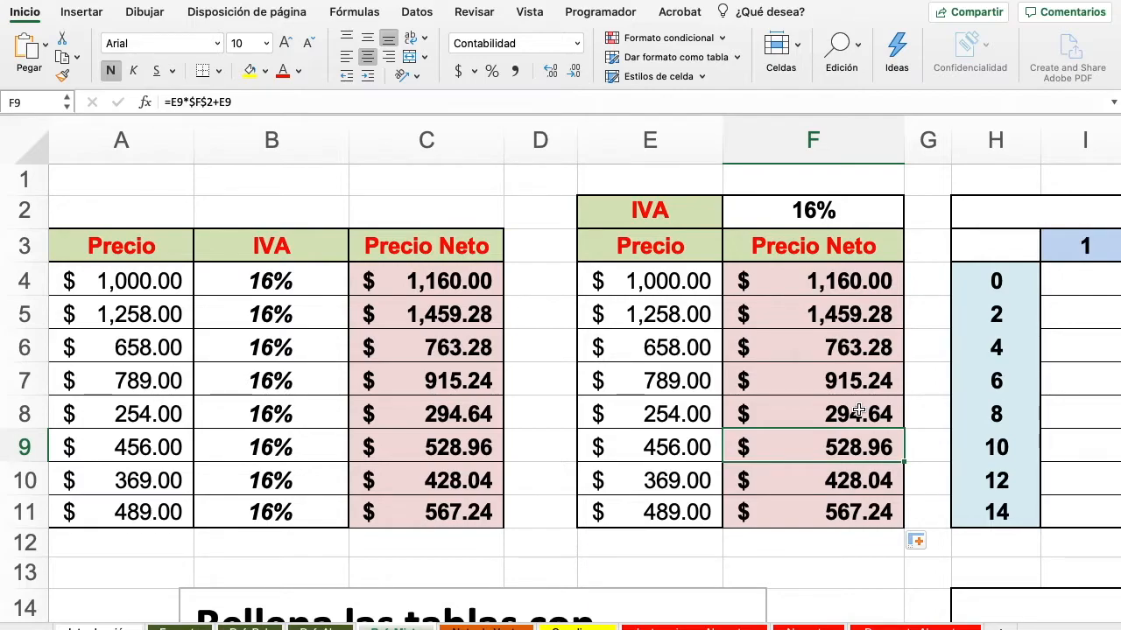
# Enter the mixed reference formula =$H4+I$3 in cell I4 of the Tabla de Sumas
pyautogui.scroll(-1, 858, 411)
pyautogui.hscroll(8, 858, 411)
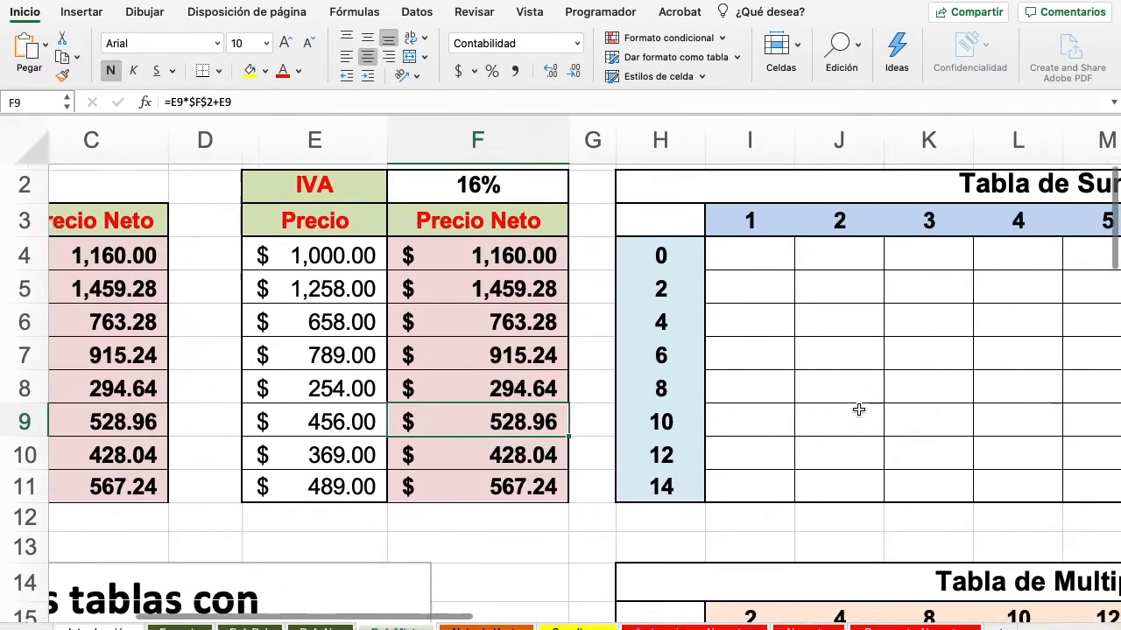
pyautogui.scroll(1, 858, 410)
pyautogui.hscroll(10, 858, 409)
pyautogui.hscroll(2, 859, 409)
pyautogui.hscroll(-4, 859, 410)
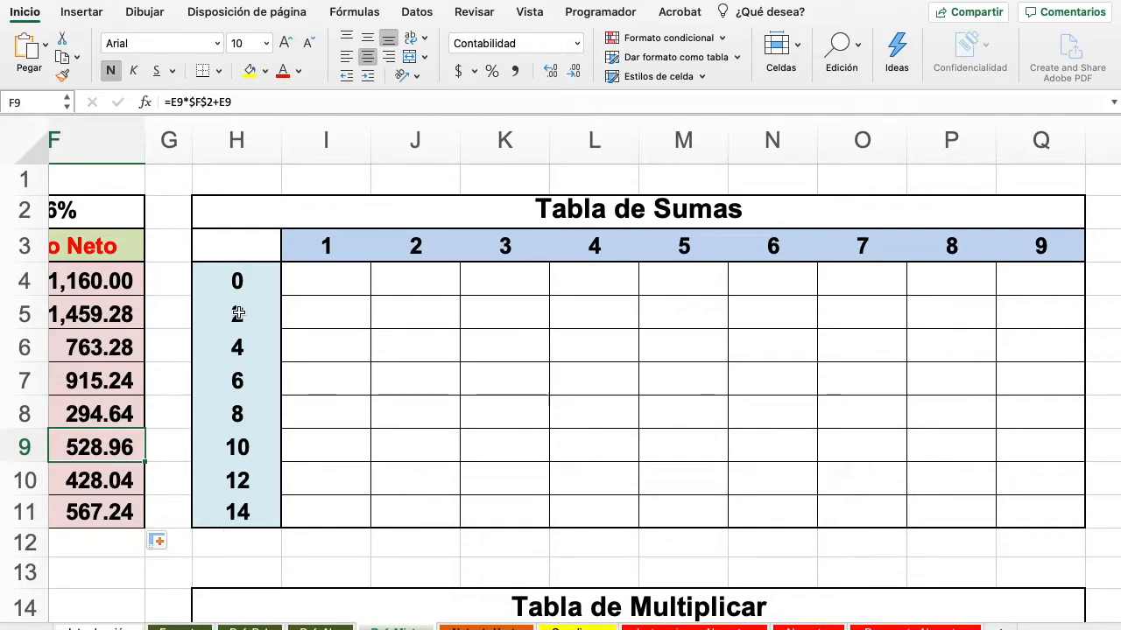
pyautogui.click(336, 283)
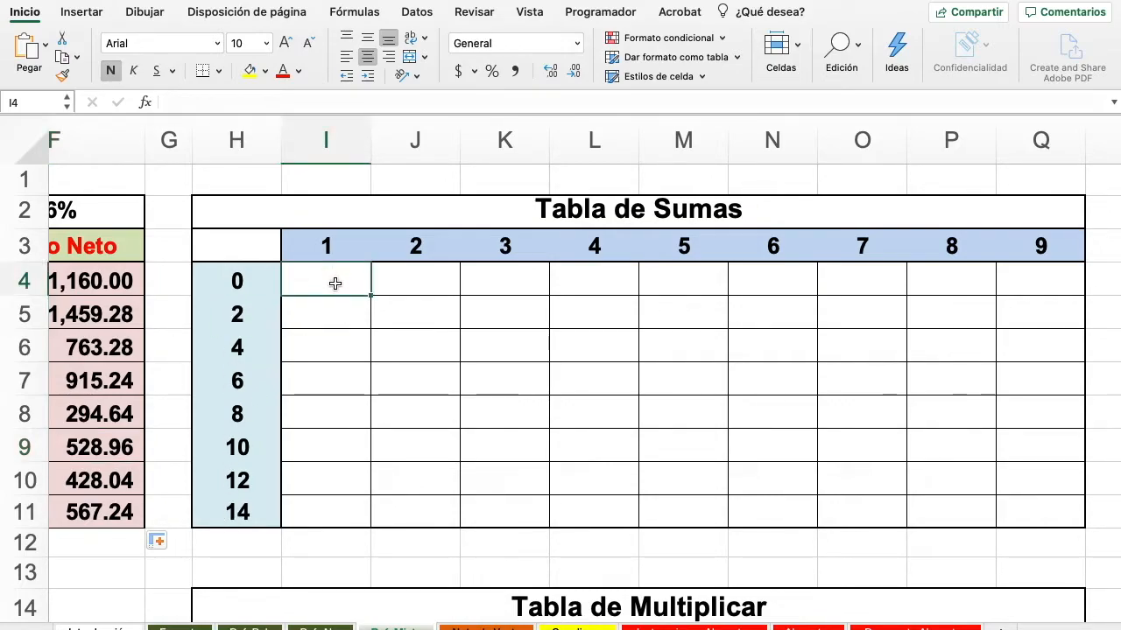
pyautogui.write('=$')
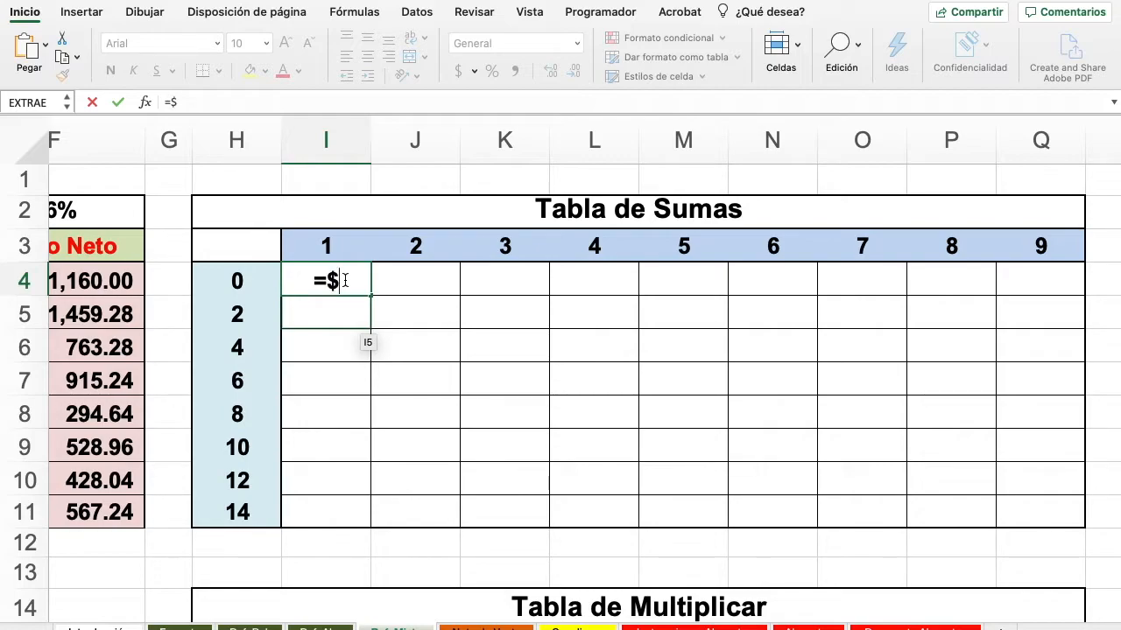
pyautogui.write('H')
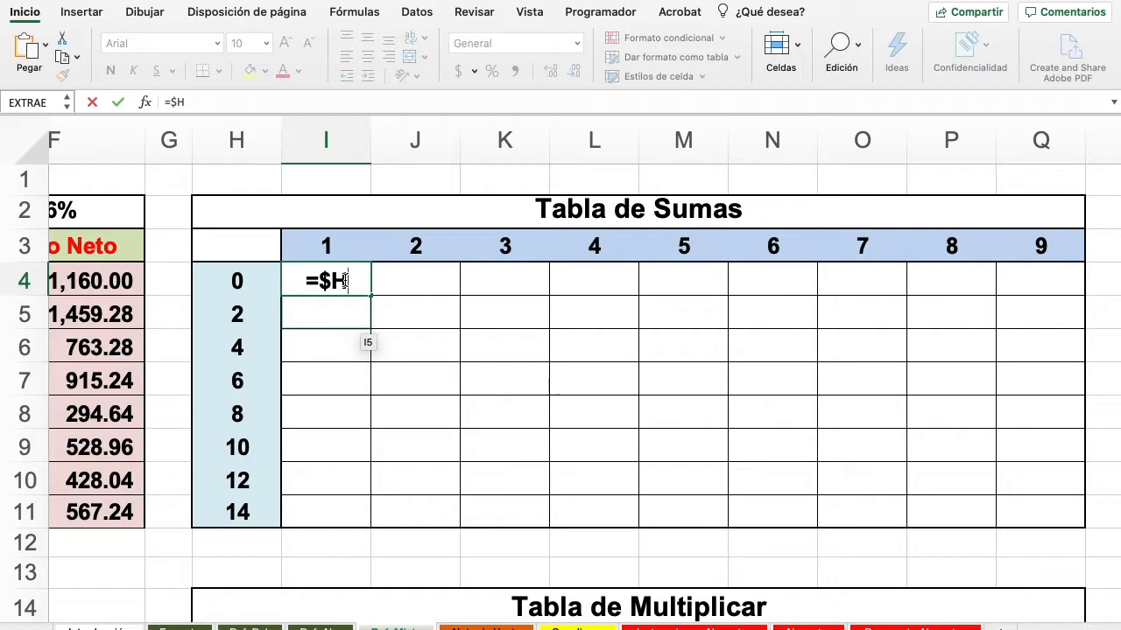
pyautogui.write('4')
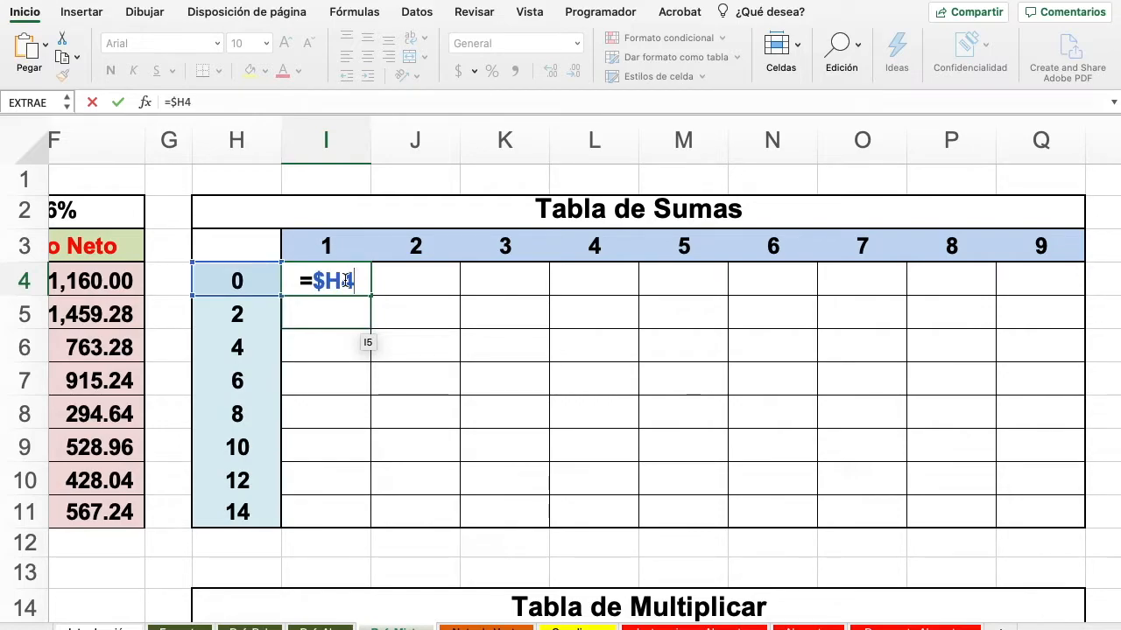
pyautogui.write('+')
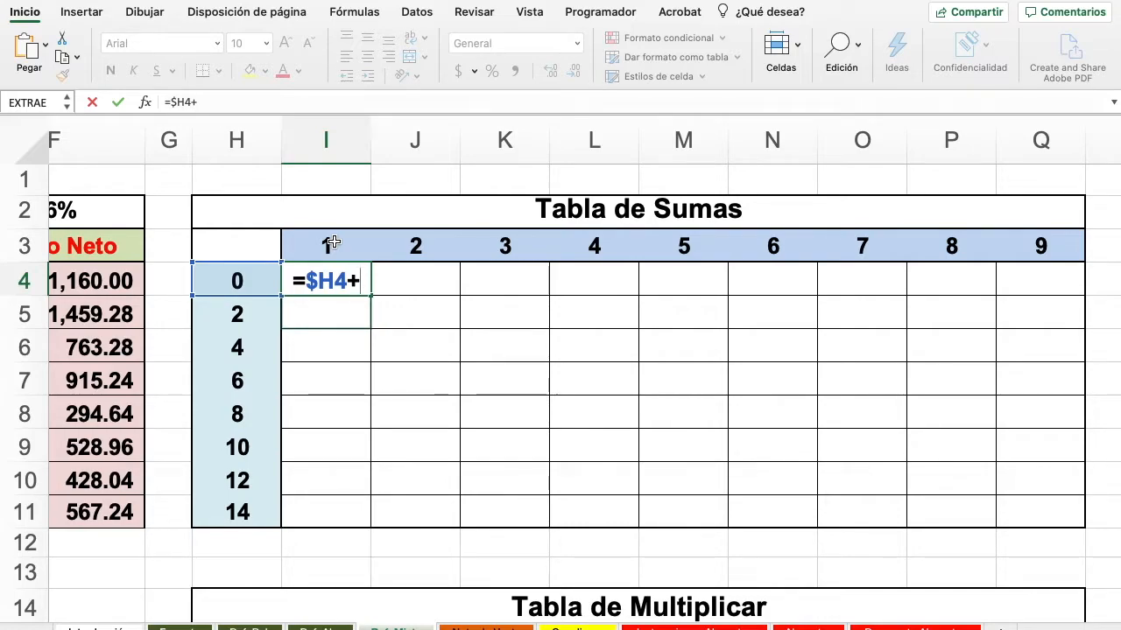
pyautogui.write('I')
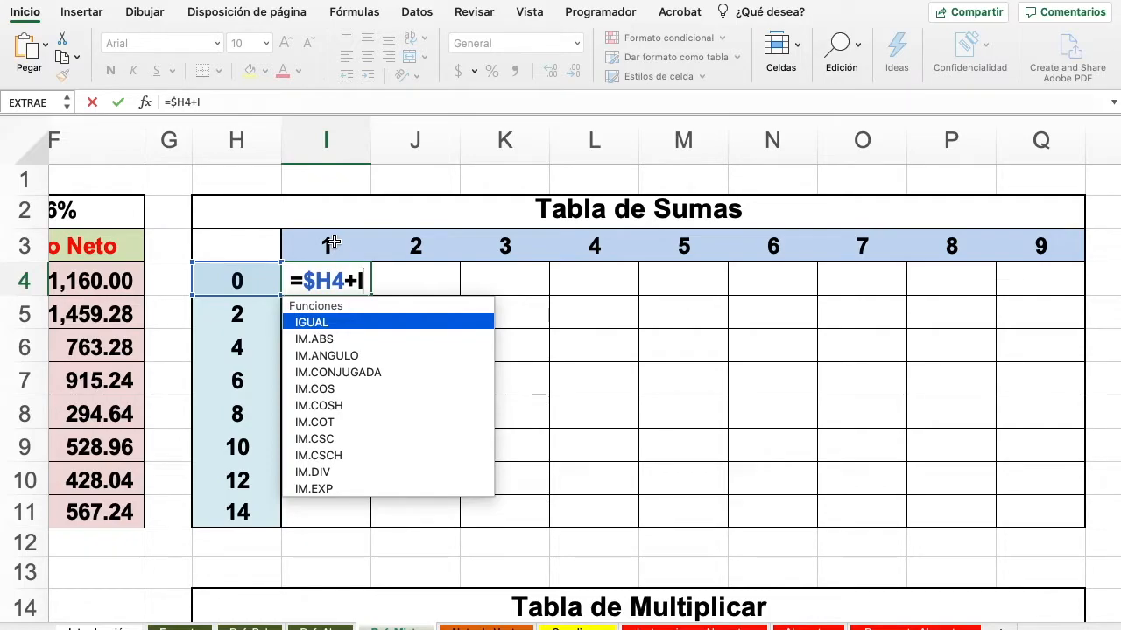
pyautogui.write('$3')
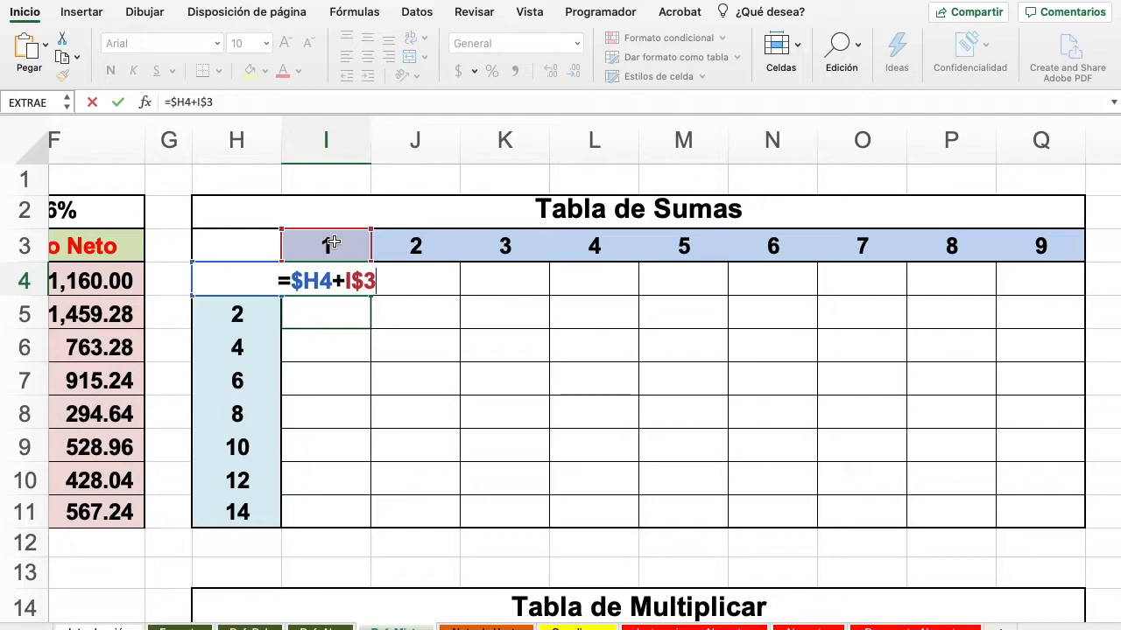
pyautogui.press('Return')
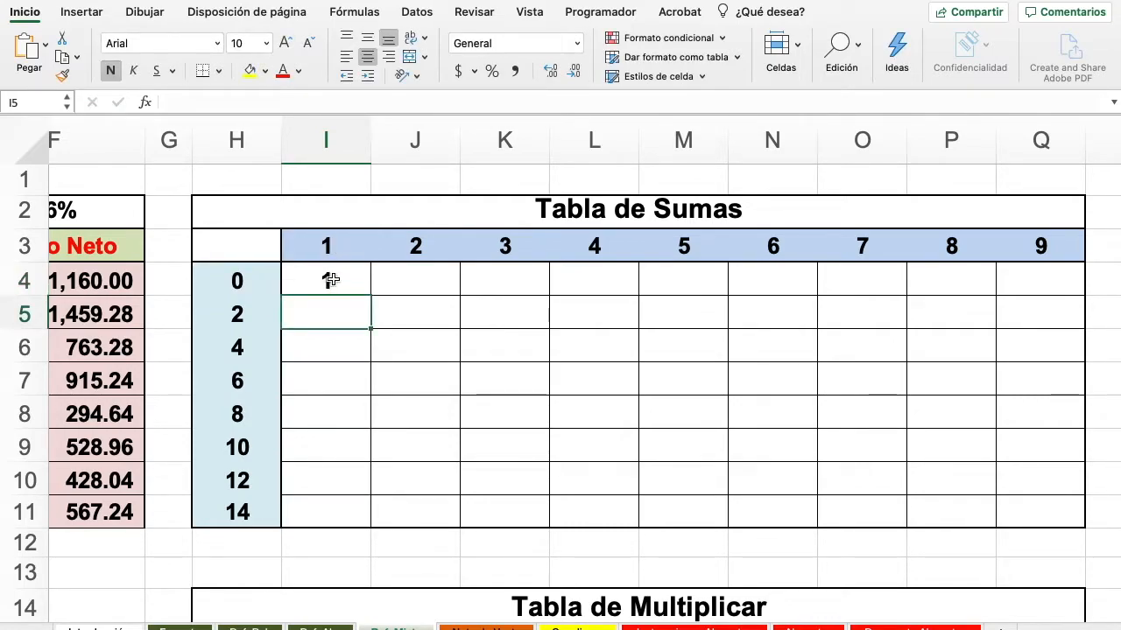
# Fill the sum formula from I4 across row 4 to Q4 and extend that row down to row 11
pyautogui.click(330, 280)
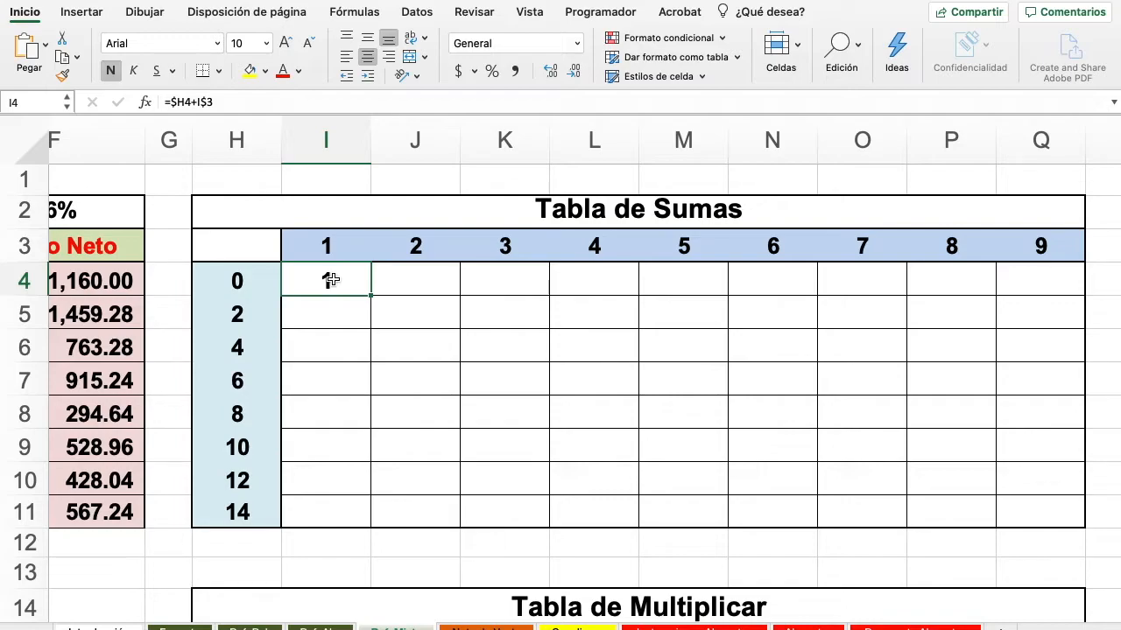
pyautogui.moveTo(370, 296); pyautogui.dragTo(1056, 290)
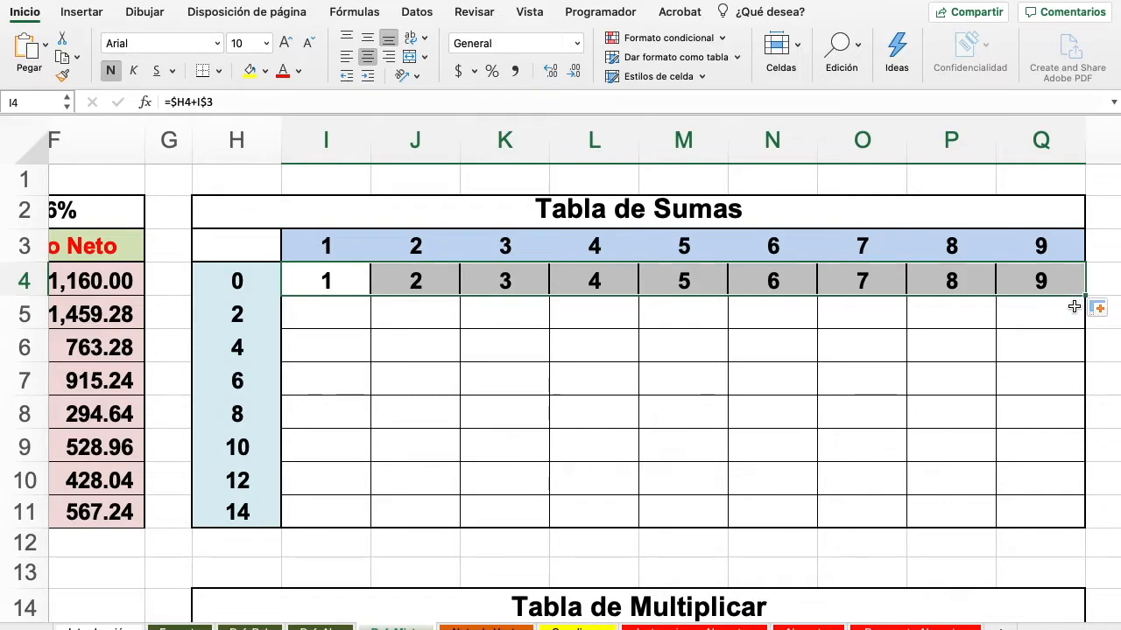
pyautogui.click(1072, 308)
pyautogui.moveTo(331, 283); pyautogui.dragTo(1063, 280)
pyautogui.moveTo(1086, 296)
pyautogui.mouseDown()
pyautogui.moveTo(1074, 380)
pyautogui.moveTo(1074, 294)
pyautogui.mouseUp()
pyautogui.scroll(-3, 1064, 321)
pyautogui.hscroll(-1, 1074, 278)
pyautogui.hscroll(2, 1071, 298)
pyautogui.moveTo(1042, 267); pyautogui.dragTo(1040, 461)
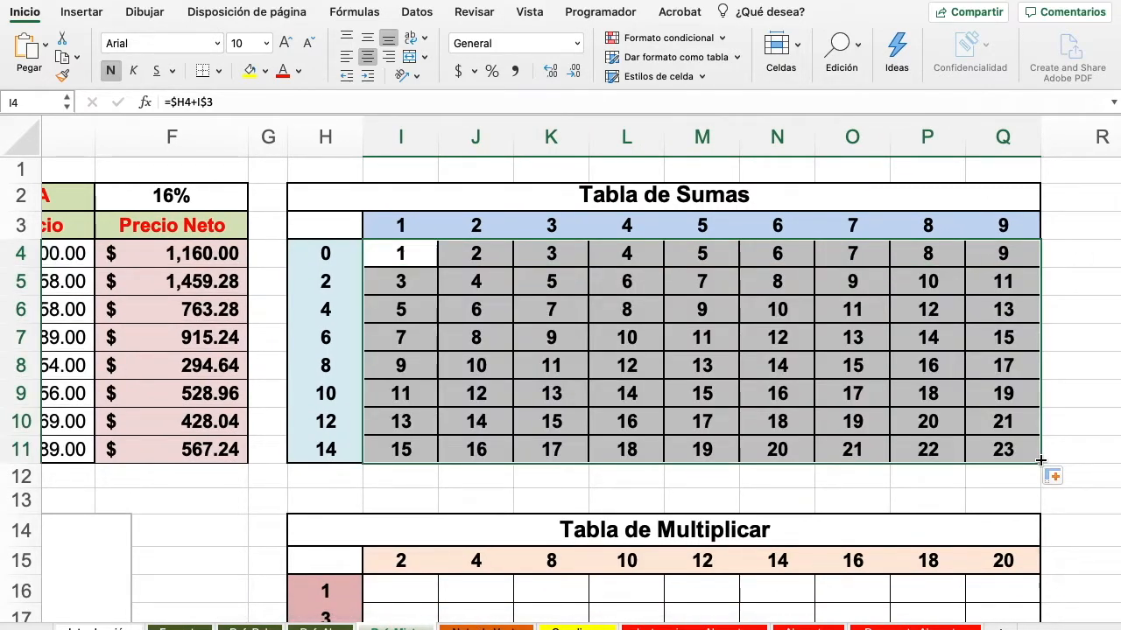
pyautogui.click(984, 451)
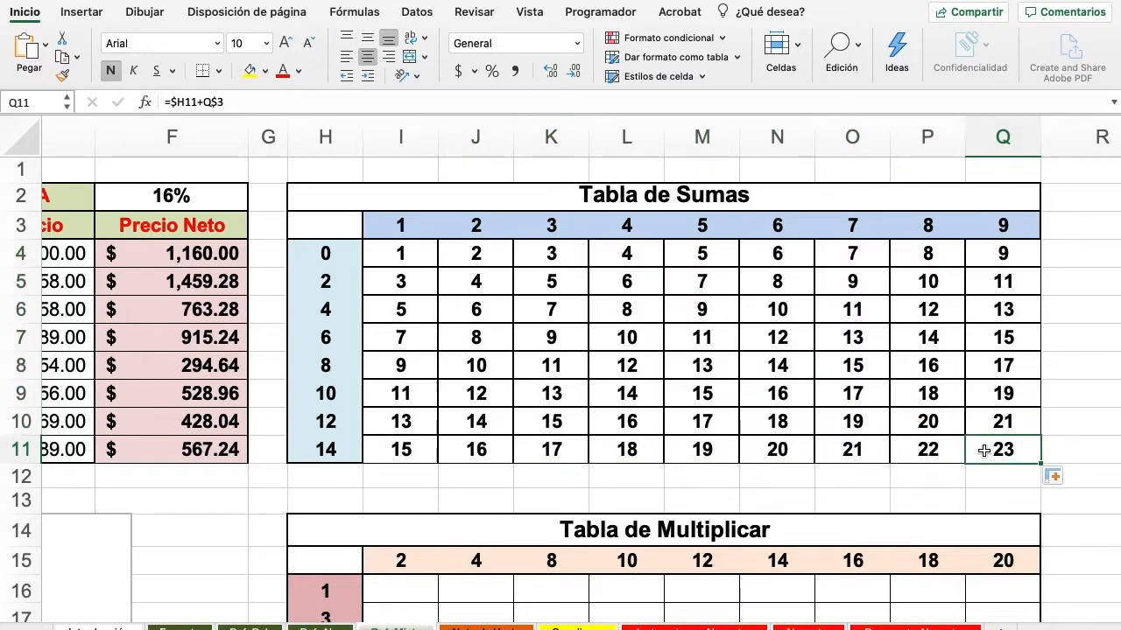
# Undo the downward and across fills in the Tabla de Sumas, keeping only the formula in I4
pyautogui.press('cmd+z')
pyautogui.scroll(3, 987, 456)
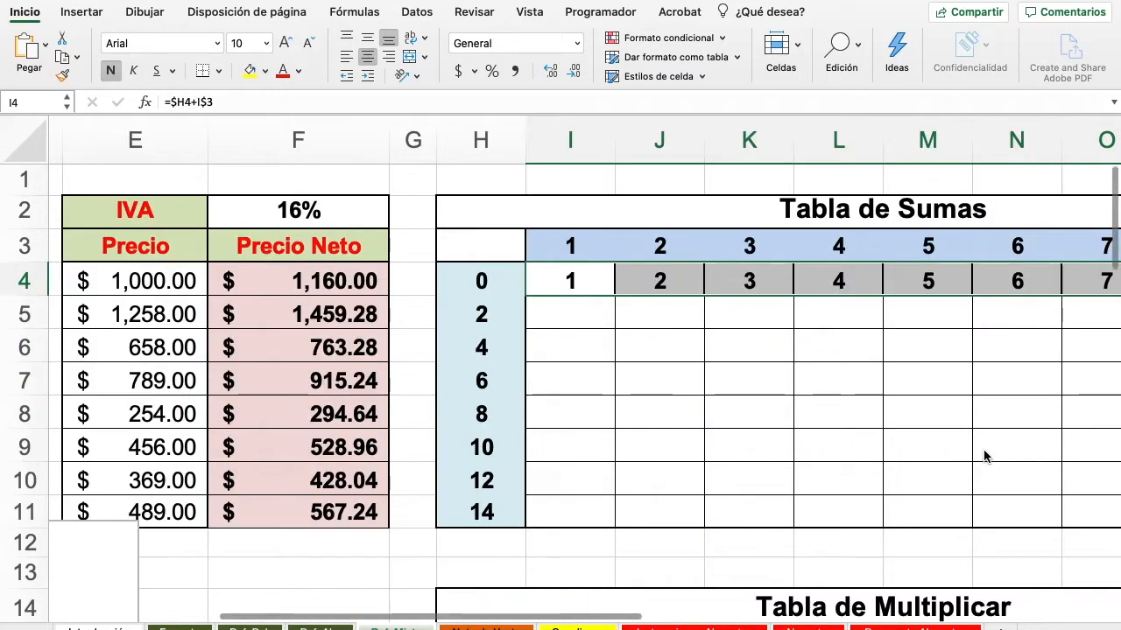
pyautogui.press('cmd+z')
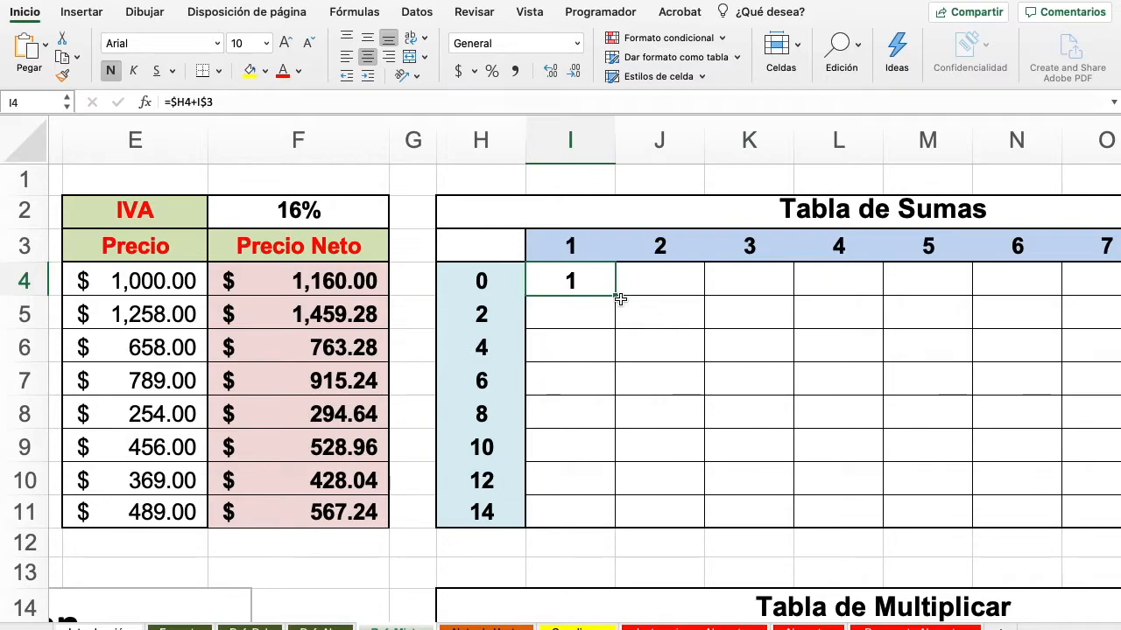
# Fill the whole Tabla de Sumas range I4:Q11 with the sum formula from I4
pyautogui.moveTo(616, 296); pyautogui.dragTo(976, 496)
pyautogui.click(901, 518)
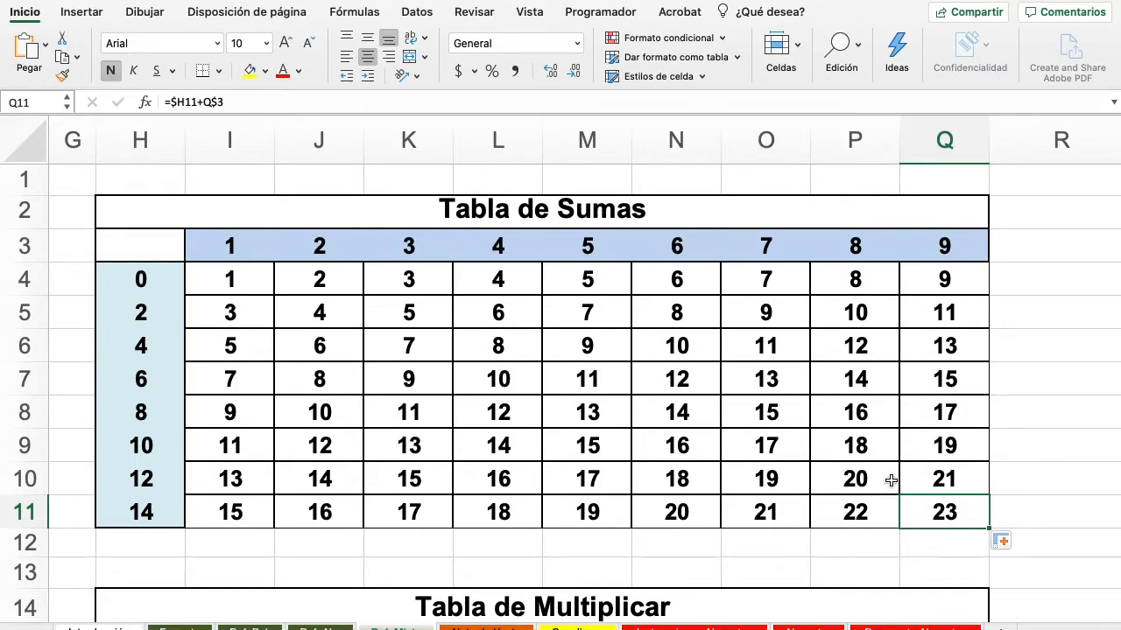
# Enter the mixed reference formula =$H16*I$15 in cell I16 of the Tabla de Multiplicar
pyautogui.scroll(-4, 810, 408)
pyautogui.scroll(-5, 812, 411)
pyautogui.hscroll(-2, 811, 412)
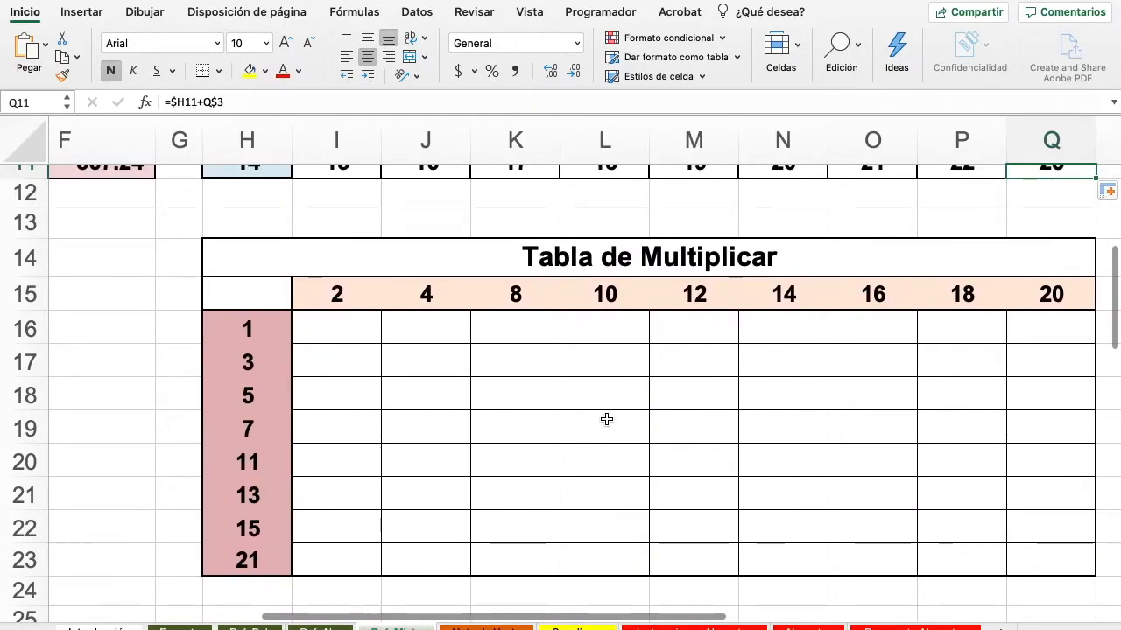
pyautogui.scroll(1, 605, 420)
pyautogui.hscroll(1, 605, 420)
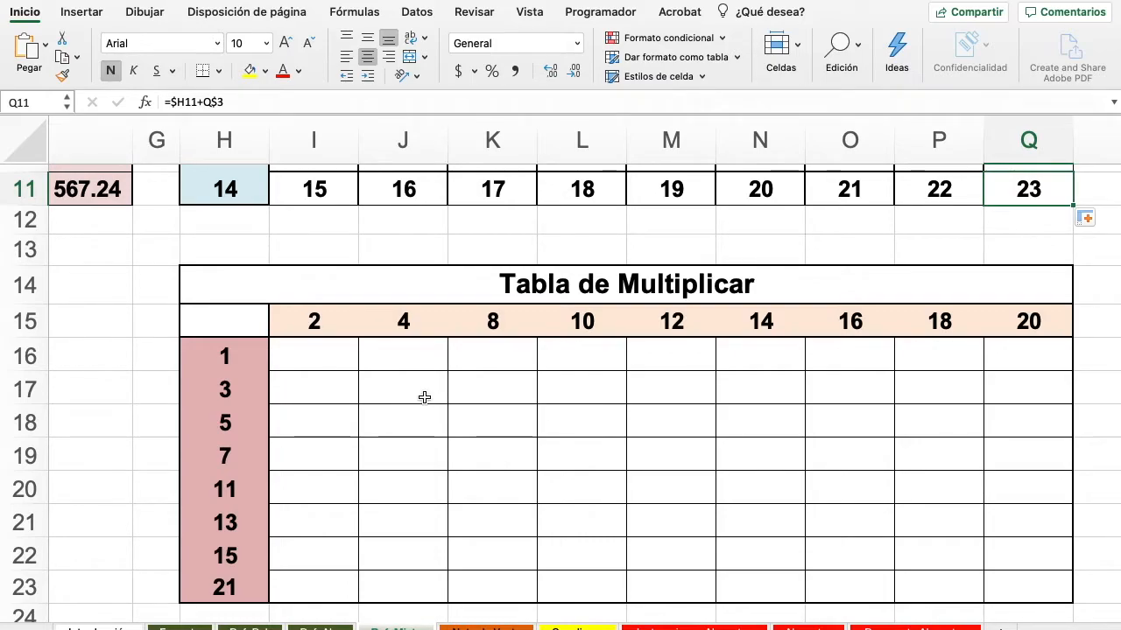
pyautogui.scroll(-1, 425, 395)
pyautogui.hscroll(1, 425, 395)
pyautogui.click(289, 328)
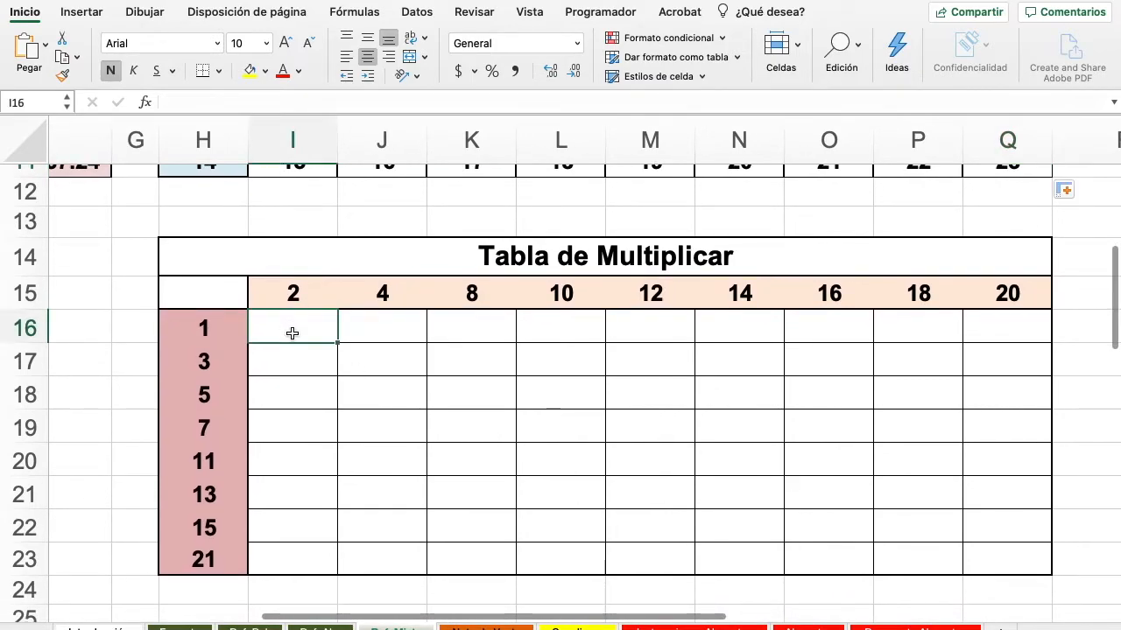
pyautogui.write('=')
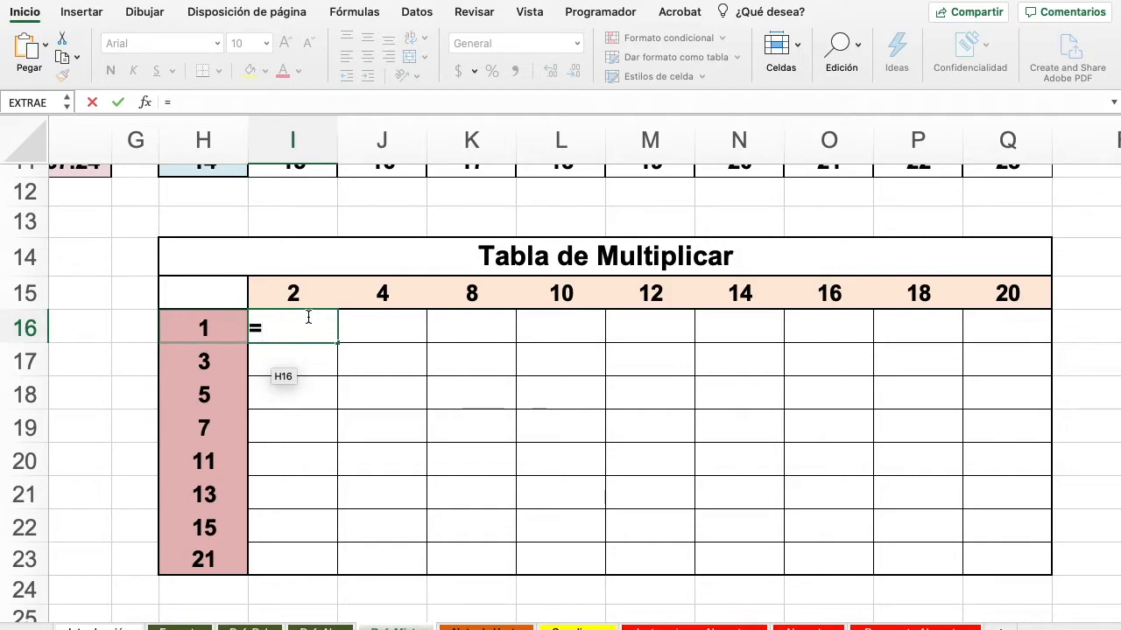
pyautogui.write('$H16*')
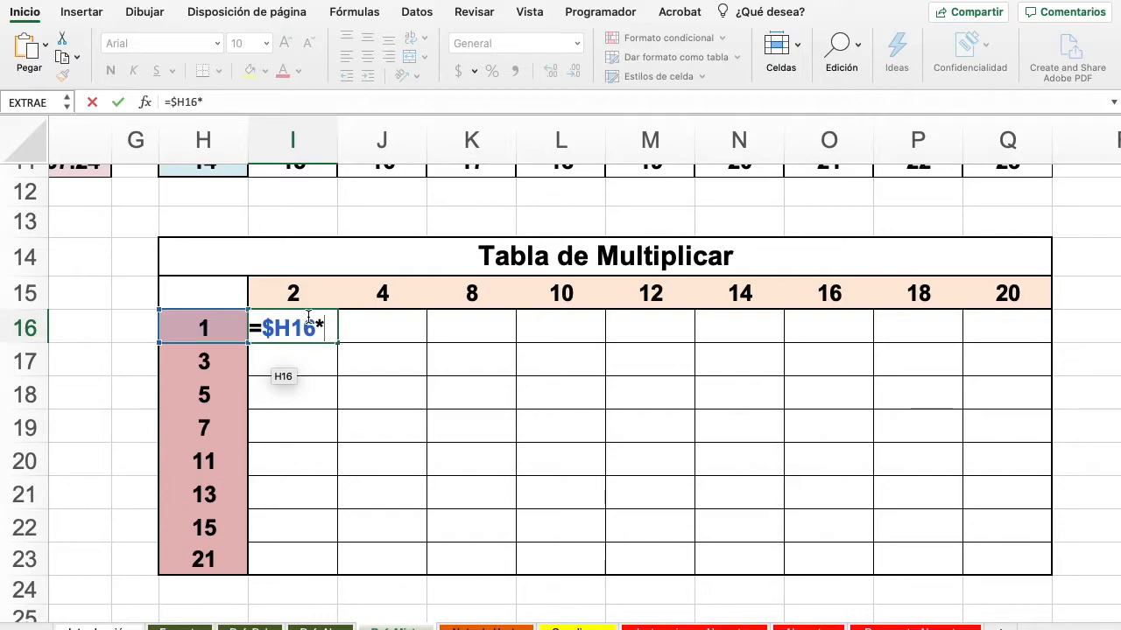
pyautogui.write('I')
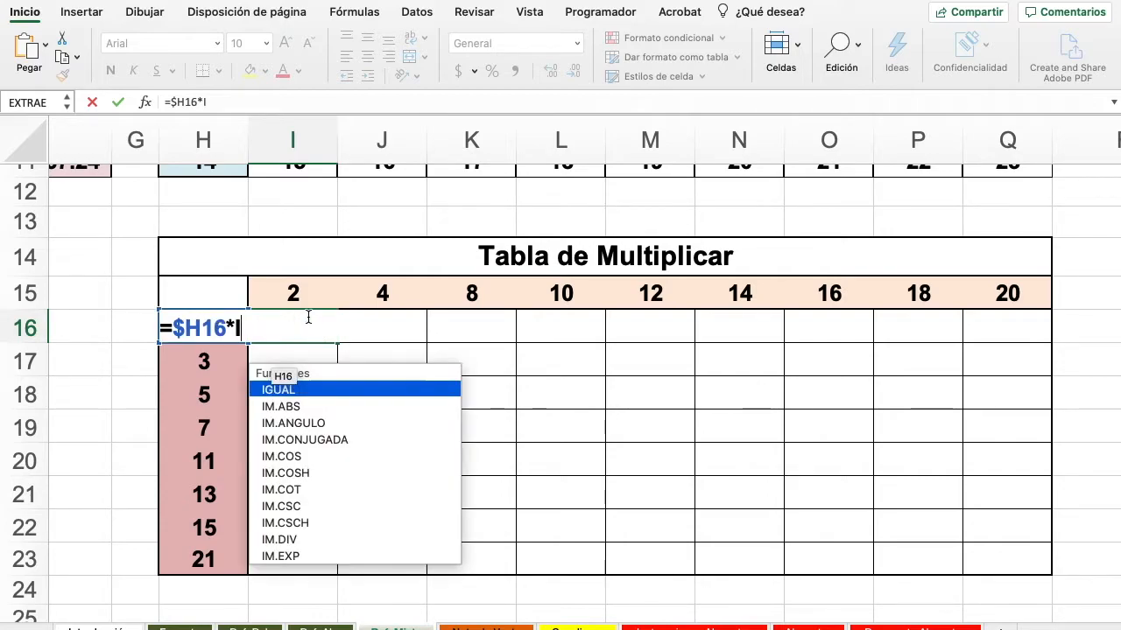
pyautogui.write('$15')
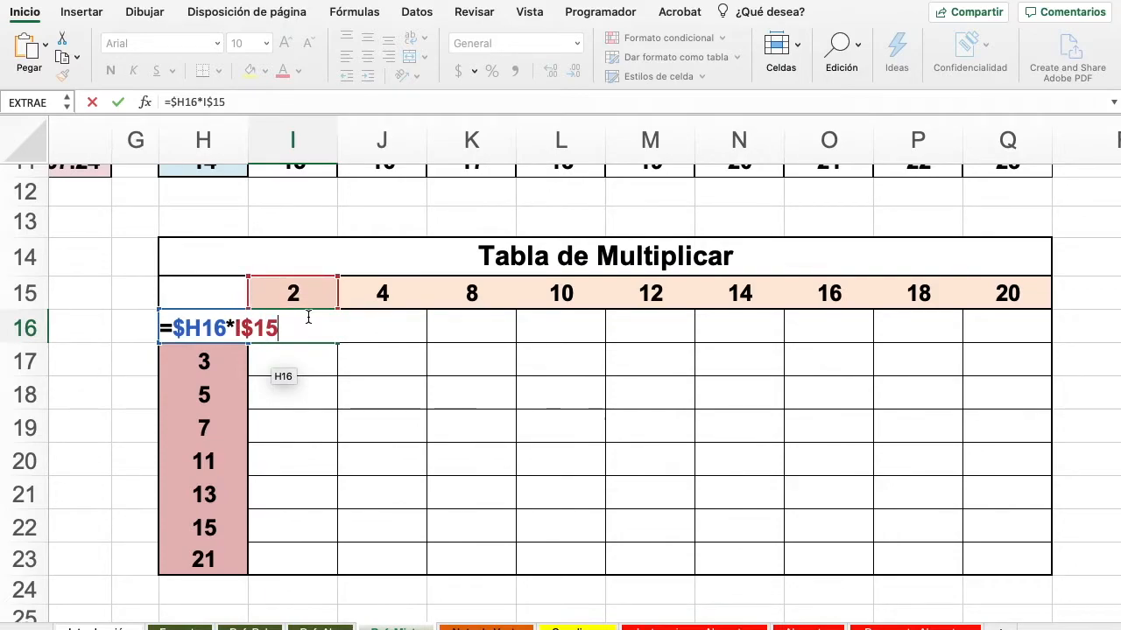
pyautogui.press('Return')
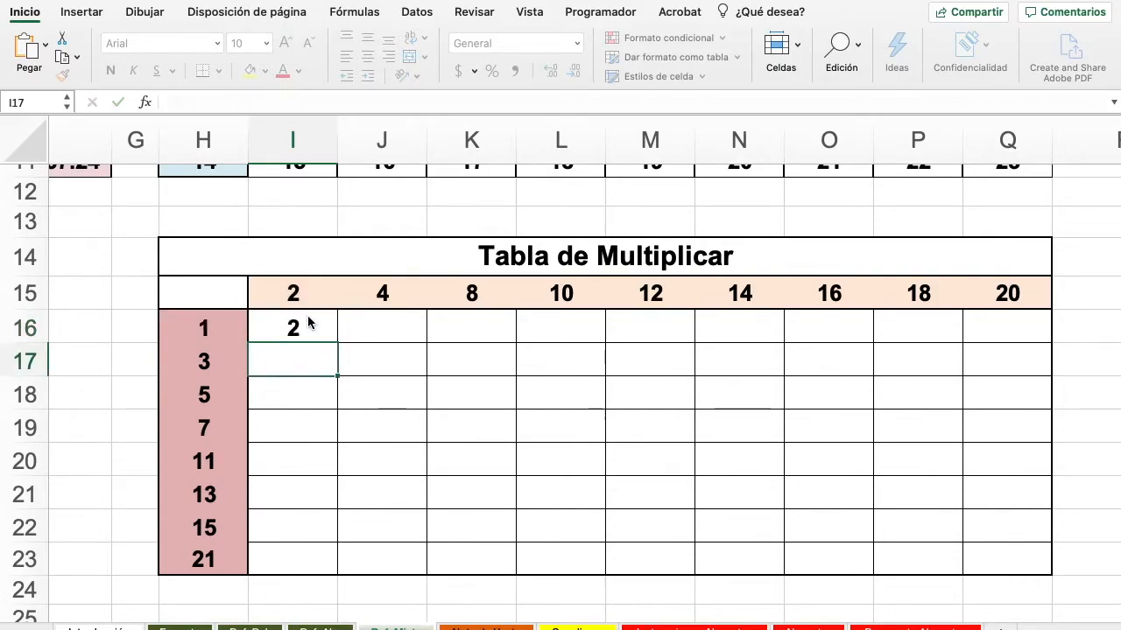
# Fill the multiplication formula from I16 across row 16 to Q16 and extend that row down to row 23
pyautogui.click(304, 321)
pyautogui.moveTo(334, 340); pyautogui.dragTo(1032, 332)
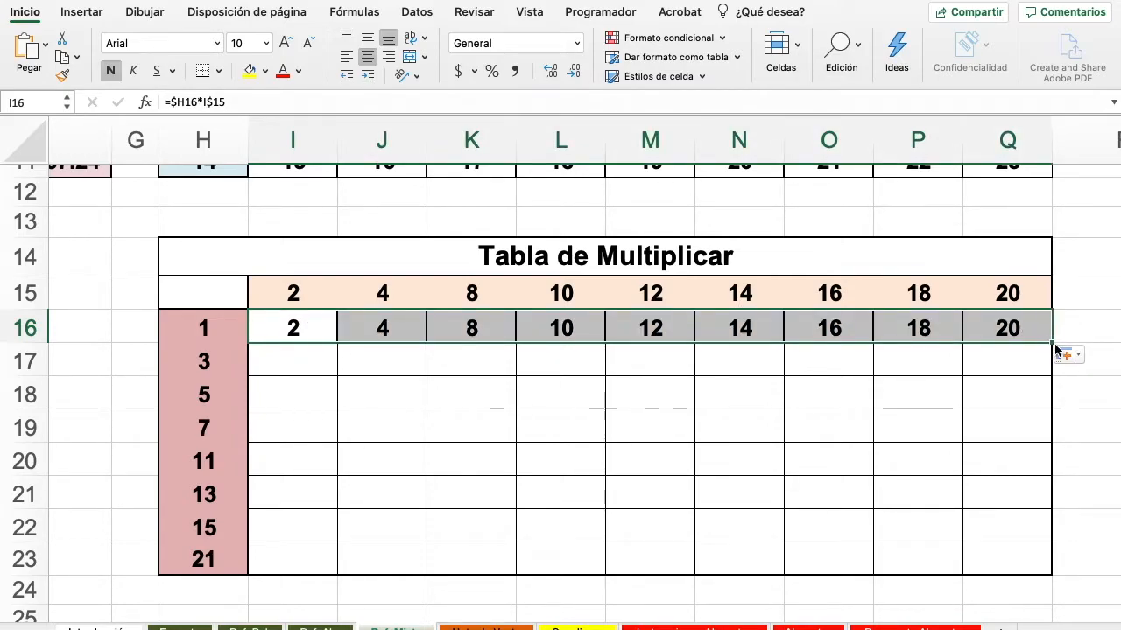
pyautogui.moveTo(1051, 341); pyautogui.dragTo(1045, 520)
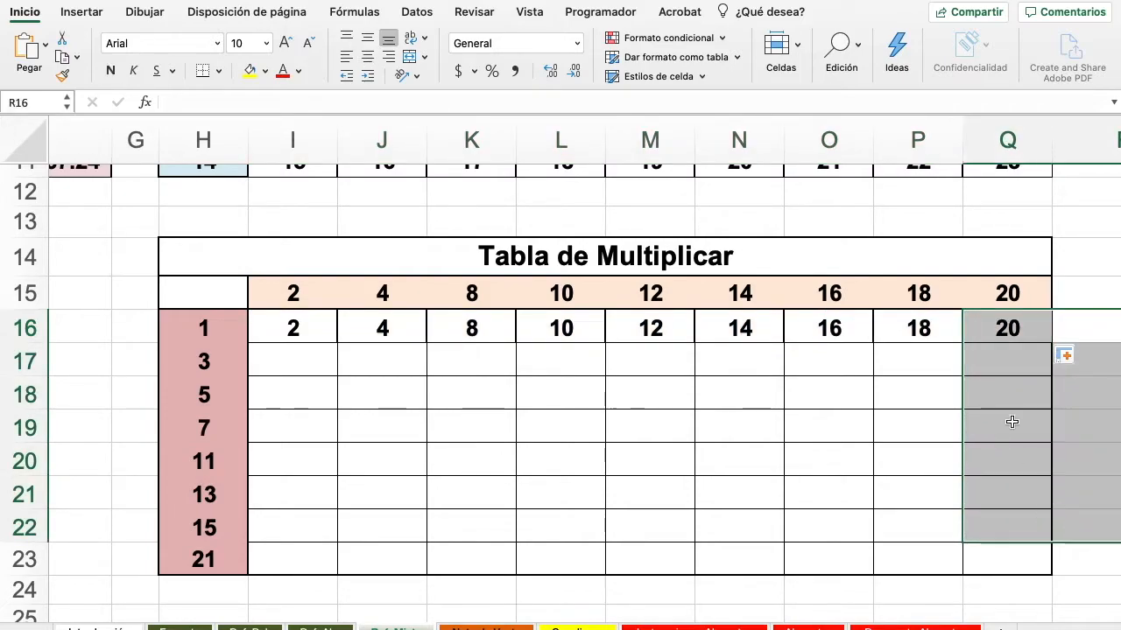
pyautogui.click(298, 335)
pyautogui.moveTo(300, 337); pyautogui.dragTo(1047, 332)
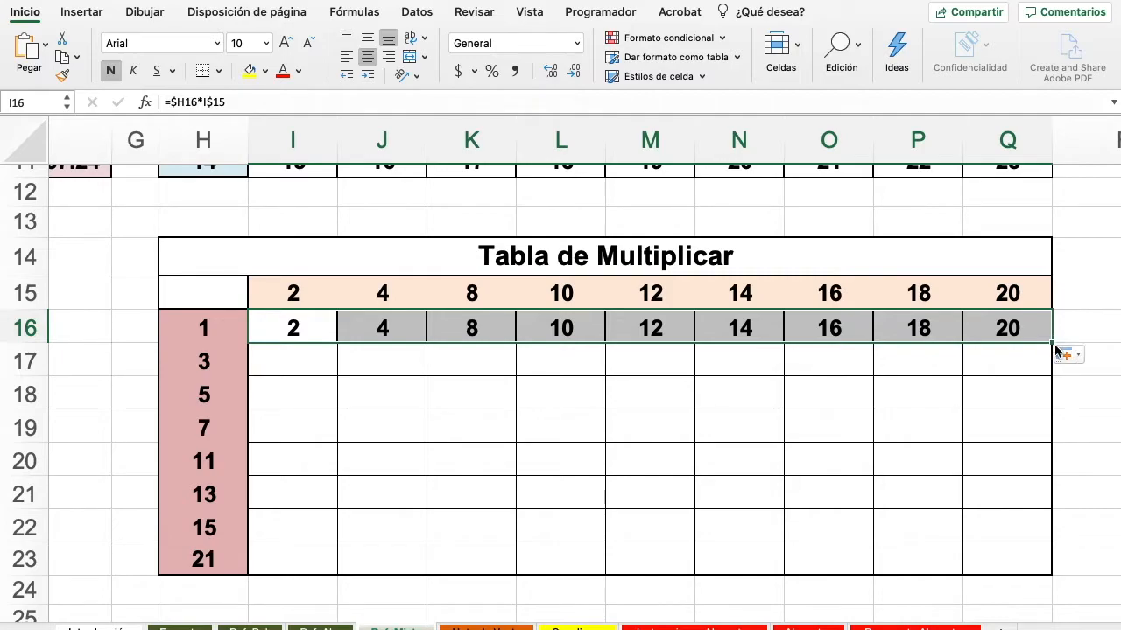
pyautogui.click(1058, 351)
pyautogui.moveTo(324, 348)
pyautogui.moveTo(303, 337); pyautogui.dragTo(1044, 338)
pyautogui.scroll(-4, 1054, 340)
pyautogui.moveTo(1089, 349); pyautogui.dragTo(1090, 538)
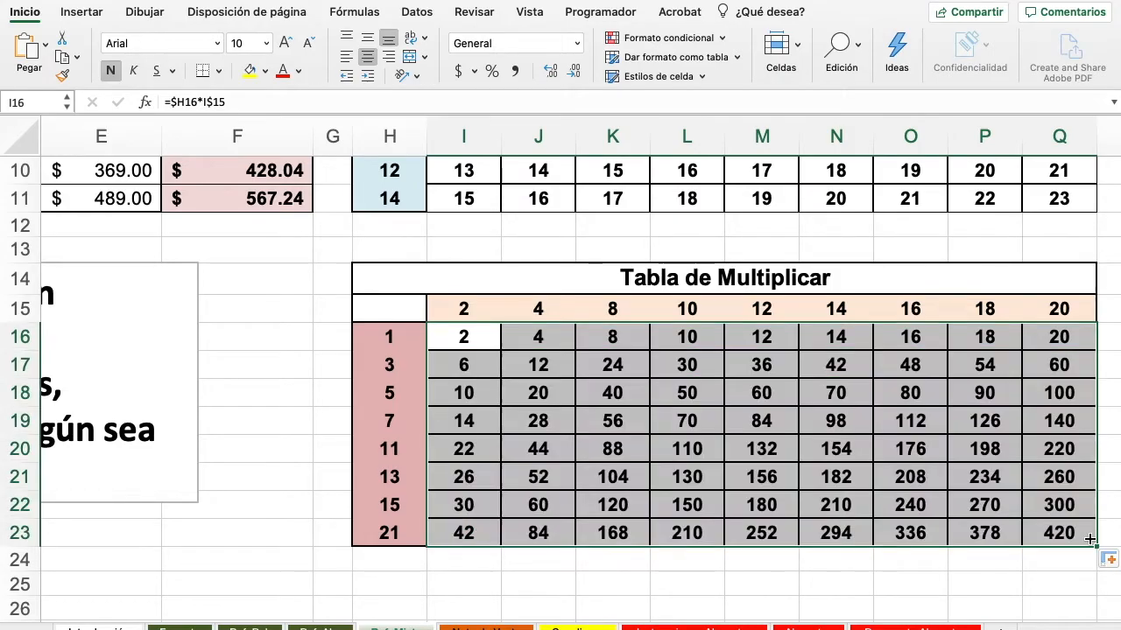
pyautogui.click(973, 465)
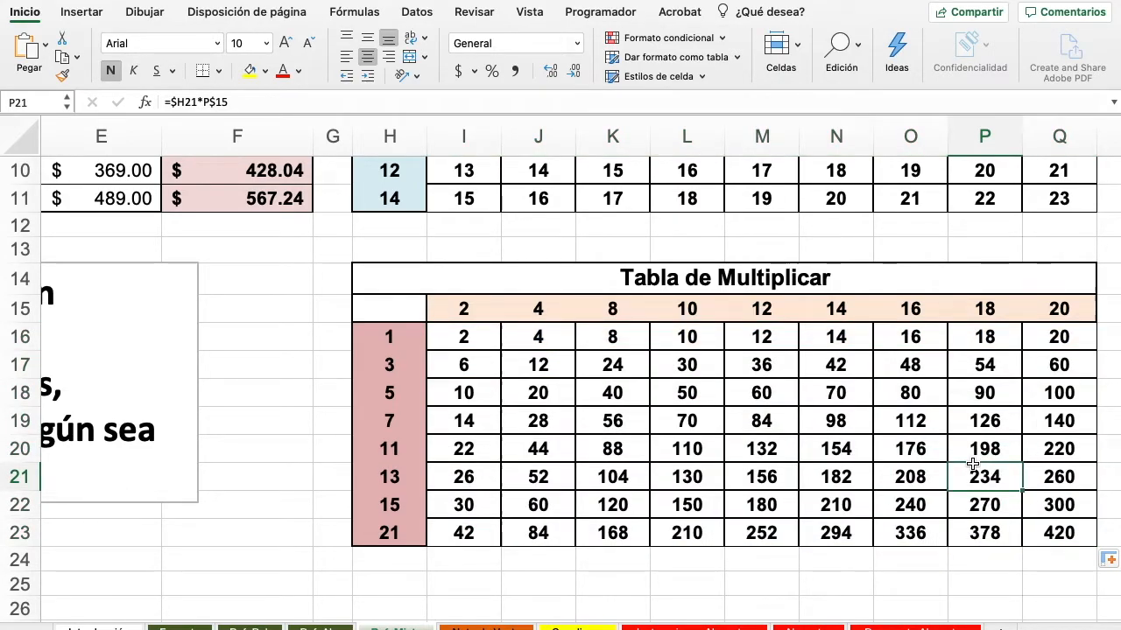
# Switch to the orange Nota de Venta sheet and review its product table, cell notes and instructions
pyautogui.scroll(-5, 973, 465)
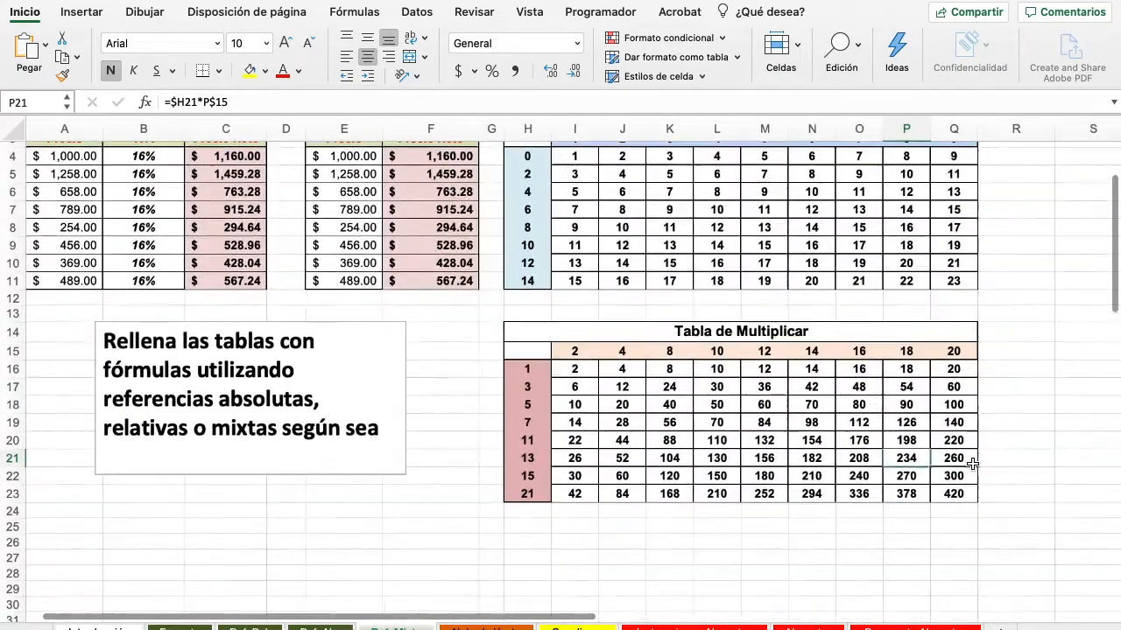
pyautogui.scroll(1, 816, 300)
pyautogui.scroll(2, 815, 300)
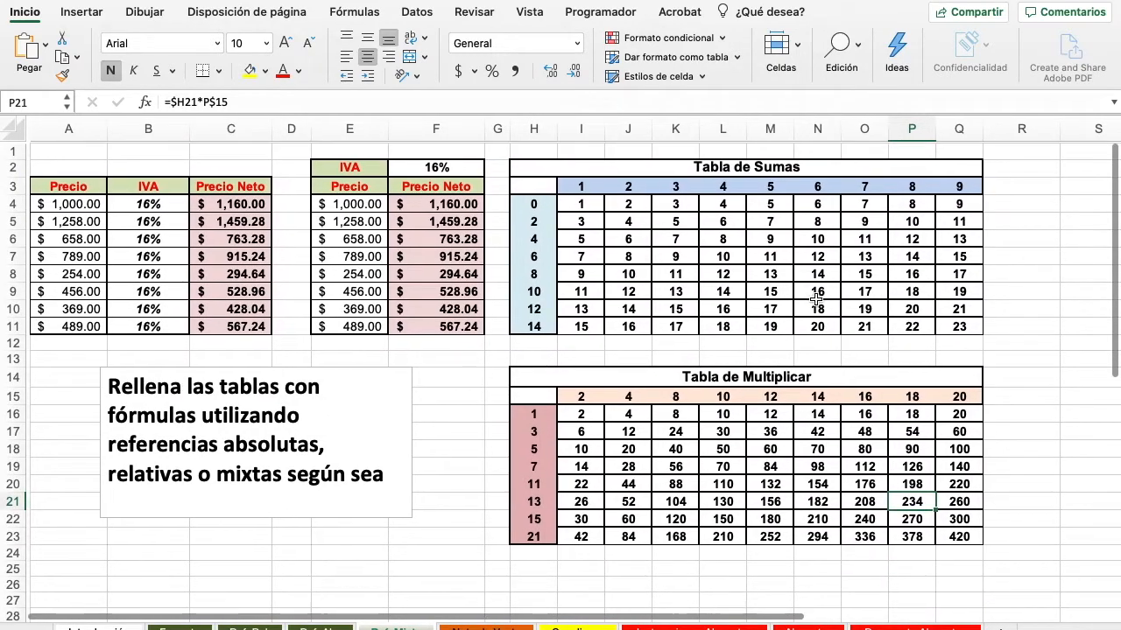
pyautogui.scroll(-2, 815, 299)
pyautogui.scroll(-1, 815, 299)
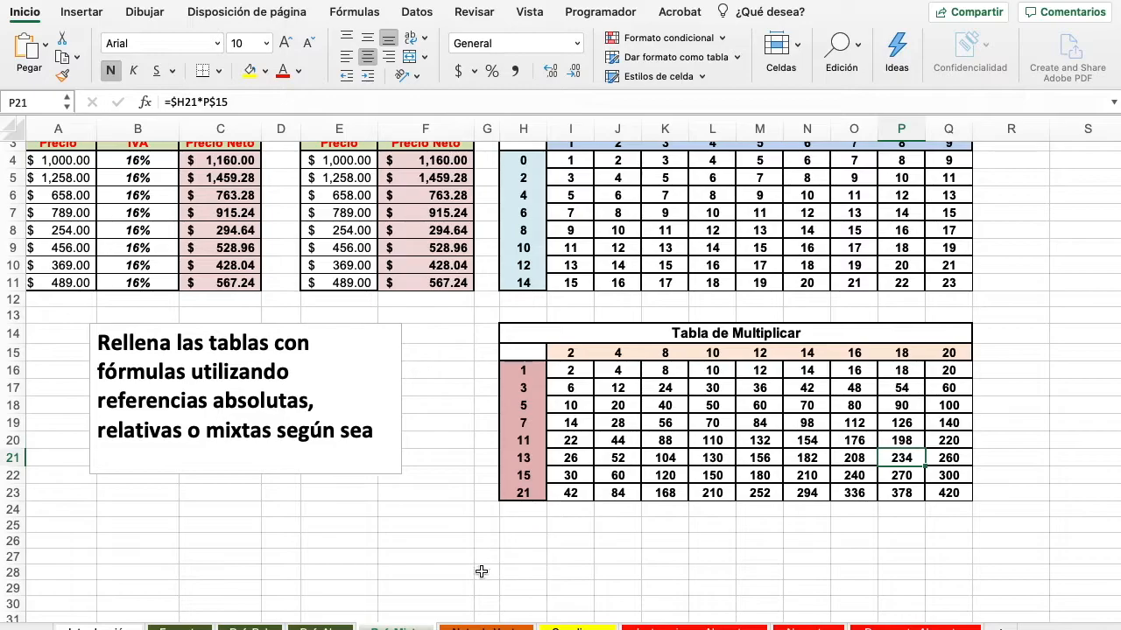
pyautogui.click(486, 629)
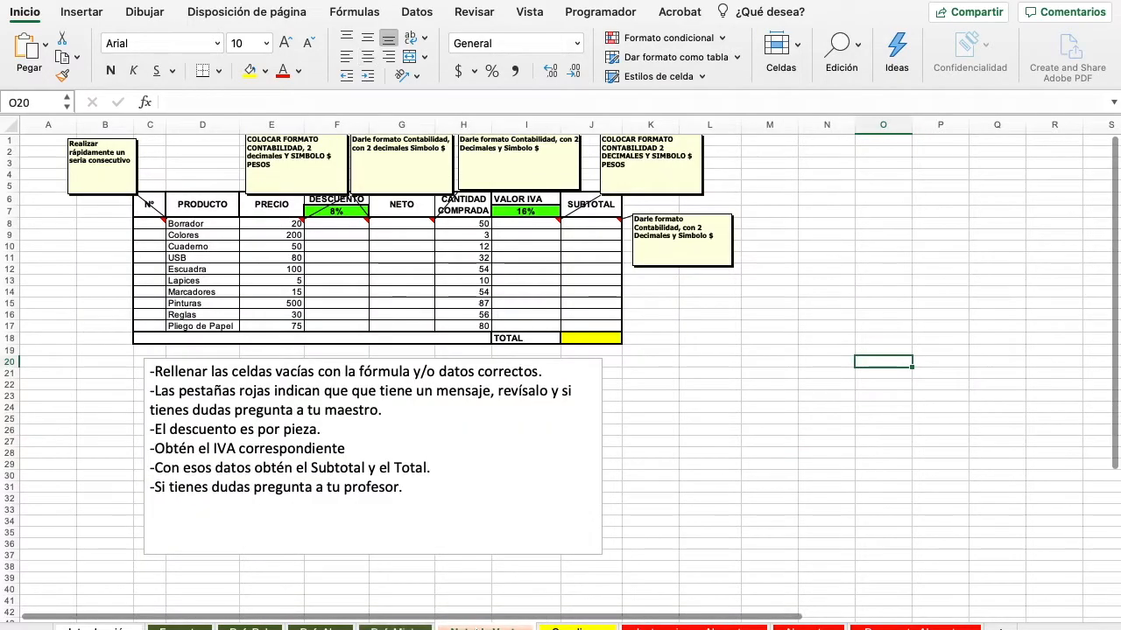
pyautogui.scroll(5, 534, 342)
pyautogui.scroll(-5, 534, 341)
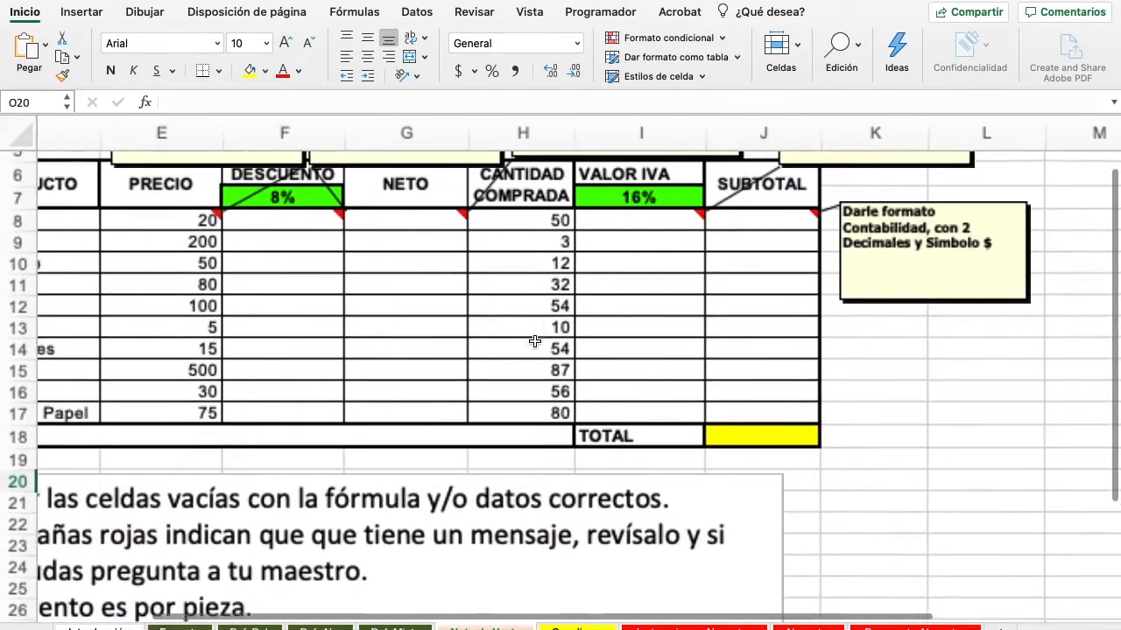
pyautogui.hscroll(-3, 536, 347)
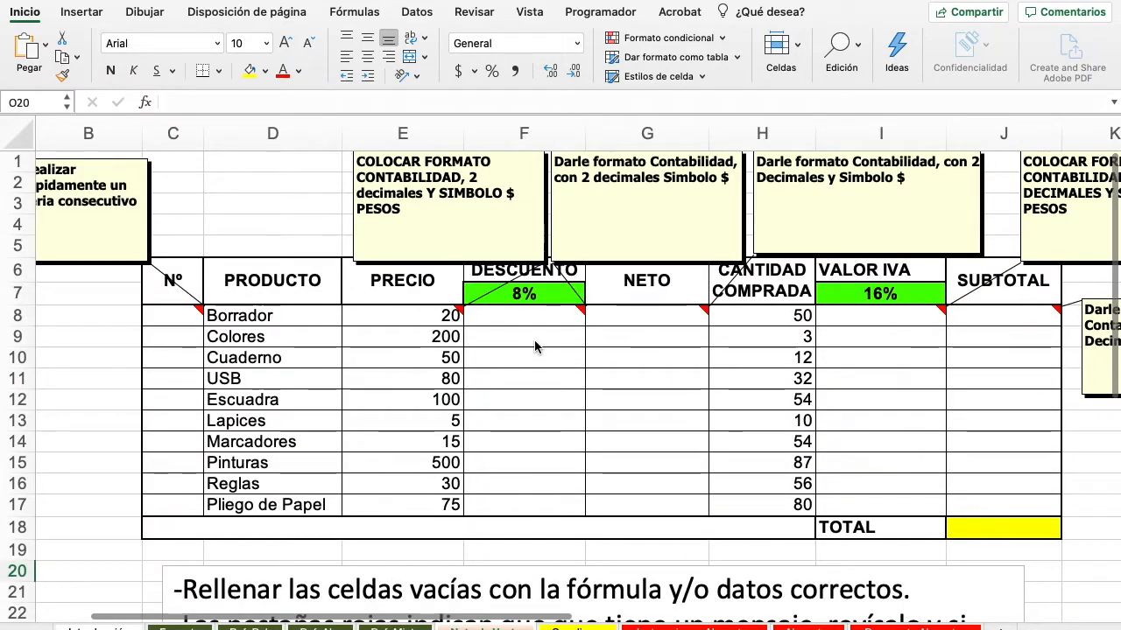
pyautogui.scroll(-5, 536, 347)
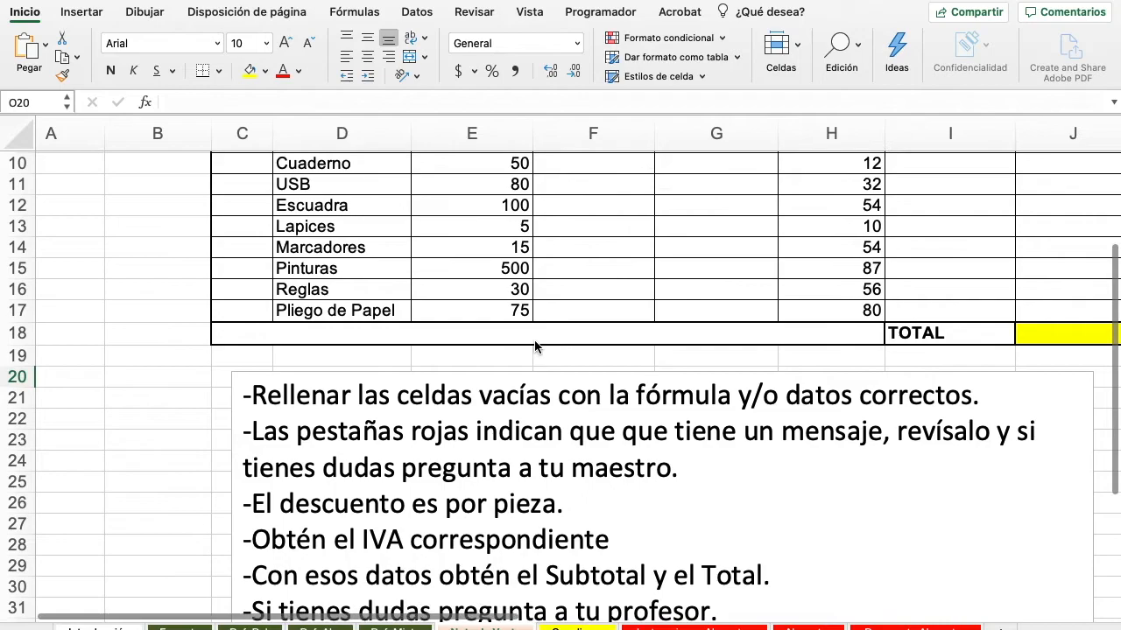
pyautogui.scroll(5, 536, 346)
pyautogui.hscroll(-1, 536, 346)
pyautogui.hscroll(1, 536, 346)
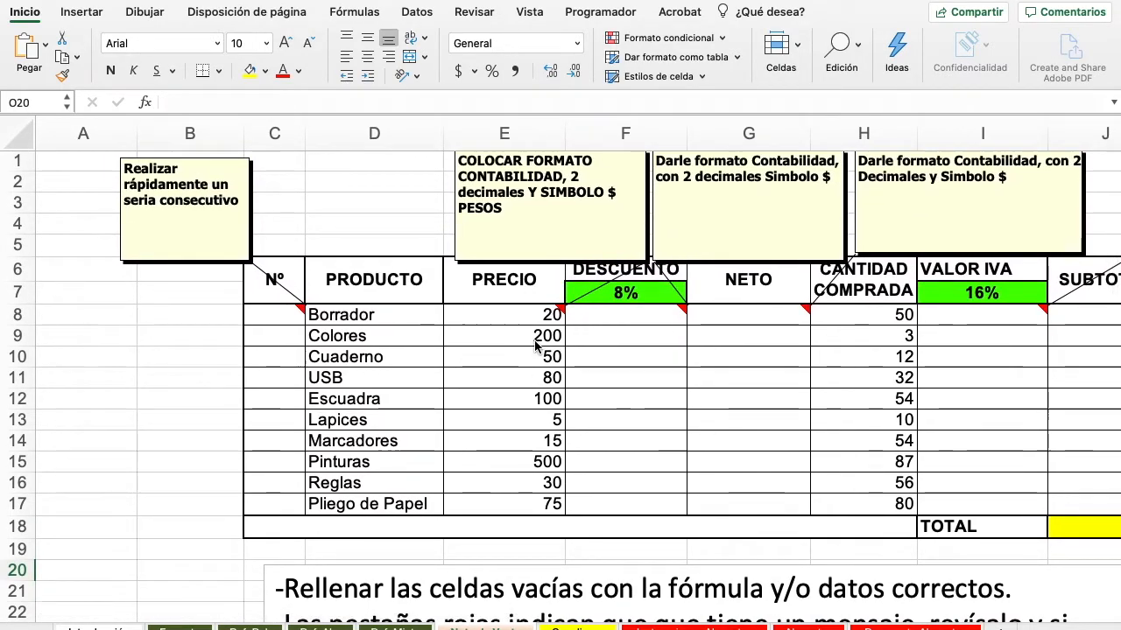
# Enter P-01 in cell C8 and fill the consecutive series down the Nº column to C17
pyautogui.click(272, 315)
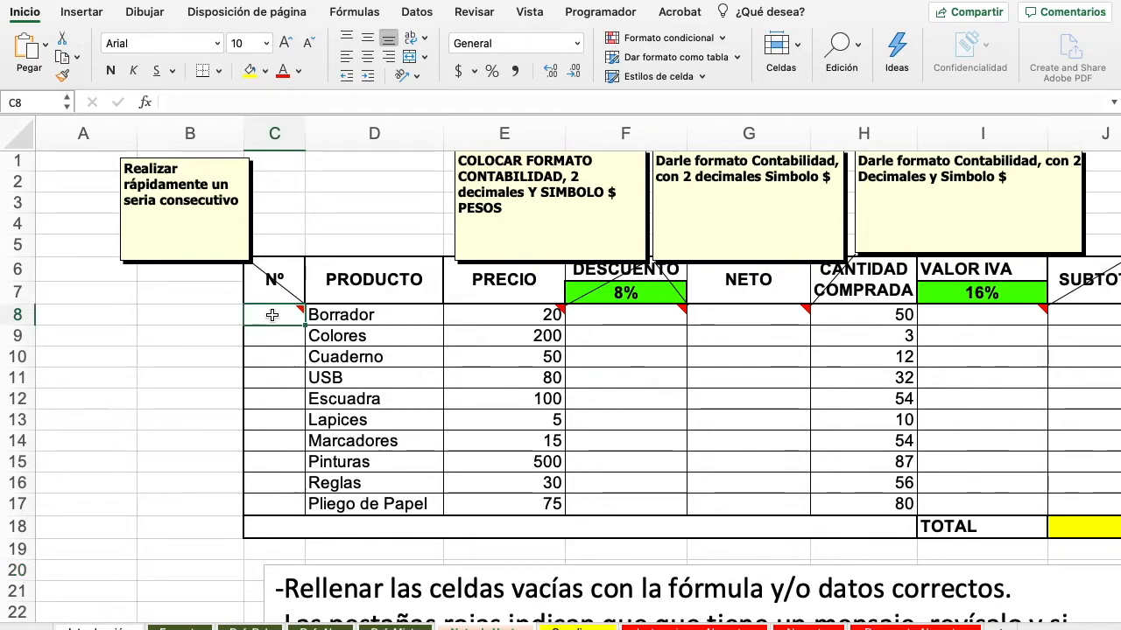
pyautogui.write('P-0')
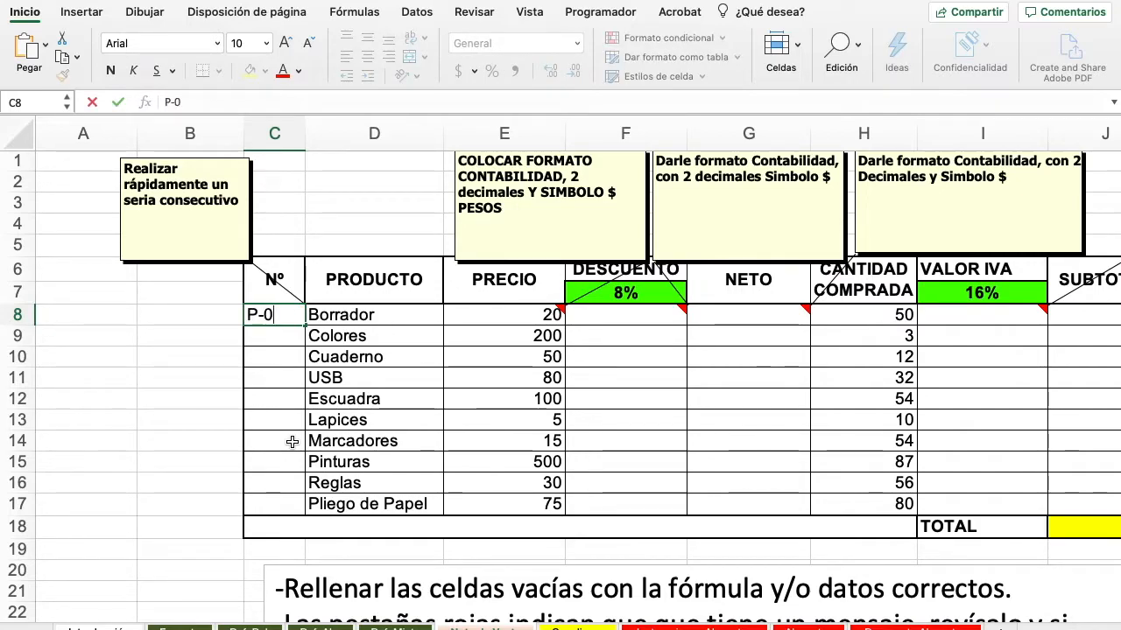
pyautogui.write('1')
pyautogui.press('Return')
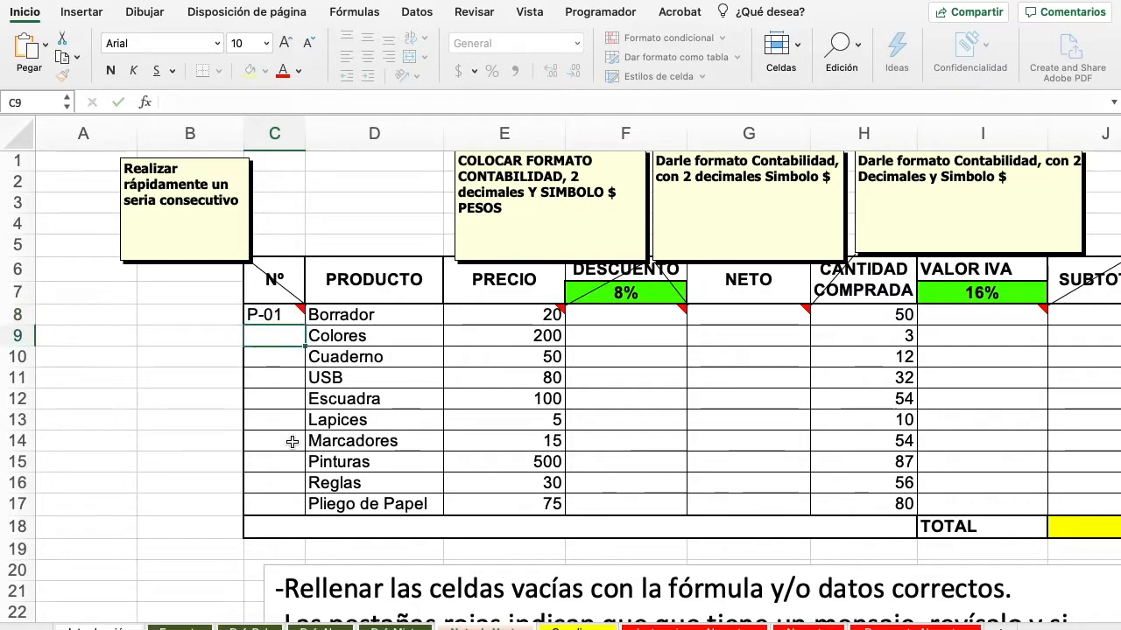
pyautogui.click(283, 307)
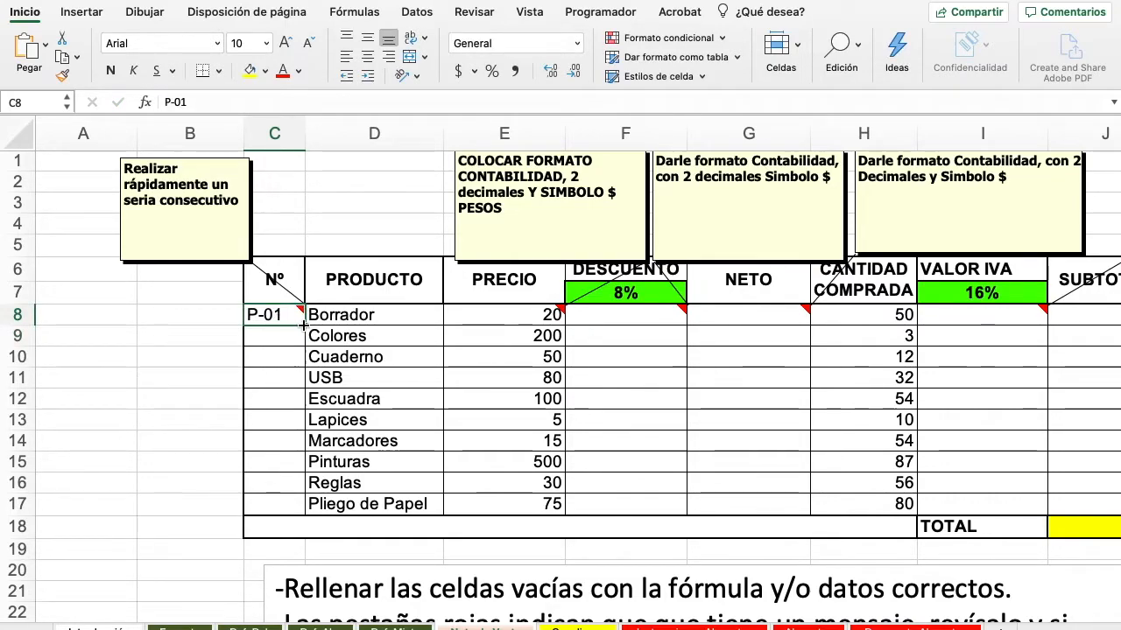
pyautogui.moveTo(303, 324); pyautogui.dragTo(286, 507)
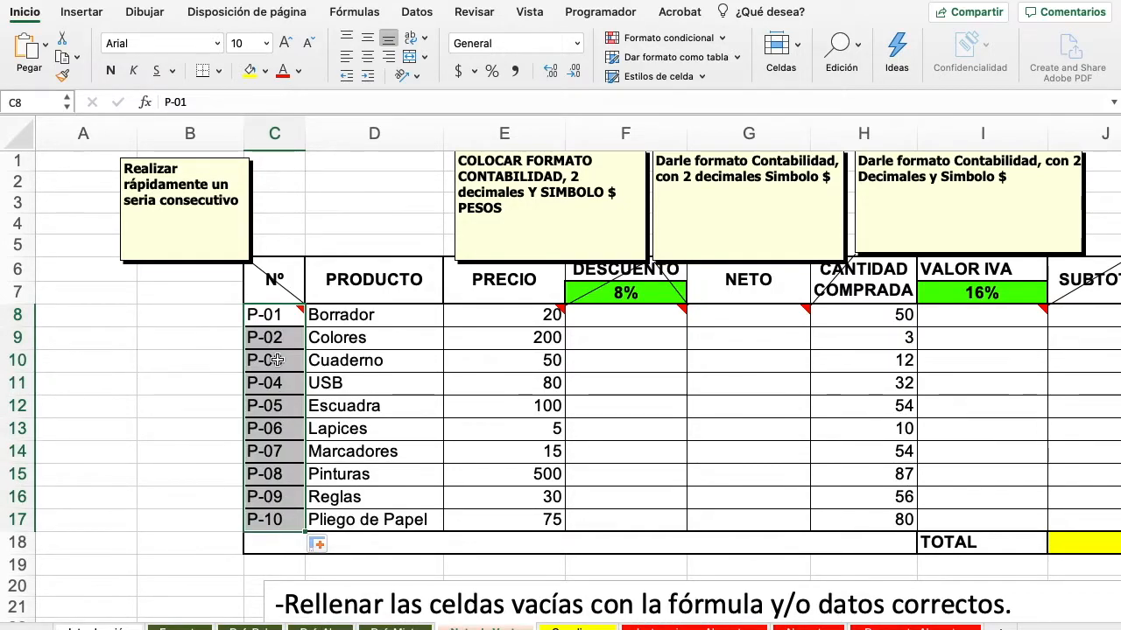
pyautogui.click(278, 315)
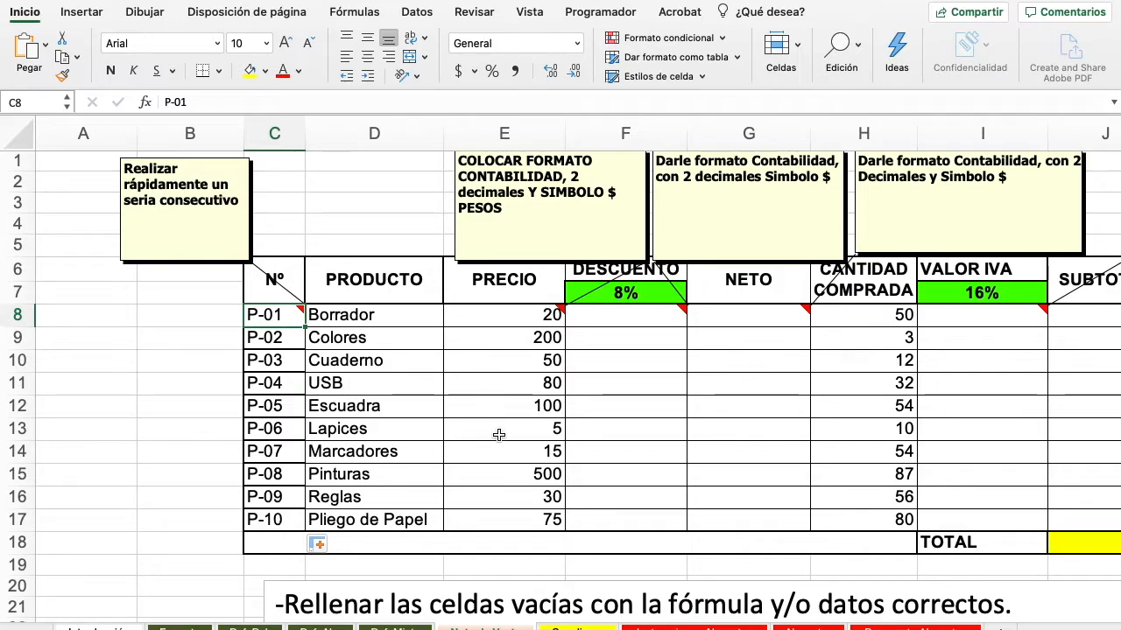
# Apply the Contabilidad number format to the PRECIO values in E8:E17
pyautogui.hscroll(2, 499, 435)
pyautogui.hscroll(1, 499, 436)
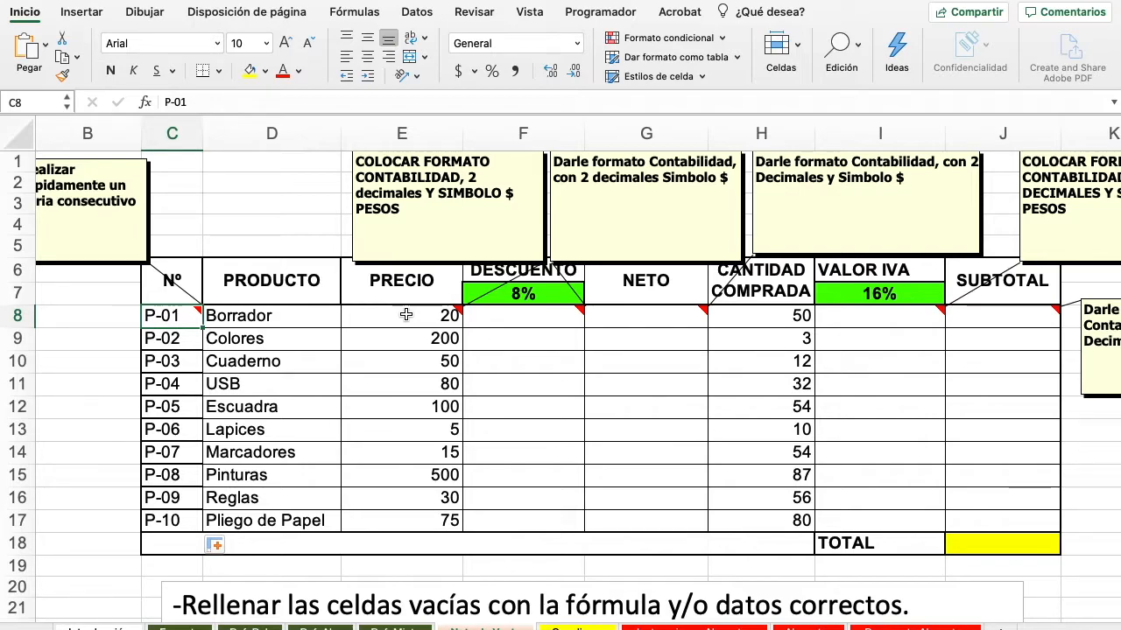
pyautogui.moveTo(407, 314); pyautogui.dragTo(410, 520)
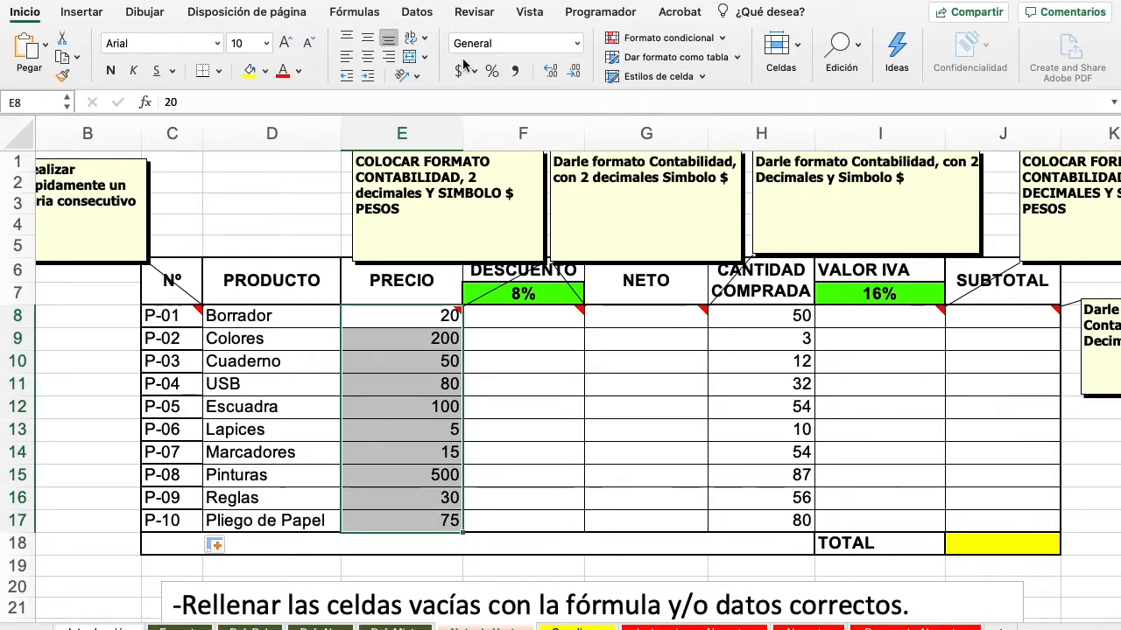
pyautogui.click(576, 48)
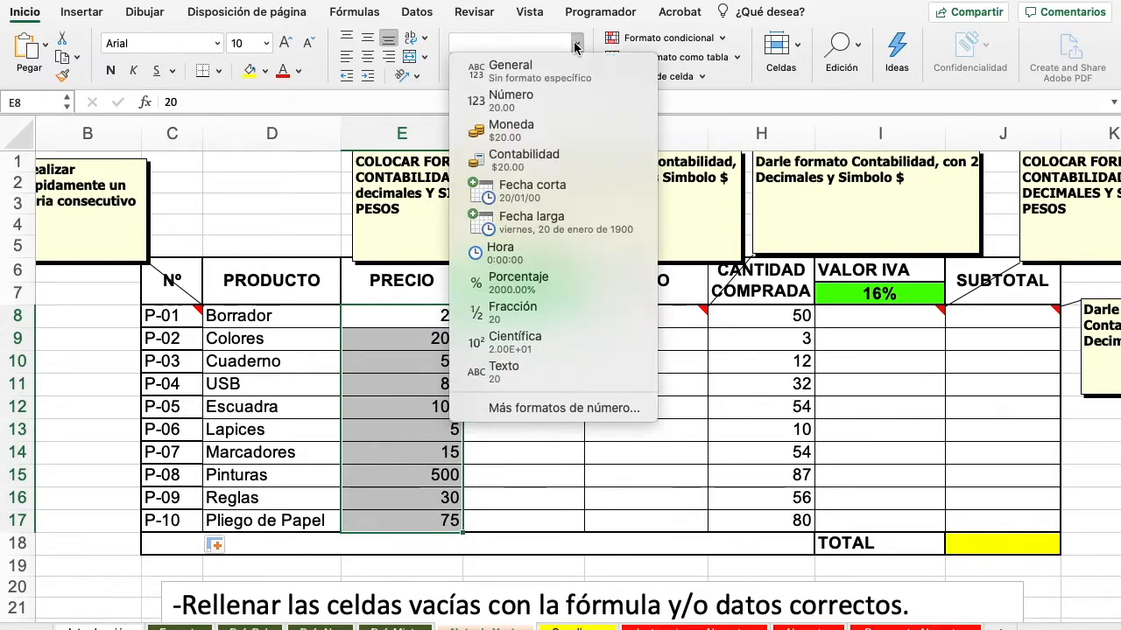
pyautogui.click(523, 159)
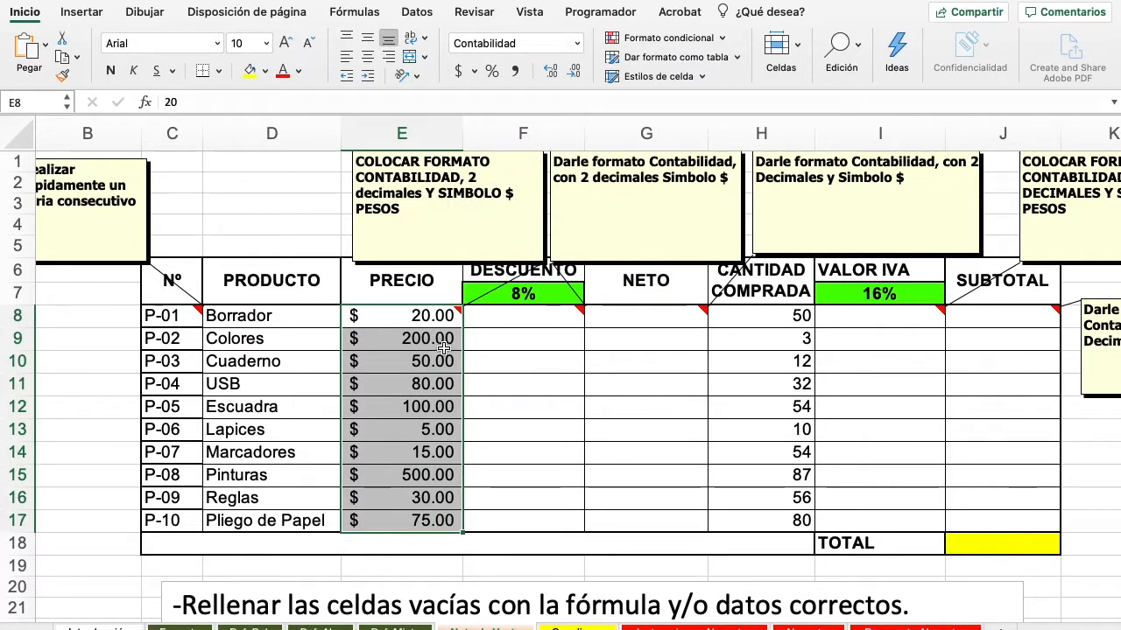
# Enter the formula =E8*$F$7 in cell F8 to calculate the first product's discount
pyautogui.click(543, 323)
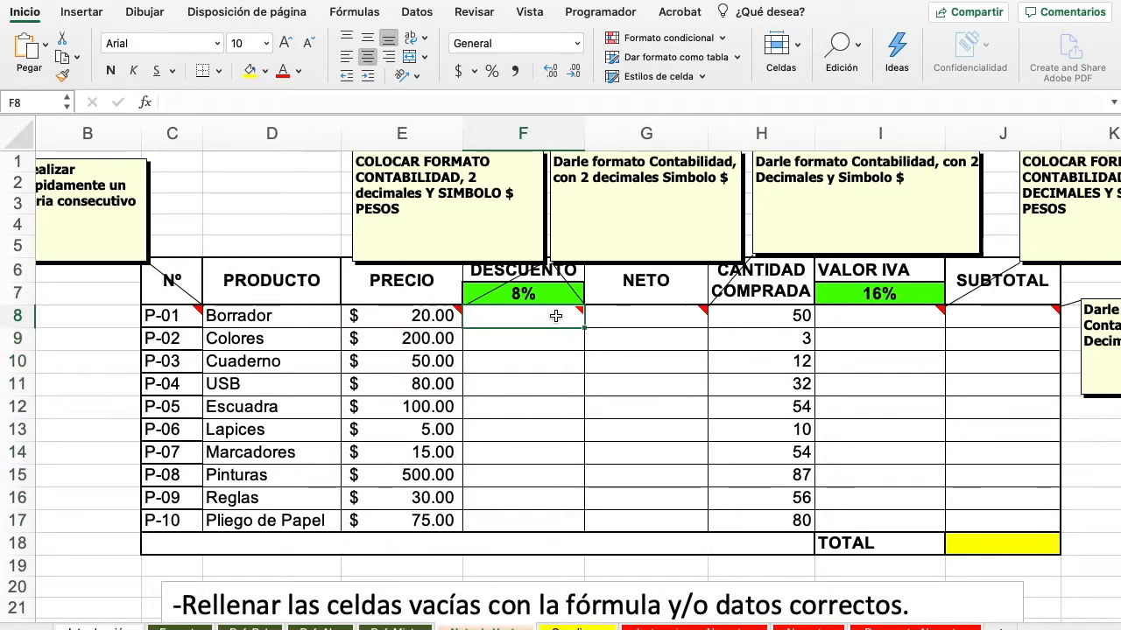
pyautogui.hscroll(2, 555, 316)
pyautogui.hscroll(2, 555, 316)
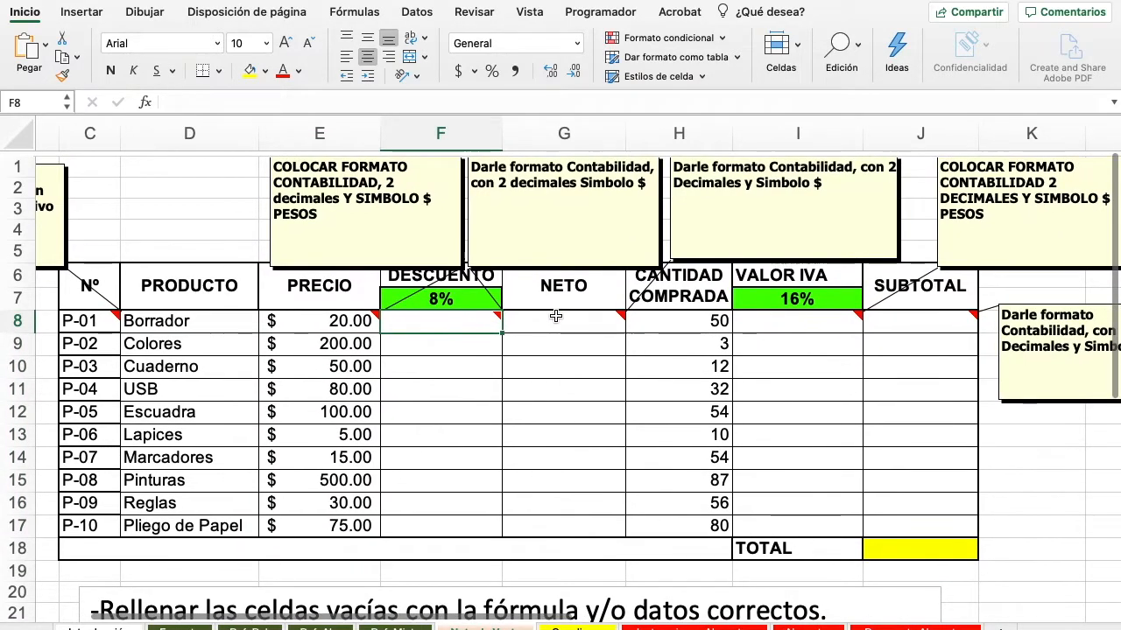
pyautogui.scroll(-1, 555, 316)
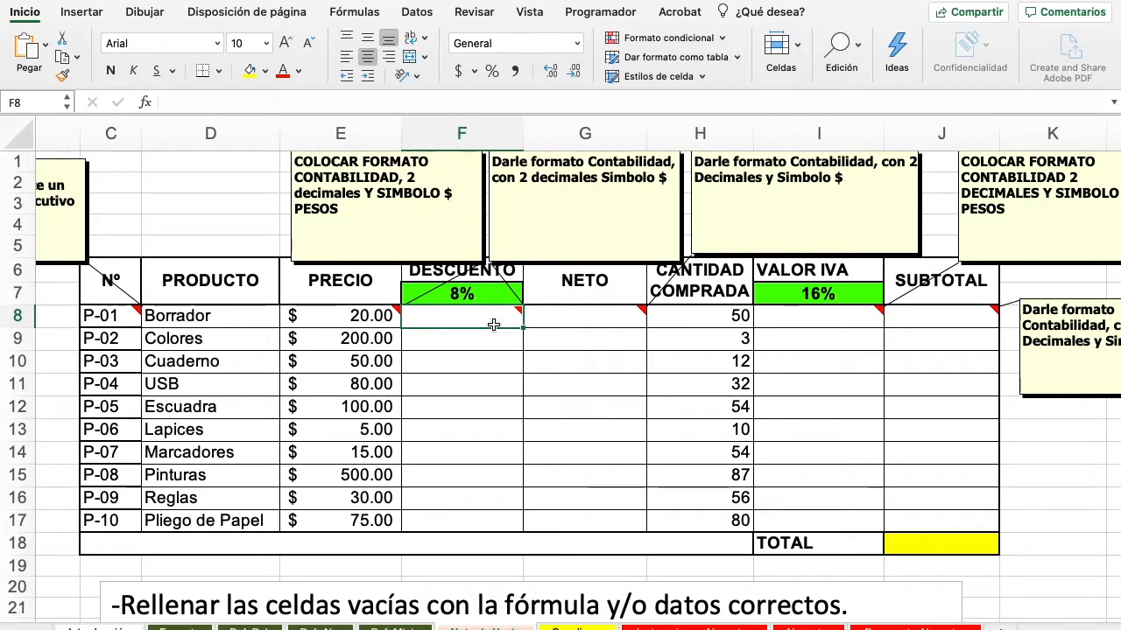
pyautogui.write('=')
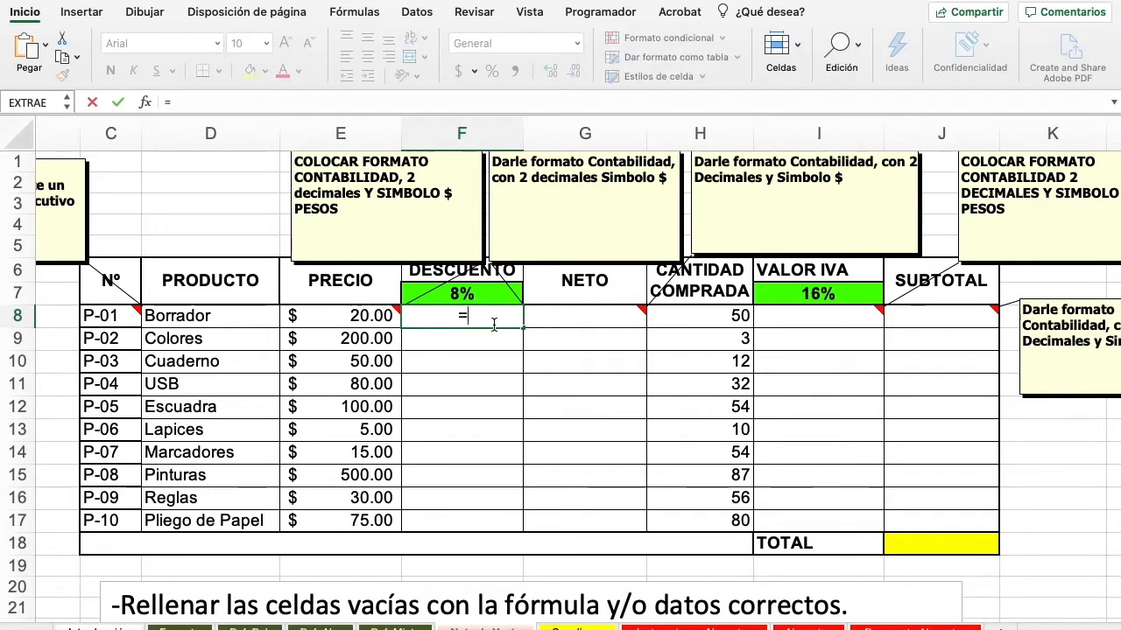
pyautogui.click(360, 318)
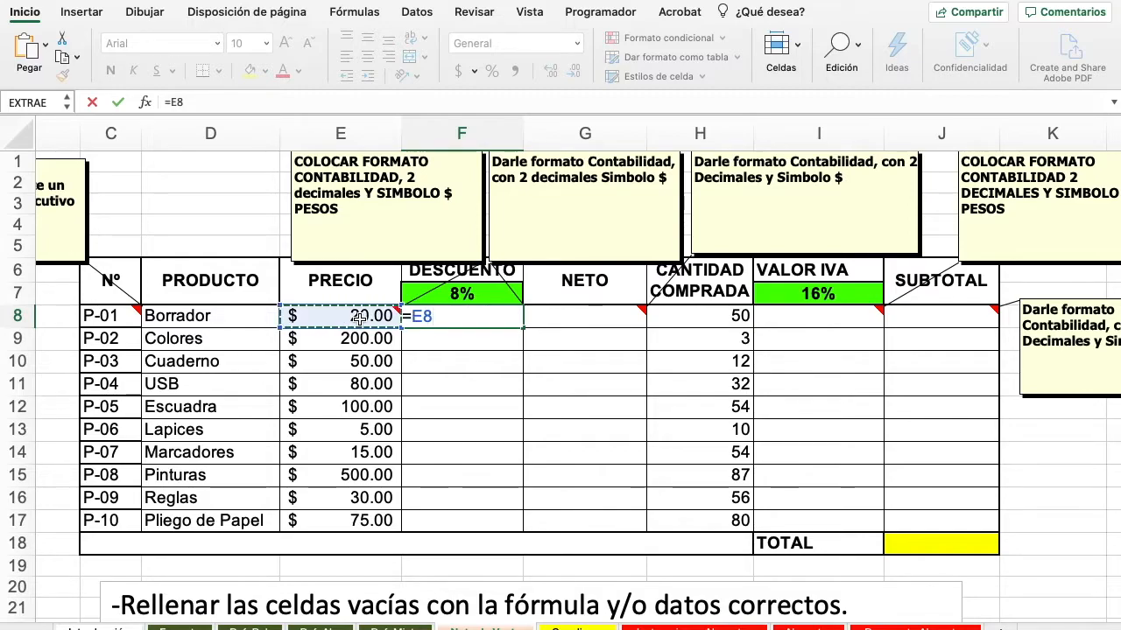
pyautogui.write('*')
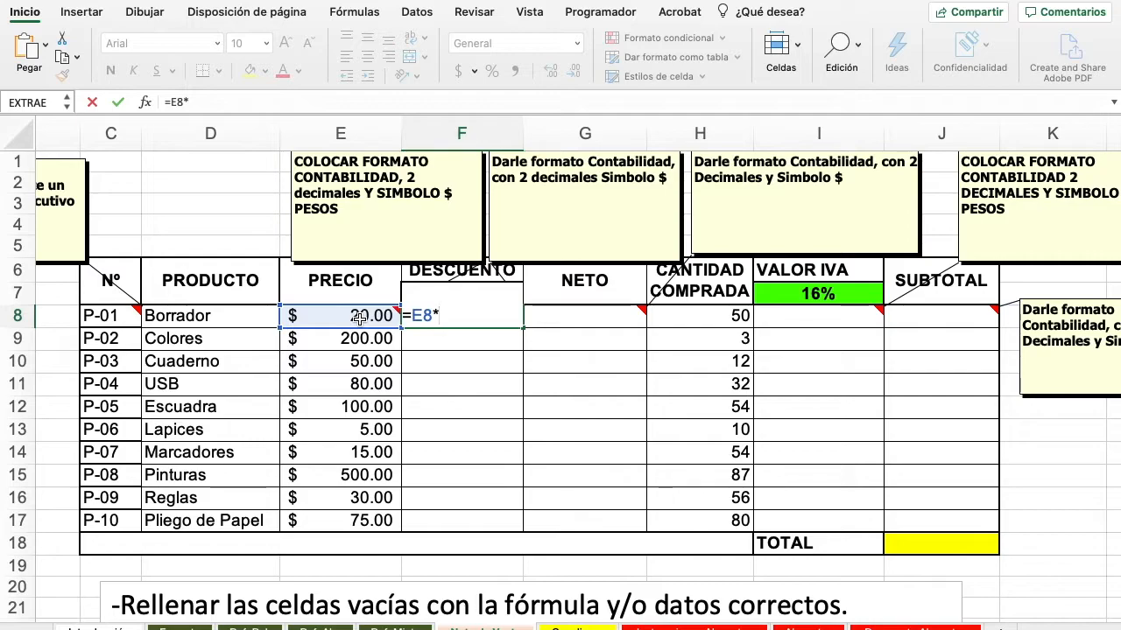
pyautogui.write('$F')
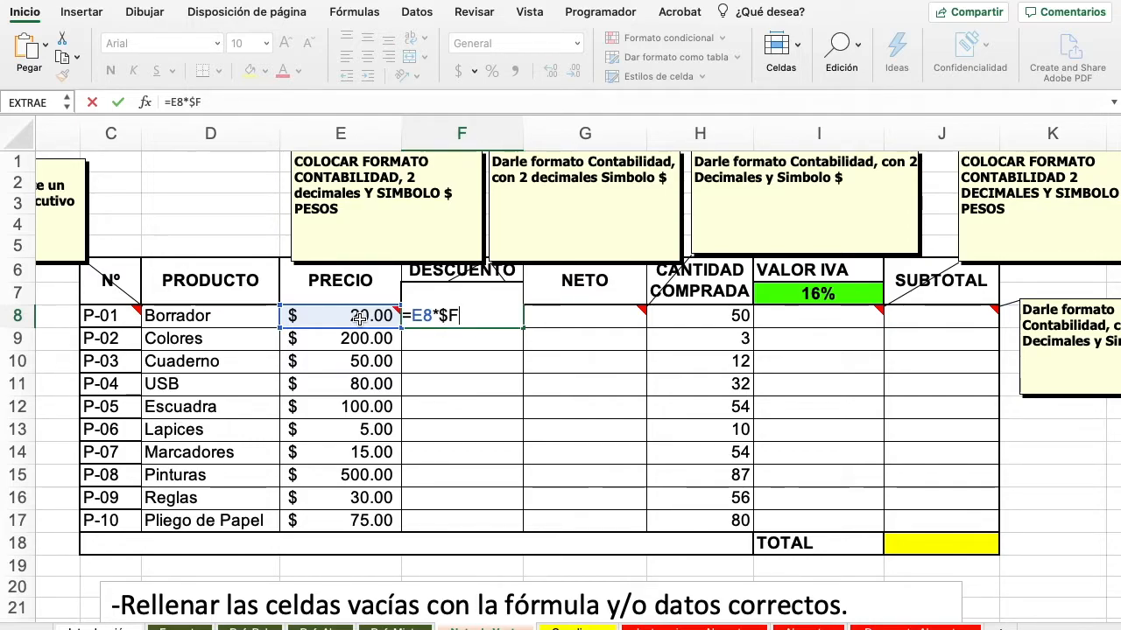
pyautogui.write('$7')
pyautogui.press('Return')
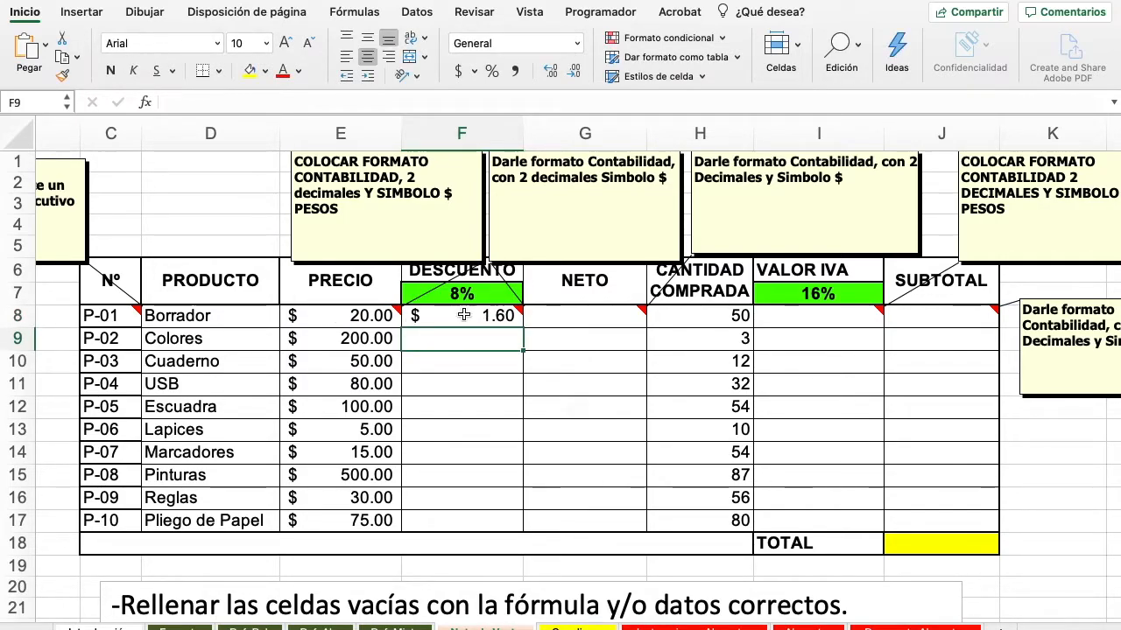
# Fill the discount formula from F8 down the DESCUENTO column to F17
pyautogui.click(508, 318)
pyautogui.moveTo(524, 327); pyautogui.dragTo(487, 543)
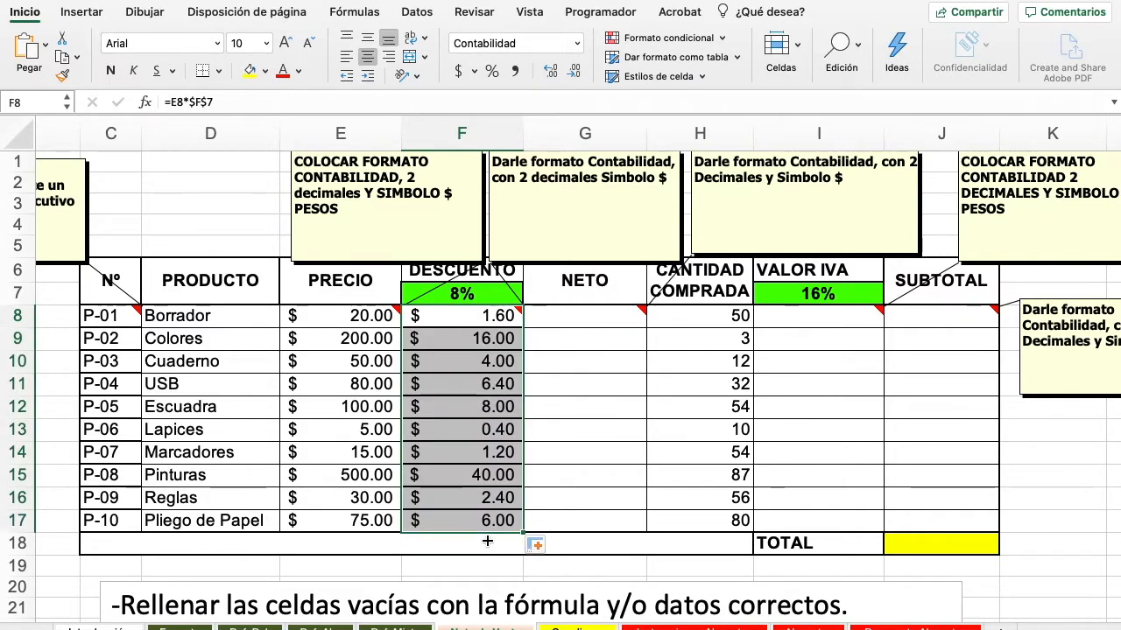
pyautogui.click(496, 433)
# Enter the formula =E8-F8 in cell G8 to calculate the first product's net price
pyautogui.hscroll(1, 496, 433)
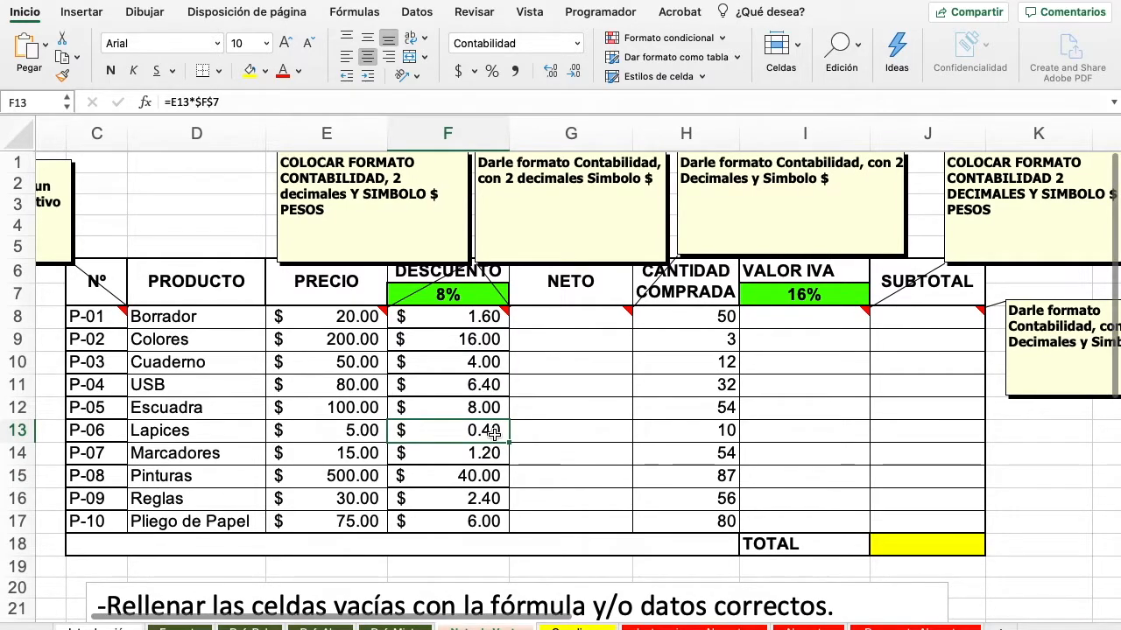
pyautogui.hscroll(1, 495, 434)
pyautogui.hscroll(1, 495, 433)
pyautogui.click(531, 289)
pyautogui.click(578, 315)
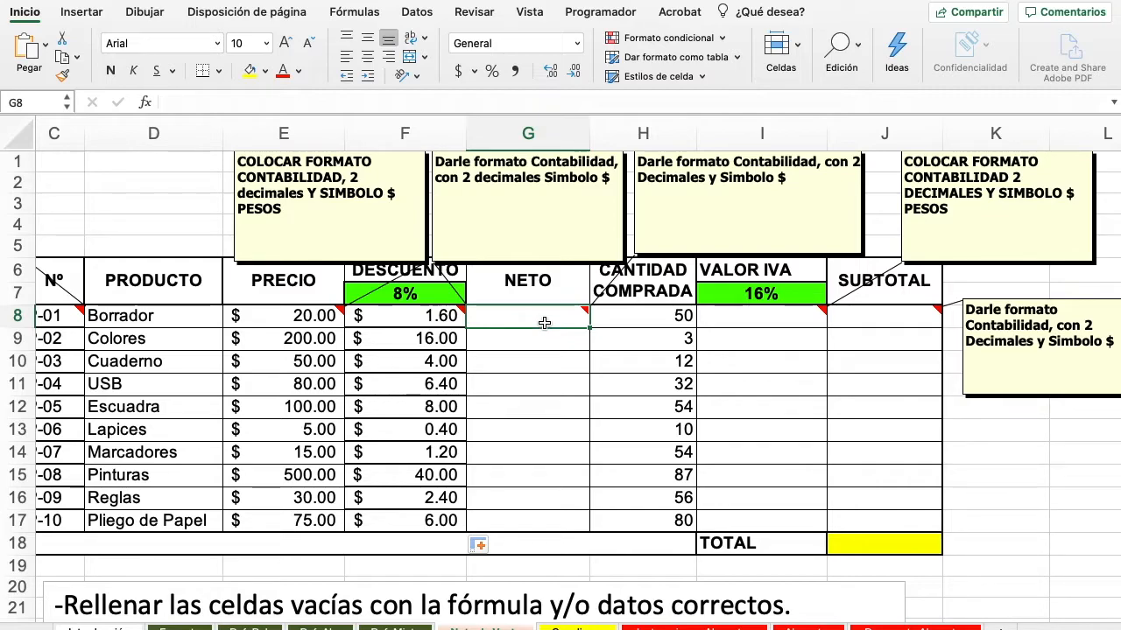
pyautogui.write('=')
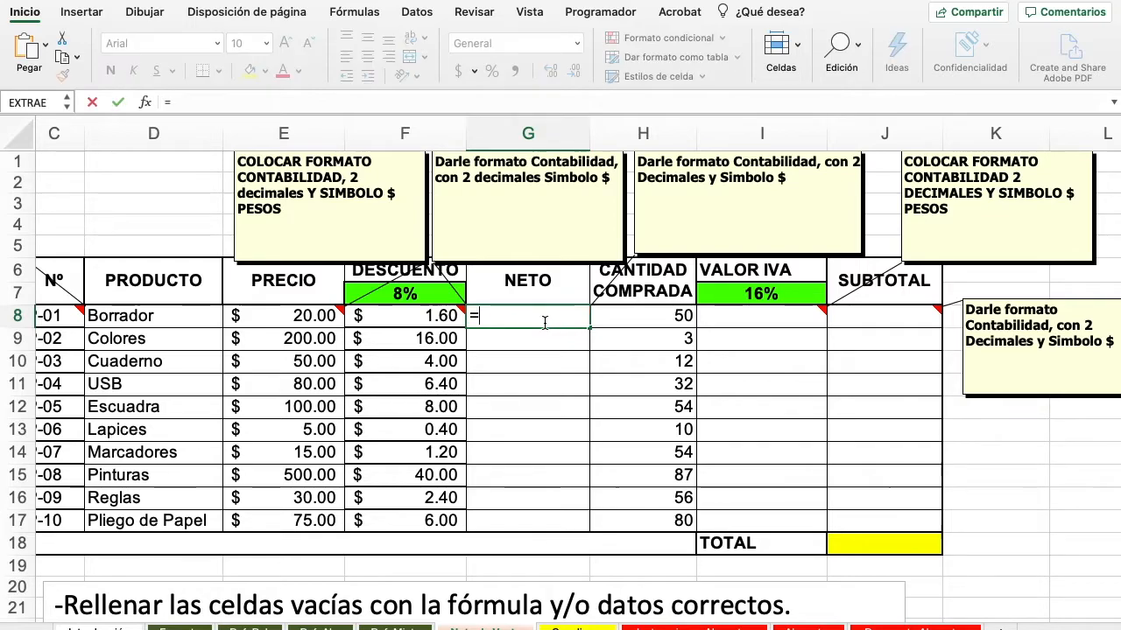
pyautogui.click(312, 317)
pyautogui.write('-')
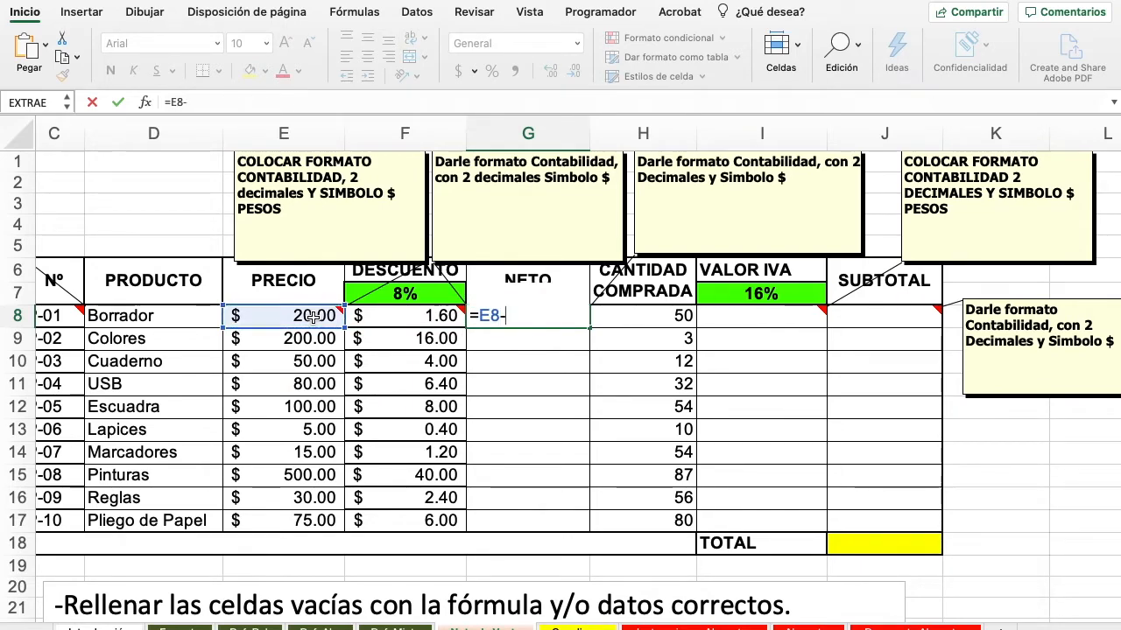
pyautogui.click(403, 315)
pyautogui.press('Return')
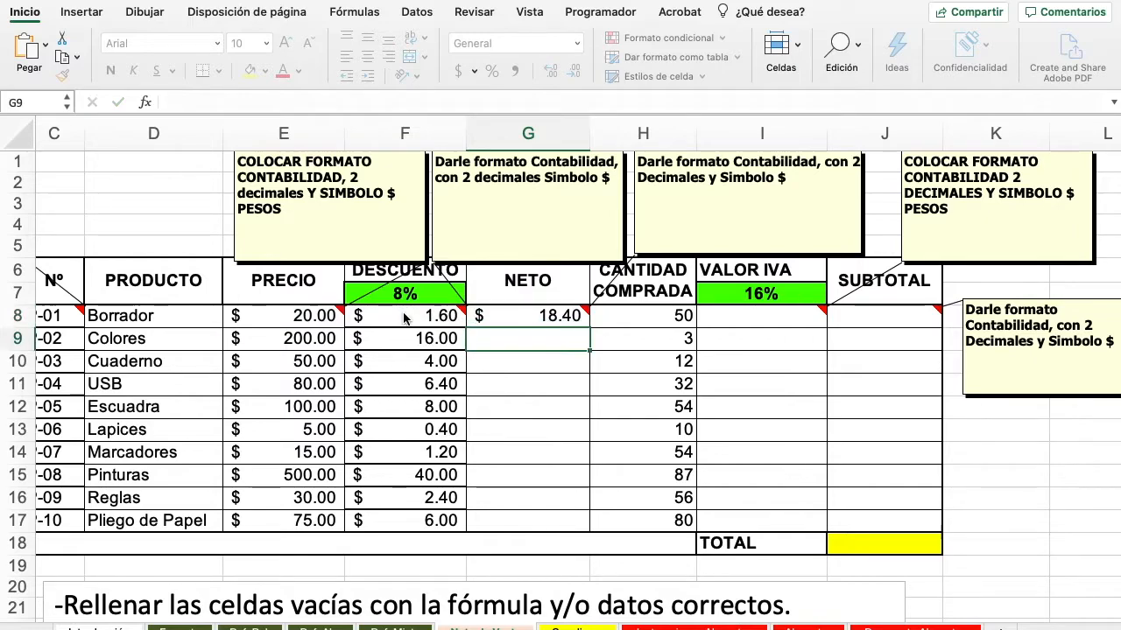
# Fill the net price formula from G8 down the NETO column to G17
pyautogui.click(552, 315)
pyautogui.moveTo(590, 328); pyautogui.dragTo(555, 524)
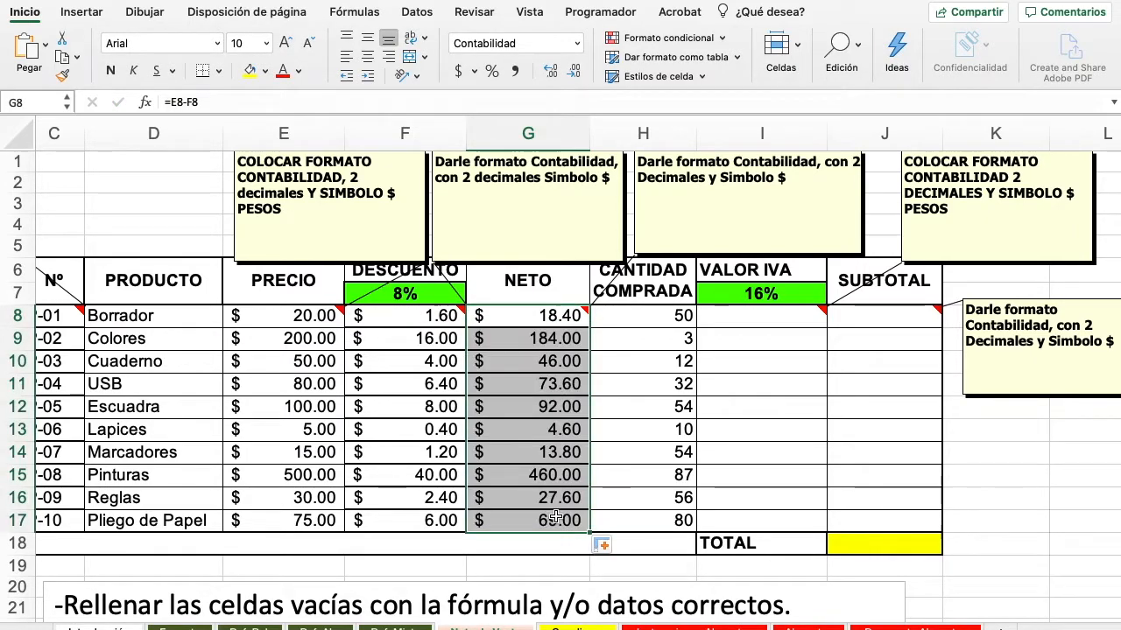
pyautogui.click(642, 359)
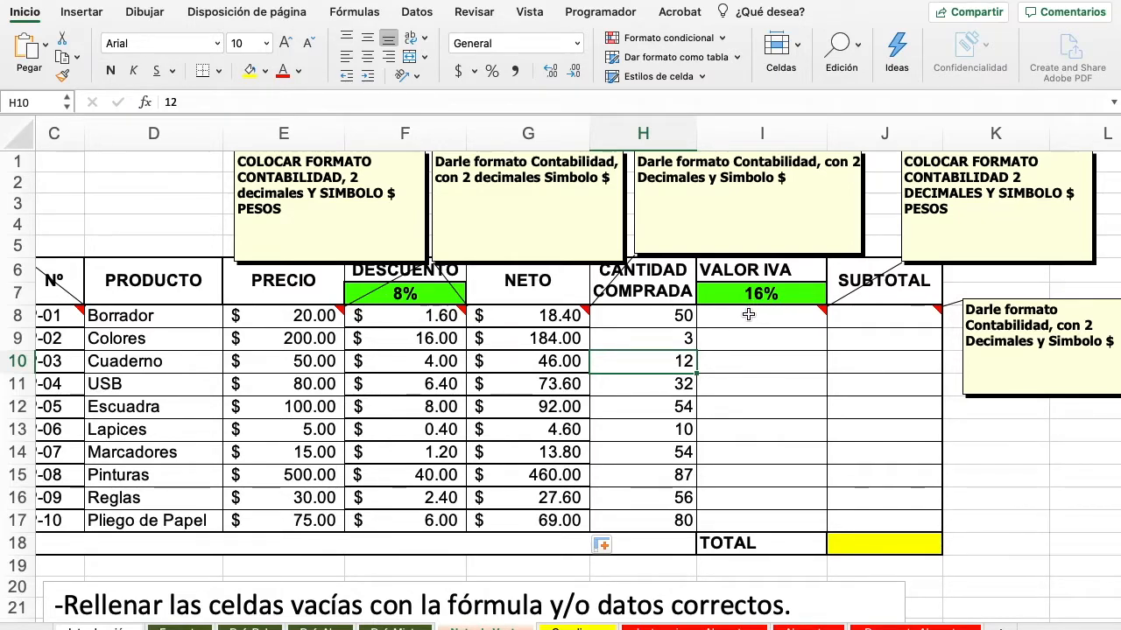
# Enter the formula =G8*H8 in cell I8 to multiply the net price by the quantity bought
pyautogui.click(759, 322)
pyautogui.hscroll(3, 759, 321)
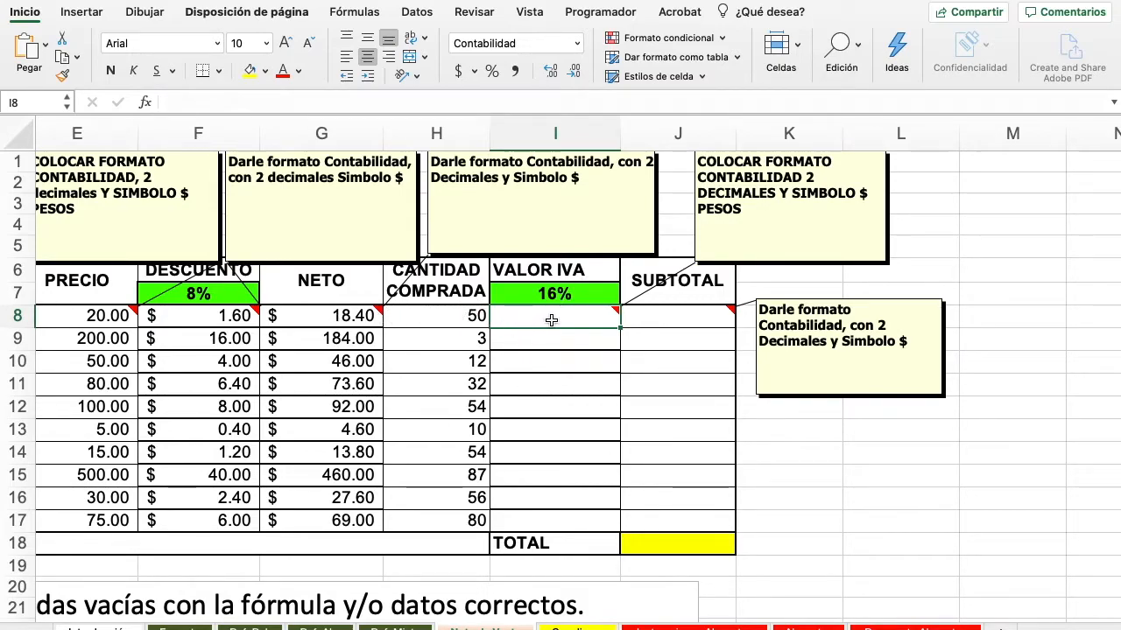
pyautogui.write('=')
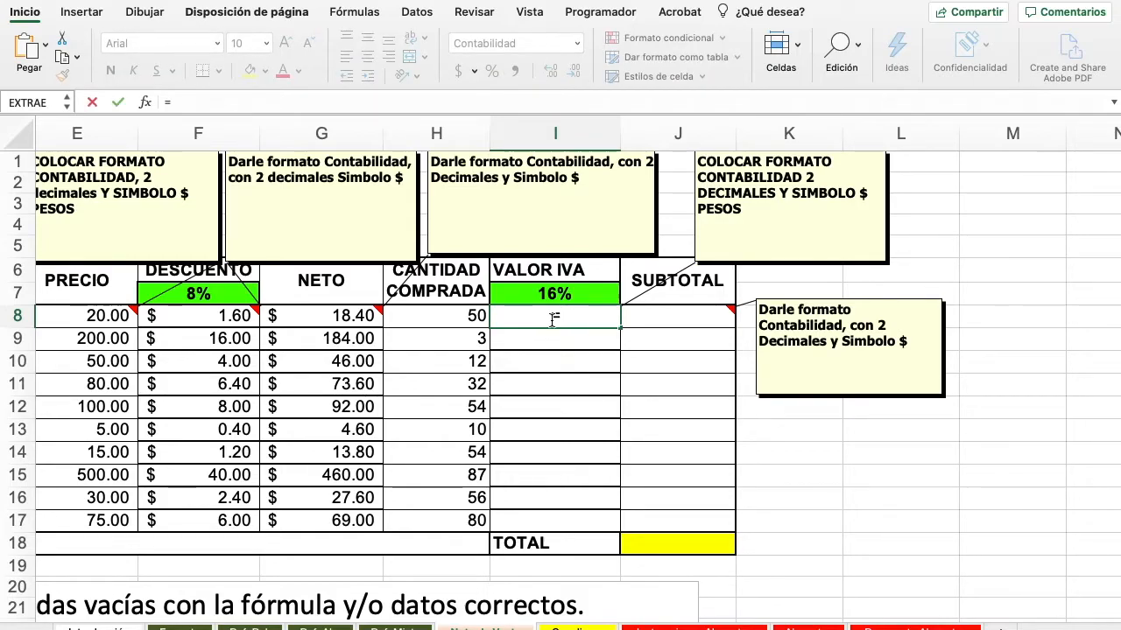
pyautogui.click(363, 317)
pyautogui.write('*')
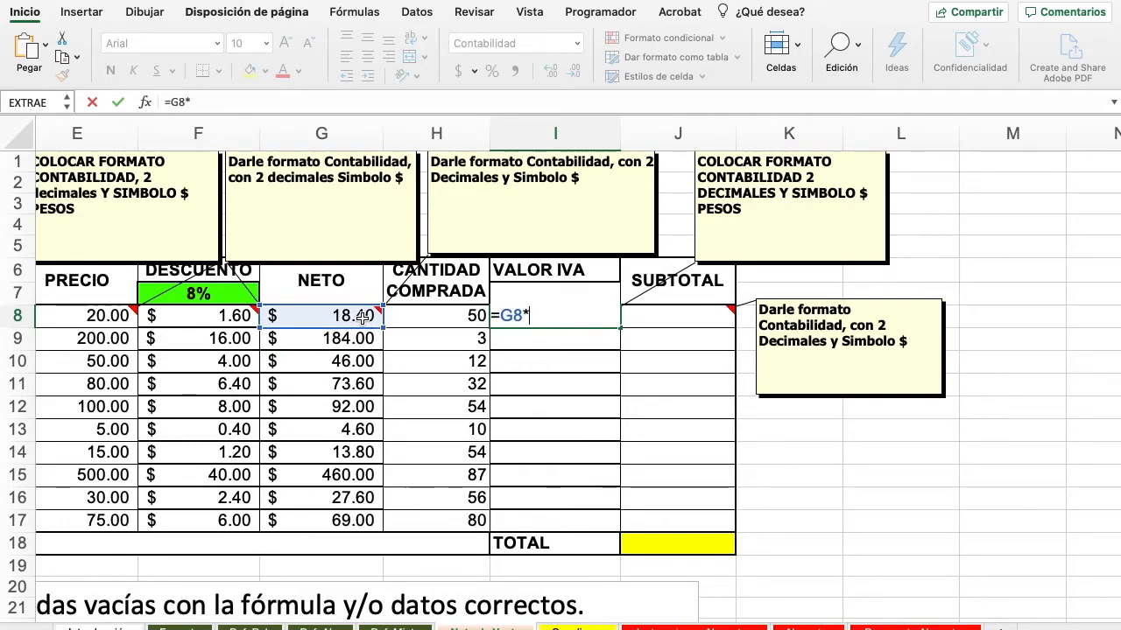
pyautogui.click(470, 315)
pyautogui.press('Return')
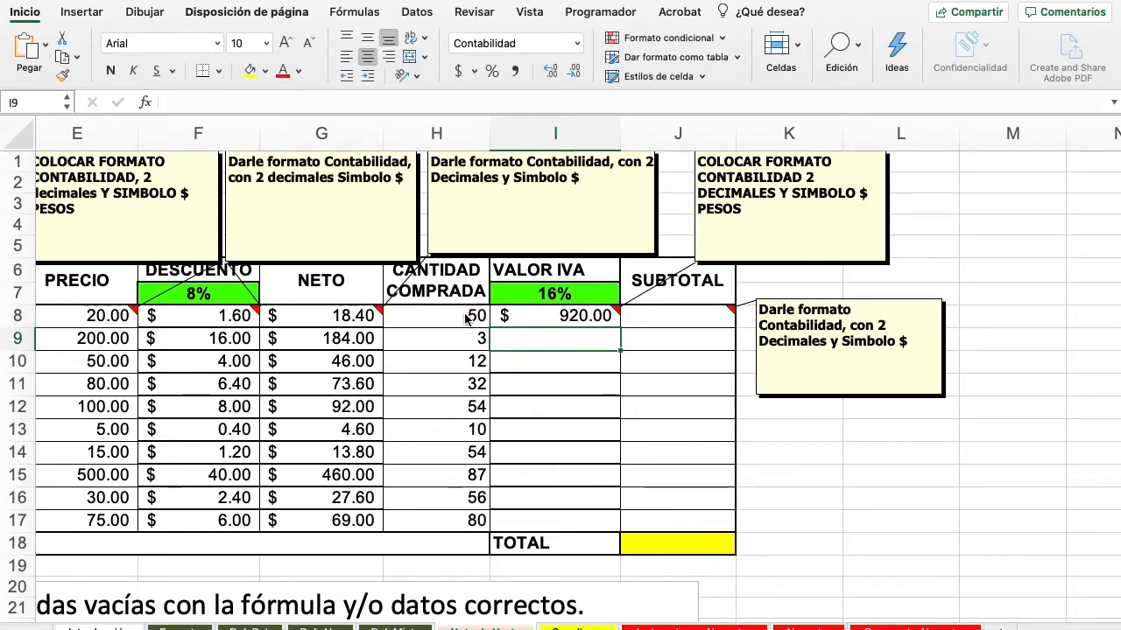
# Change the formula in I8 to =(G8*H8)*$I$7 so it applies the fixed IVA percentage
pyautogui.doubleClick(571, 317)
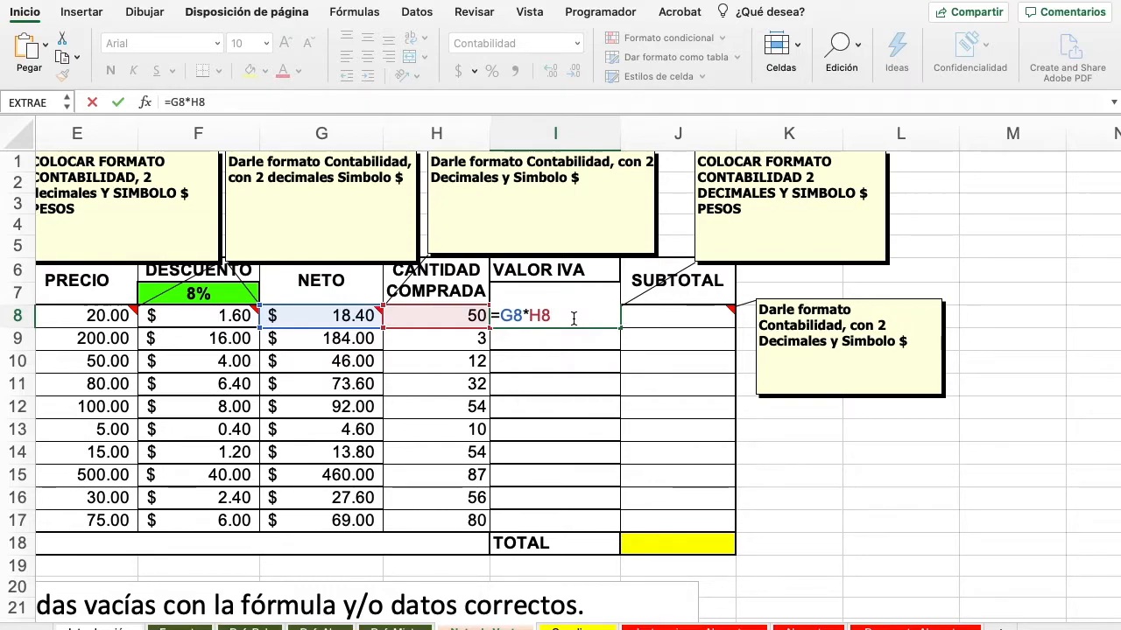
pyautogui.click(502, 316)
pyautogui.write('(G')
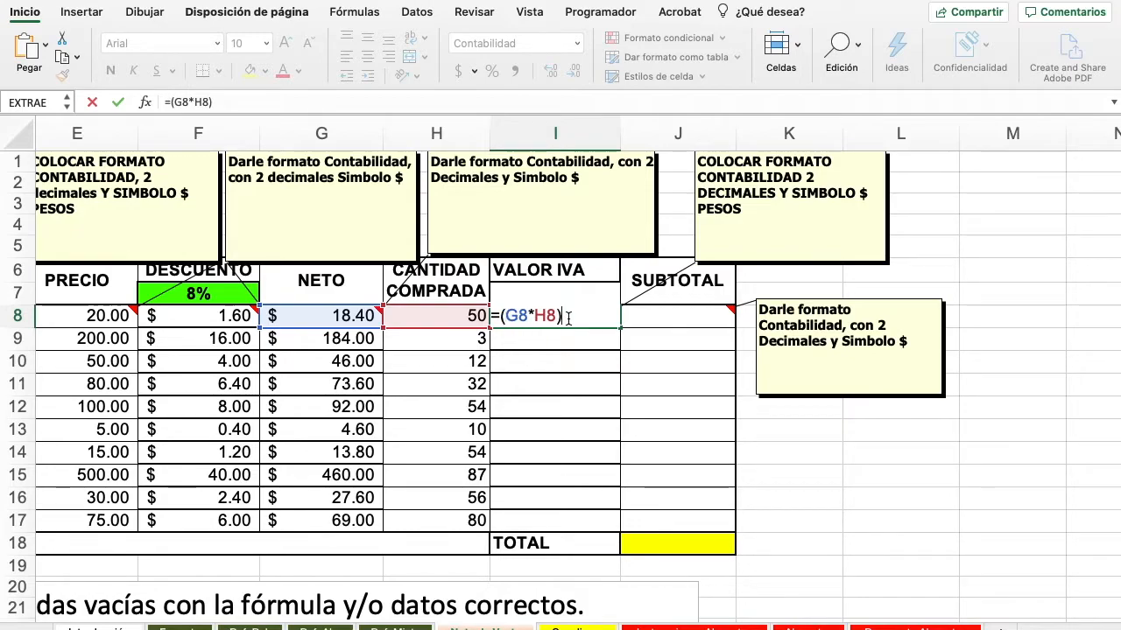
pyautogui.write('8')
pyautogui.write('$7')
pyautogui.press('Return')
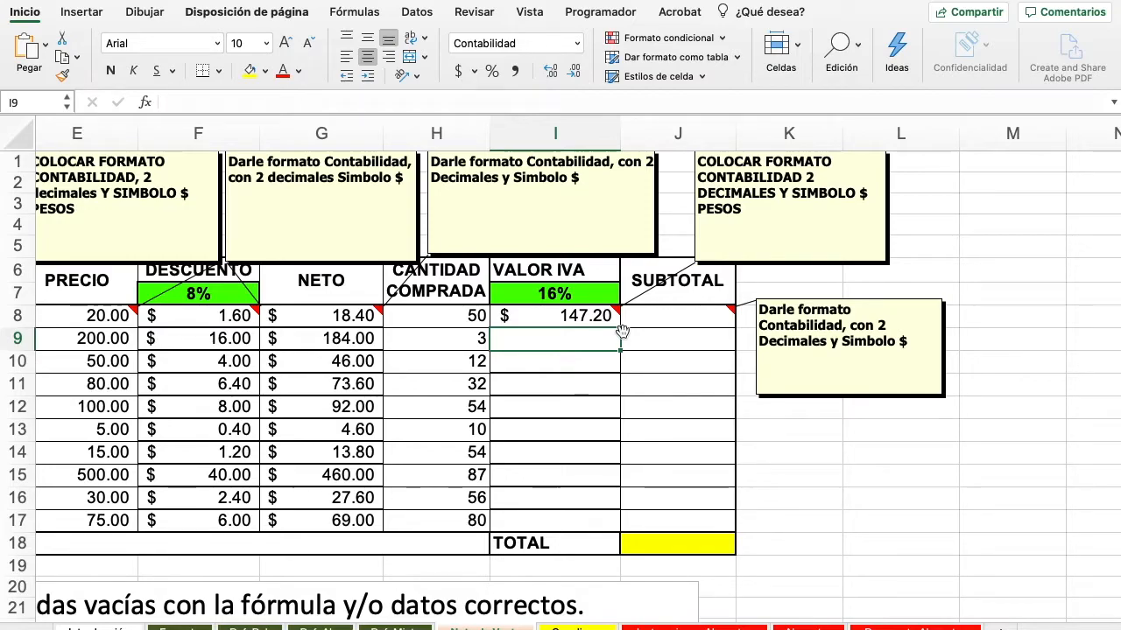
# Fill the IVA formula from I8 down the VALOR IVA column to I17
pyautogui.click(606, 320)
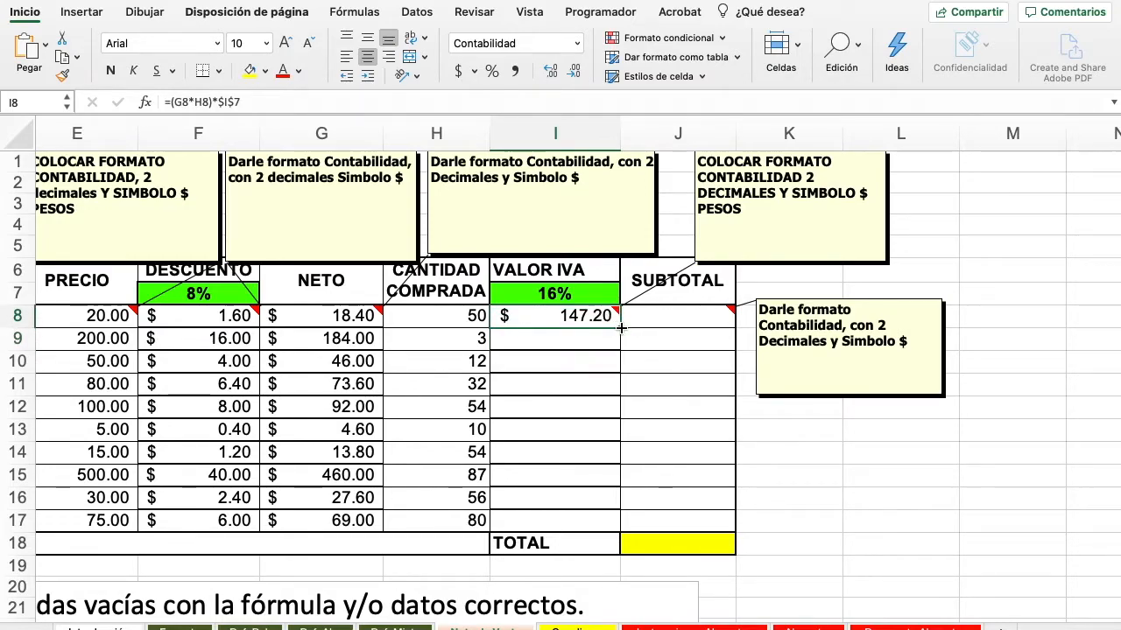
pyautogui.moveTo(627, 328); pyautogui.dragTo(581, 536)
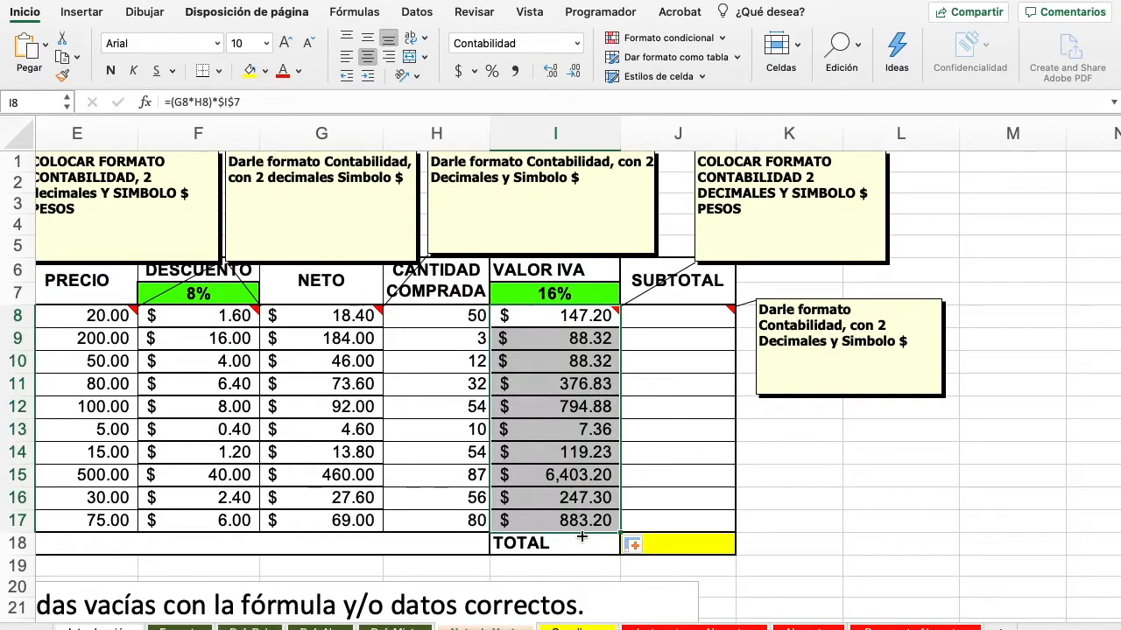
pyautogui.click(603, 434)
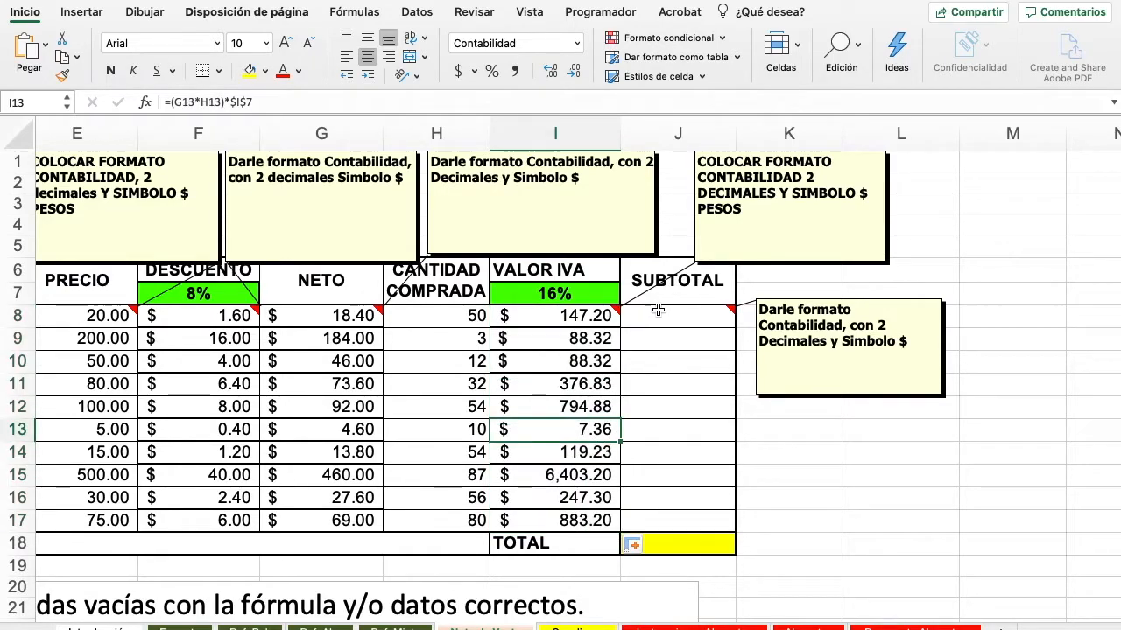
# Enter the formula =G8*H8+I8 in J8 and fill it down the SUBTOTAL column to J17
pyautogui.click(666, 313)
pyautogui.write('=')
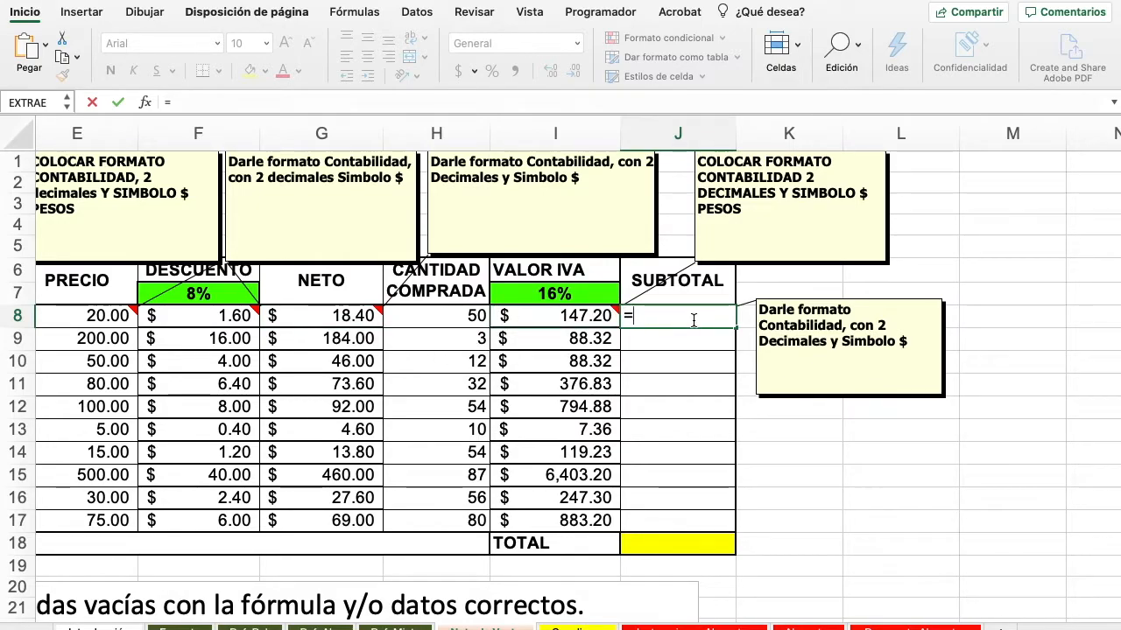
pyautogui.click(346, 315)
pyautogui.write('*')
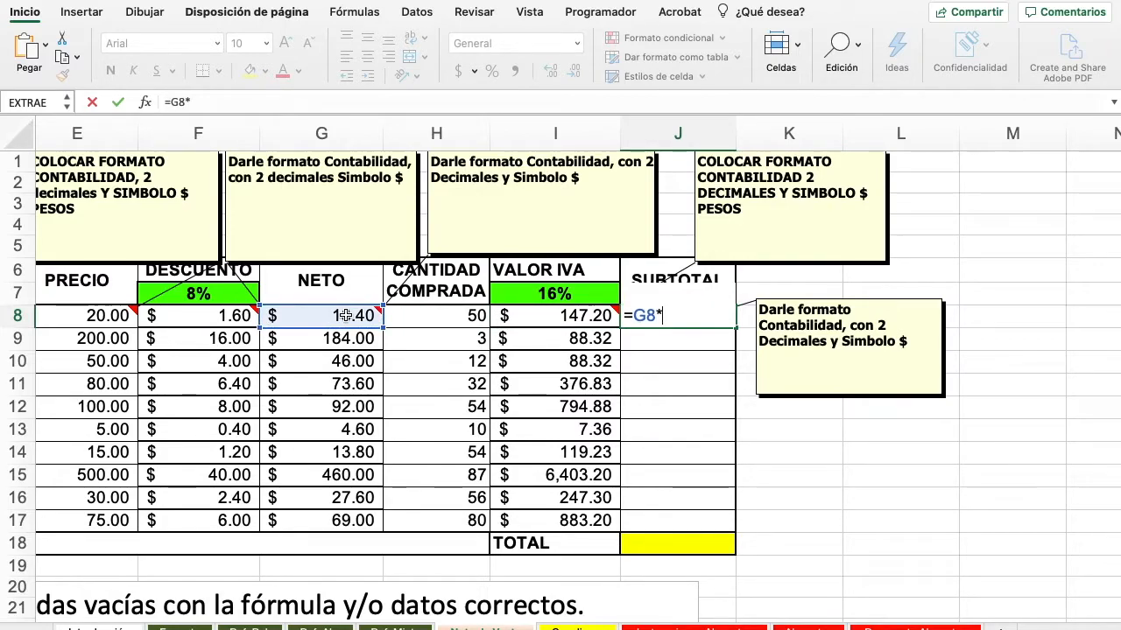
pyautogui.click(455, 317)
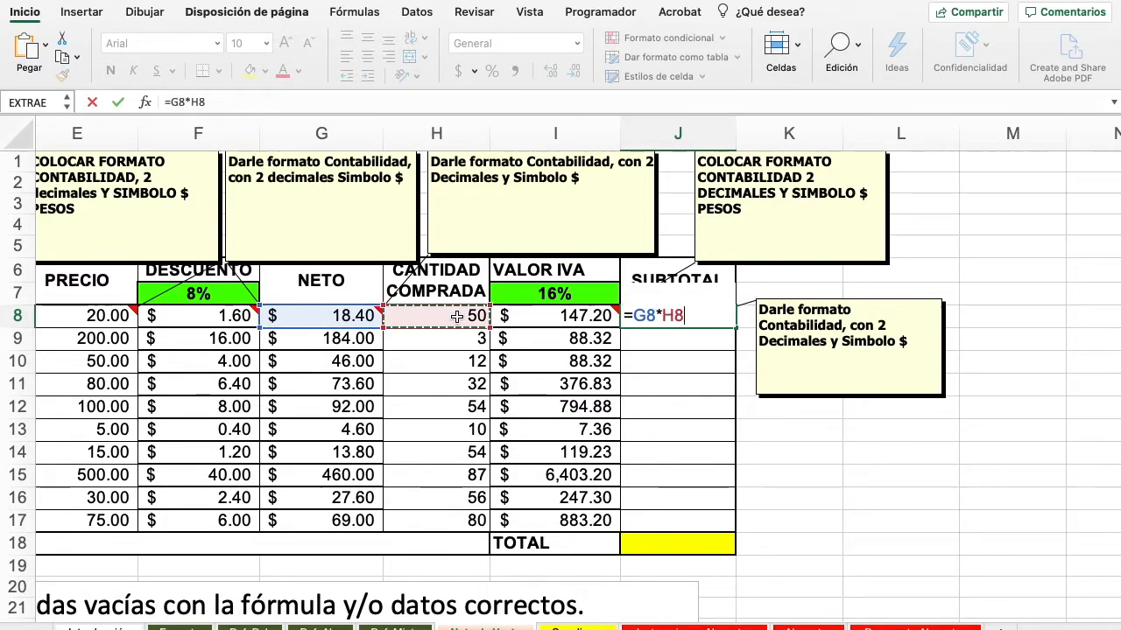
pyautogui.write('+')
pyautogui.click(571, 315)
pyautogui.press('Return')
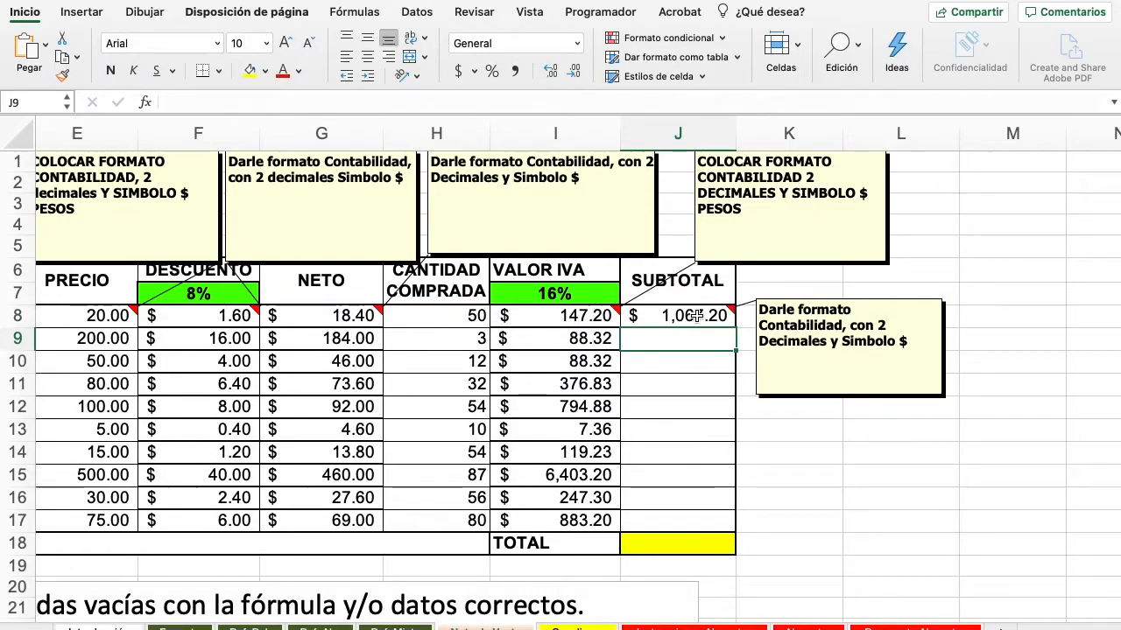
pyautogui.click(697, 317)
pyautogui.moveTo(735, 328); pyautogui.dragTo(727, 530)
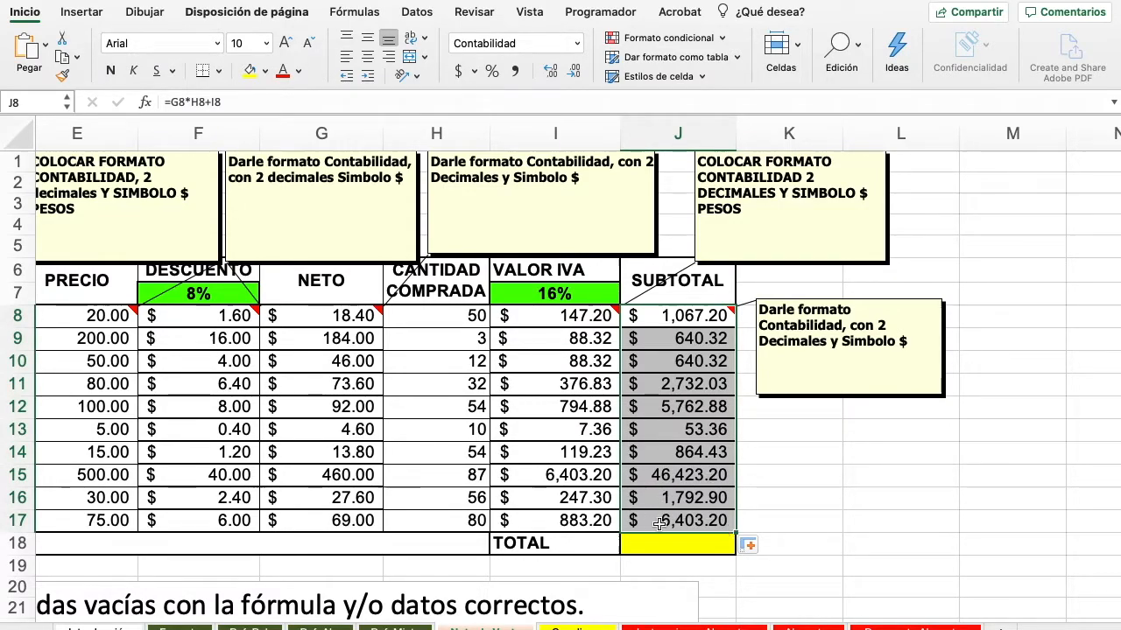
# Enter the formula =SUMA(J8:J17) in the TOTAL cell J18 to add up the SUBTOTAL column
pyautogui.click(675, 546)
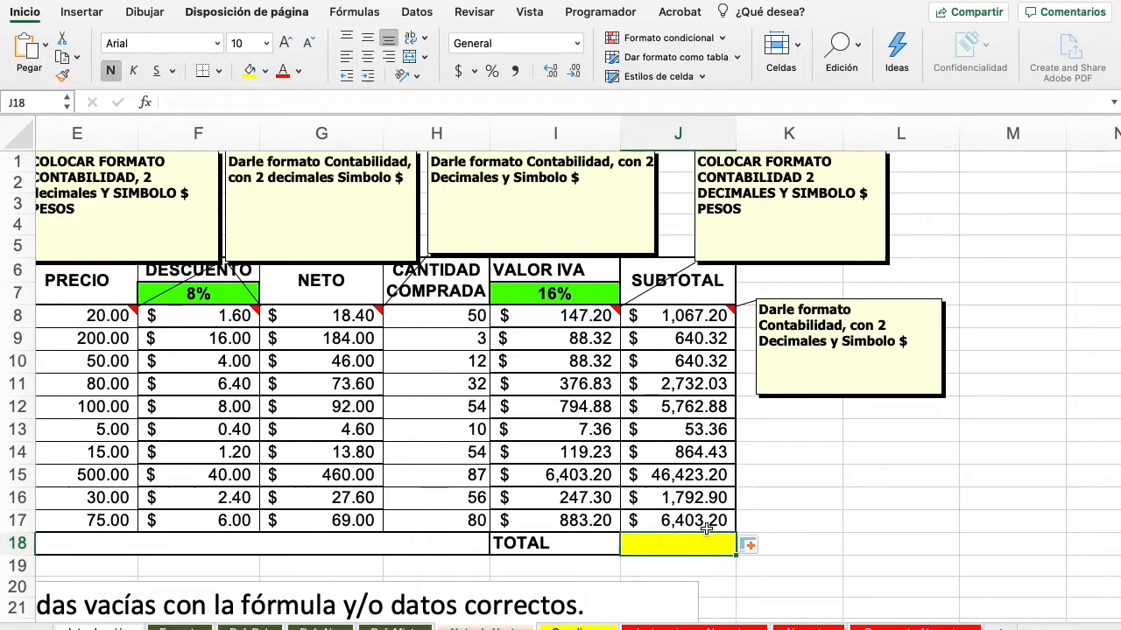
pyautogui.write('=')
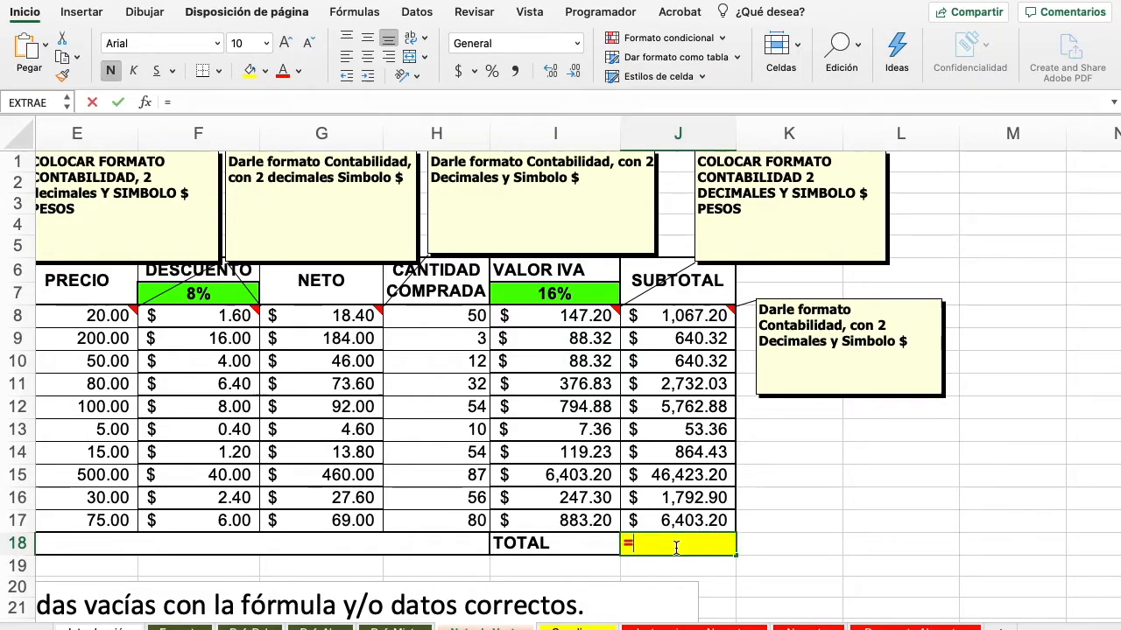
pyautogui.write('su')
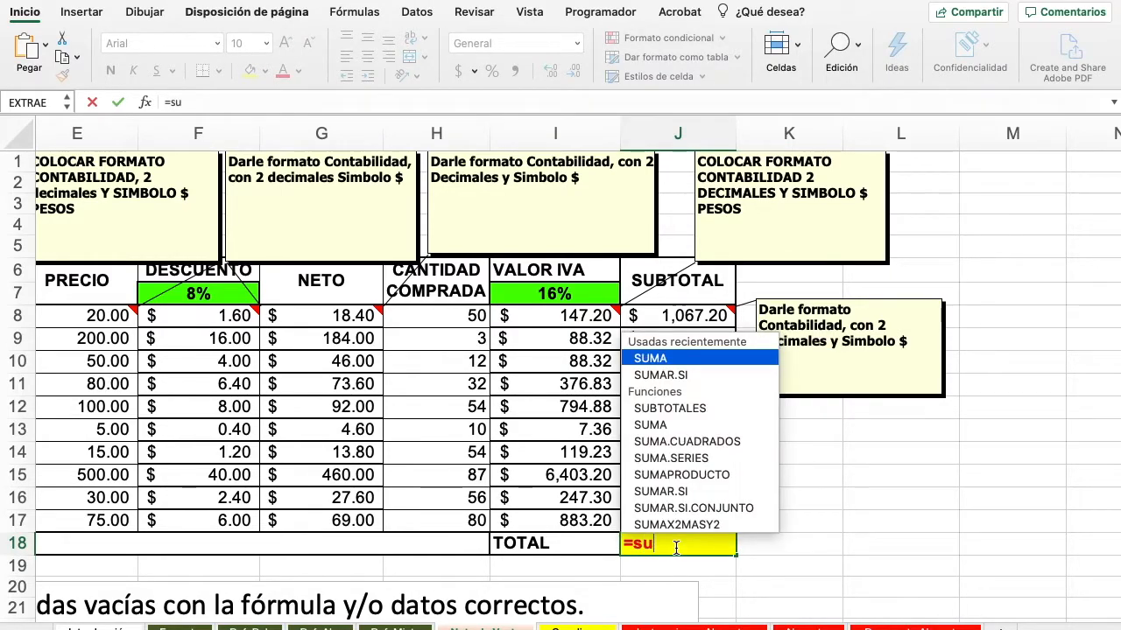
pyautogui.scroll(-3, 683, 394)
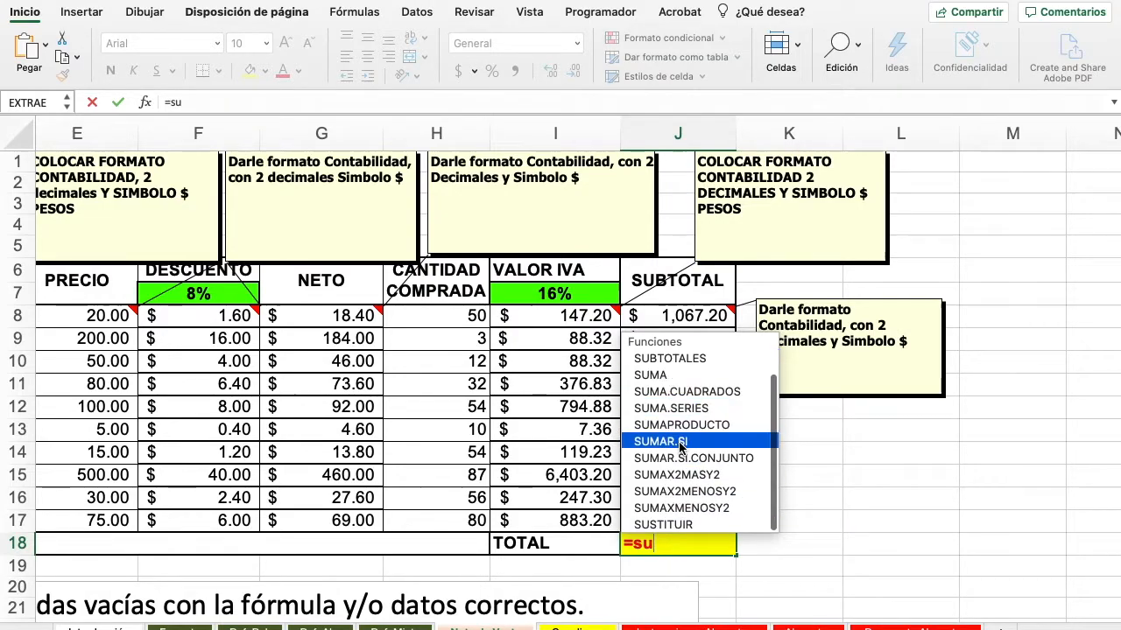
pyautogui.press('BackSpace')
pyautogui.press('BackSpace')
pyautogui.write('SUMA(')
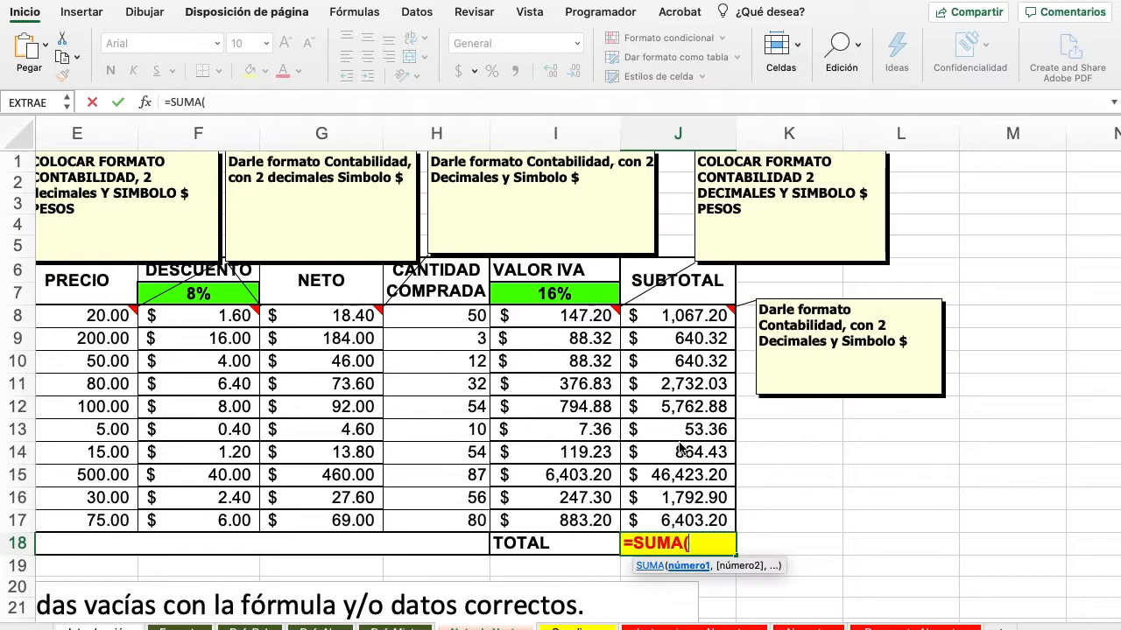
pyautogui.moveTo(690, 315); pyautogui.dragTo(682, 518)
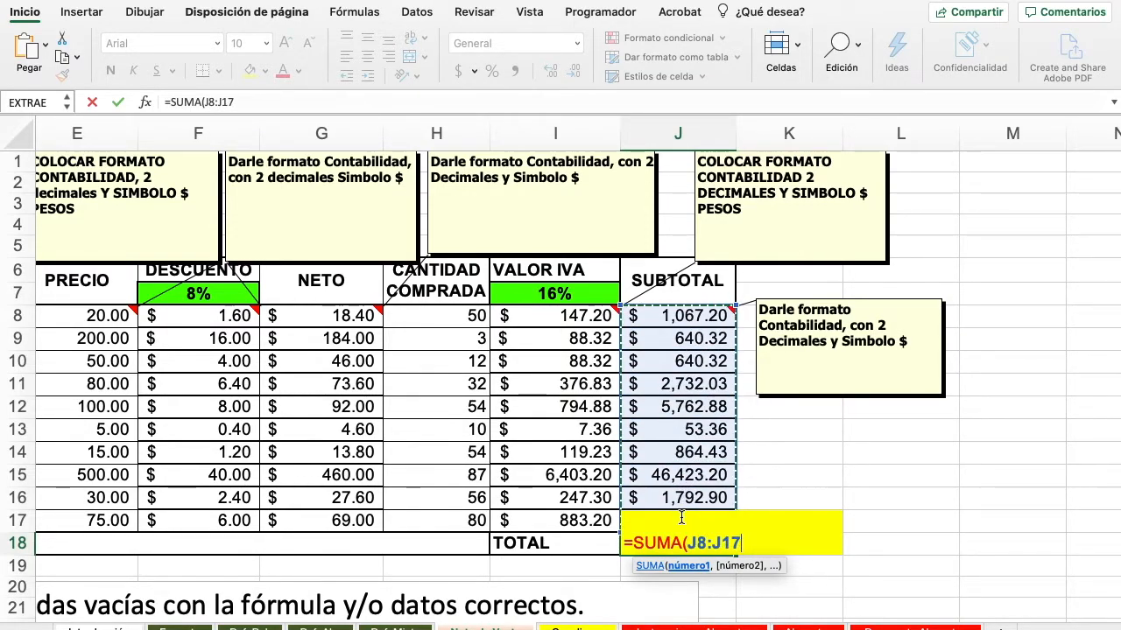
pyautogui.write(')')
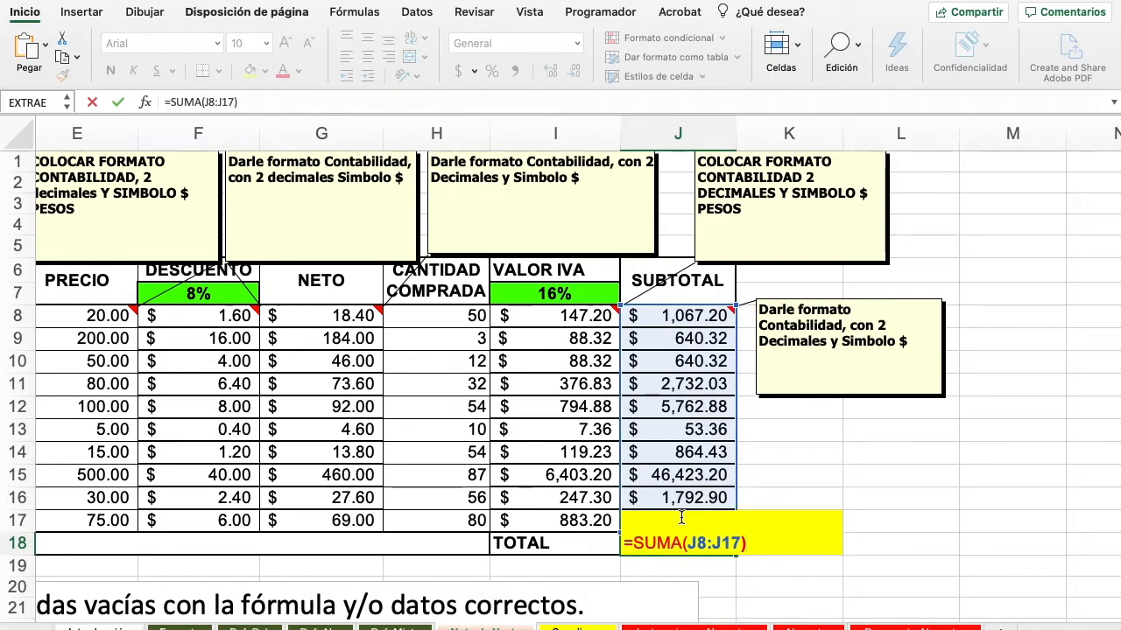
pyautogui.press('Return')
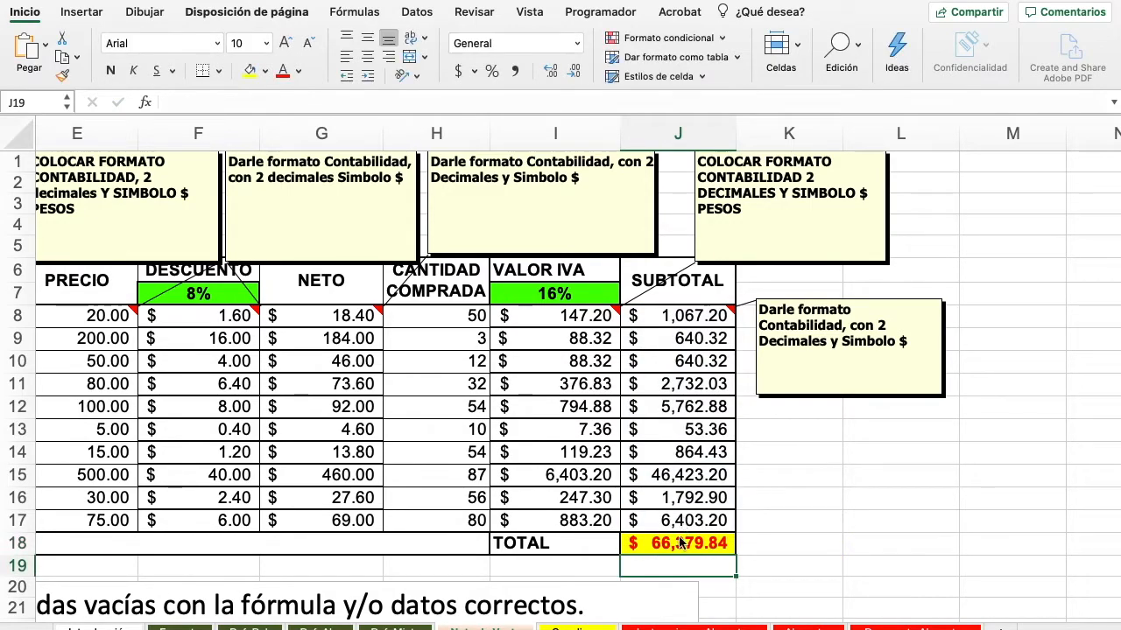
# Review the completed sales note table and the instructions below it, and go to the weekly gasoline sales sheet
pyautogui.scroll(-2, 676, 538)
pyautogui.hscroll(-1, 676, 538)
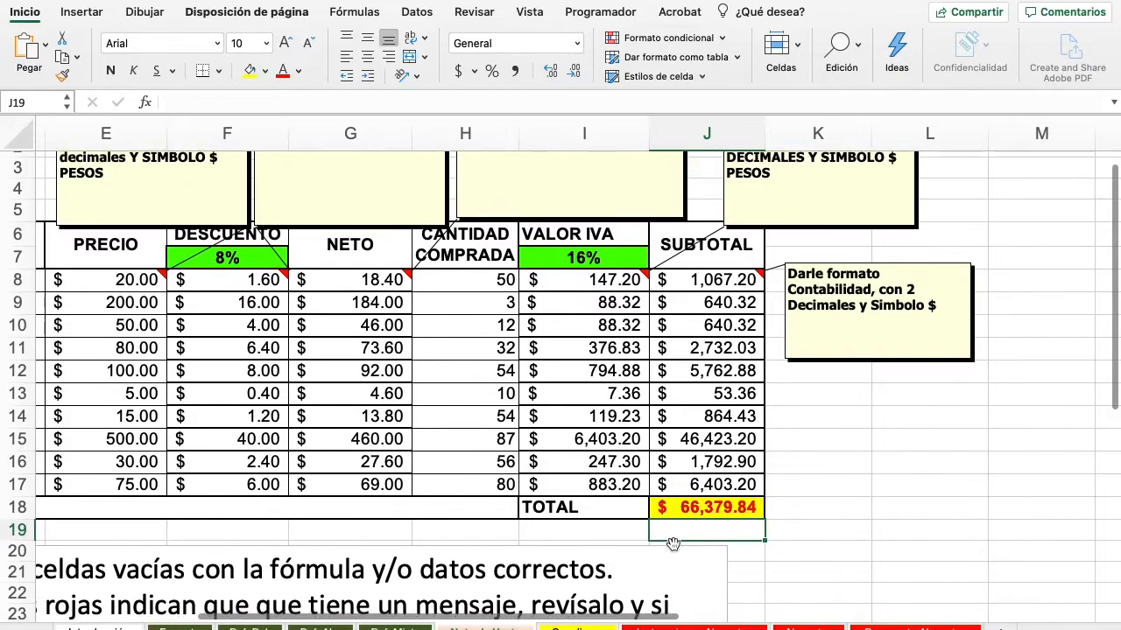
pyautogui.scroll(-1, 672, 545)
pyautogui.scroll(-3, 672, 545)
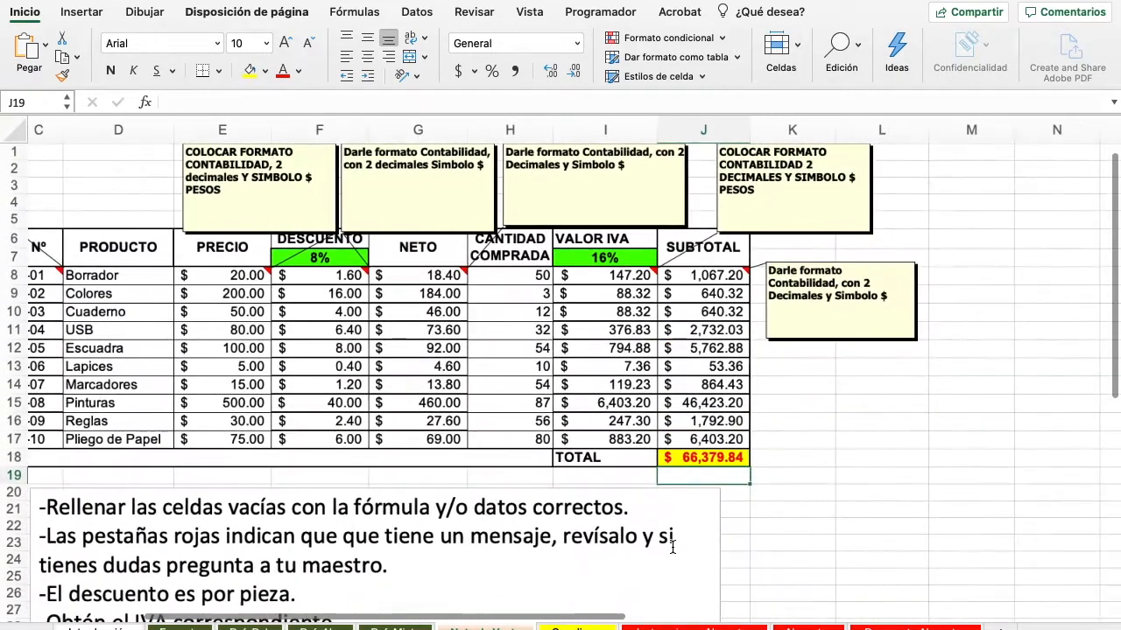
pyautogui.hscroll(-2, 672, 546)
pyautogui.scroll(1, 673, 546)
pyautogui.hscroll(-3, 675, 550)
pyautogui.scroll(-1, 672, 548)
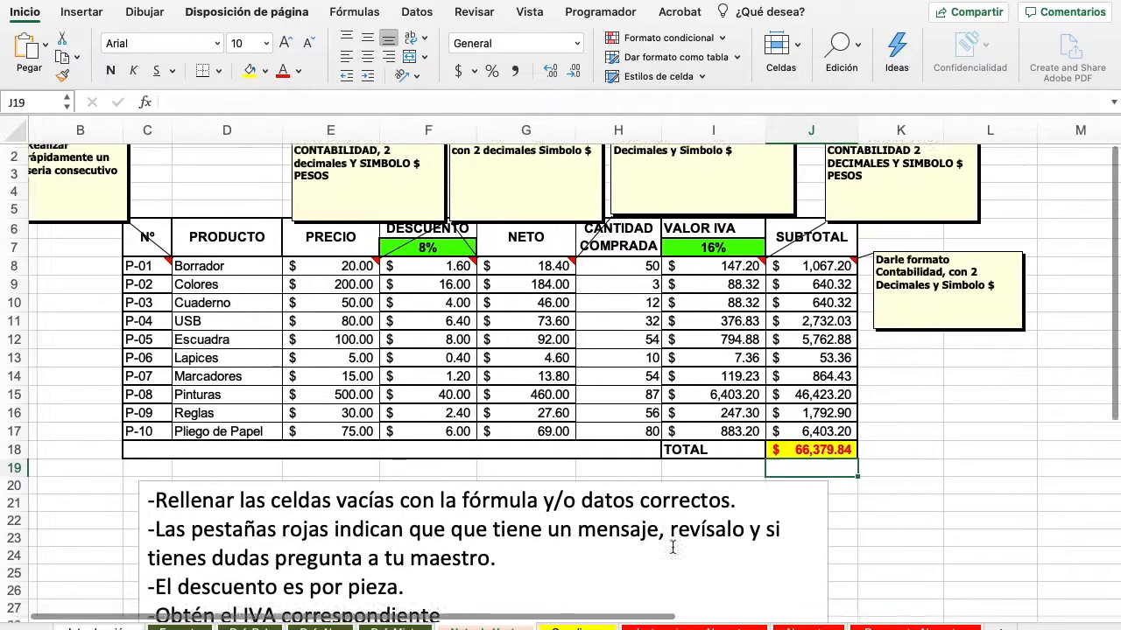
pyautogui.scroll(-3, 673, 548)
pyautogui.hscroll(1, 673, 548)
pyautogui.scroll(3, 672, 548)
pyautogui.scroll(-1, 672, 547)
pyautogui.scroll(-1, 672, 547)
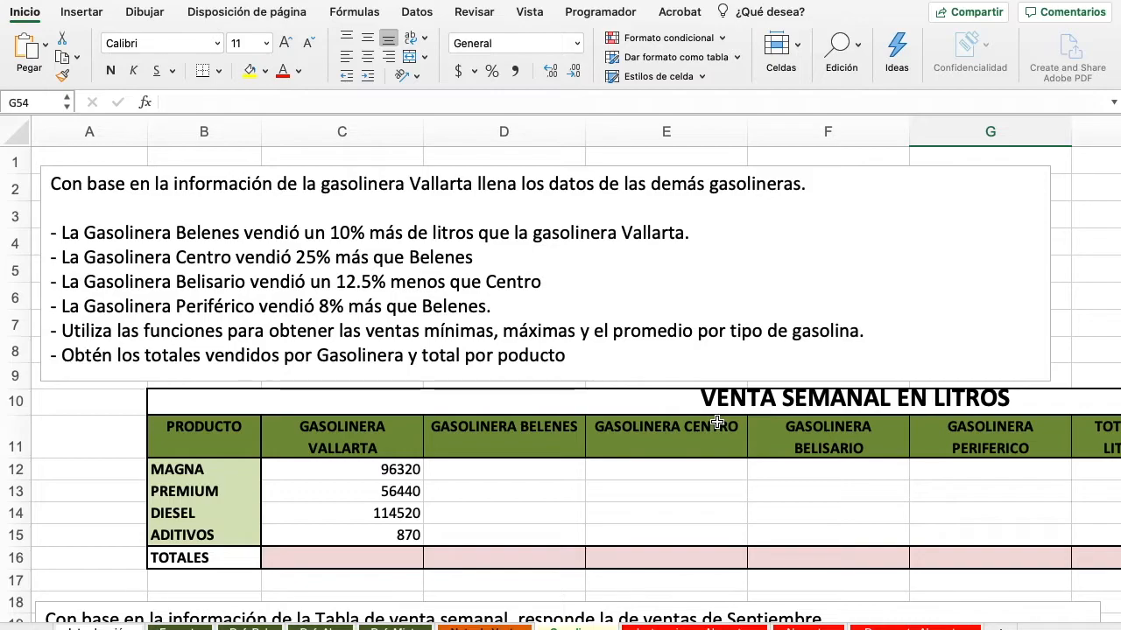
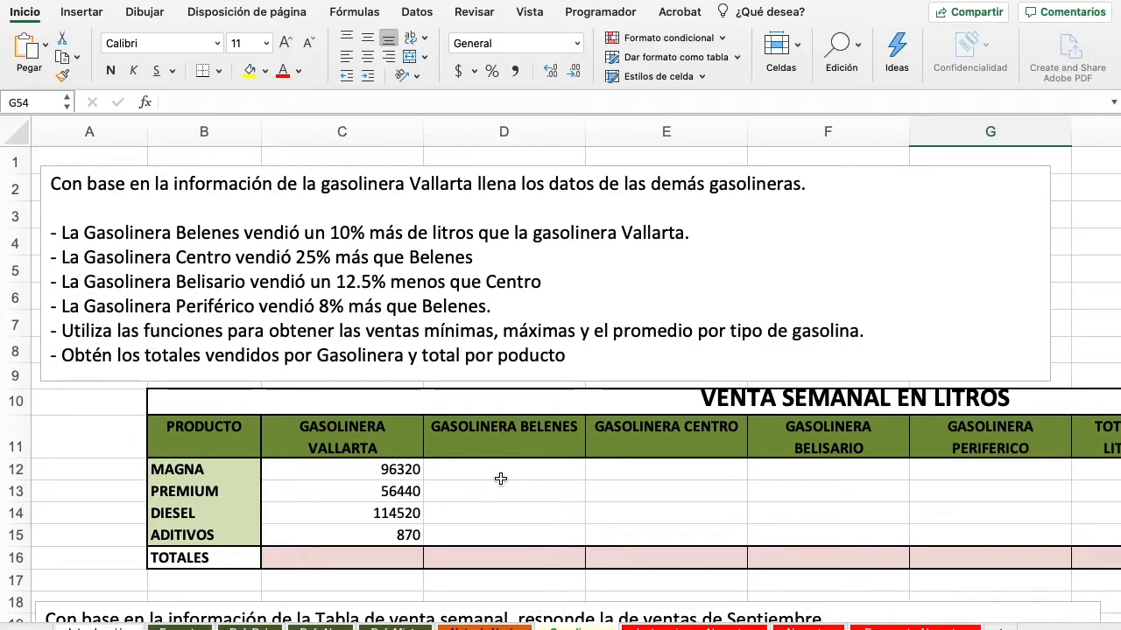
# Enter the formula =C12*10% in D12, the MAGNA row of GASOLINERA BELENES
pyautogui.click(513, 473)
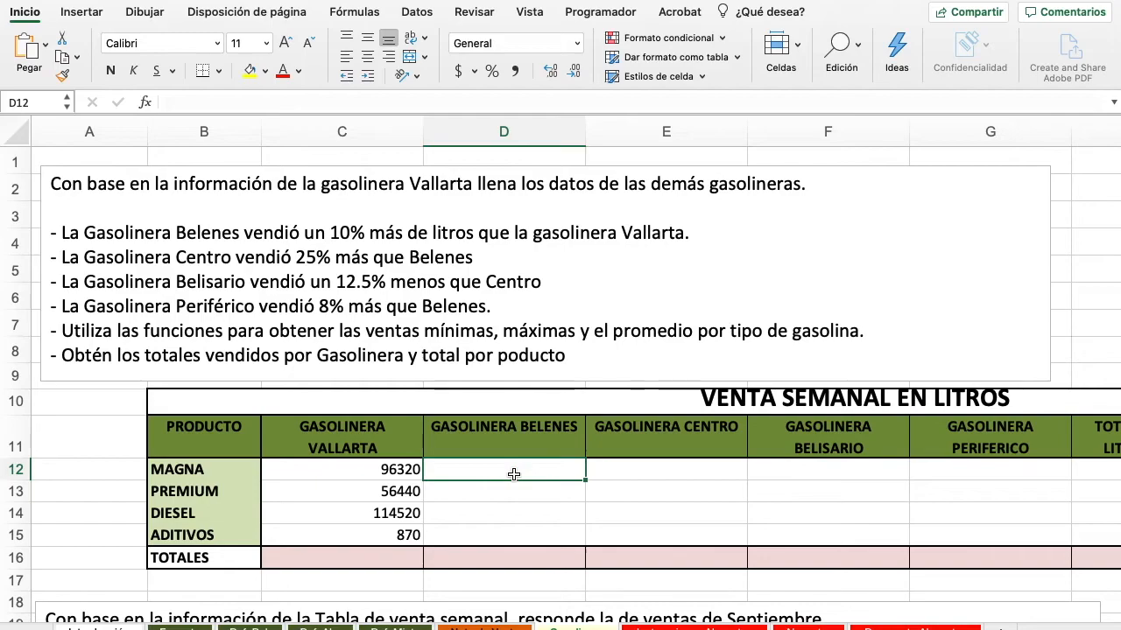
pyautogui.write('=')
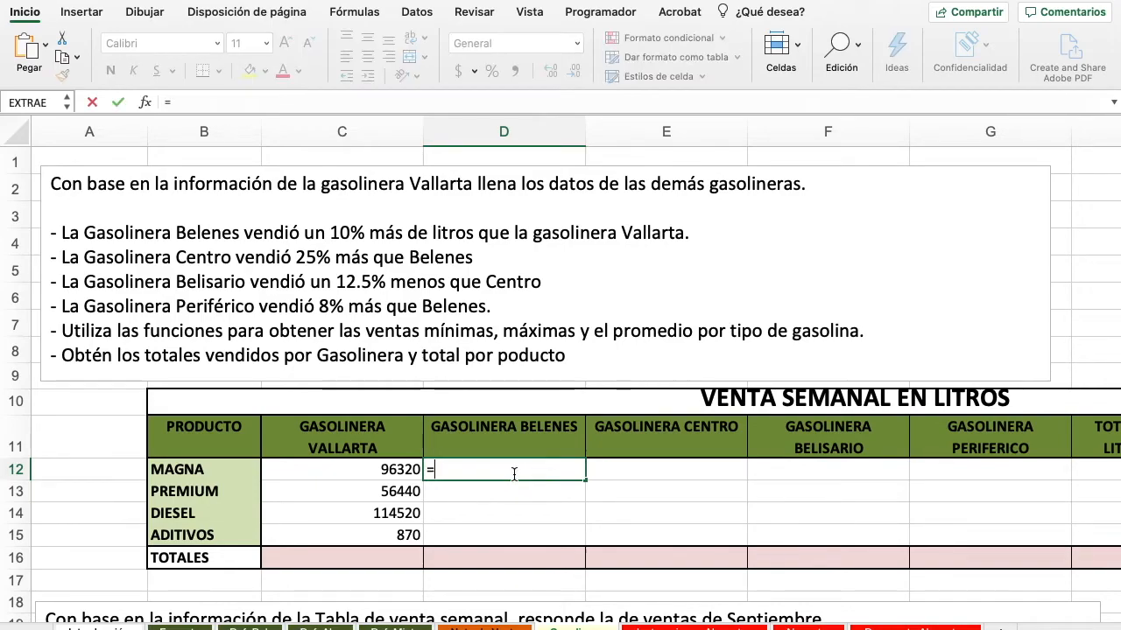
pyautogui.click(396, 470)
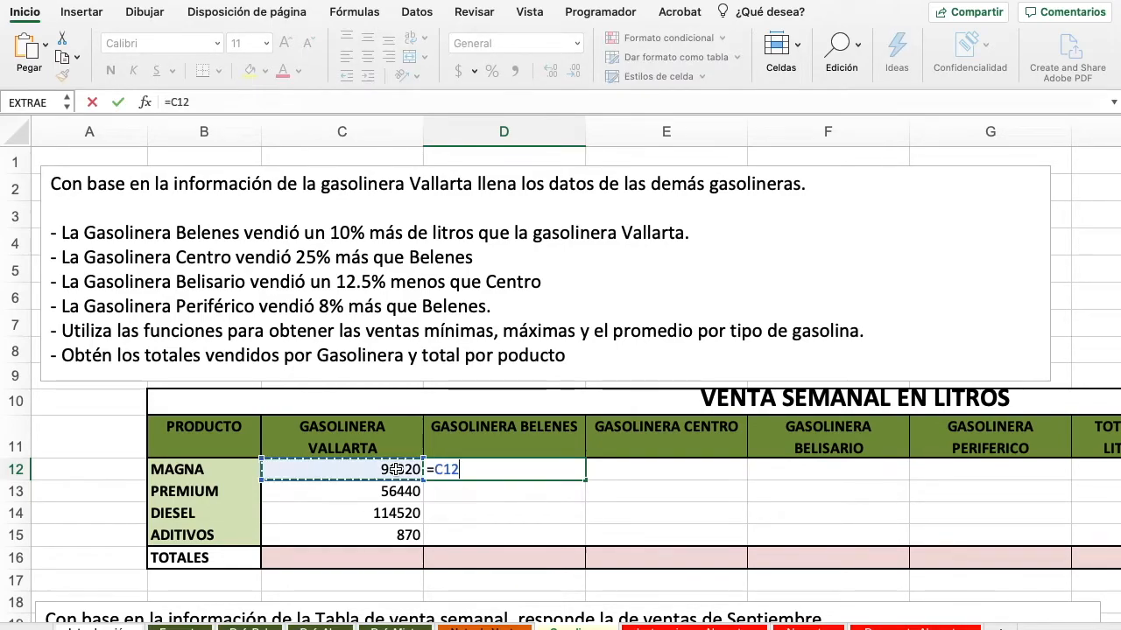
pyautogui.write('*')
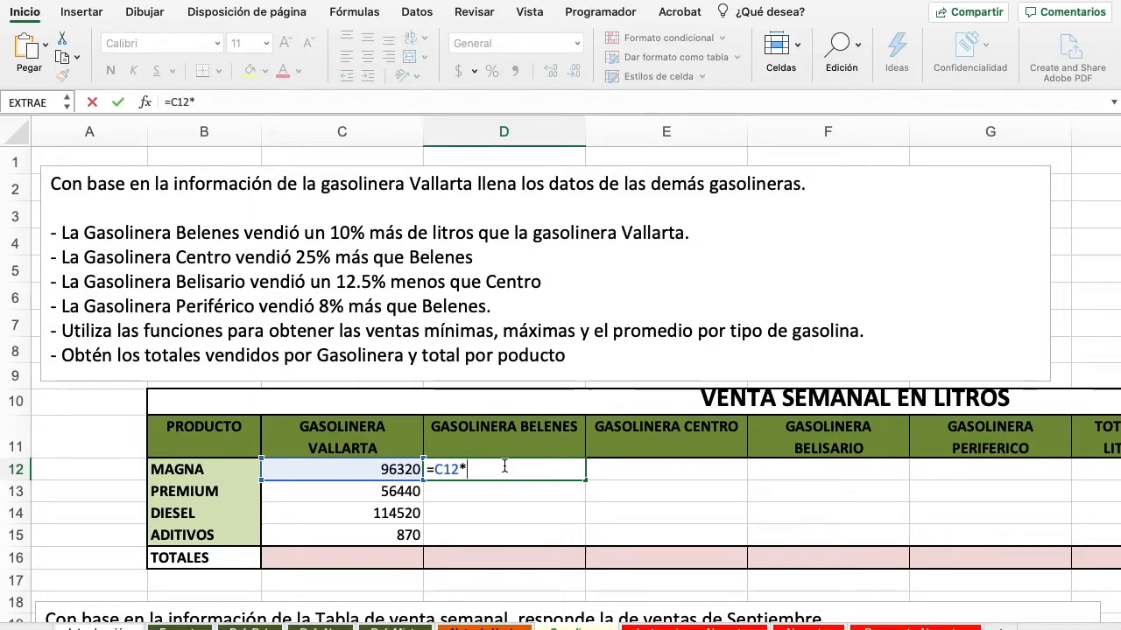
pyautogui.write('10%')
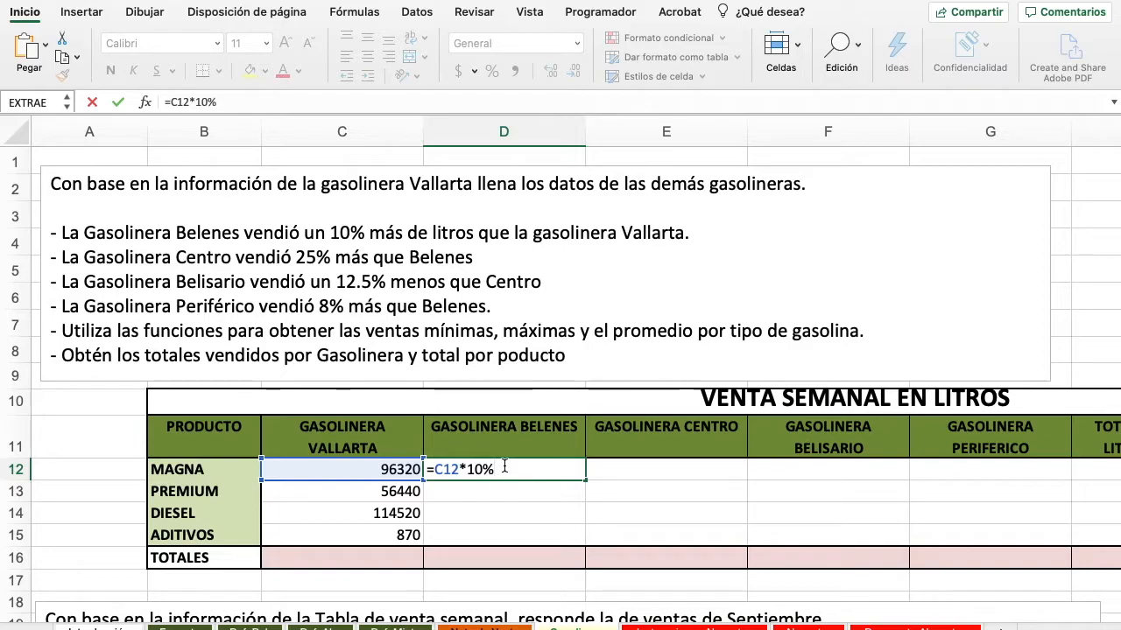
pyautogui.press('Return')
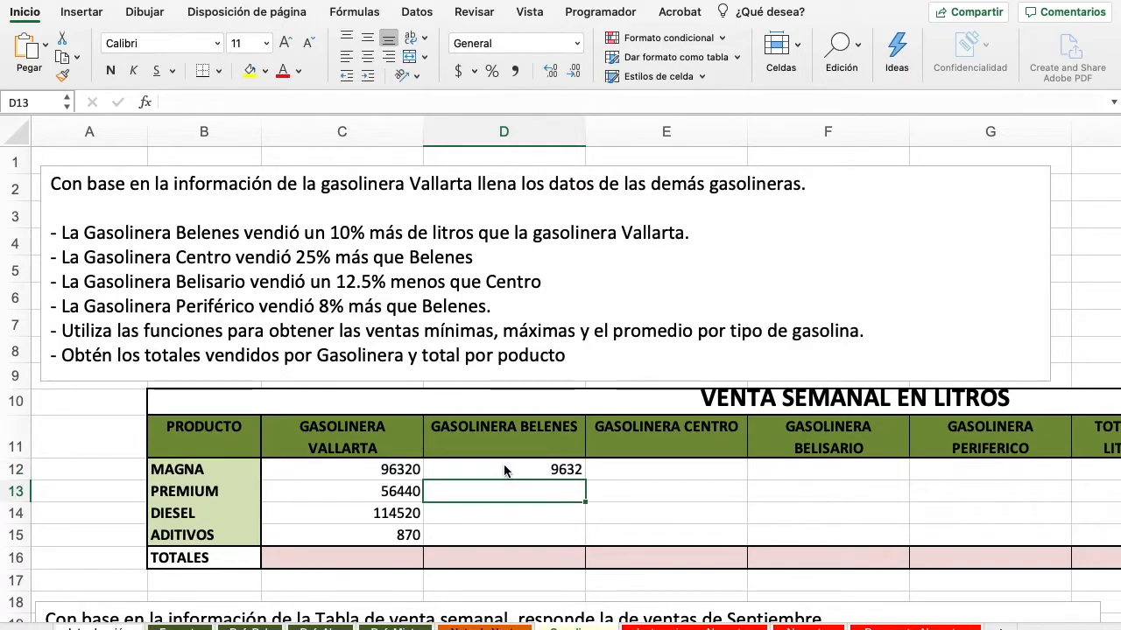
# Change the formula in D12 to =C12*0.1, writing the percentage as a decimal
pyautogui.click(550, 469)
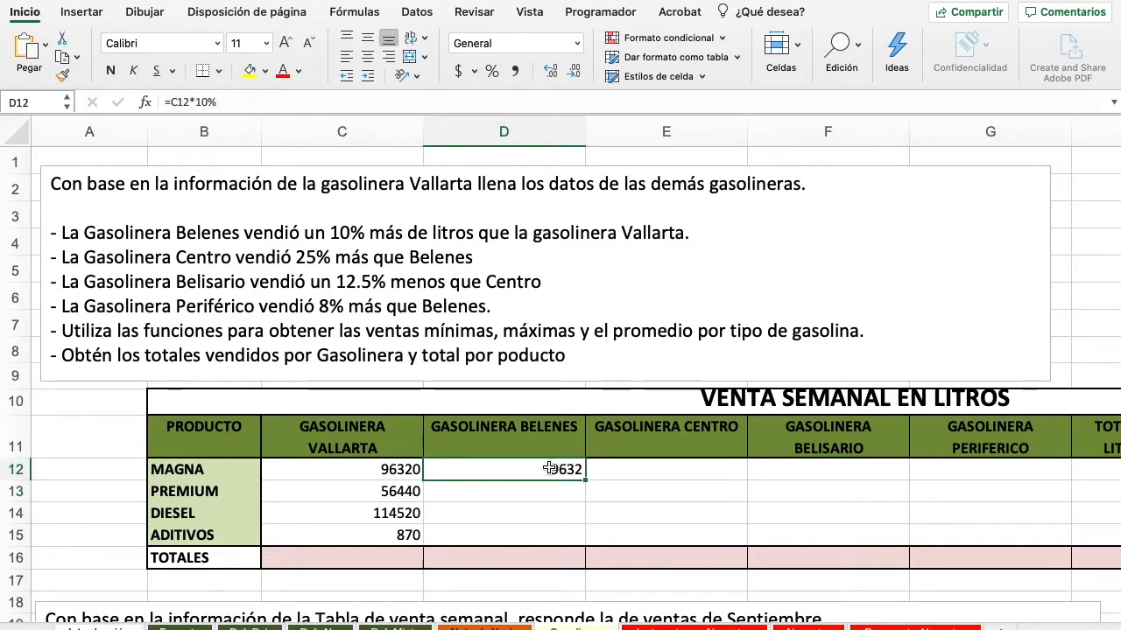
pyautogui.doubleClick(550, 470)
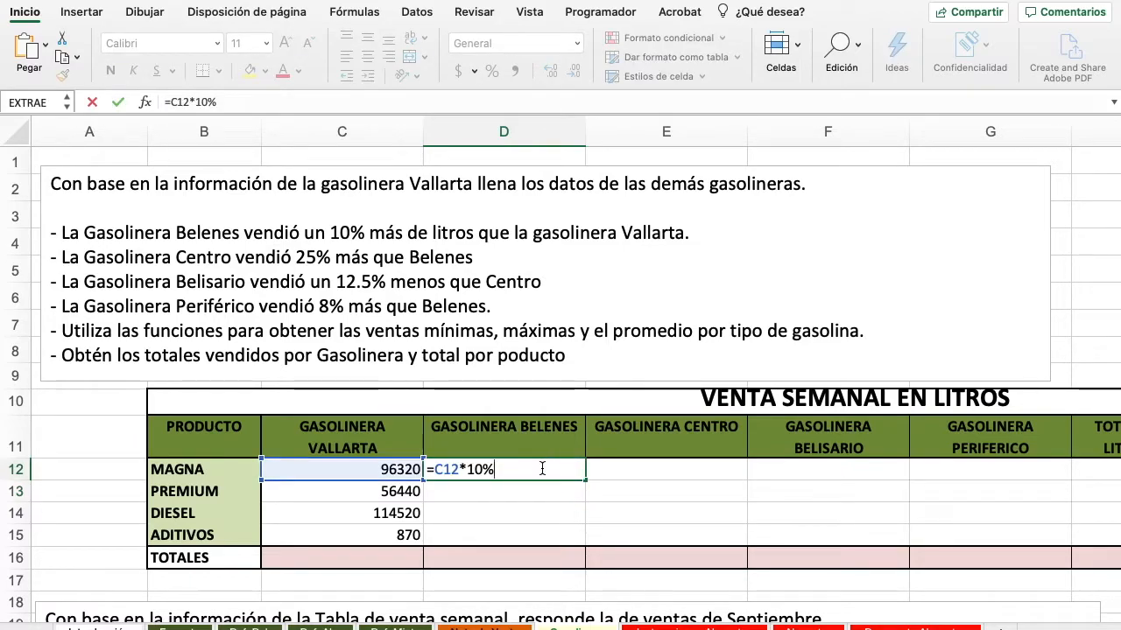
pyautogui.press('BackSpace')
pyautogui.press('BackSpace')
pyautogui.press('BackSpace')
pyautogui.write('0')
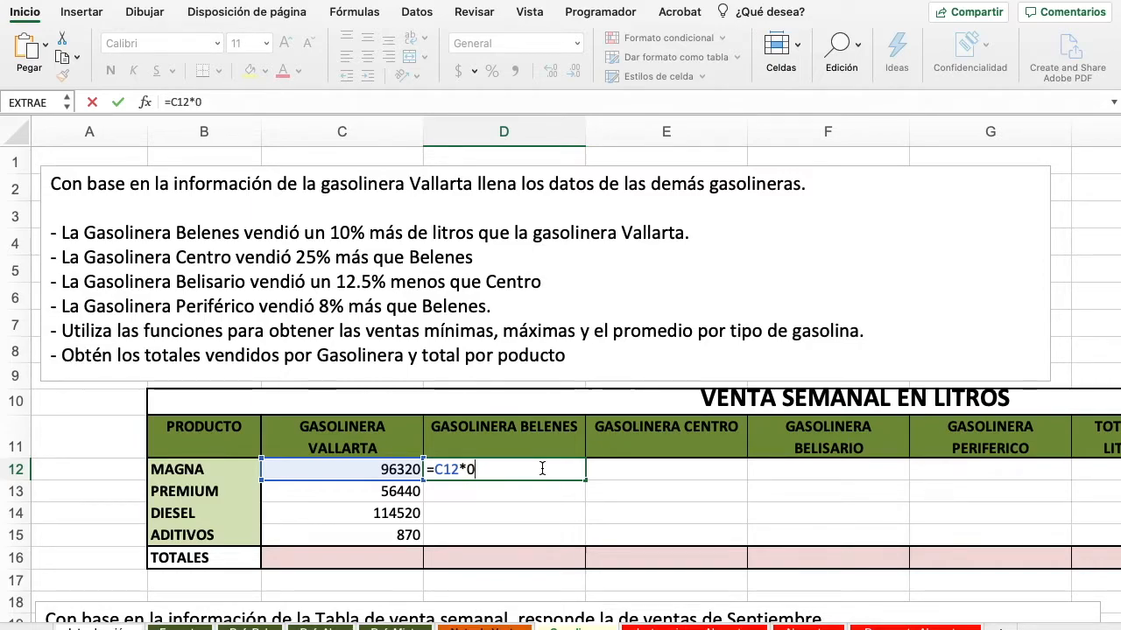
pyautogui.write('.01')
pyautogui.press('BackSpace')
pyautogui.press('BackSpace')
pyautogui.write('1')
pyautogui.press('Return')
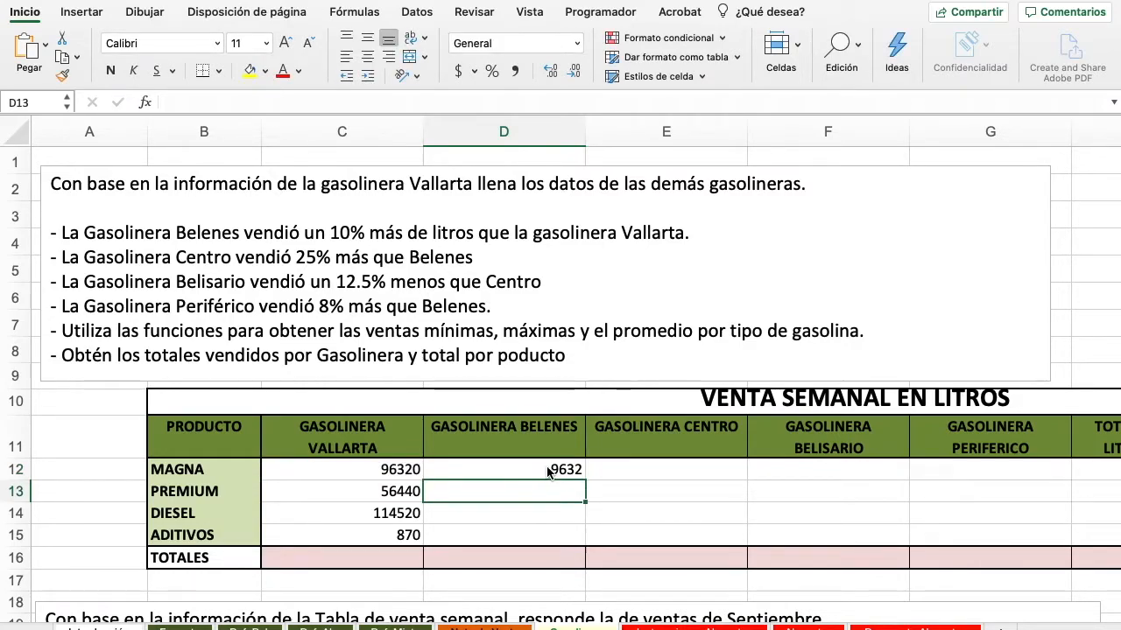
# Extend the D12 formula to =C12*0.1+C12 and fill it down the GASOLINERA BELENES column to D15
pyautogui.doubleClick(548, 472)
pyautogui.write('+')
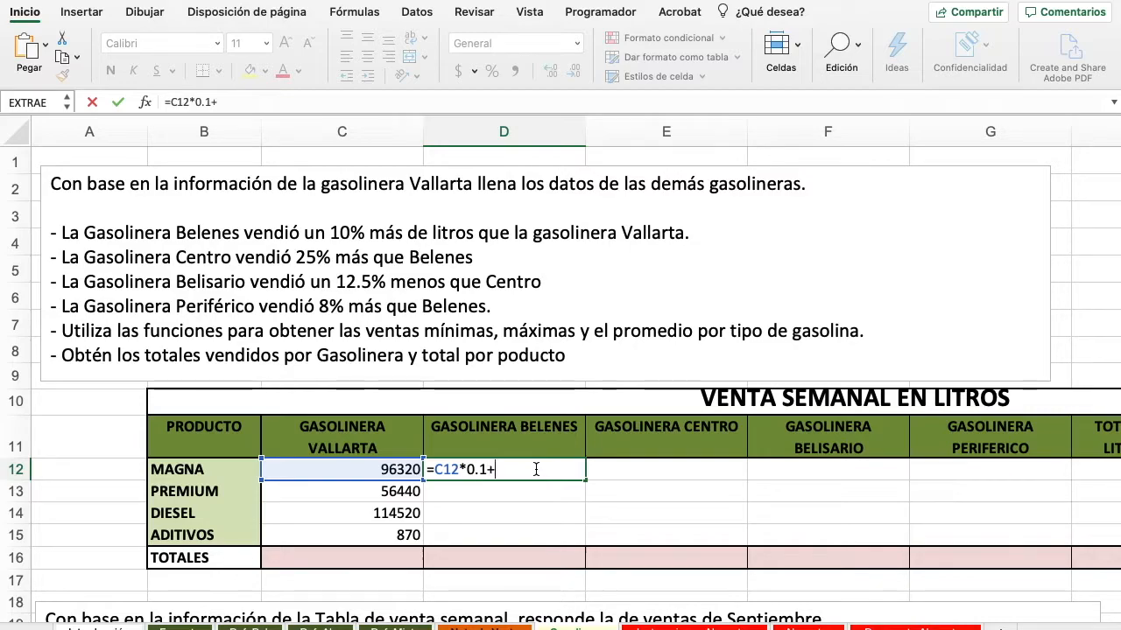
pyautogui.write('C')
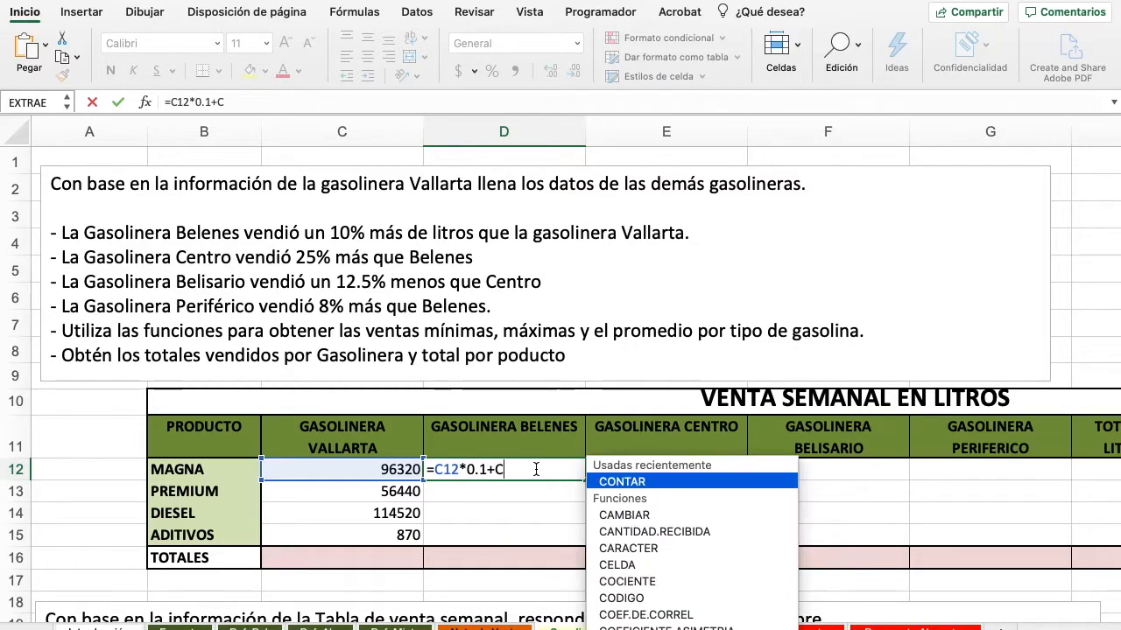
pyautogui.write('12')
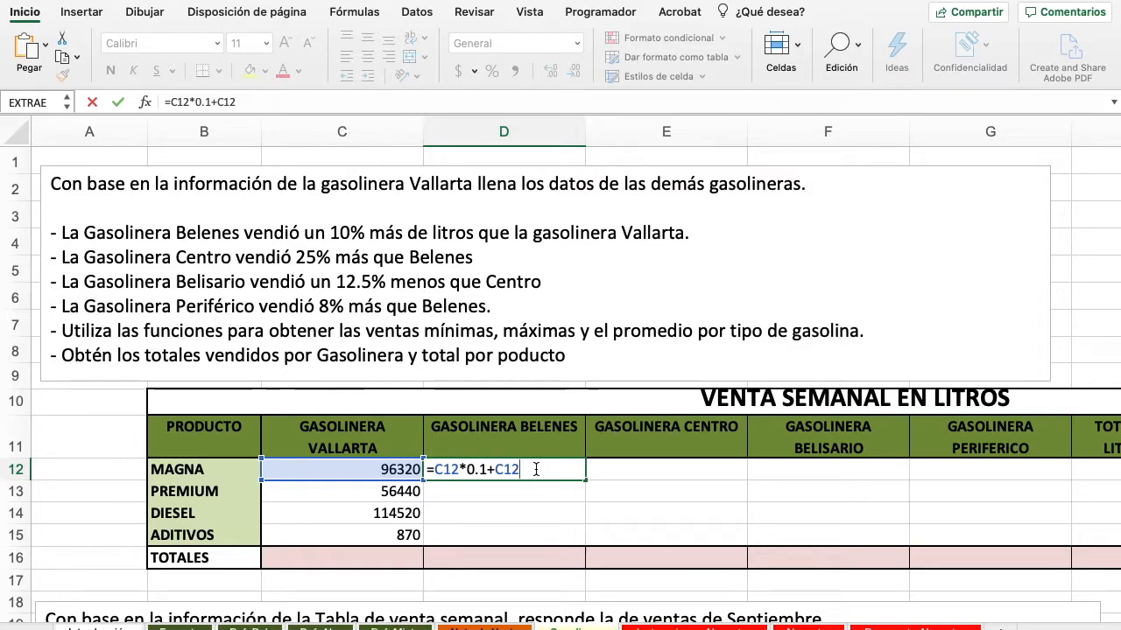
pyautogui.press('Return')
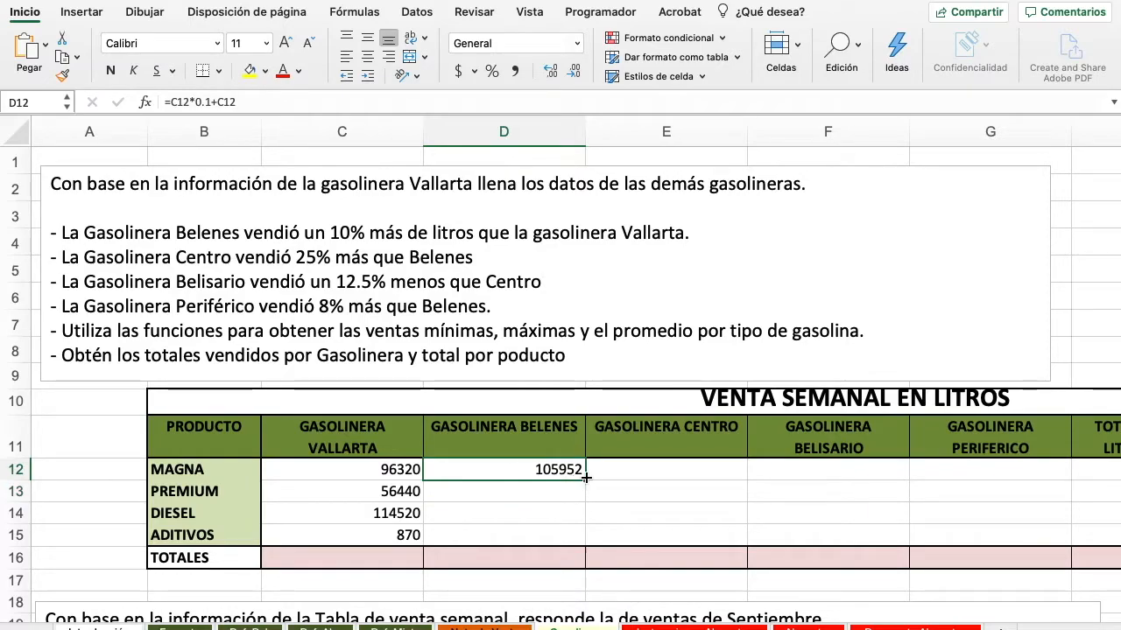
pyautogui.moveTo(585, 477); pyautogui.dragTo(573, 543)
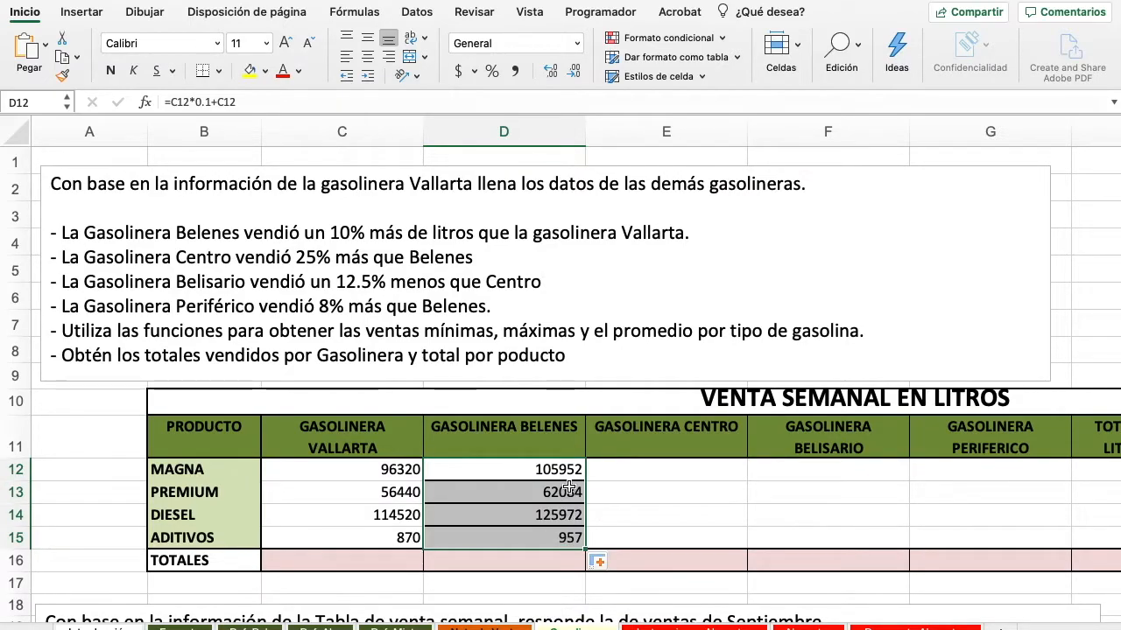
pyautogui.click(534, 504)
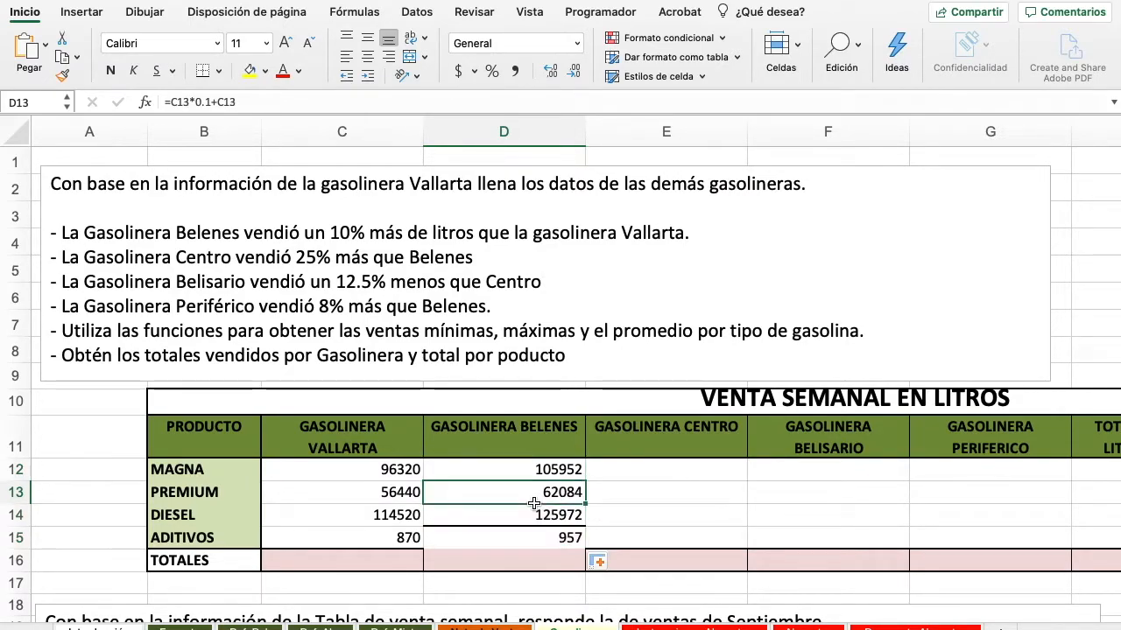
# Apply all borders to the range C12:D16 covering the Vallarta and Belenes columns
pyautogui.moveTo(303, 473); pyautogui.dragTo(573, 564)
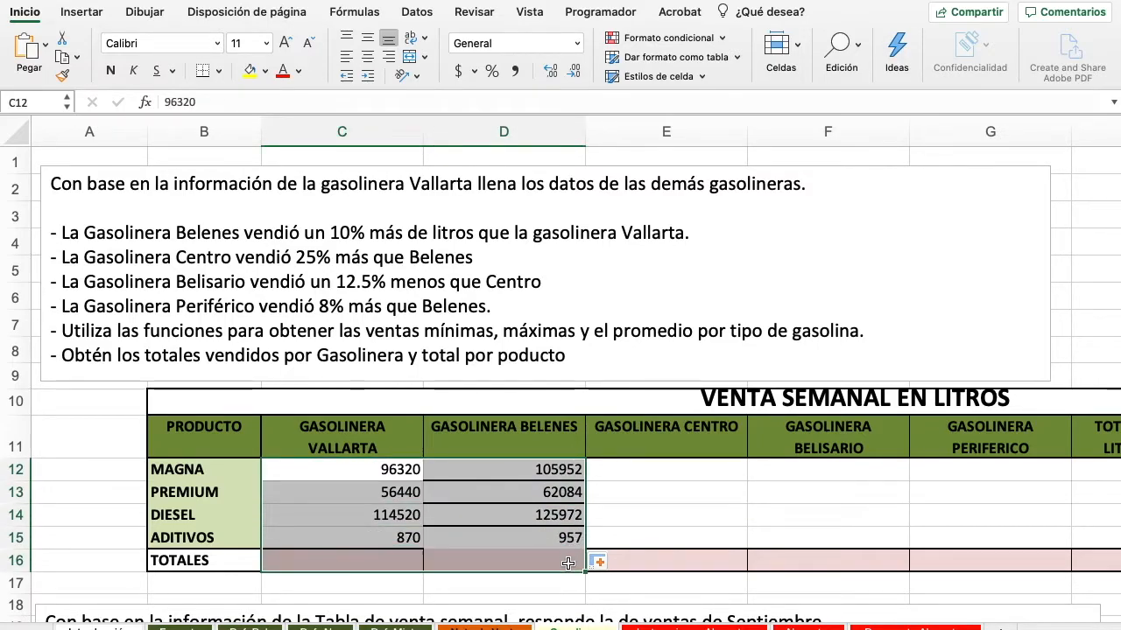
pyautogui.click(219, 73)
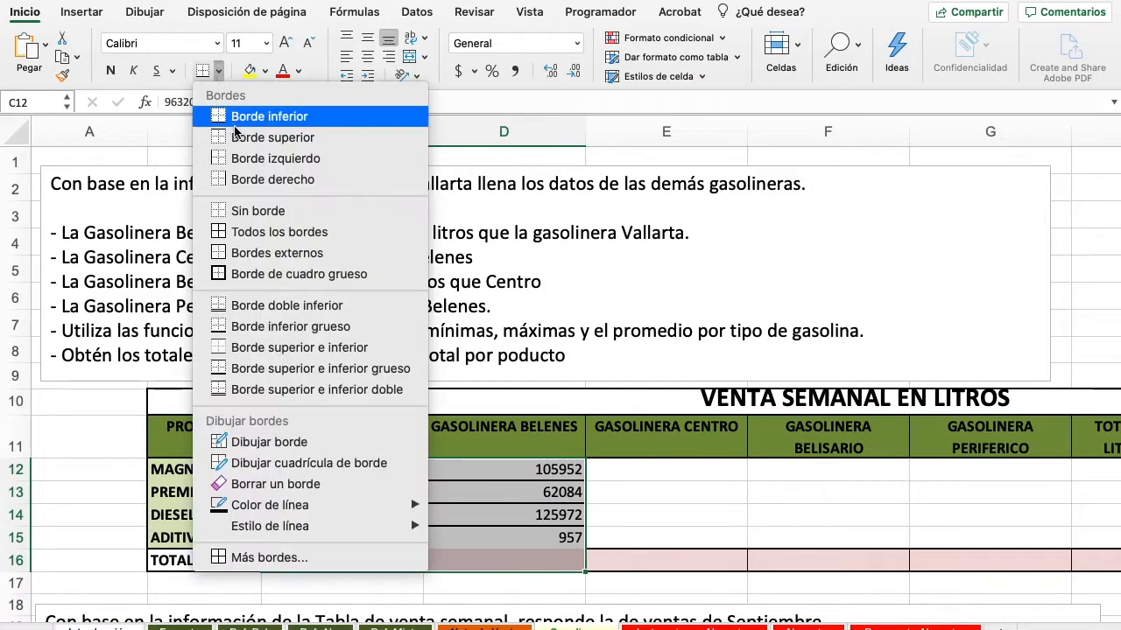
pyautogui.click(254, 232)
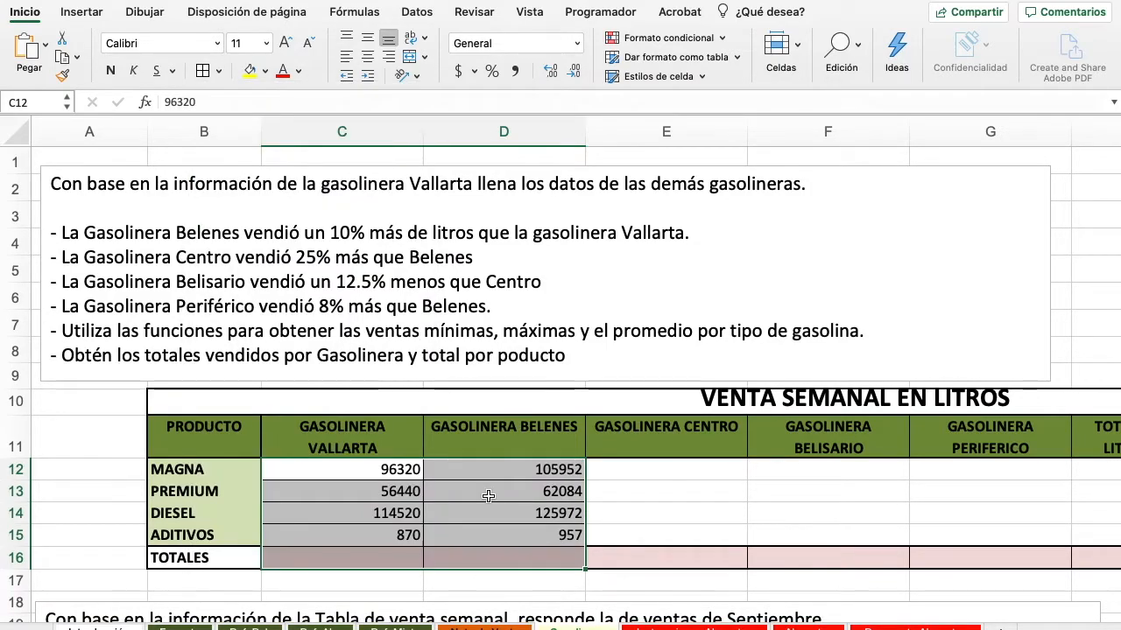
pyautogui.click(488, 497)
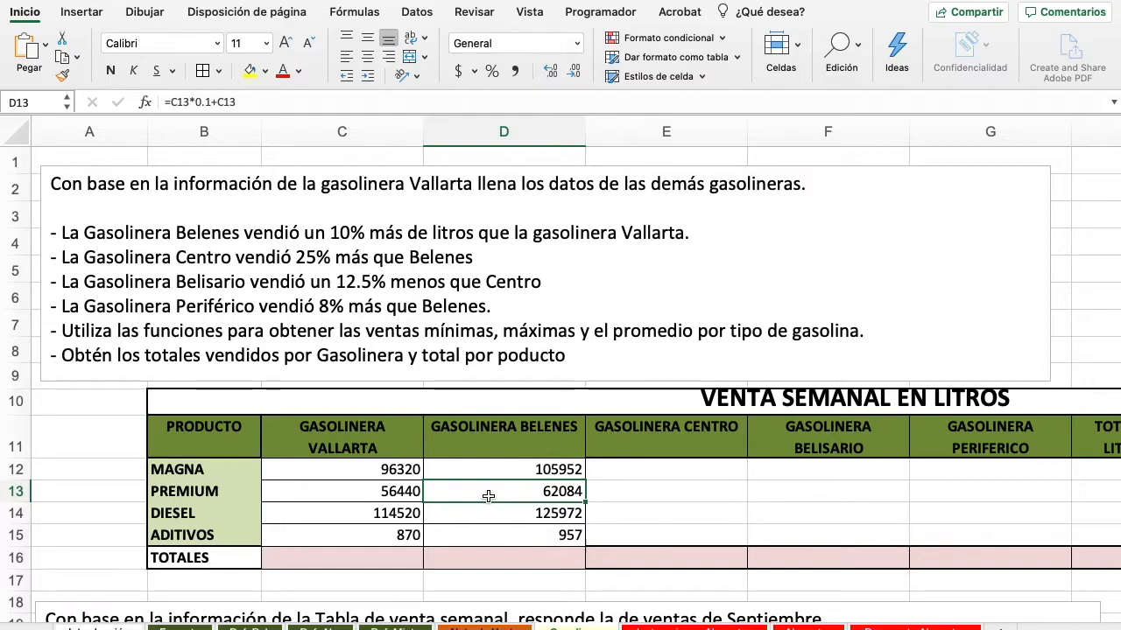
# Enter the formula =D12*0.25+D12 in E12 and fill it down the GASOLINERA CENTRO column to E15
pyautogui.hscroll(2, 608, 499)
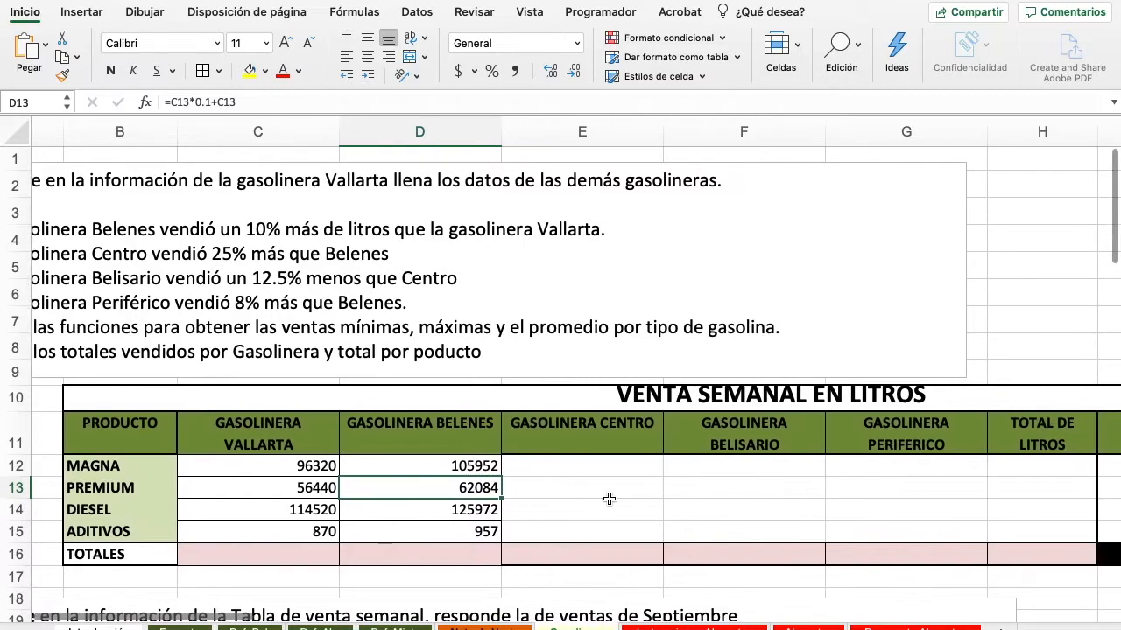
pyautogui.click(585, 469)
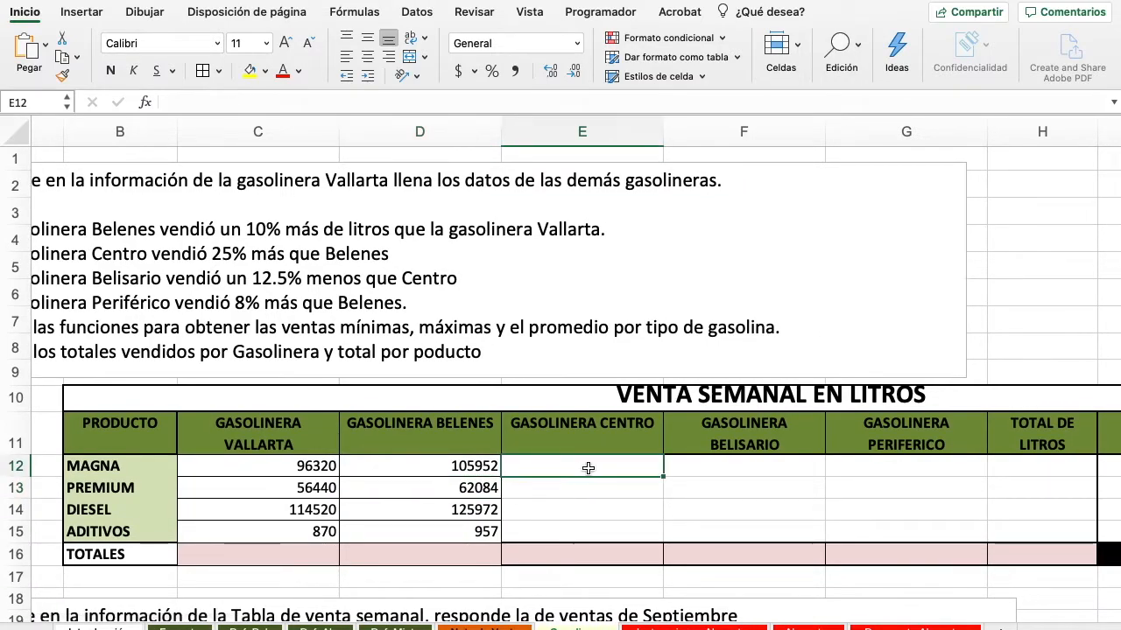
pyautogui.write('=')
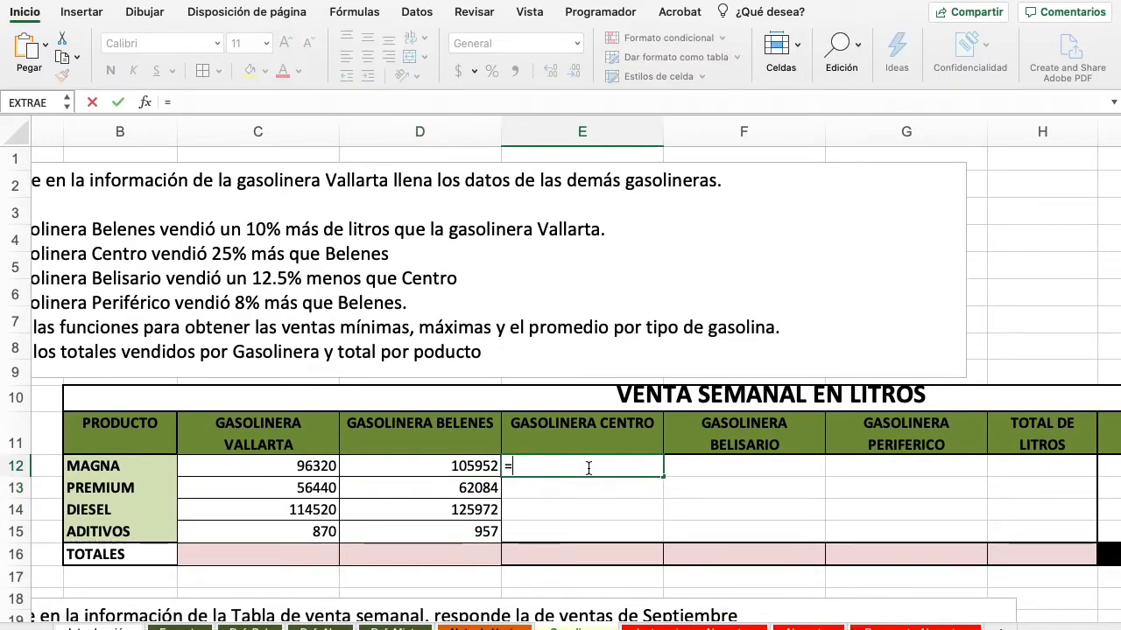
pyautogui.click(463, 469)
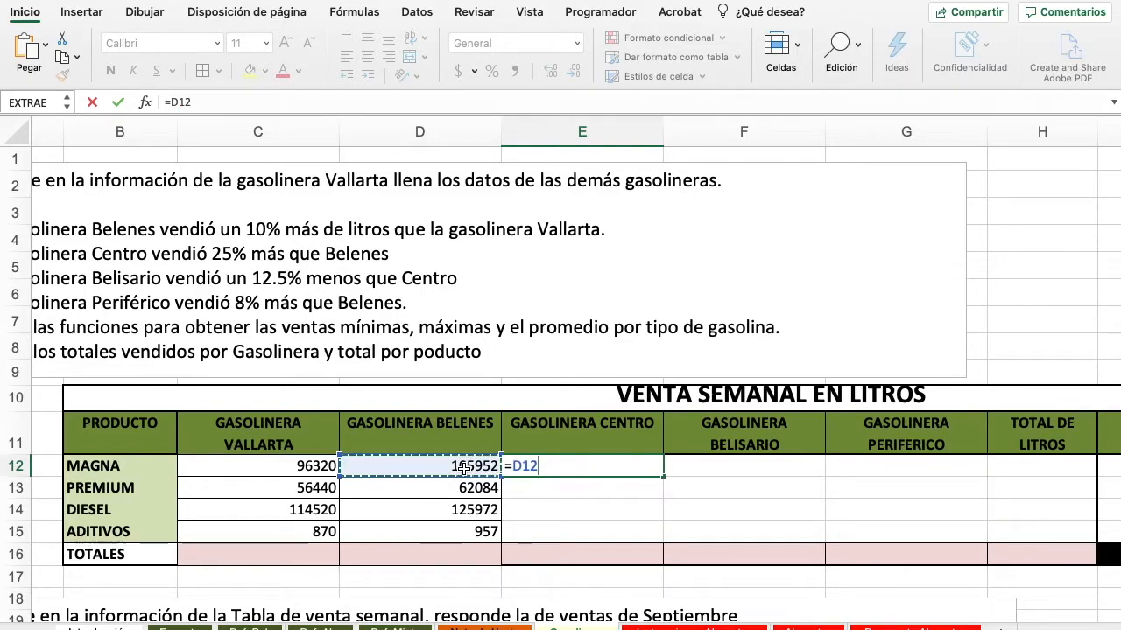
pyautogui.write('*')
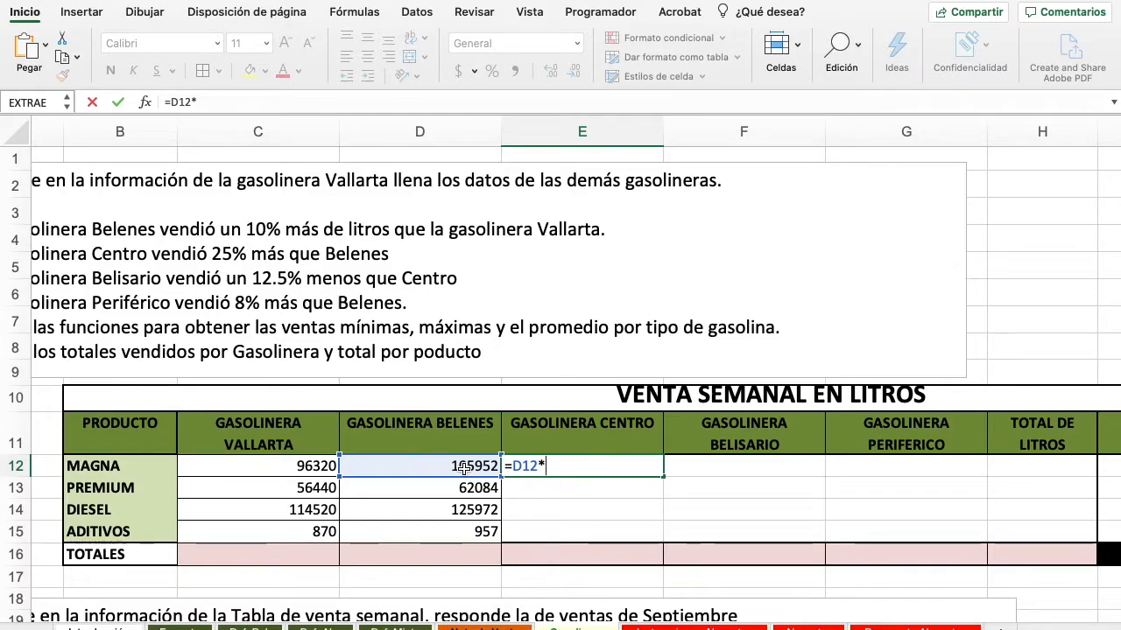
pyautogui.write('0.25+')
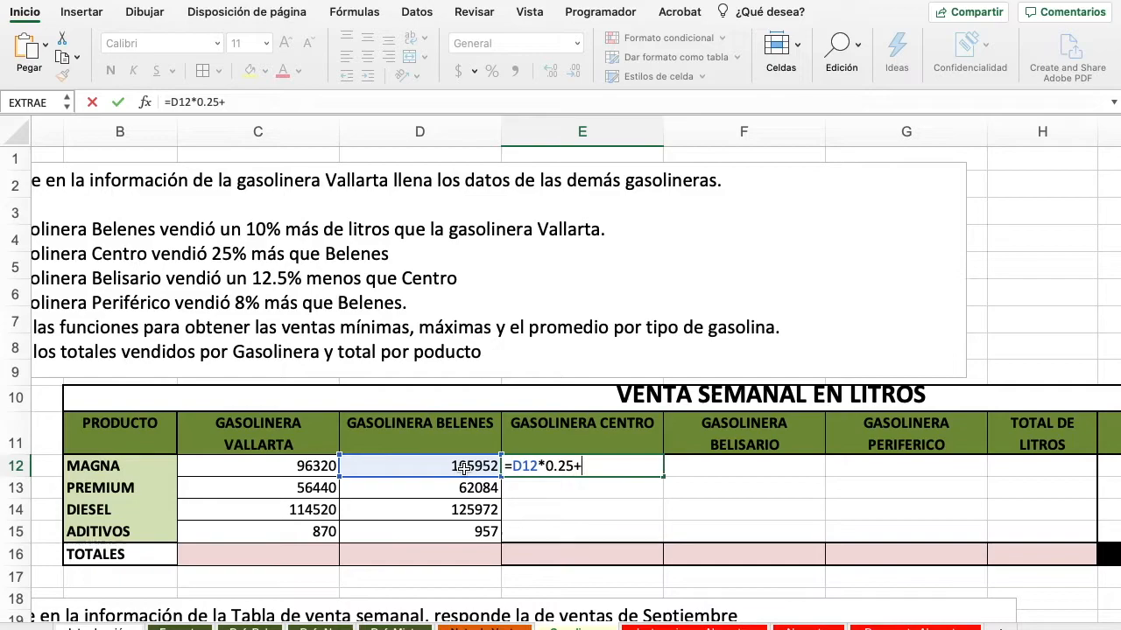
pyautogui.write('D')
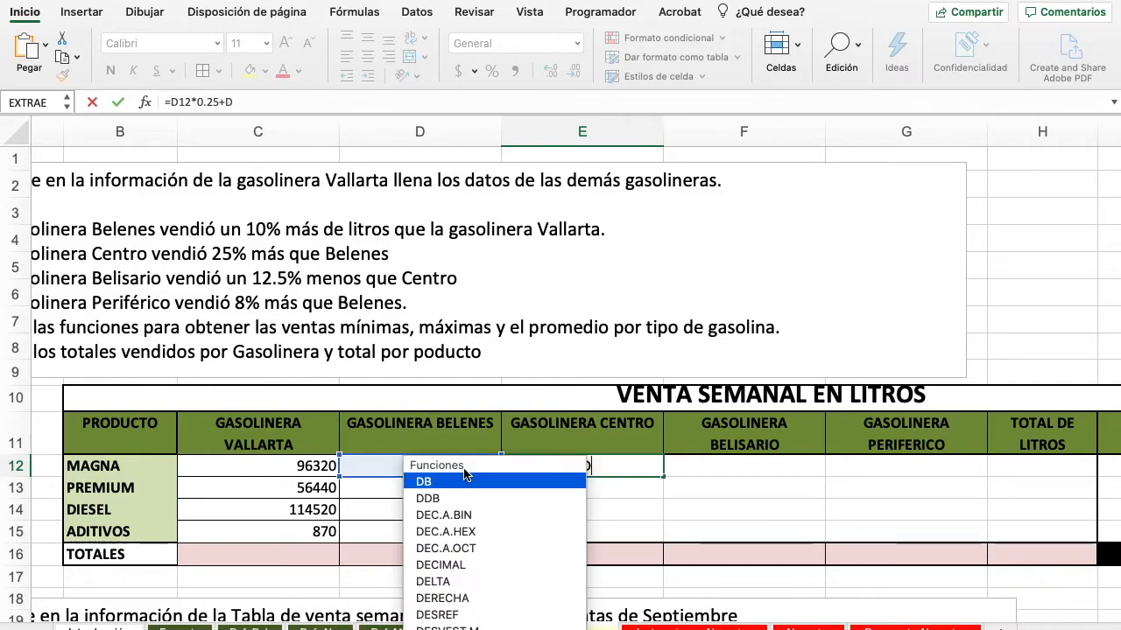
pyautogui.write('12')
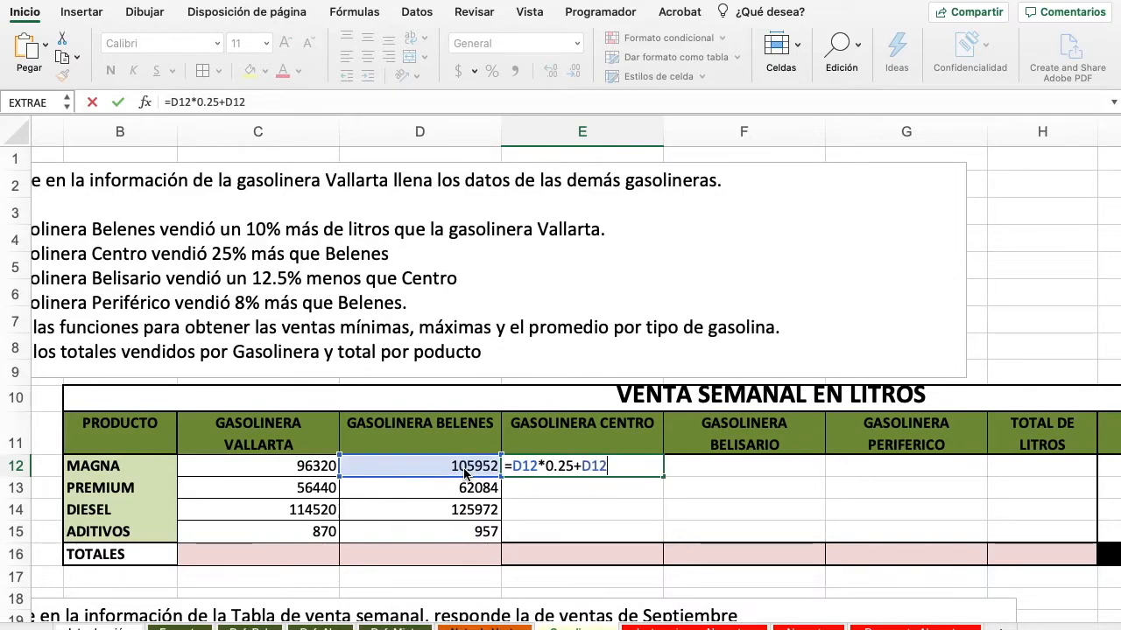
pyautogui.press('Return')
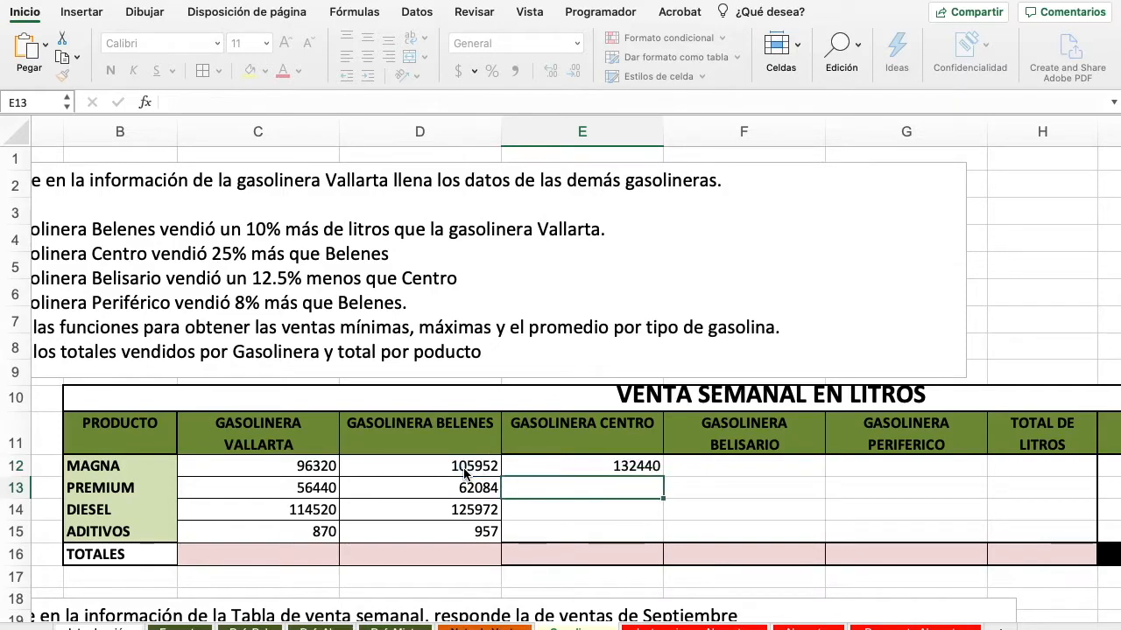
pyautogui.click(620, 467)
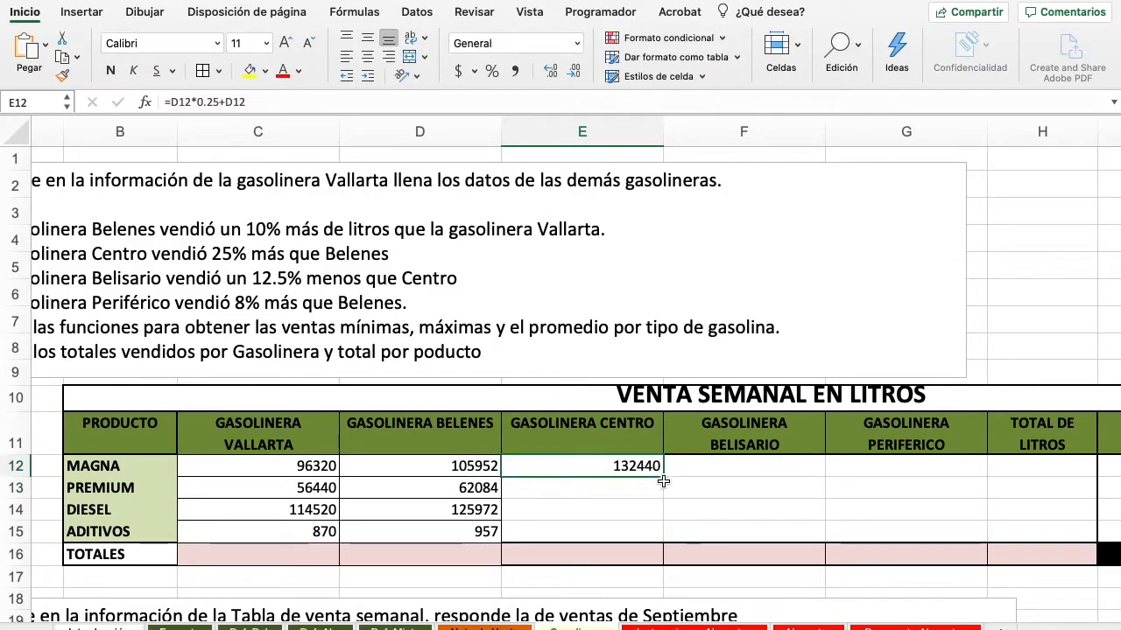
pyautogui.moveTo(662, 477); pyautogui.dragTo(660, 542)
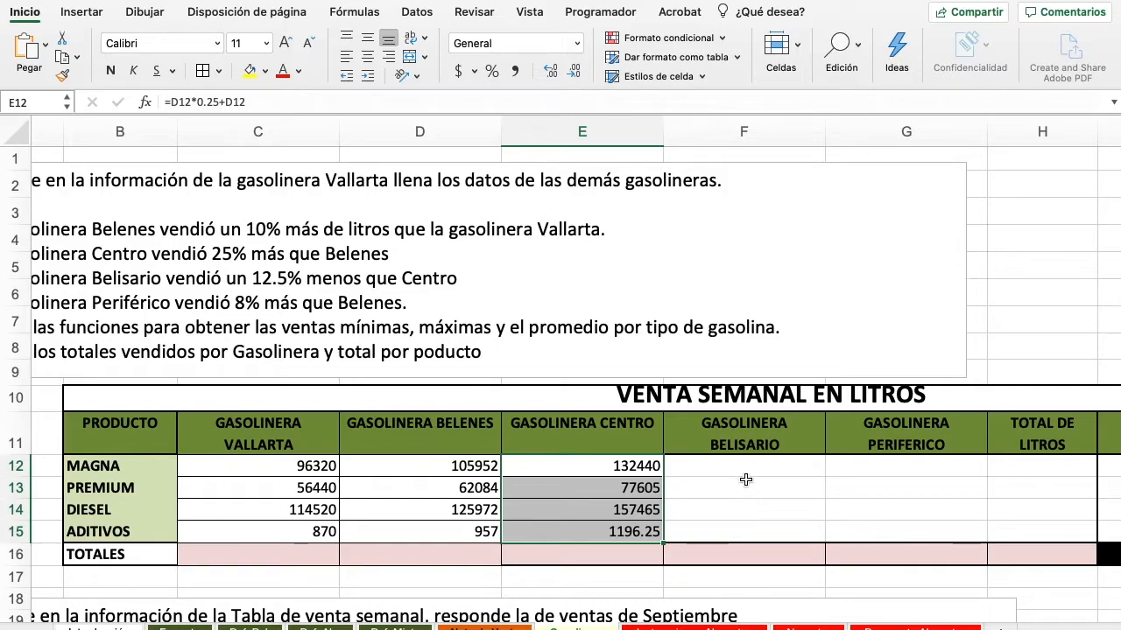
# Enter the formula =E12*0.125-E12 in F12, the MAGNA row of GASOLINERA BELISARIO
pyautogui.click(752, 470)
pyautogui.write('=')
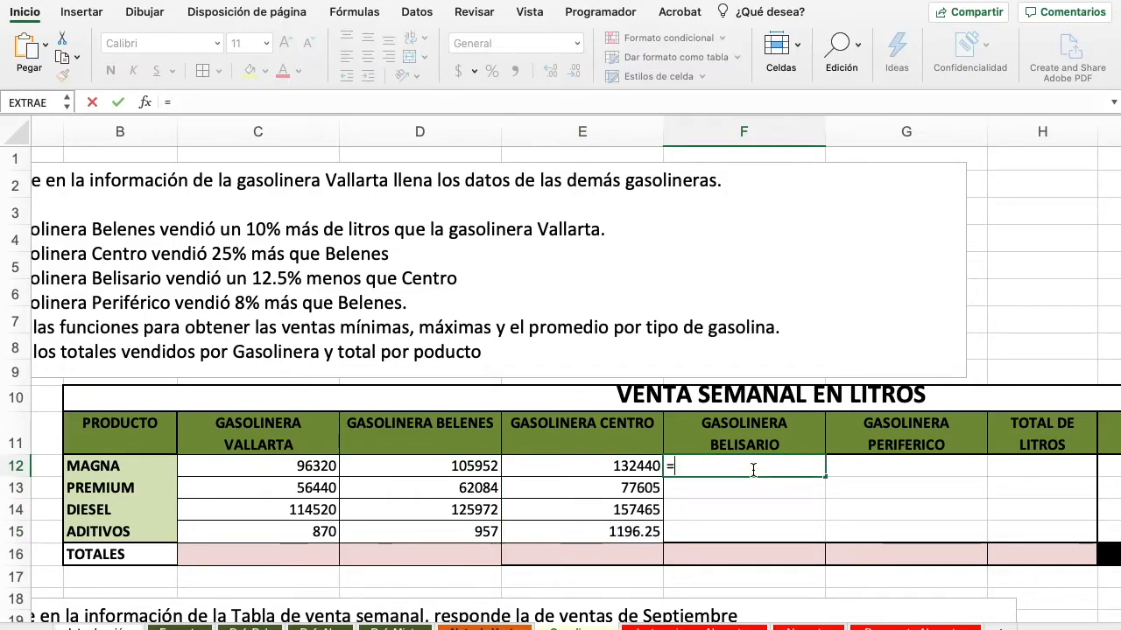
pyautogui.click(648, 467)
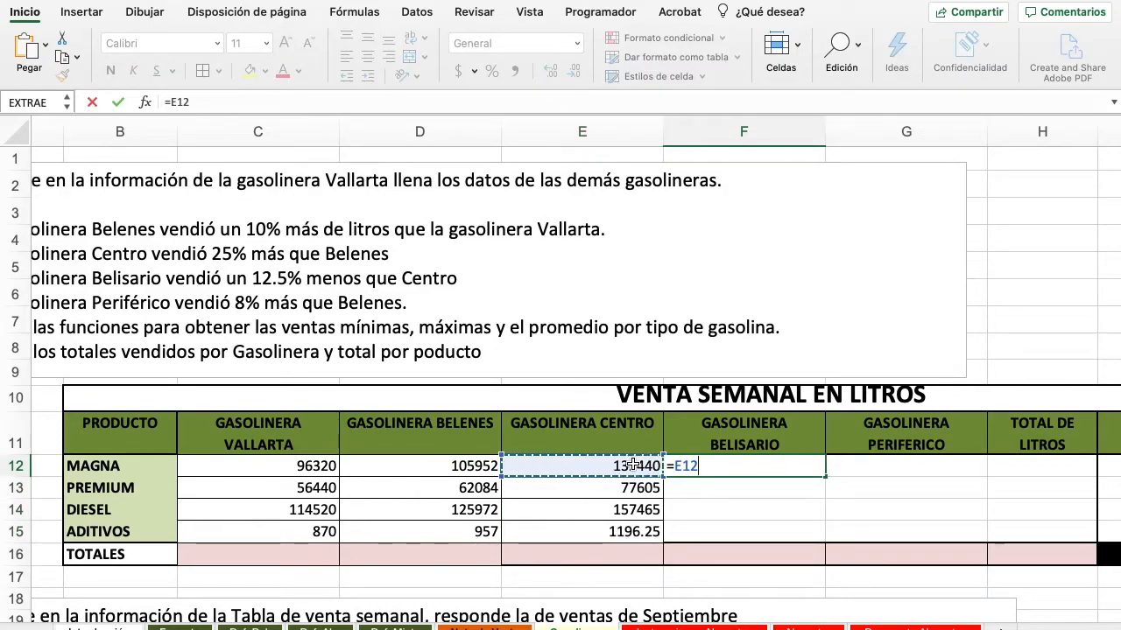
pyautogui.write('*')
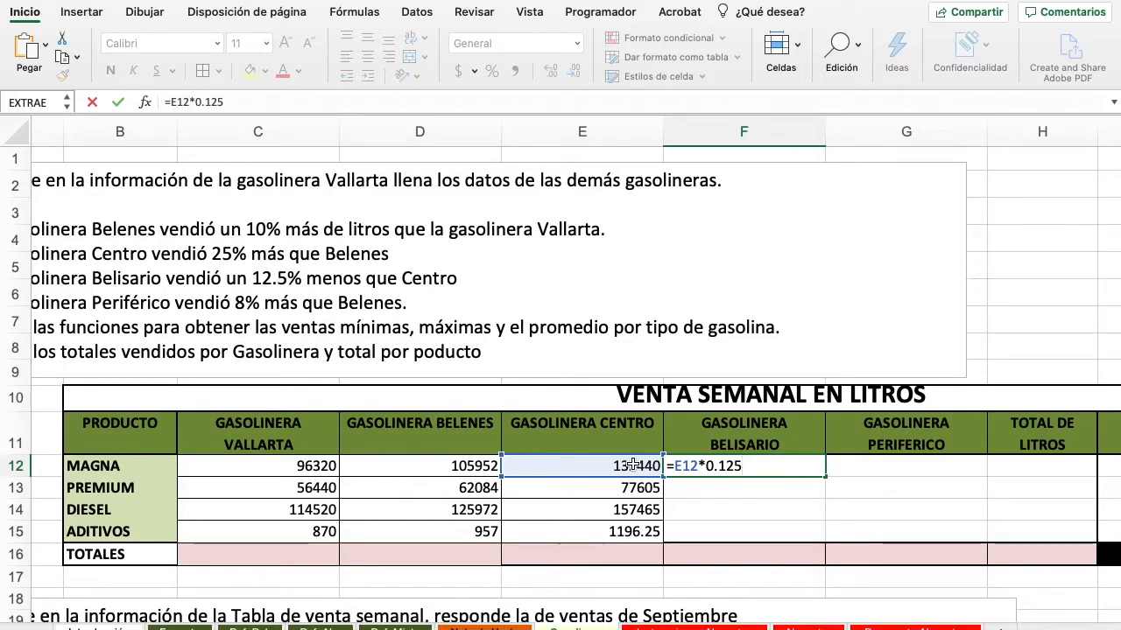
pyautogui.write('-')
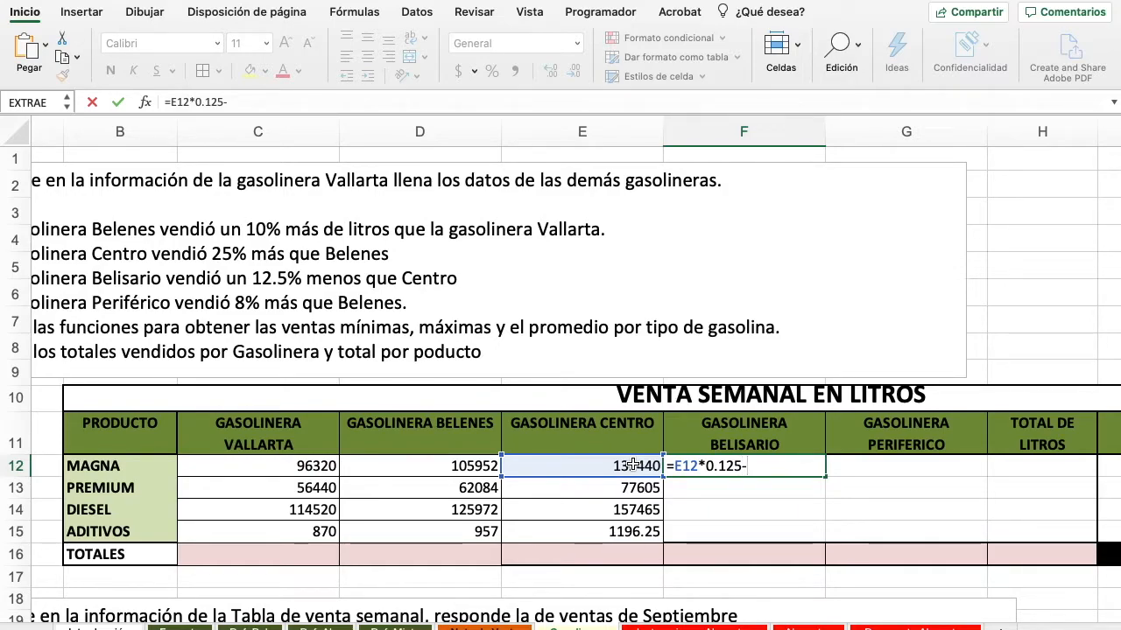
pyautogui.click(634, 466)
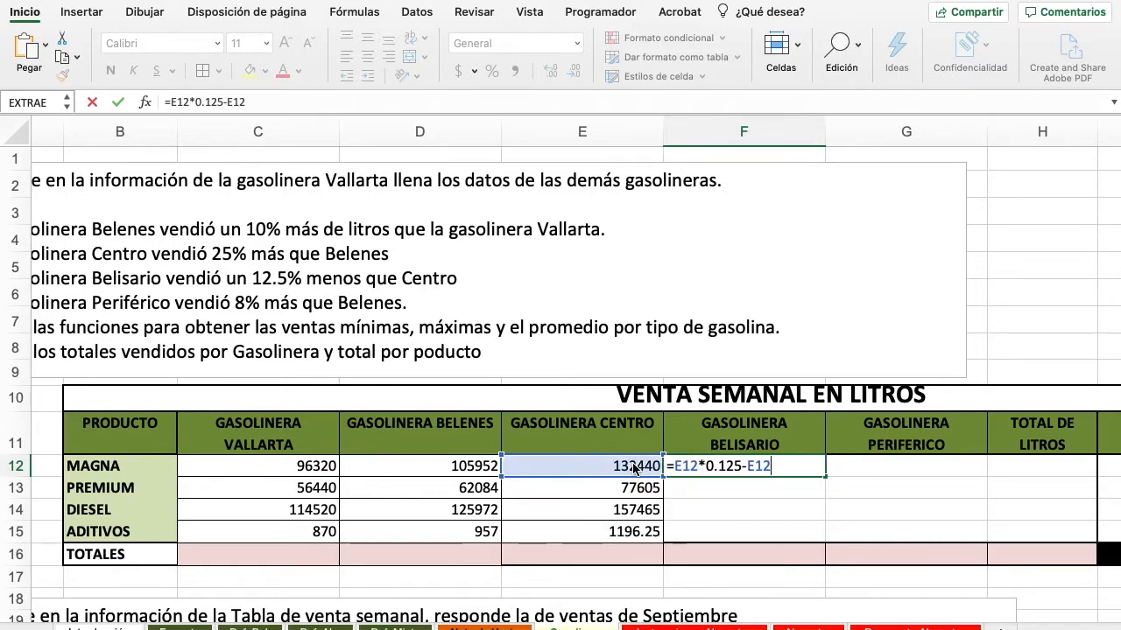
pyautogui.press('Return')
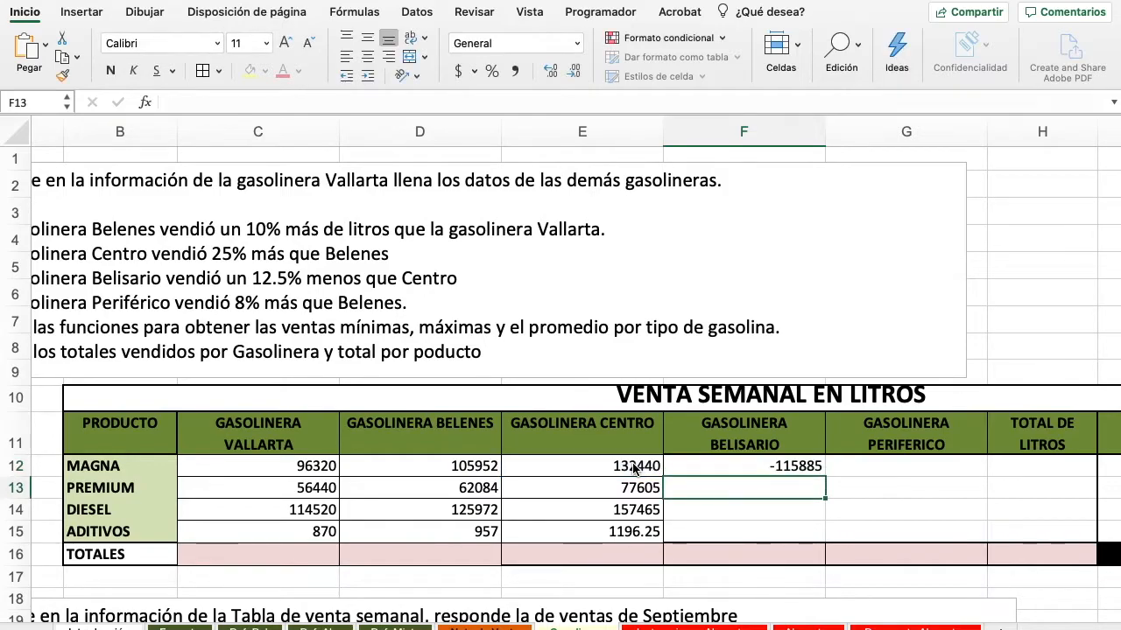
# Enclose the multiplication in the F12 formula in parentheses, making it =(E12*0.125)-E12
pyautogui.click(785, 468)
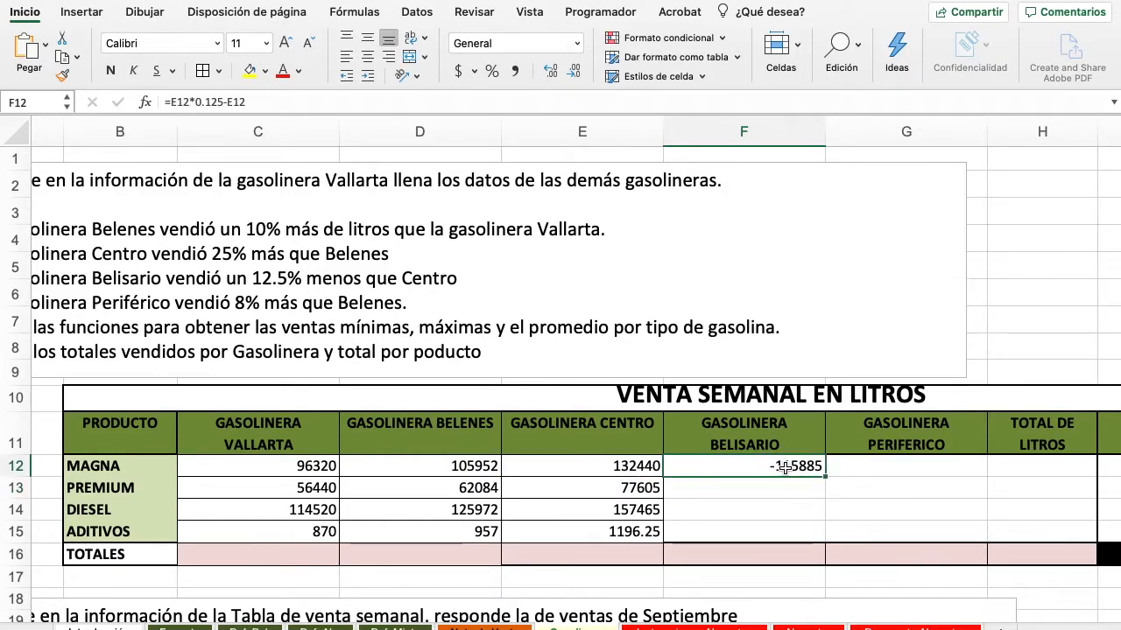
pyautogui.doubleClick(785, 468)
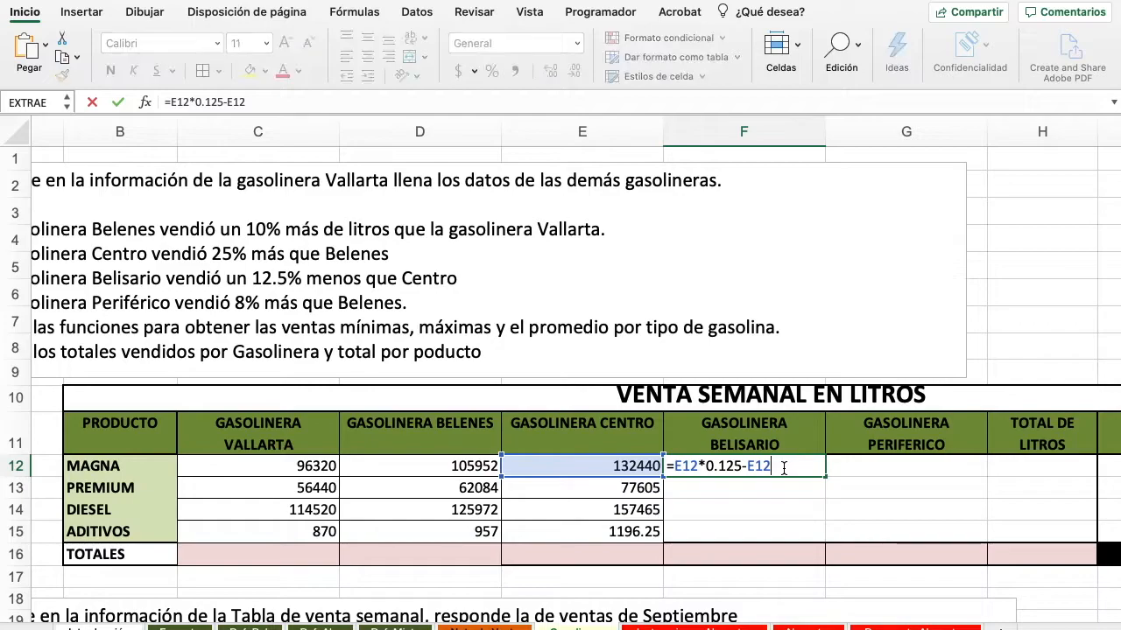
pyautogui.click(743, 466)
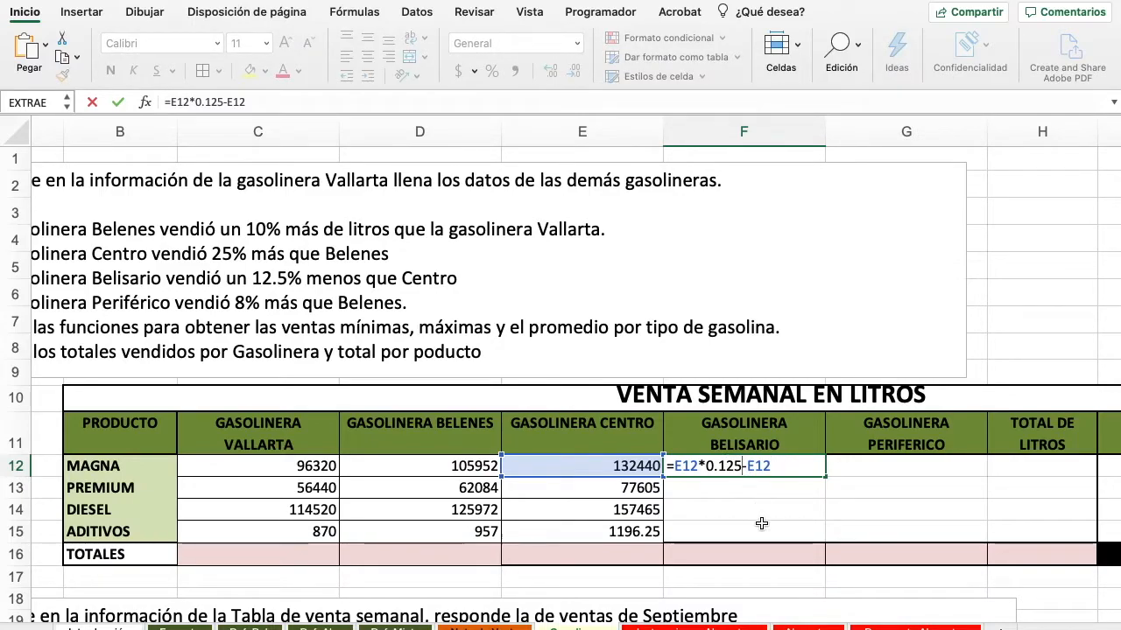
pyautogui.write(')')
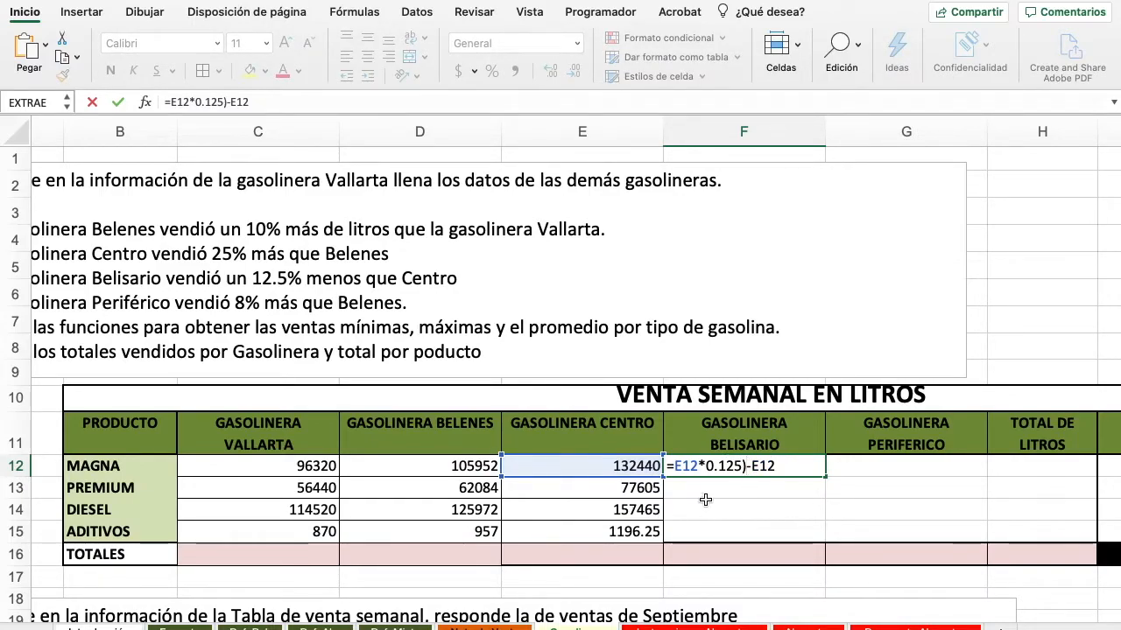
pyautogui.click(675, 467)
pyautogui.write('(')
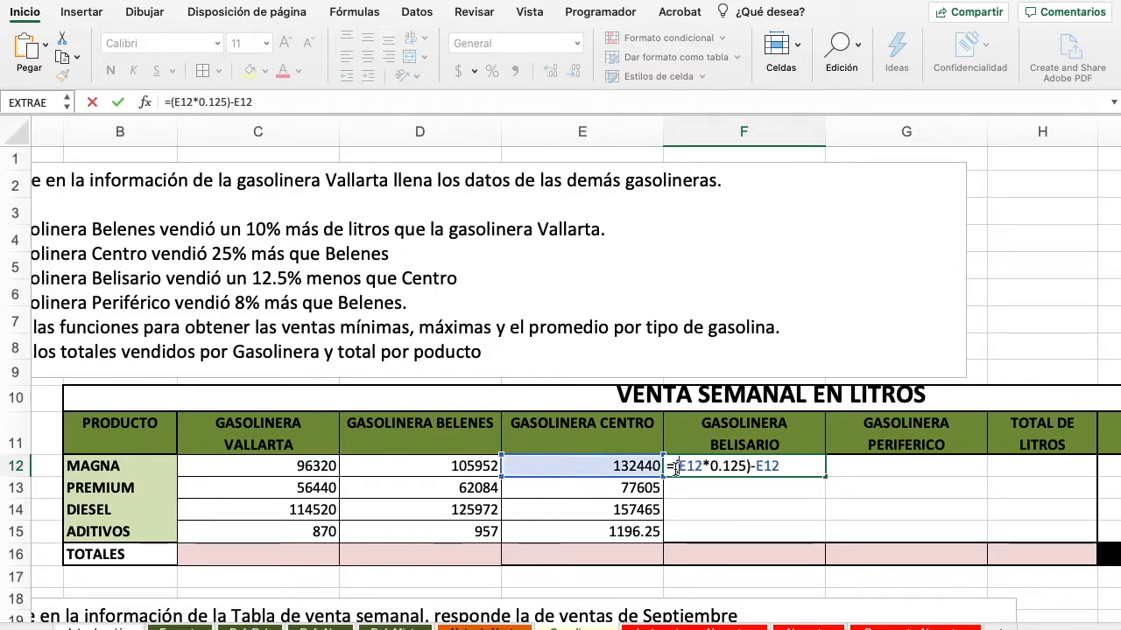
pyautogui.press('Return')
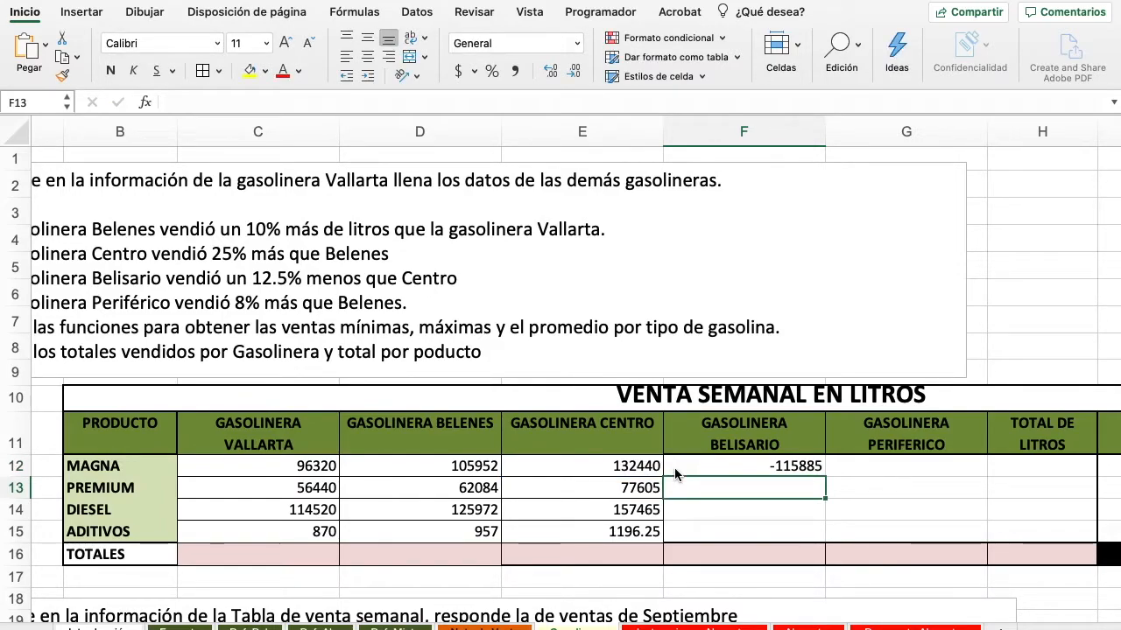
# Reorder the F12 formula to =E12-(E12*0.125) and fill it down the GASOLINERA BELISARIO column to F15
pyautogui.click(752, 467)
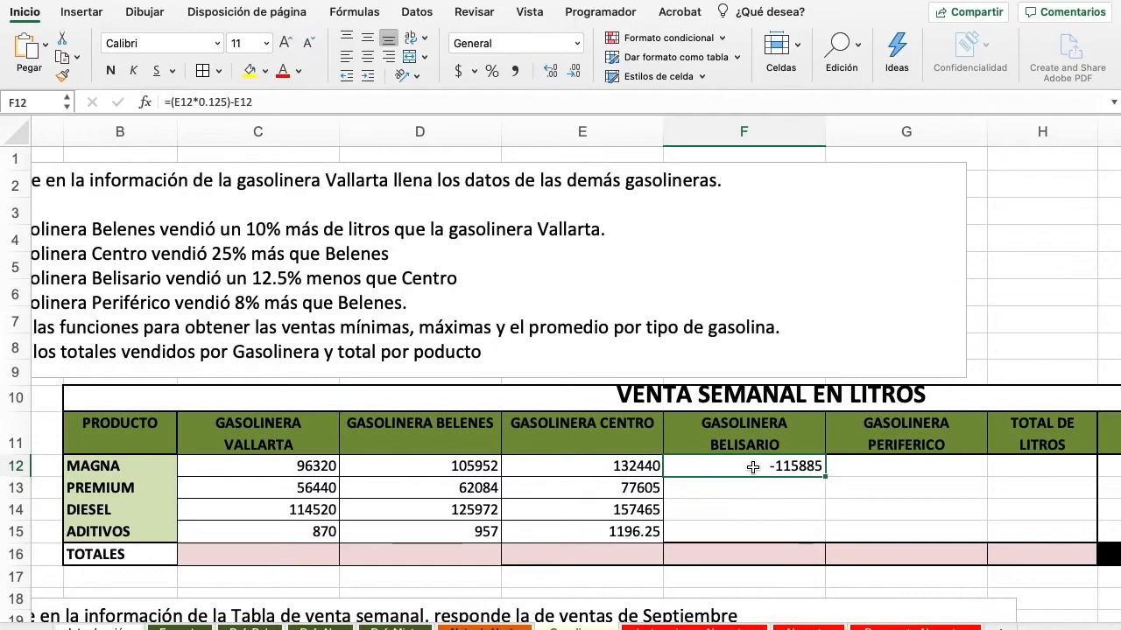
pyautogui.doubleClick(752, 467)
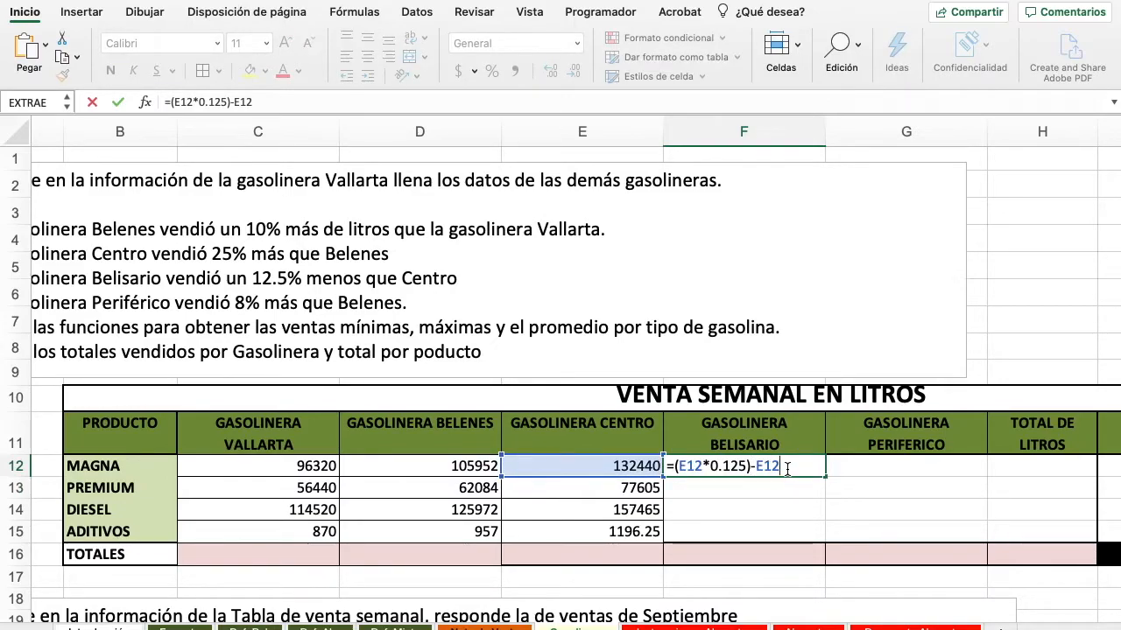
pyautogui.press('BackSpace')
pyautogui.press('BackSpace')
pyautogui.press('BackSpace')
pyautogui.press('BackSpace')
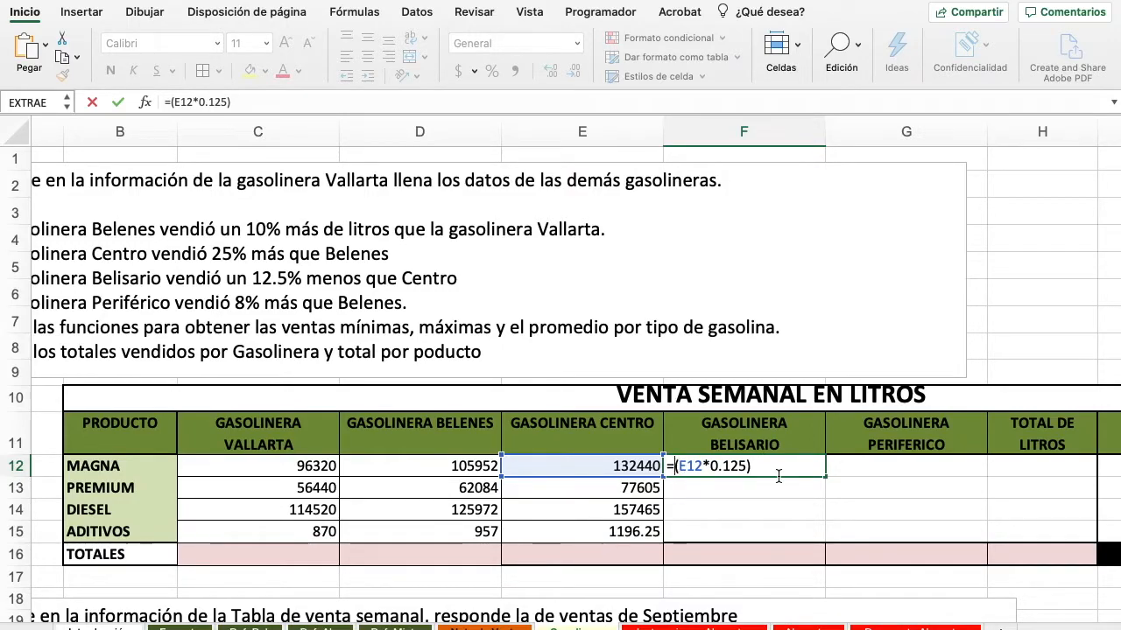
pyautogui.write('E12')
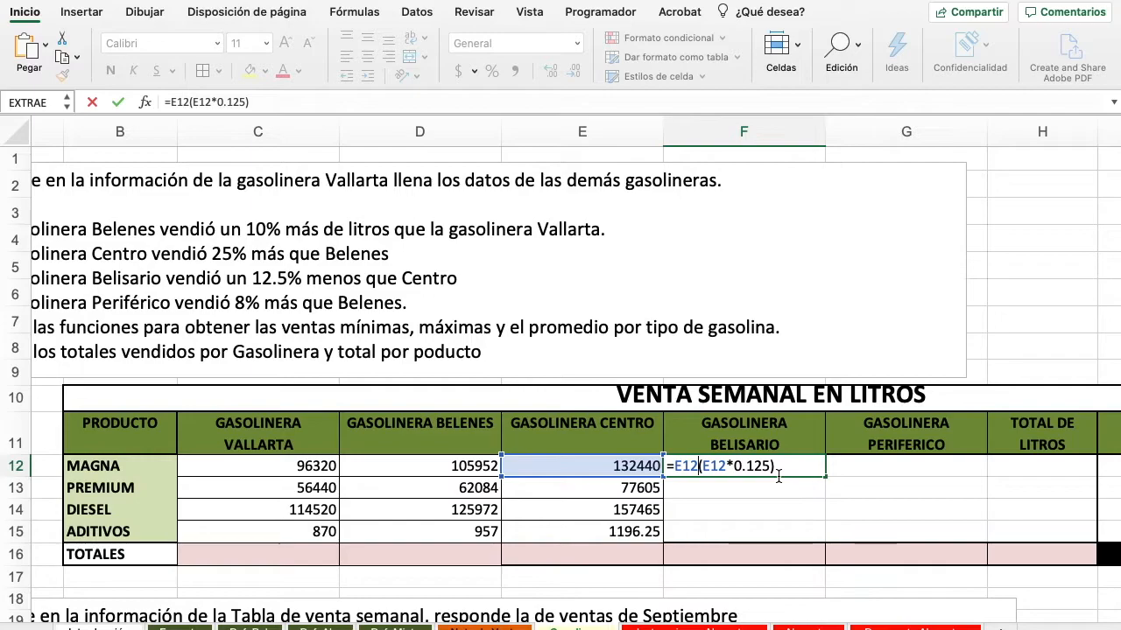
pyautogui.write('-')
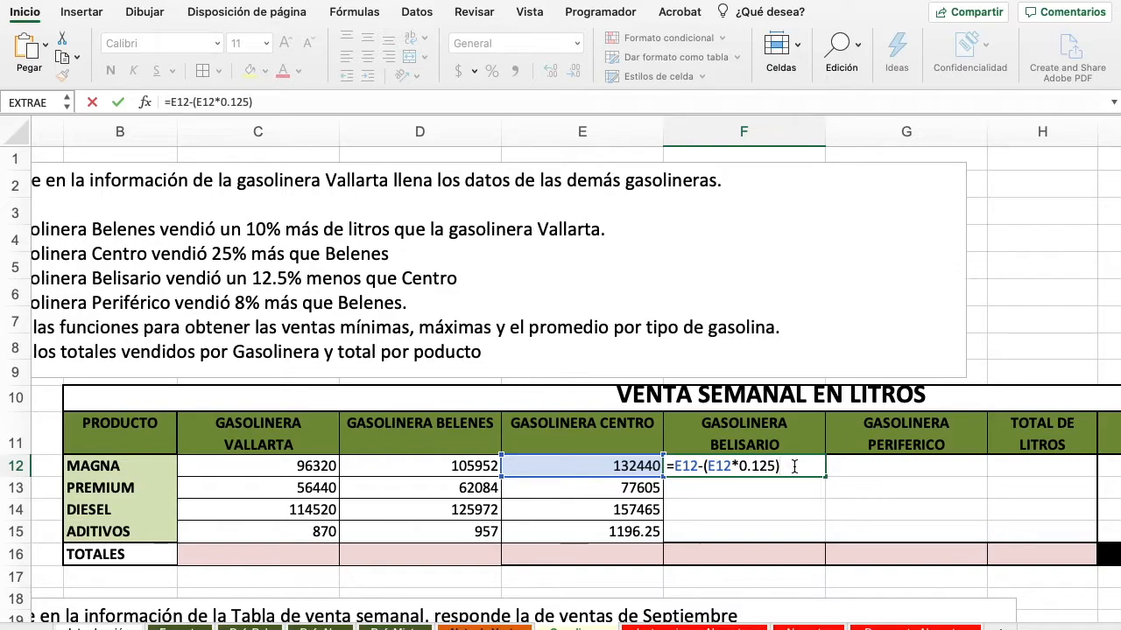
pyautogui.press('Return')
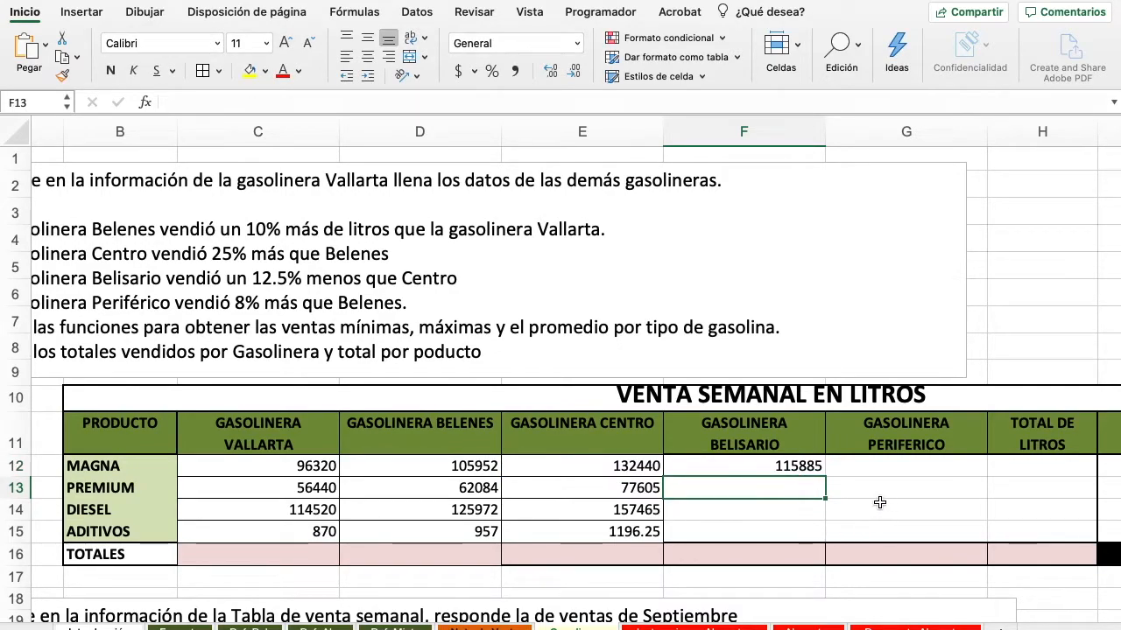
pyautogui.click(812, 470)
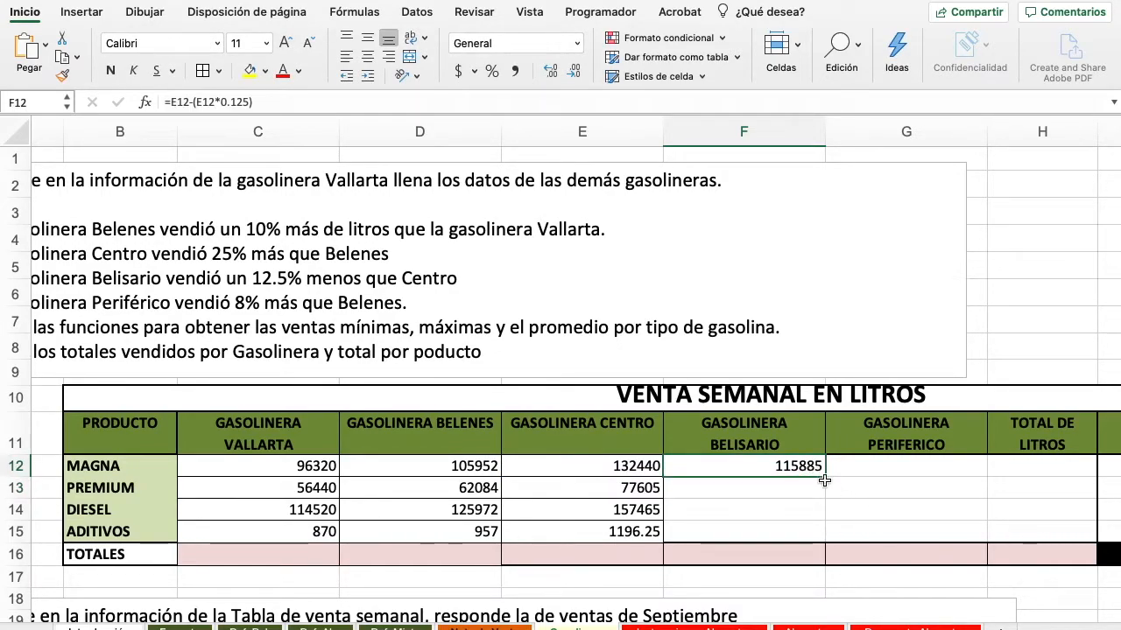
pyautogui.moveTo(824, 481); pyautogui.dragTo(816, 535)
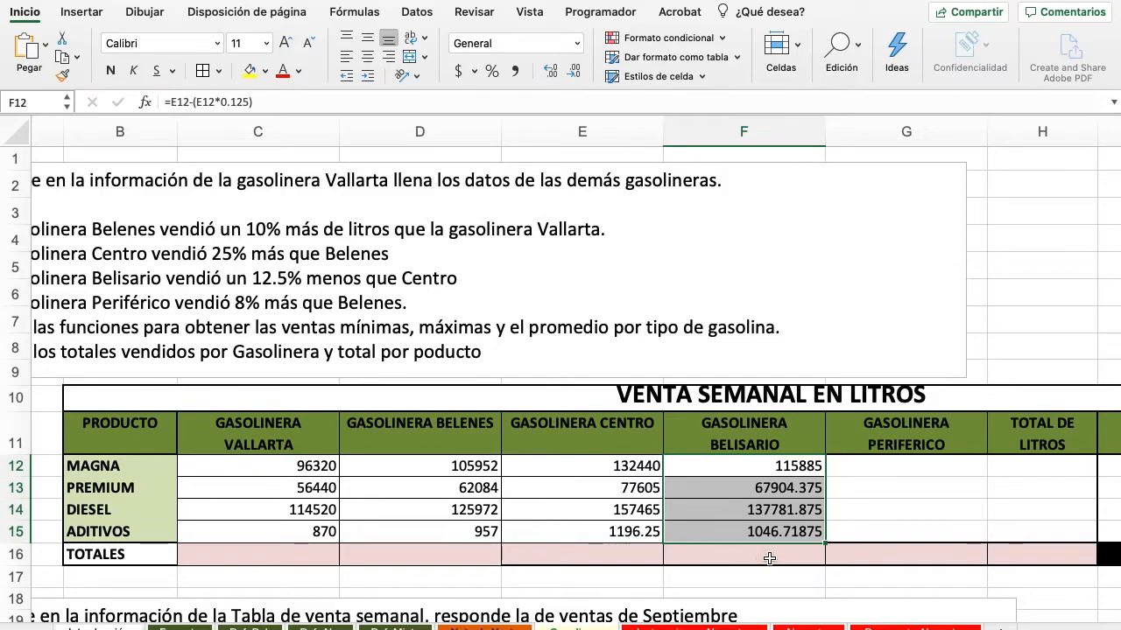
# Enter the formula =D12*0.08+D12 in G12 and fill it down the GASOLINERA PERIFERICO column to G15
pyautogui.click(884, 471)
pyautogui.write('=')
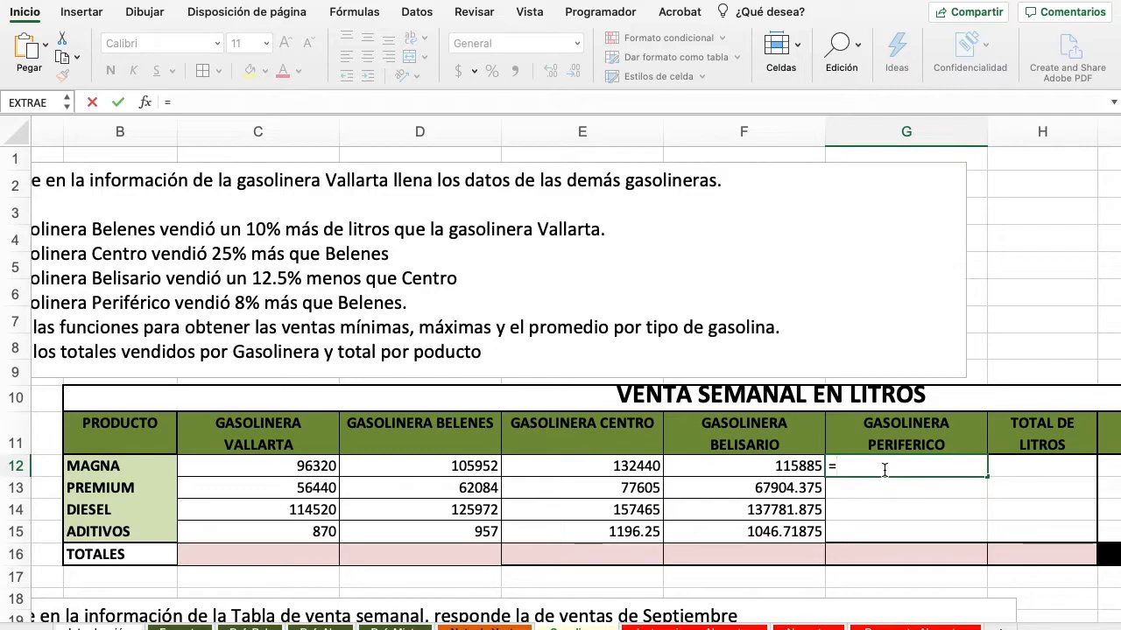
pyautogui.click(451, 468)
pyautogui.write('*')
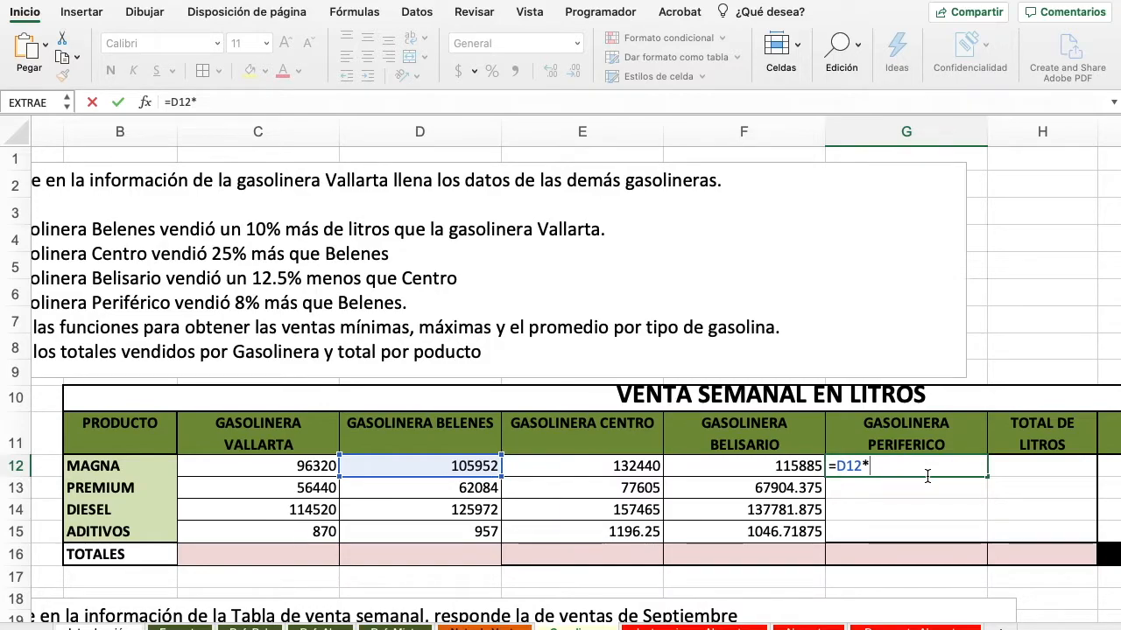
pyautogui.write('0.08')
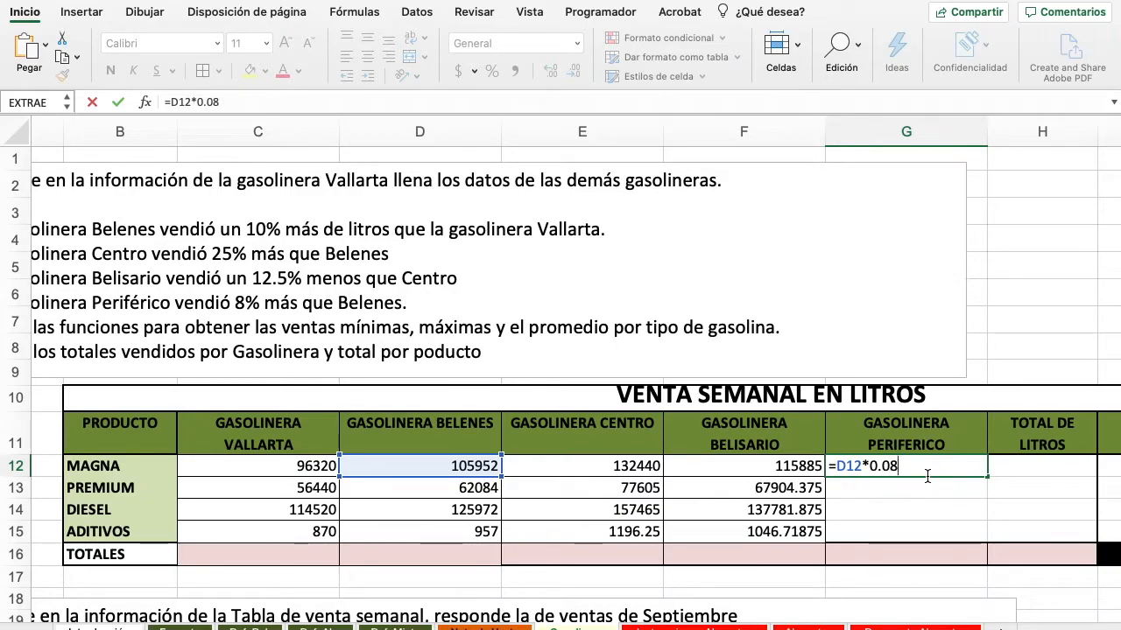
pyautogui.write('+D12')
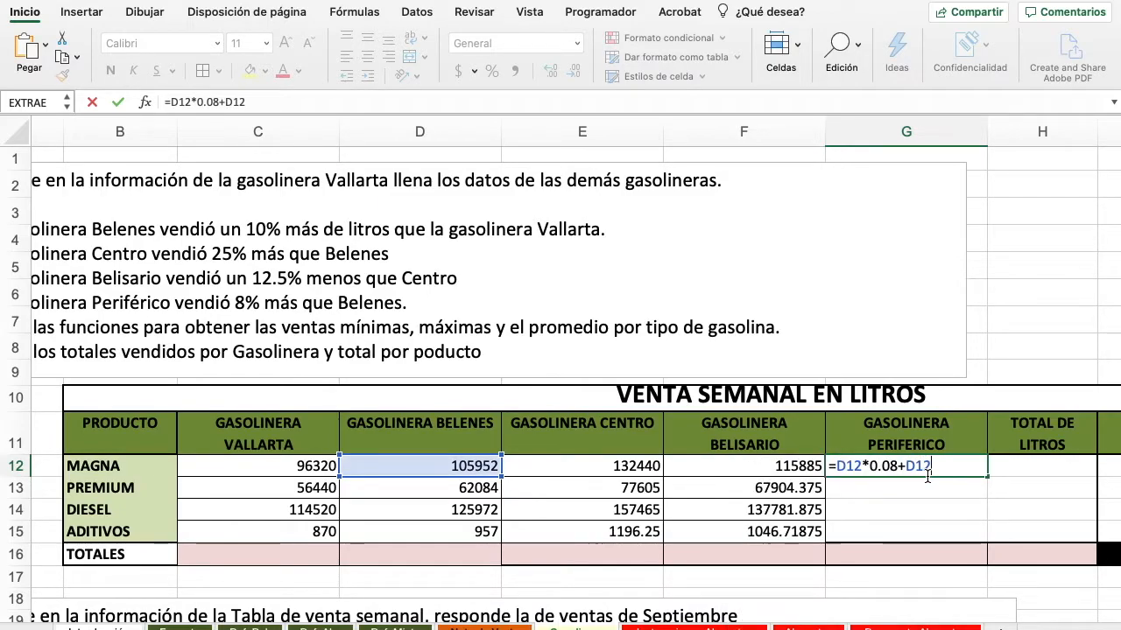
pyautogui.press('Return')
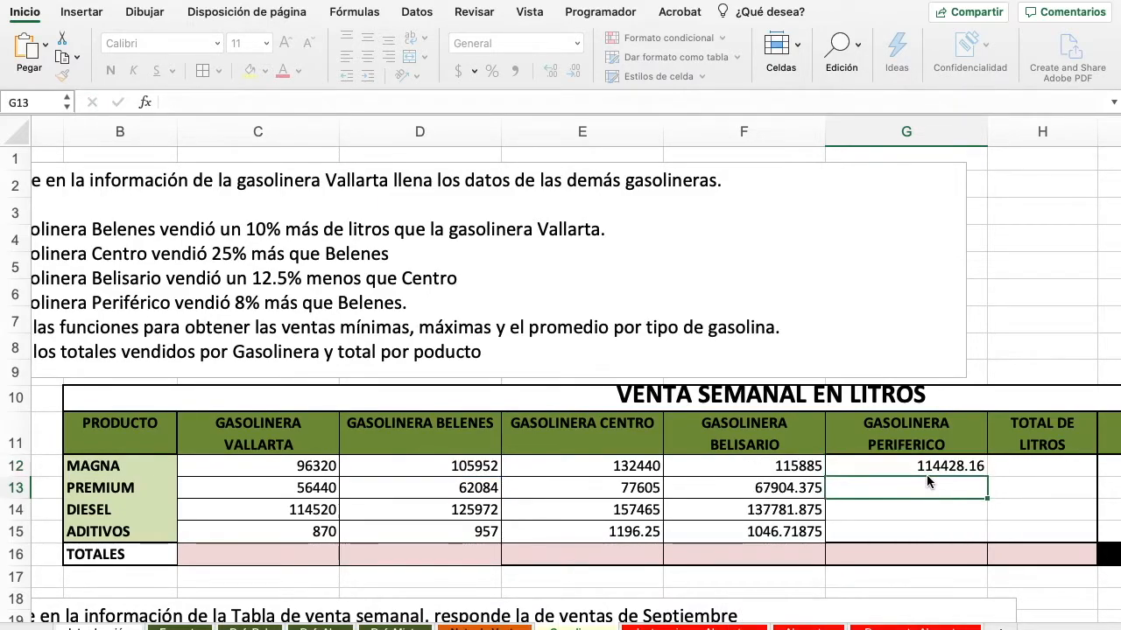
pyautogui.click(959, 466)
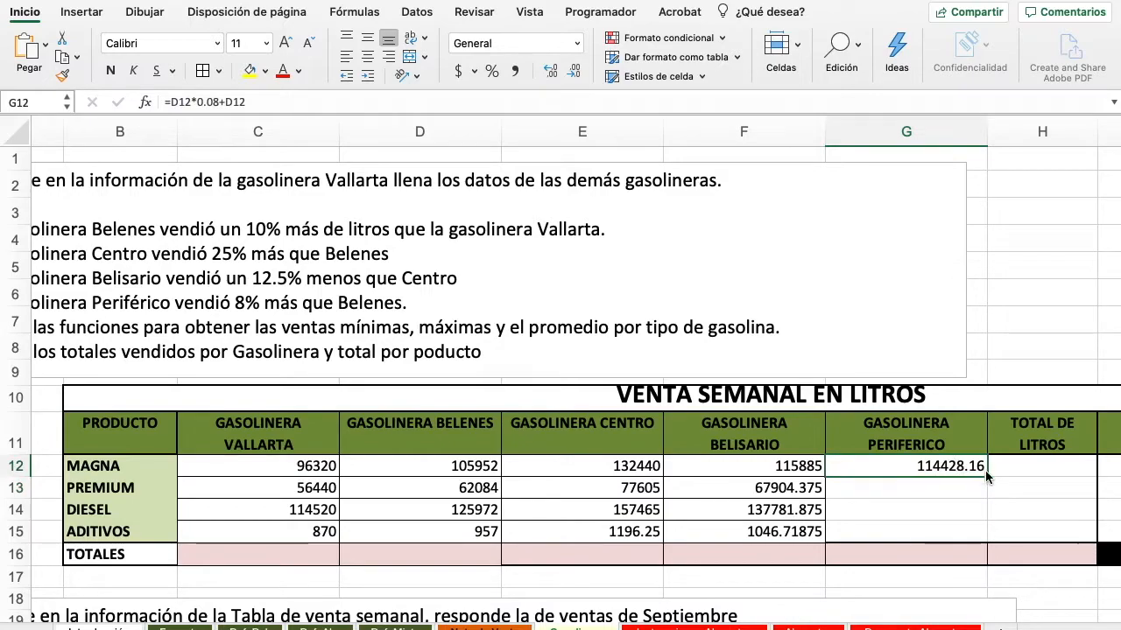
pyautogui.moveTo(986, 475); pyautogui.dragTo(972, 536)
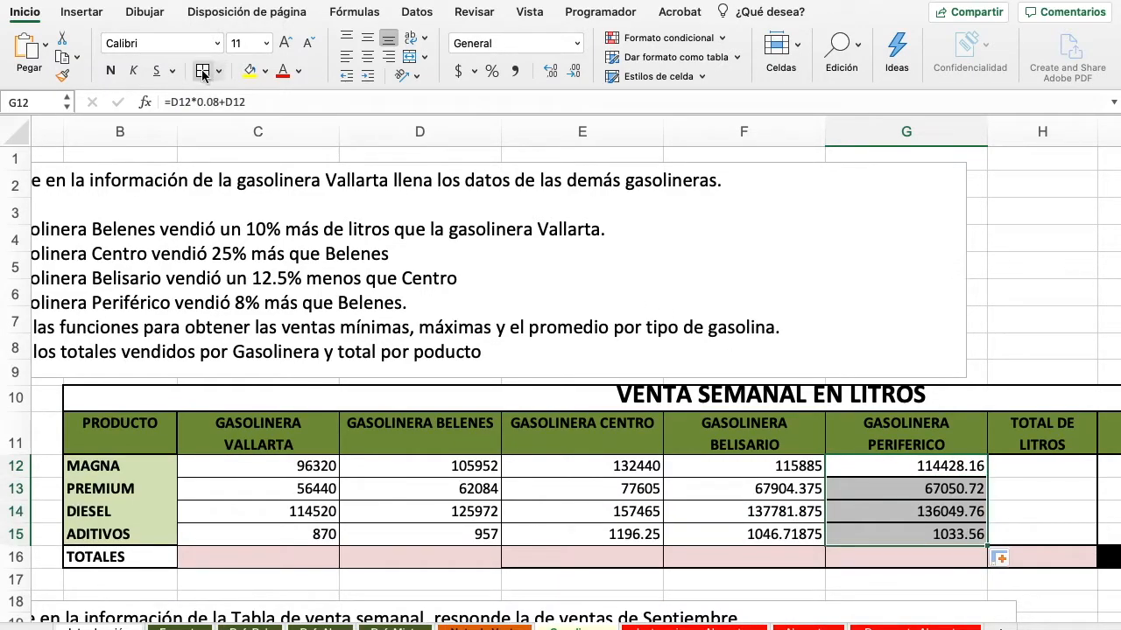
# Total the GASOLINERA VALLARTA column with =SUMA(C12:C15) in C16 and fill the formula across the TOTALES row to G16
pyautogui.click(291, 561)
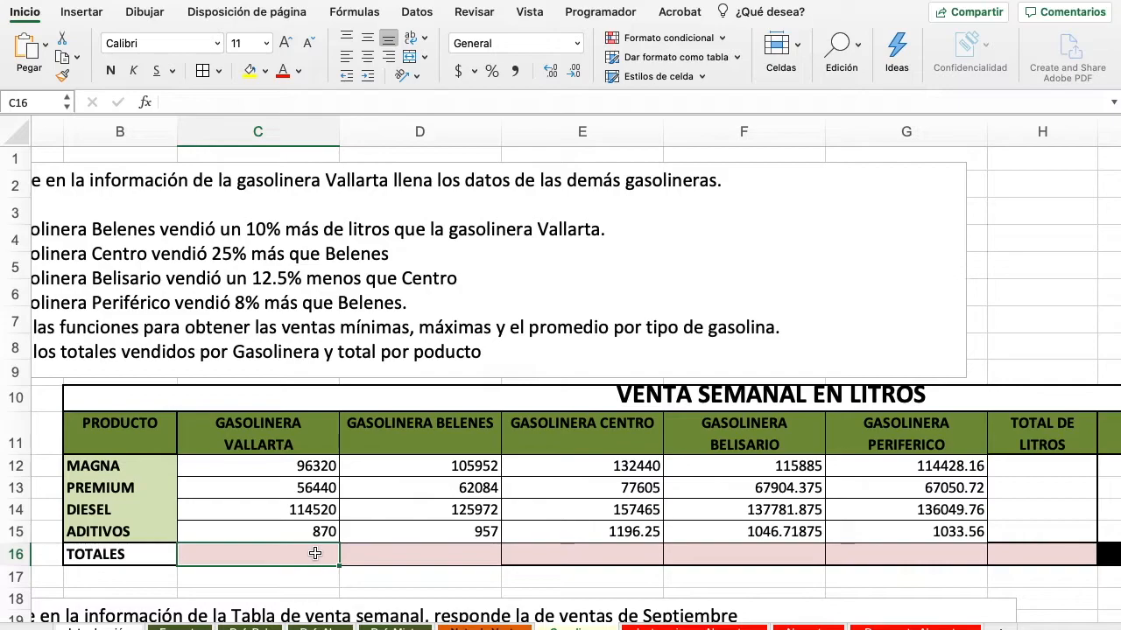
pyautogui.write('=')
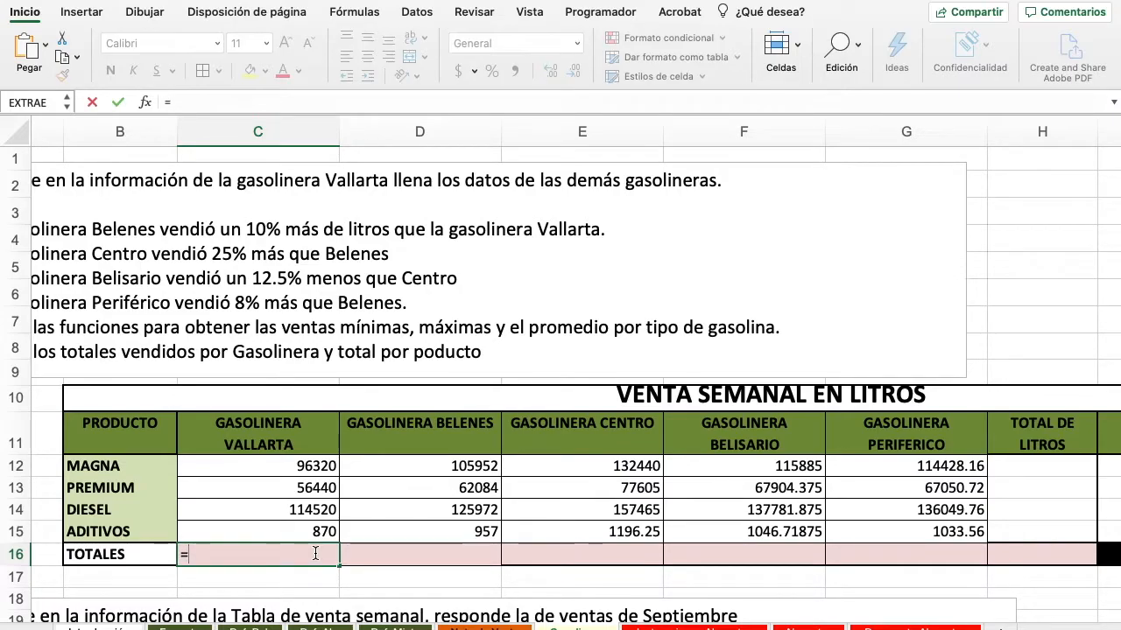
pyautogui.write('SUMA(')
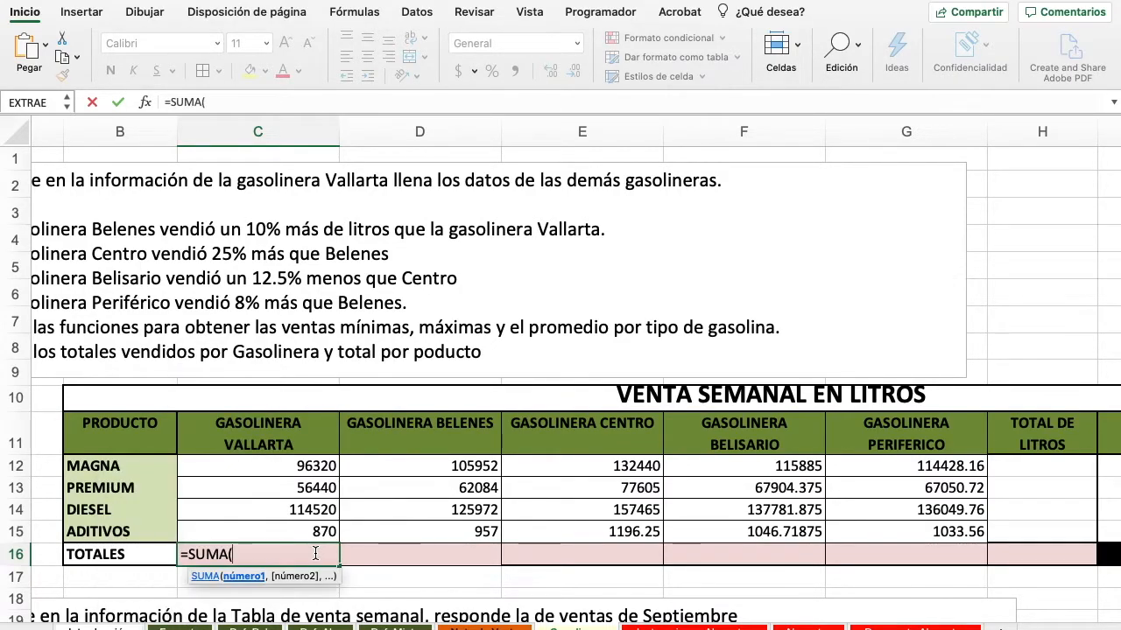
pyautogui.click(315, 467)
pyautogui.moveTo(315, 468); pyautogui.dragTo(311, 538)
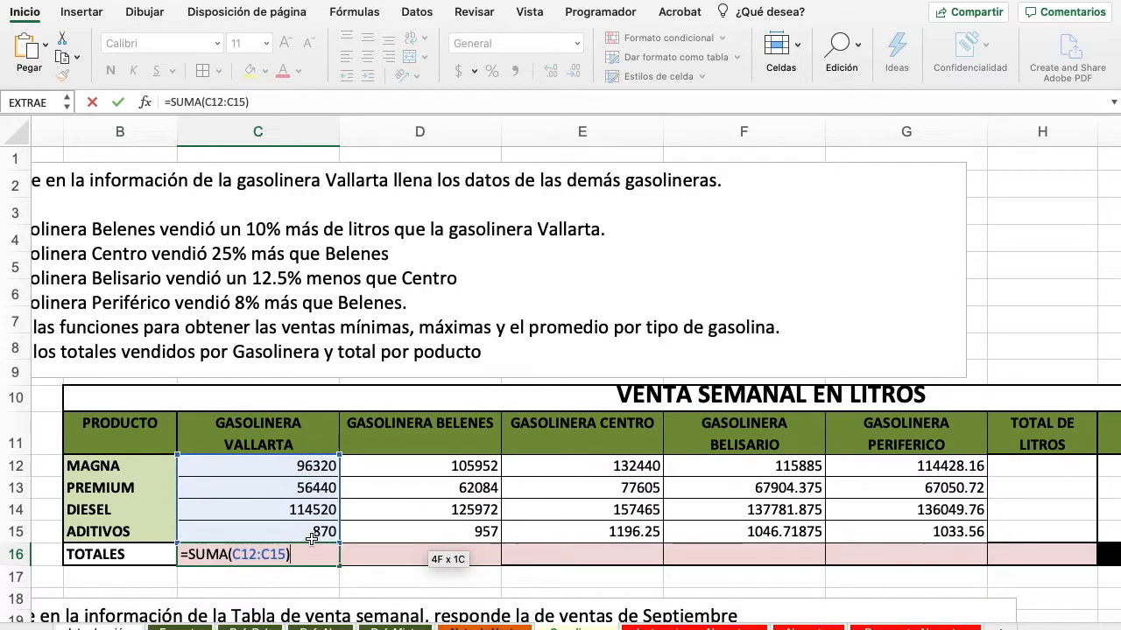
pyautogui.press('Return')
pyautogui.click(302, 554)
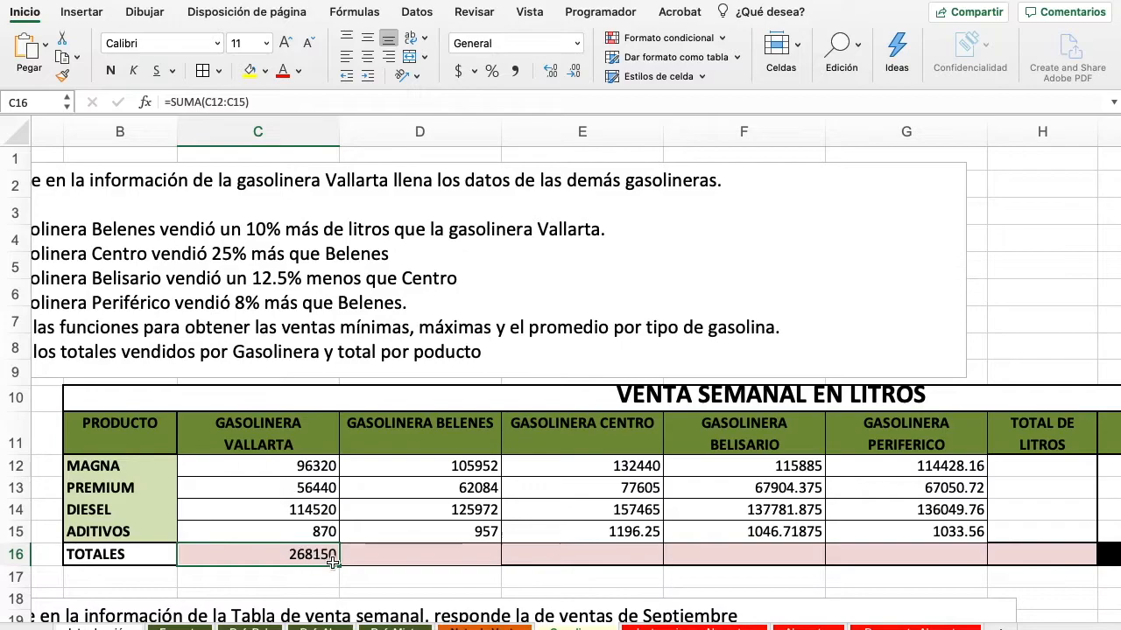
pyautogui.moveTo(610, 563); pyautogui.dragTo(955, 554)
# Start a SUMA formula in H12 for the MAGNA row's TOTAL DE LITROS
pyautogui.click(1033, 554)
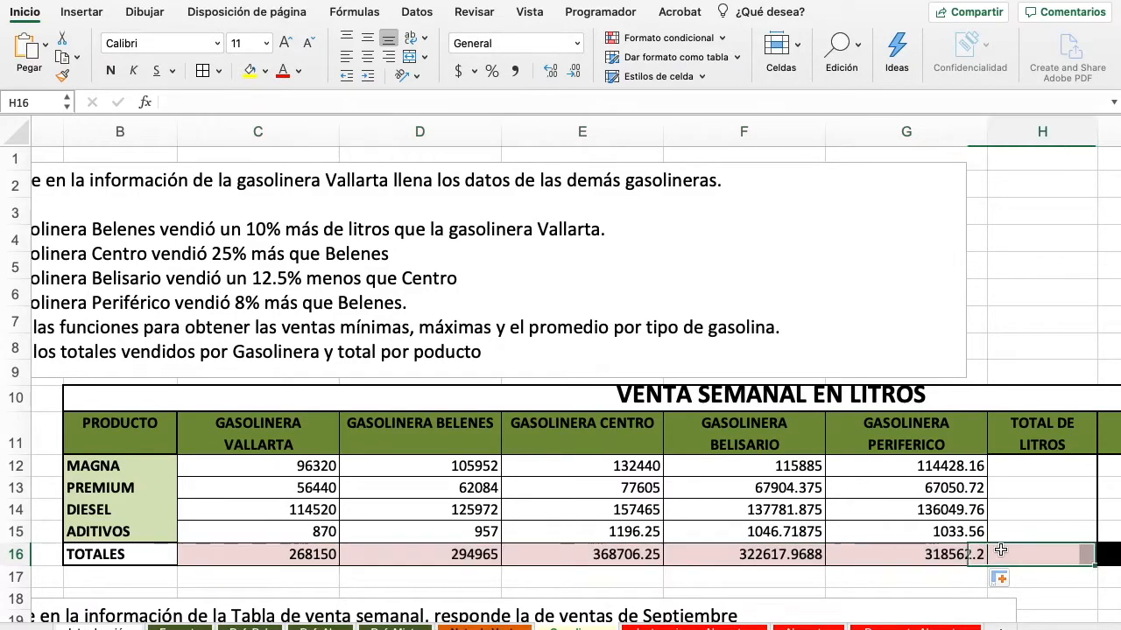
pyautogui.scroll(-1, 738, 534)
pyautogui.hscroll(1, 738, 534)
pyautogui.hscroll(2, 738, 534)
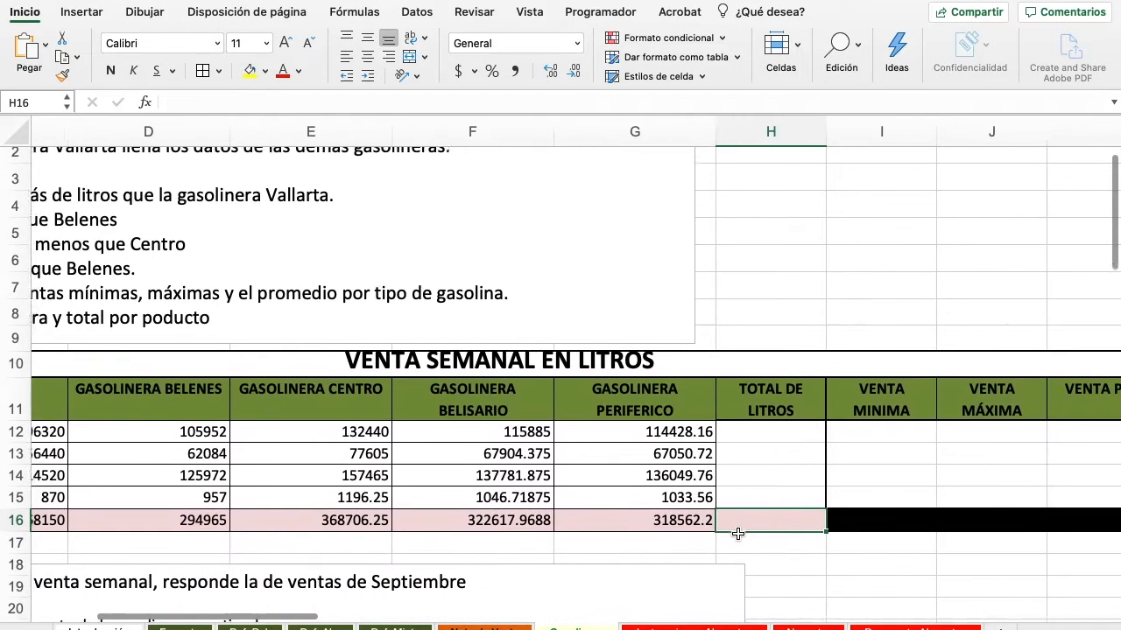
pyautogui.scroll(1, 738, 534)
pyautogui.hscroll(-2, 738, 534)
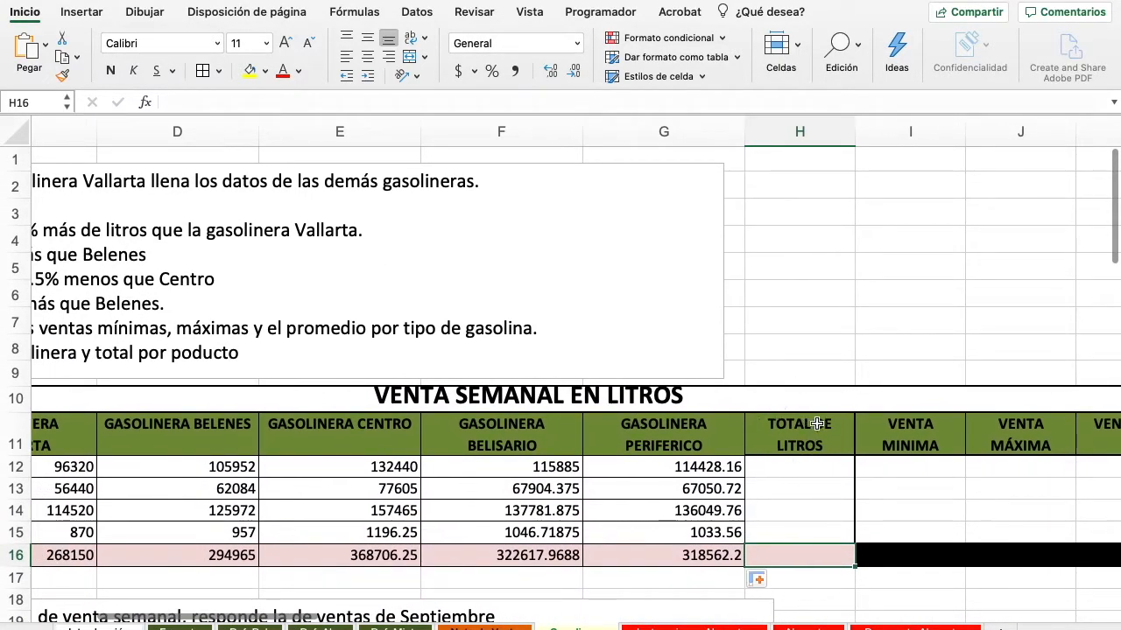
pyautogui.click(810, 473)
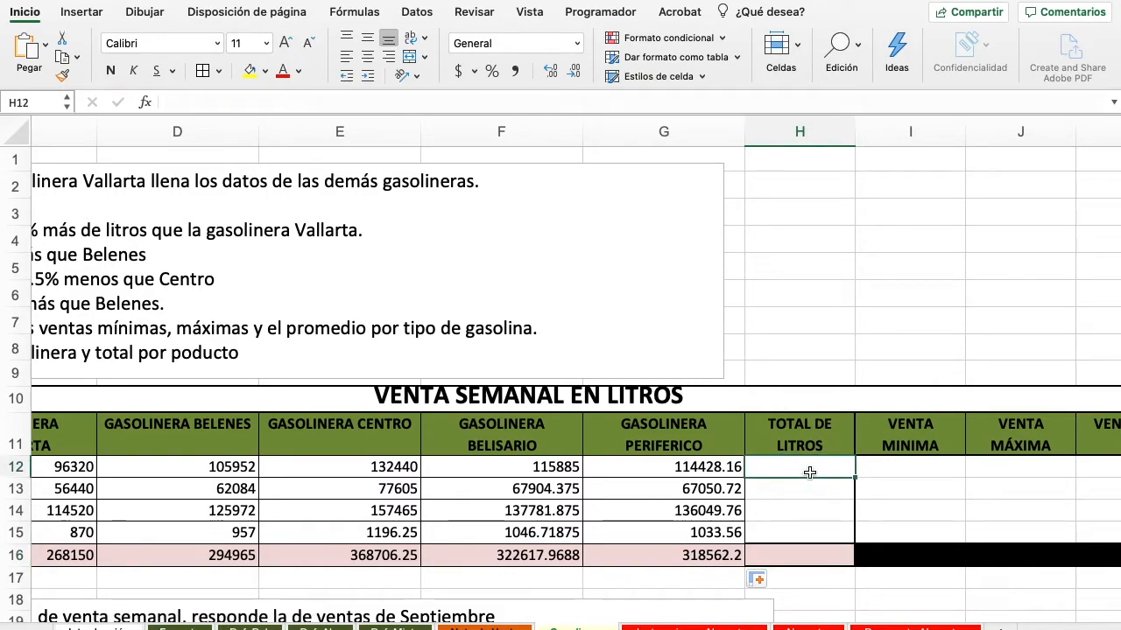
pyautogui.hscroll(-3, 810, 473)
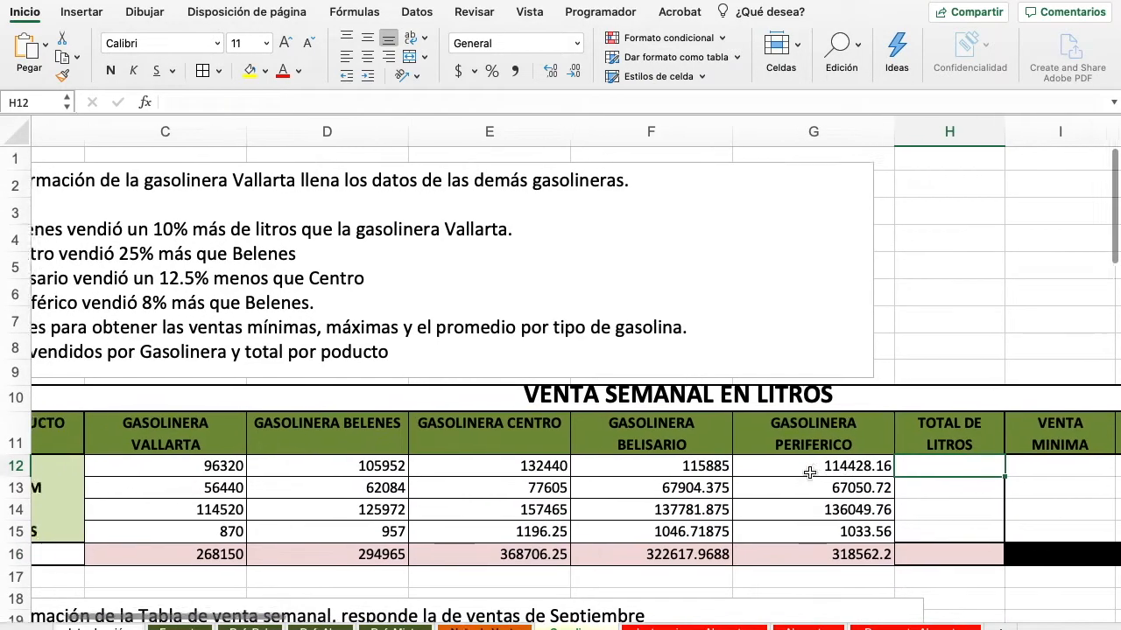
pyautogui.hscroll(2, 810, 473)
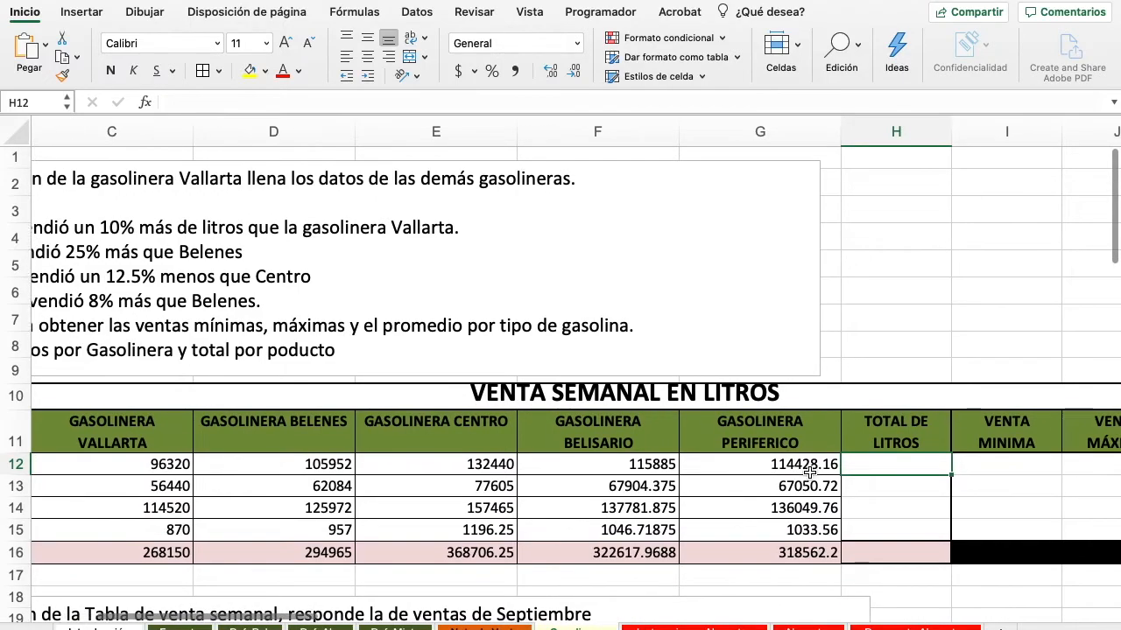
pyautogui.write('=')
pyautogui.write('SU')
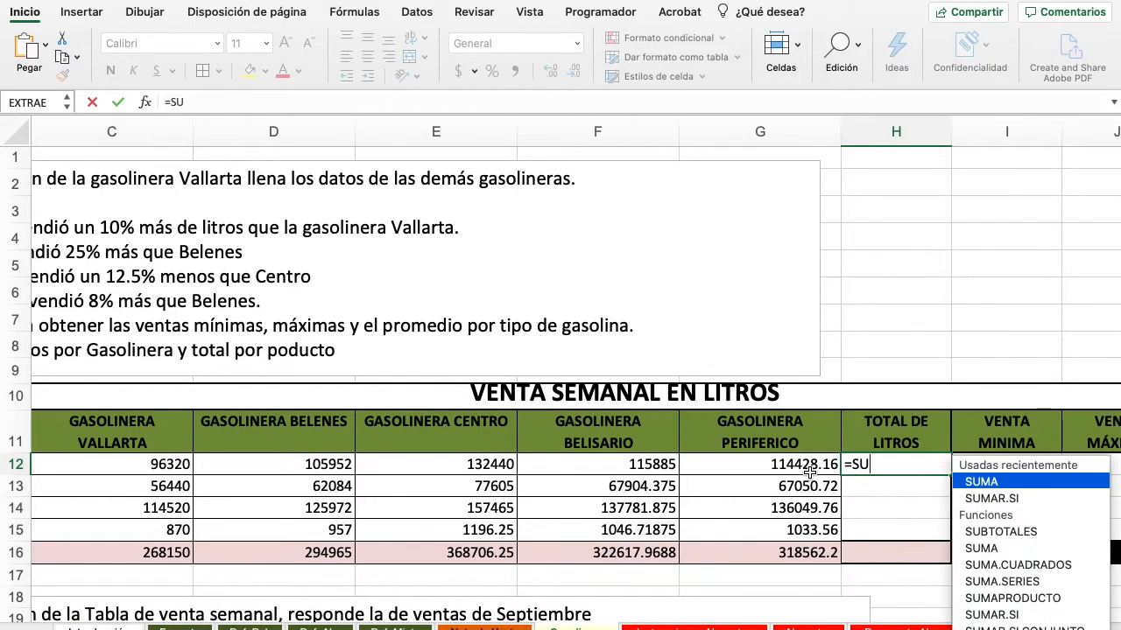
pyautogui.write('MA(')
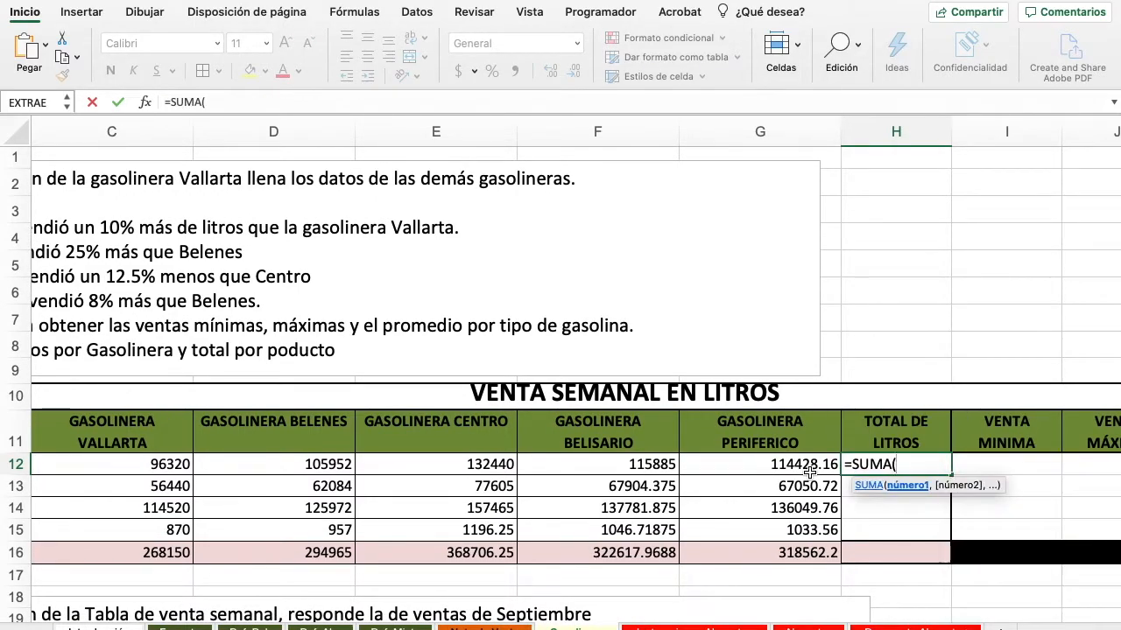
# Complete the row 12 total litres formula in H12 as =SUMA(C12:G12) and fill it down to H15
pyautogui.write('C12')
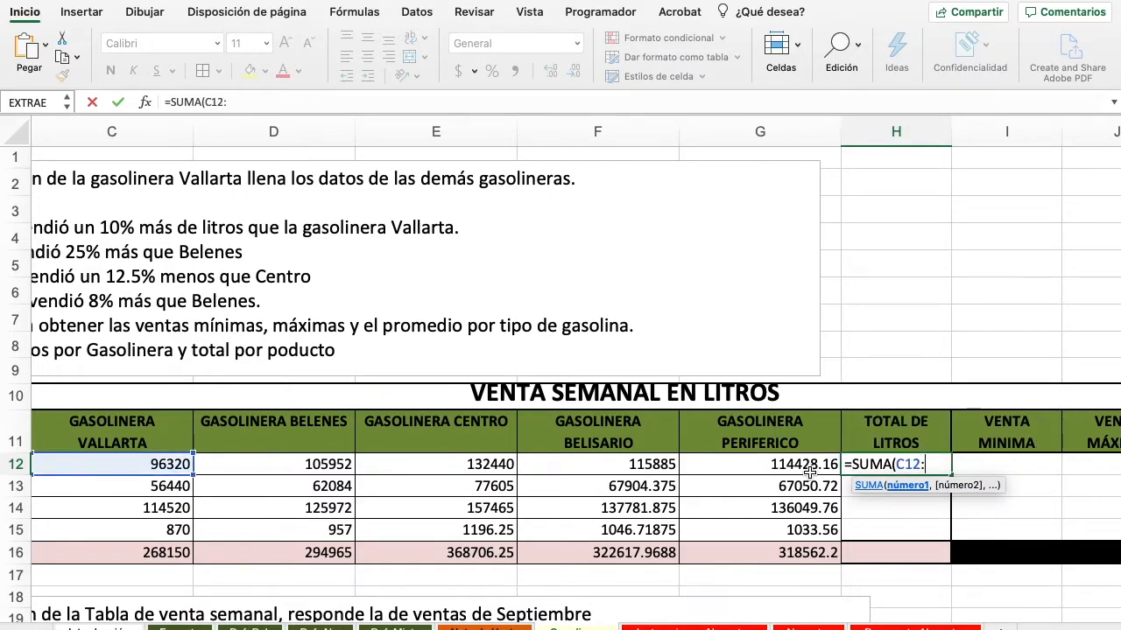
pyautogui.write(':G12')
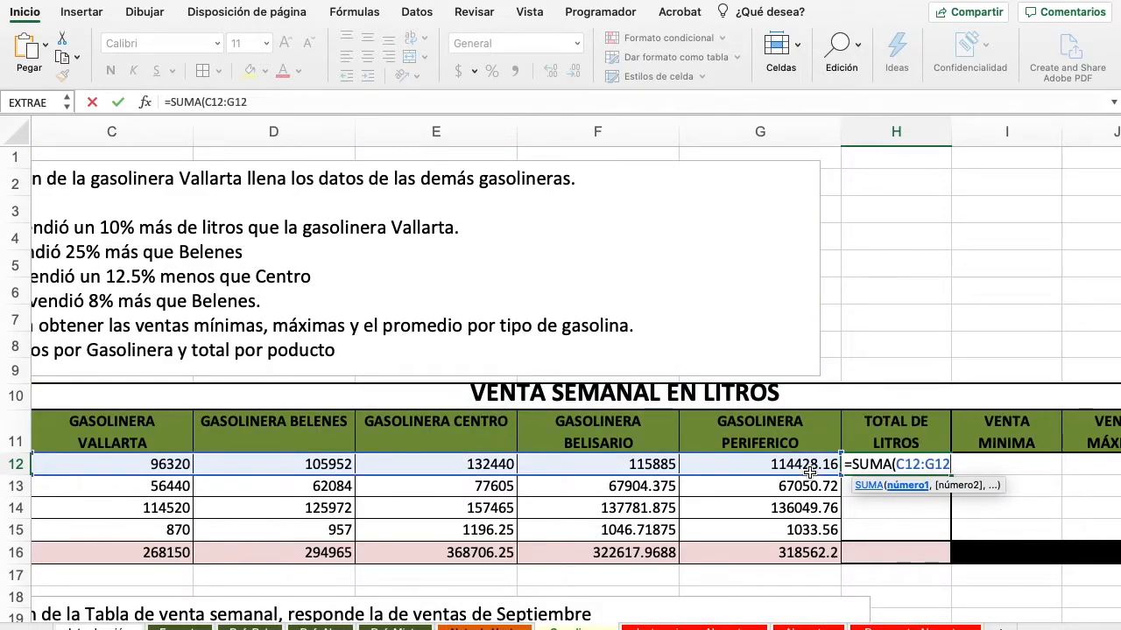
pyautogui.write(')')
pyautogui.press('Return')
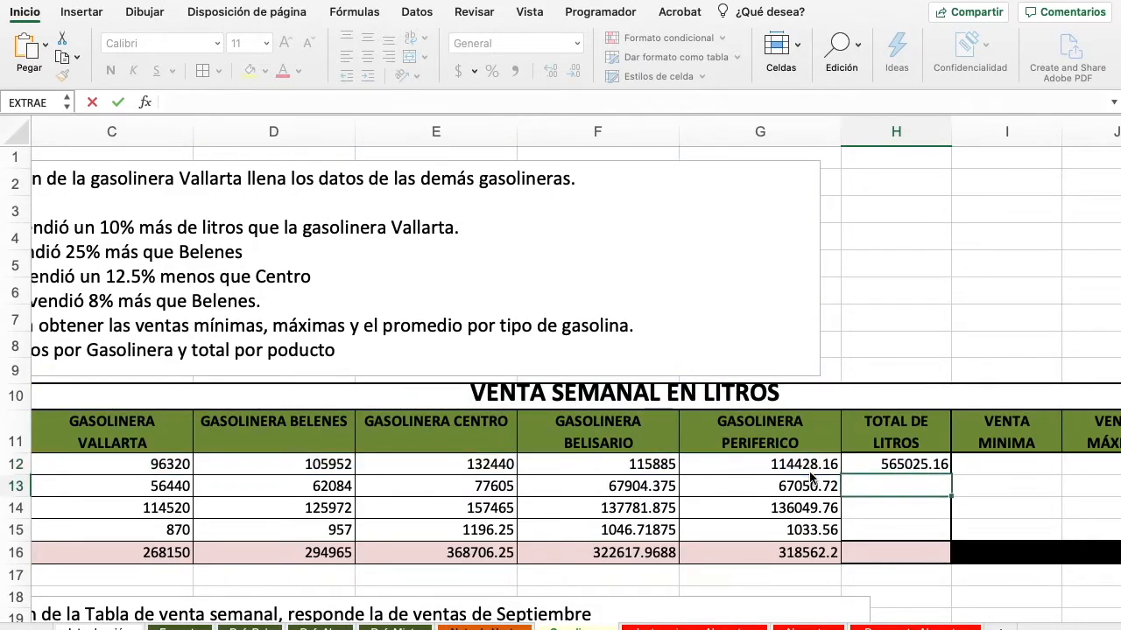
pyautogui.click(914, 466)
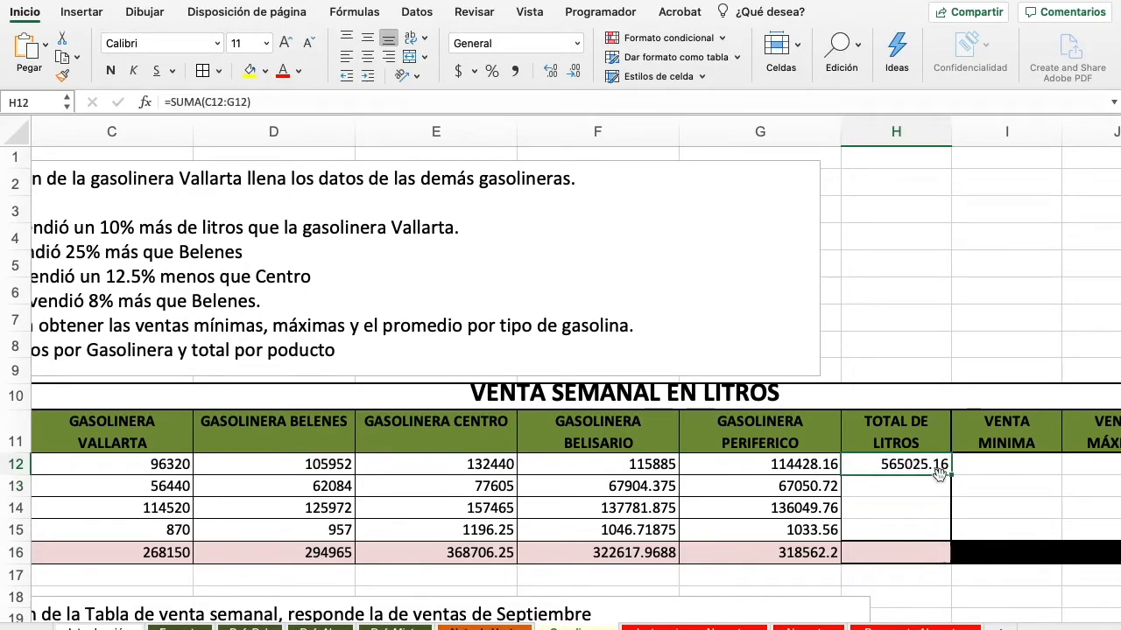
pyautogui.moveTo(952, 475); pyautogui.dragTo(951, 534)
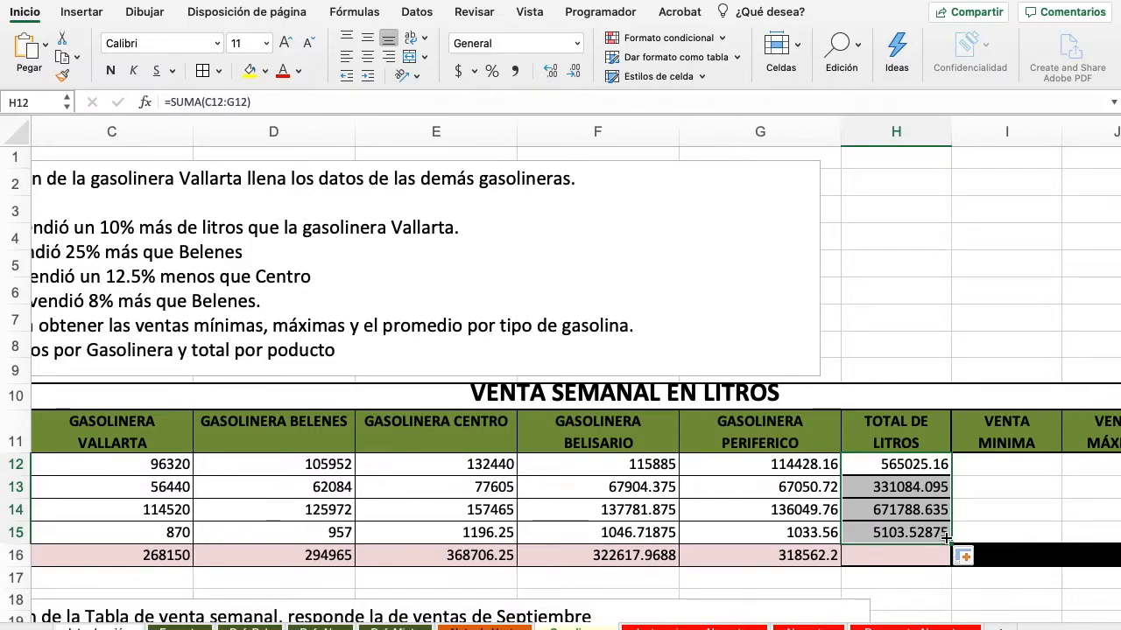
# Copy the column total formula from G16 across to H16 in the total litres column
pyautogui.click(819, 558)
pyautogui.moveTo(841, 566); pyautogui.dragTo(920, 561)
pyautogui.click(820, 519)
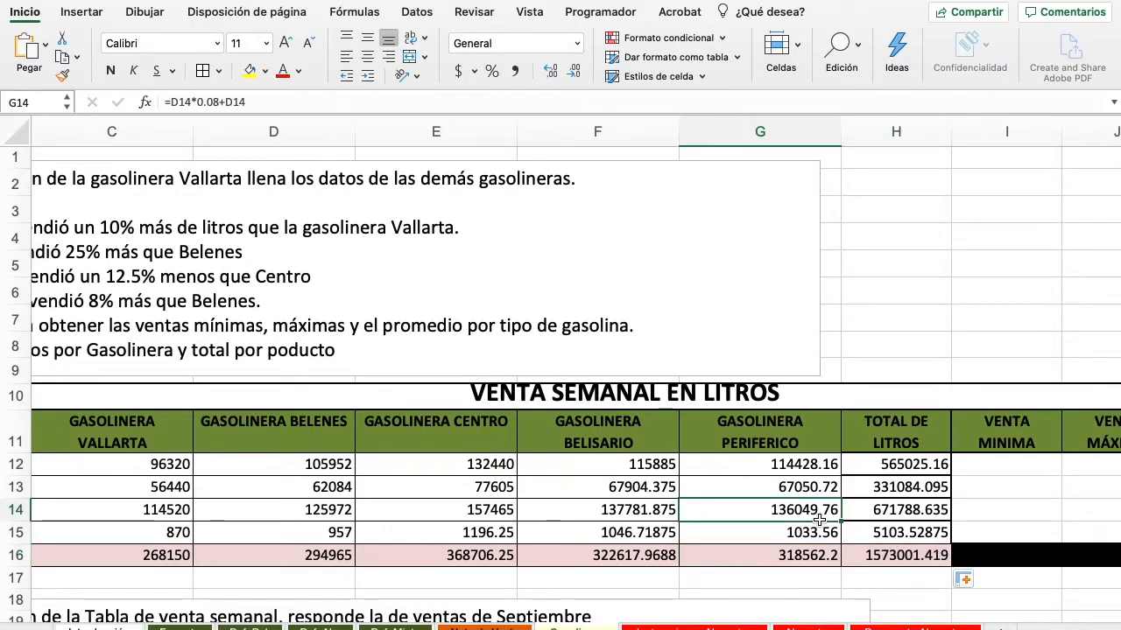
# Calculate the minimum sale in I12 with =MIN(C12:G12) and fill the formula down to I15
pyautogui.scroll(-2, 819, 520)
pyautogui.hscroll(2, 818, 520)
pyautogui.scroll(-1, 819, 520)
pyautogui.hscroll(3, 818, 520)
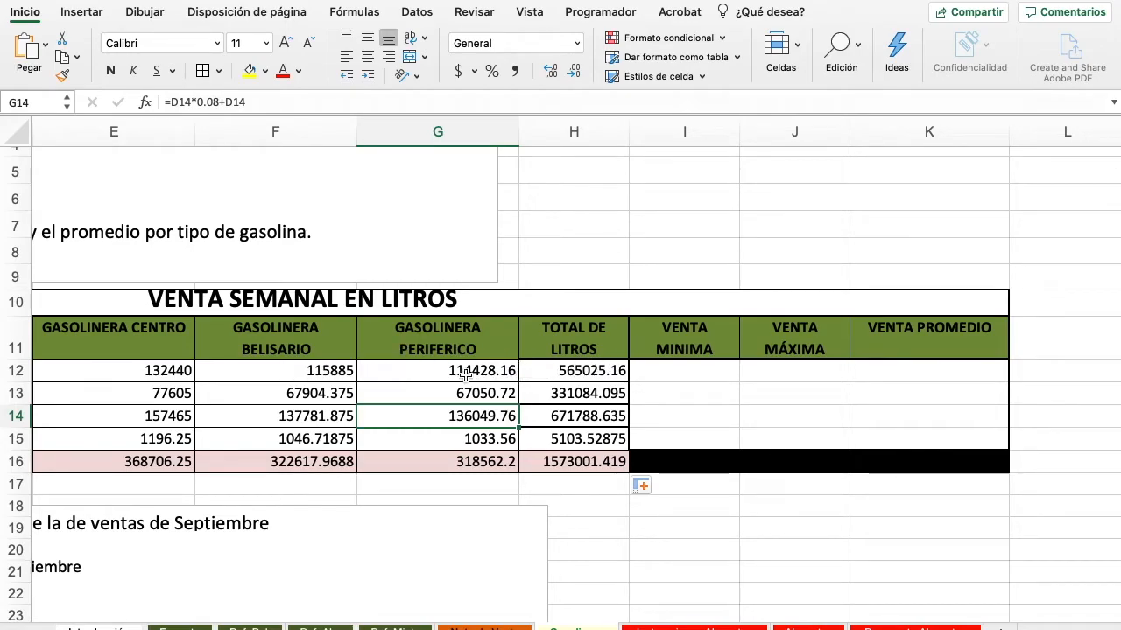
pyautogui.click(692, 373)
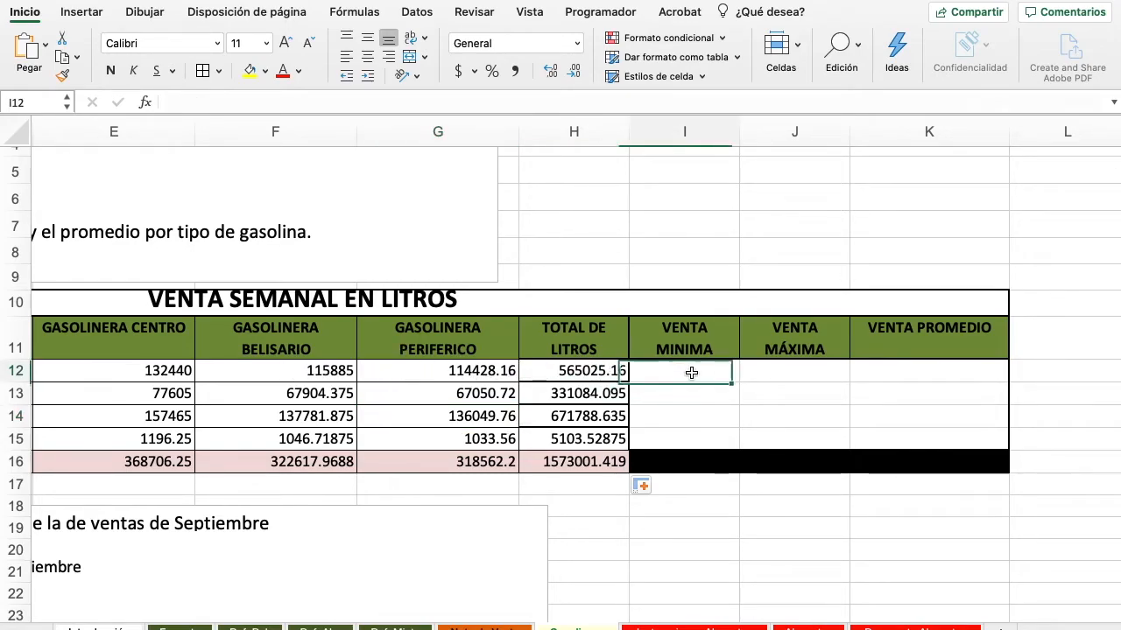
pyautogui.write('=')
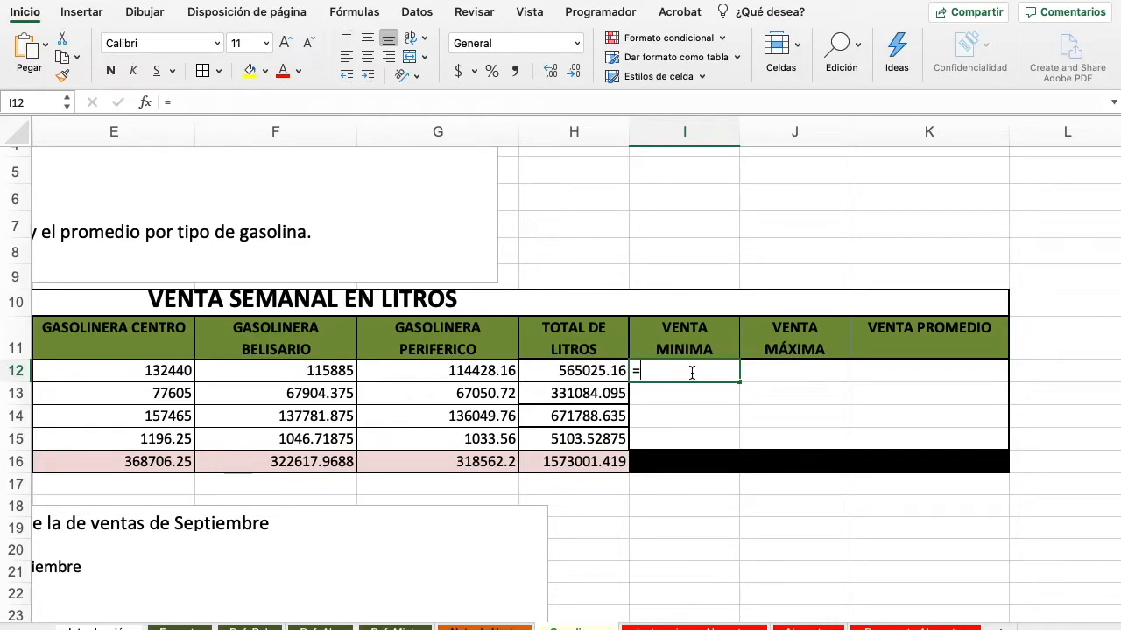
pyautogui.write('MIN')
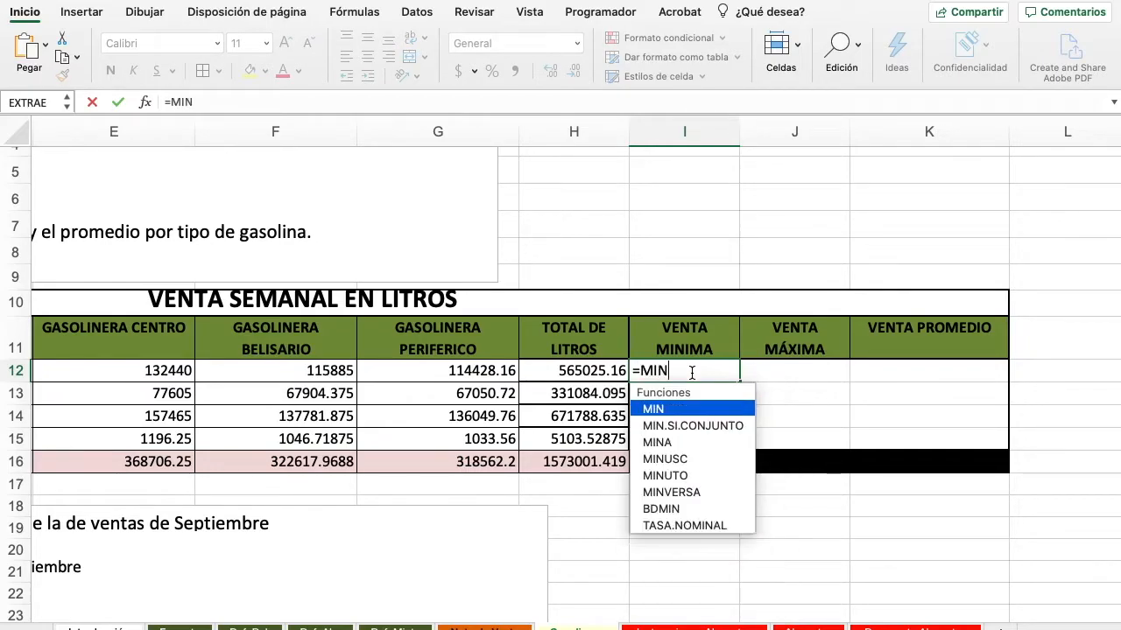
pyautogui.write('(')
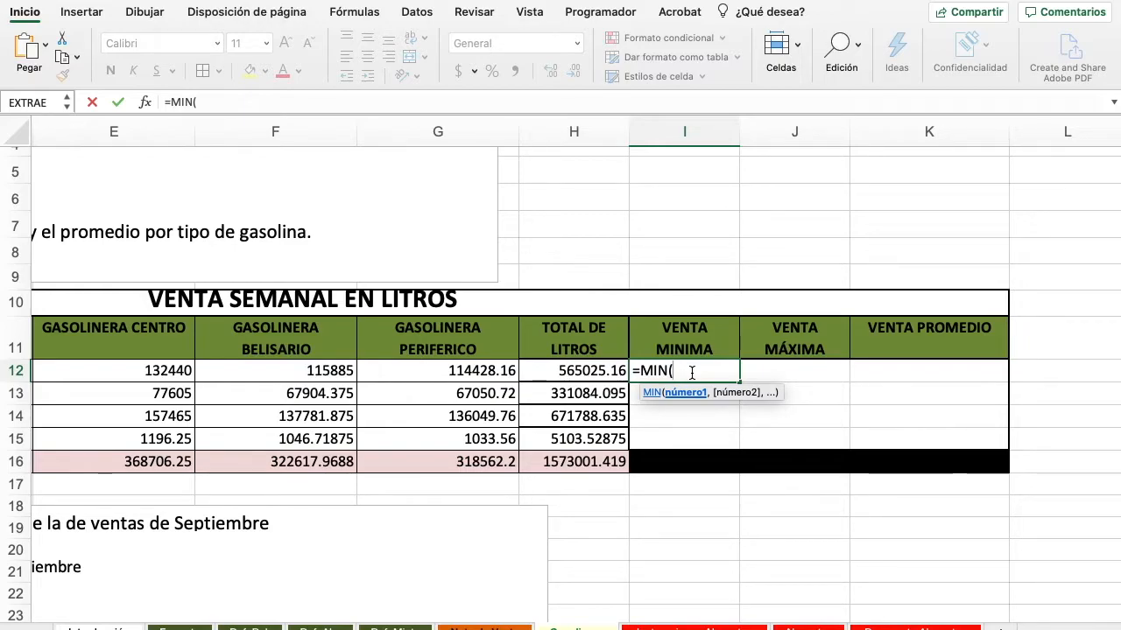
pyautogui.write('C')
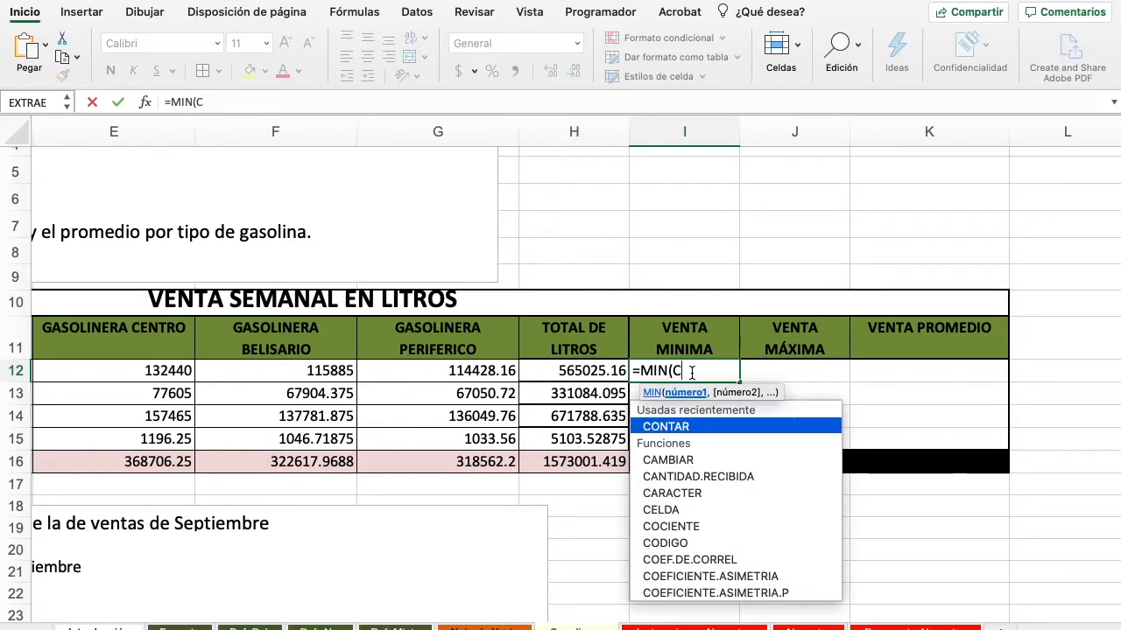
pyautogui.write('12:G12')
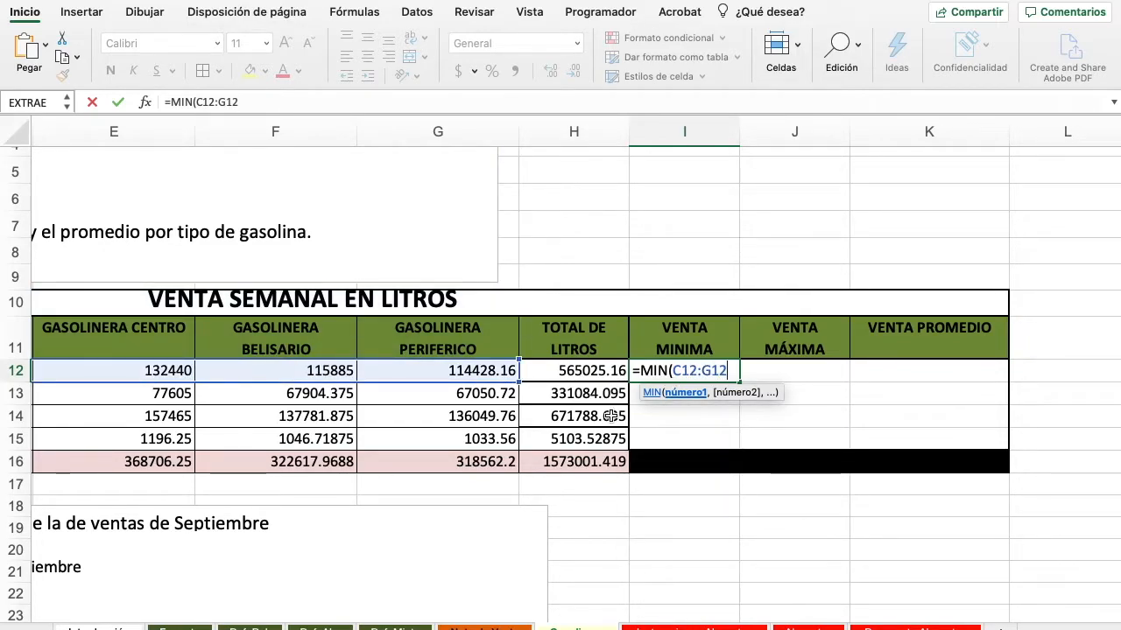
pyautogui.hscroll(-10, 611, 415)
pyautogui.hscroll(10, 610, 415)
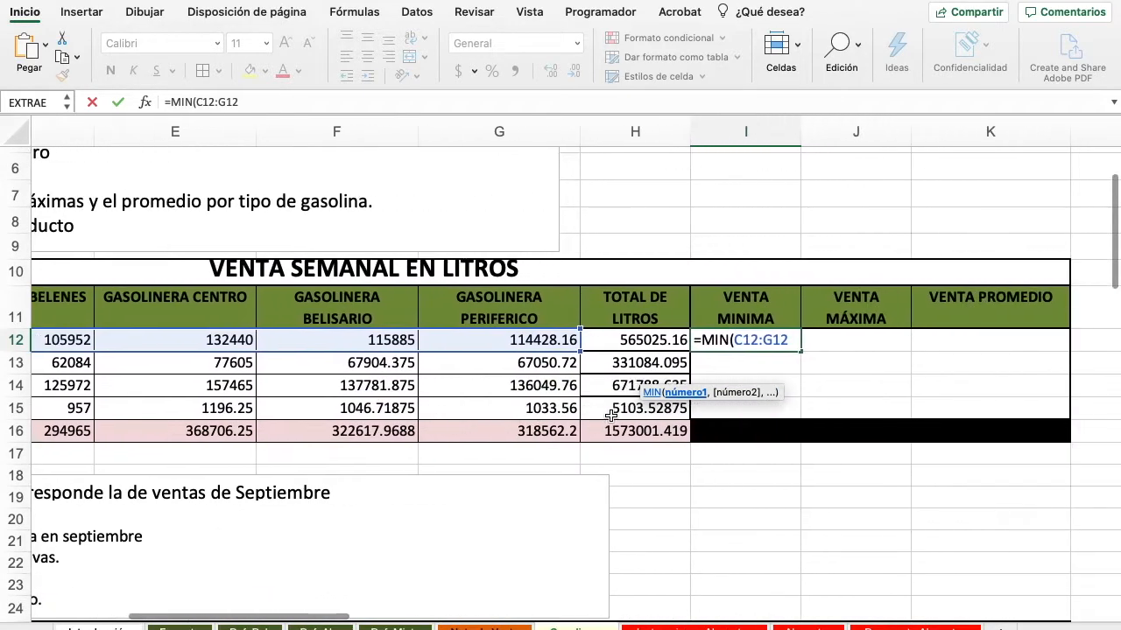
pyautogui.write(')')
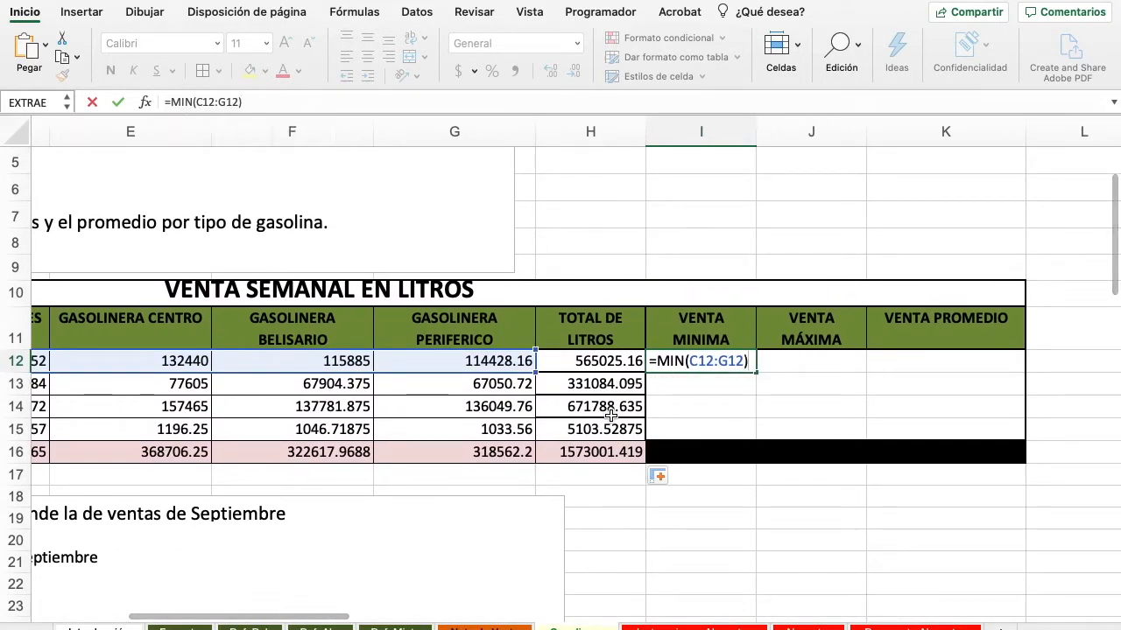
pyautogui.press('Return')
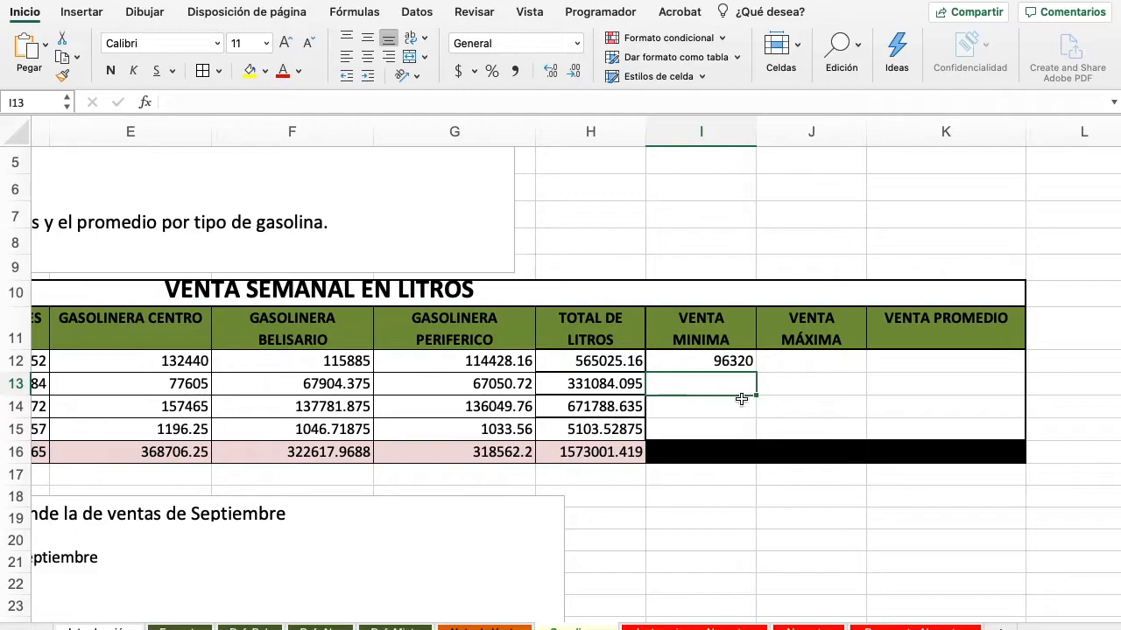
pyautogui.click(738, 361)
pyautogui.moveTo(755, 372); pyautogui.dragTo(738, 435)
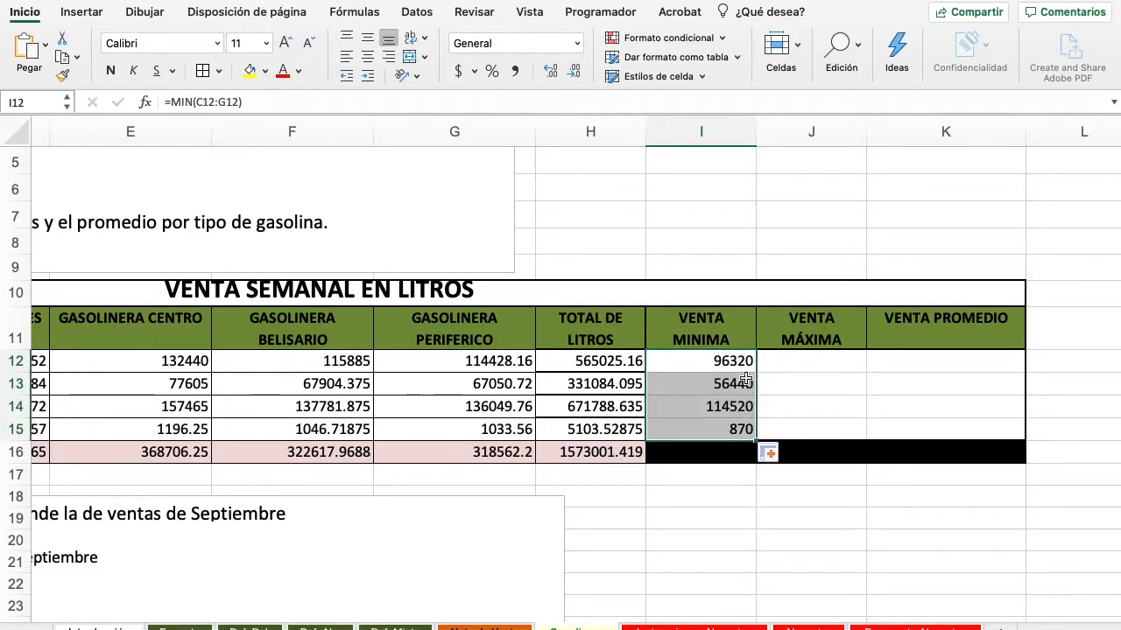
# Calculate the maximum sale in J12 with =MAX(C12:G12) and fill the formula down to J15
pyautogui.click(813, 362)
pyautogui.write('=')
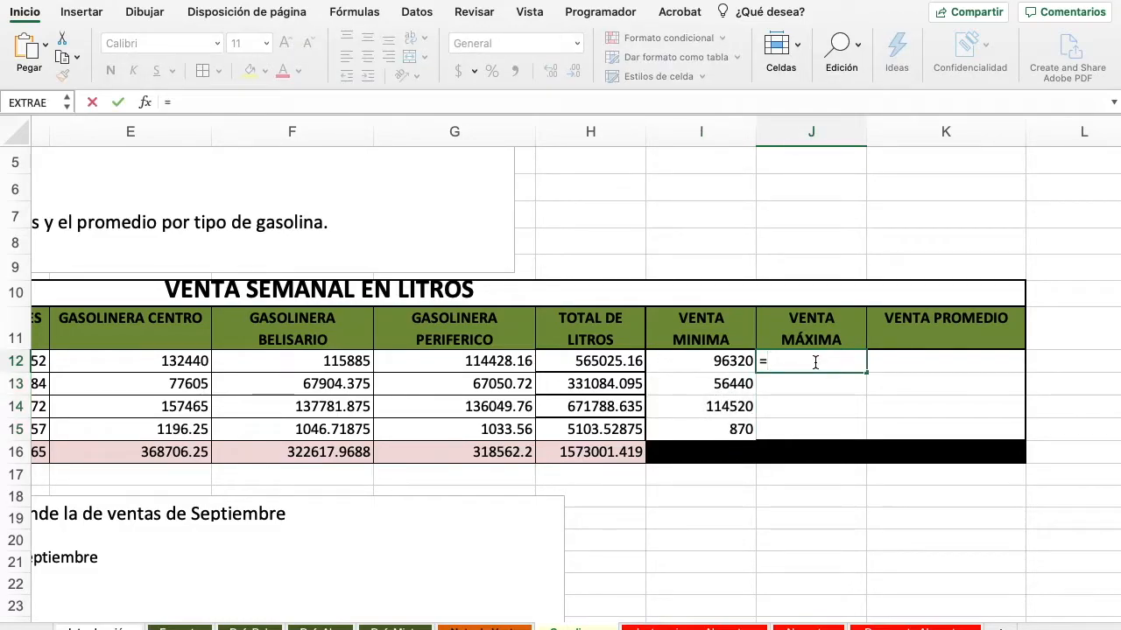
pyautogui.write('MAX')
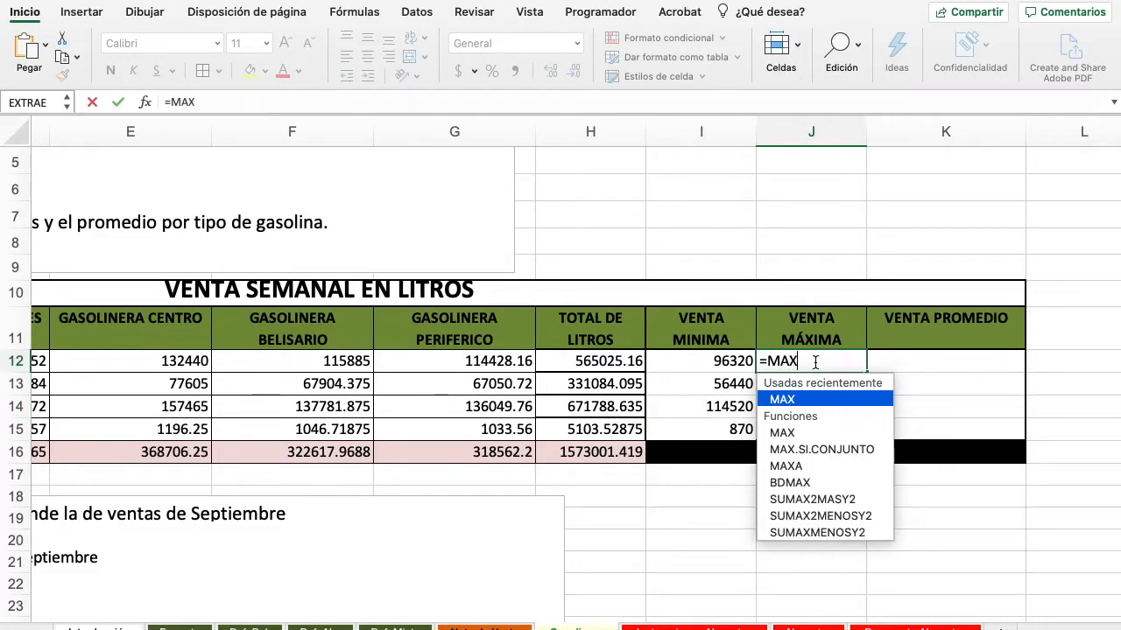
pyautogui.write('(C')
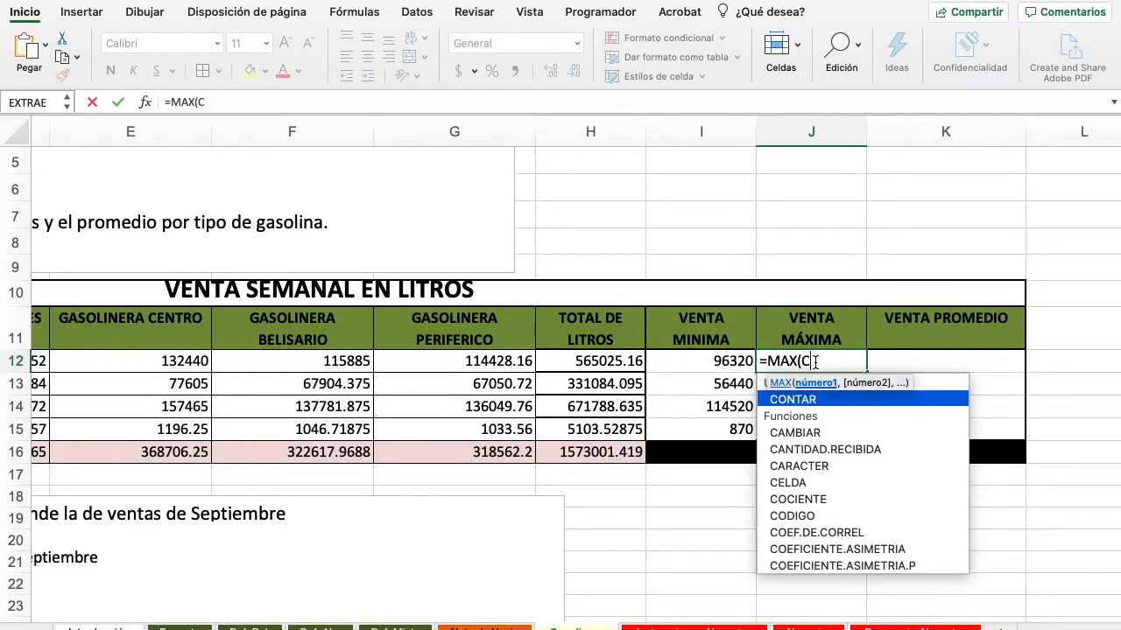
pyautogui.write('12:G')
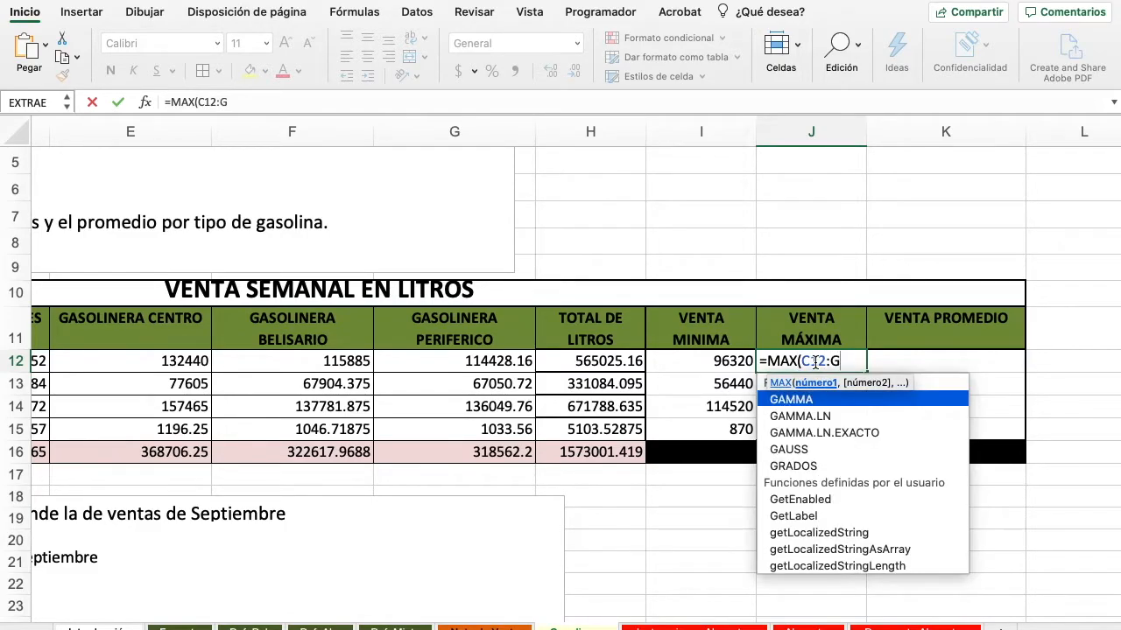
pyautogui.write('12)')
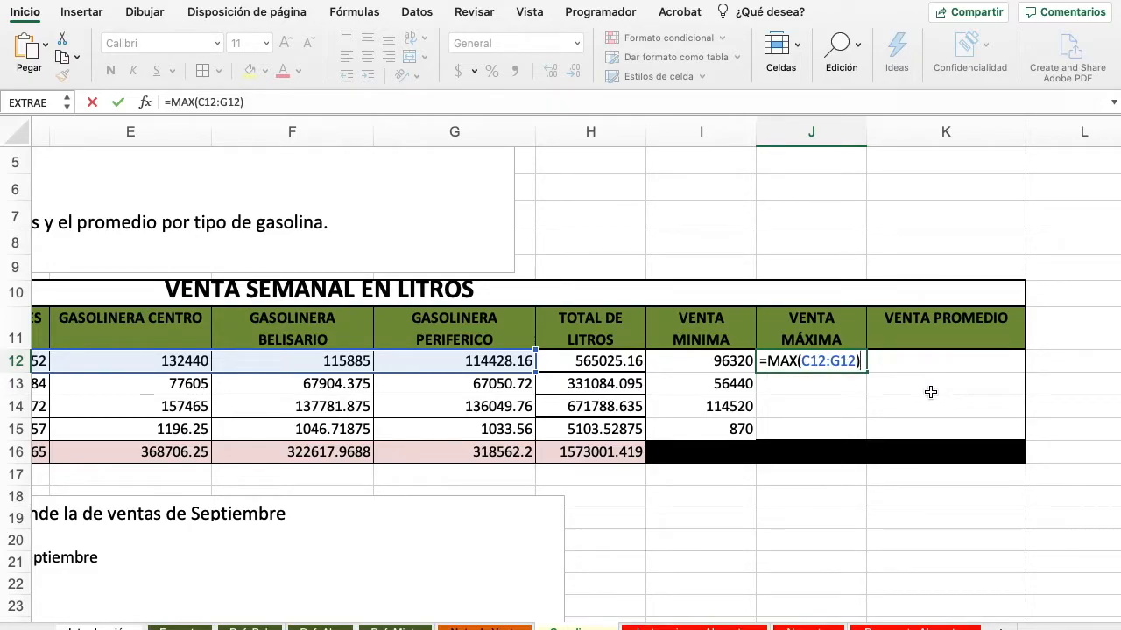
pyautogui.press('Return')
pyautogui.click(838, 371)
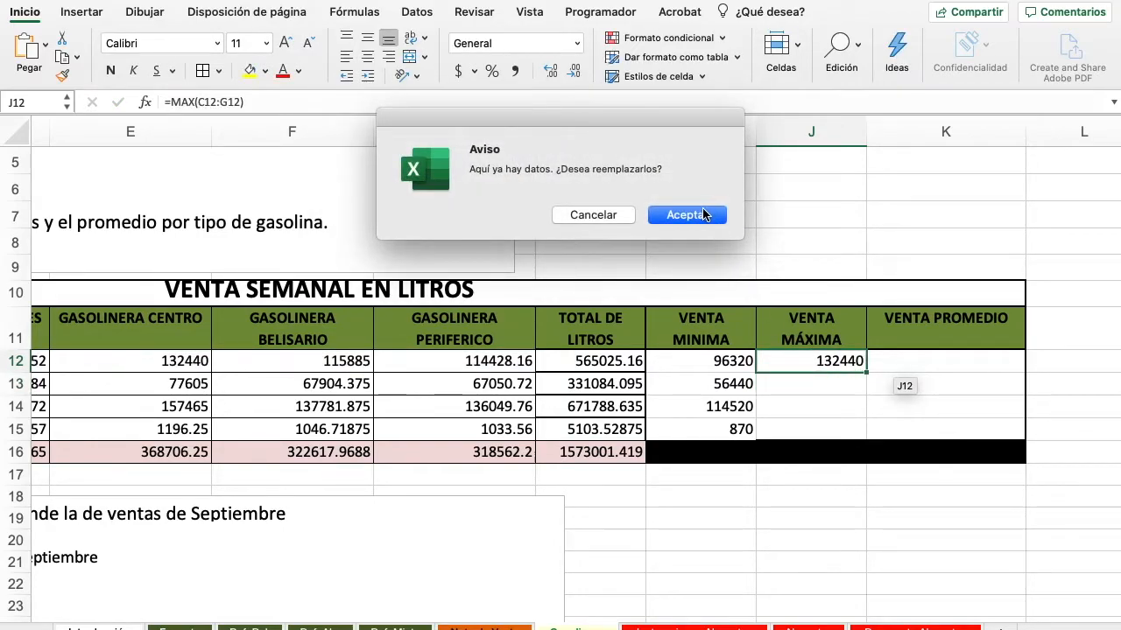
pyautogui.click(604, 215)
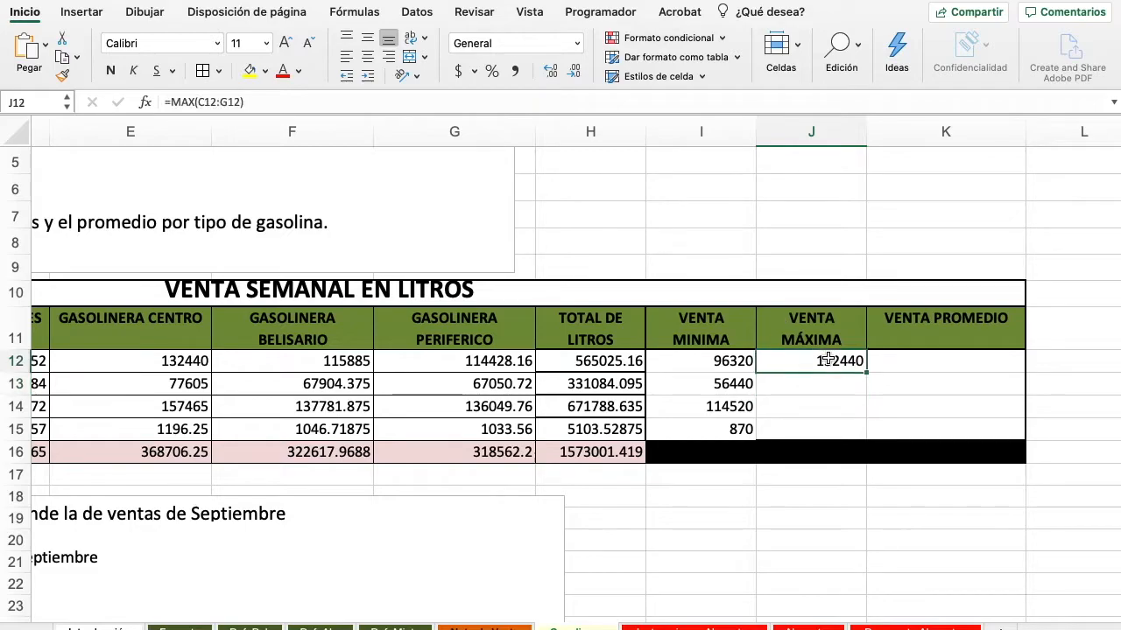
pyautogui.moveTo(866, 371); pyautogui.dragTo(865, 438)
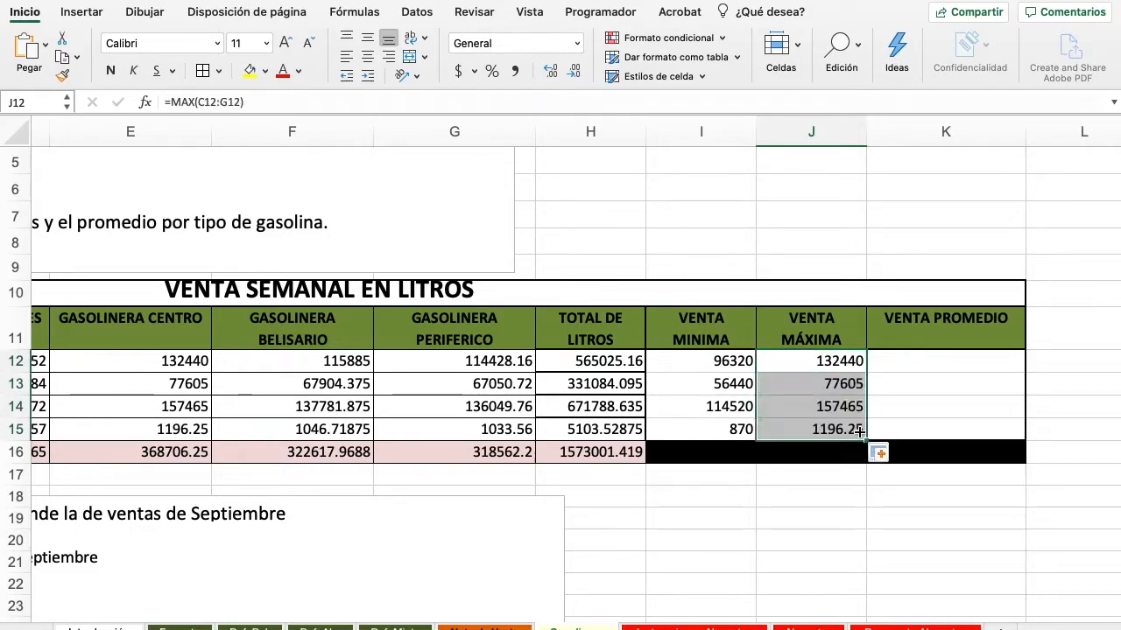
# Calculate the average sale for MAGNA in K12 with =PROMEDIO(C12:G12)
pyautogui.click(926, 365)
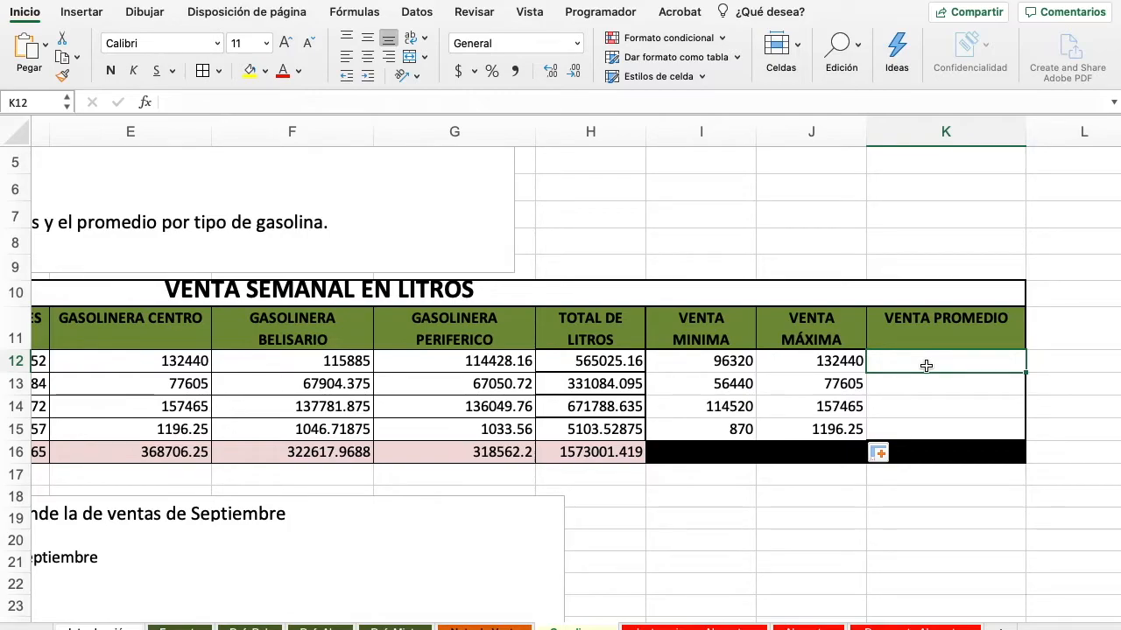
pyautogui.write('=P')
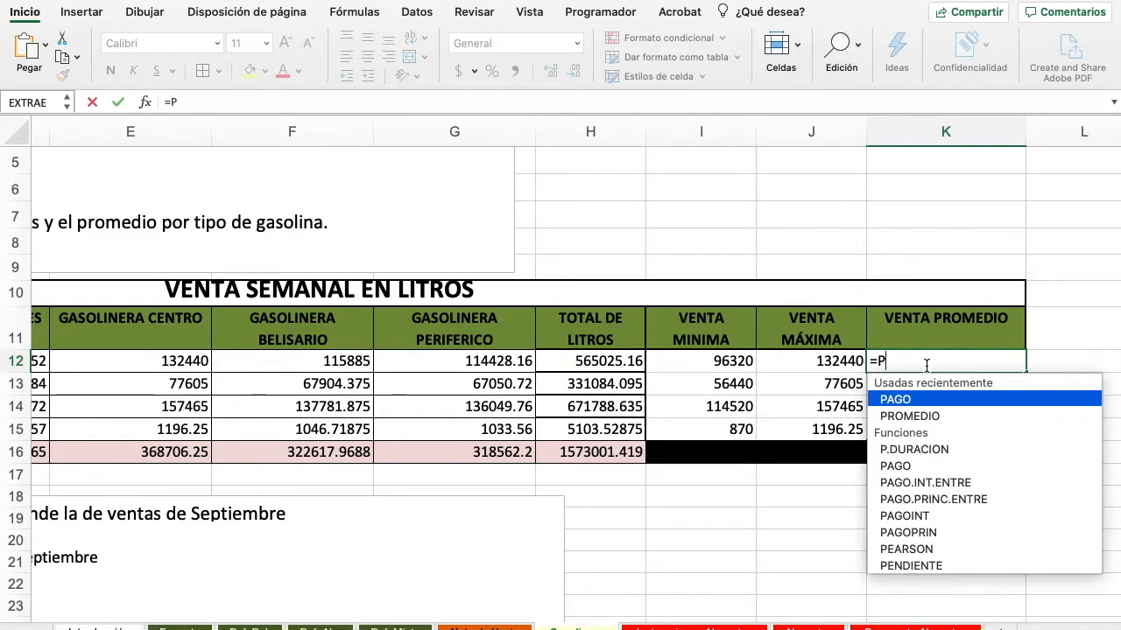
pyautogui.write('ROMEDIO')
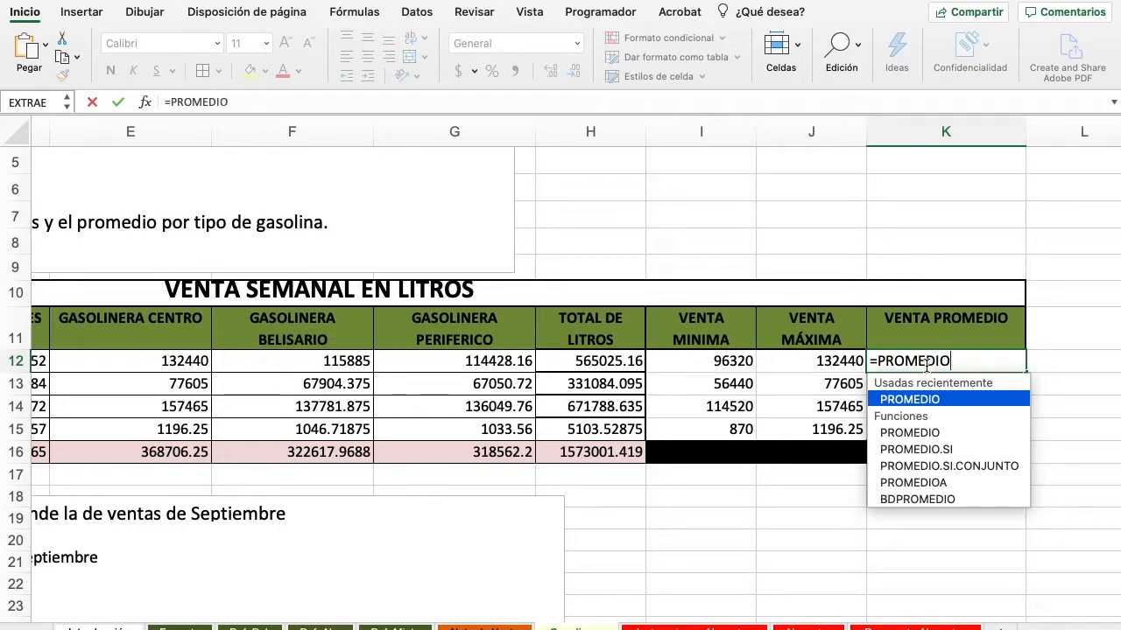
pyautogui.write('(')
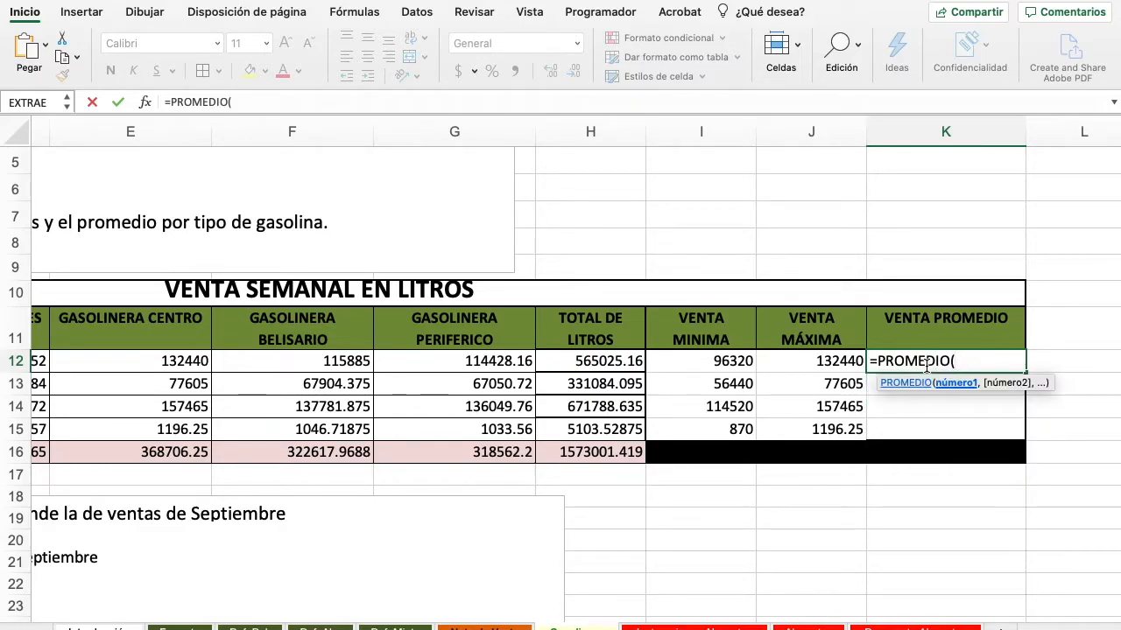
pyautogui.write('C')
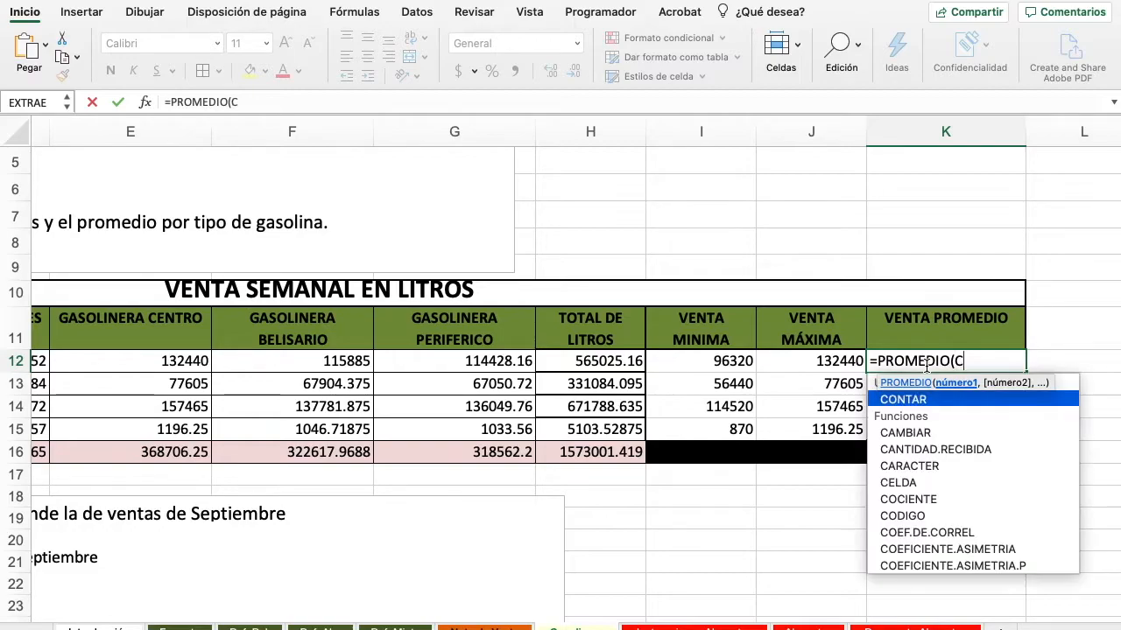
pyautogui.write('12:G12')
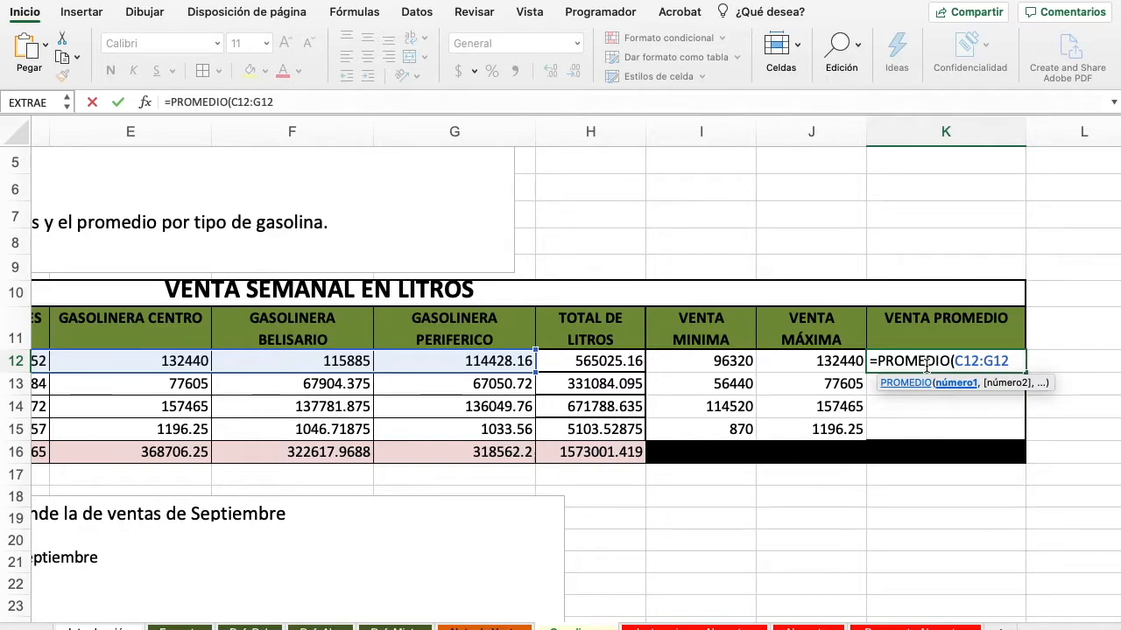
pyautogui.write(')')
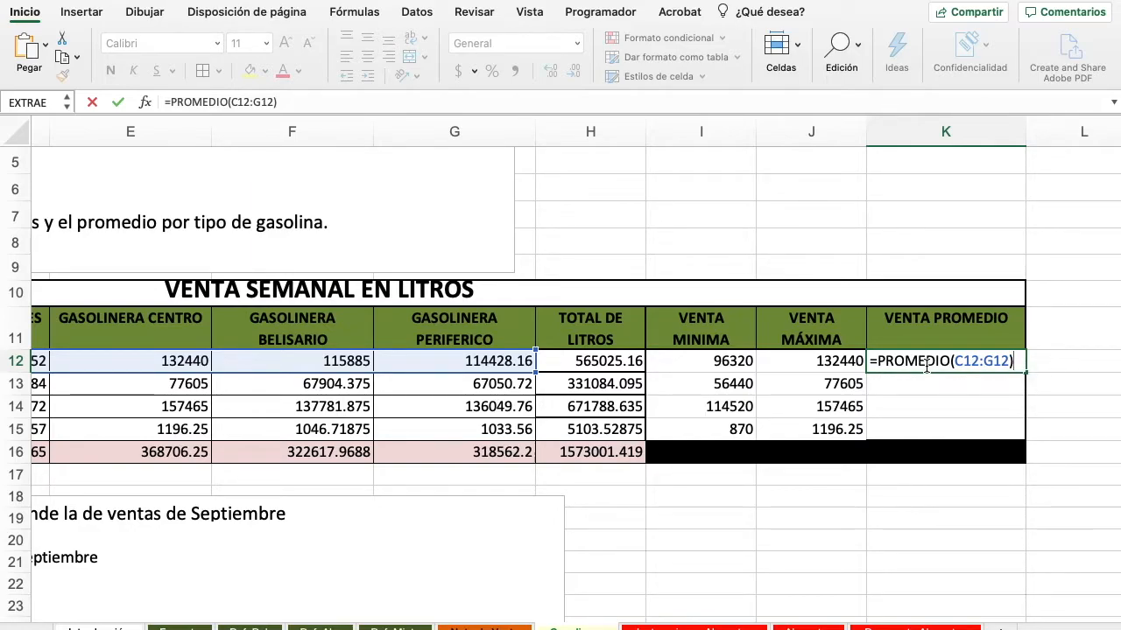
pyautogui.press('Return')
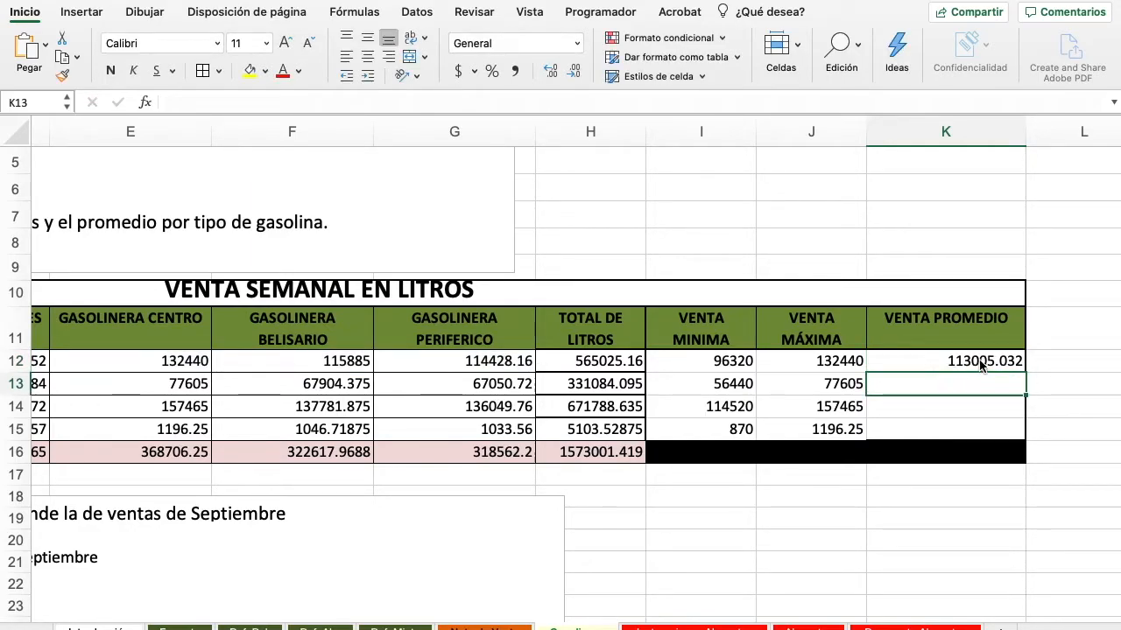
# Fill the average formula from K12 down to K15 for the remaining fuel types
pyautogui.click(939, 371)
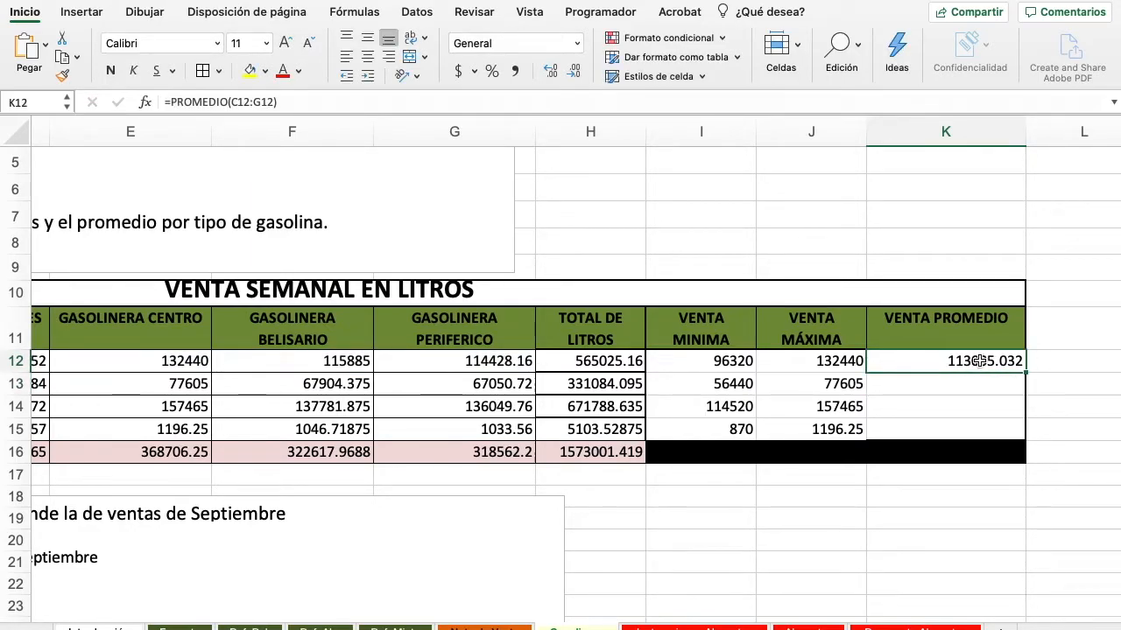
pyautogui.click(1033, 371)
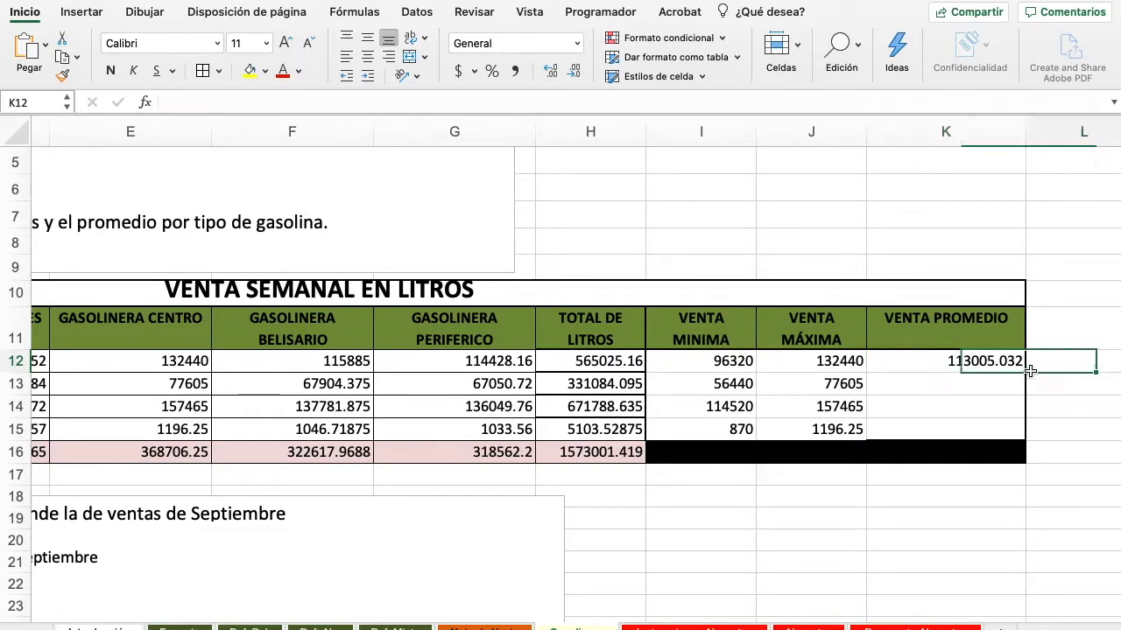
pyautogui.click(1006, 362)
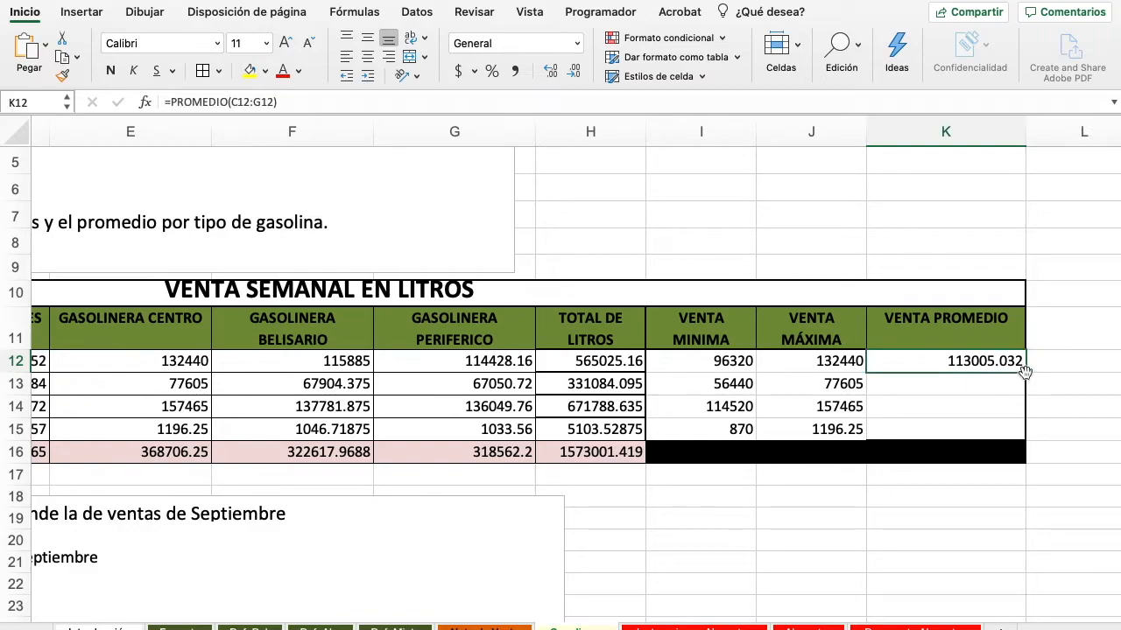
pyautogui.scroll(-3, 1027, 372)
pyautogui.hscroll(-2, 1027, 372)
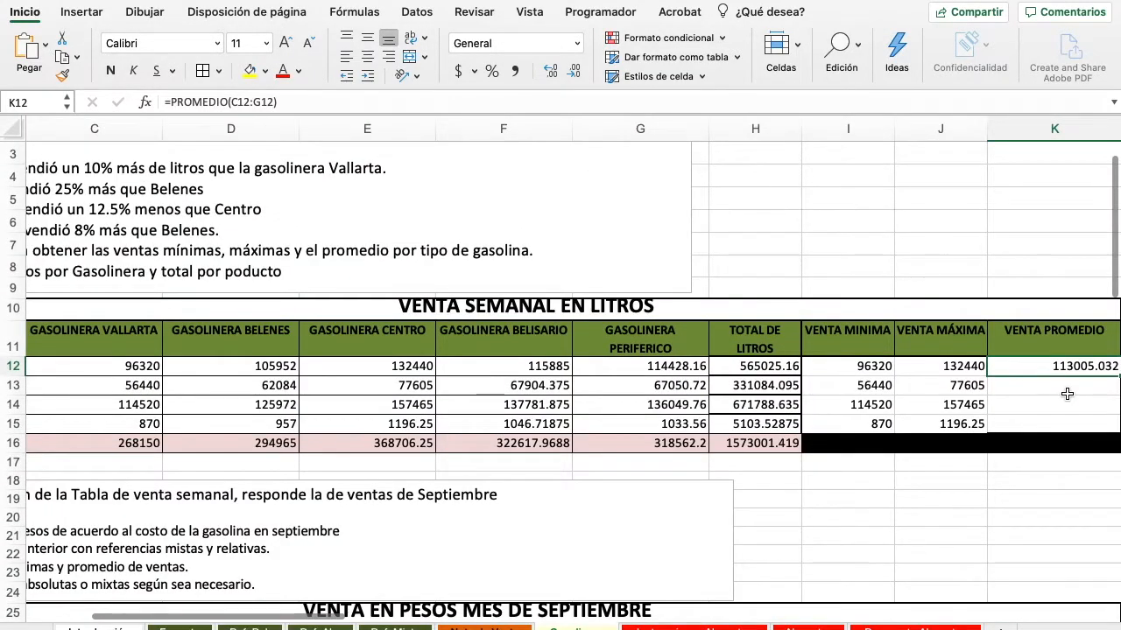
pyautogui.hscroll(2, 1067, 394)
pyautogui.moveTo(1012, 395); pyautogui.dragTo(1012, 434)
pyautogui.scroll(3, 913, 394)
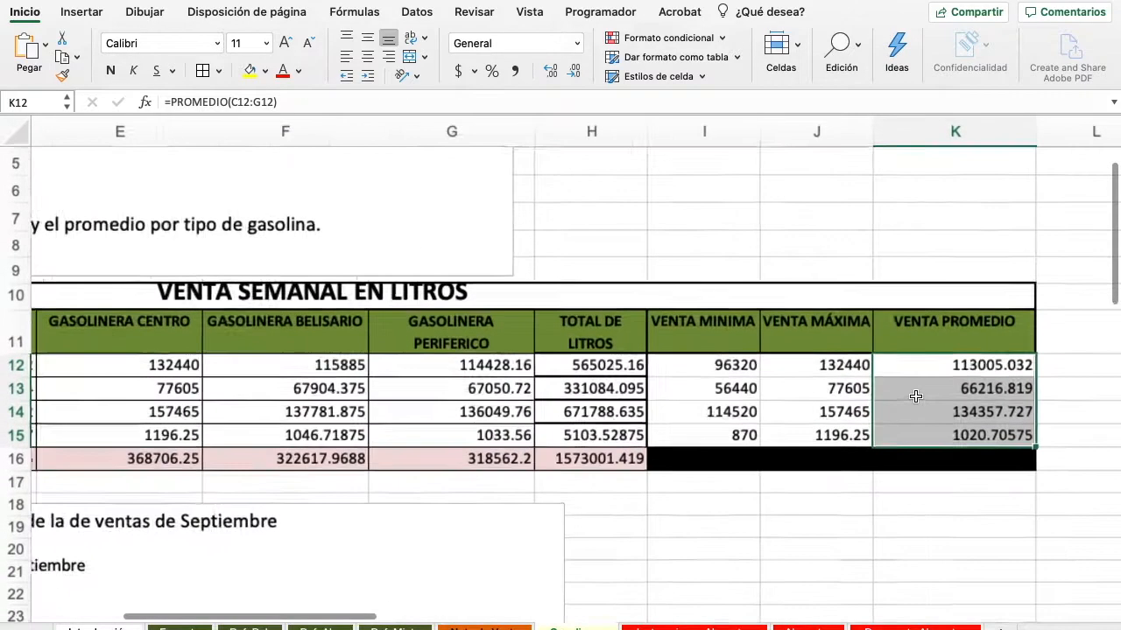
# Review the instructions for the September sales in pesos table alongside the weekly litres table that supplies its data
pyautogui.scroll(2, 915, 396)
pyautogui.hscroll(-4, 914, 397)
pyautogui.scroll(-2, 915, 397)
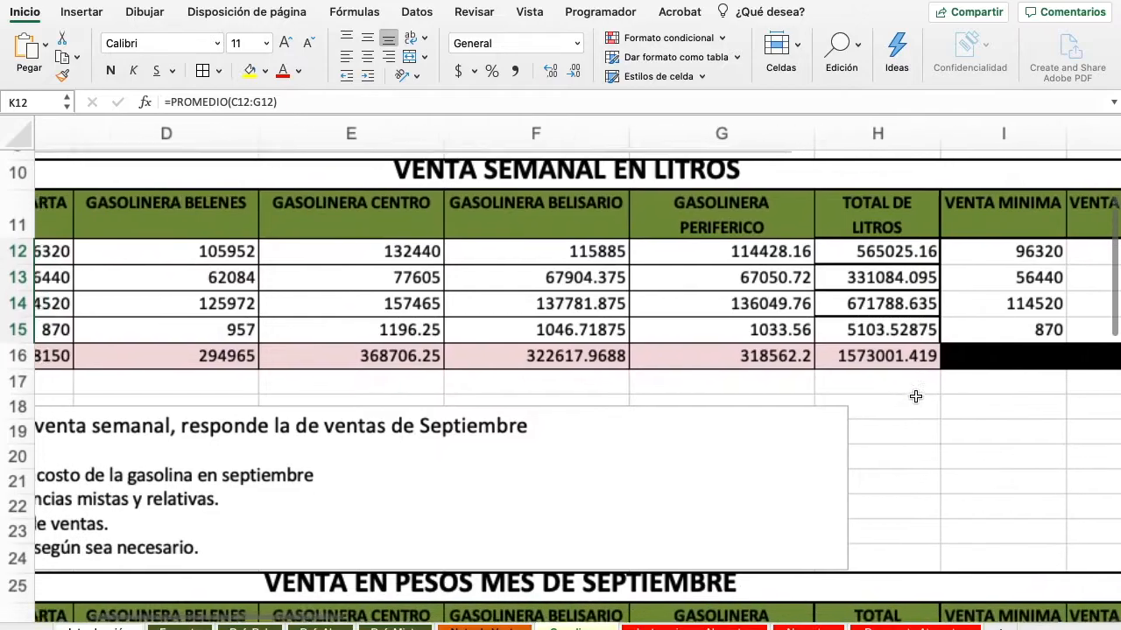
pyautogui.hscroll(-4, 914, 397)
pyautogui.scroll(-3, 915, 397)
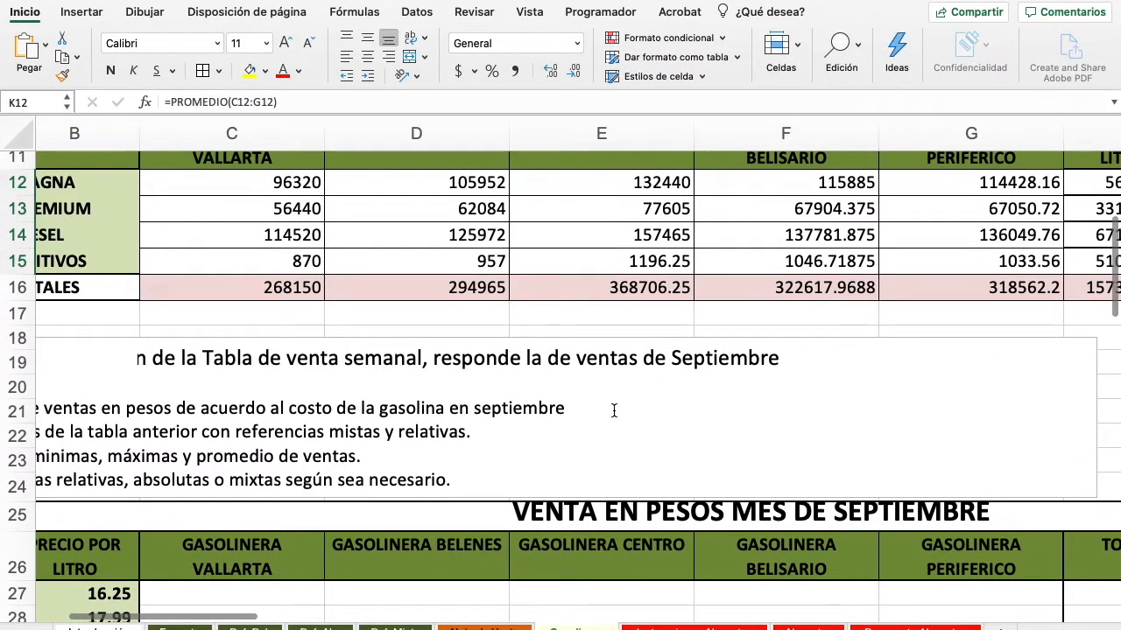
pyautogui.scroll(-3, 520, 400)
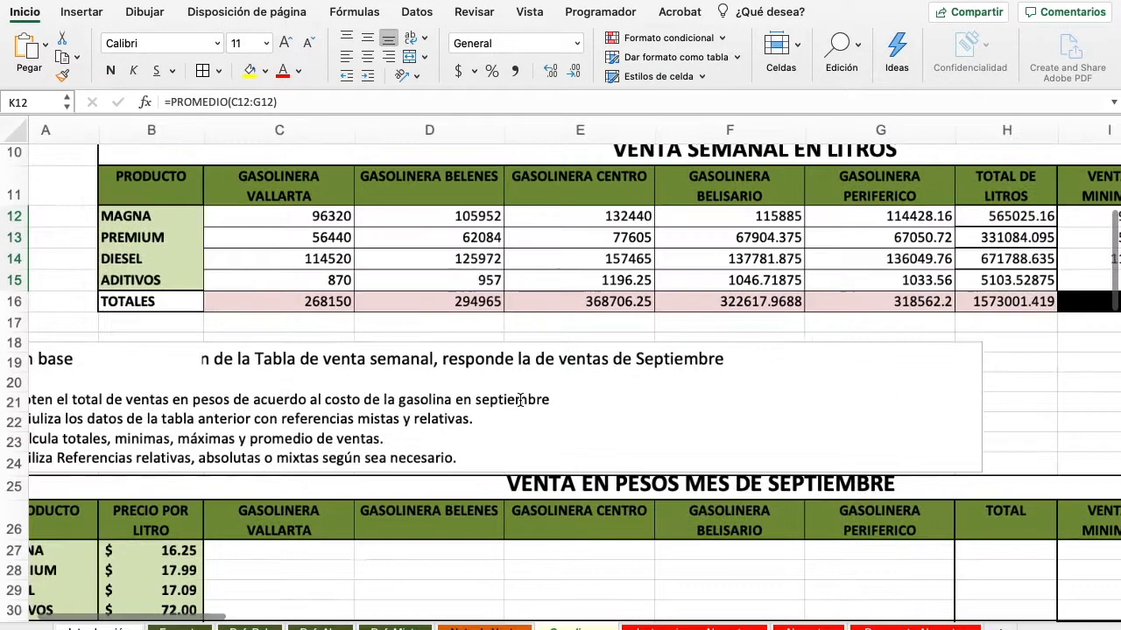
pyautogui.hscroll(-2, 490, 398)
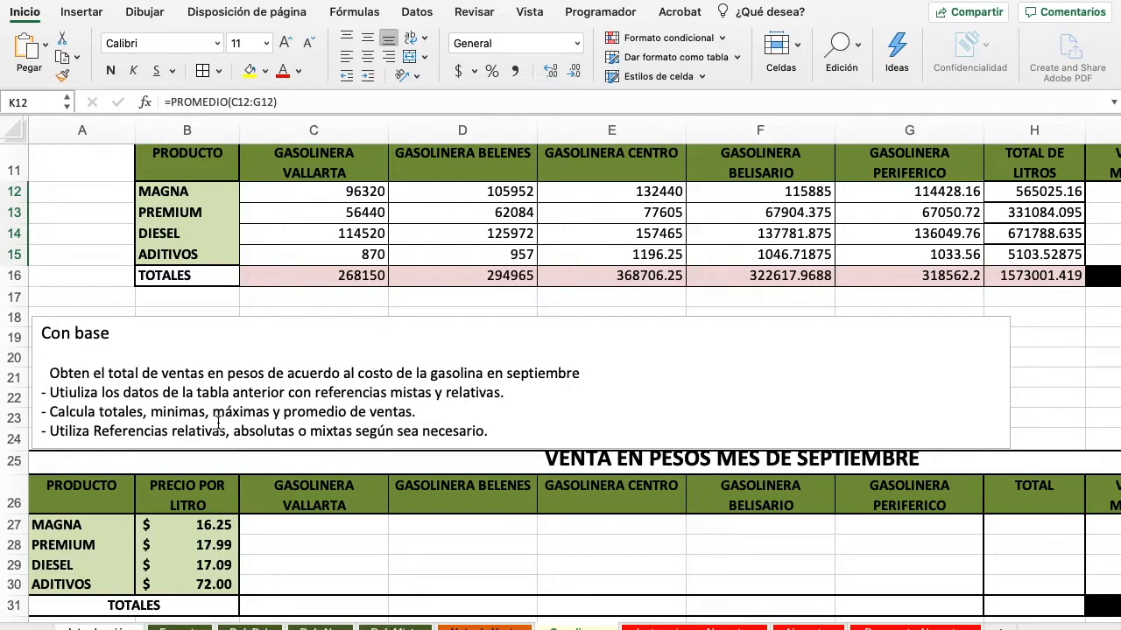
pyautogui.scroll(-4, 218, 423)
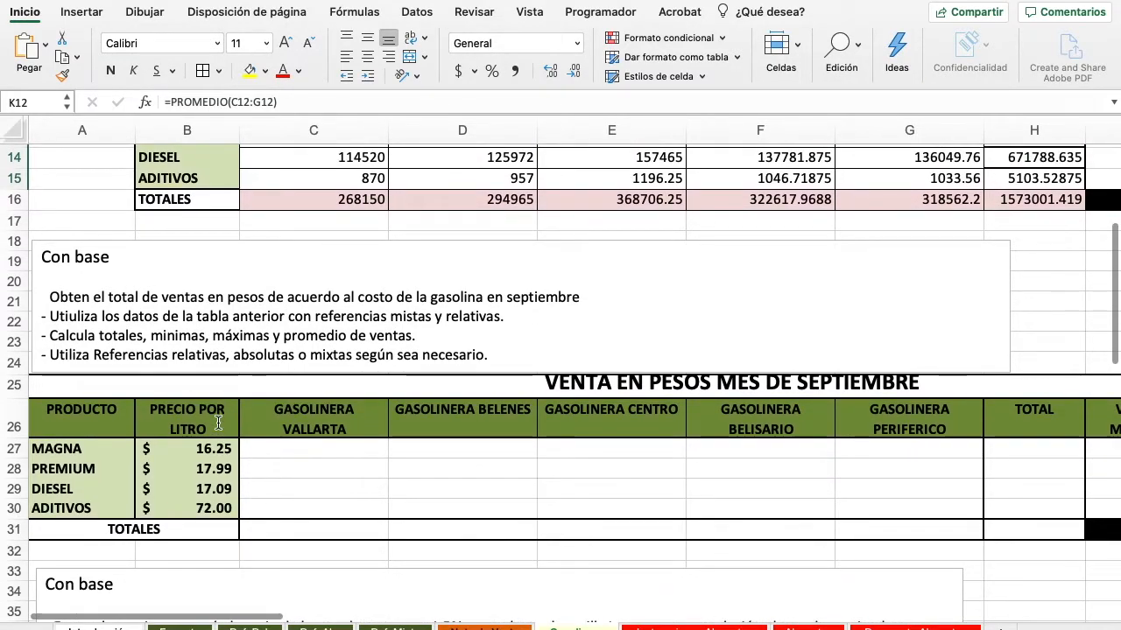
pyautogui.scroll(3, 218, 423)
pyautogui.scroll(8, 218, 423)
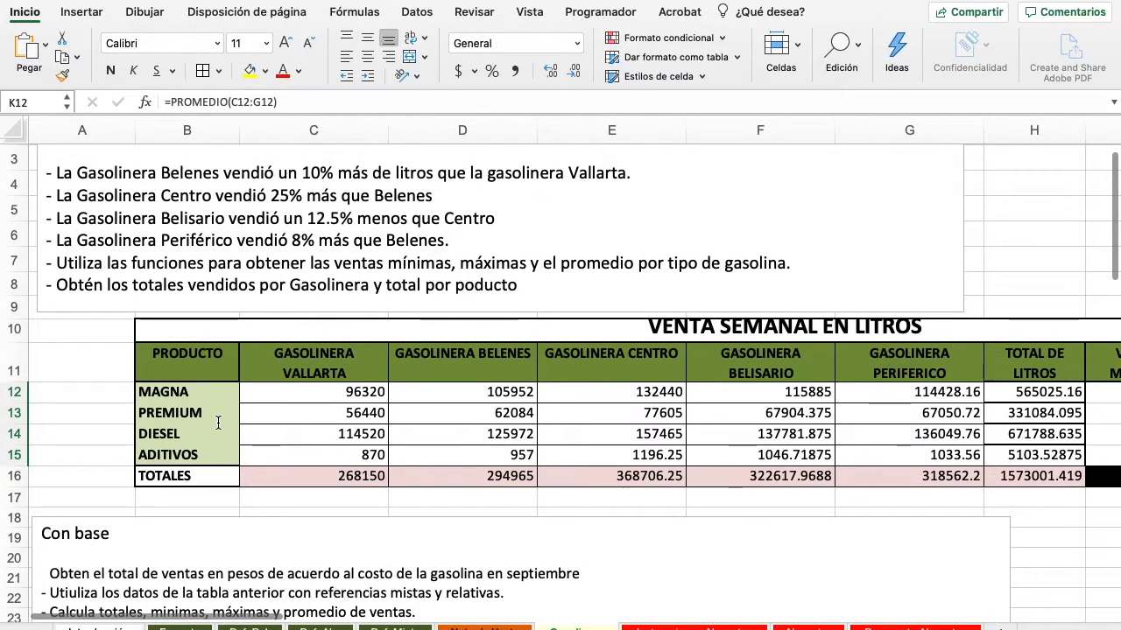
pyautogui.scroll(2, 218, 423)
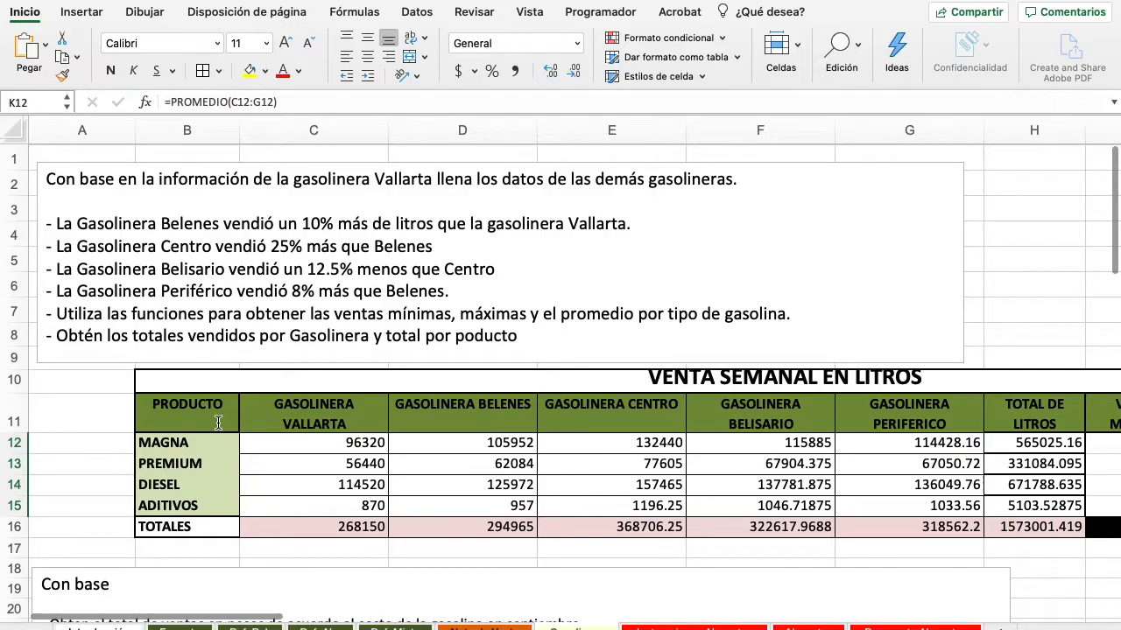
pyautogui.scroll(-9, 218, 423)
pyautogui.scroll(-7, 218, 423)
pyautogui.hscroll(-2, 218, 423)
pyautogui.scroll(1, 218, 423)
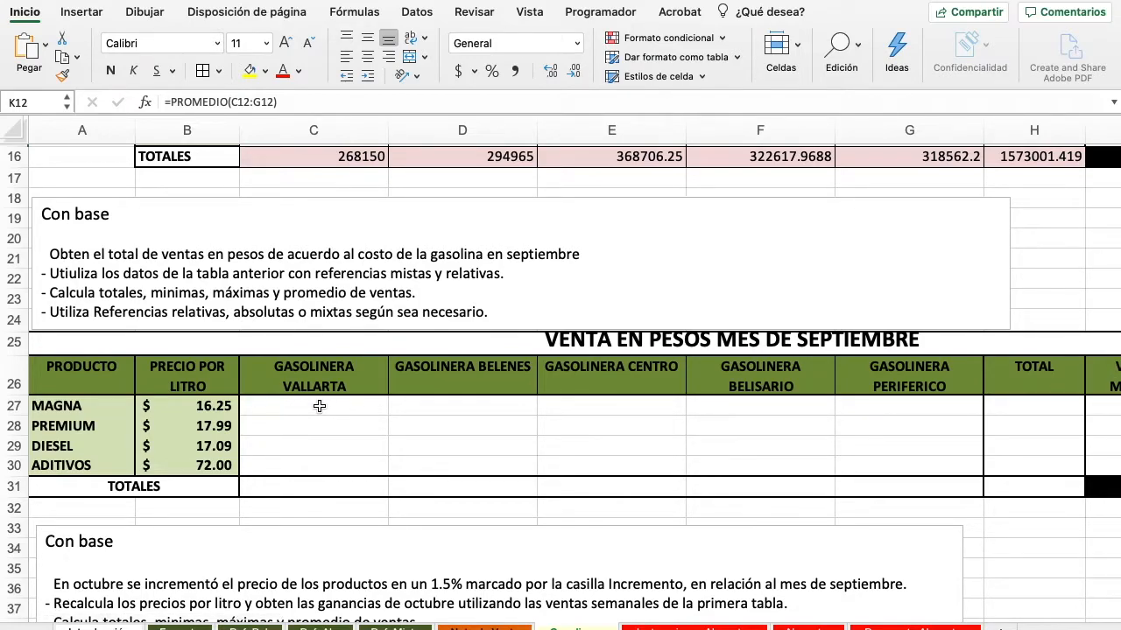
pyautogui.scroll(-2, 319, 406)
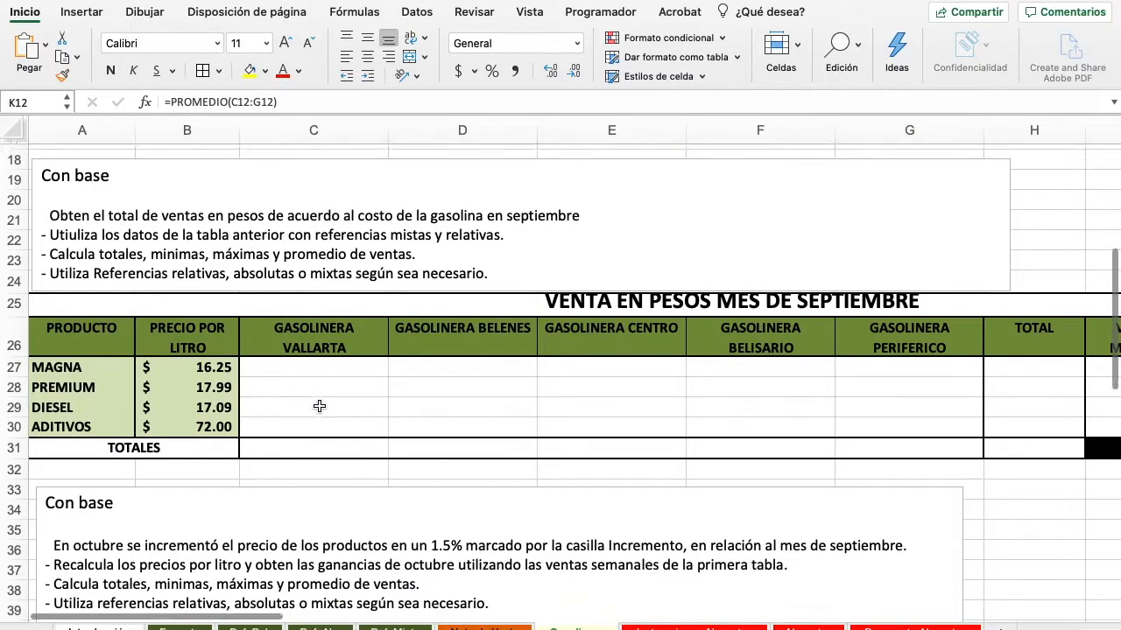
pyautogui.scroll(-2, 319, 406)
pyautogui.scroll(5, 319, 407)
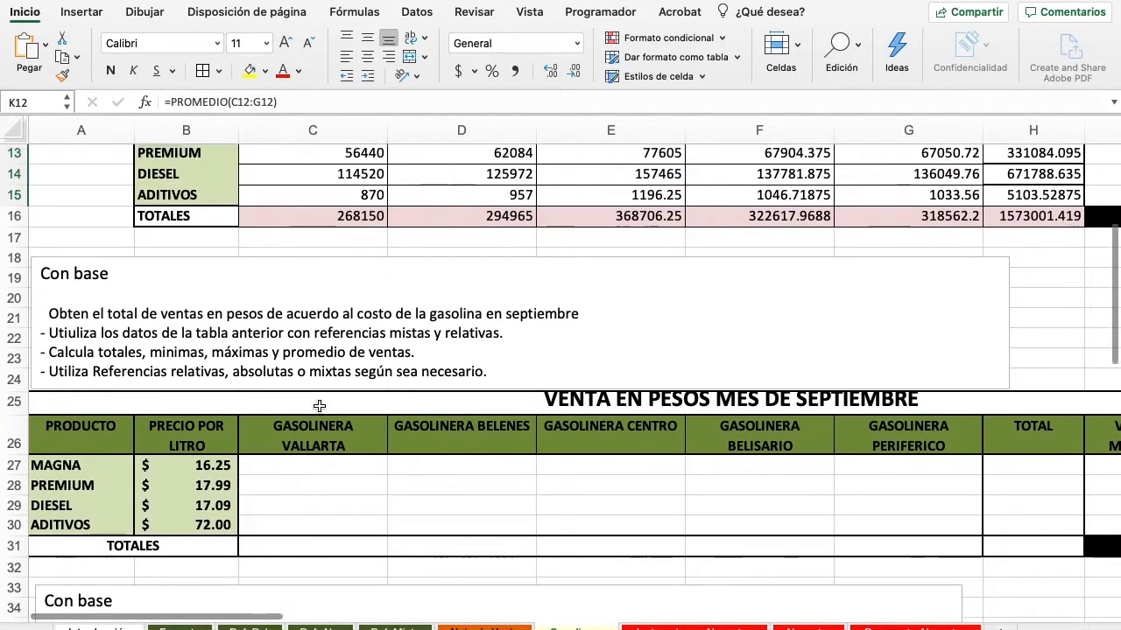
pyautogui.scroll(-2, 320, 406)
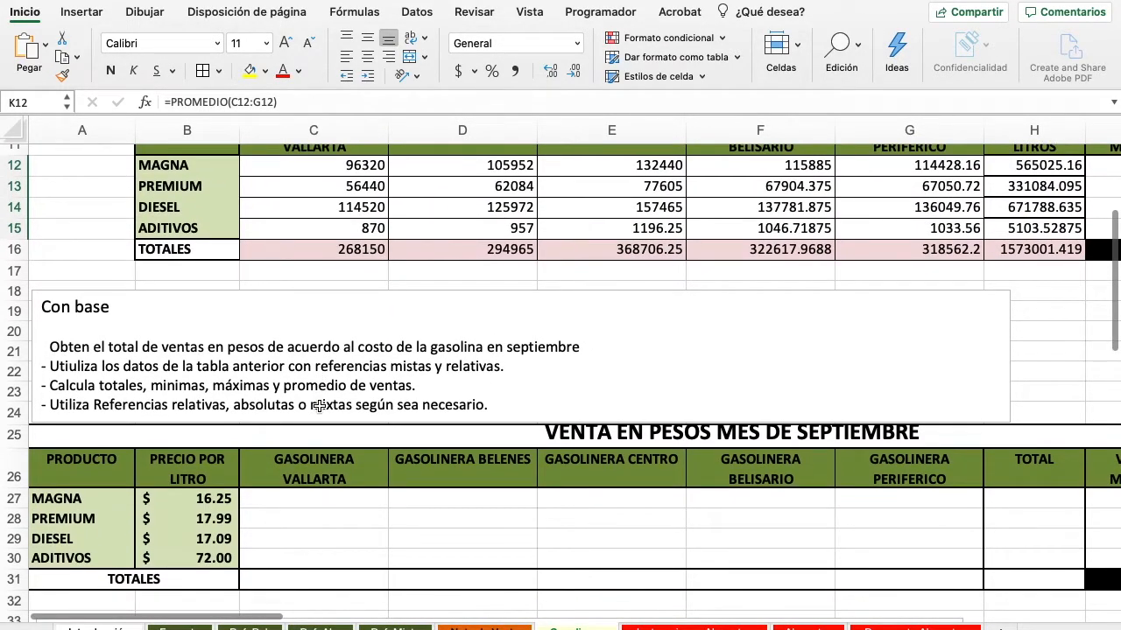
# Calculate Gasolinera Vallarta's September sales in pesos in C27 with =$C12*B27 and fill the formula down to C30
pyautogui.click(305, 508)
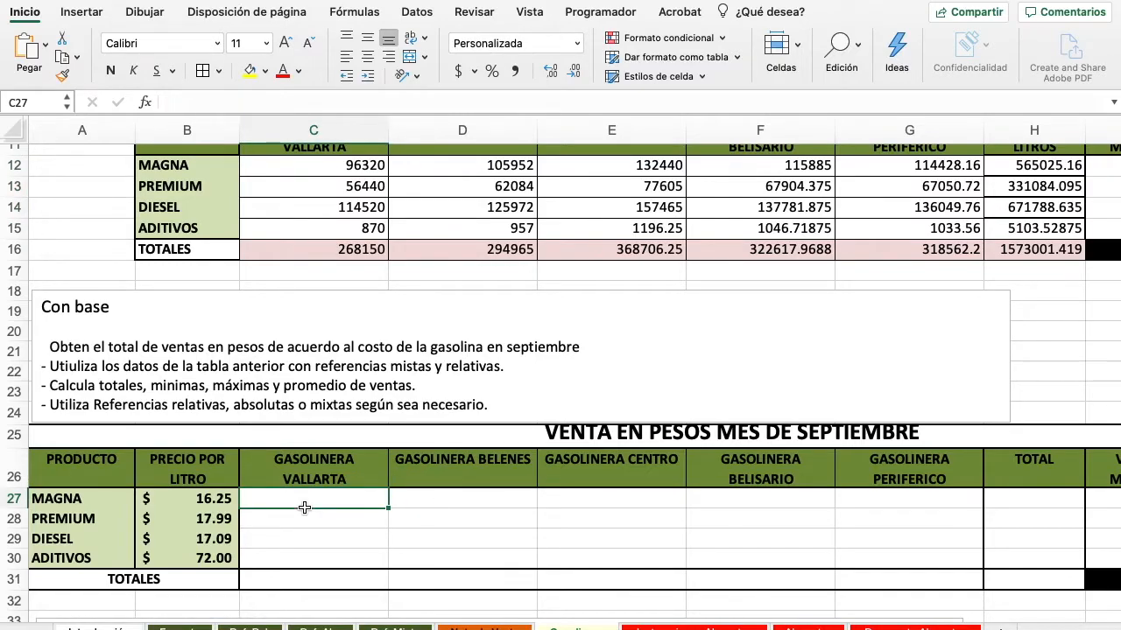
pyautogui.write('=$C')
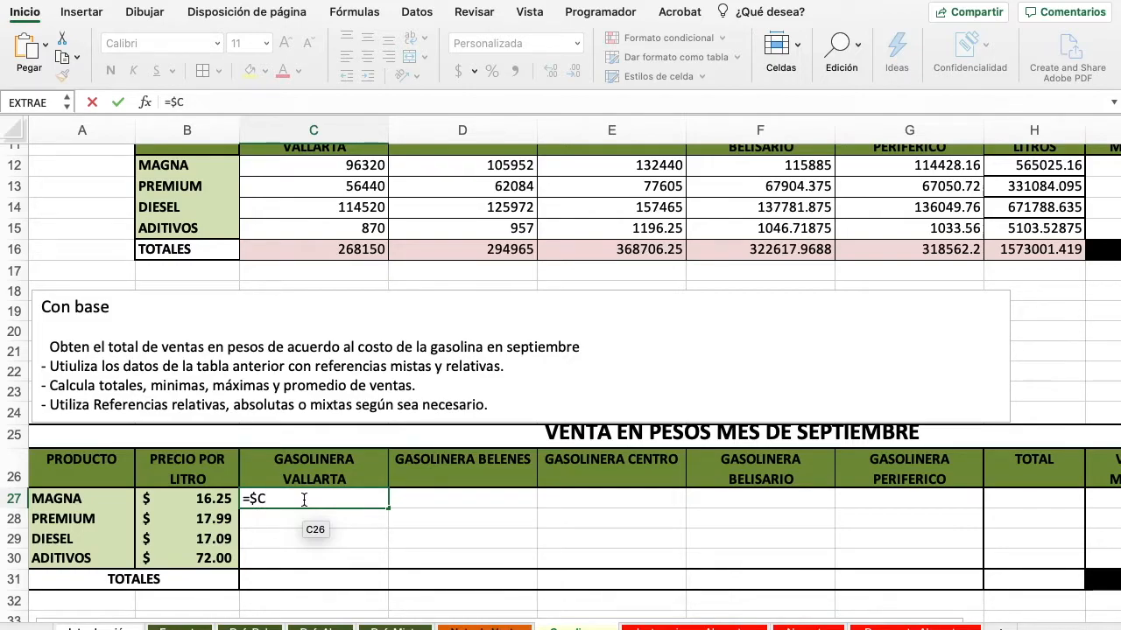
pyautogui.write('12*')
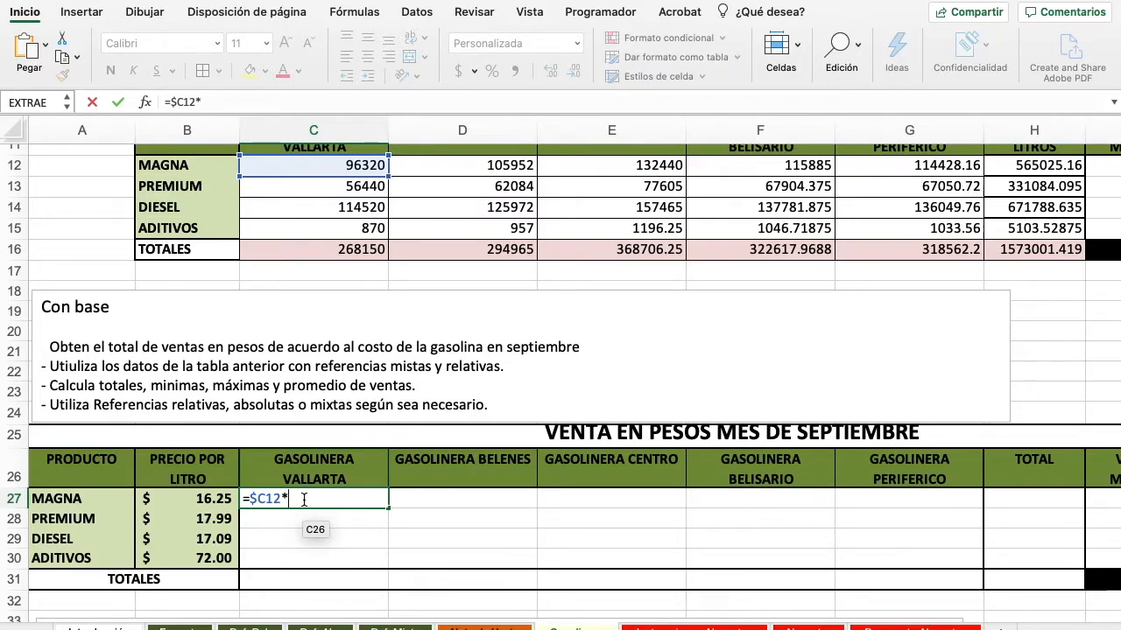
pyautogui.click(216, 500)
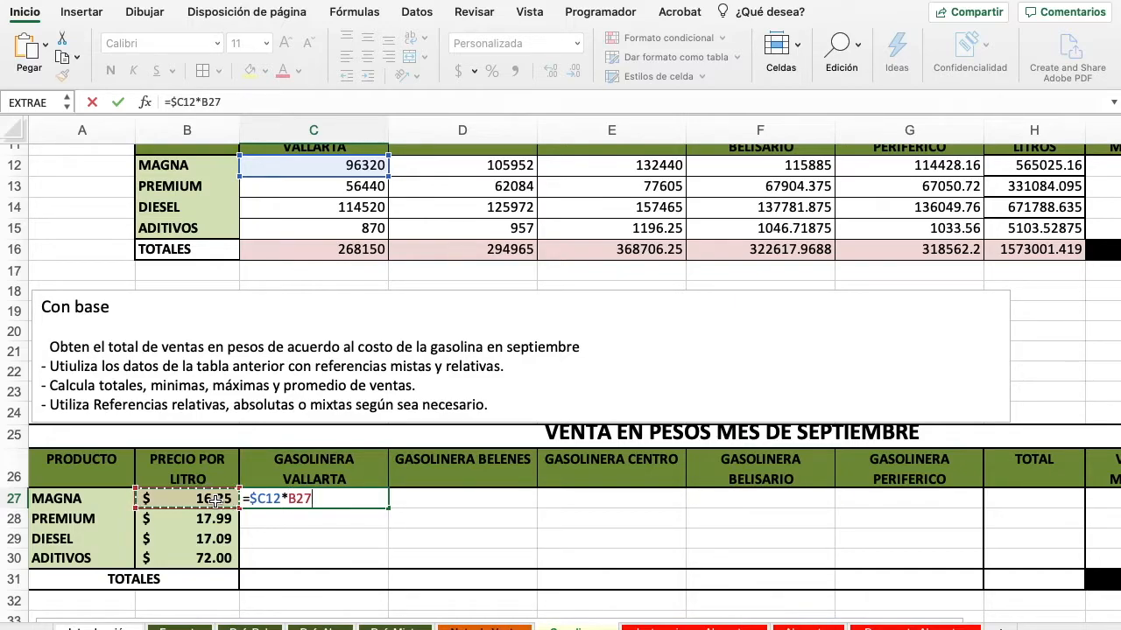
pyautogui.press('Return')
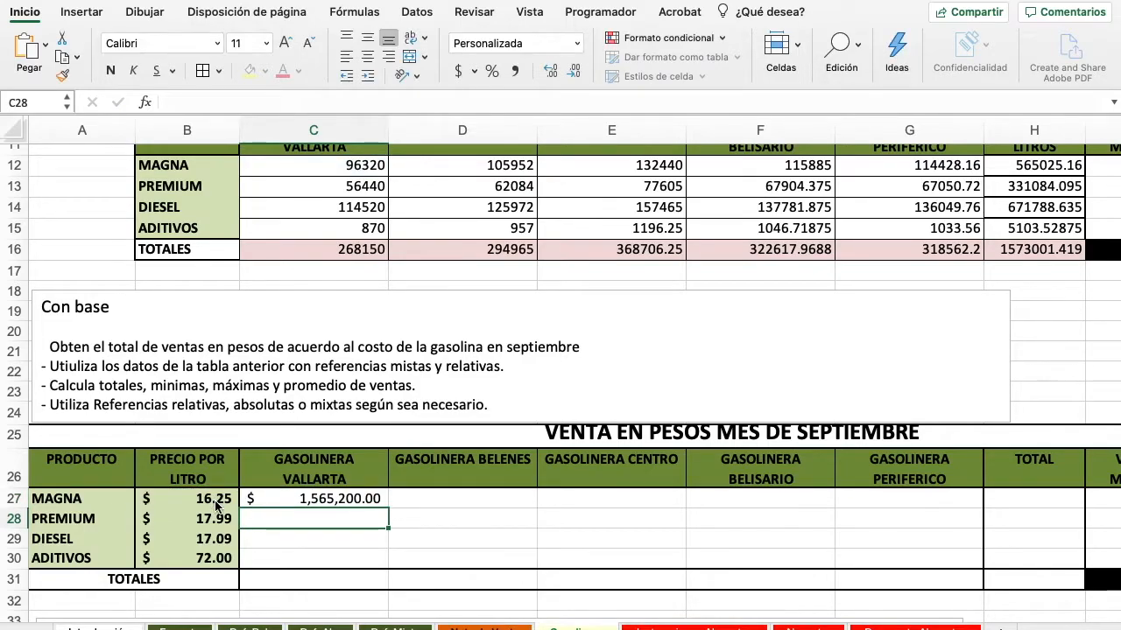
pyautogui.click(309, 498)
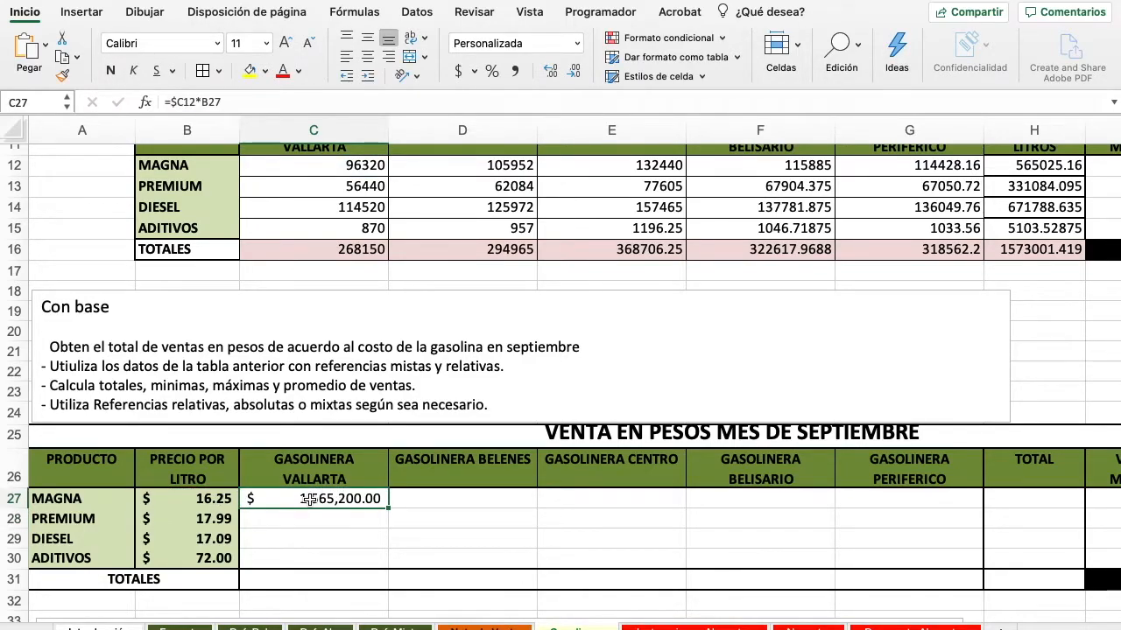
pyautogui.moveTo(387, 508); pyautogui.dragTo(376, 565)
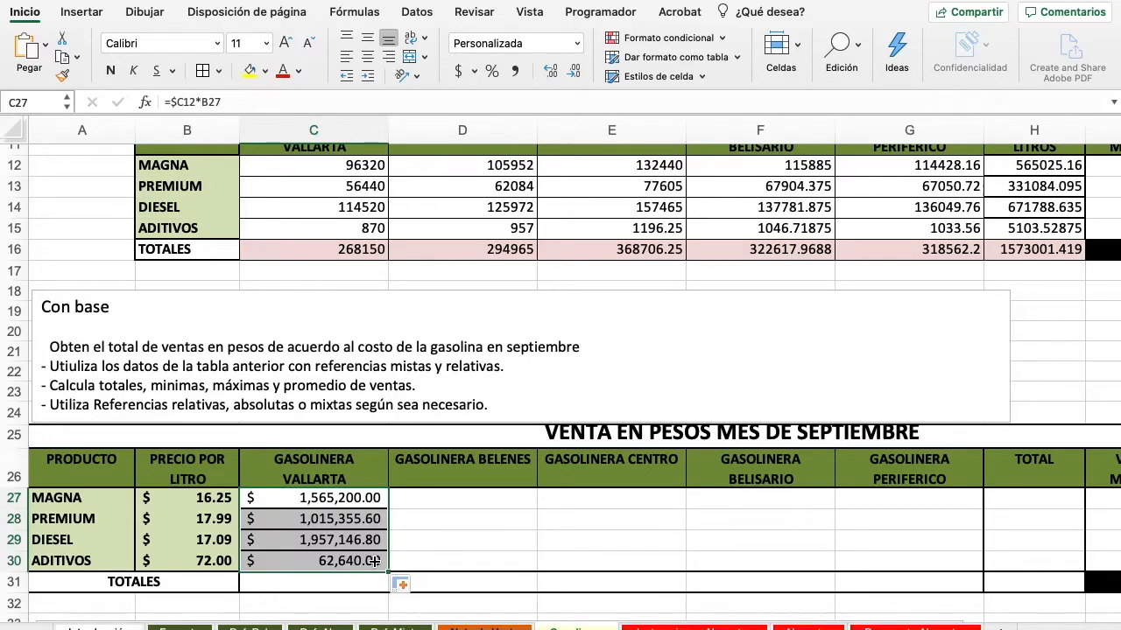
# Inspect the cell references in the copied PREMIUM and DIESEL formulas in C28 and C29
pyautogui.click(332, 519)
pyautogui.doubleClick(334, 520)
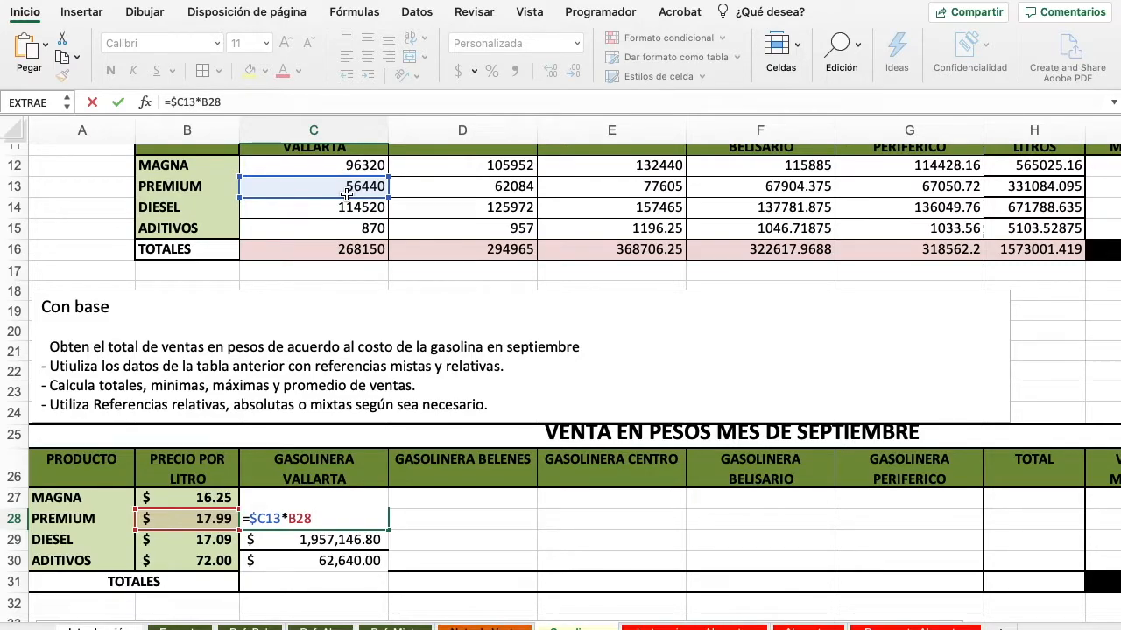
pyautogui.press('Return')
pyautogui.doubleClick(301, 540)
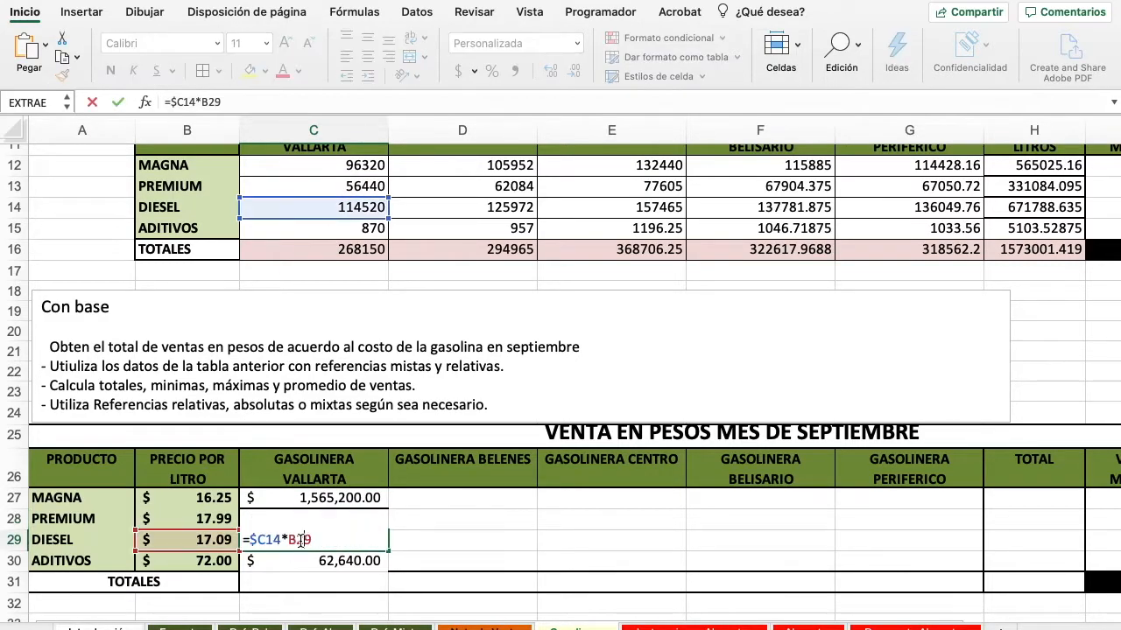
pyautogui.press('Escape')
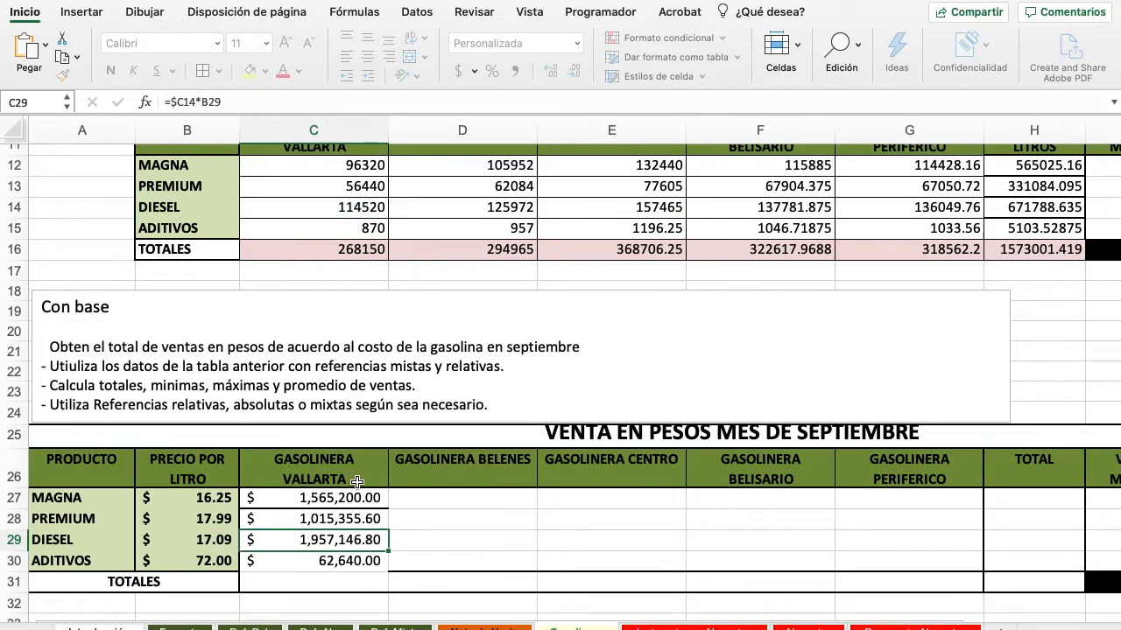
# Apply borders to C27:C30 and total Gasolinera Vallarta's sales in C31 with =SUMA(C27:C30)
pyautogui.moveTo(275, 504); pyautogui.dragTo(306, 560)
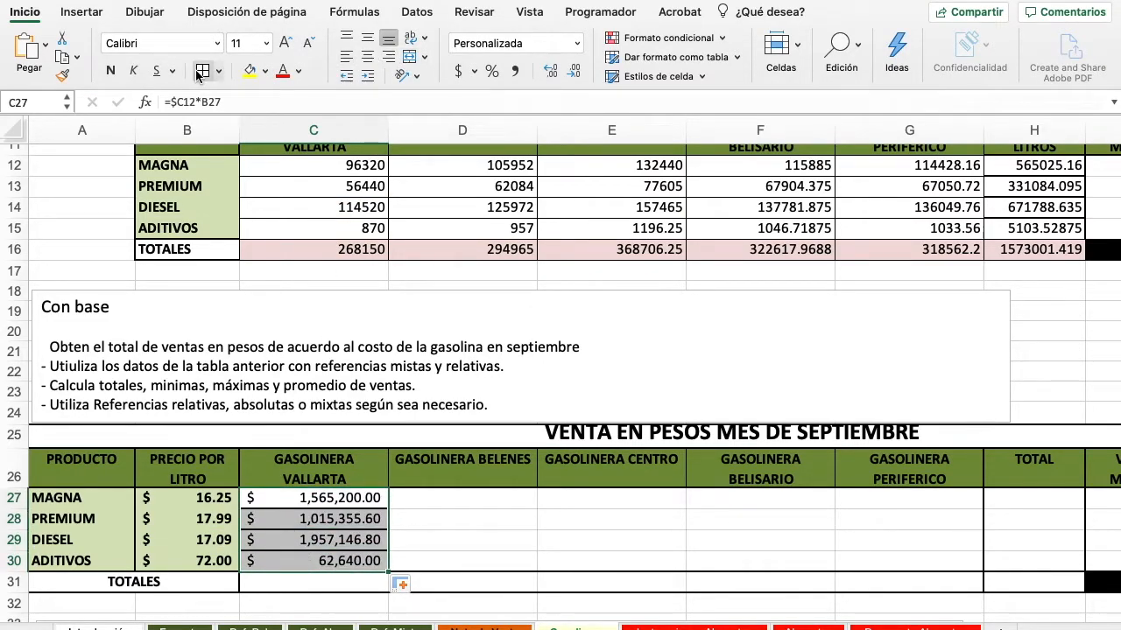
pyautogui.click(301, 581)
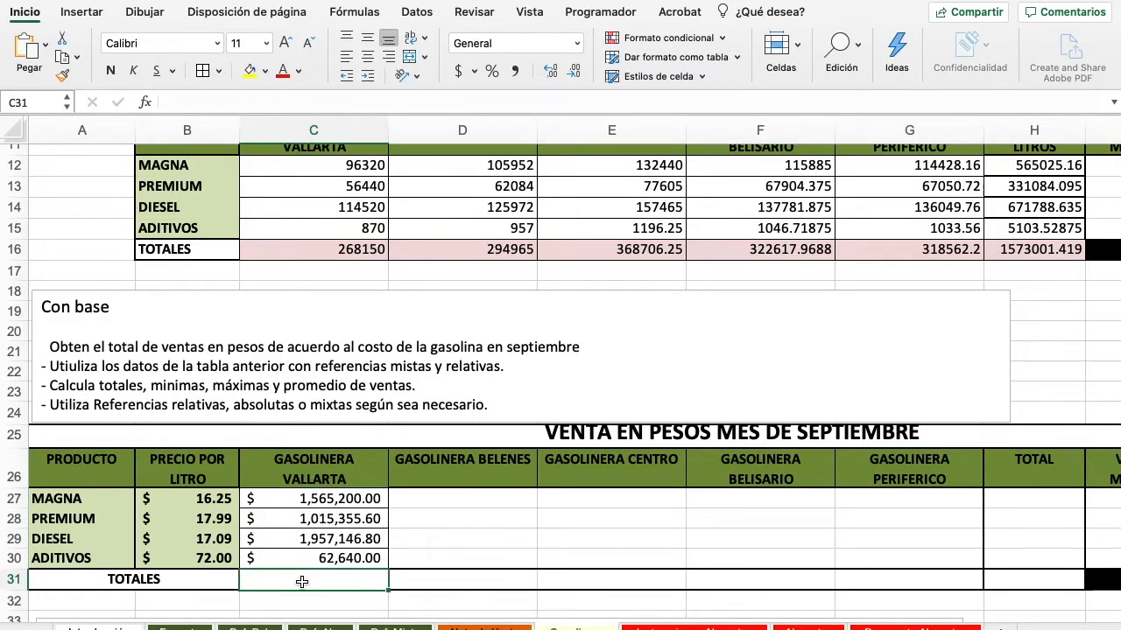
pyautogui.write('=S')
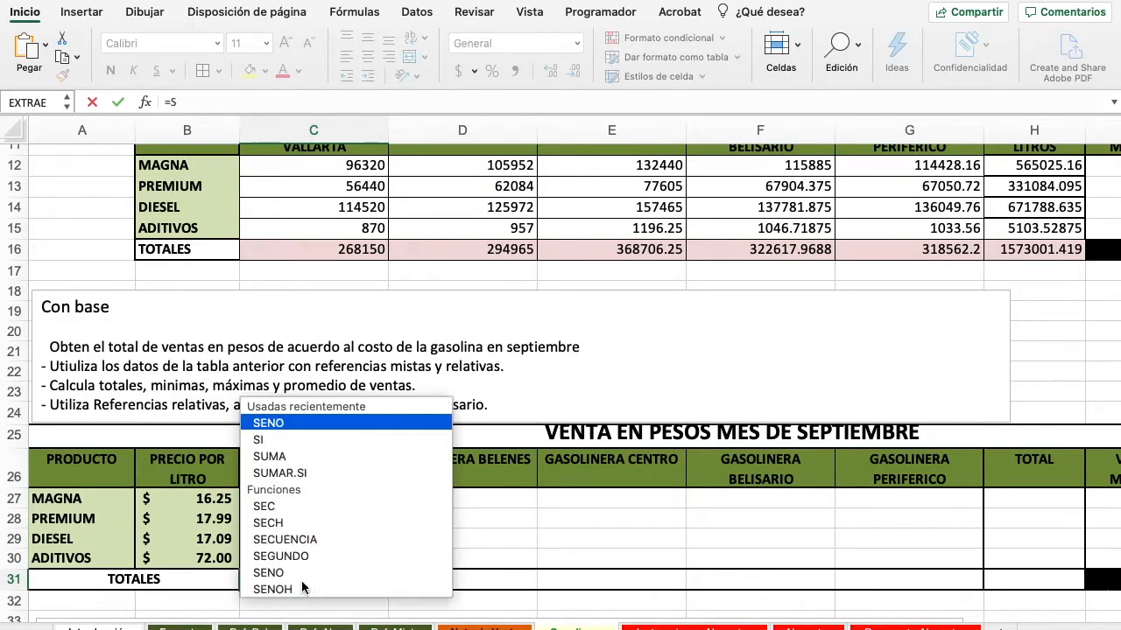
pyautogui.write('UMA(')
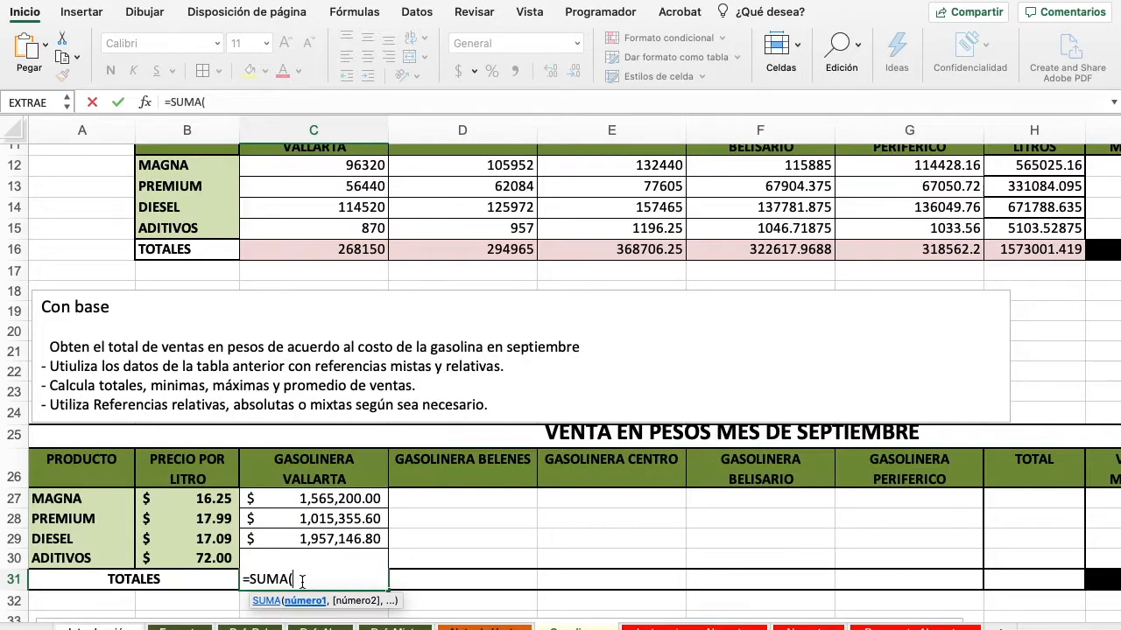
pyautogui.moveTo(320, 499); pyautogui.dragTo(327, 555)
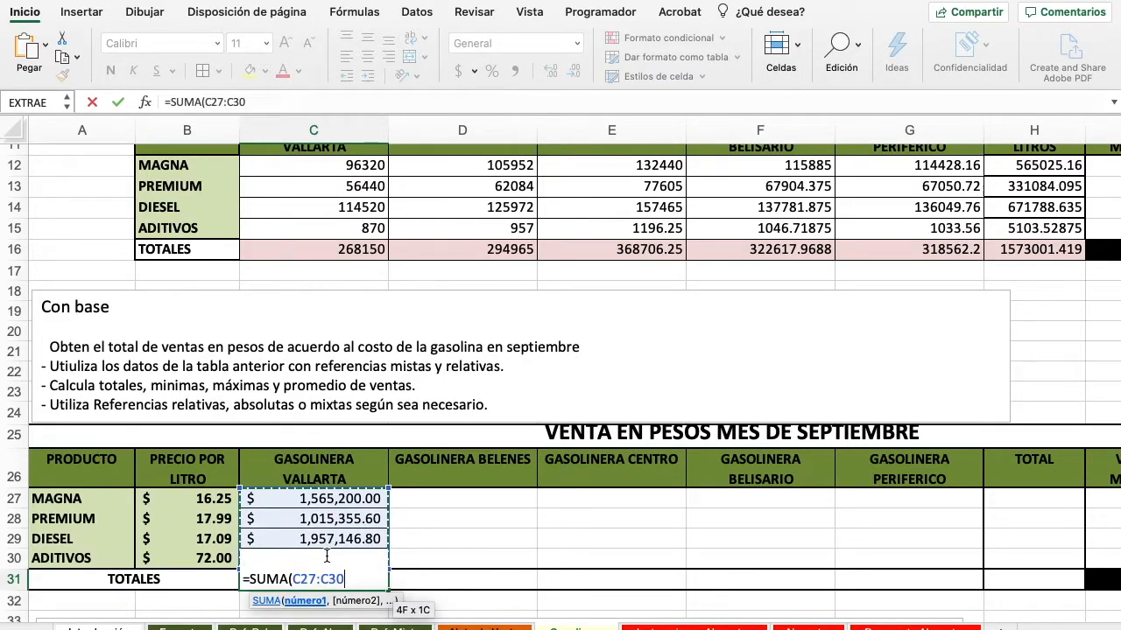
pyautogui.write(')')
pyautogui.press('Return')
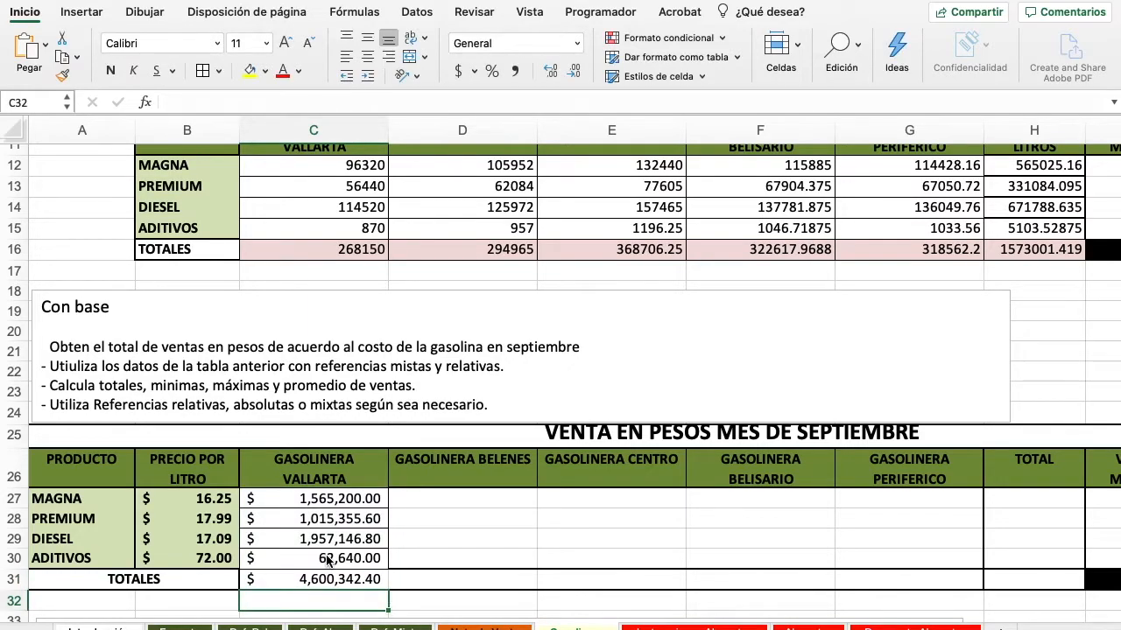
# Fill the total formula in C31 across to G31 for the remaining gas stations
pyautogui.click(362, 584)
pyautogui.moveTo(388, 589); pyautogui.dragTo(942, 583)
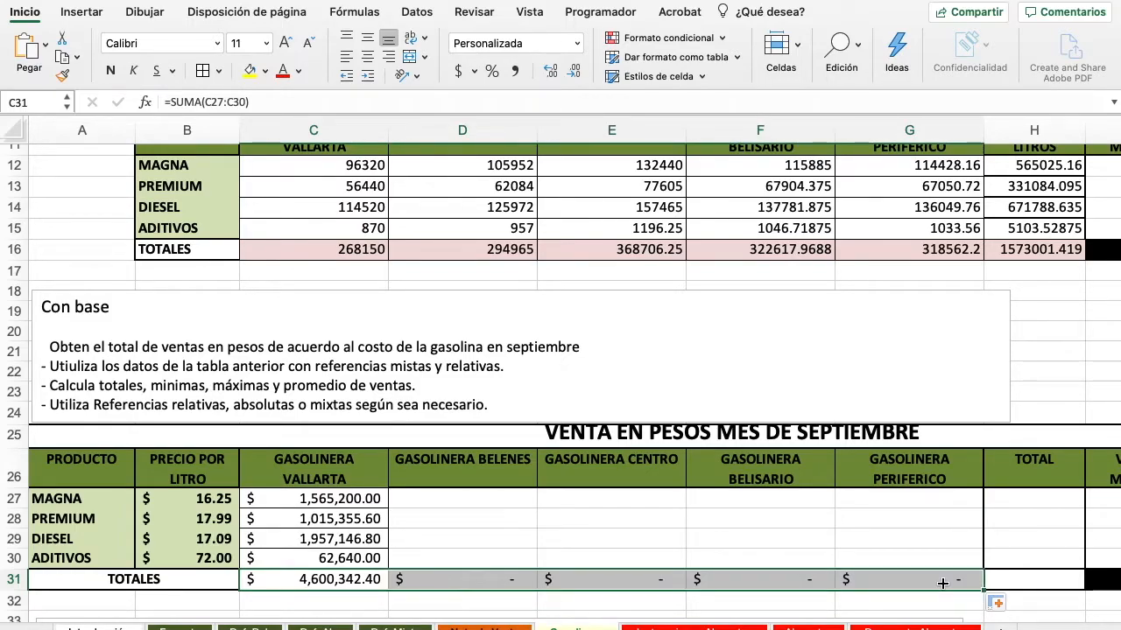
pyautogui.click(438, 530)
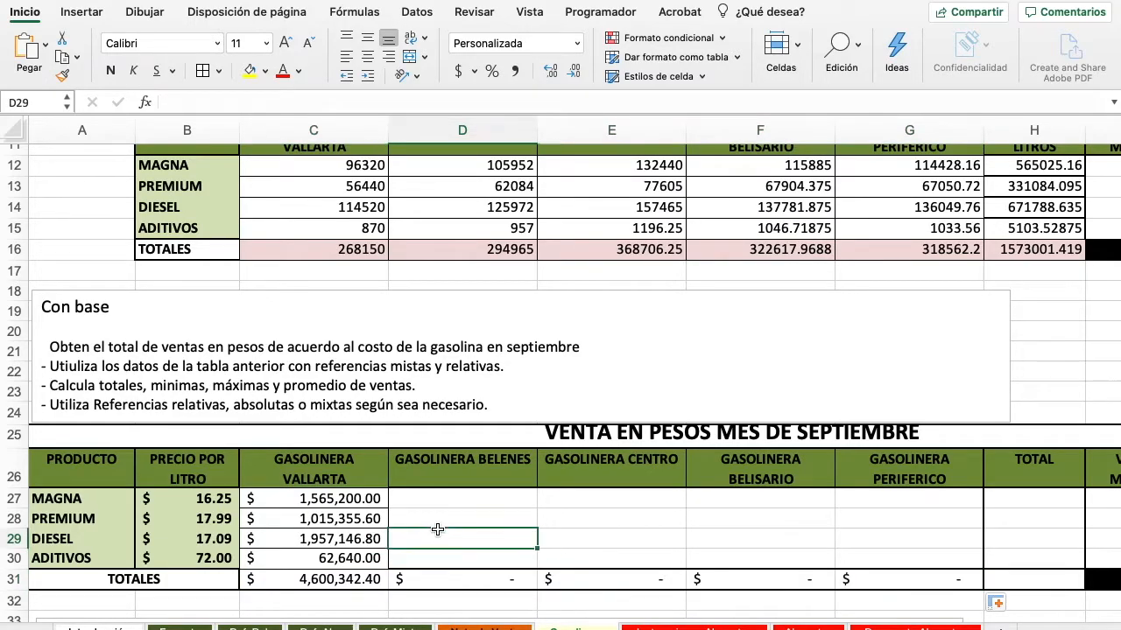
pyautogui.click(347, 498)
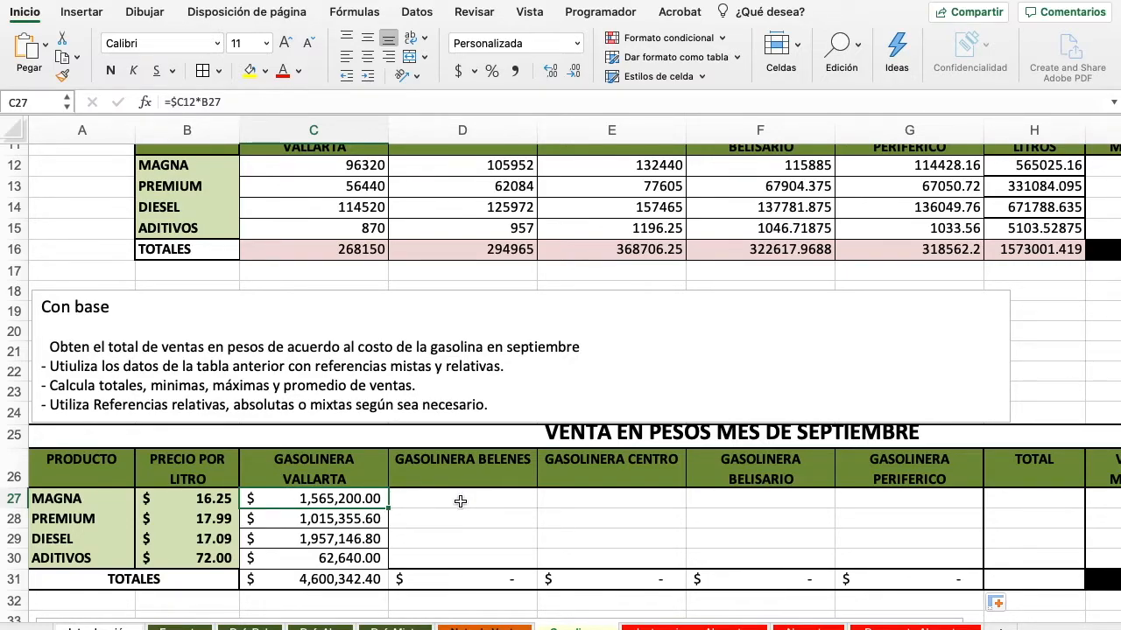
pyautogui.scroll(-1, 461, 502)
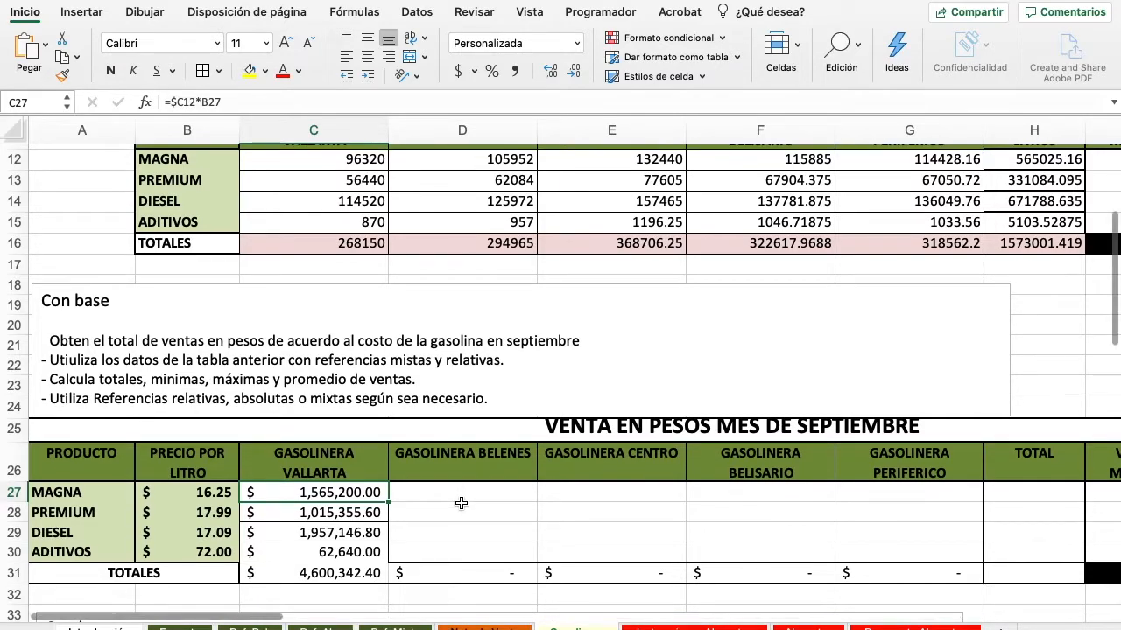
pyautogui.click(458, 496)
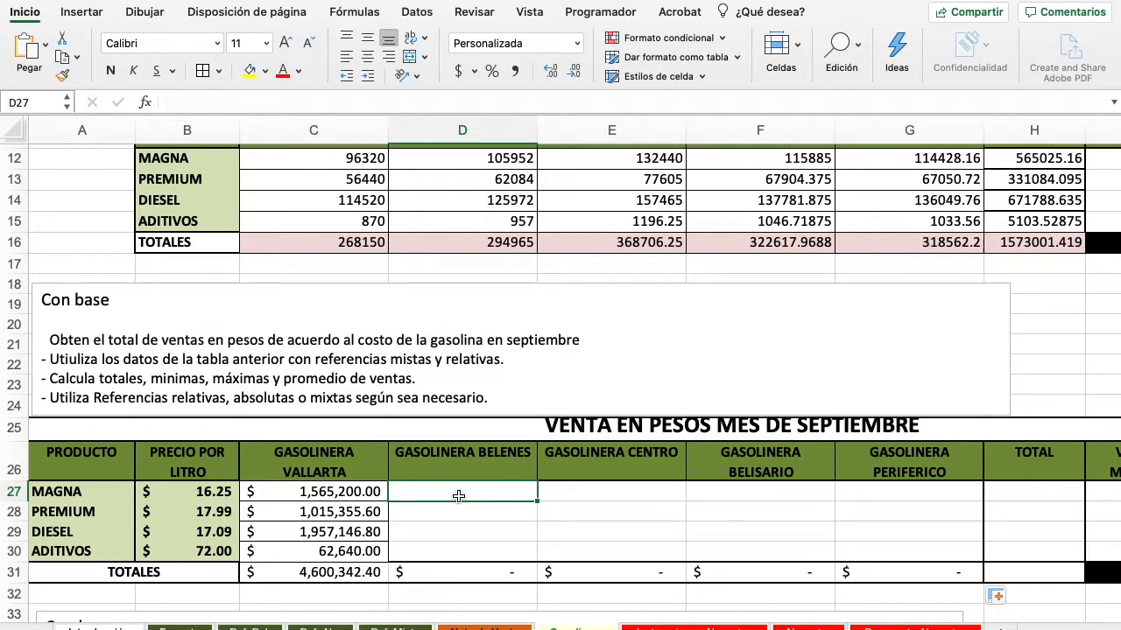
pyautogui.write('=')
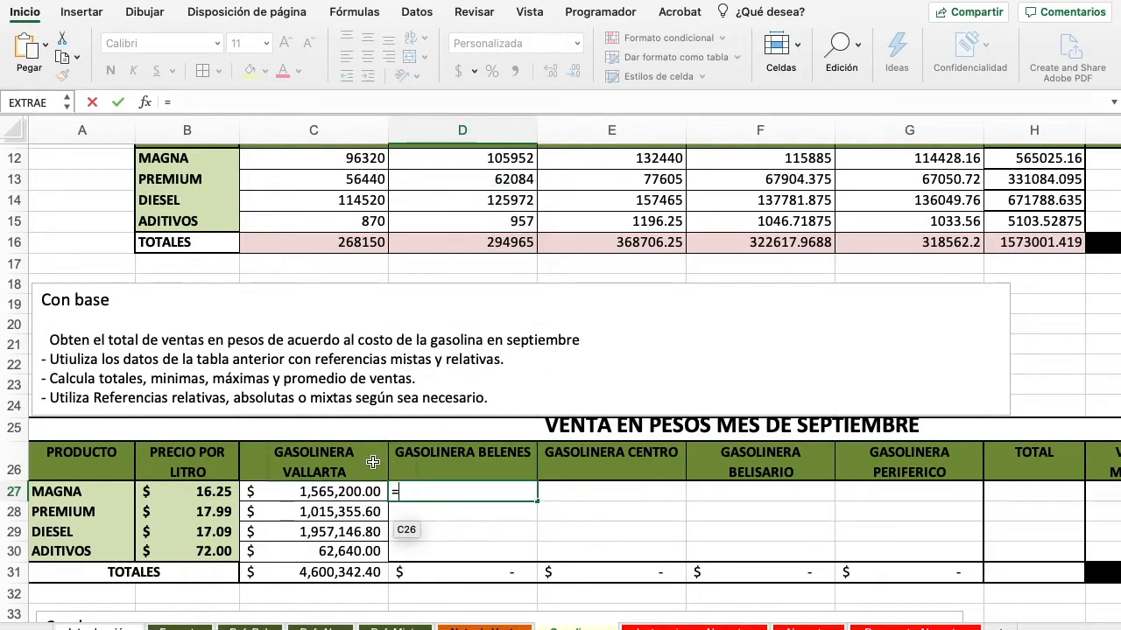
pyautogui.press('Escape')
# Try copying the MAGNA sales formula from C27 to D27 and inspect the copied cell references
pyautogui.click(346, 492)
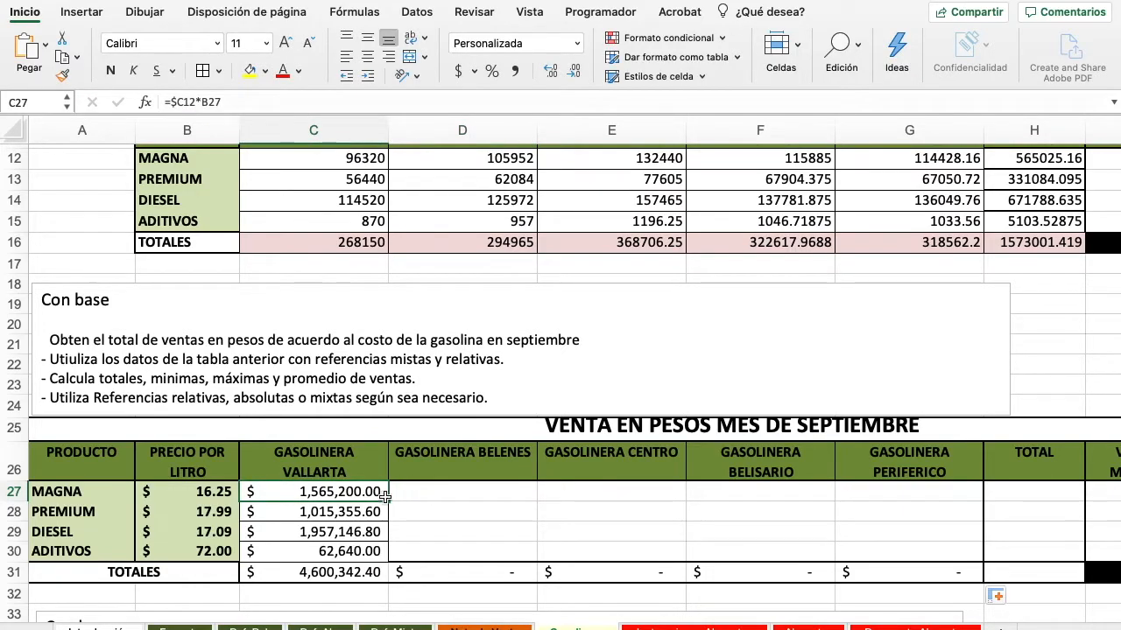
pyautogui.moveTo(457, 500); pyautogui.dragTo(496, 499)
pyautogui.click(457, 495)
pyautogui.doubleClick(457, 493)
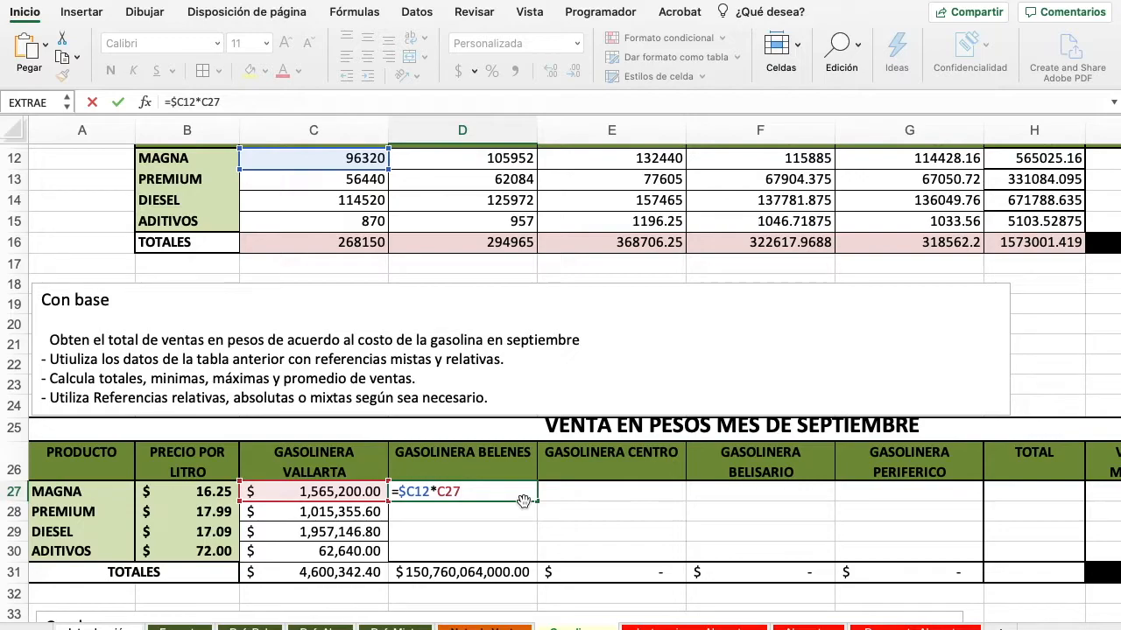
pyautogui.press('Return')
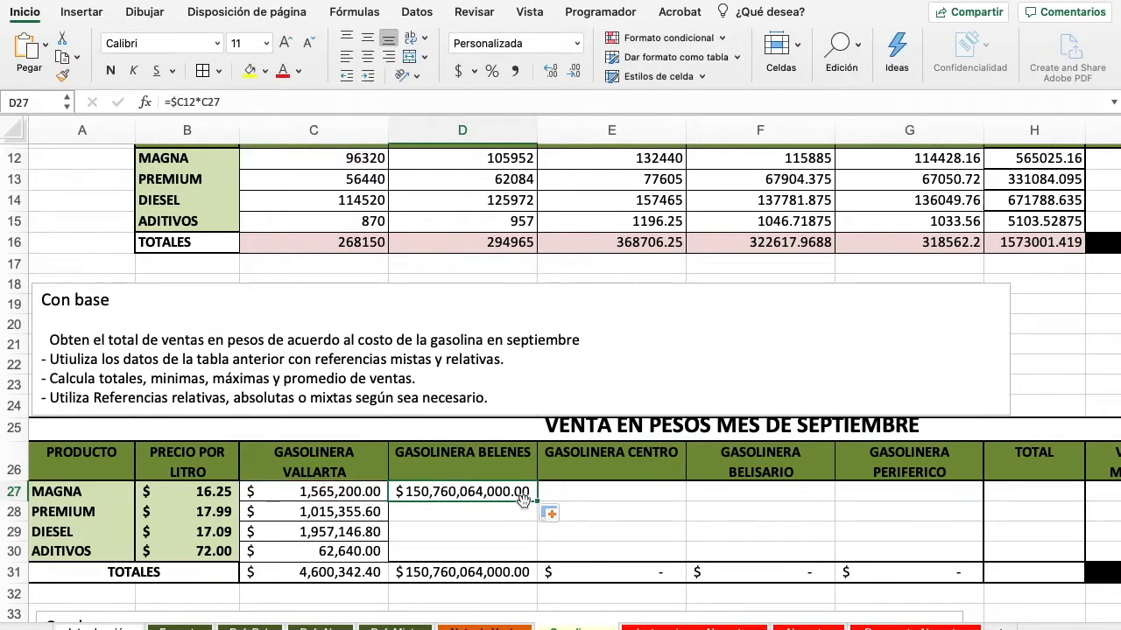
# Fix the price column in Gasolinera Vallarta's MAGNA formula so C27 reads =$C12*$B27, and copy it to D27
pyautogui.click(320, 493)
pyautogui.doubleClick(320, 493)
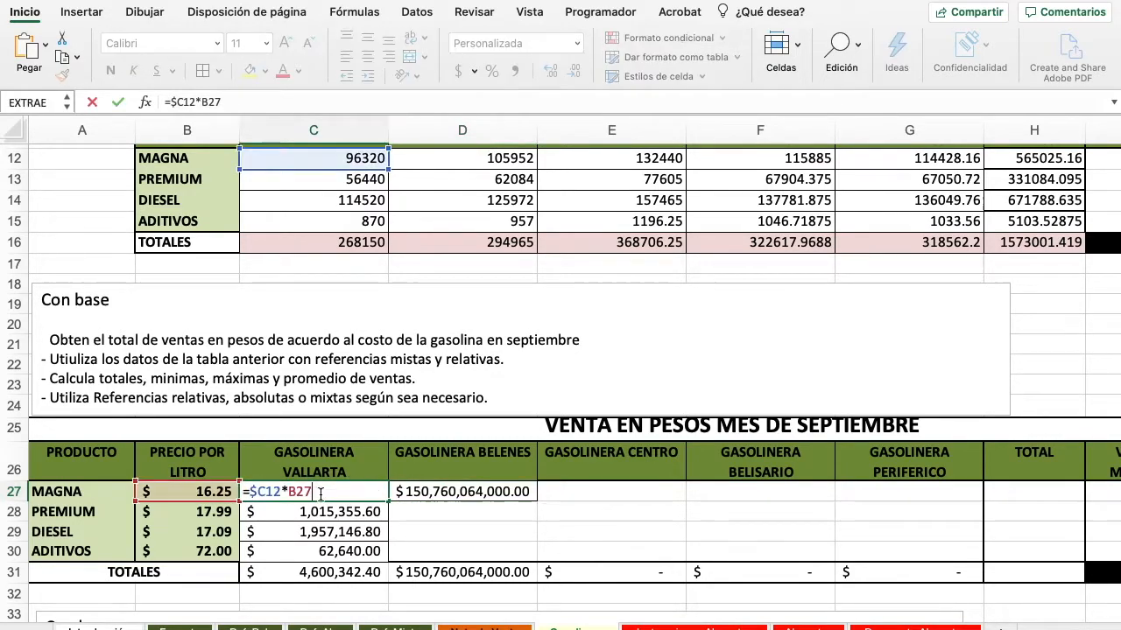
pyautogui.click(292, 492)
pyautogui.write('$')
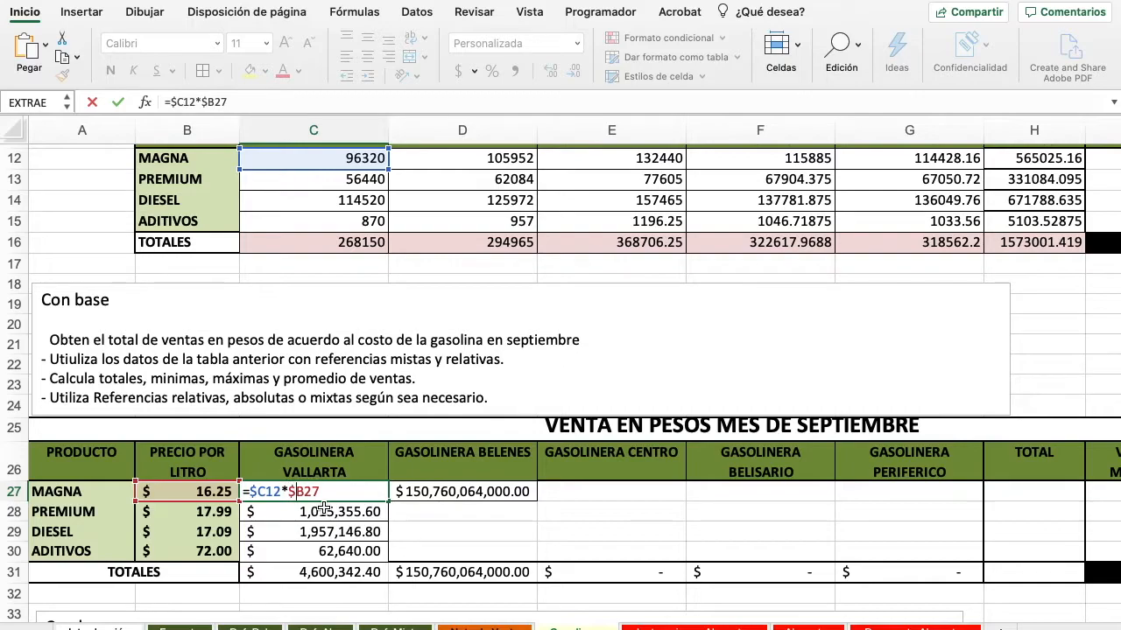
pyautogui.press('Return')
pyautogui.click(342, 489)
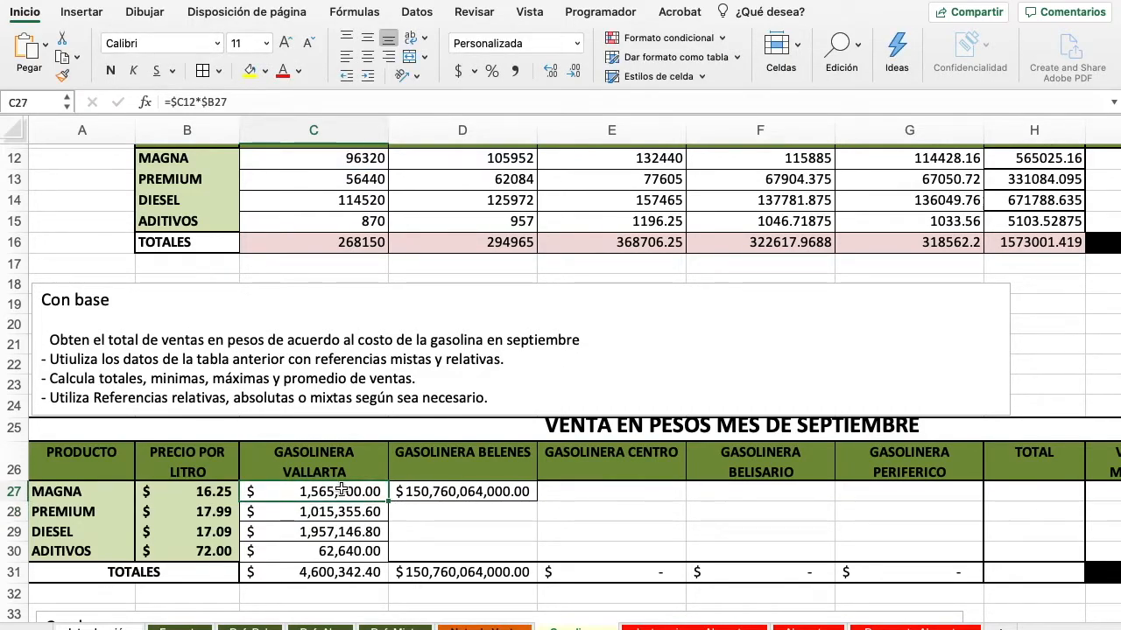
pyautogui.moveTo(387, 500); pyautogui.dragTo(480, 497)
pyautogui.click(484, 496)
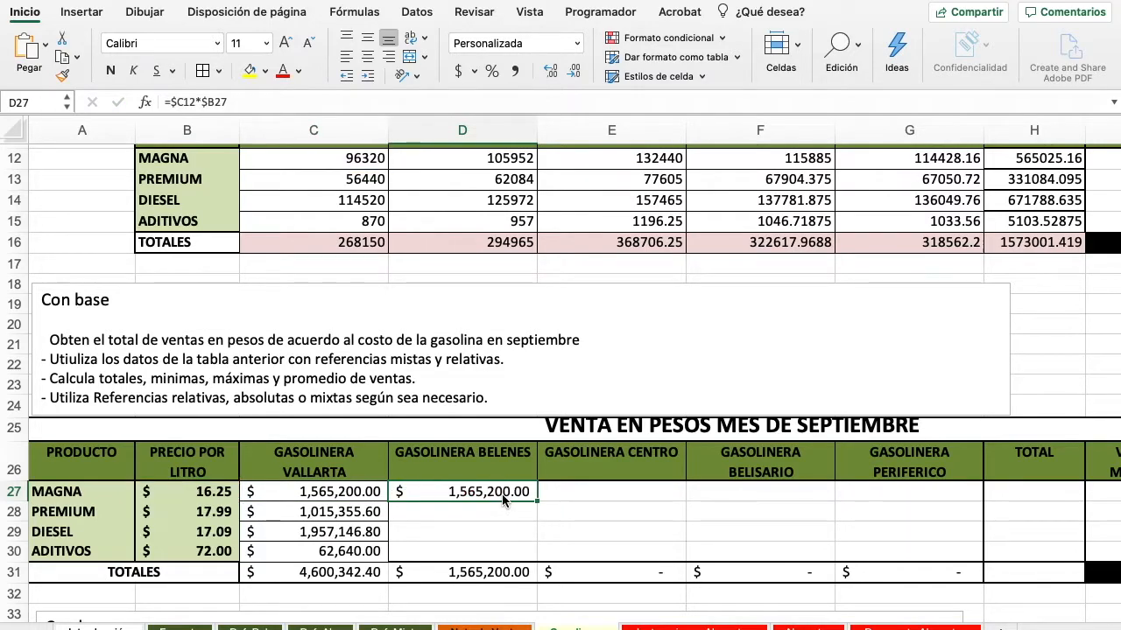
# Replace Gasolinera Belenes' MAGNA formula in D27 with =D12*$B27 and fill it down to D30
pyautogui.doubleClick(501, 495)
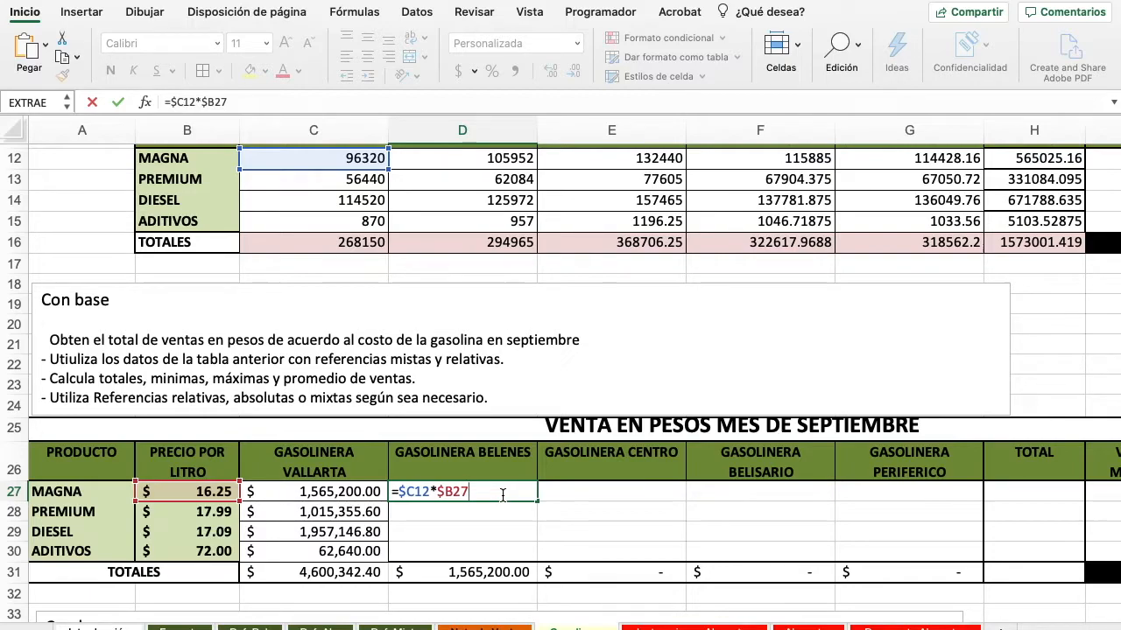
pyautogui.tripleClick(502, 496)
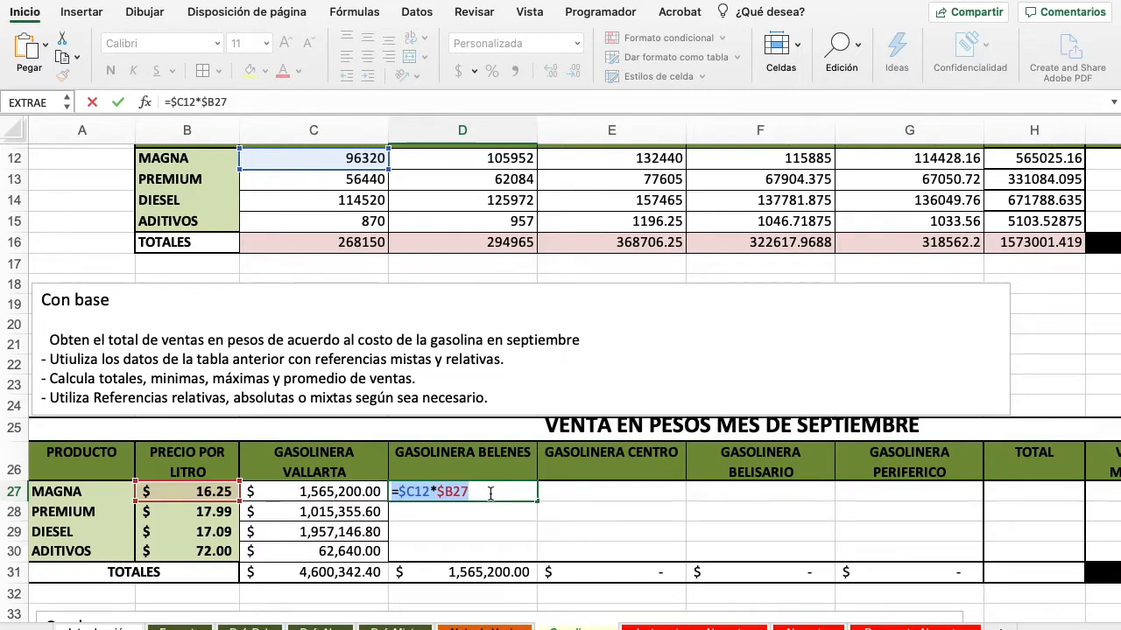
pyautogui.press('BackSpace')
pyautogui.write('=')
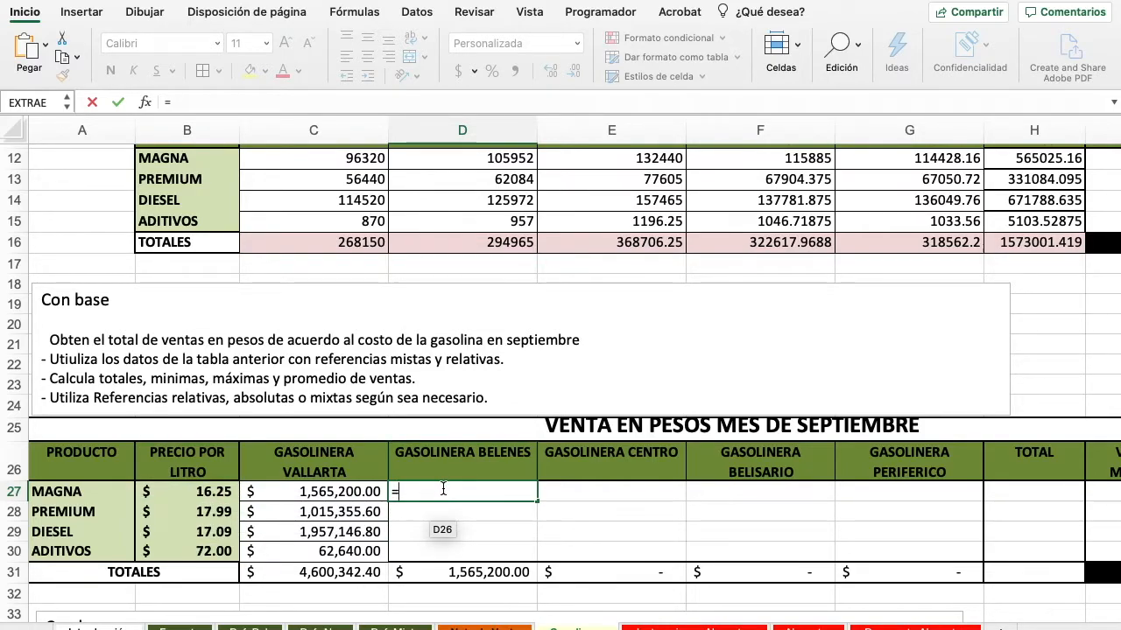
pyautogui.click(506, 163)
pyautogui.write('*')
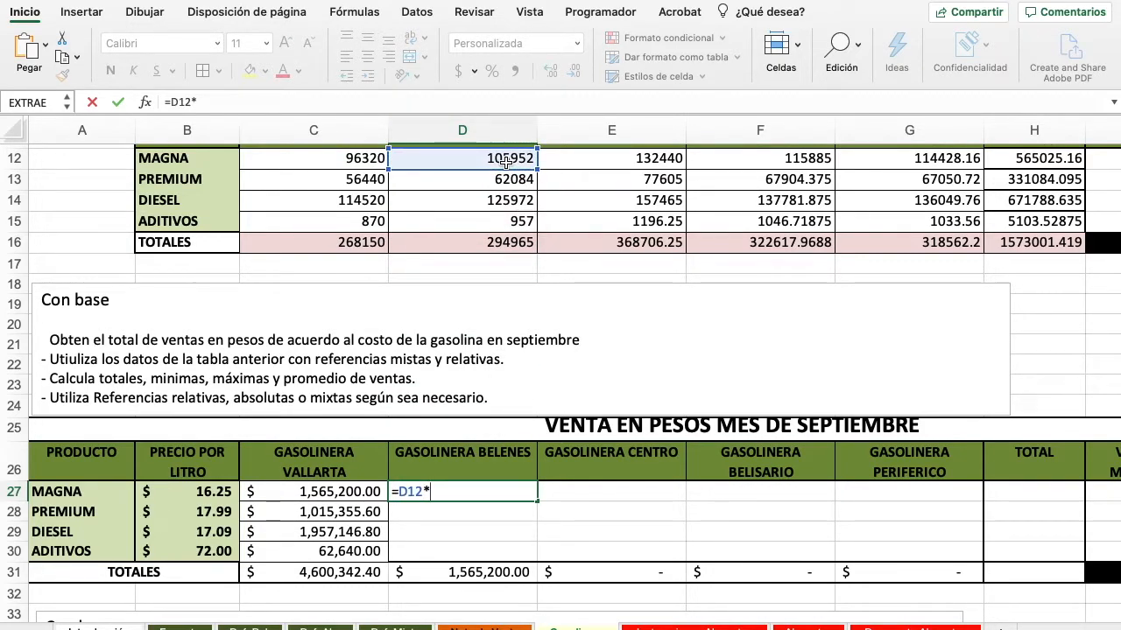
pyautogui.write('$')
pyautogui.write('27')
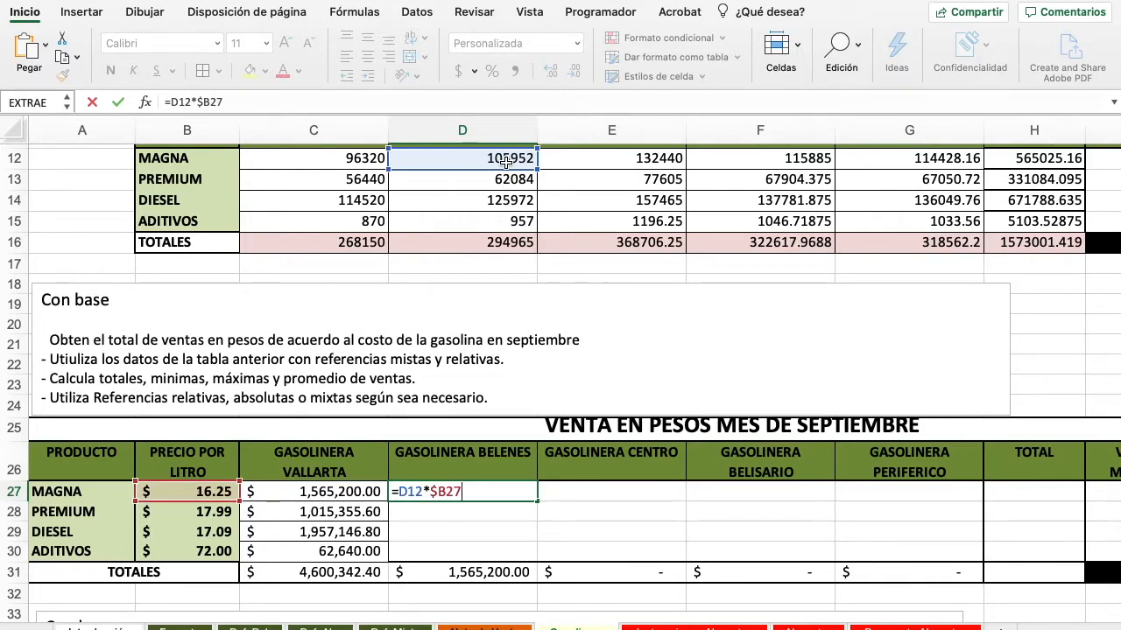
pyautogui.press('Return')
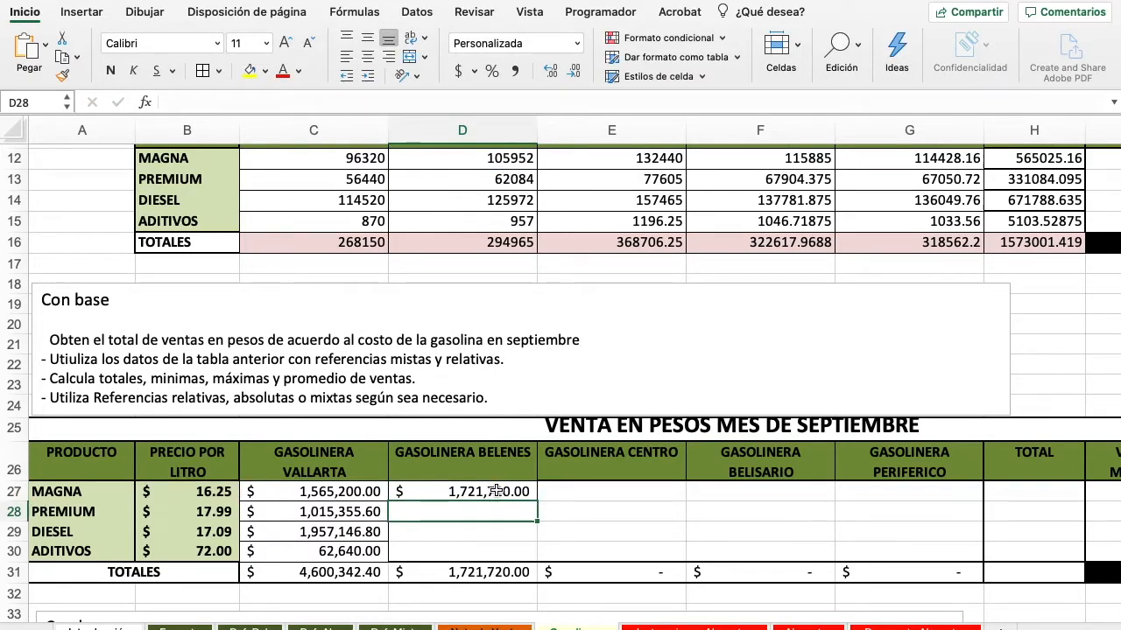
pyautogui.click(496, 492)
pyautogui.moveTo(537, 502); pyautogui.dragTo(528, 553)
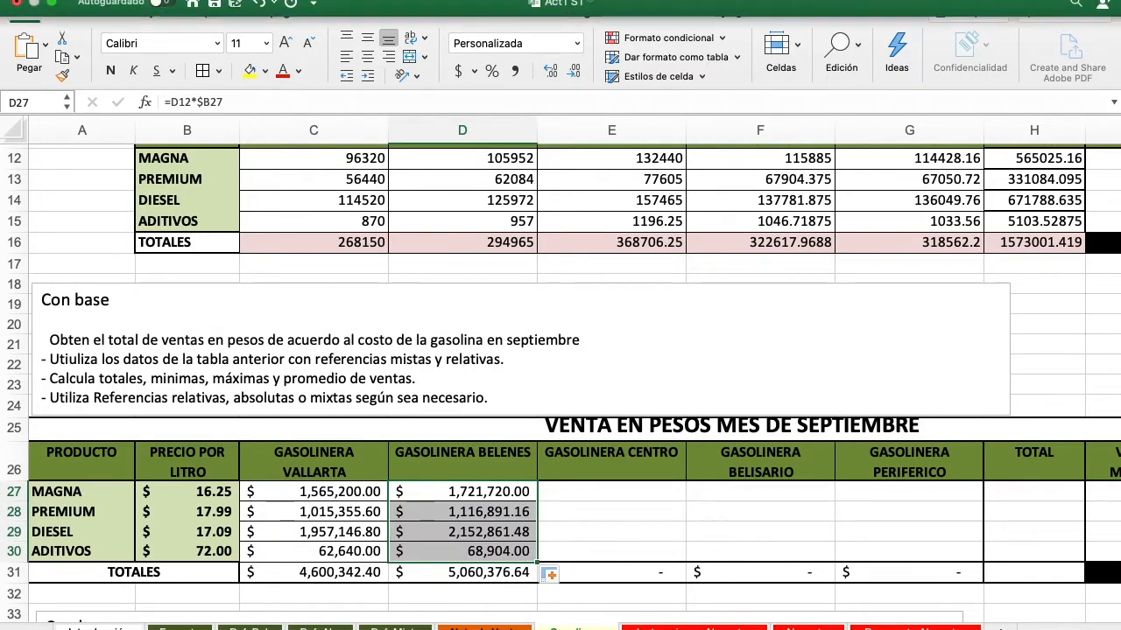
# Copy the MAGNA sales formula from D27 across to E27 for Gasolinera Centro
pyautogui.scroll(-3, 675, 405)
pyautogui.click(675, 405)
pyautogui.scroll(3, 675, 405)
pyautogui.hscroll(2, 676, 405)
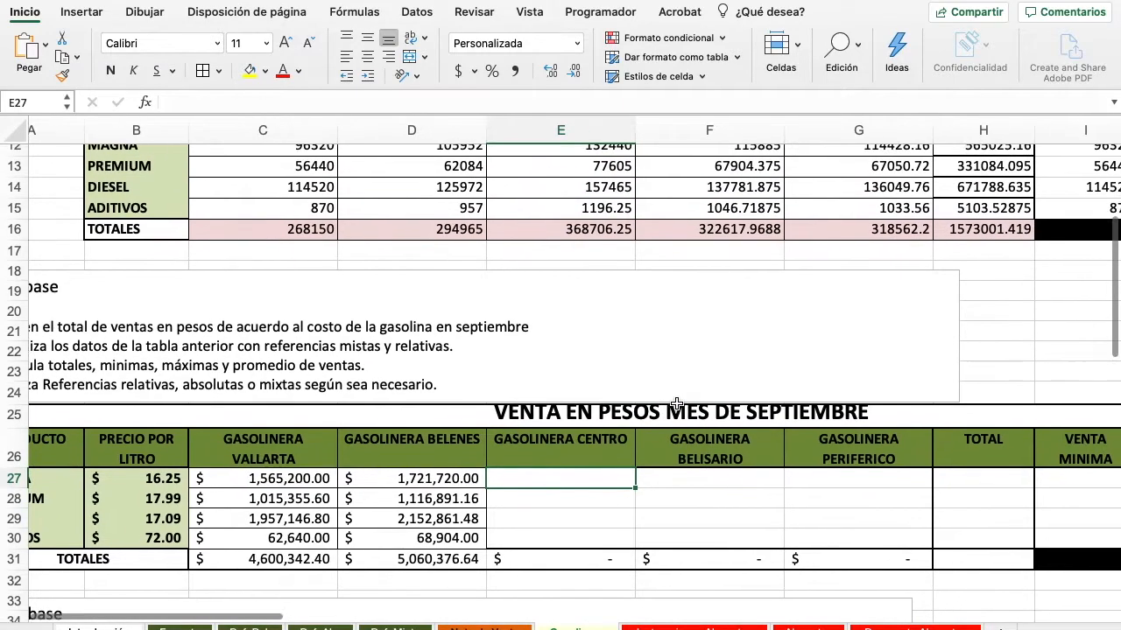
pyautogui.scroll(1, 677, 402)
pyautogui.hscroll(1, 677, 402)
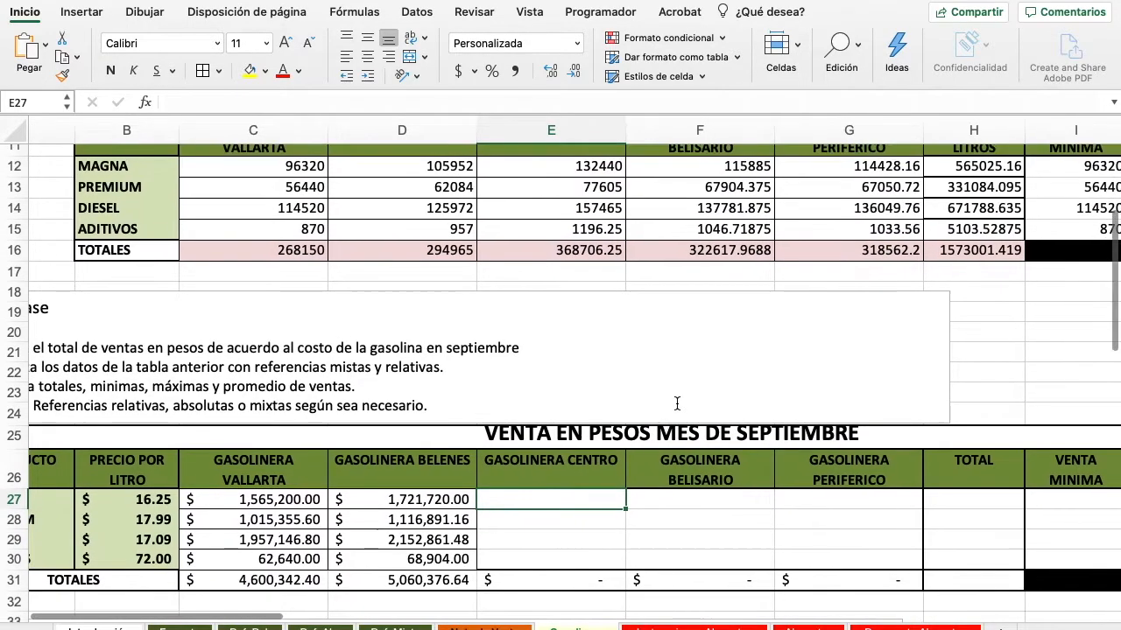
pyautogui.scroll(2, 590, 500)
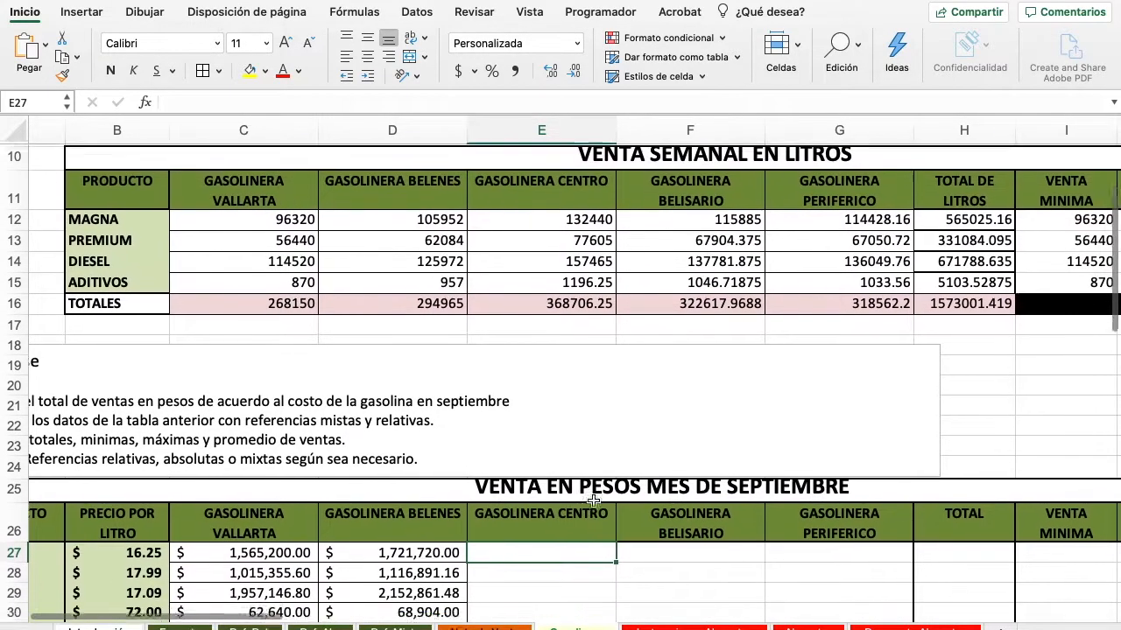
pyautogui.scroll(-2, 594, 500)
pyautogui.hscroll(-1, 594, 500)
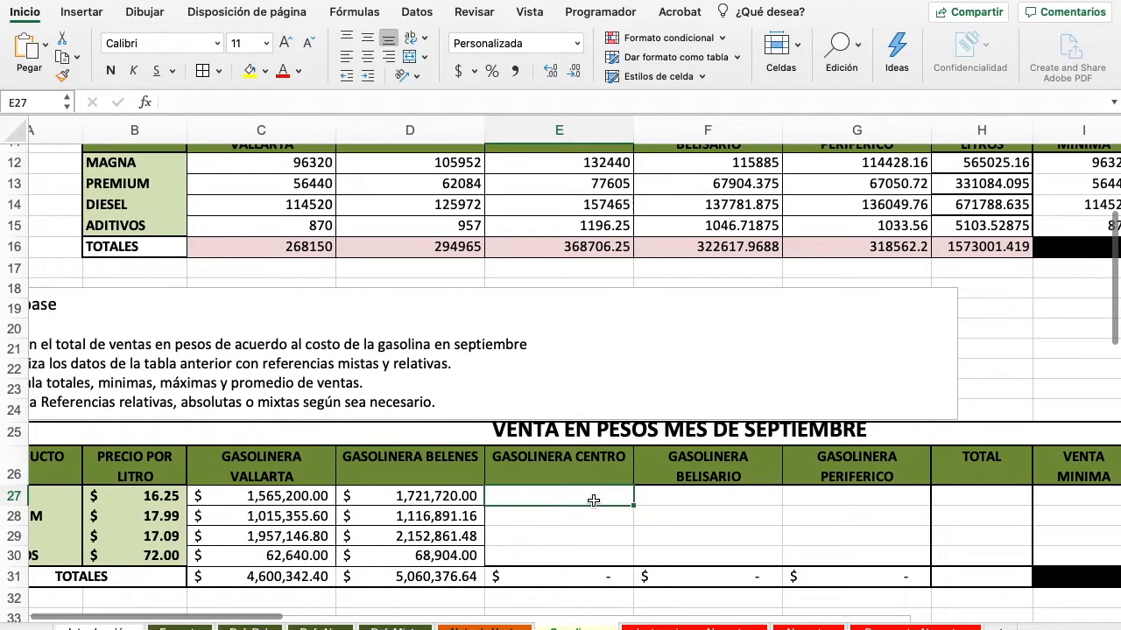
pyautogui.click(468, 497)
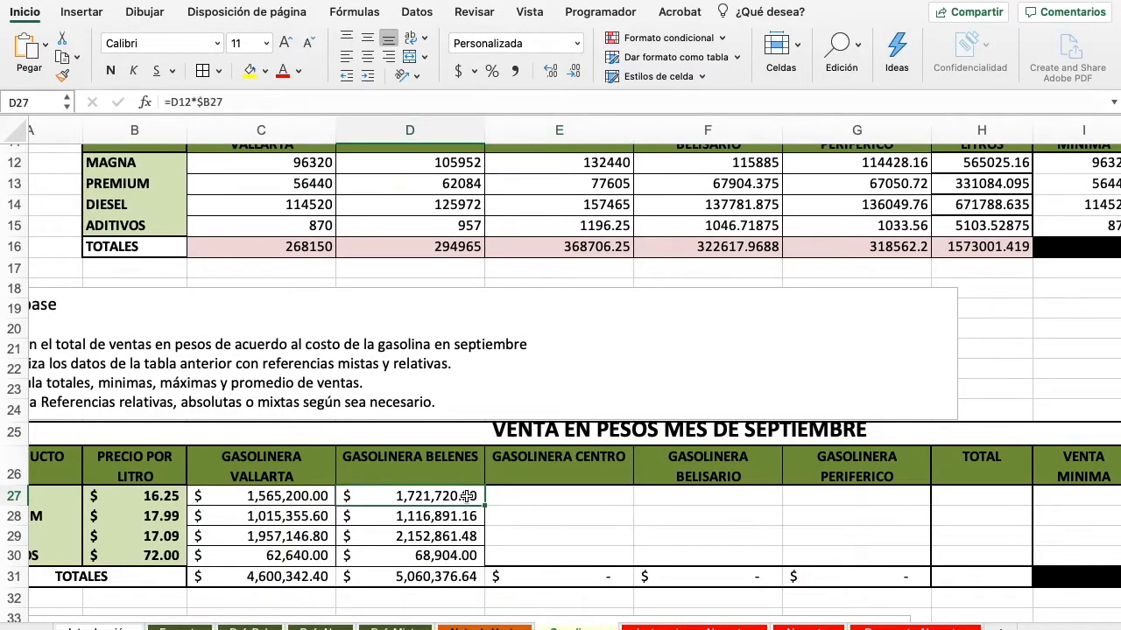
pyautogui.moveTo(484, 506); pyautogui.dragTo(566, 497)
pyautogui.click(566, 497)
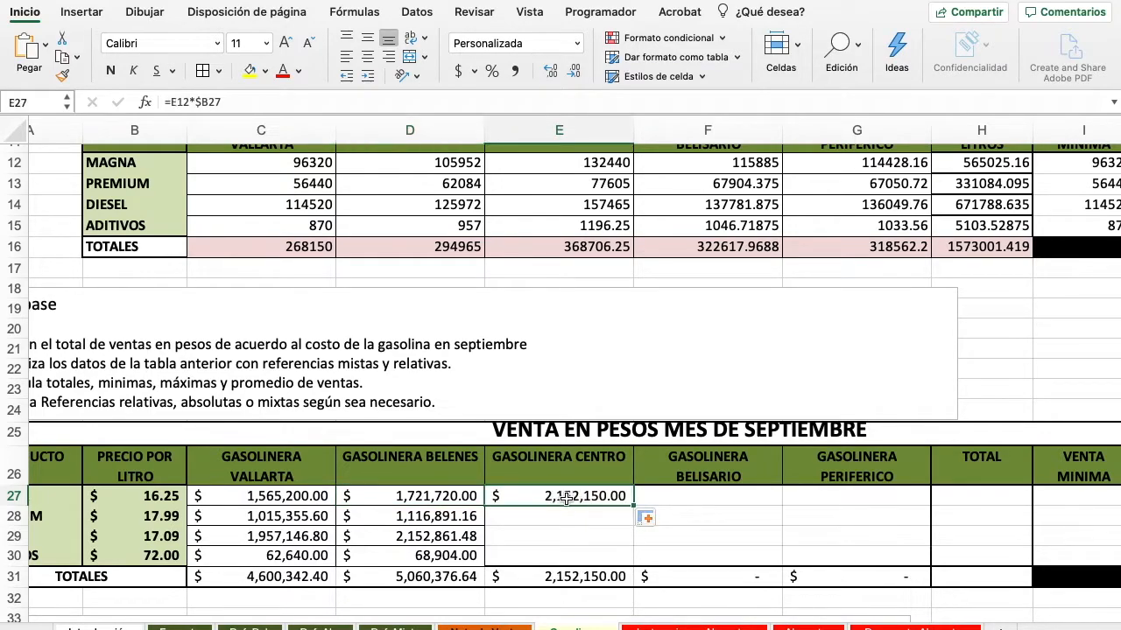
# Check the cell references in E27 and fill the formula down to E30 for Gasolinera Centro
pyautogui.doubleClick(566, 497)
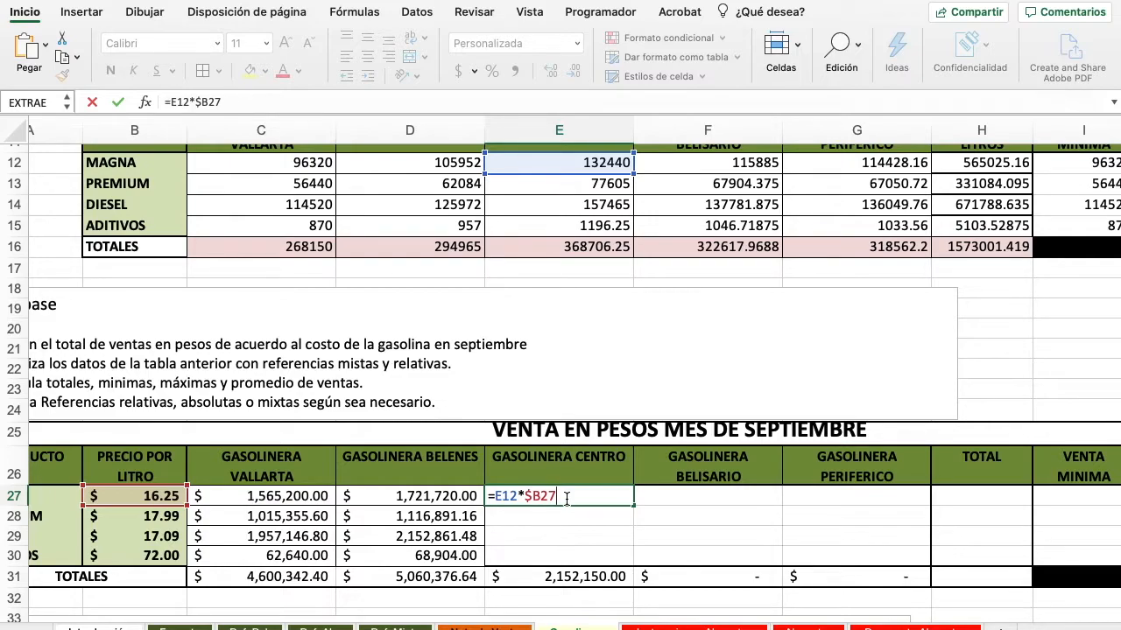
pyautogui.press('Escape')
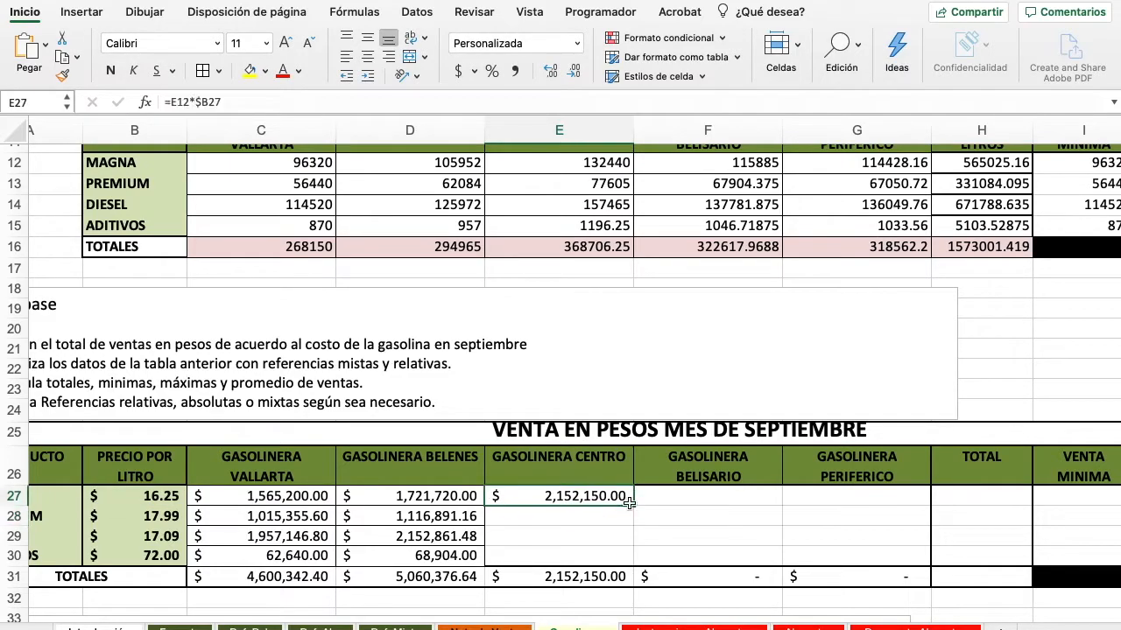
pyautogui.moveTo(637, 506); pyautogui.dragTo(622, 558)
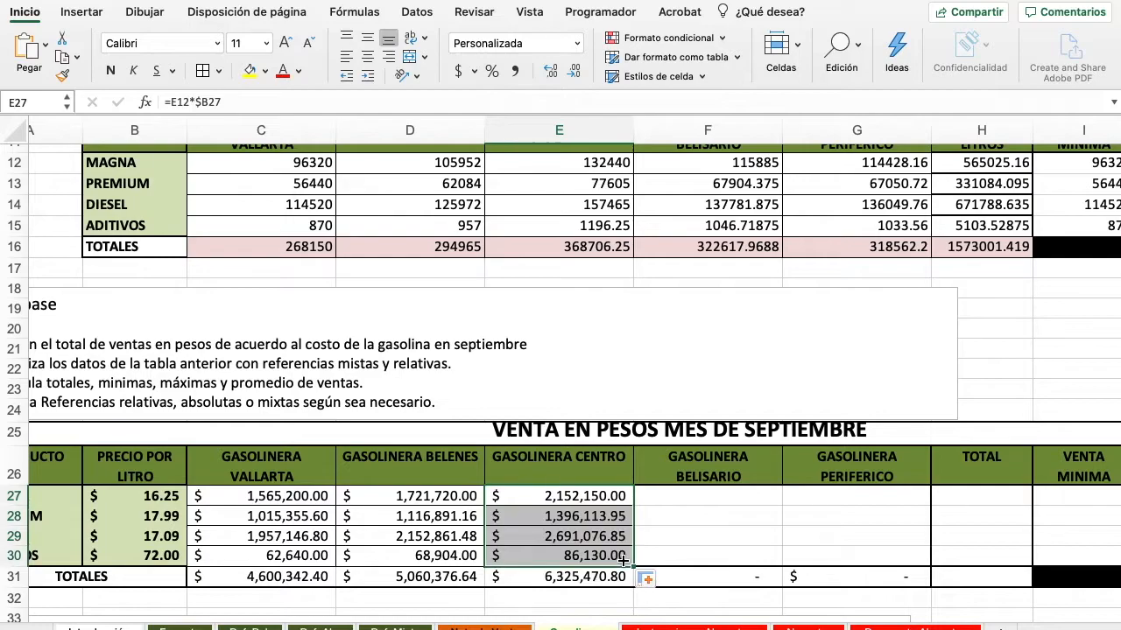
# Copy Gasolinera Centro's MAGNA formula from E27 to F27, check its references, and fill it down to F30 for Gasolinera Belisario
pyautogui.click(624, 497)
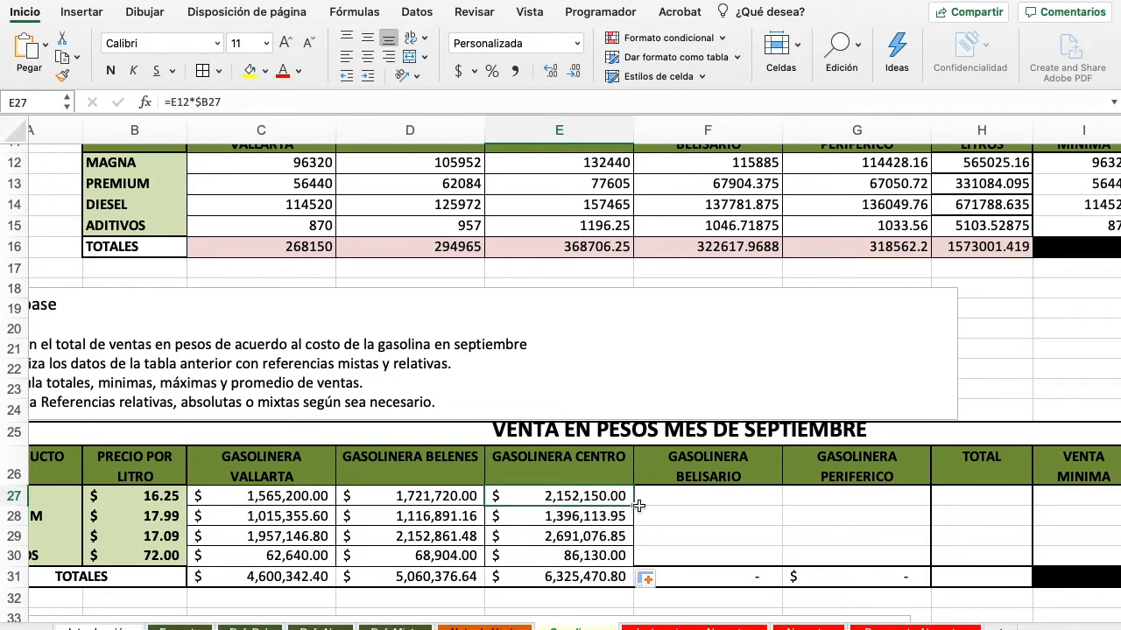
pyautogui.moveTo(634, 505); pyautogui.dragTo(740, 504)
pyautogui.click(716, 497)
pyautogui.doubleClick(716, 496)
pyautogui.press('Escape')
pyautogui.doubleClick(716, 497)
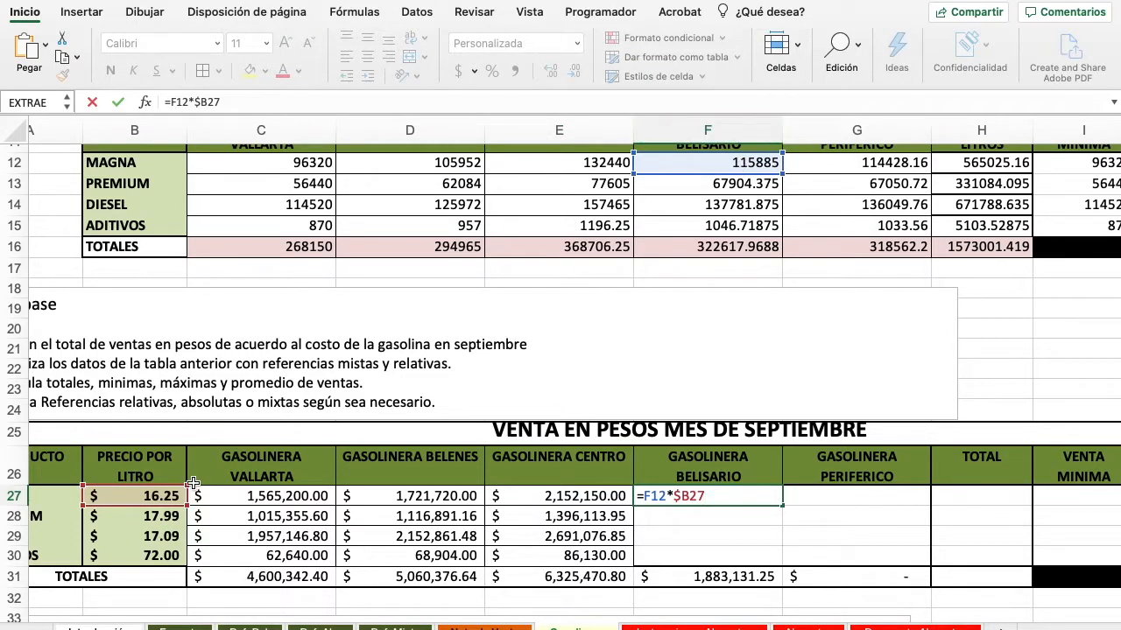
pyautogui.press('Return')
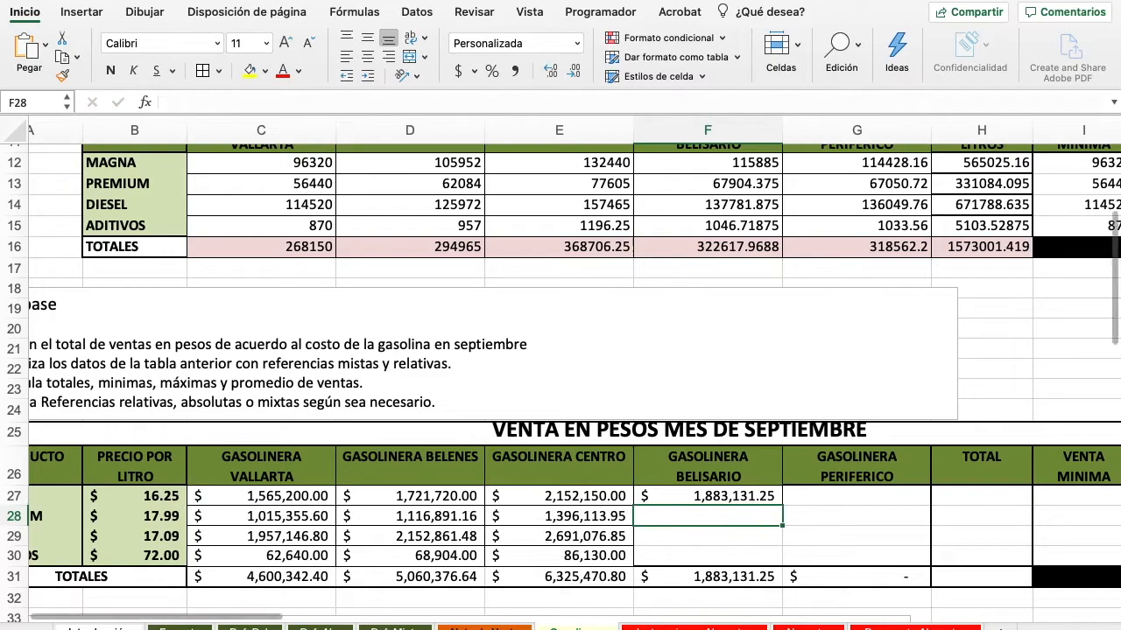
pyautogui.moveTo(780, 505); pyautogui.dragTo(781, 565)
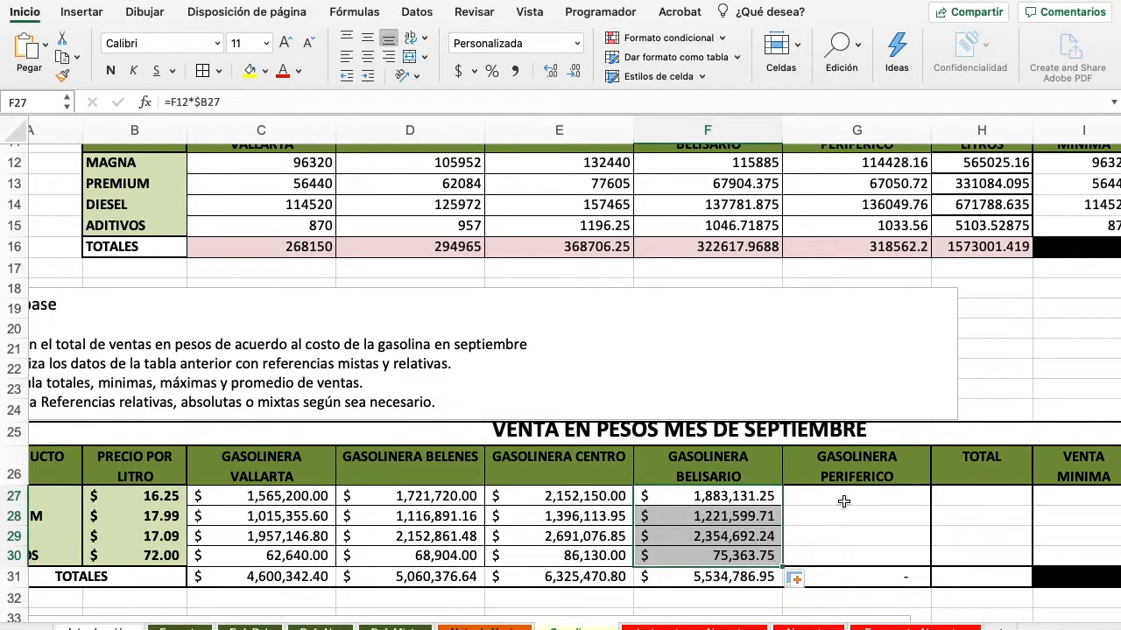
# Copy Gasolinera Belisario's sales formula across to G27:G30 for Gasolinera Periferico and check the references in G27
pyautogui.click(778, 497)
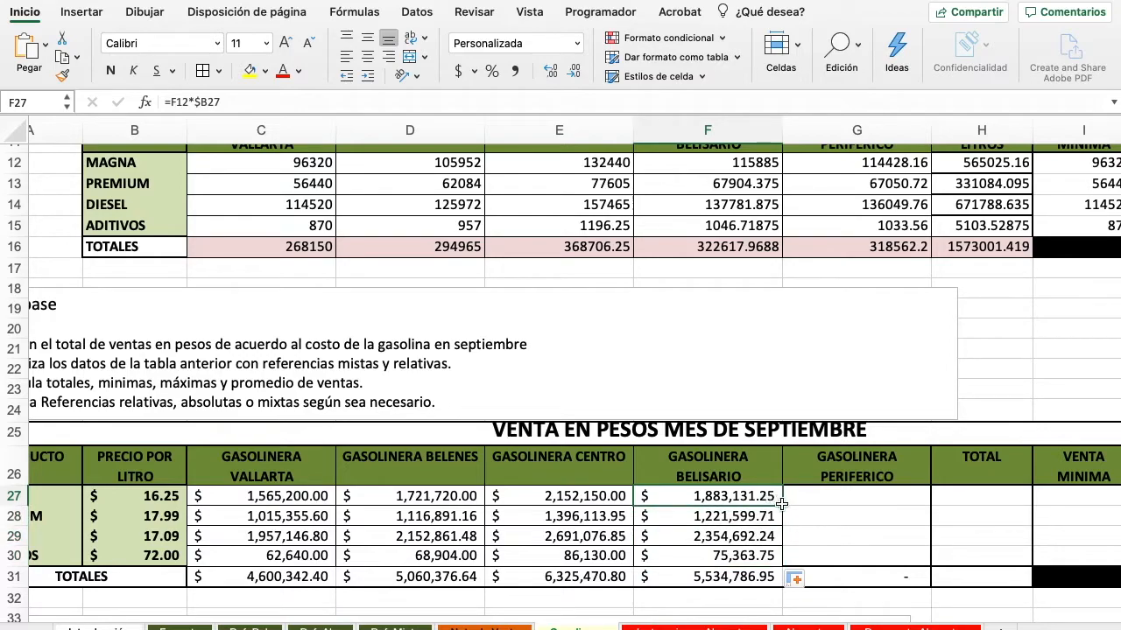
pyautogui.moveTo(782, 505); pyautogui.dragTo(913, 558)
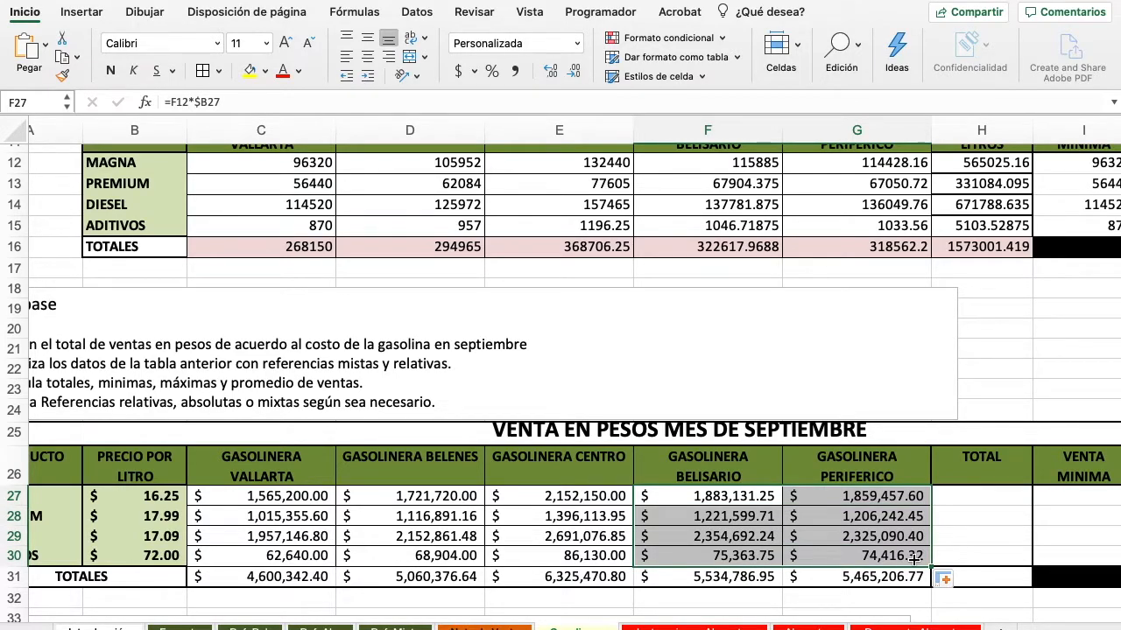
pyautogui.doubleClick(745, 497)
pyautogui.doubleClick(839, 498)
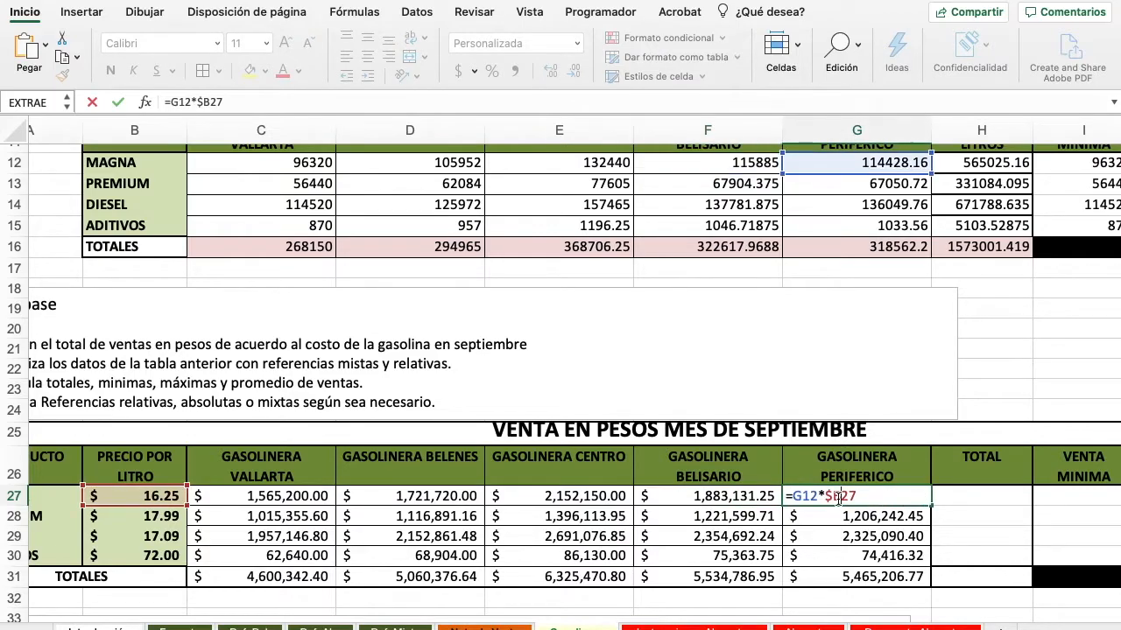
pyautogui.click(980, 496)
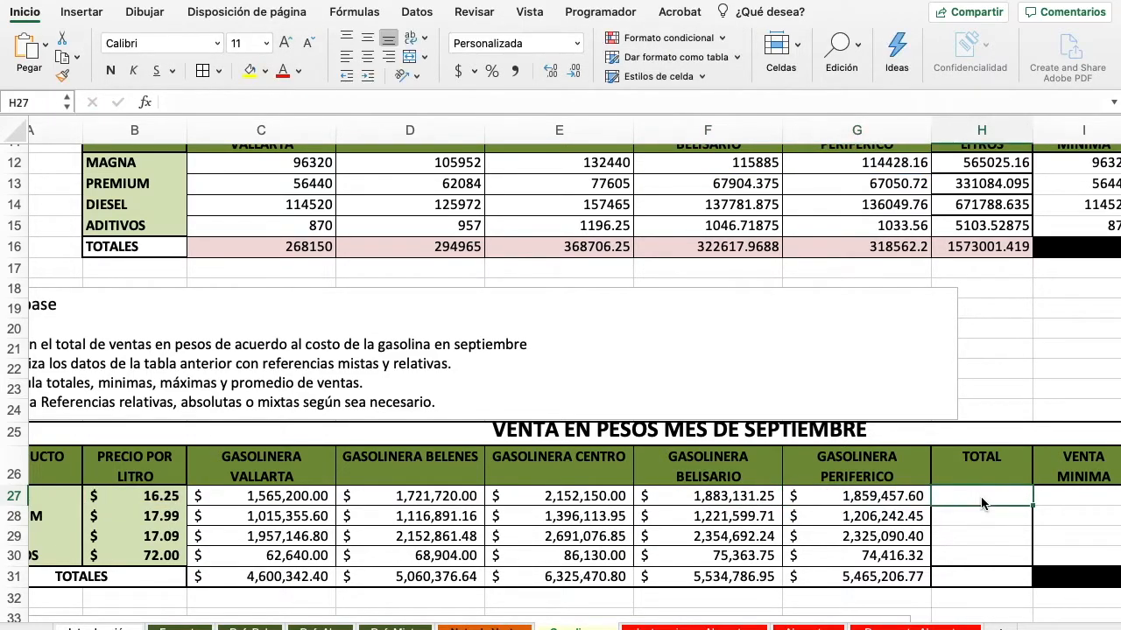
pyautogui.hscroll(2, 980, 496)
pyautogui.scroll(-1, 981, 497)
pyautogui.hscroll(2, 981, 497)
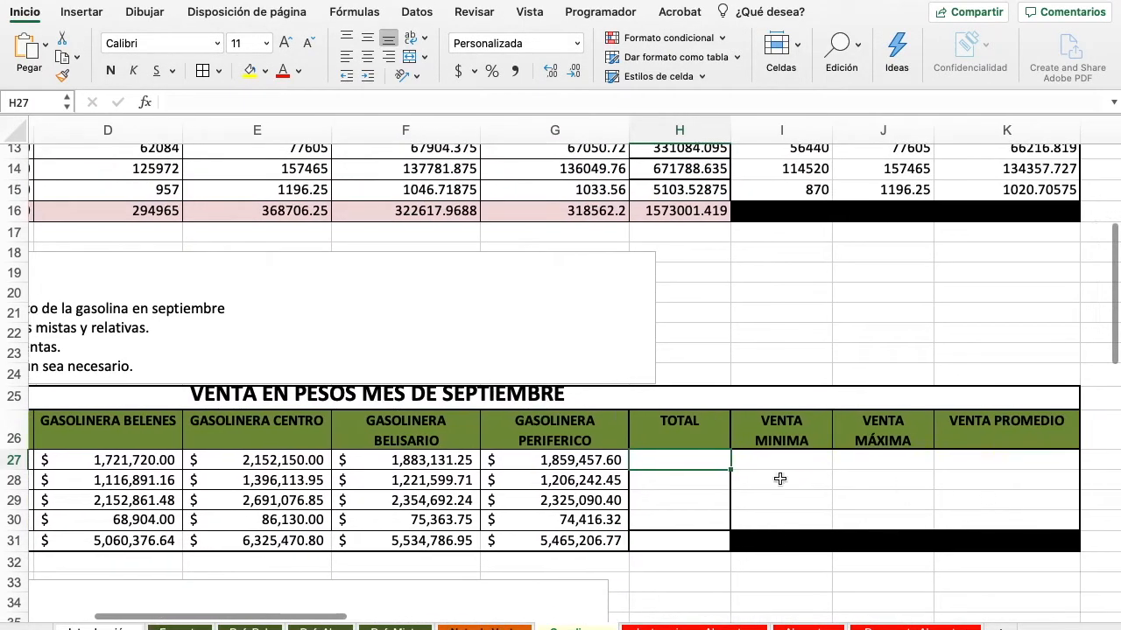
pyautogui.write('=')
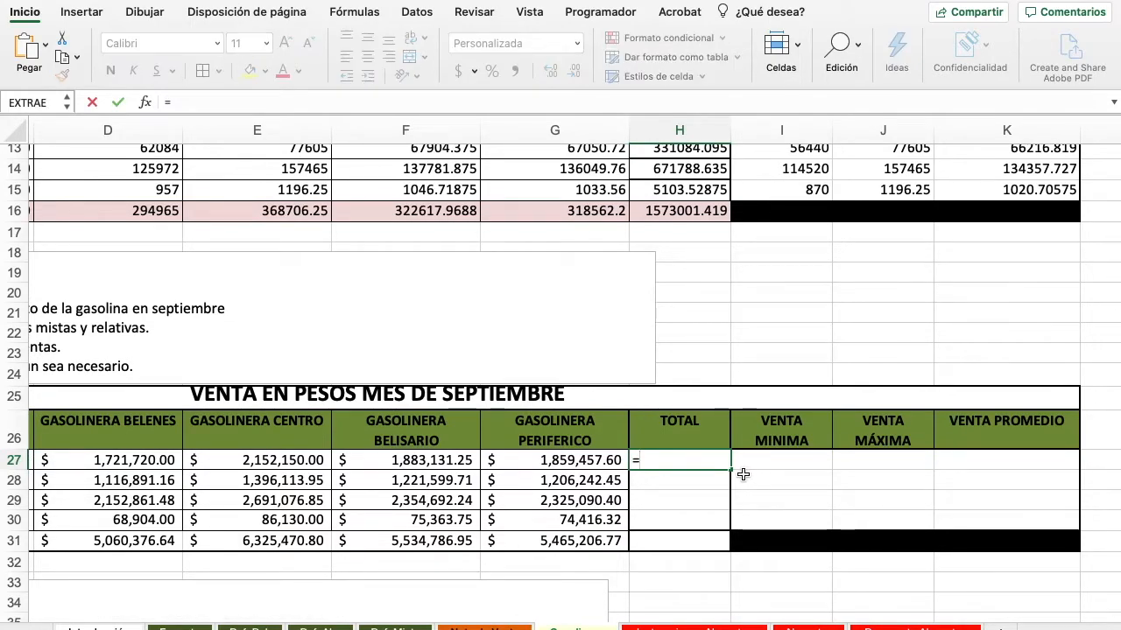
pyautogui.write('s')
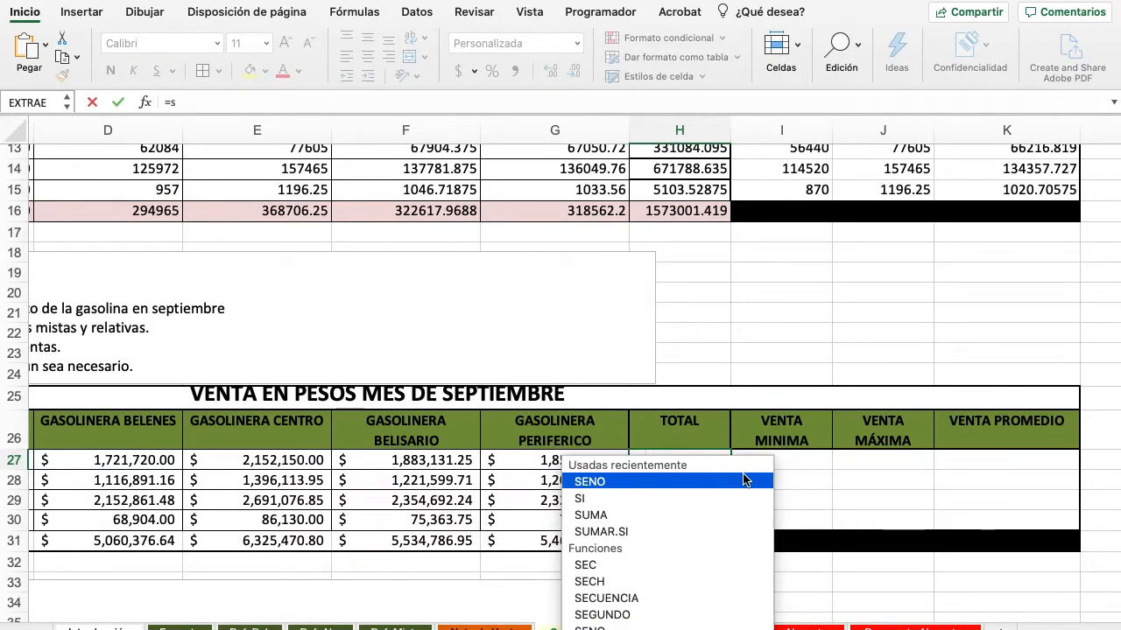
pyautogui.press('Escape')
pyautogui.press('Escape')
pyautogui.hscroll(-3, 544, 450)
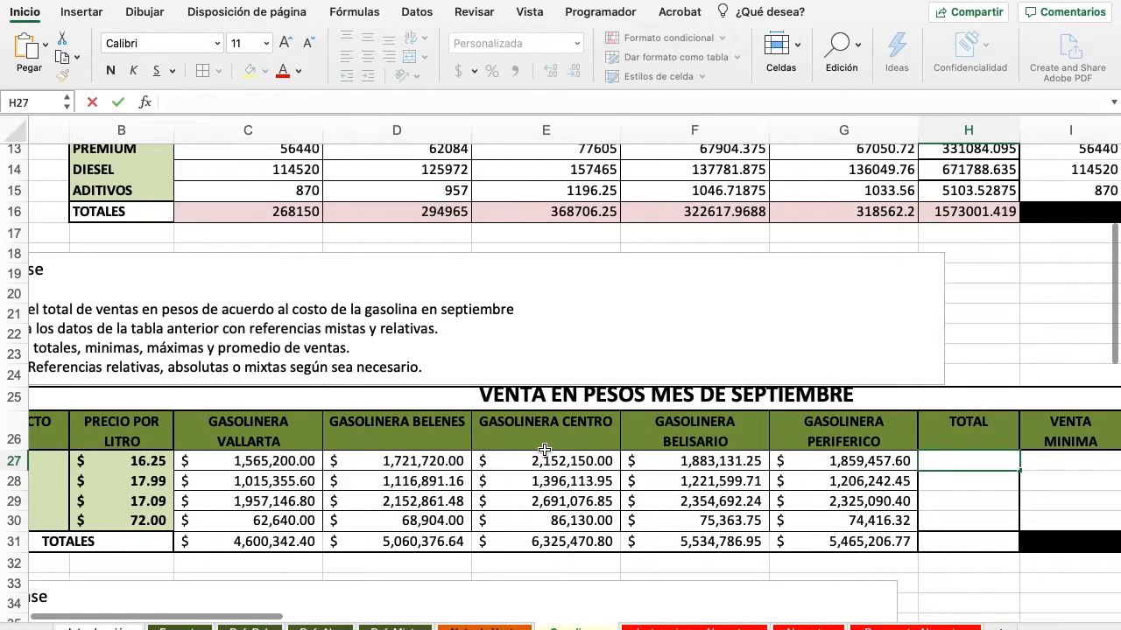
pyautogui.hscroll(3, 544, 450)
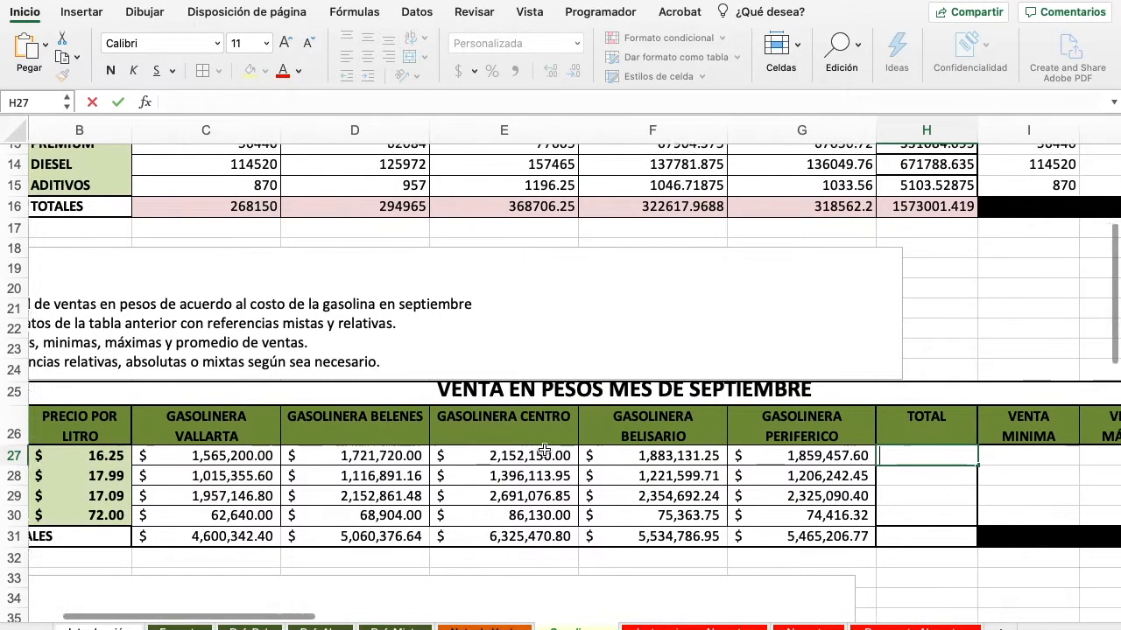
pyautogui.hscroll(3, 543, 449)
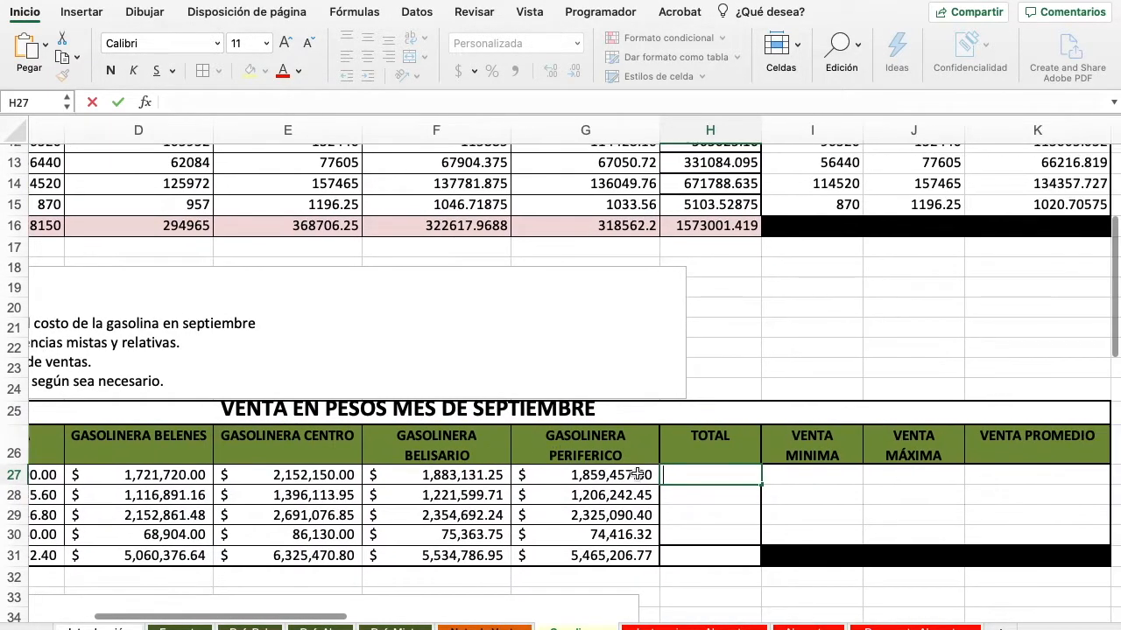
# Enter =SUMA(C27:G27) in H27 as the MAGNA total in pesos and widen column H to fit the amount
pyautogui.write('=s')
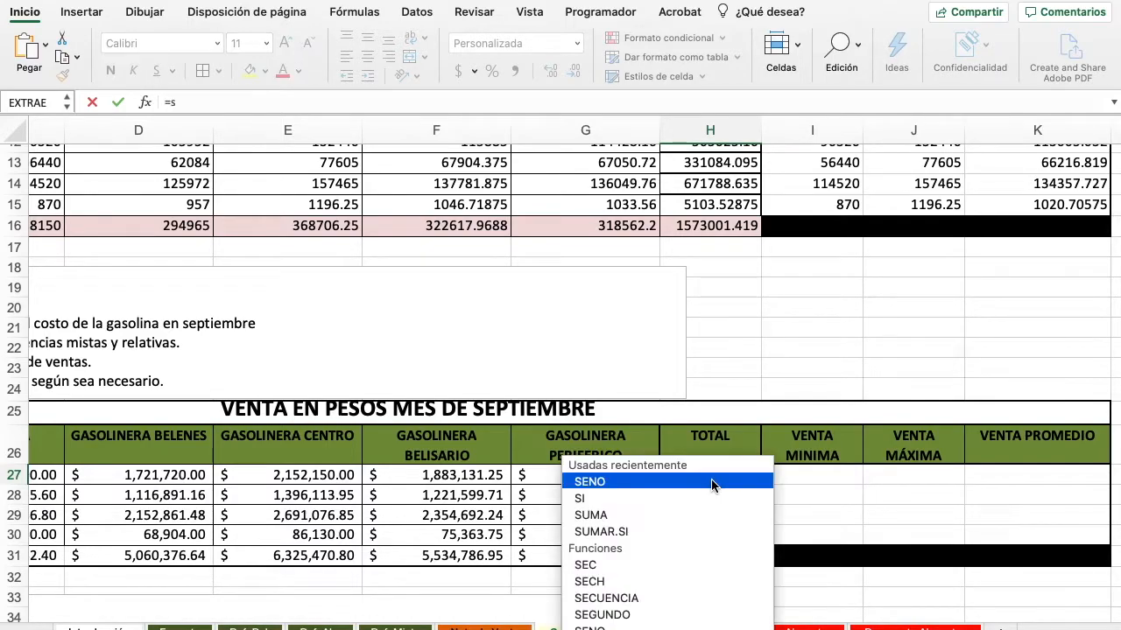
pyautogui.write('uma(')
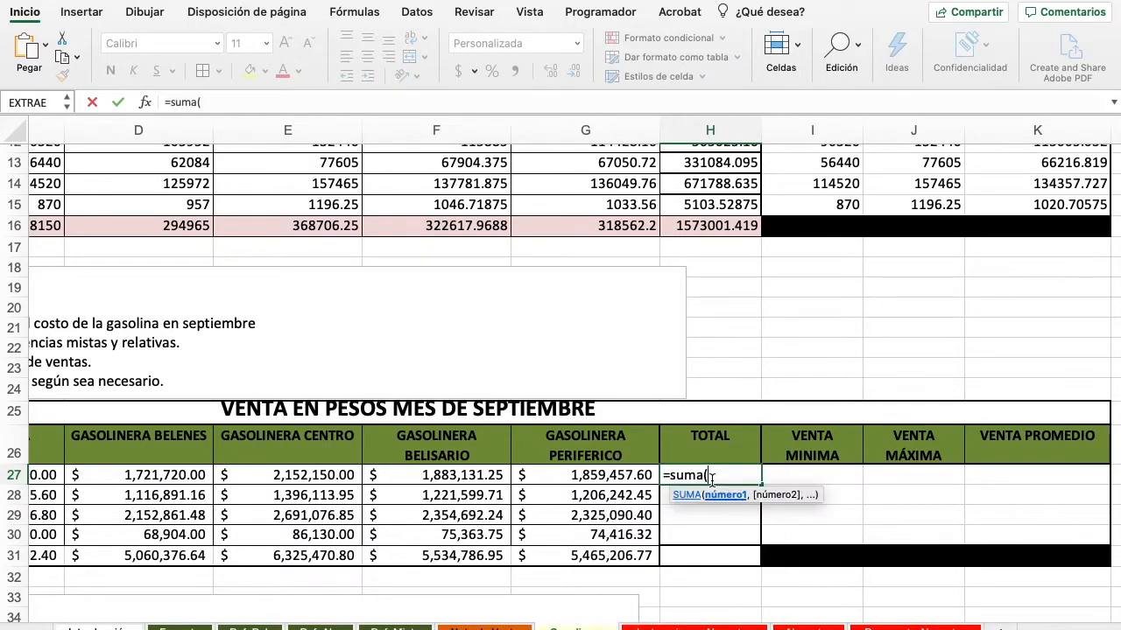
pyautogui.write('g27:')
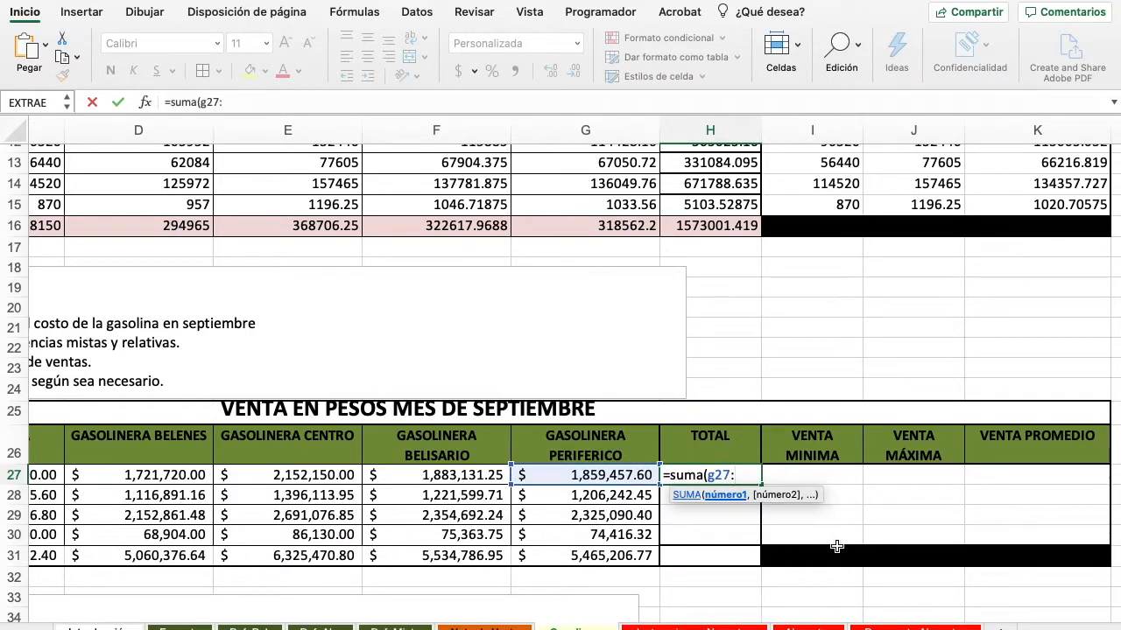
pyautogui.press('BackSpace')
pyautogui.press('BackSpace')
pyautogui.press('BackSpace')
pyautogui.press('BackSpace')
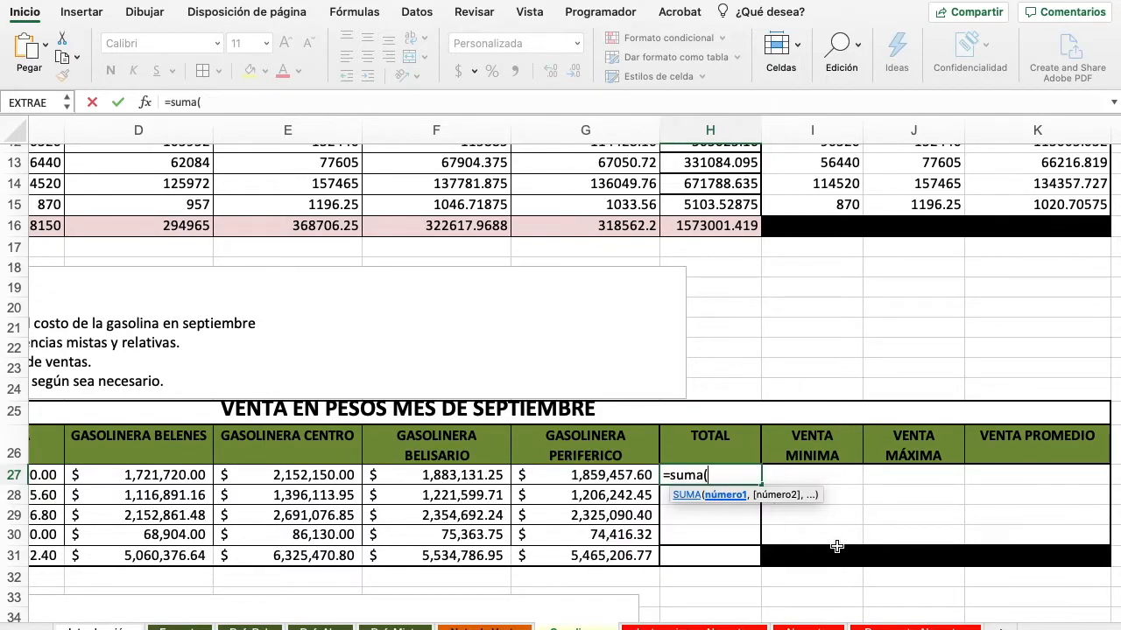
pyautogui.write('C')
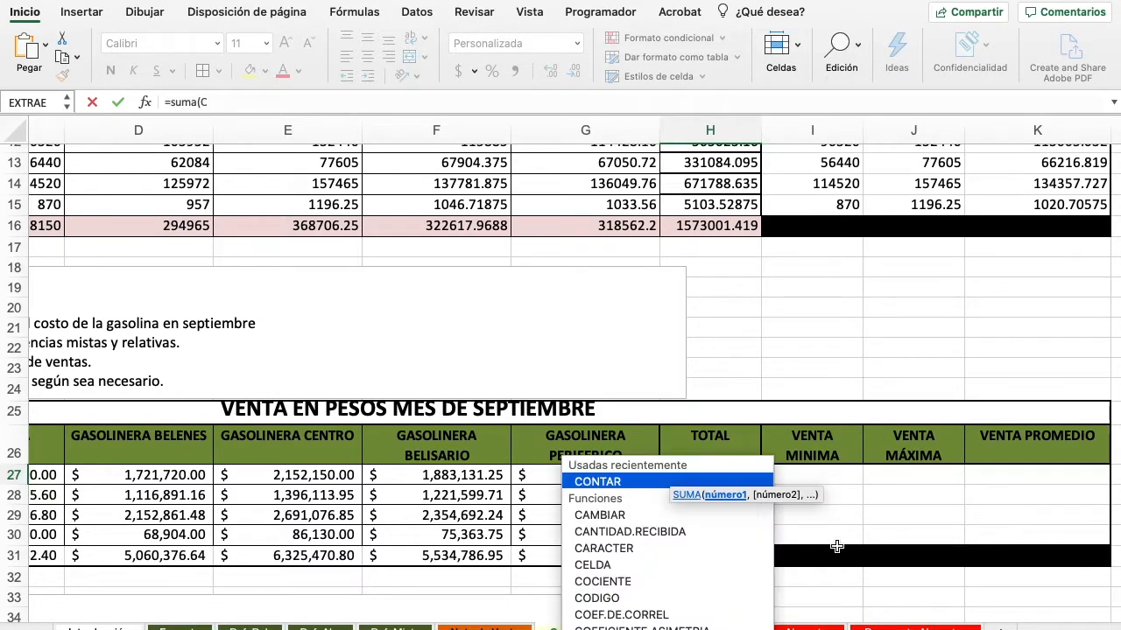
pyautogui.write('27:G27')
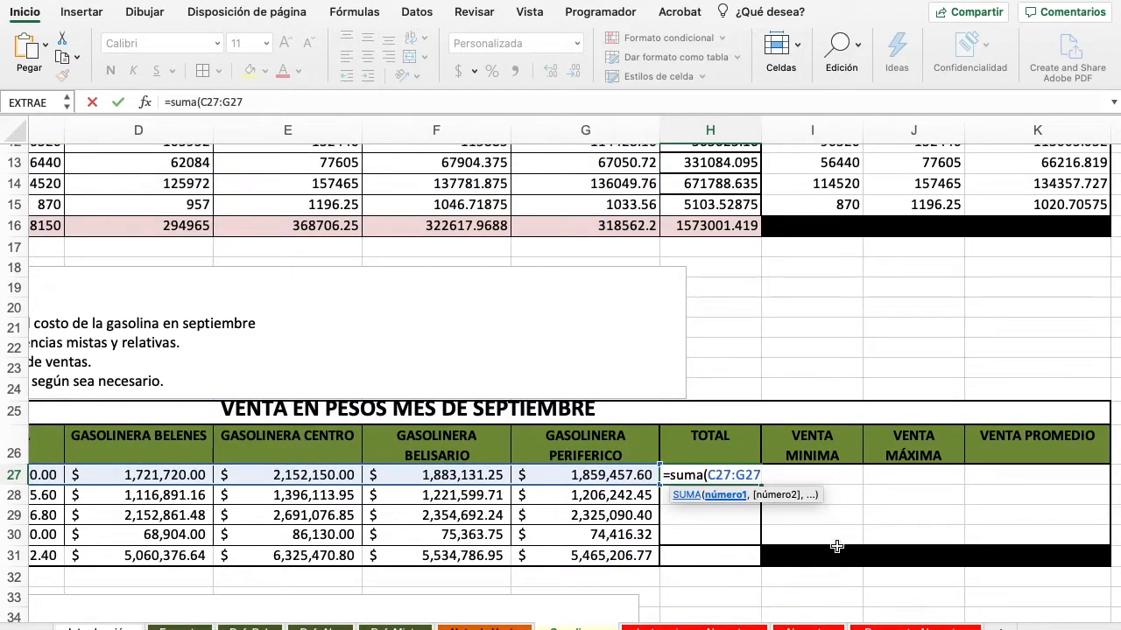
pyautogui.write(')')
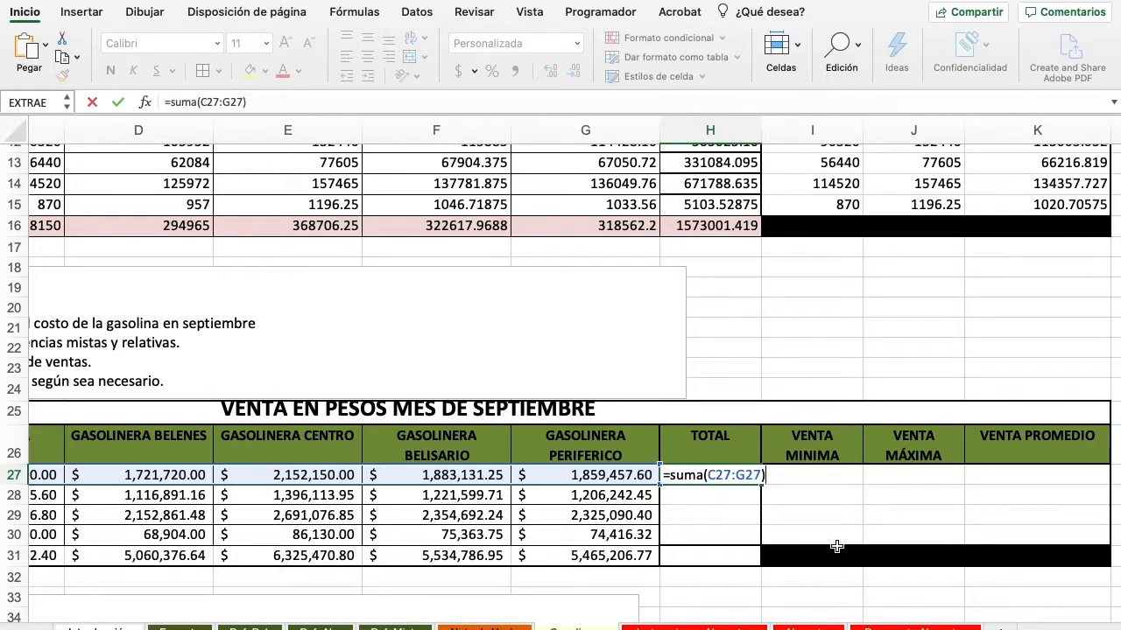
pyautogui.press('Return')
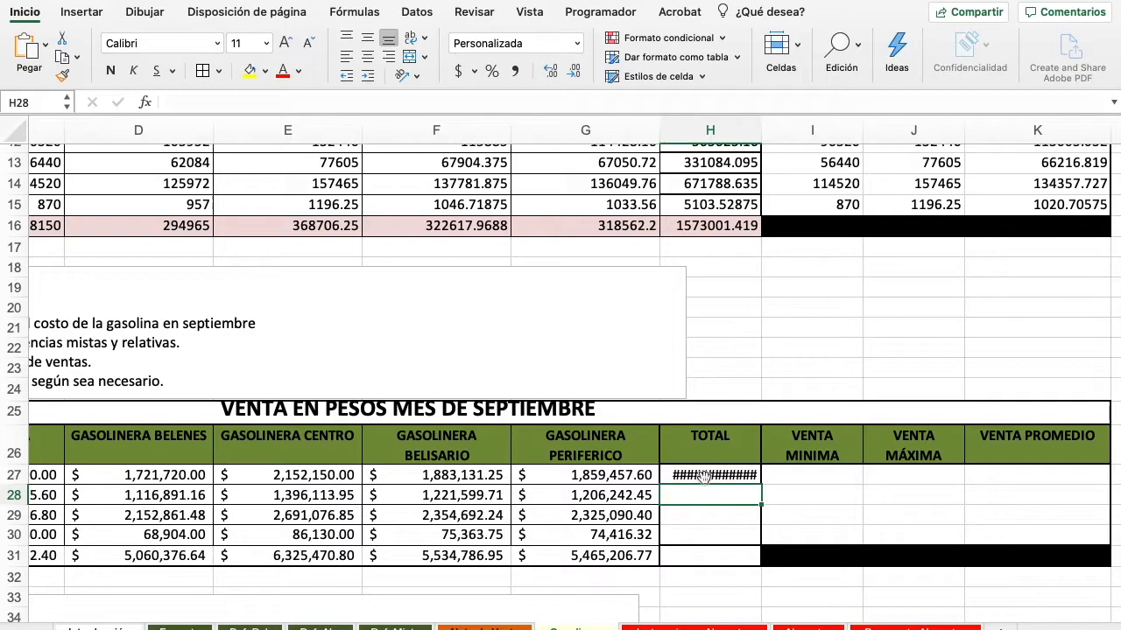
pyautogui.moveTo(763, 132); pyautogui.dragTo(788, 132)
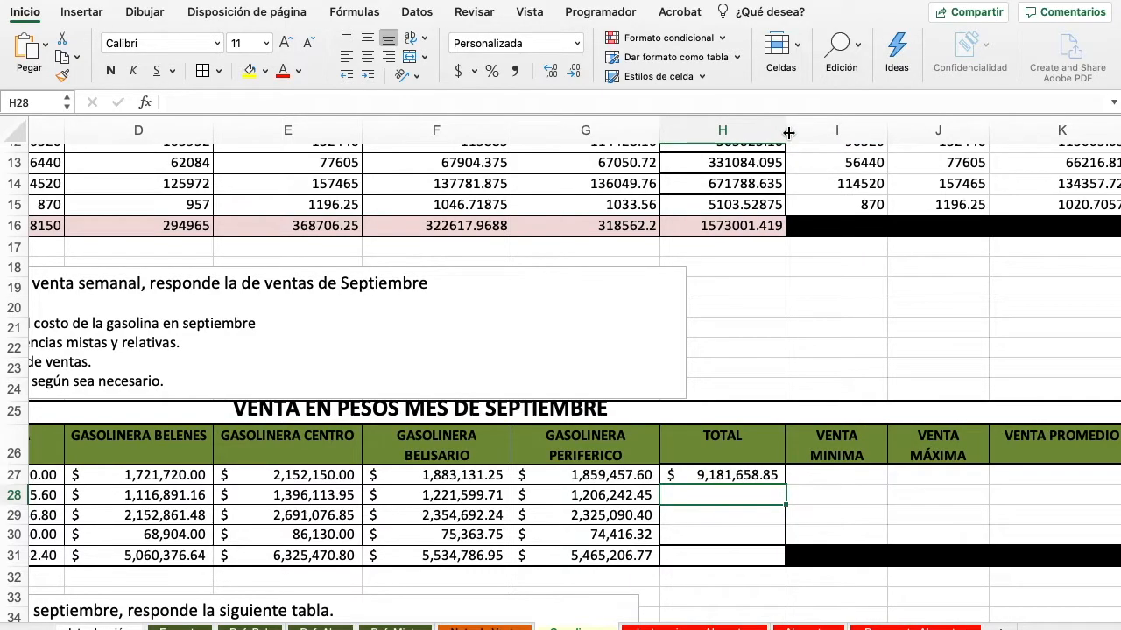
# Fill the product total from H27 down to H30 and copy the station total formula from G31 to H31
pyautogui.click(727, 475)
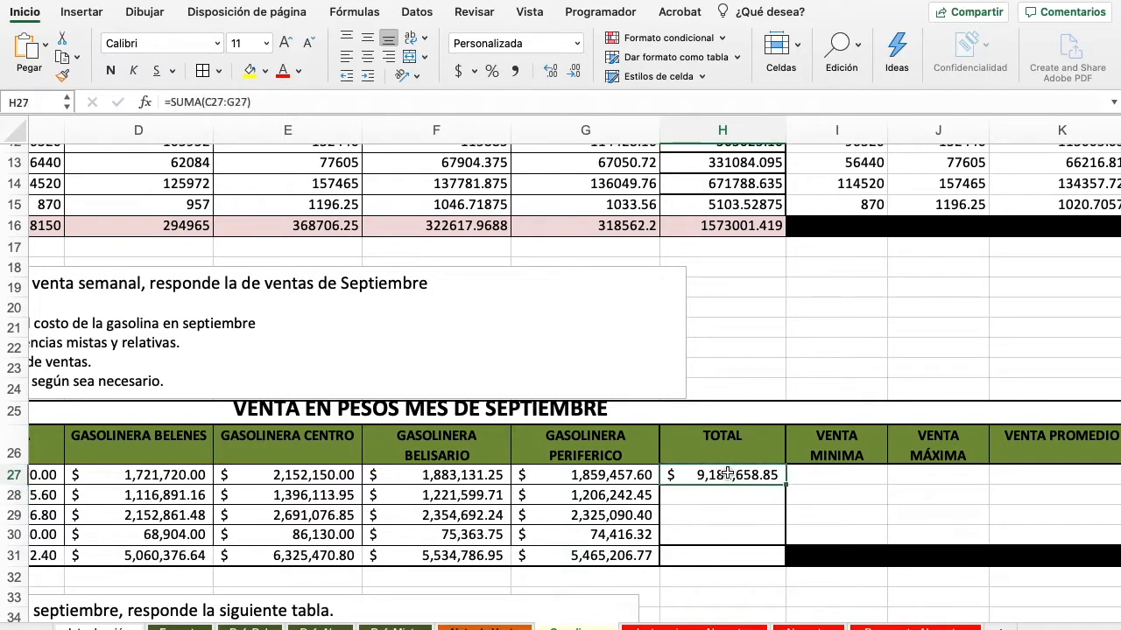
pyautogui.moveTo(785, 483); pyautogui.dragTo(779, 540)
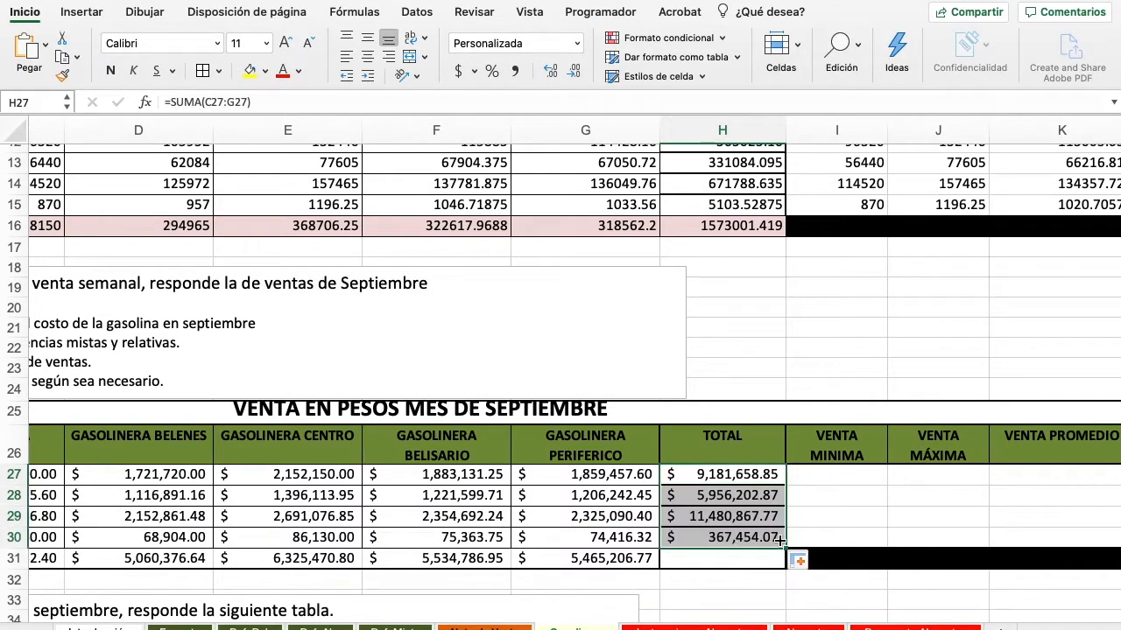
pyautogui.click(707, 561)
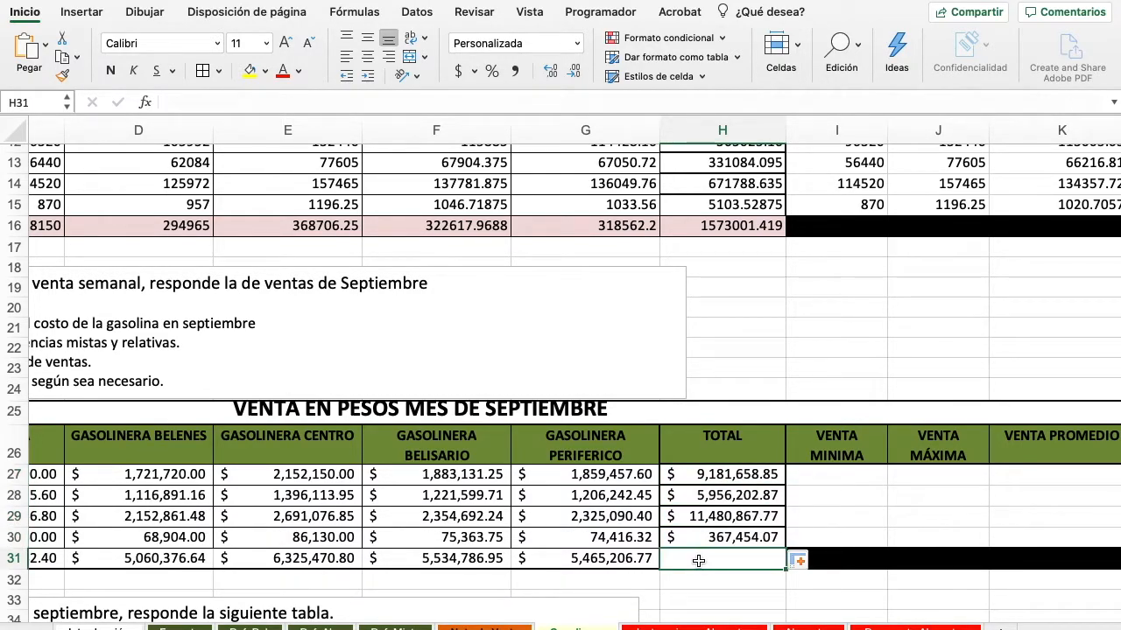
pyautogui.click(641, 560)
pyautogui.moveTo(659, 569); pyautogui.dragTo(753, 567)
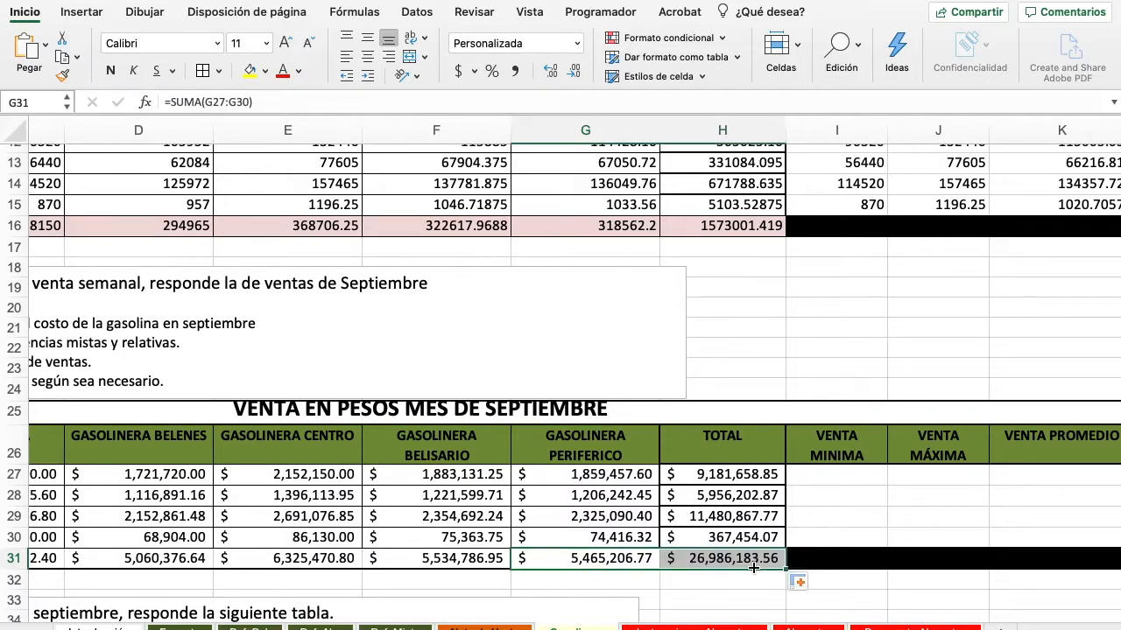
# Enter =MIN(C27:G27) in I27 as MAGNA's minimum sale and widen column I to fit the amount
pyautogui.click(829, 496)
pyautogui.click(836, 480)
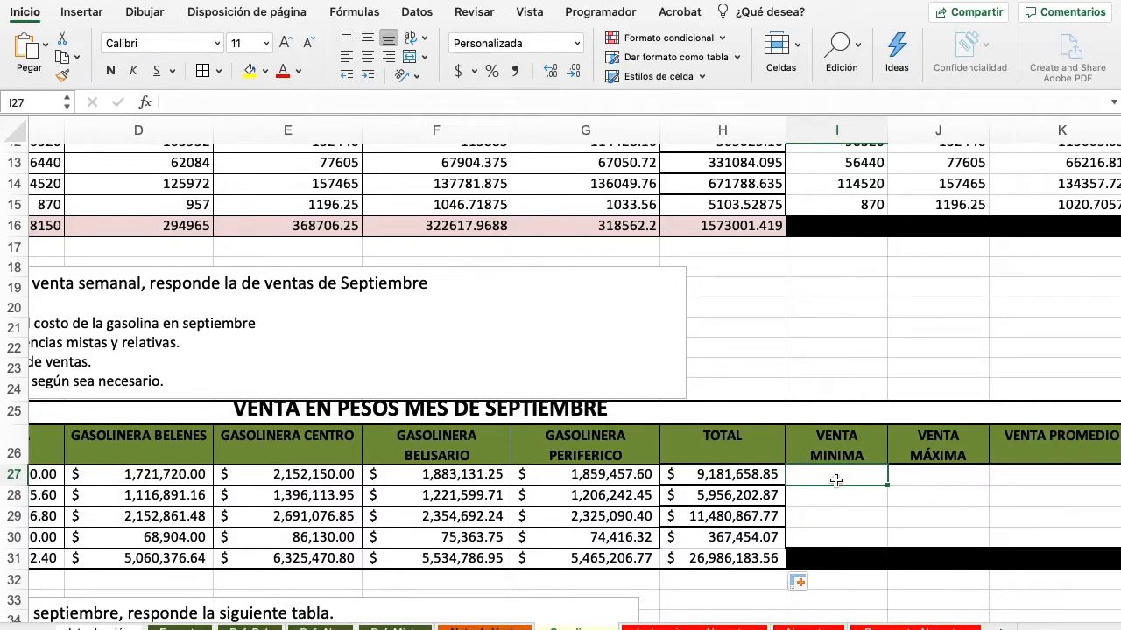
pyautogui.hscroll(3, 837, 480)
pyautogui.scroll(-1, 837, 480)
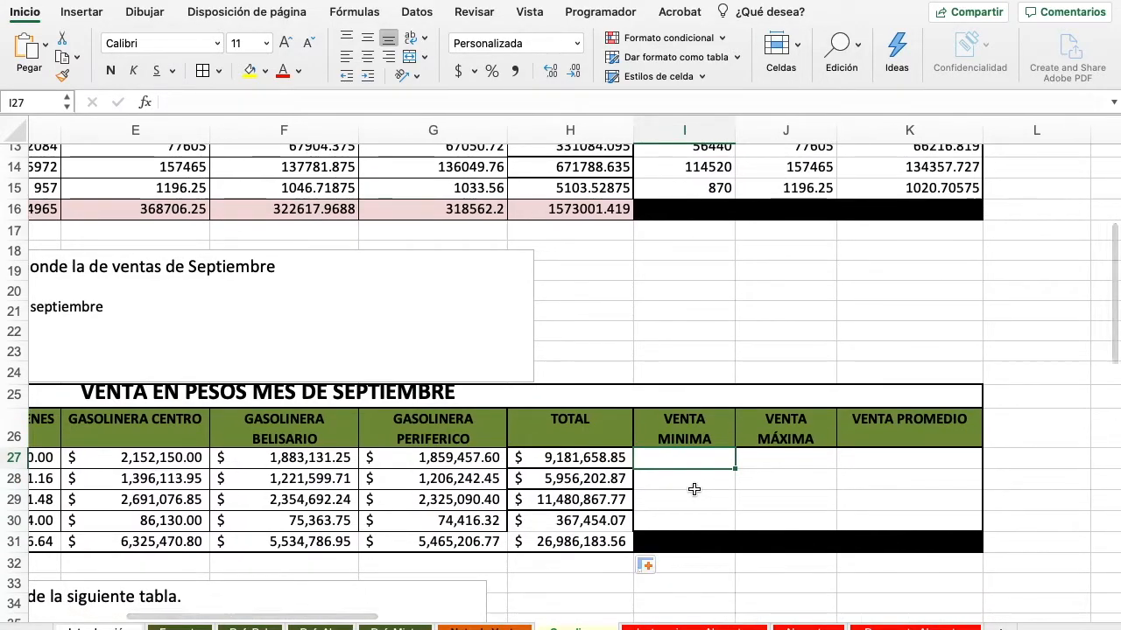
pyautogui.write('=')
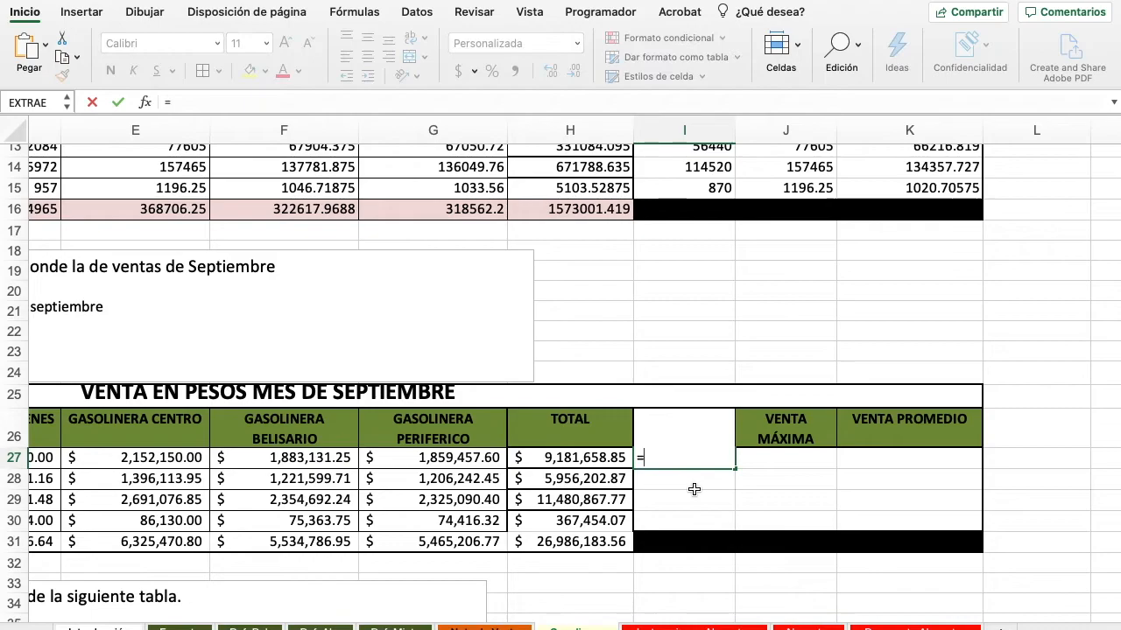
pyautogui.write('MIN')
pyautogui.doubleClick(696, 495)
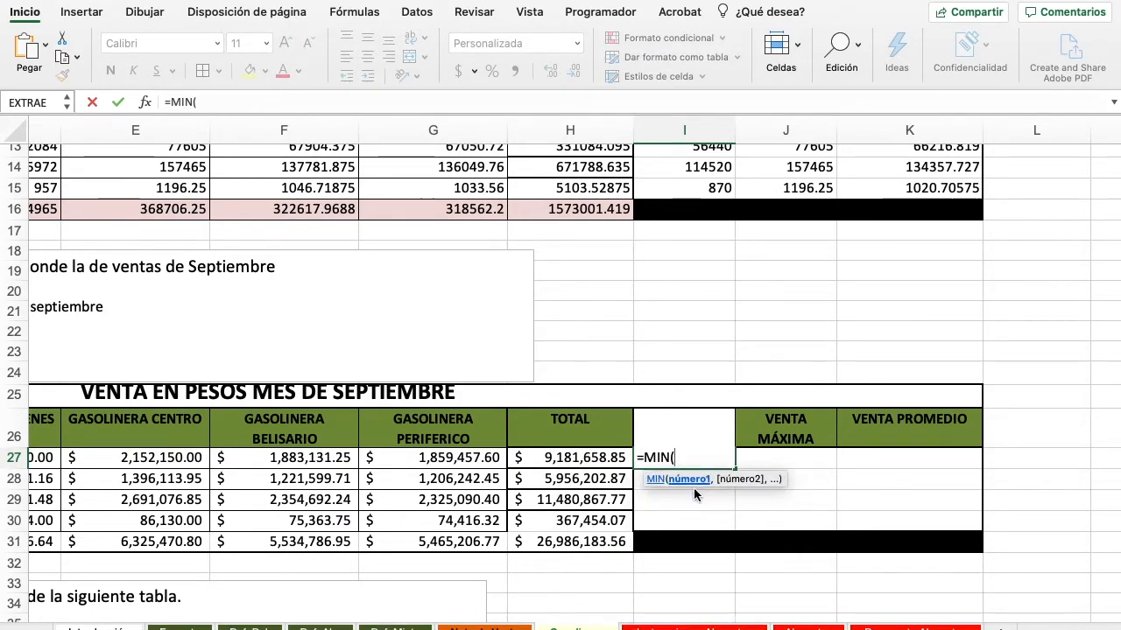
pyautogui.write('C27')
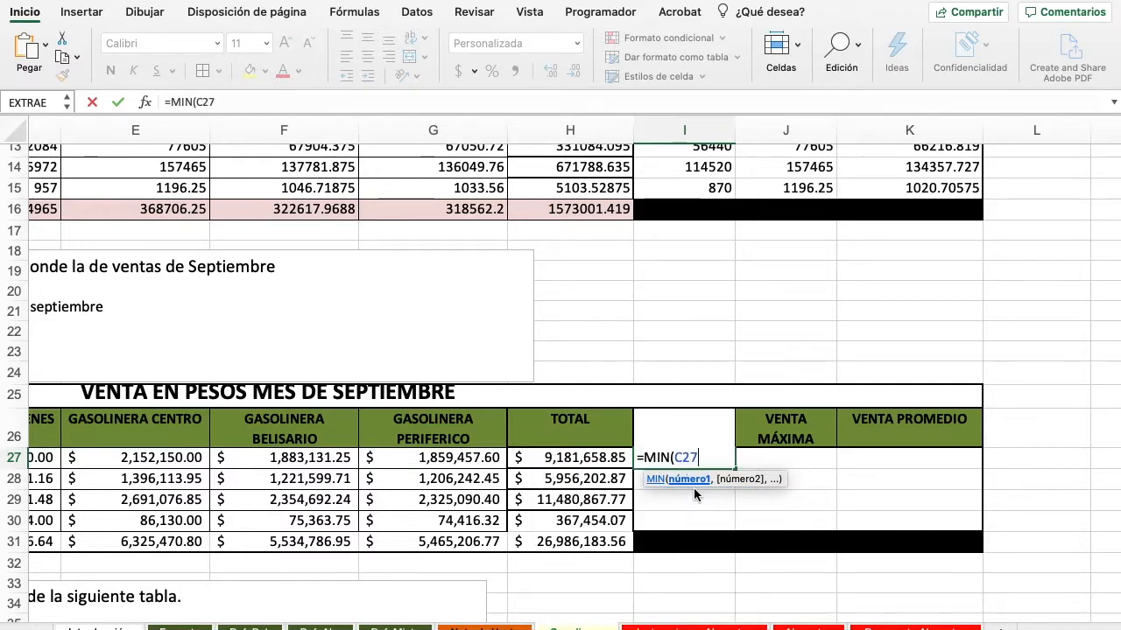
pyautogui.write(':G27')
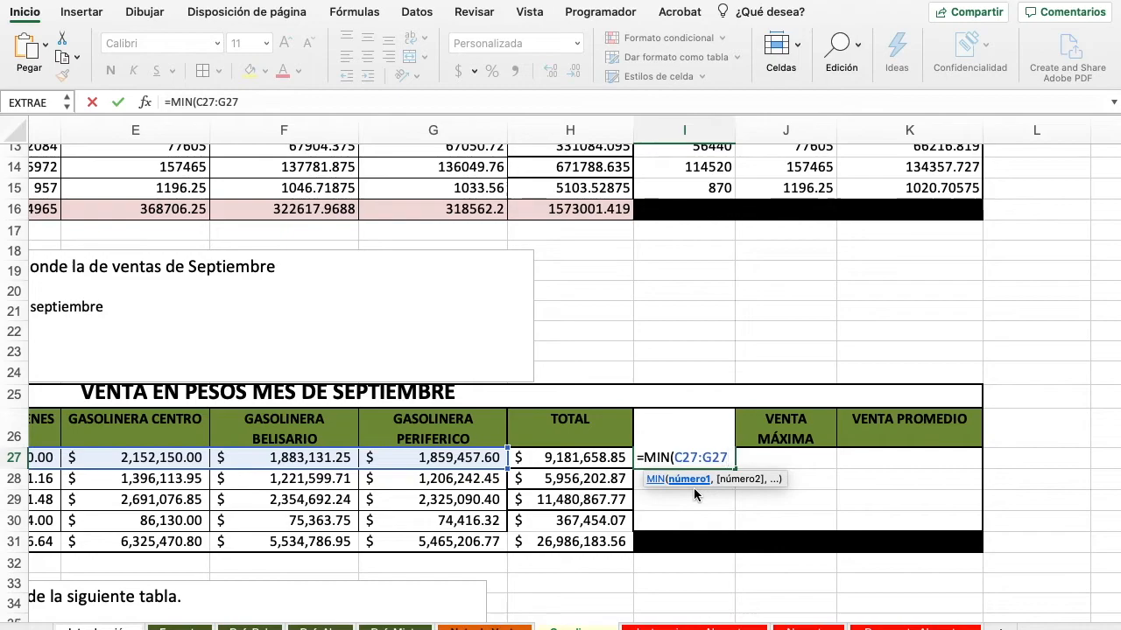
pyautogui.press('Return')
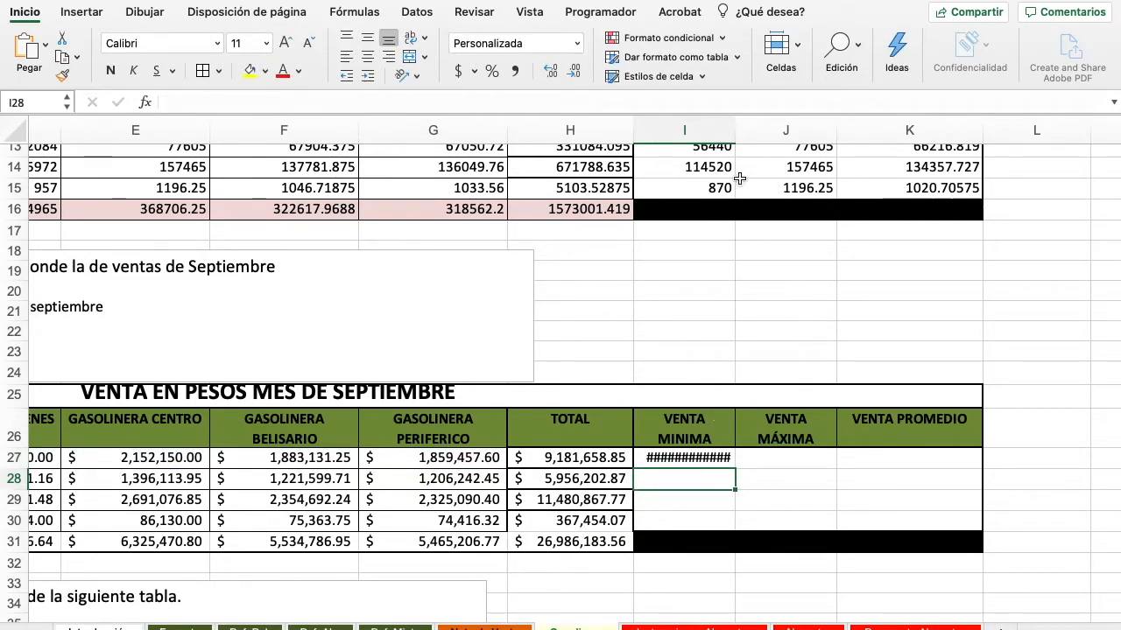
pyautogui.moveTo(735, 130); pyautogui.dragTo(741, 131)
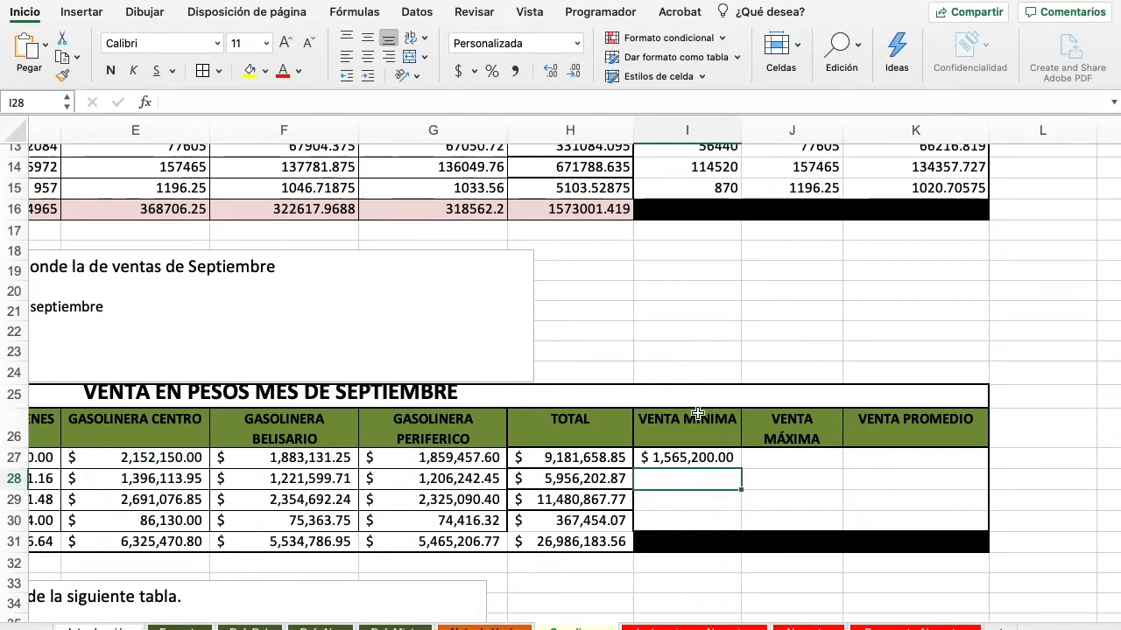
# Fill the minimum sale formula from I27 down to I30 and enter =MAX(C27:G27) in J27 as MAGNA's maximum sale
pyautogui.click(701, 461)
pyautogui.moveTo(740, 470); pyautogui.dragTo(726, 525)
pyautogui.click(792, 462)
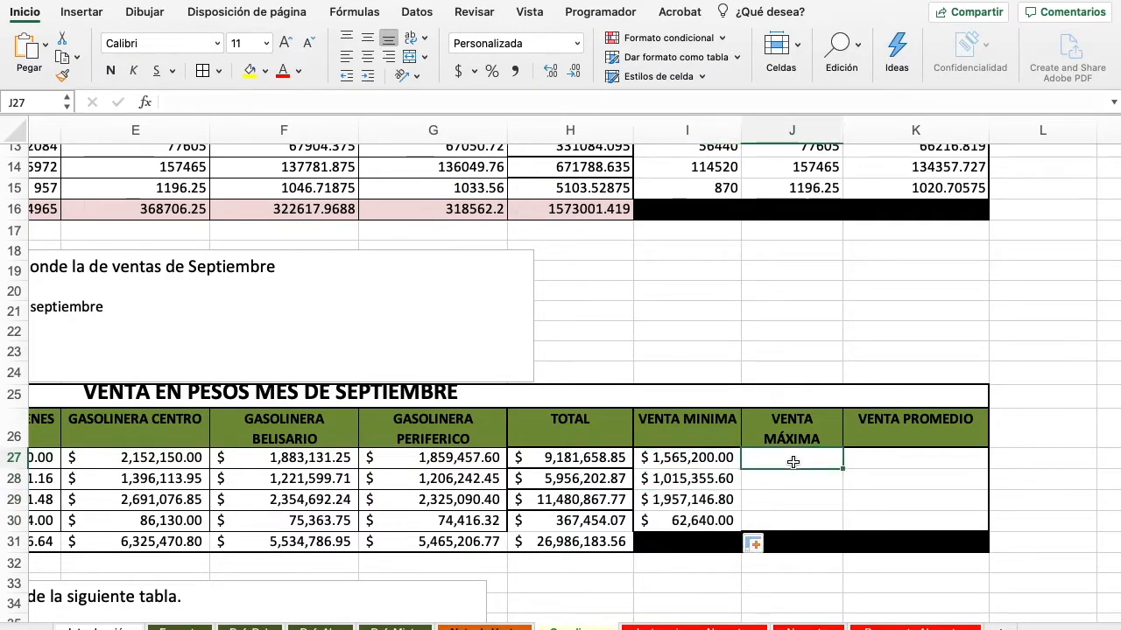
pyautogui.write('=MA')
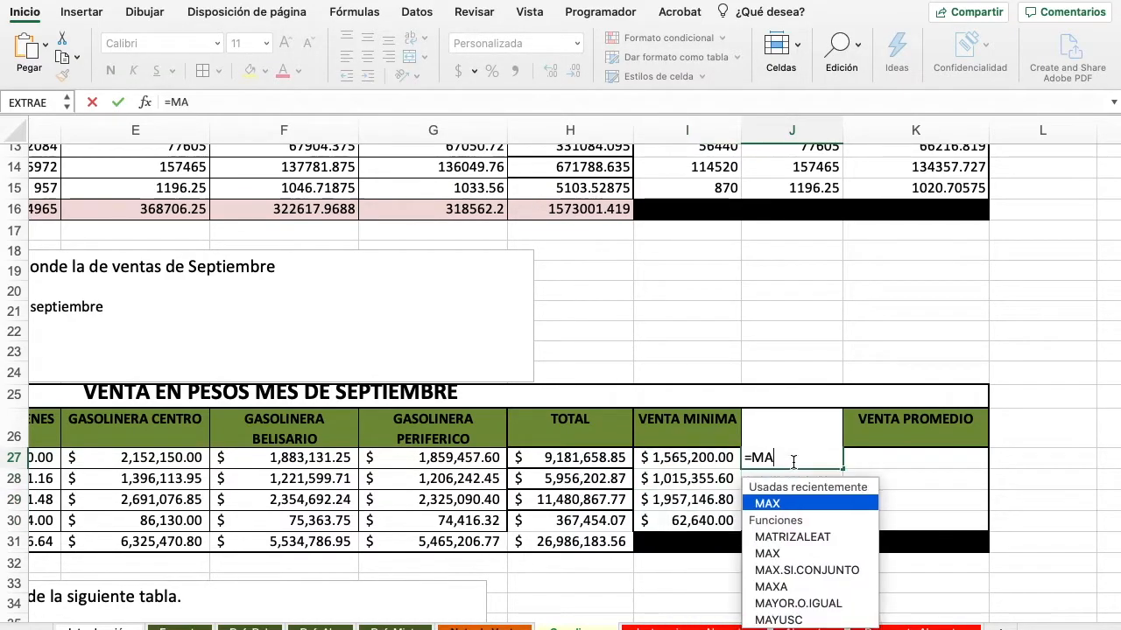
pyautogui.write('X(C27:G2')
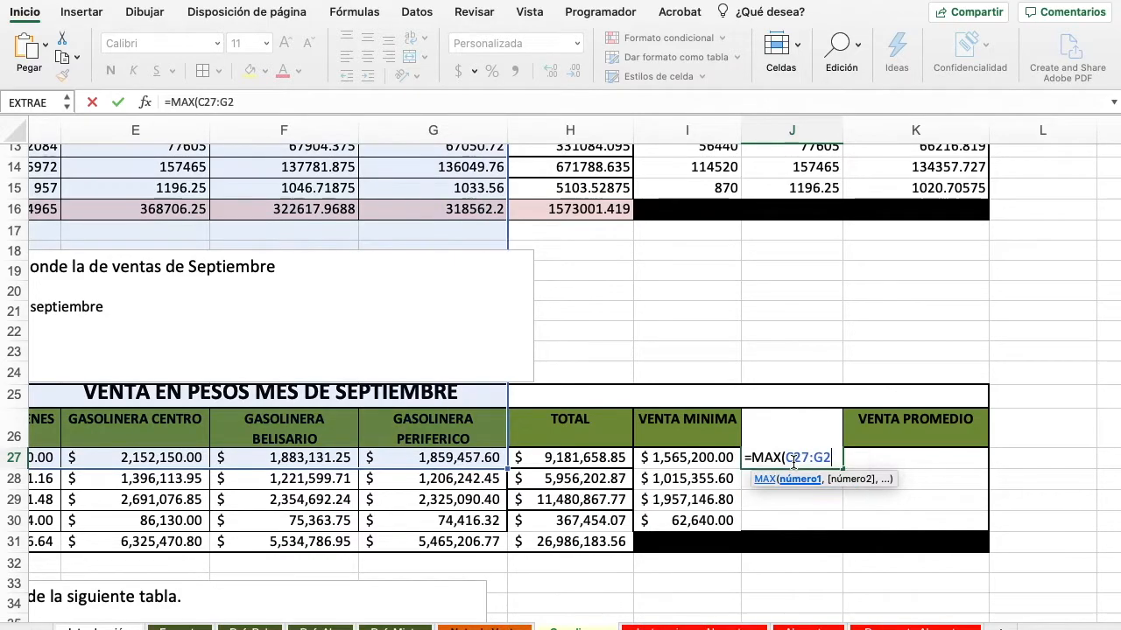
pyautogui.write('7)')
pyautogui.press('Return')
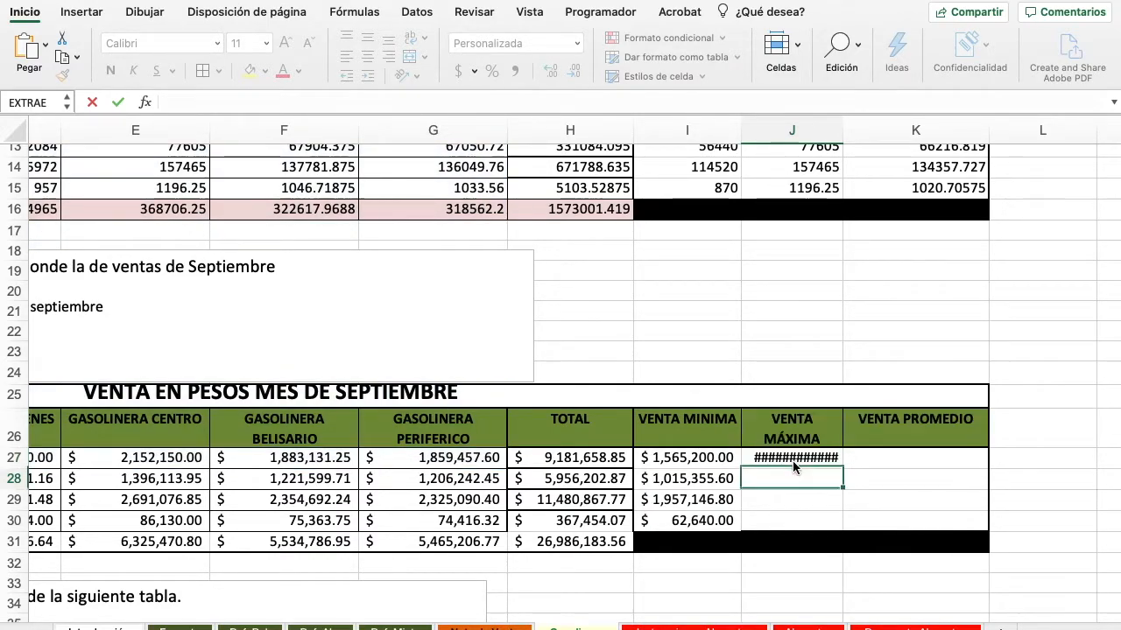
# Widen column J to fit the amount and fill the maximum sale formula from J27 down to J30
pyautogui.moveTo(842, 130); pyautogui.dragTo(852, 130)
pyautogui.click(833, 458)
pyautogui.moveTo(852, 474); pyautogui.dragTo(842, 523)
# Enter =PROMEDIO(C27:G27) in K27 as MAGNA's average sale and fill it down to K30
pyautogui.click(900, 463)
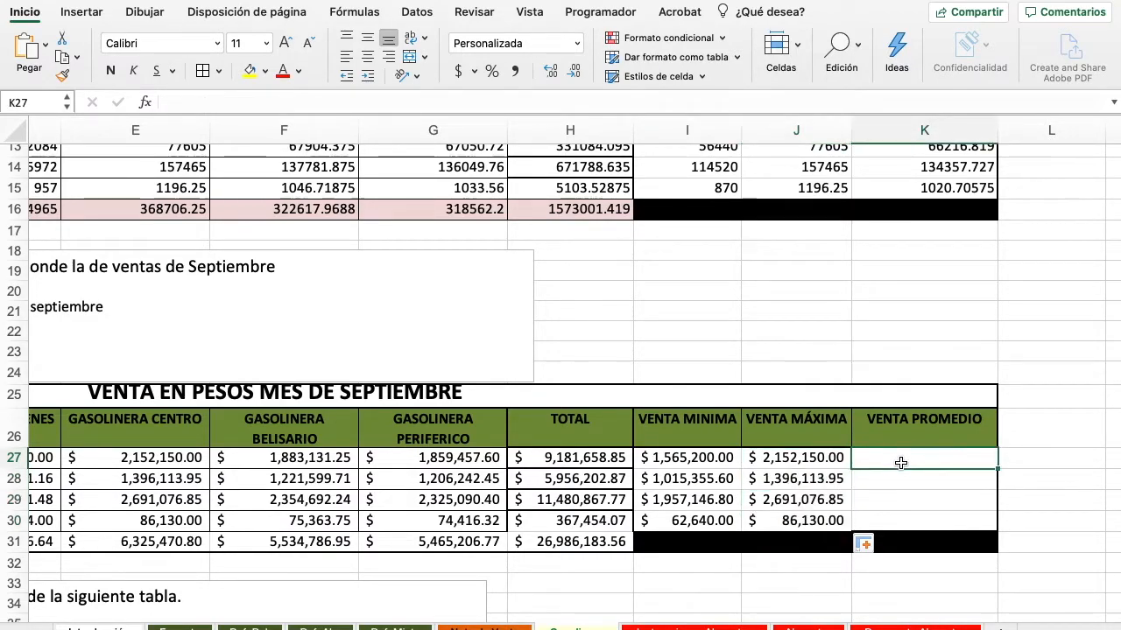
pyautogui.write('=')
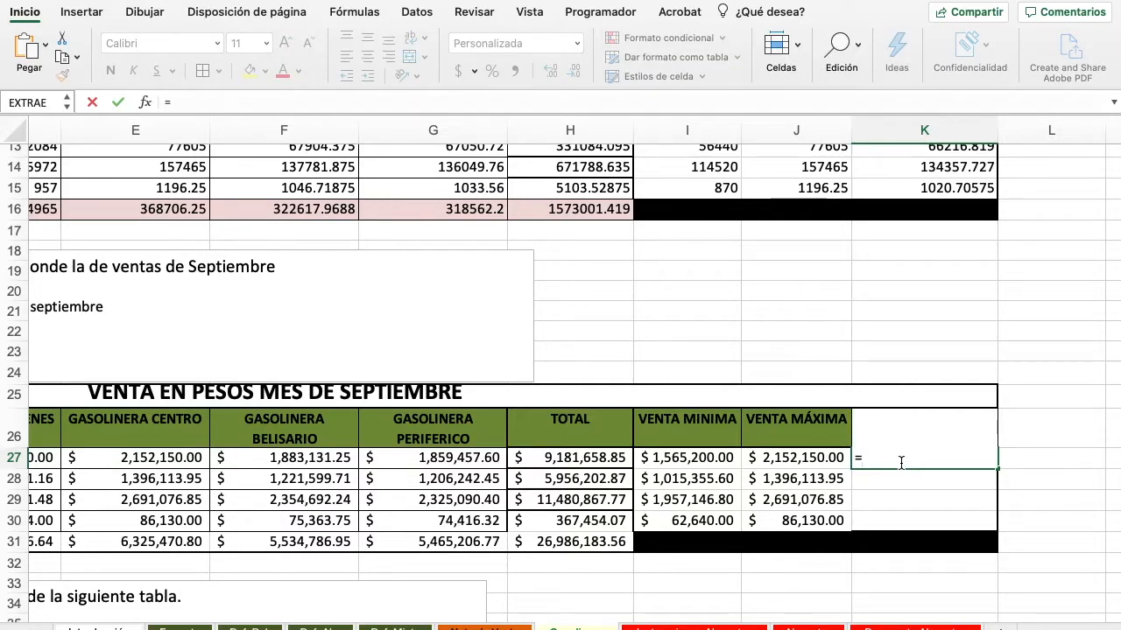
pyautogui.write('PROMEDIO(C')
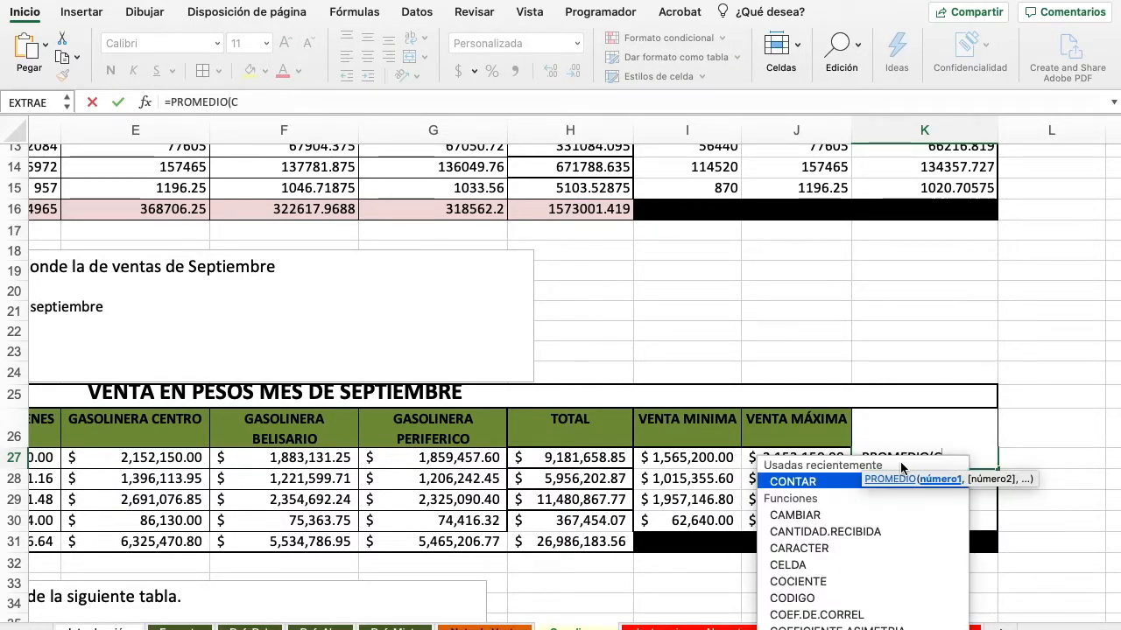
pyautogui.write('27:G27')
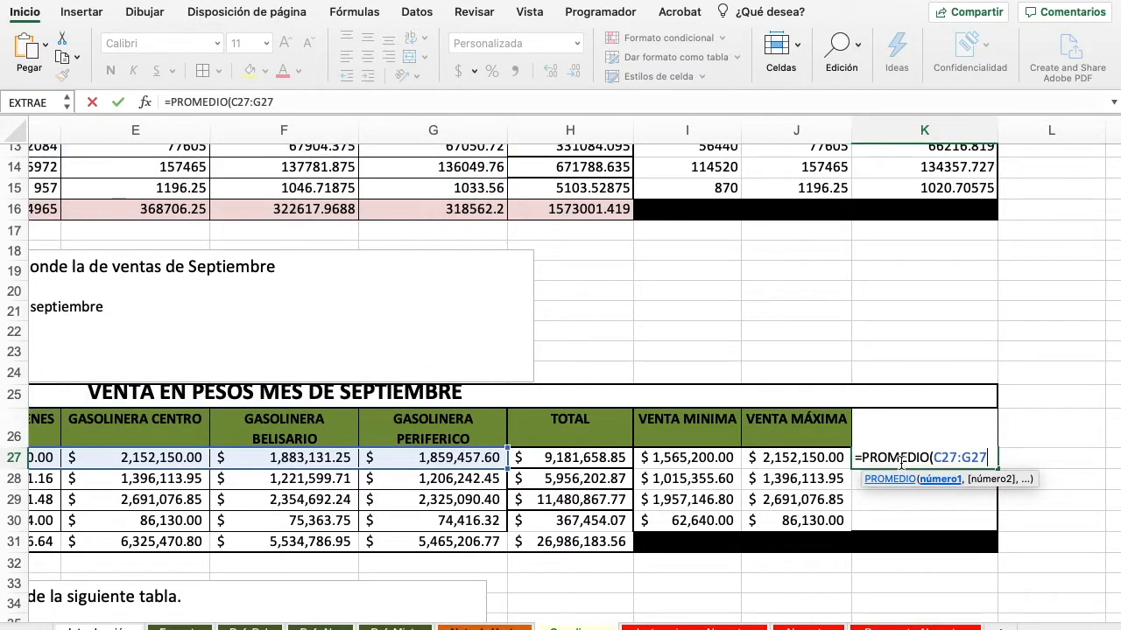
pyautogui.write(')')
pyautogui.press('Return')
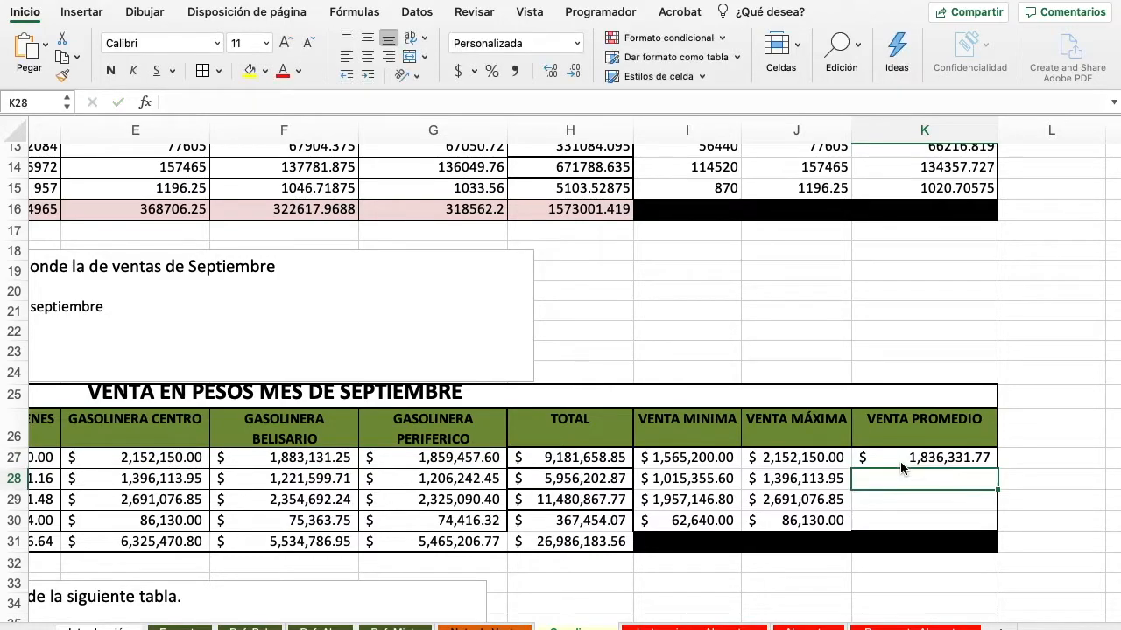
pyautogui.click(898, 457)
pyautogui.moveTo(996, 469); pyautogui.dragTo(1050, 521)
# Review the September results and read the October exercise instructions along with the Incremento cell
pyautogui.scroll(-1, 862, 462)
pyautogui.scroll(-3, 862, 463)
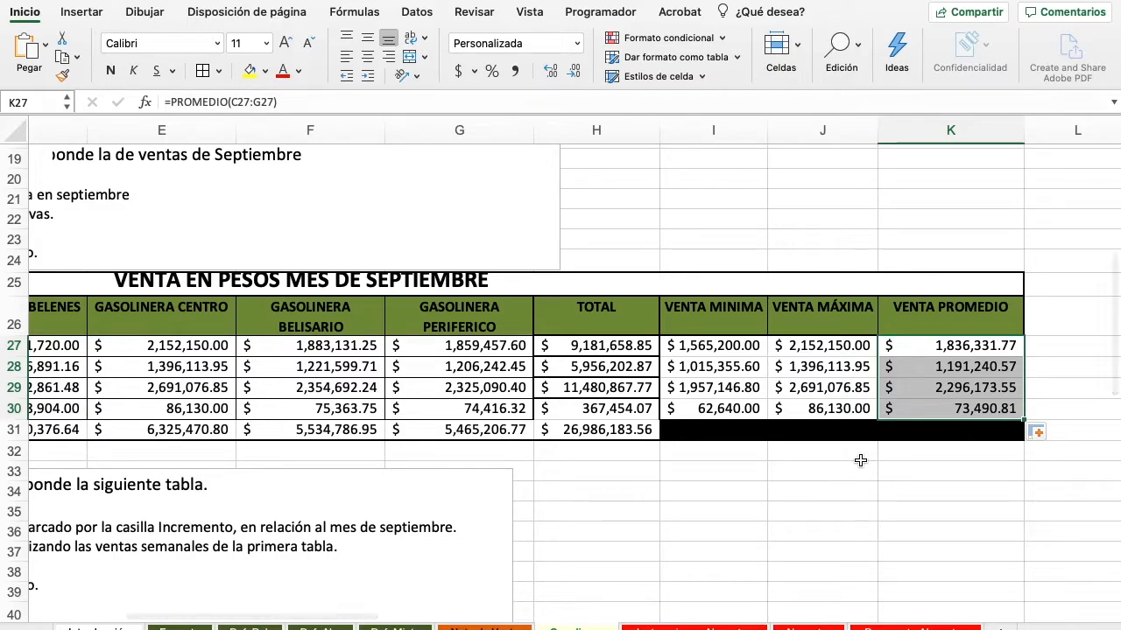
pyautogui.click(825, 370)
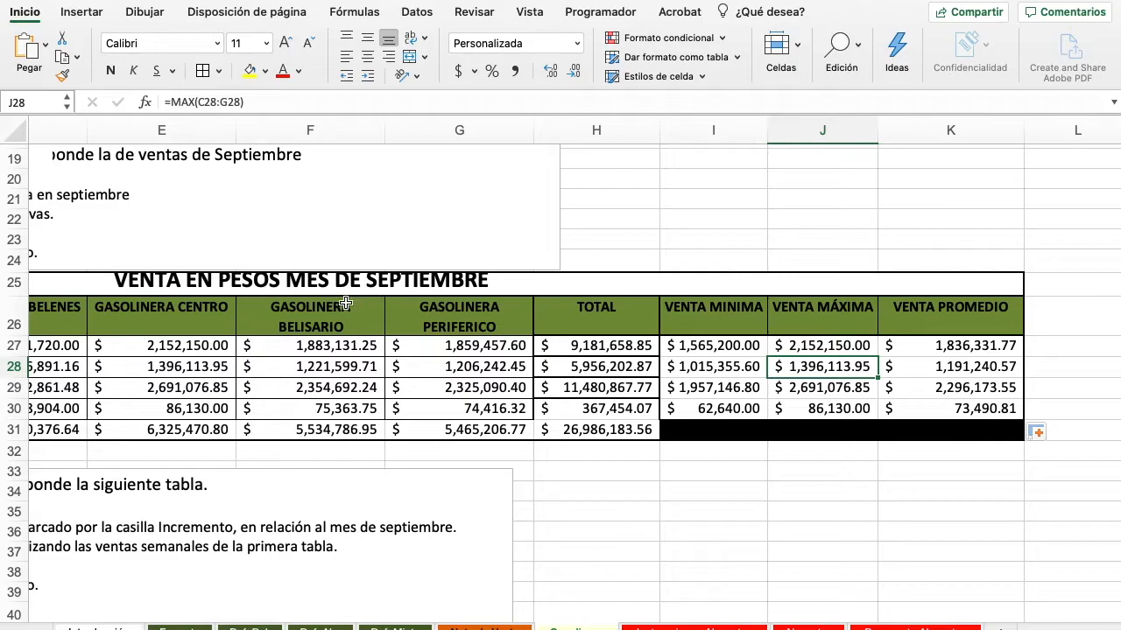
pyautogui.hscroll(-5, 420, 359)
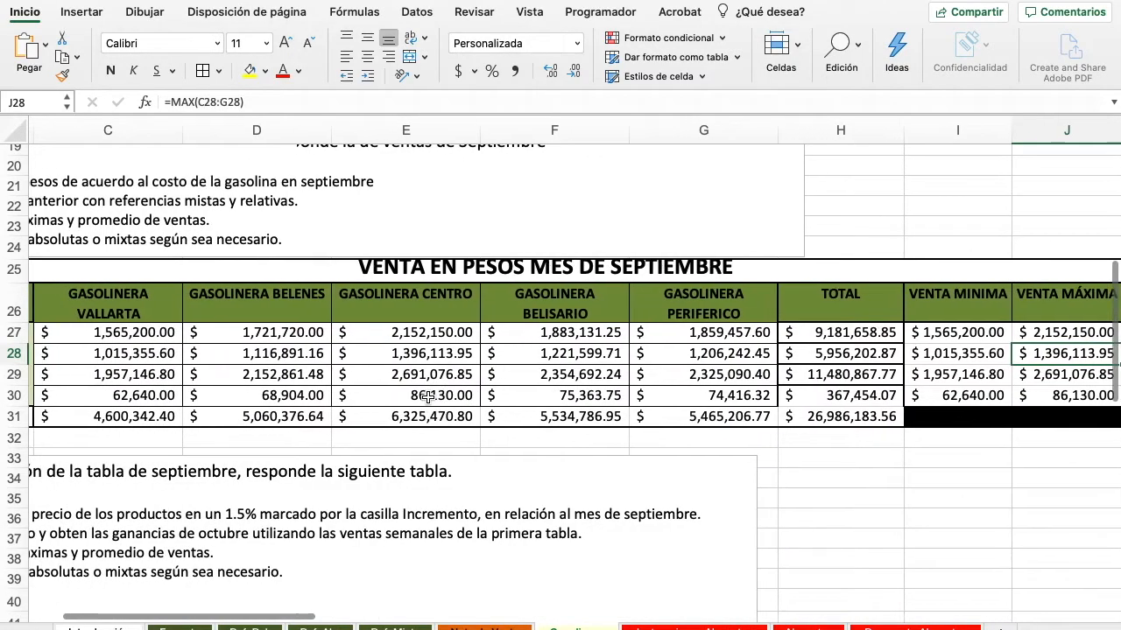
pyautogui.hscroll(-5, 427, 396)
pyautogui.scroll(-2, 427, 396)
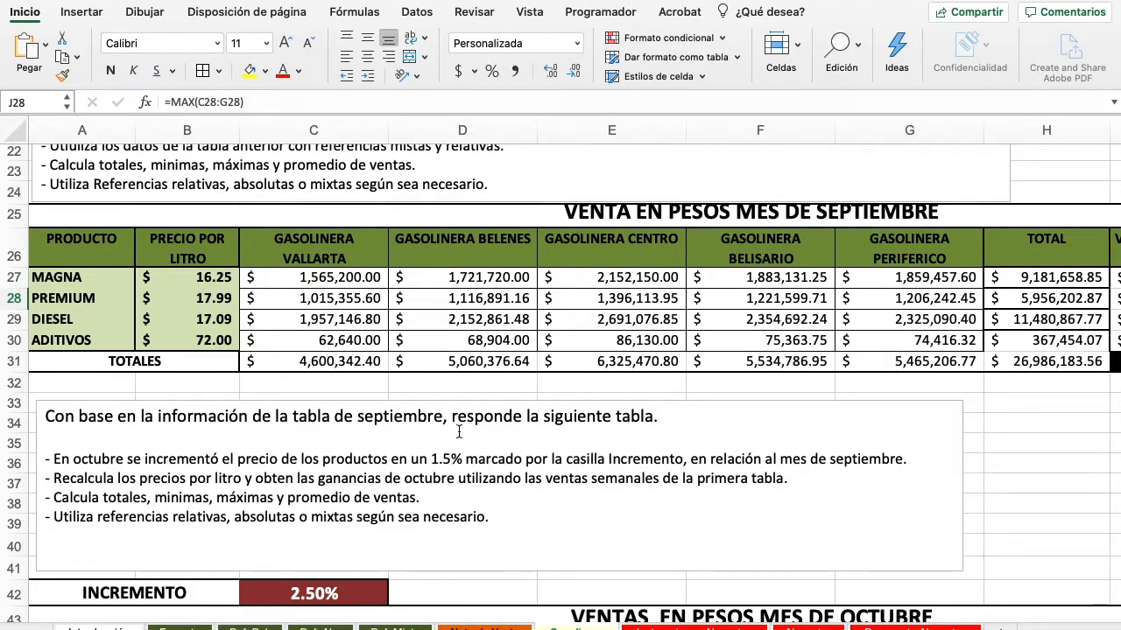
pyautogui.scroll(-2, 458, 431)
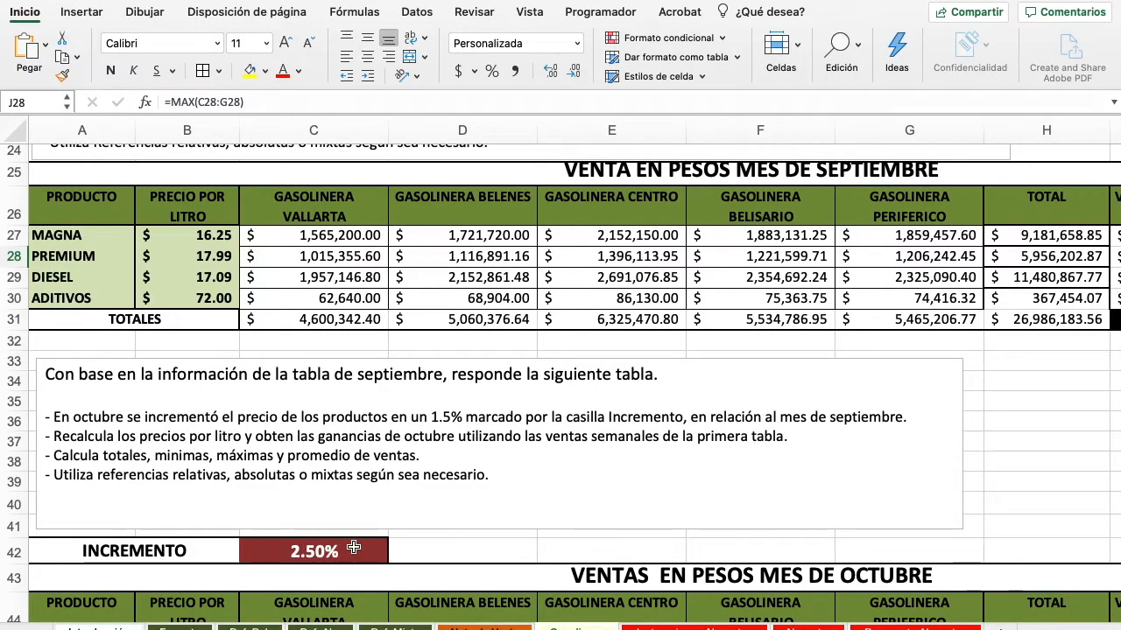
pyautogui.scroll(-1, 353, 548)
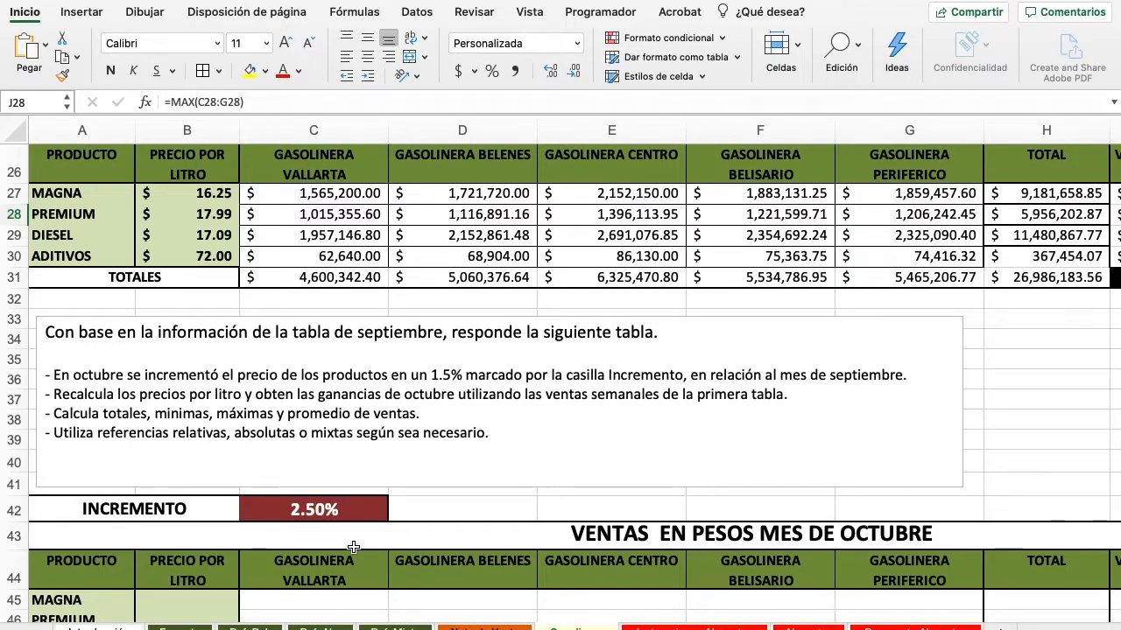
pyautogui.scroll(-1, 353, 547)
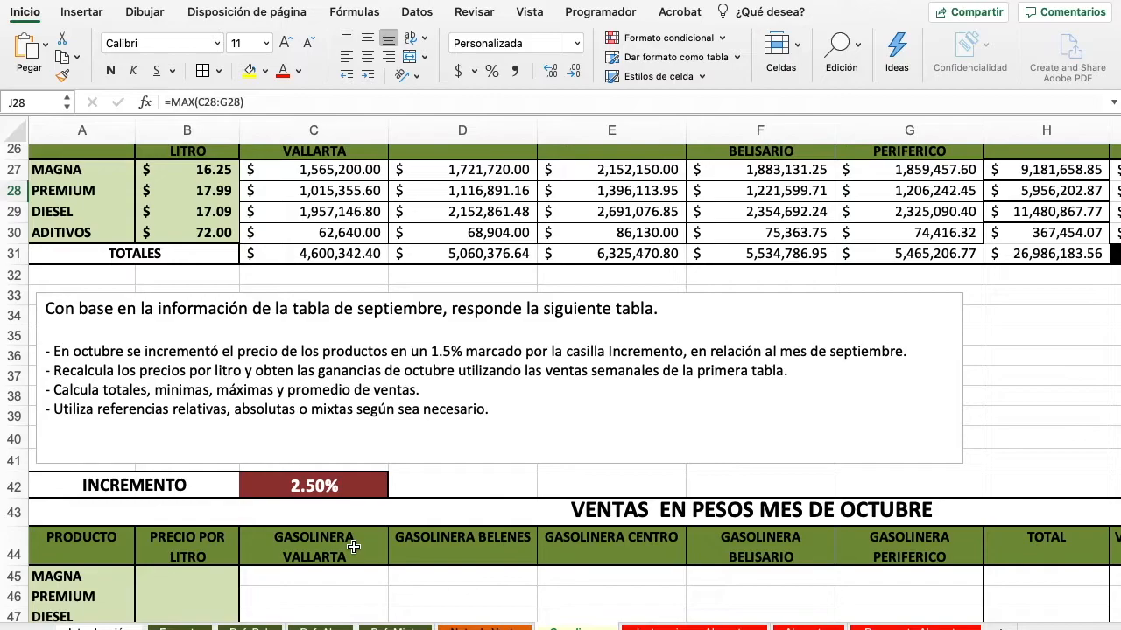
# Compare the weekly sales table and September instructions with the October instructions and the empty October sales table
pyautogui.scroll(5, 484, 436)
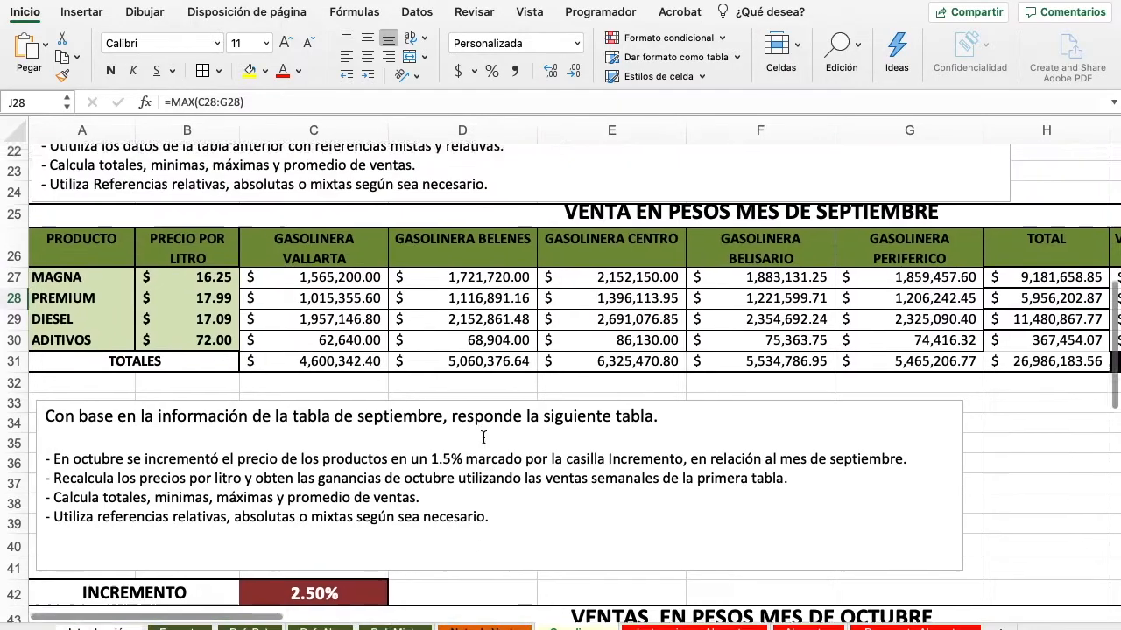
pyautogui.scroll(2, 483, 436)
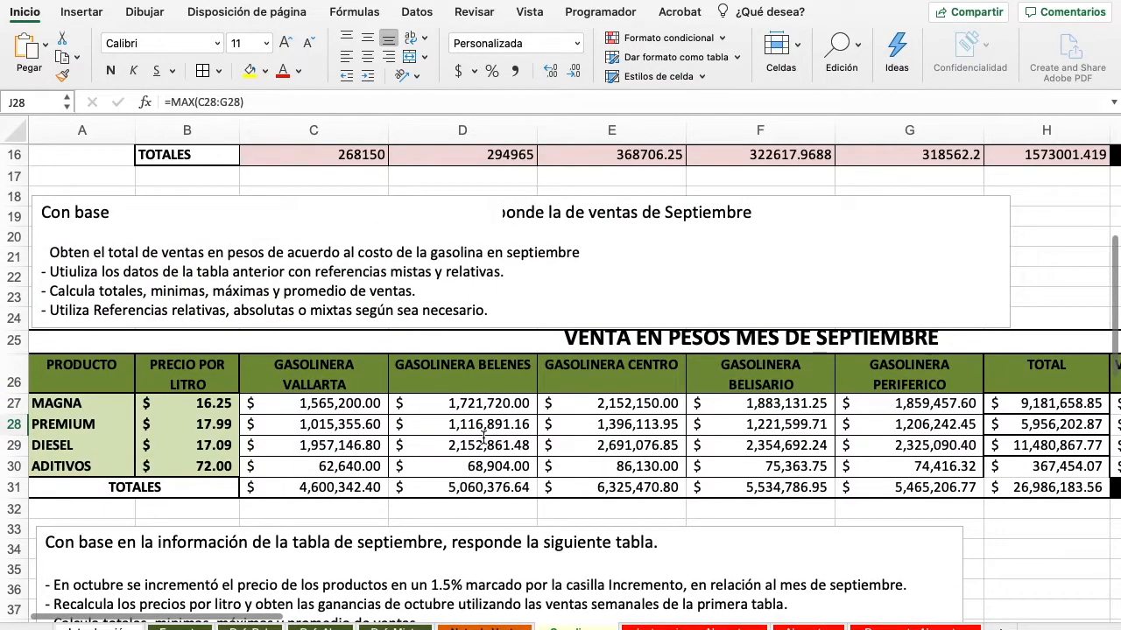
pyautogui.scroll(1, 483, 436)
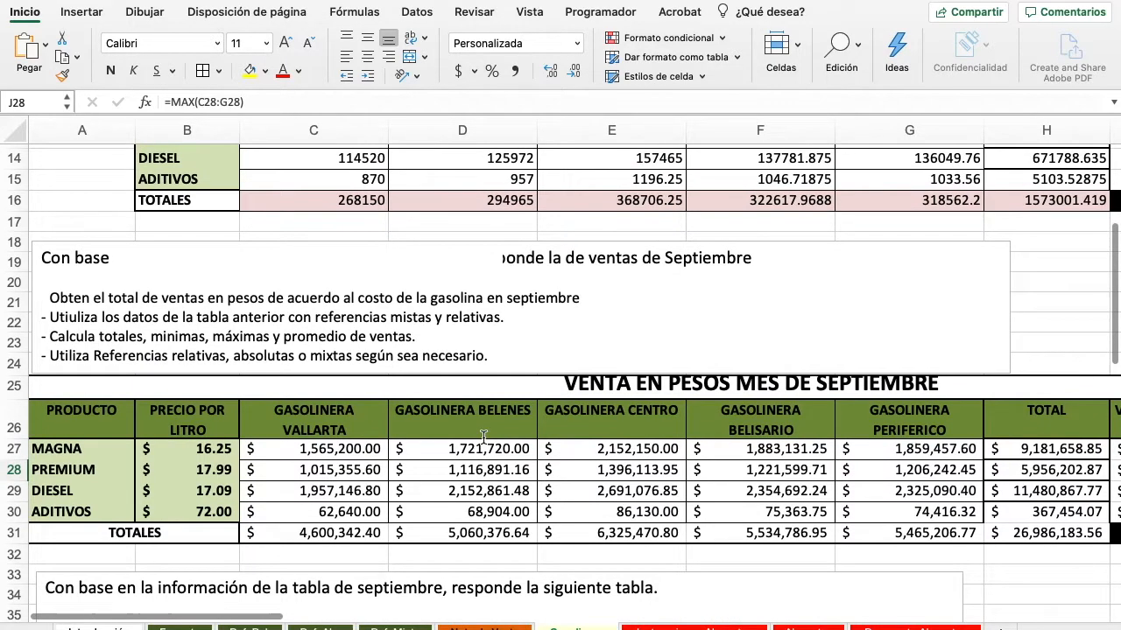
pyautogui.click(418, 256)
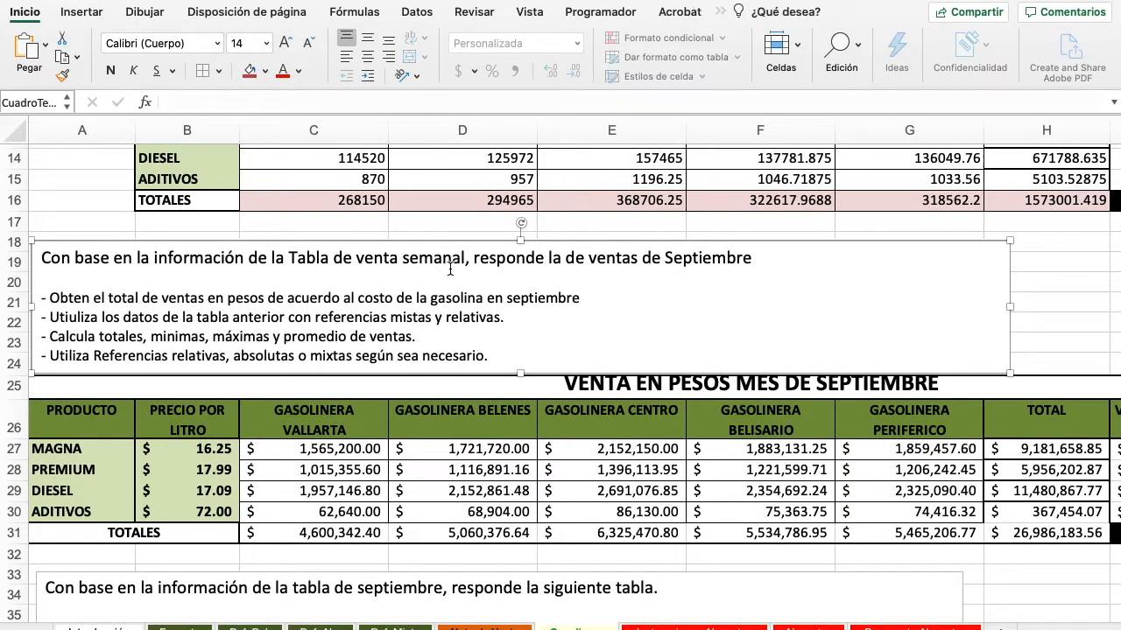
pyautogui.scroll(2, 450, 269)
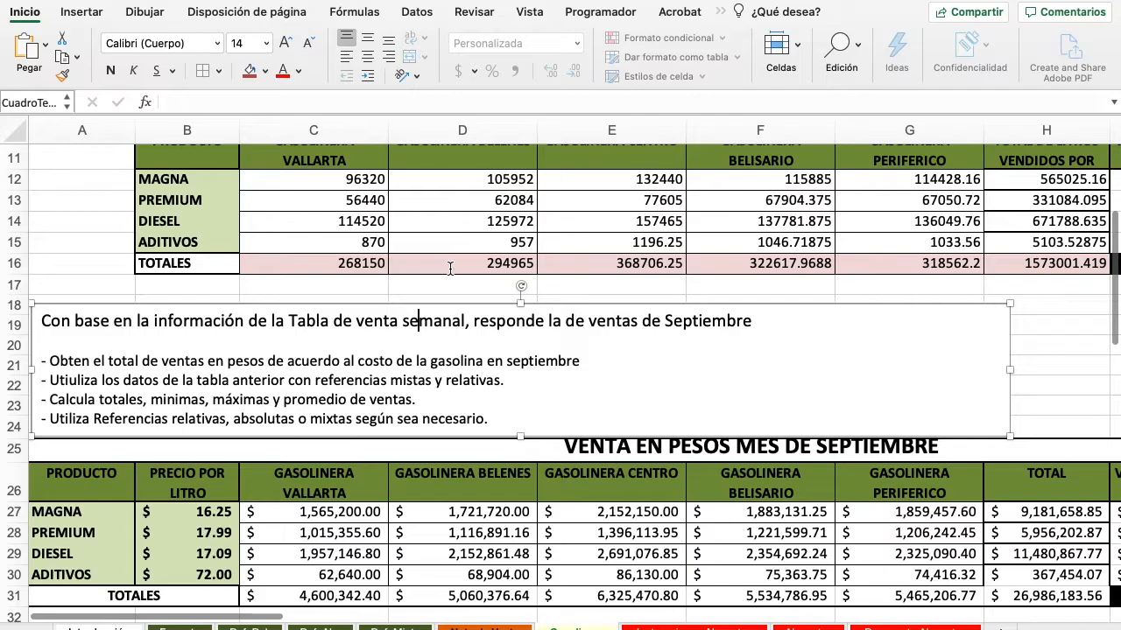
pyautogui.scroll(-10, 450, 269)
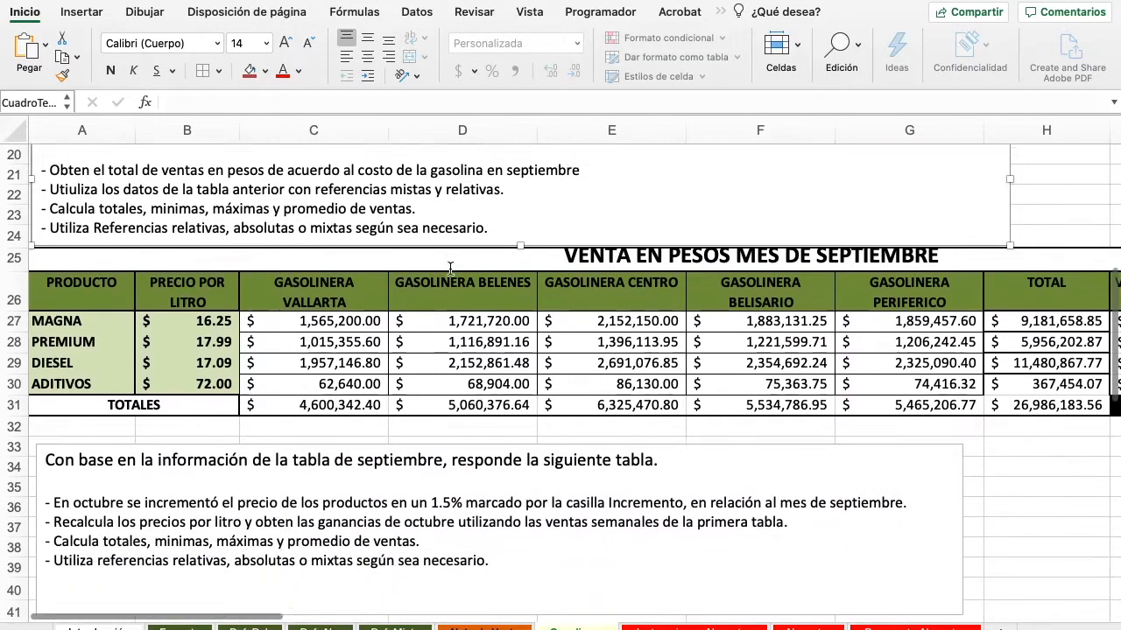
pyautogui.scroll(-1, 450, 269)
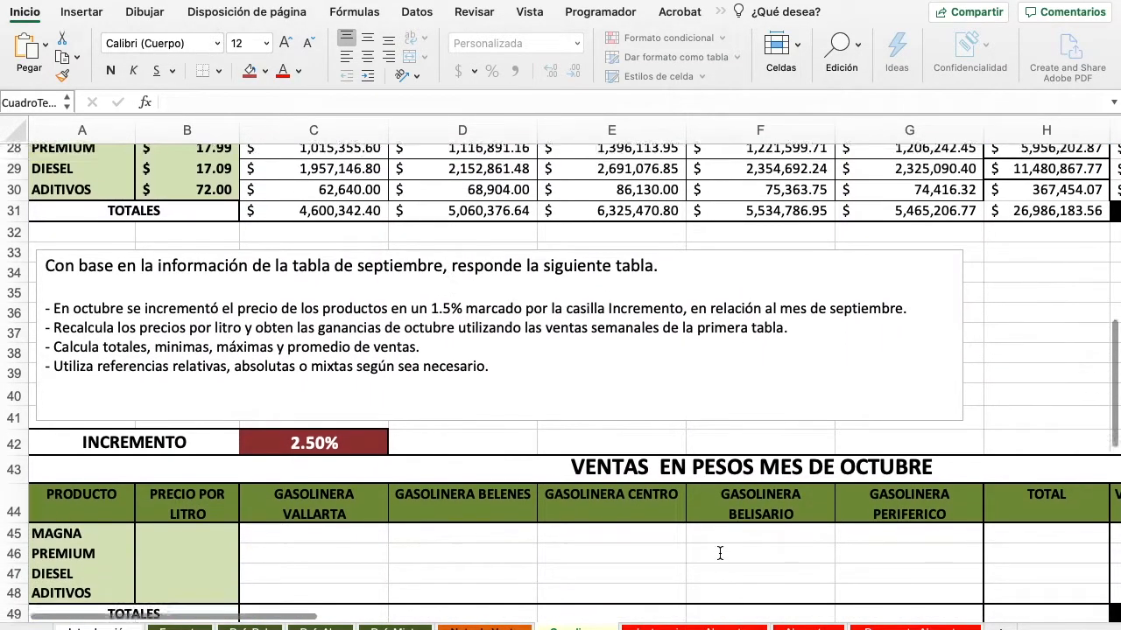
pyautogui.scroll(-1, 719, 554)
pyautogui.scroll(-1, 720, 554)
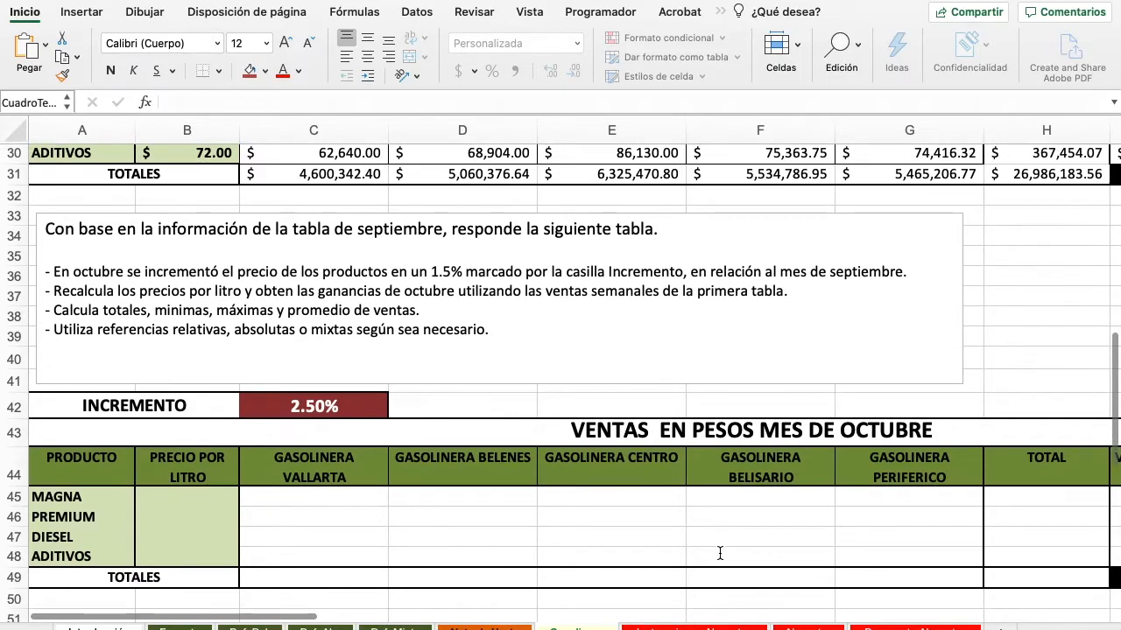
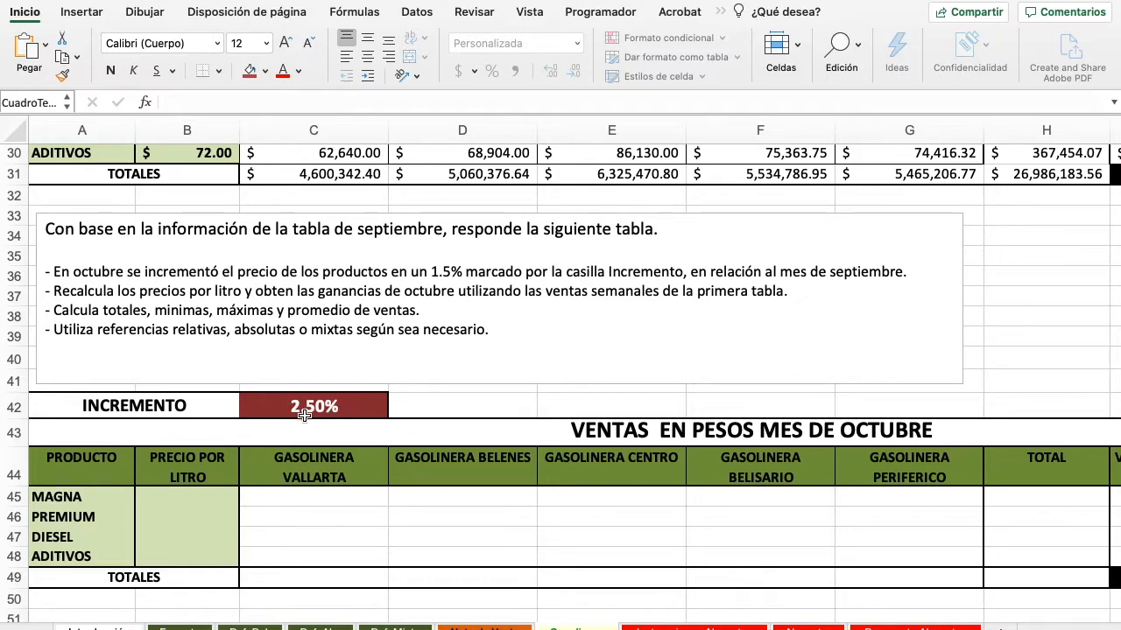
# Begin MAGNA's October price per litre formula in B45 with =$B27*, referencing the September price with a fixed column
pyautogui.click(186, 495)
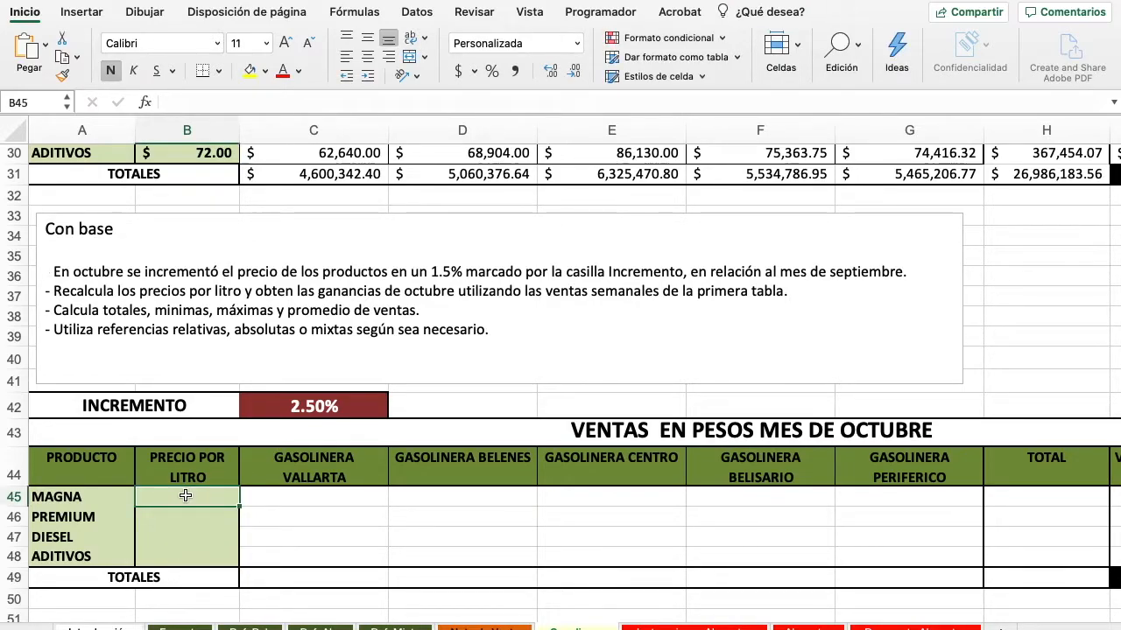
pyautogui.scroll(2, 185, 496)
pyautogui.scroll(2, 186, 496)
pyautogui.scroll(-3, 187, 503)
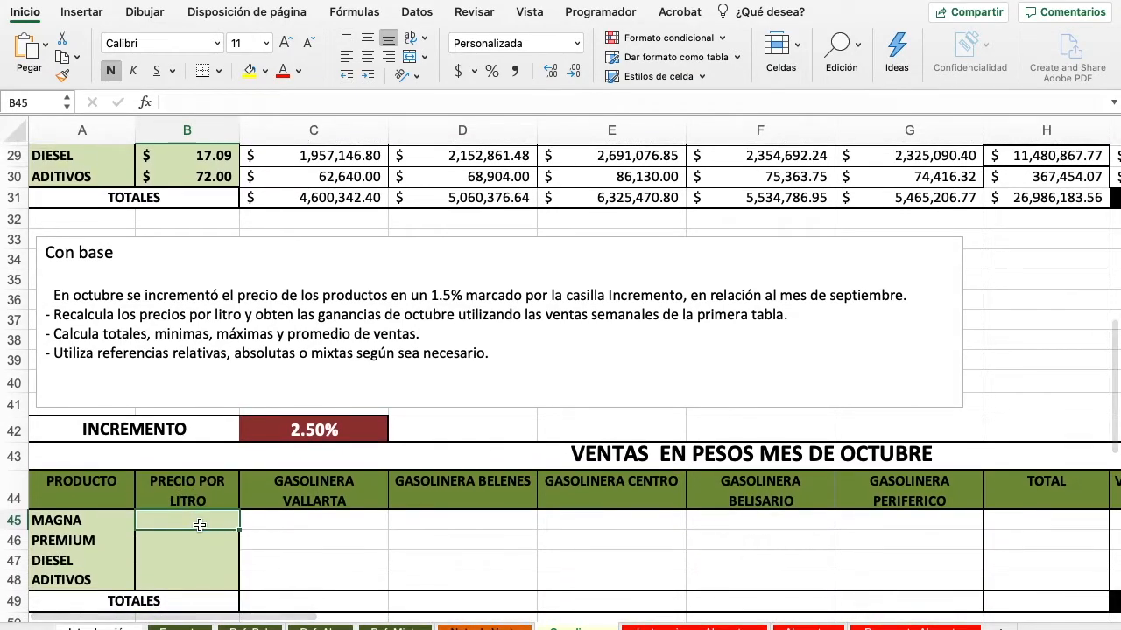
pyautogui.scroll(2, 189, 509)
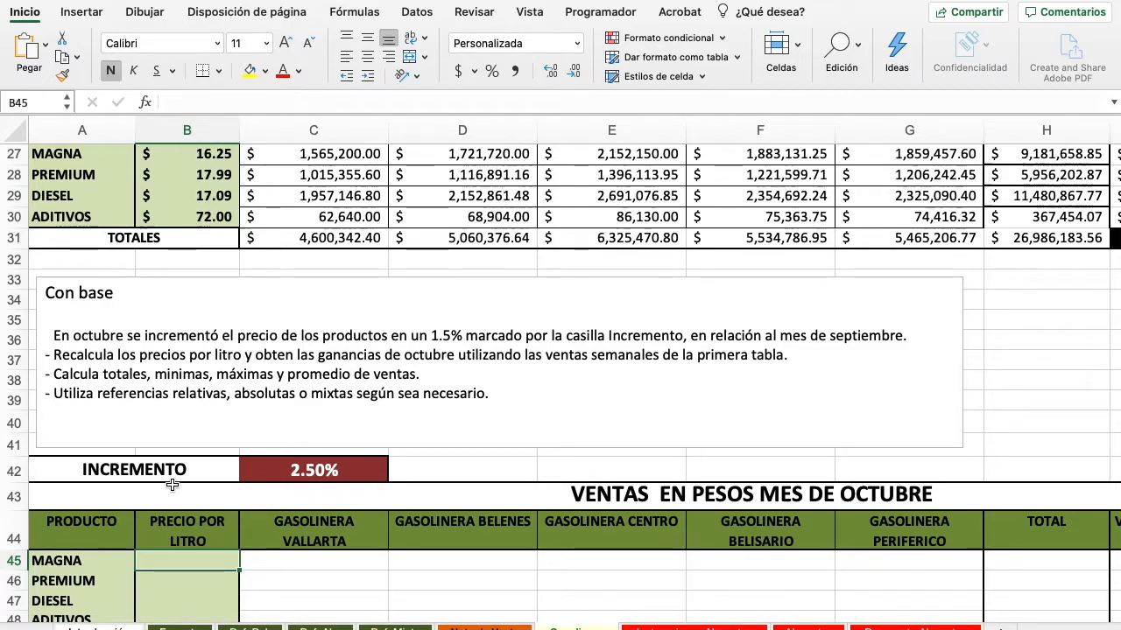
pyautogui.scroll(-1, 203, 576)
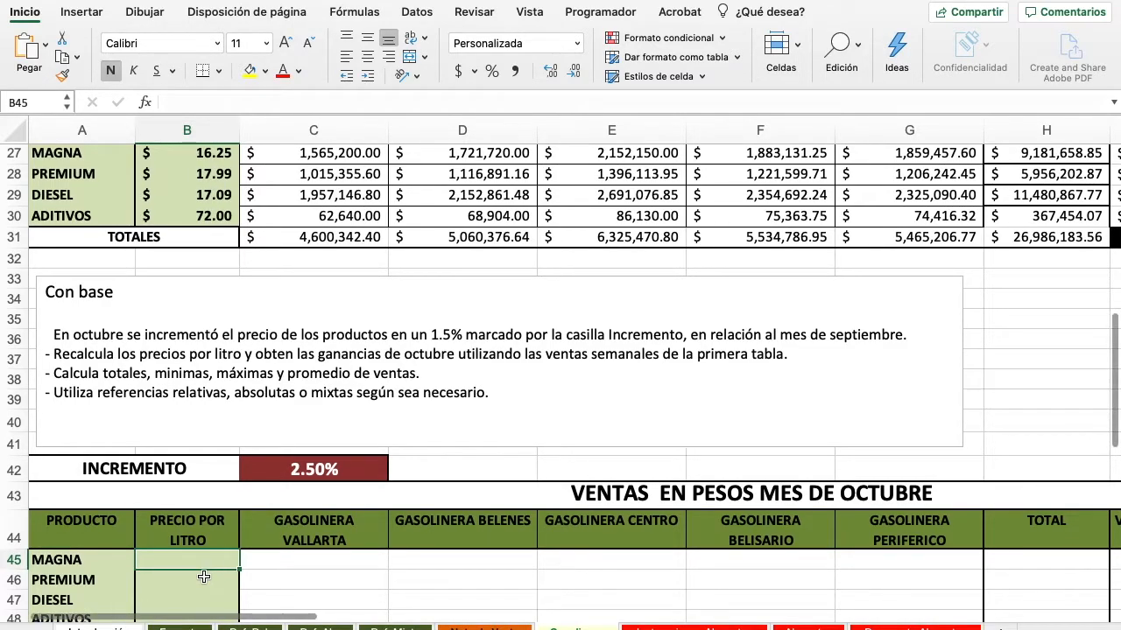
pyautogui.write('=')
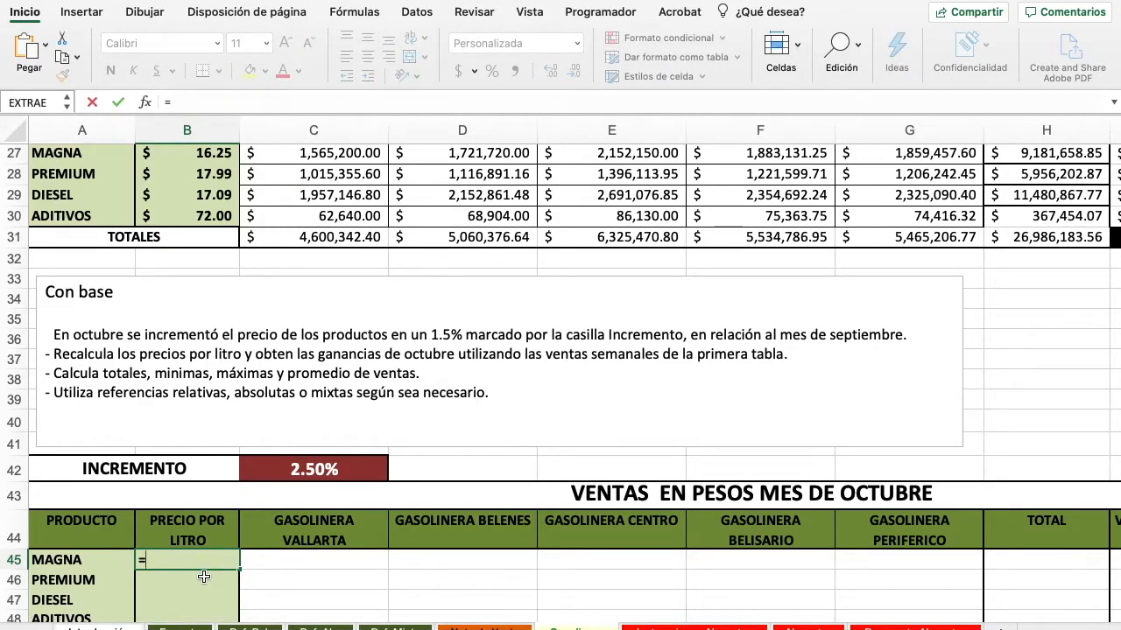
pyautogui.write('$B27')
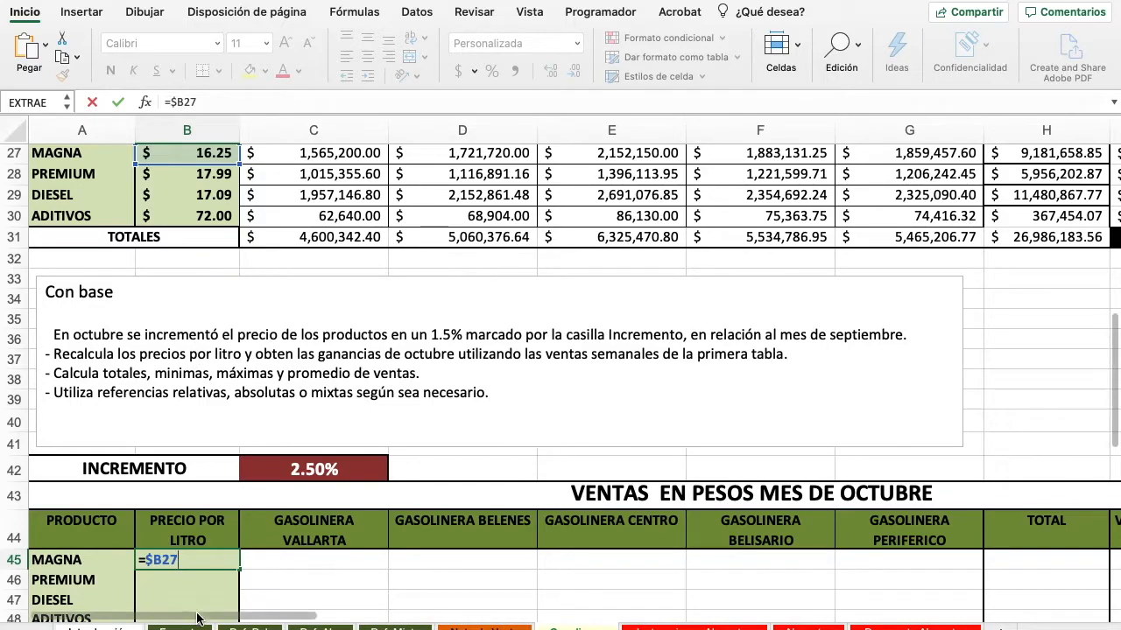
pyautogui.write('*')
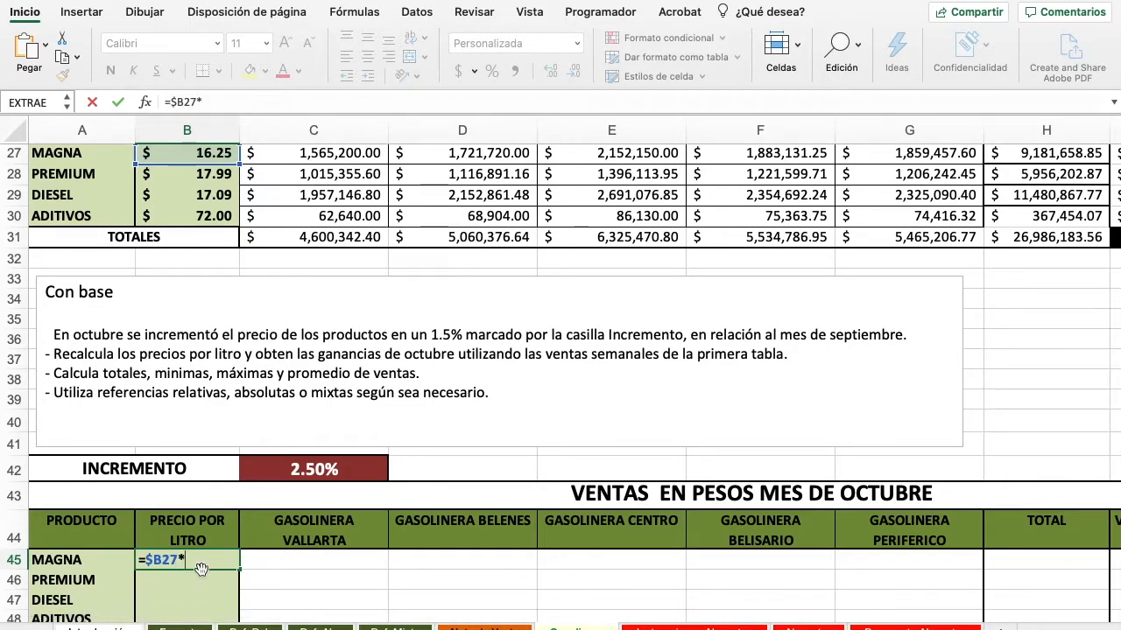
pyautogui.write('0.025')
pyautogui.press('BackSpace')
pyautogui.press('BackSpace')
pyautogui.press('BackSpace')
pyautogui.press('BackSpace')
pyautogui.press('BackSpace')
# Complete MAGNA's October price formula in B45 as =$B27*$C$42+$B27, with the Incremento cell as an absolute reference
pyautogui.write('$C$42')
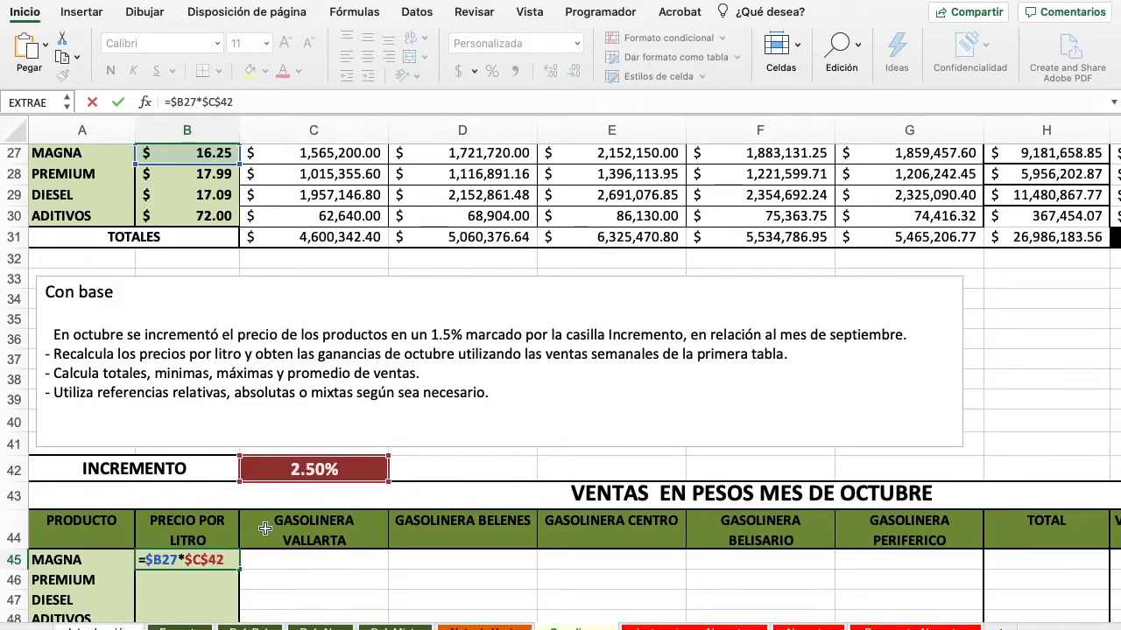
pyautogui.scroll(-3, 342, 543)
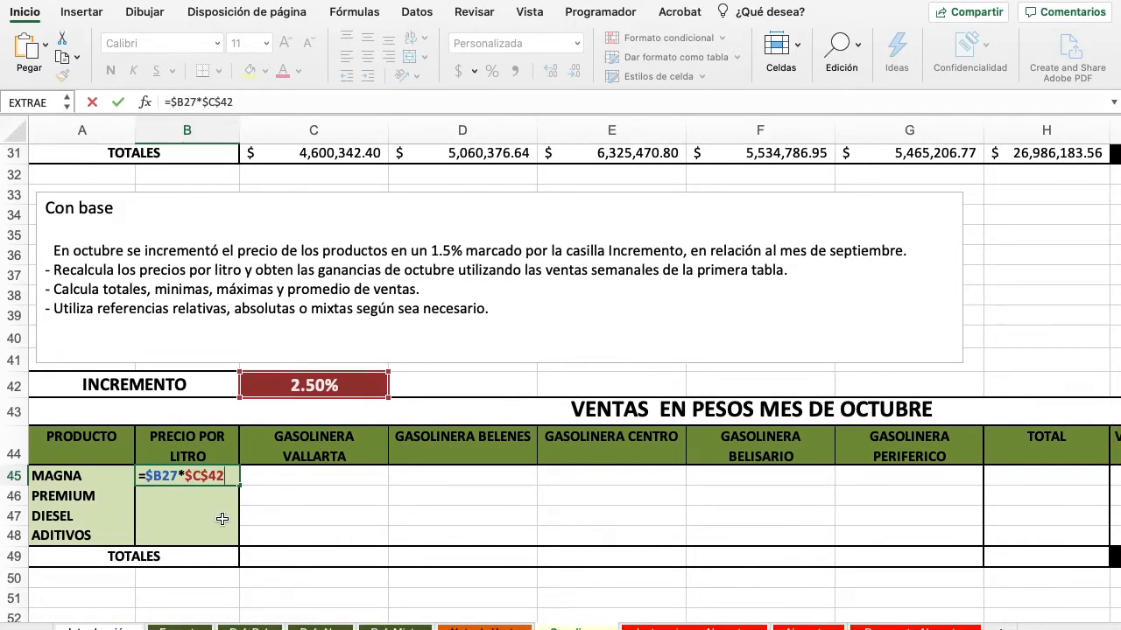
pyautogui.scroll(1, 222, 519)
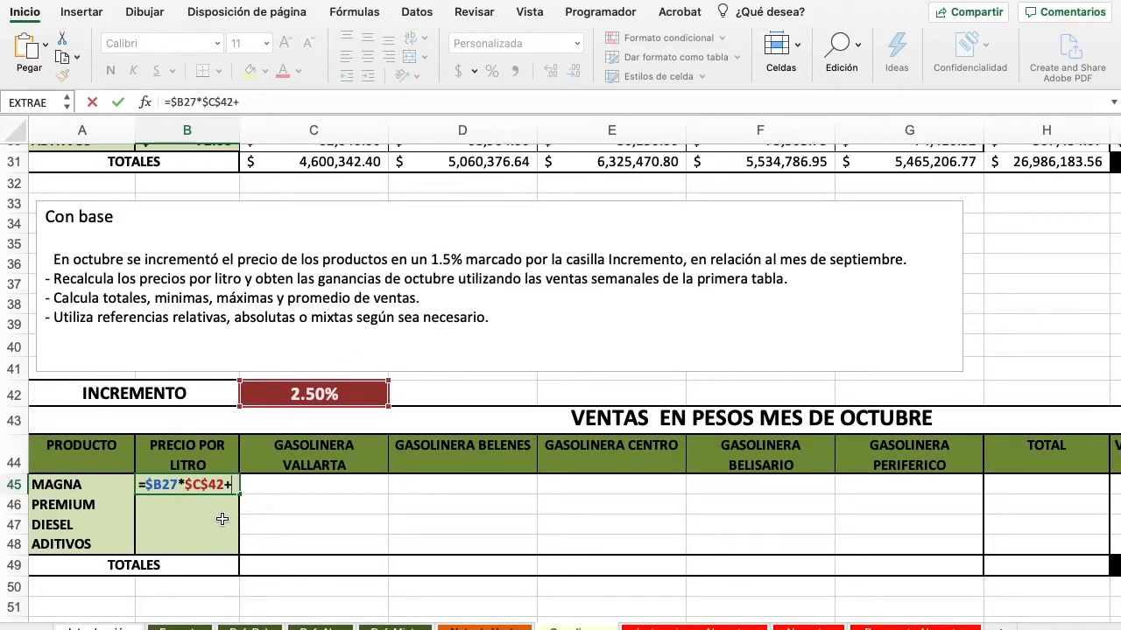
pyautogui.write('$')
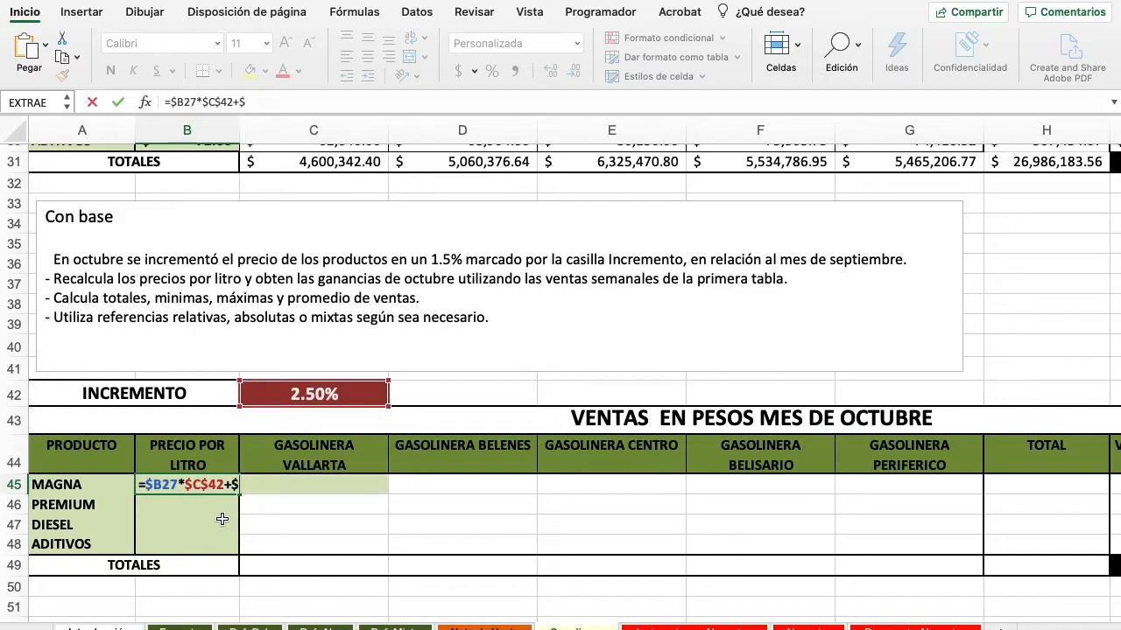
pyautogui.write('B27')
pyautogui.press('Return')
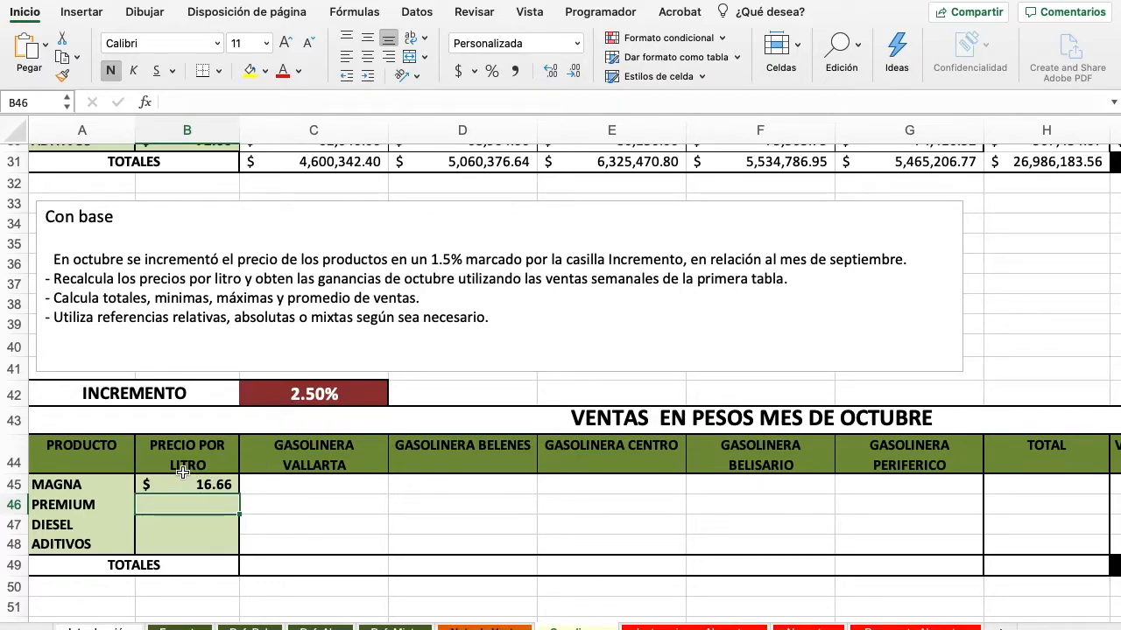
# Fill MAGNA's October price per litre formula from B45 down to ADITIVOS in B48
pyautogui.scroll(5, 182, 473)
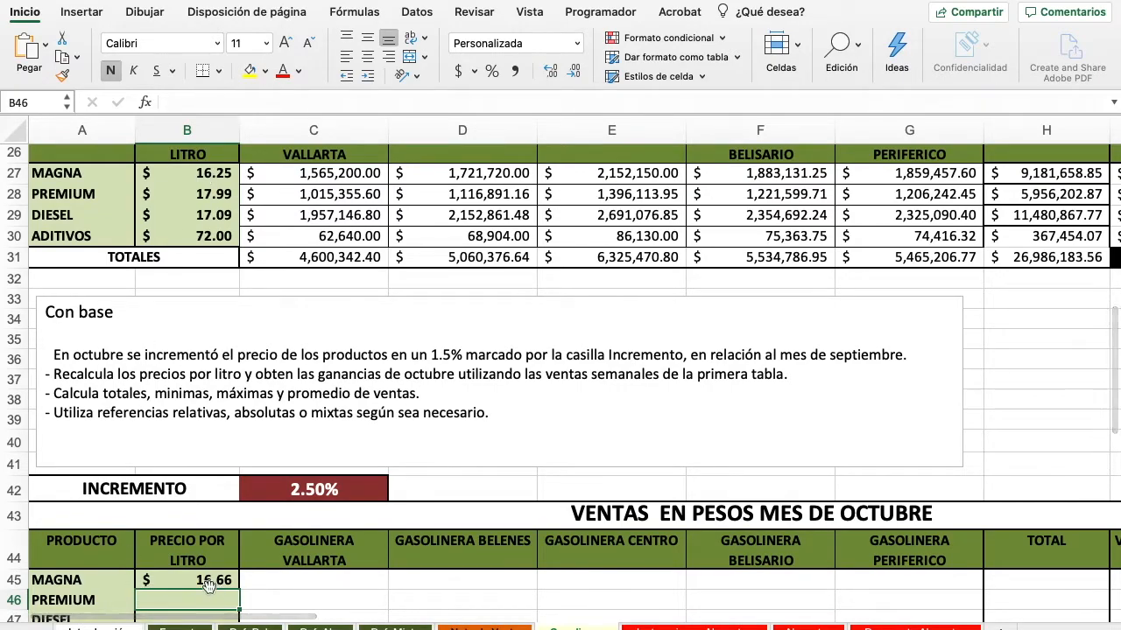
pyautogui.scroll(-5, 204, 585)
pyautogui.scroll(-1, 204, 585)
pyautogui.hscroll(-1, 204, 584)
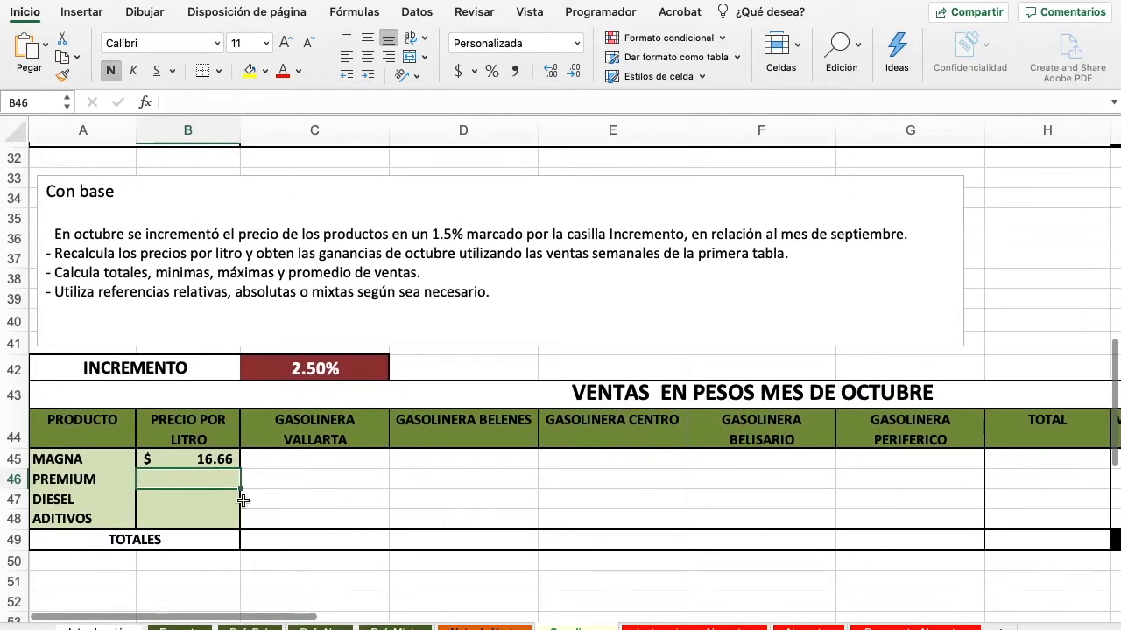
pyautogui.click(229, 459)
pyautogui.moveTo(235, 459); pyautogui.dragTo(229, 525)
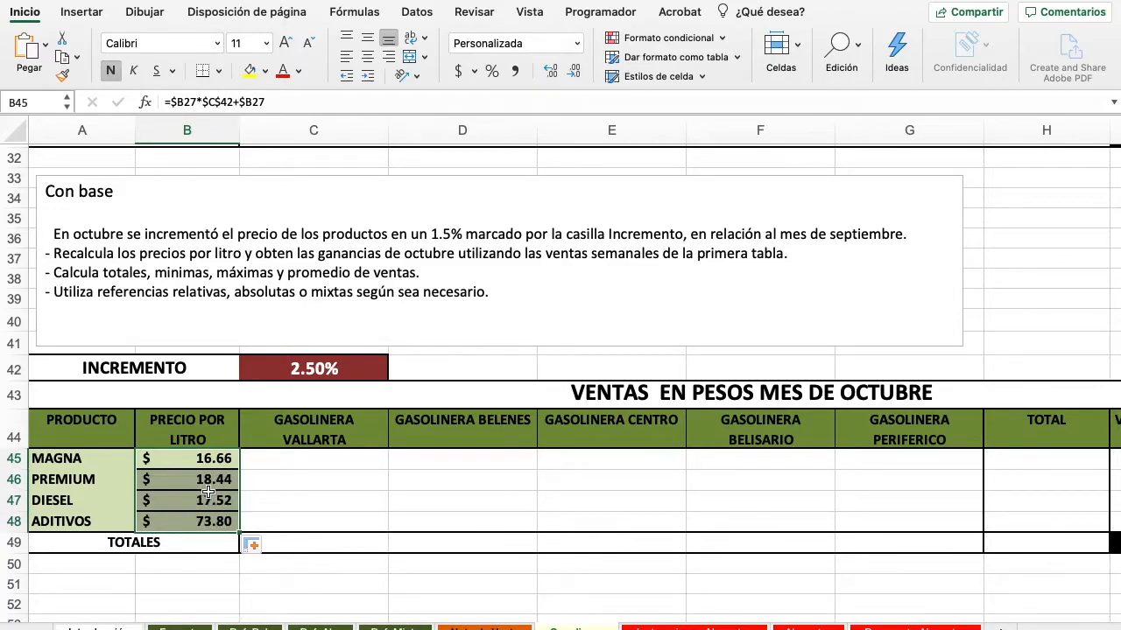
# Select C45 and compare the weekly litres table and the September table with the empty October sales table
pyautogui.click(303, 464)
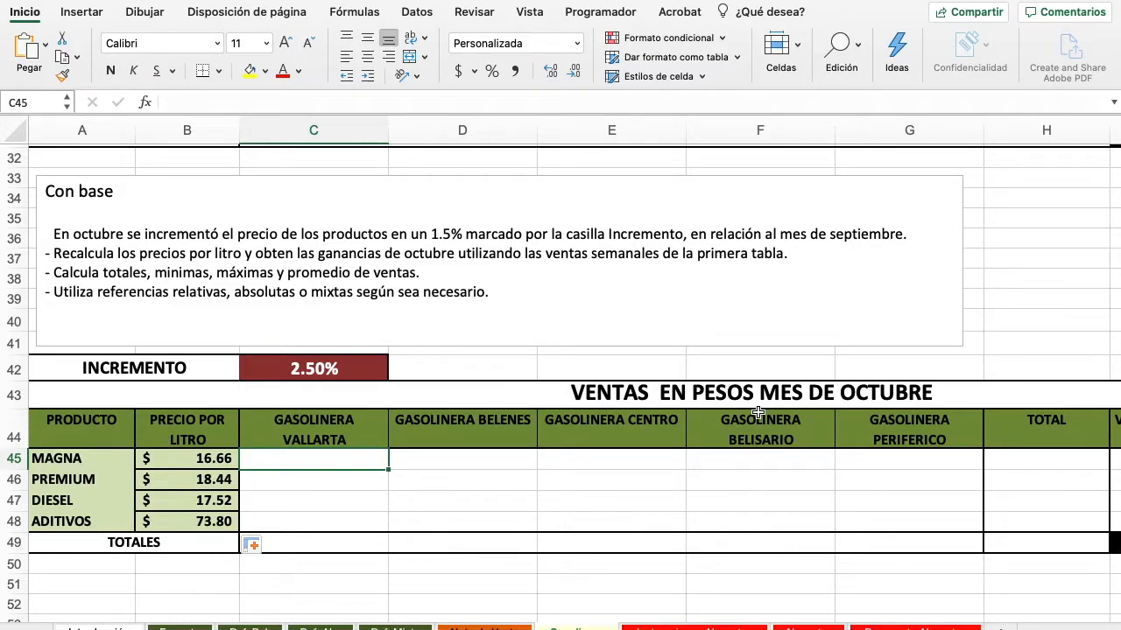
pyautogui.scroll(15, 758, 412)
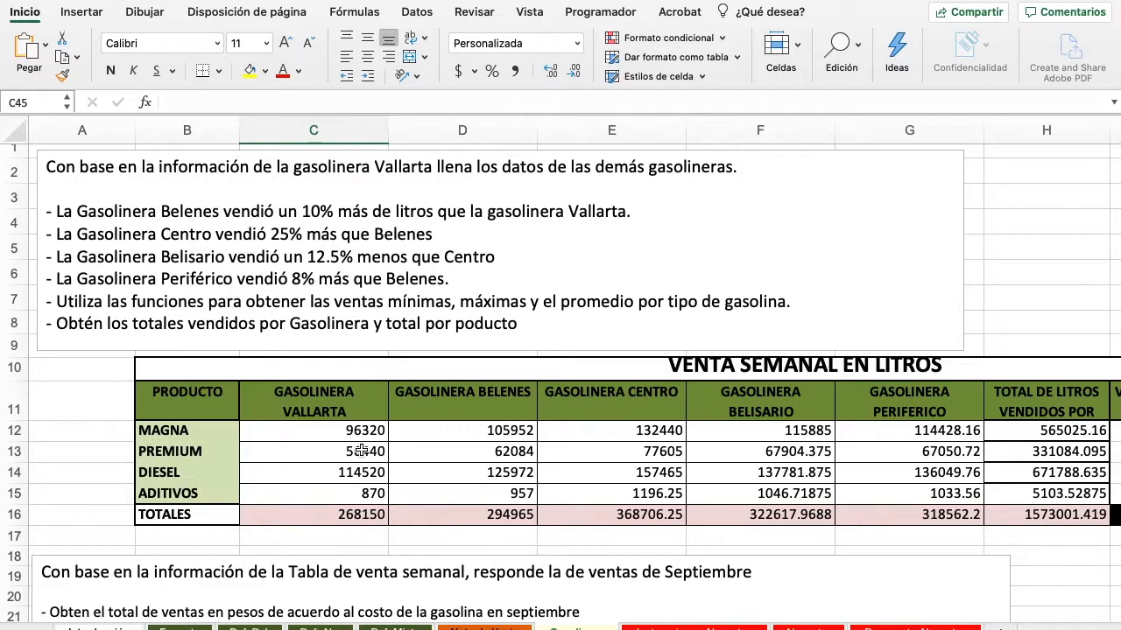
pyautogui.scroll(-2, 362, 451)
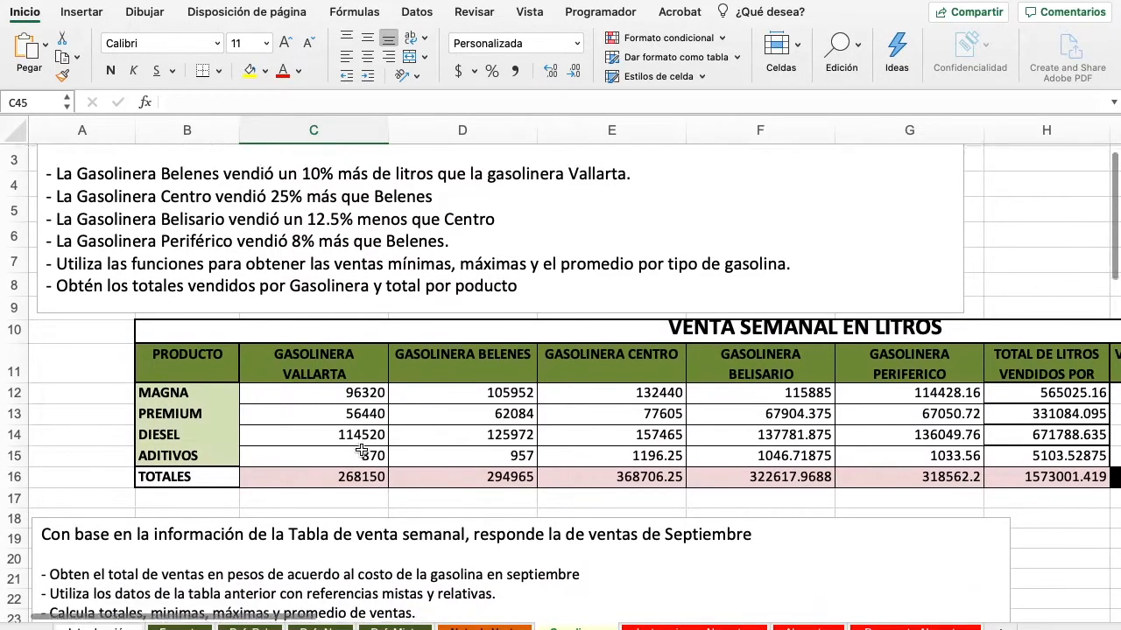
pyautogui.scroll(-6, 361, 401)
pyautogui.scroll(-6, 362, 401)
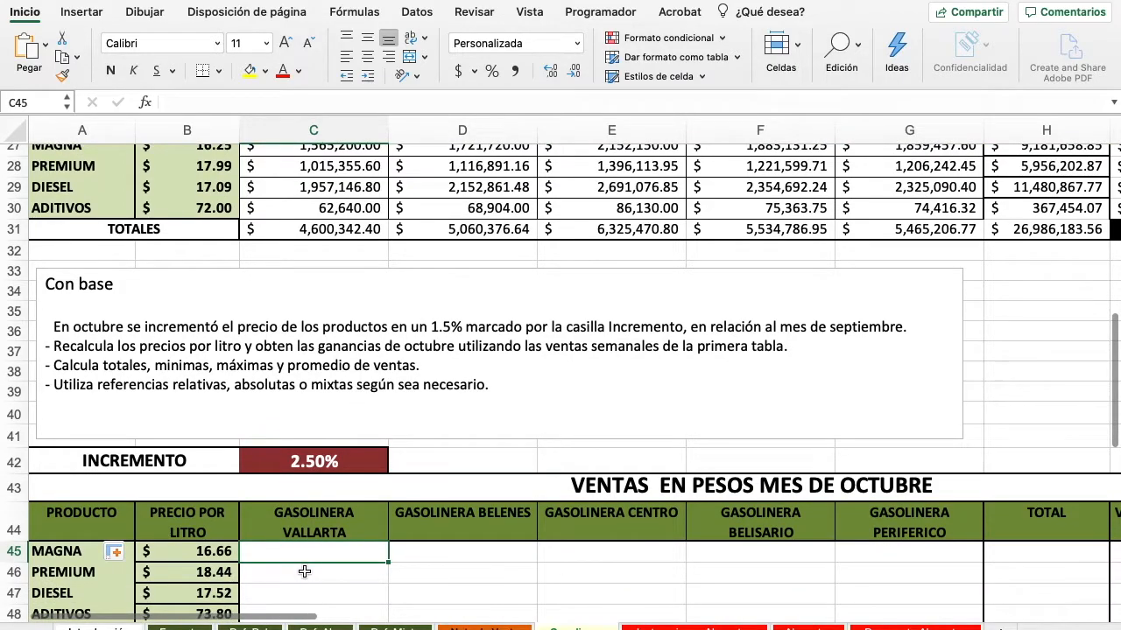
pyautogui.scroll(-2, 304, 572)
pyautogui.scroll(6, 304, 572)
pyautogui.scroll(3, 304, 572)
pyautogui.scroll(-8, 304, 572)
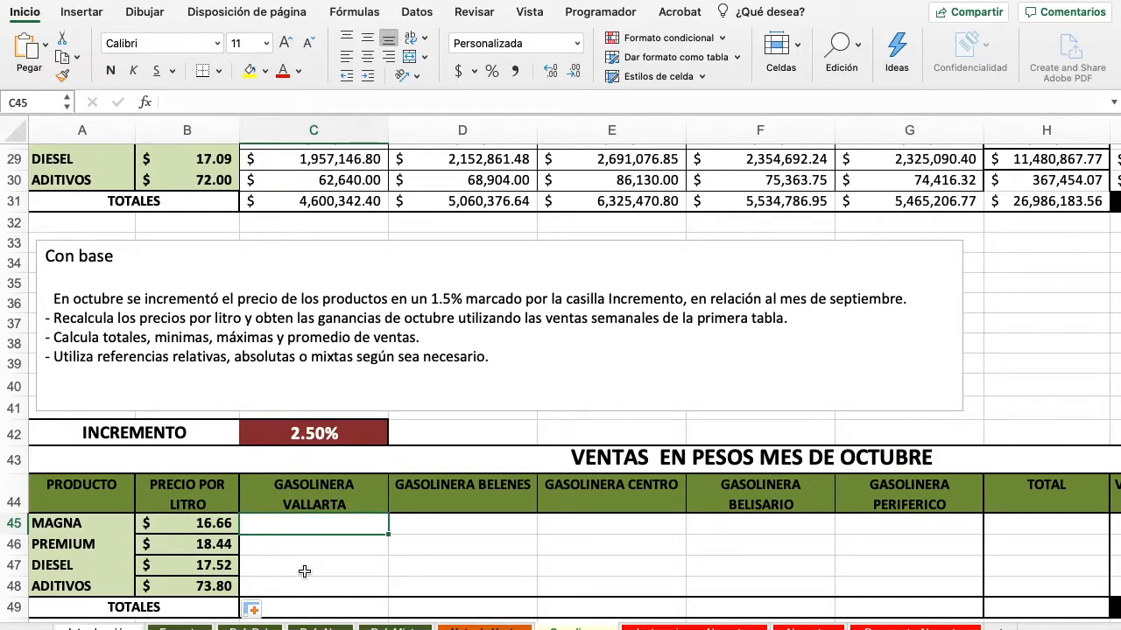
# Enter =$B45*C12 in C45 to multiply MAGNA's October price by Gasolinera Vallarta's weekly litres
pyautogui.write('=')
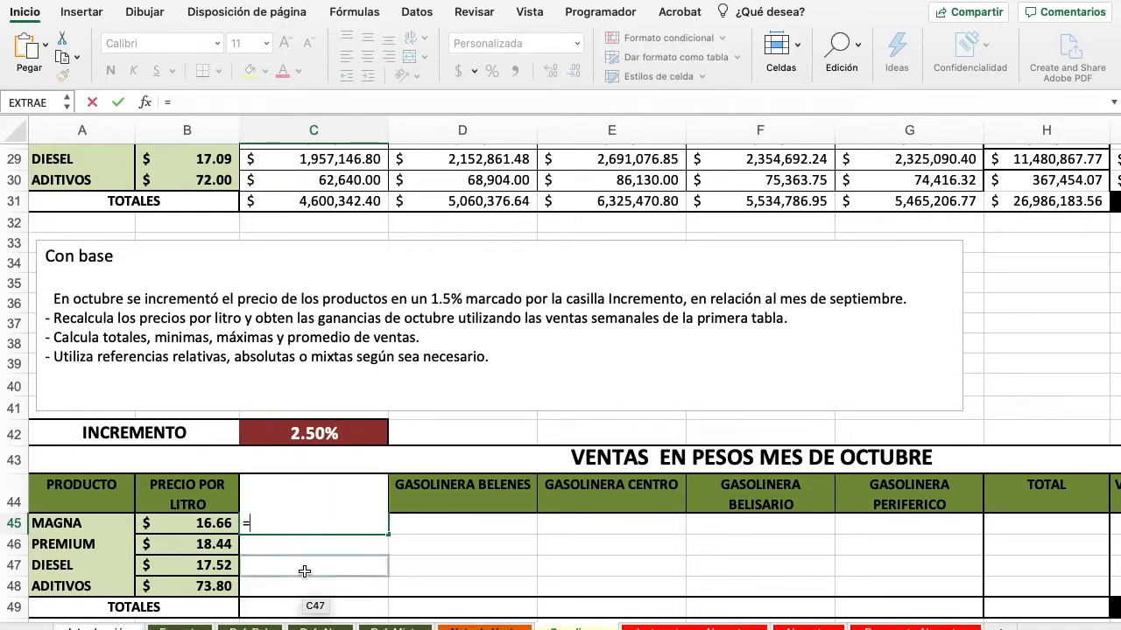
pyautogui.click(224, 525)
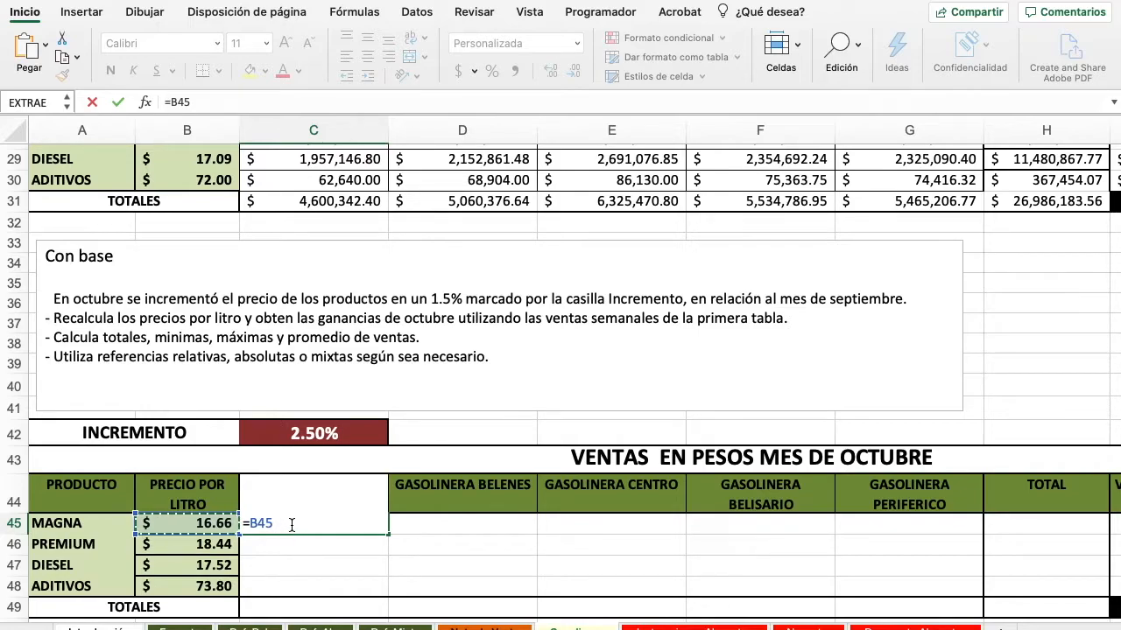
pyautogui.write('$B45*')
pyautogui.scroll(8, 335, 473)
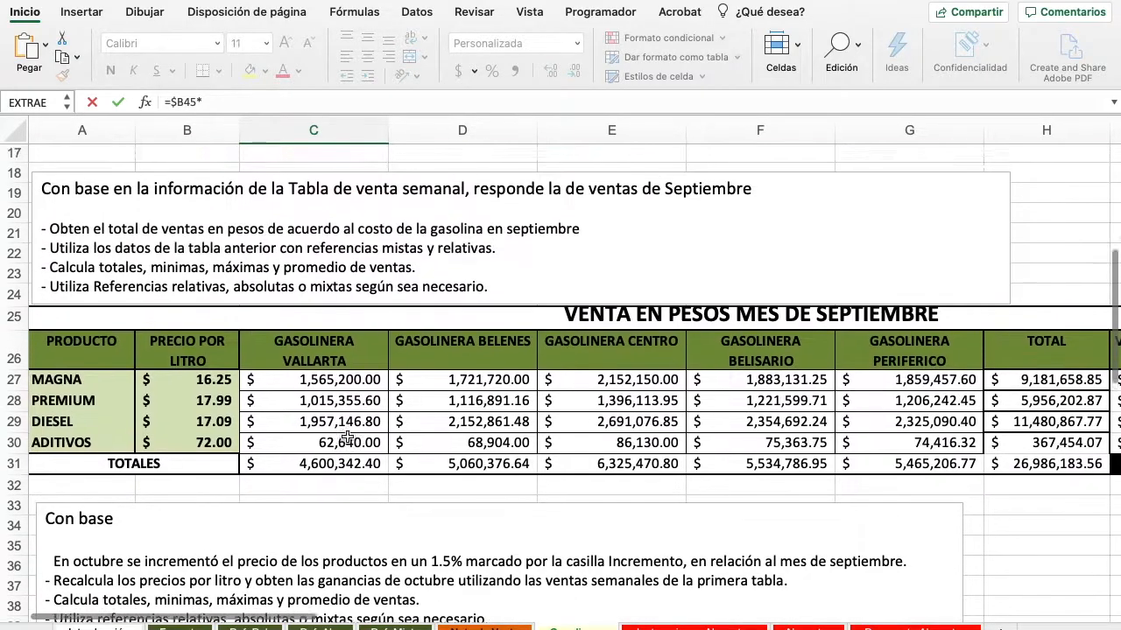
pyautogui.scroll(5, 347, 438)
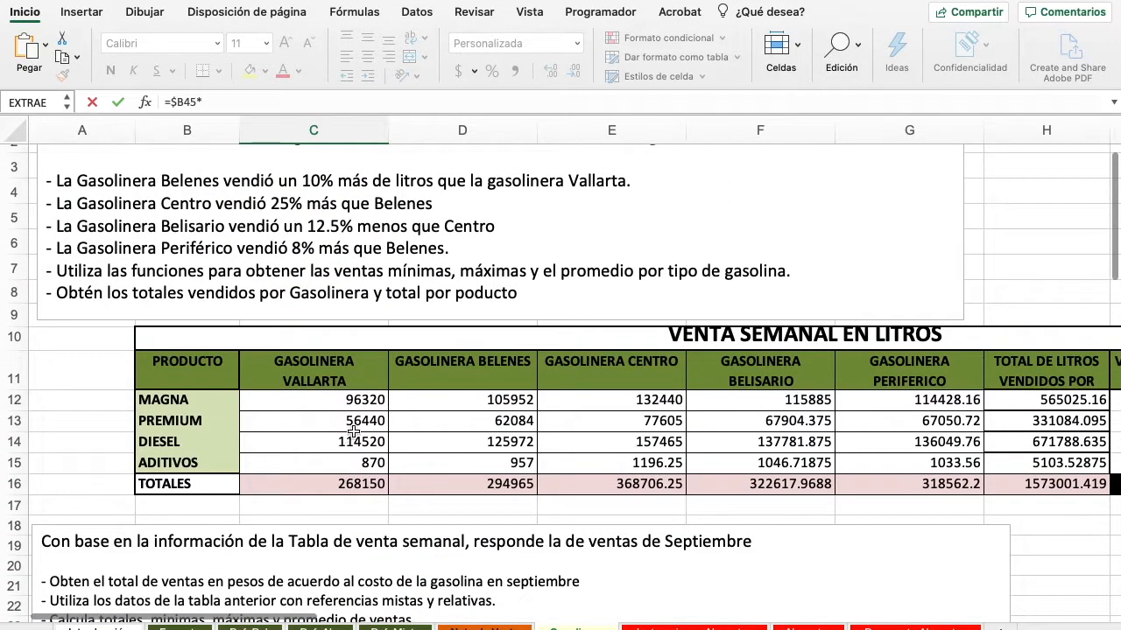
pyautogui.click(350, 400)
pyautogui.press('Return')
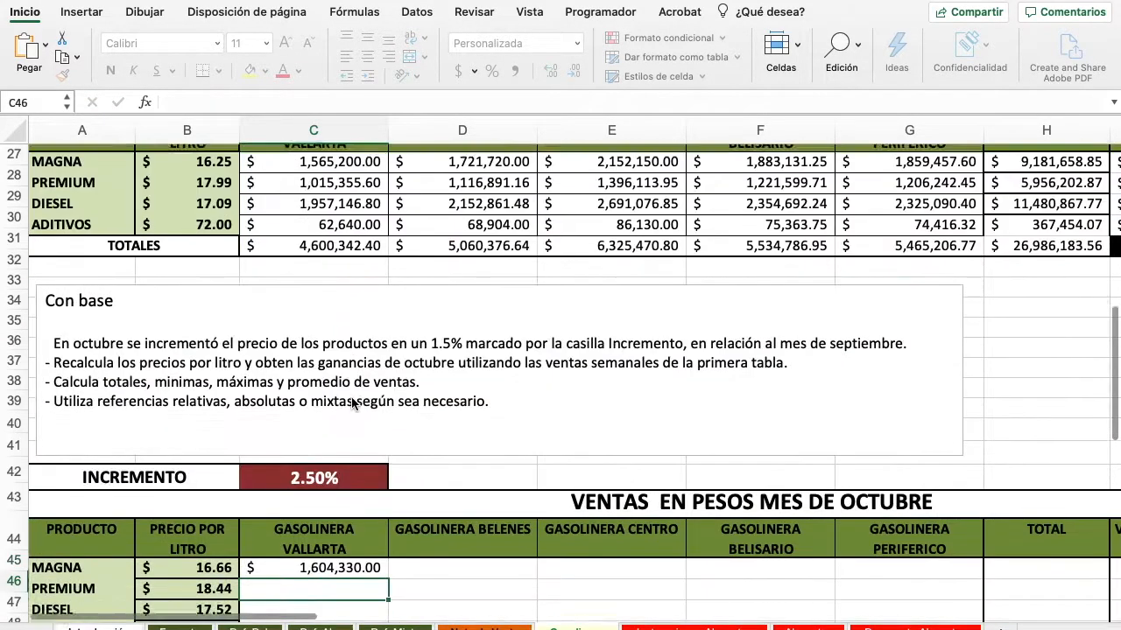
# Fill Gasolinera Vallarta's October sales formula from C45 down to C48
pyautogui.click(302, 561)
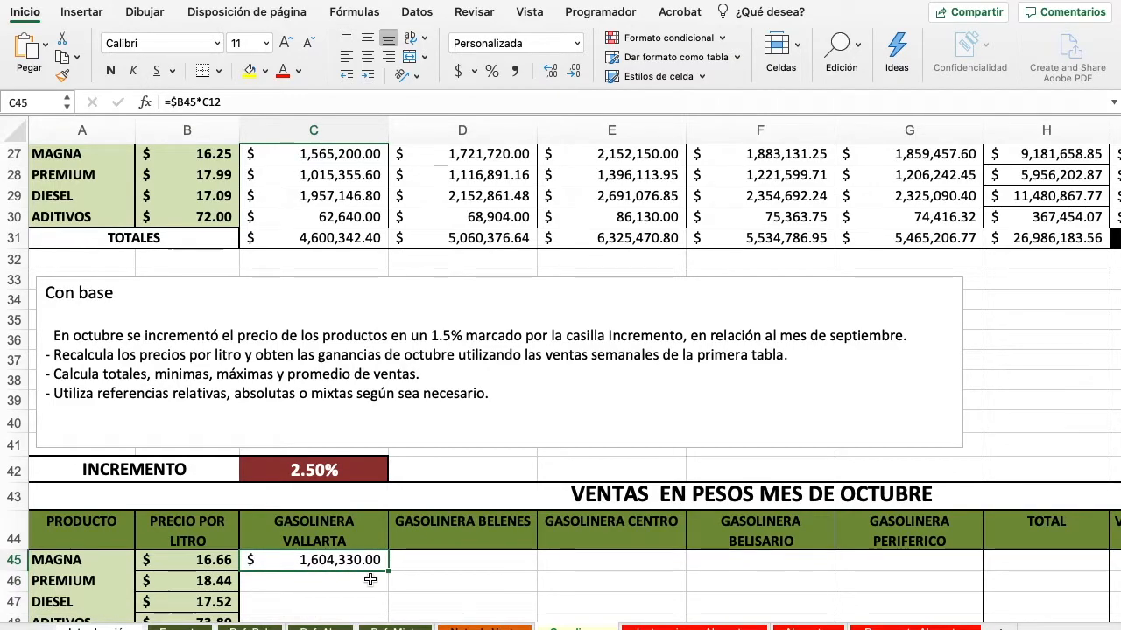
pyautogui.scroll(-3, 371, 580)
pyautogui.scroll(-2, 370, 579)
pyautogui.hscroll(-1, 370, 580)
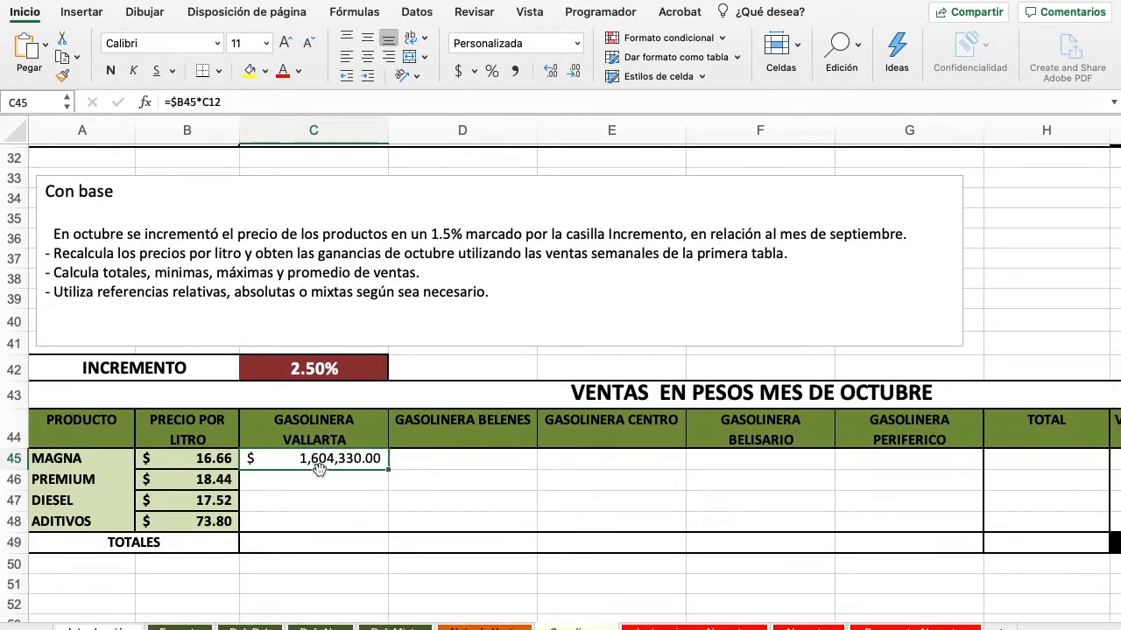
pyautogui.scroll(5, 355, 474)
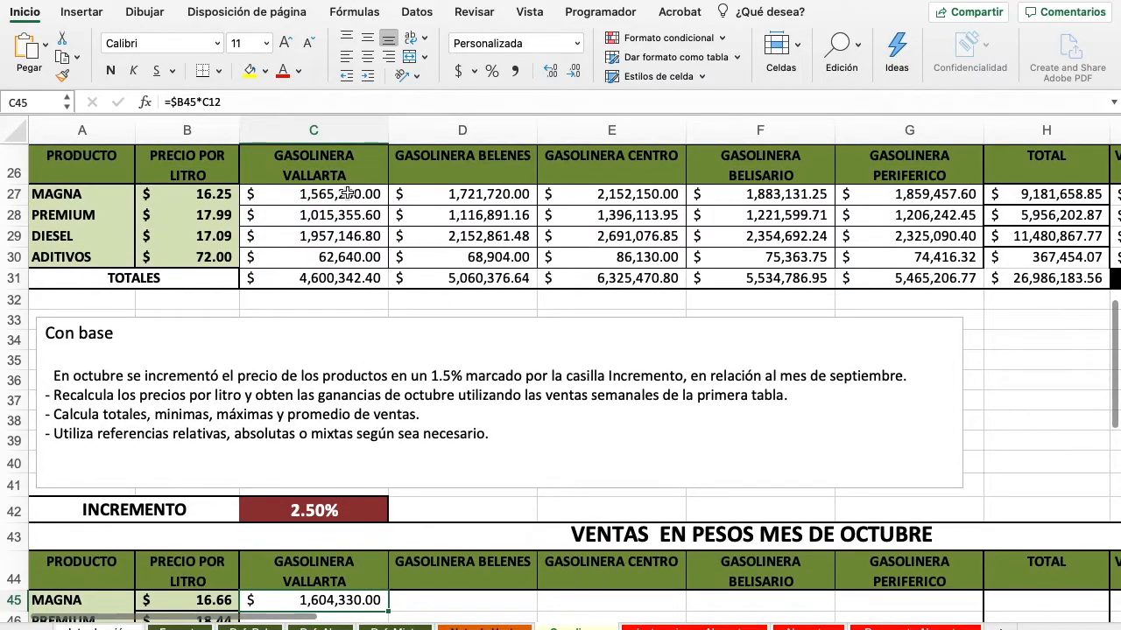
pyautogui.scroll(-3, 334, 188)
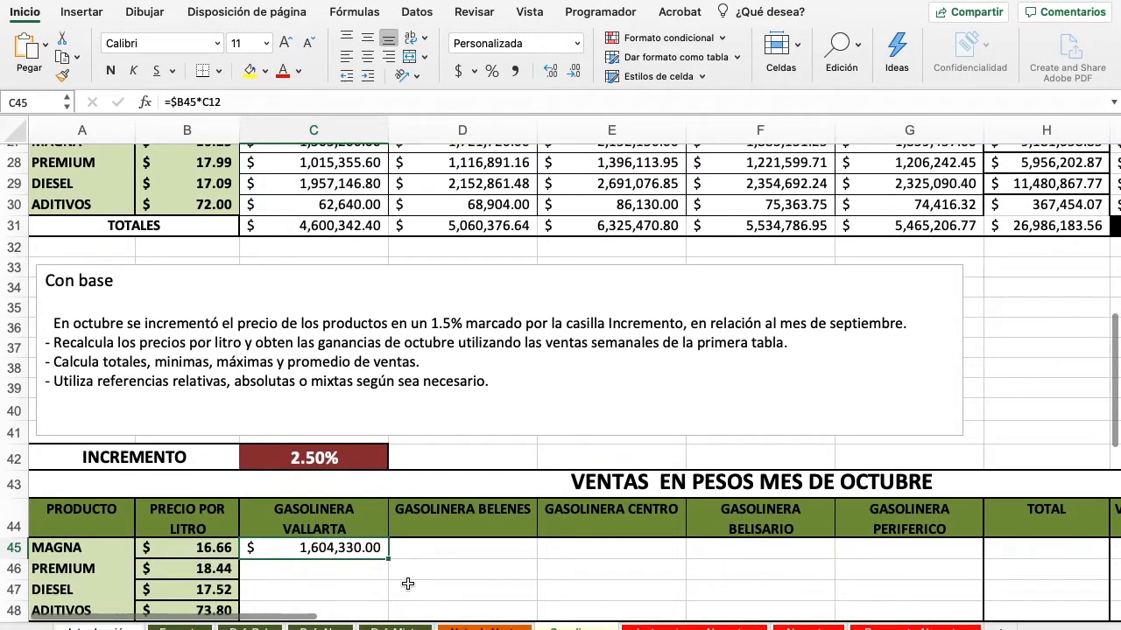
pyautogui.scroll(-5, 409, 585)
pyautogui.moveTo(388, 461); pyautogui.dragTo(376, 524)
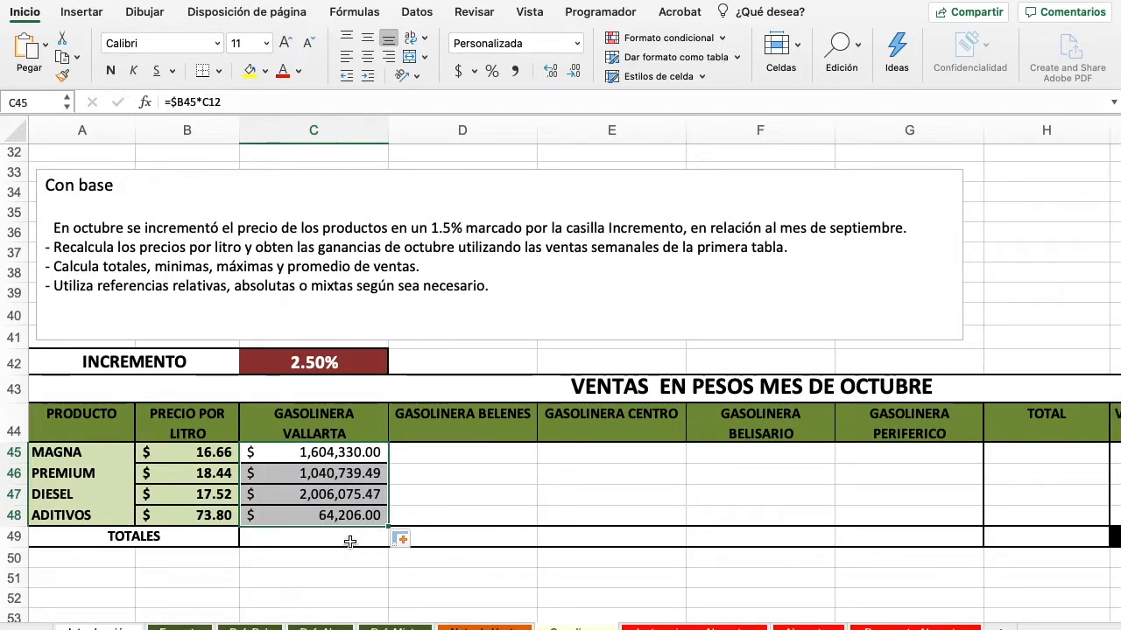
# Enter =SUMA(C45:C48) in C49 as Gasolinera Vallarta's October total and make it bold
pyautogui.click(351, 538)
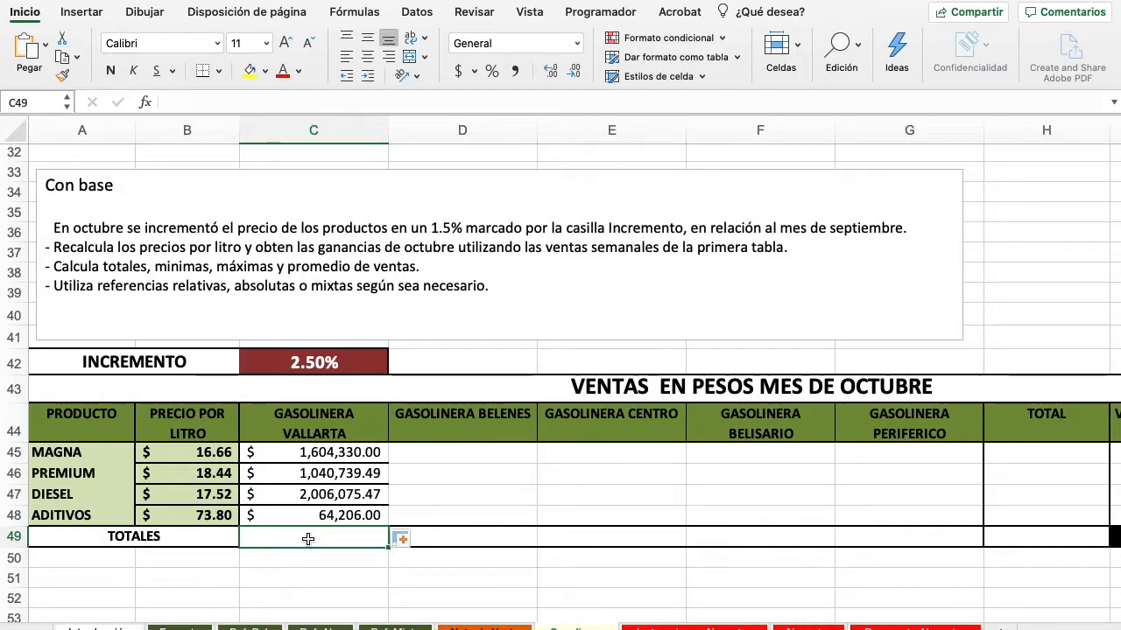
pyautogui.write('=')
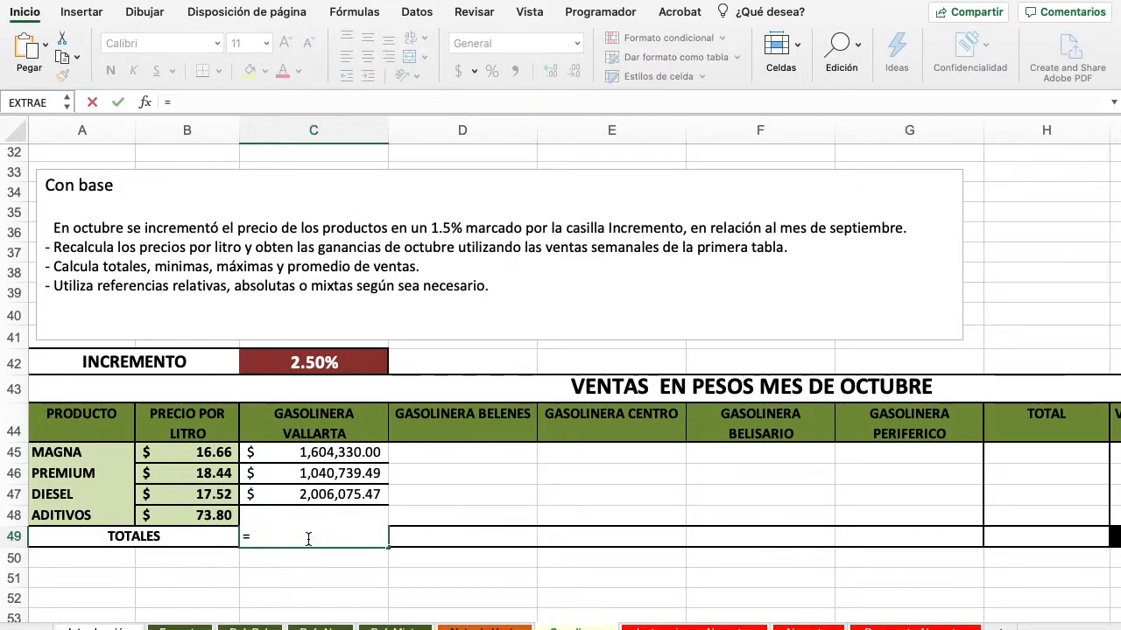
pyautogui.write('SUMA(')
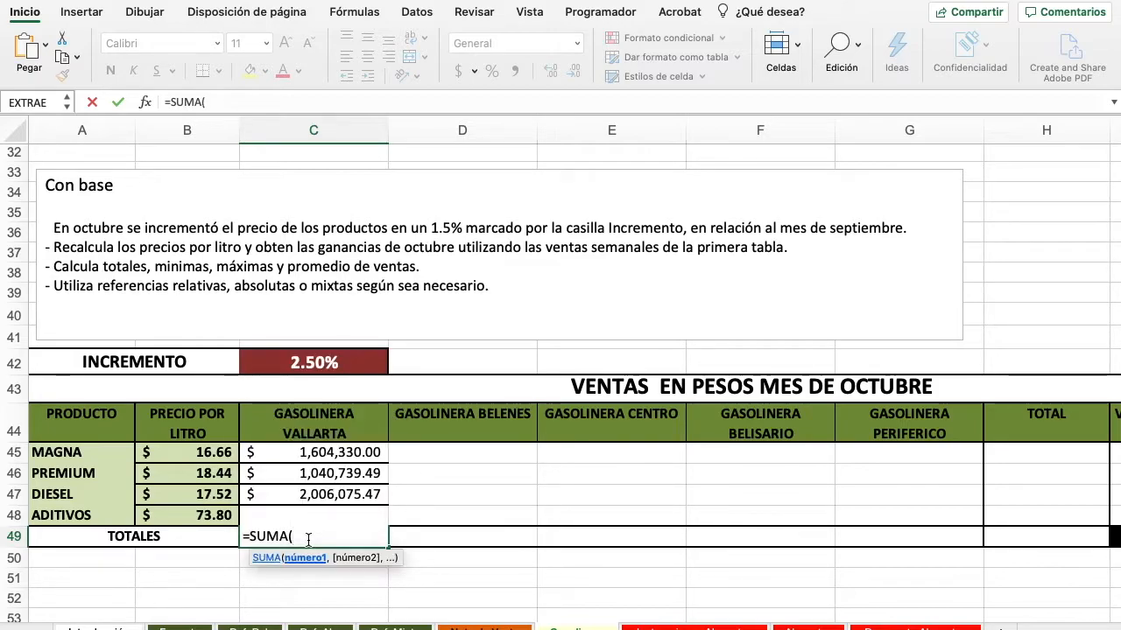
pyautogui.write('C')
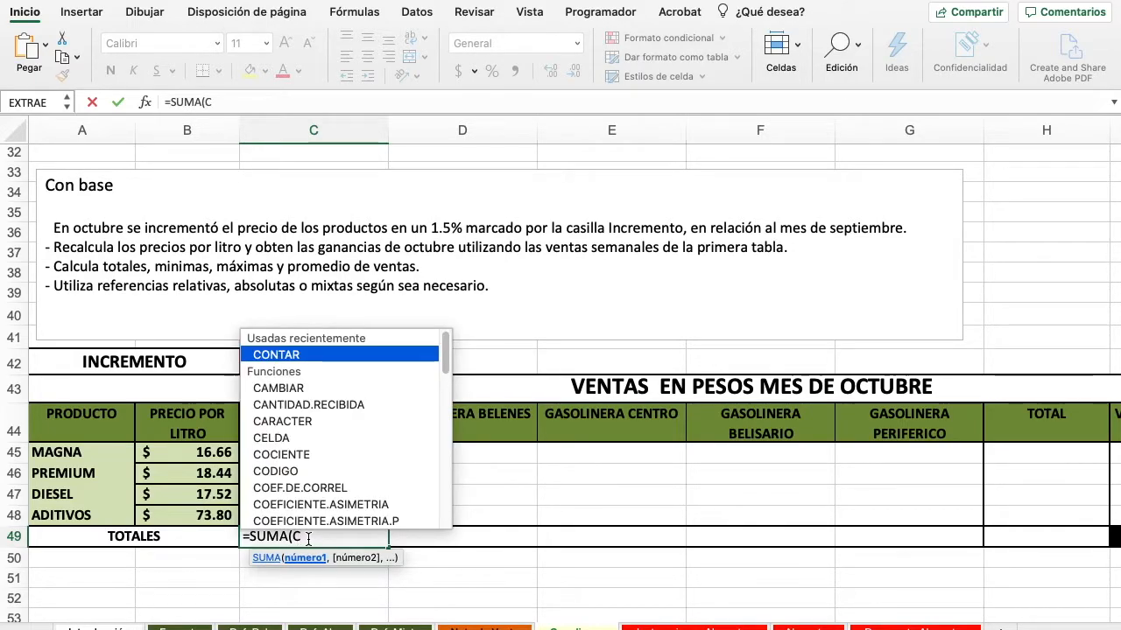
pyautogui.write('45')
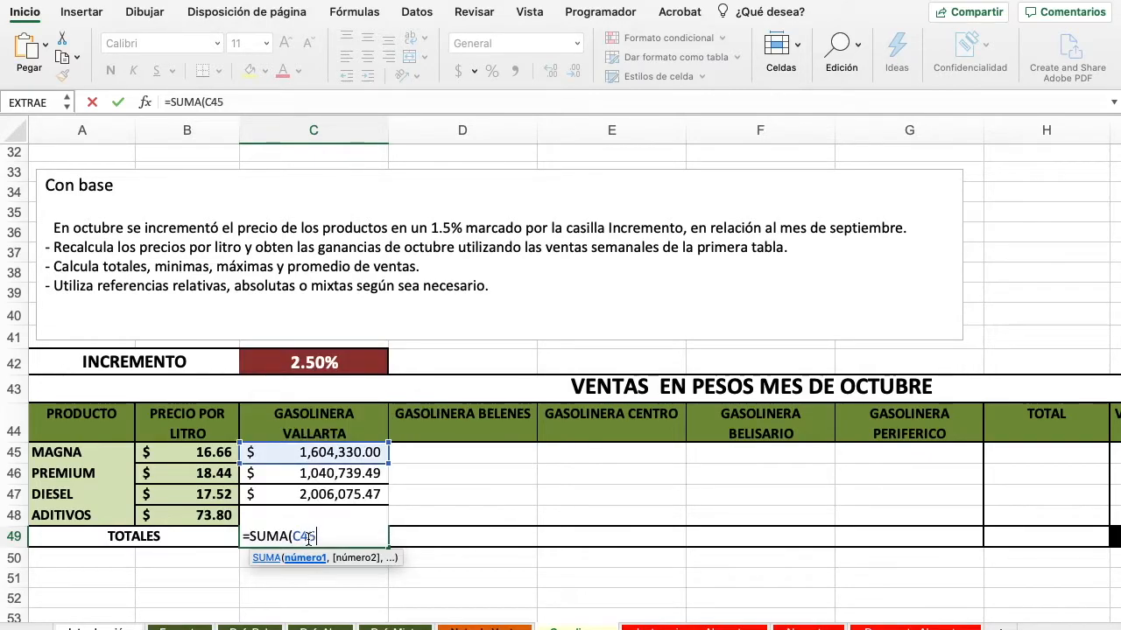
pyautogui.write(':C')
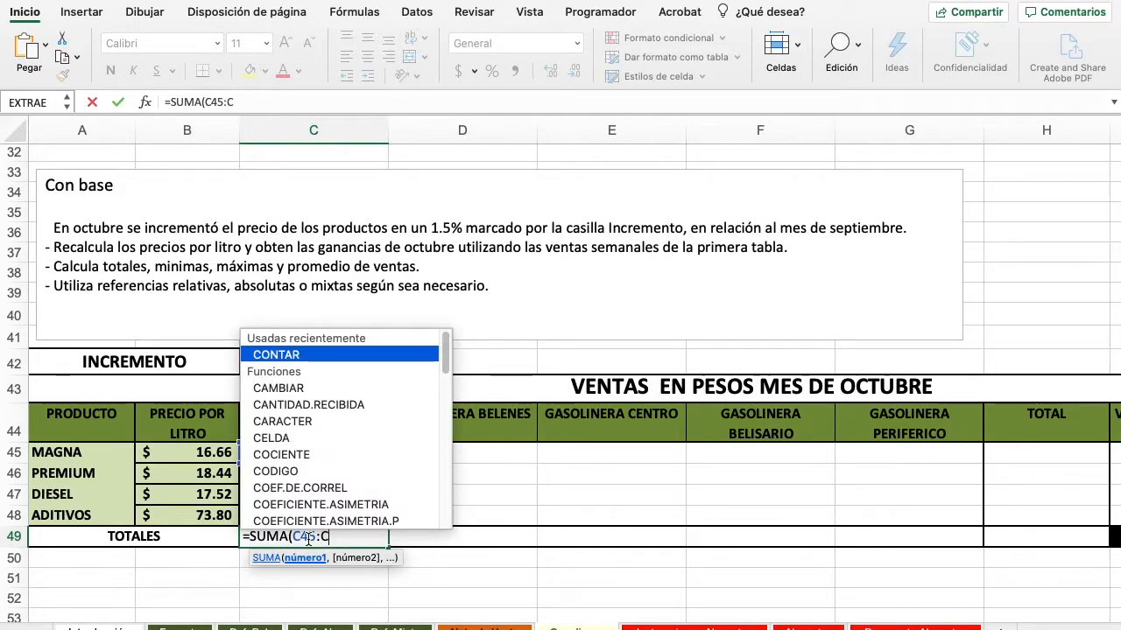
pyautogui.write('48)')
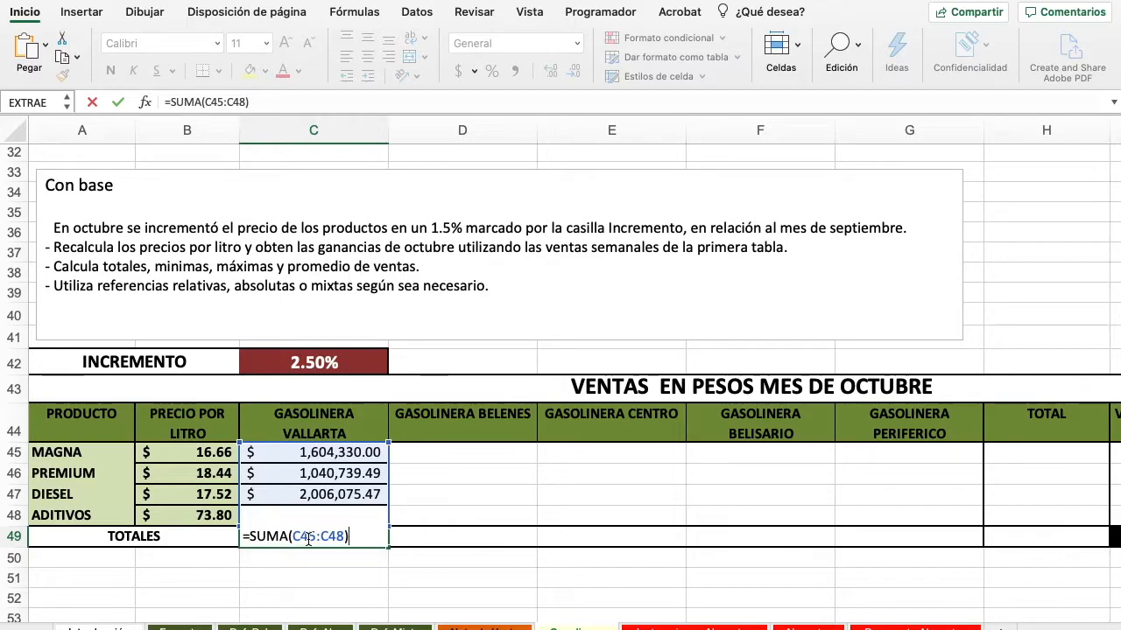
pyautogui.press('Return')
pyautogui.click(308, 541)
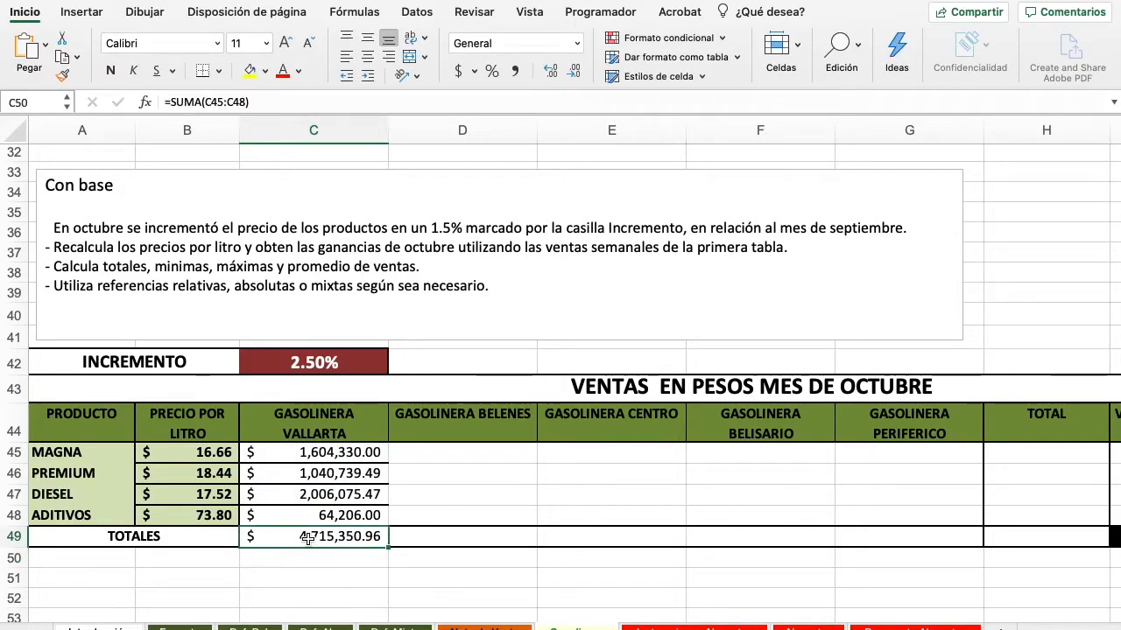
pyautogui.click(114, 74)
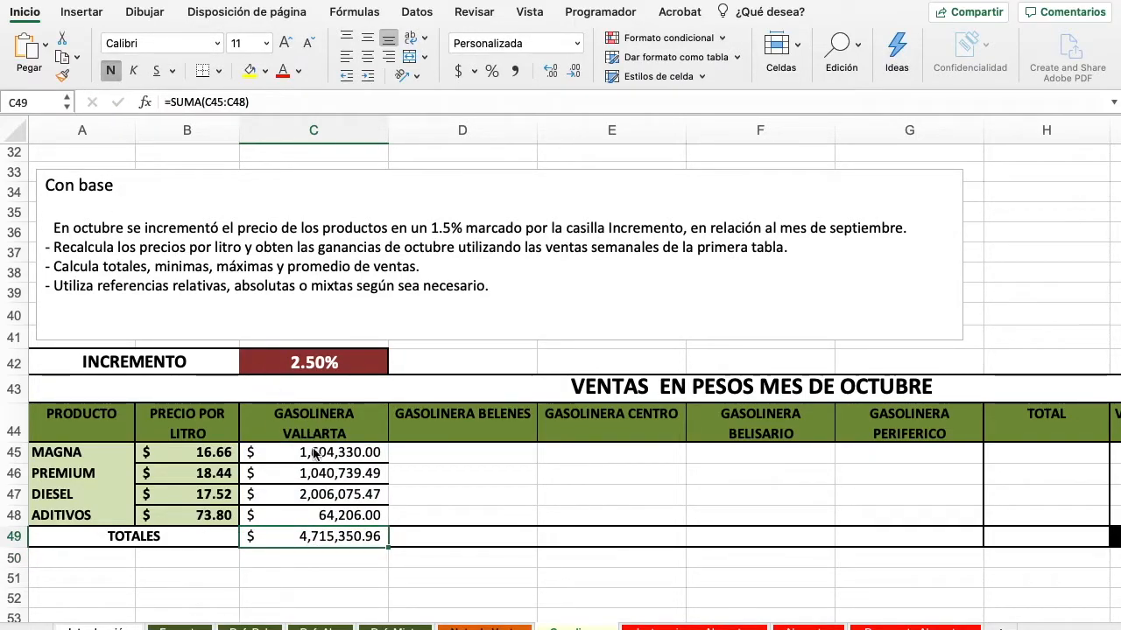
# Apply all borders to Gasolinera Vallarta's October sales and total in C45:C49, then reselect C45
pyautogui.click(308, 452)
pyautogui.moveTo(308, 452); pyautogui.dragTo(302, 536)
pyautogui.click(218, 71)
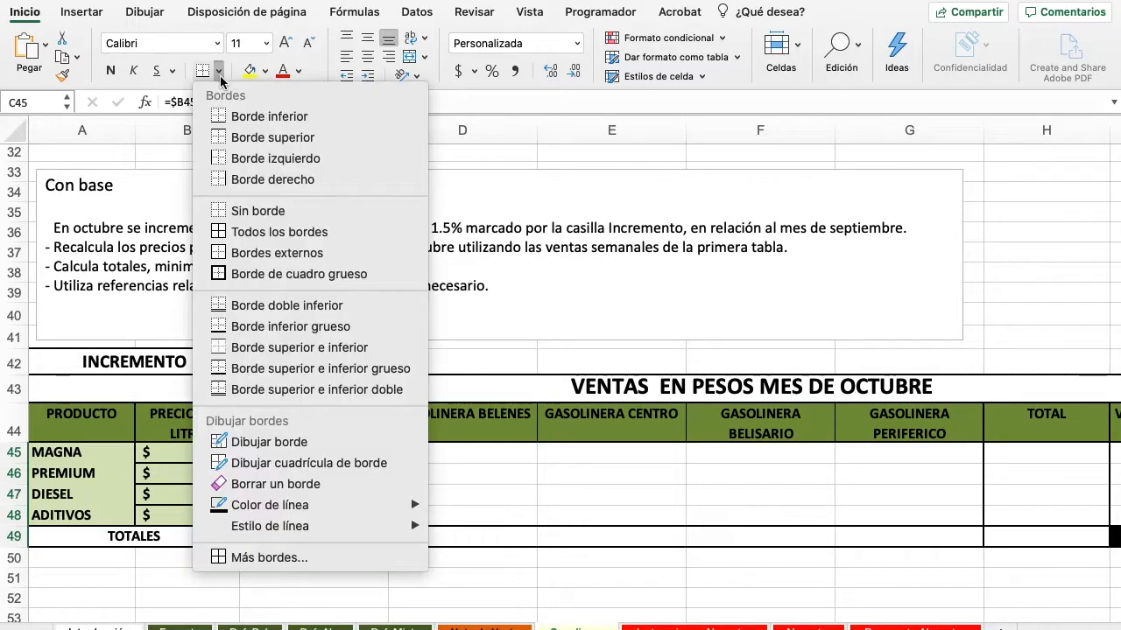
pyautogui.click(279, 232)
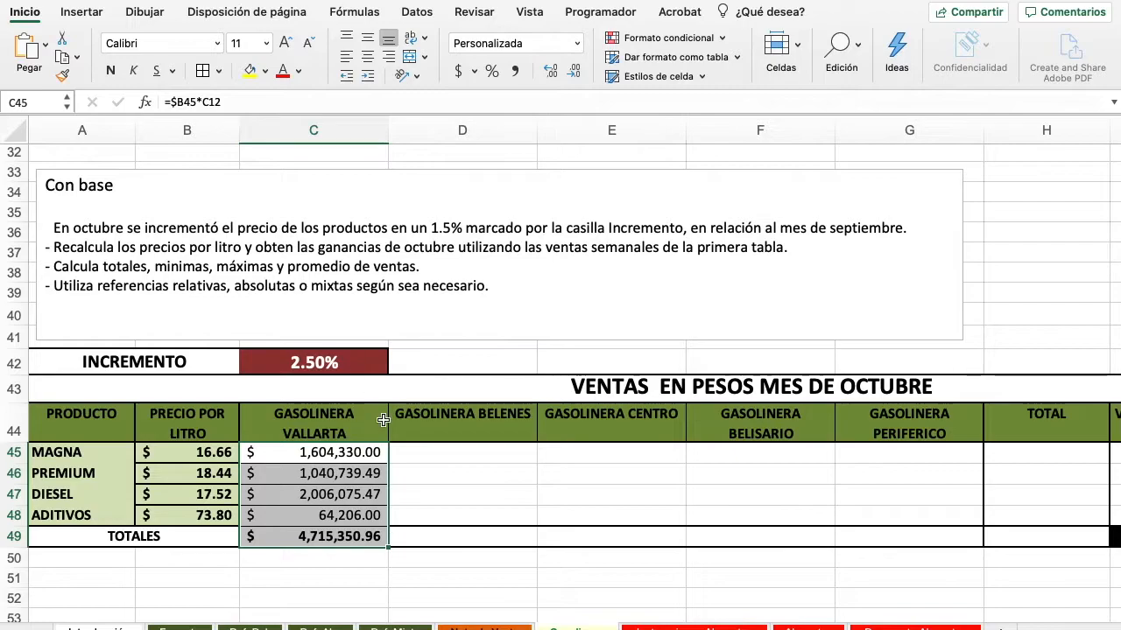
pyautogui.click(436, 455)
pyautogui.click(324, 452)
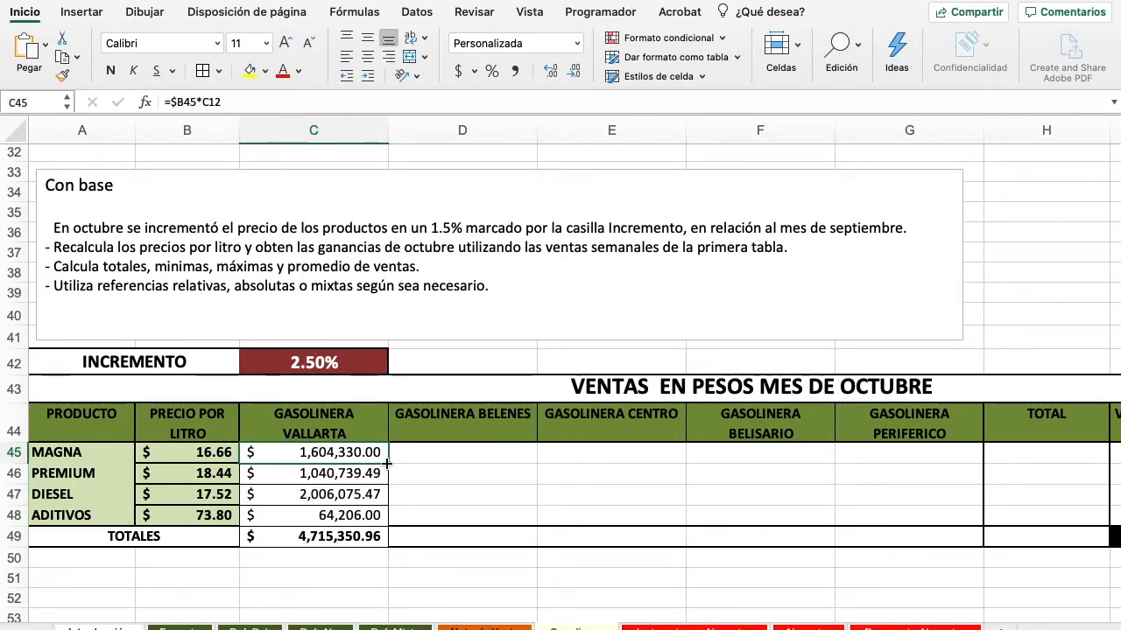
# Copy MAGNA's October sales formula from C45 to D45 for Gasolinera Belenes and check its cell references
pyautogui.moveTo(387, 464); pyautogui.dragTo(485, 464)
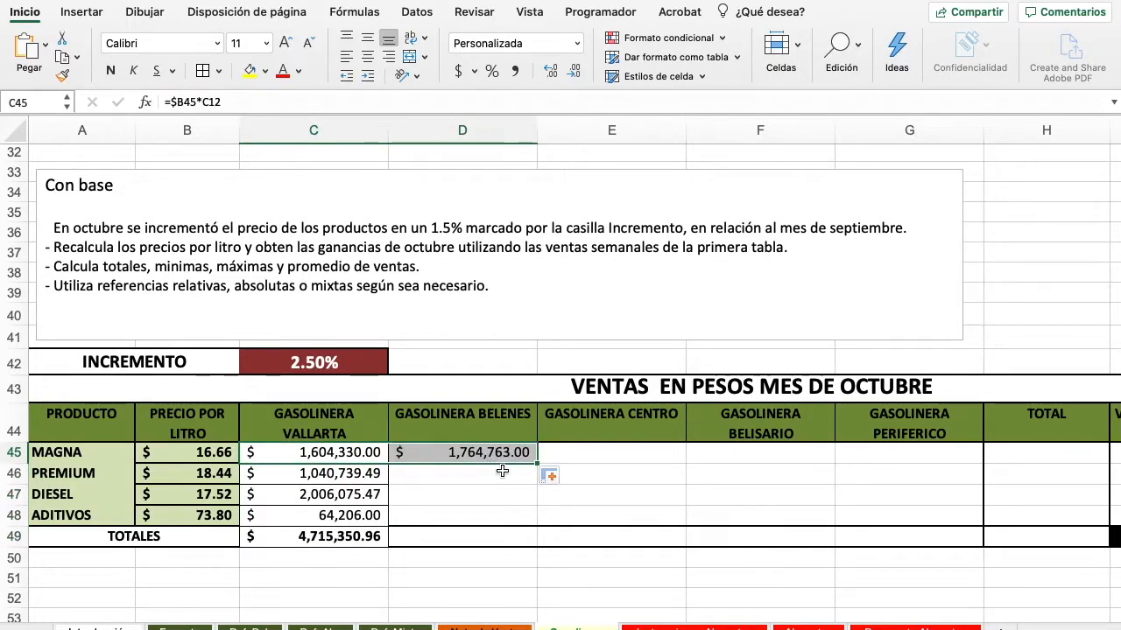
pyautogui.click(477, 453)
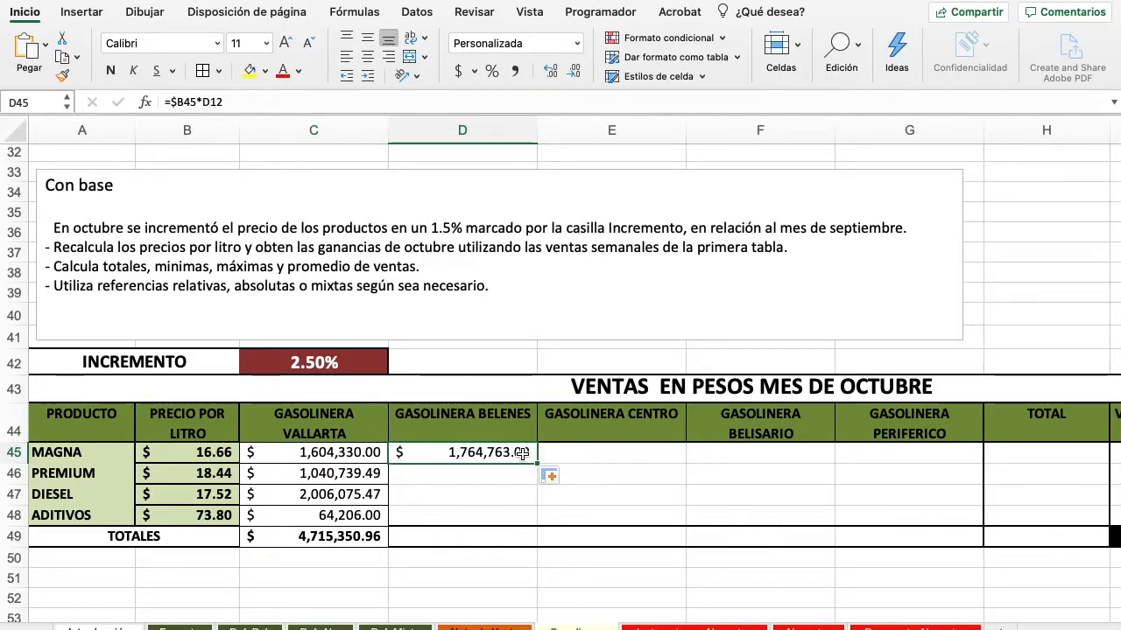
pyautogui.doubleClick(456, 452)
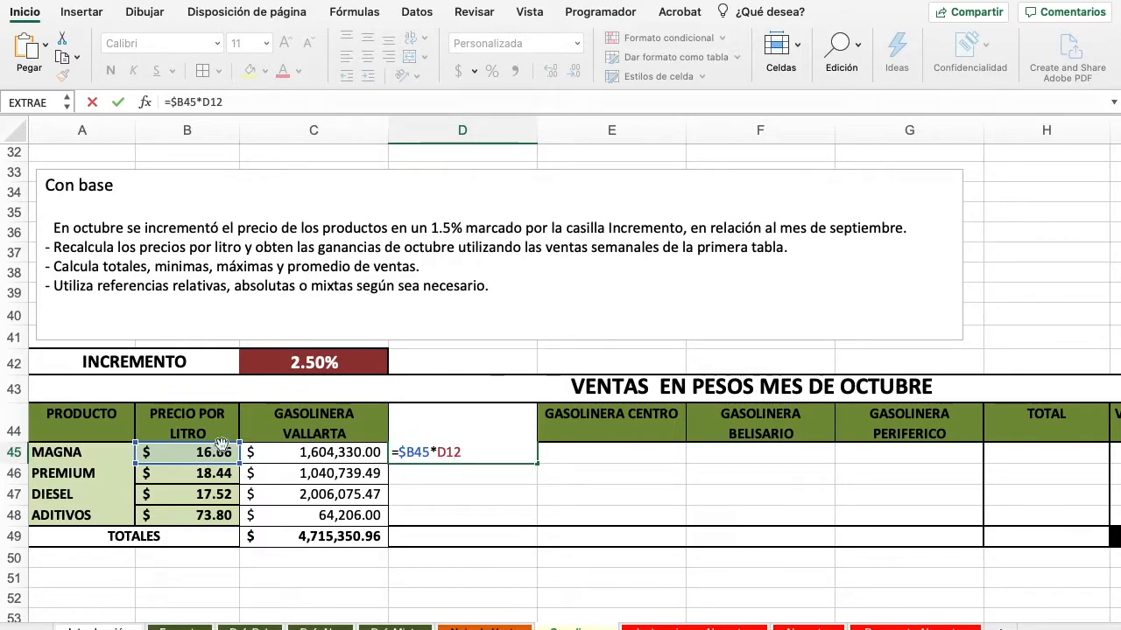
pyautogui.scroll(5, 426, 471)
pyautogui.scroll(5, 426, 472)
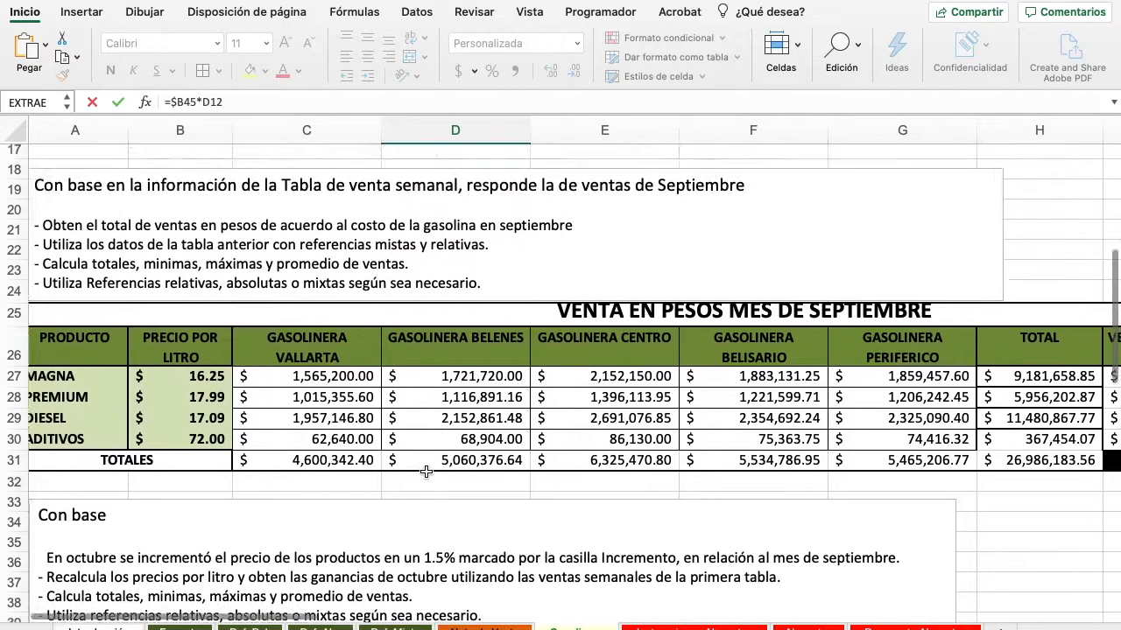
pyautogui.scroll(-13, 479, 253)
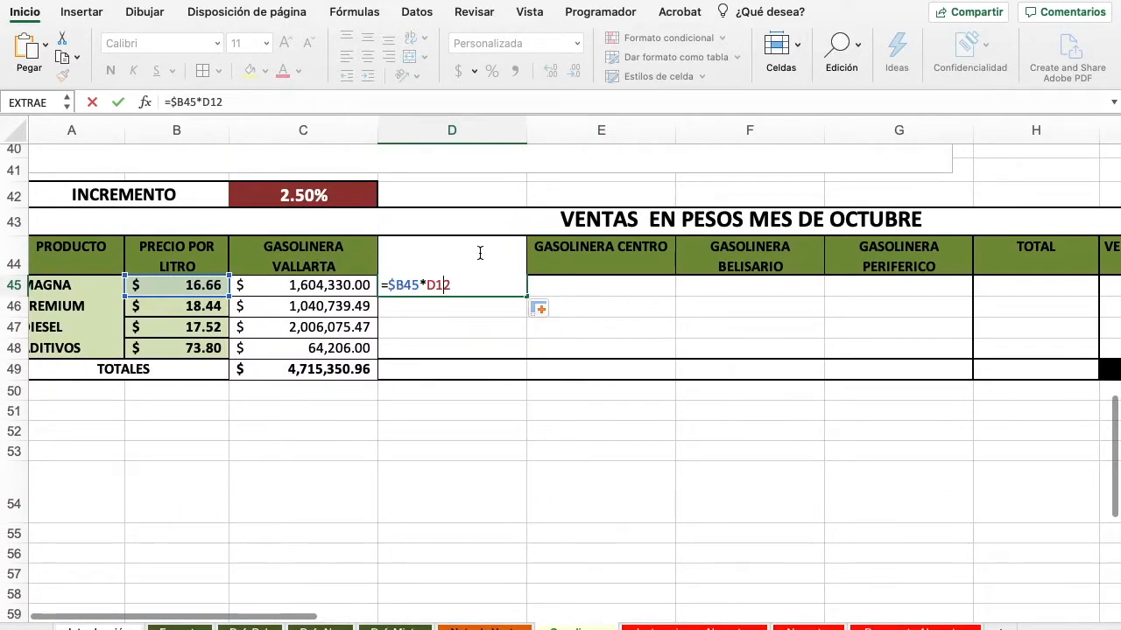
pyautogui.press('Return')
pyautogui.click(484, 292)
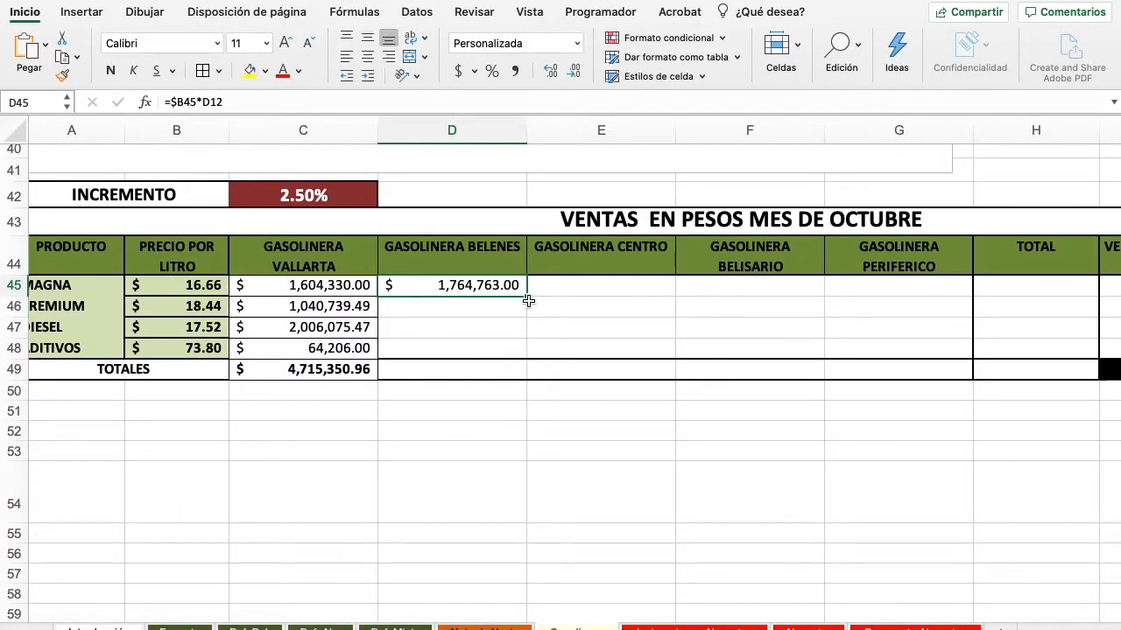
# Fill Gasolinera Belenes' October sales formula from D45 down to D48 and copy the total formula from C49 to D49
pyautogui.moveTo(528, 299); pyautogui.dragTo(512, 357)
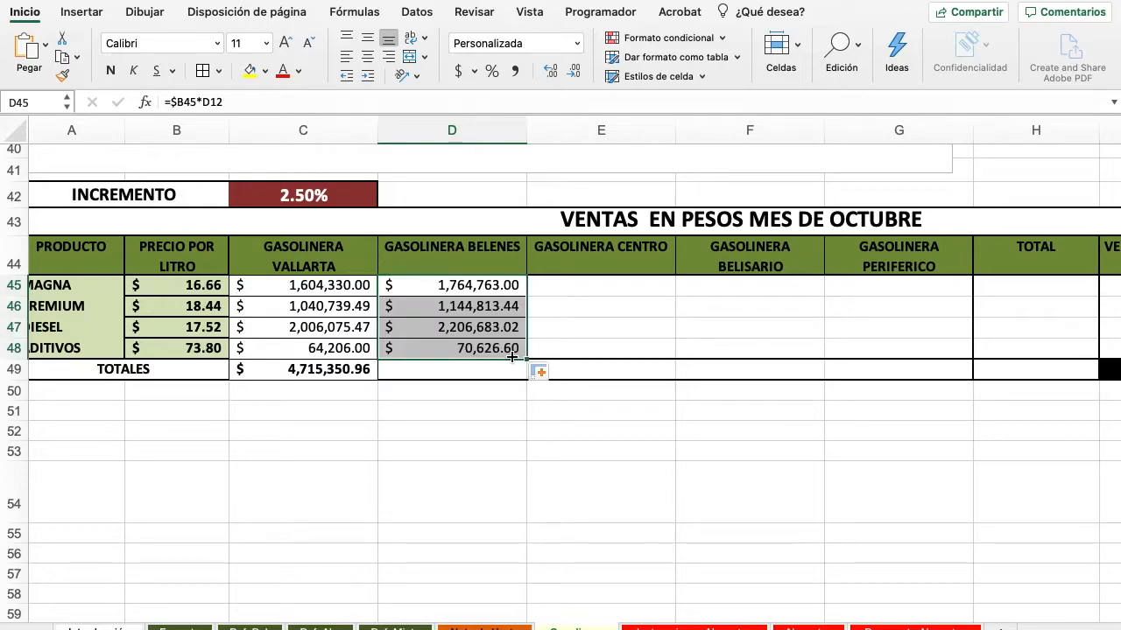
pyautogui.click(474, 375)
pyautogui.click(366, 372)
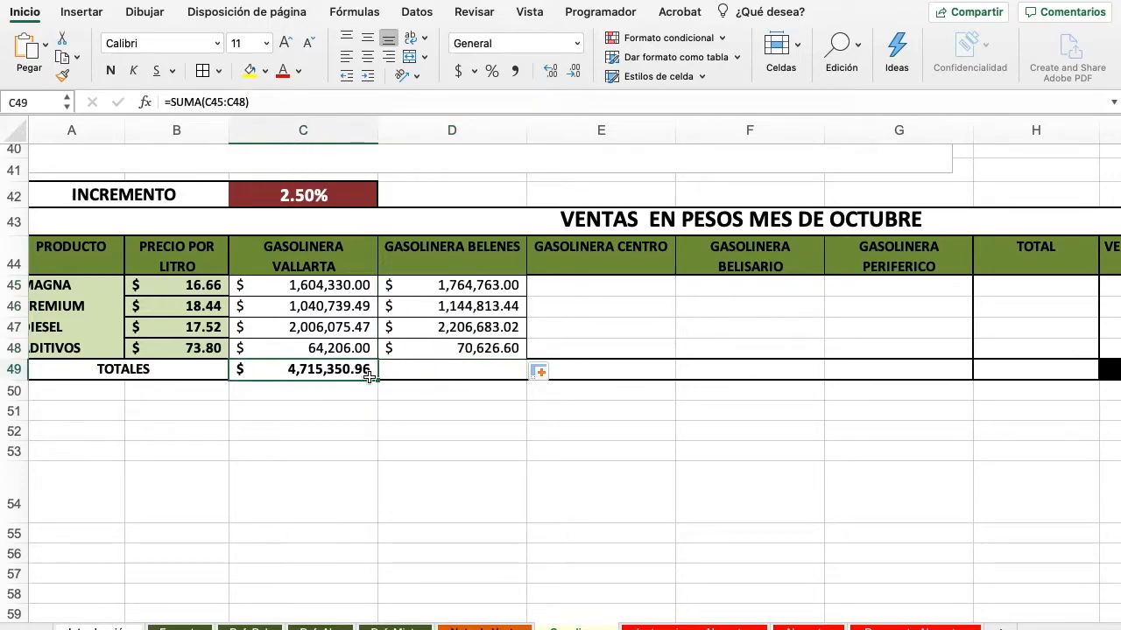
pyautogui.moveTo(378, 380); pyautogui.dragTo(506, 393)
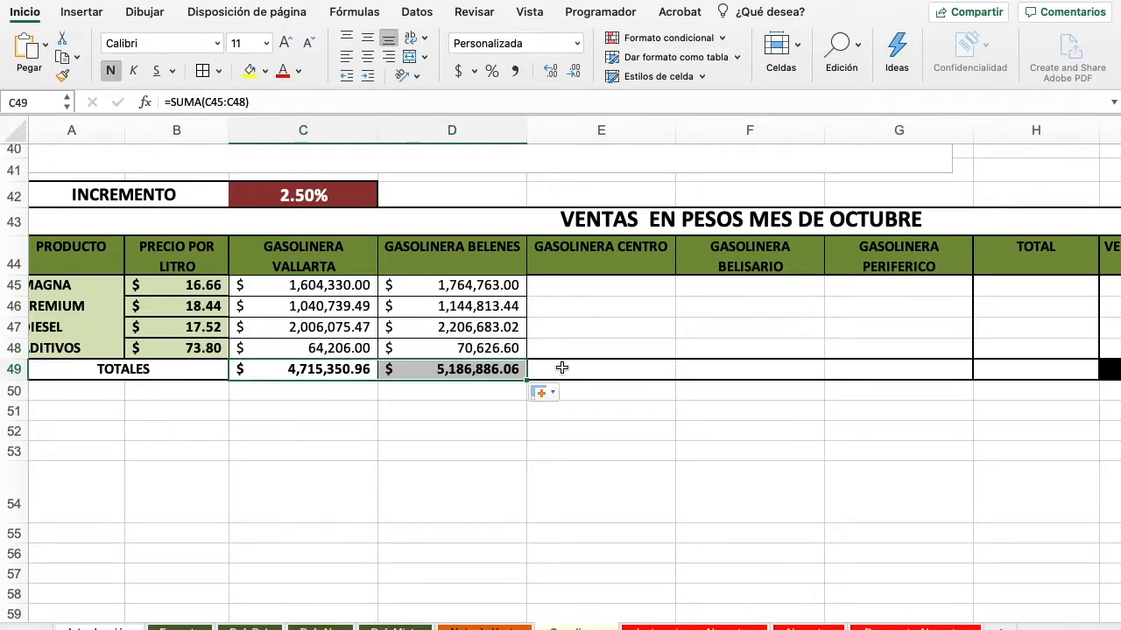
# Copy the October sales formula from D45 to E45 for Gasolinera Centro and fill it down to E48
pyautogui.click(508, 285)
pyautogui.moveTo(528, 298); pyautogui.dragTo(628, 286)
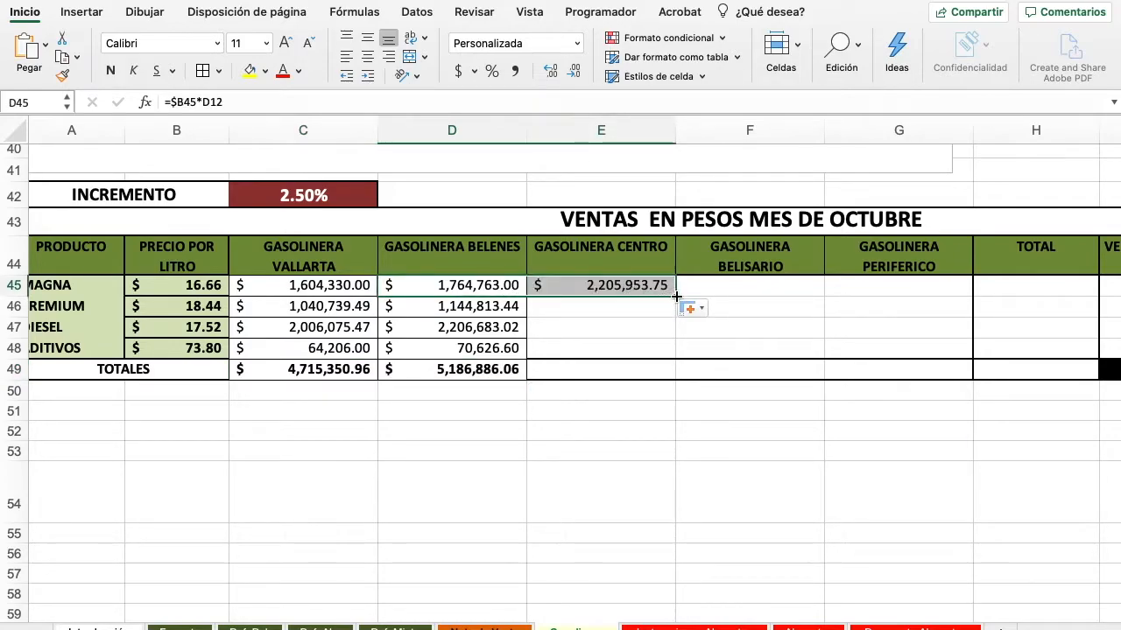
pyautogui.moveTo(676, 297); pyautogui.dragTo(663, 359)
pyautogui.click(655, 288)
# Fill the October total formula from D49 across to H49 in the TOTALES row
pyautogui.click(510, 370)
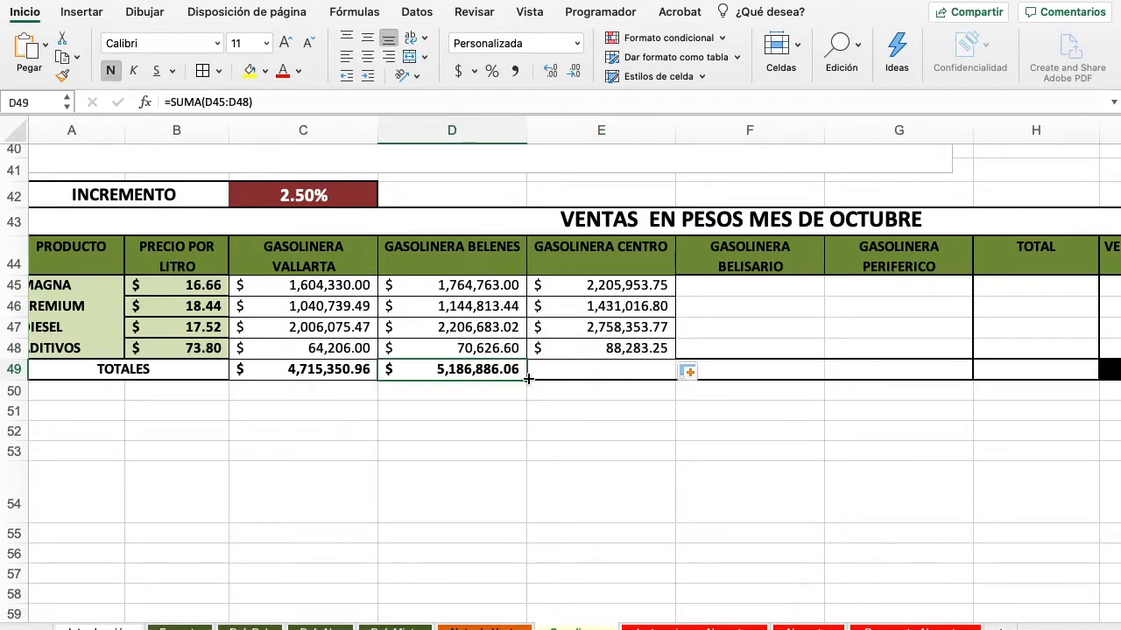
pyautogui.moveTo(527, 379); pyautogui.dragTo(933, 372)
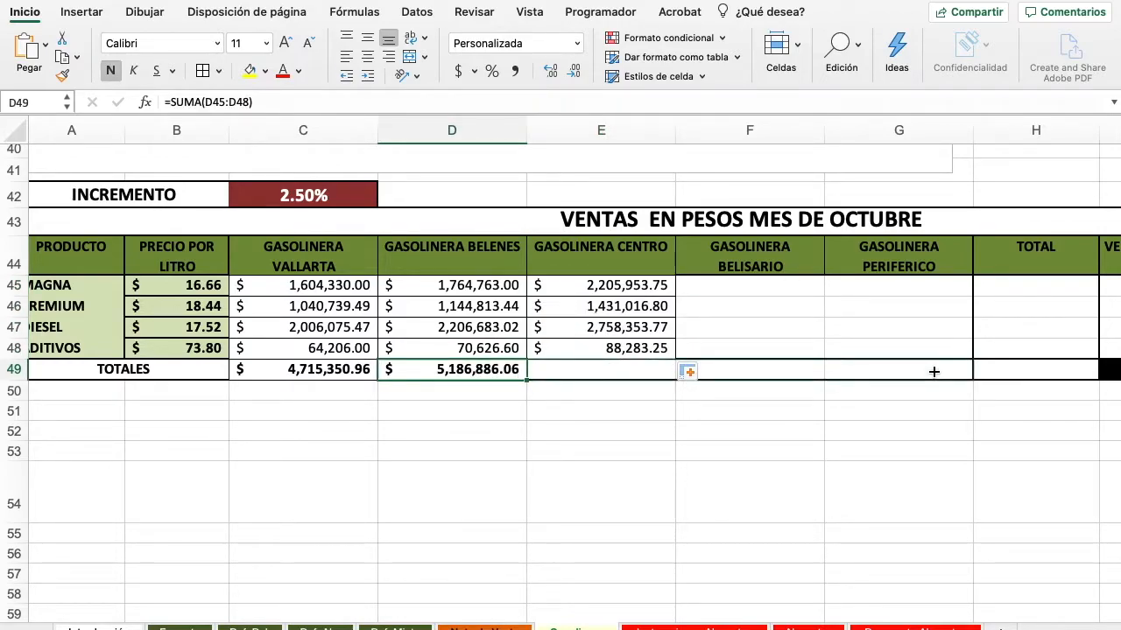
pyautogui.moveTo(1000, 377); pyautogui.dragTo(1045, 385)
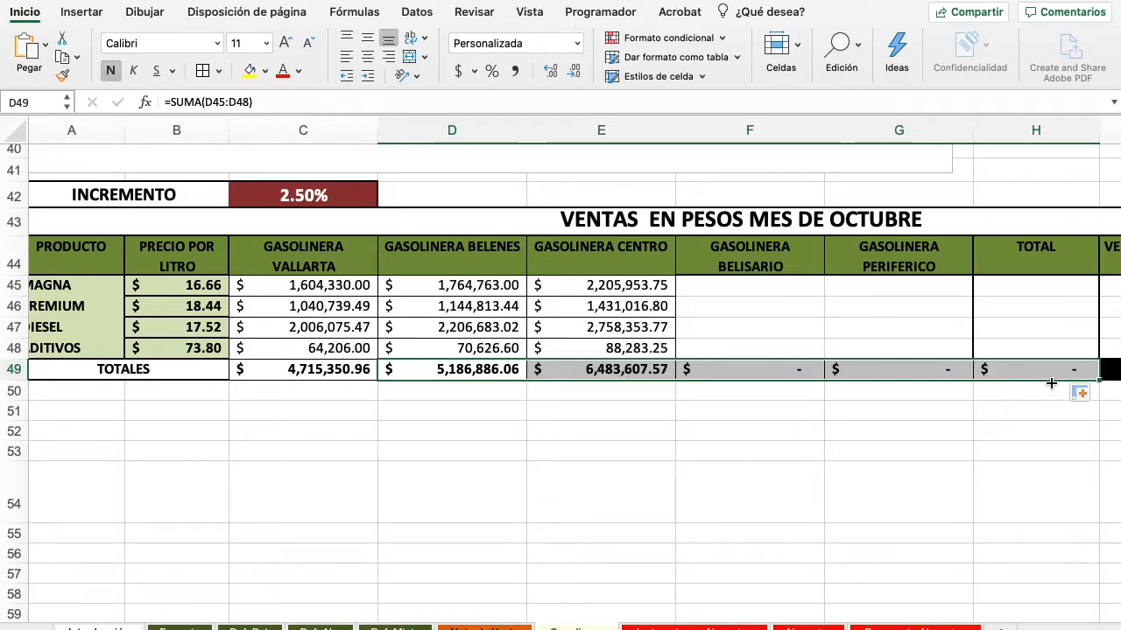
pyautogui.click(849, 353)
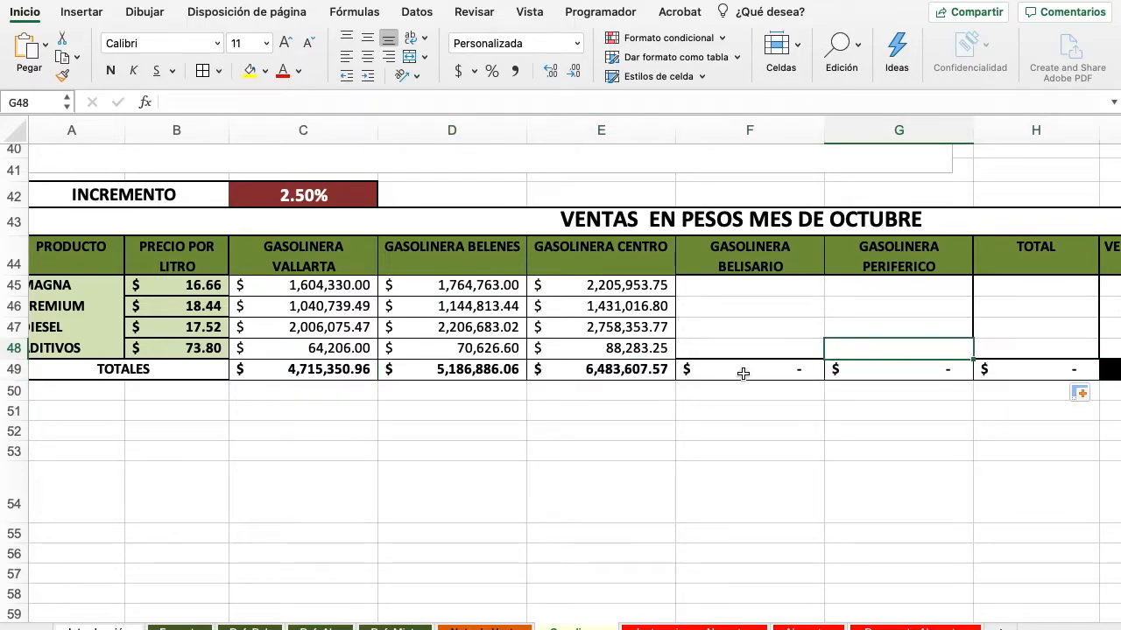
# Copy the October sales formula from E45 to F45 for Gasolinera Belisario and fill it down to F48
pyautogui.click(643, 285)
pyautogui.hscroll(5, 643, 401)
pyautogui.scroll(3, 643, 401)
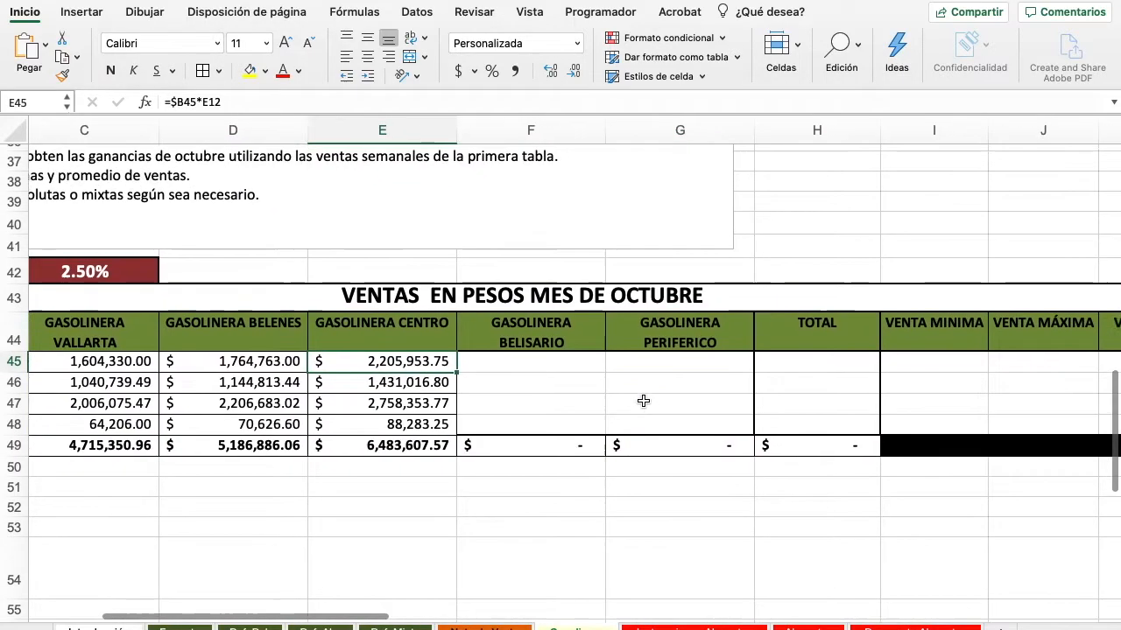
pyautogui.moveTo(396, 359); pyautogui.dragTo(505, 362)
pyautogui.click(512, 378)
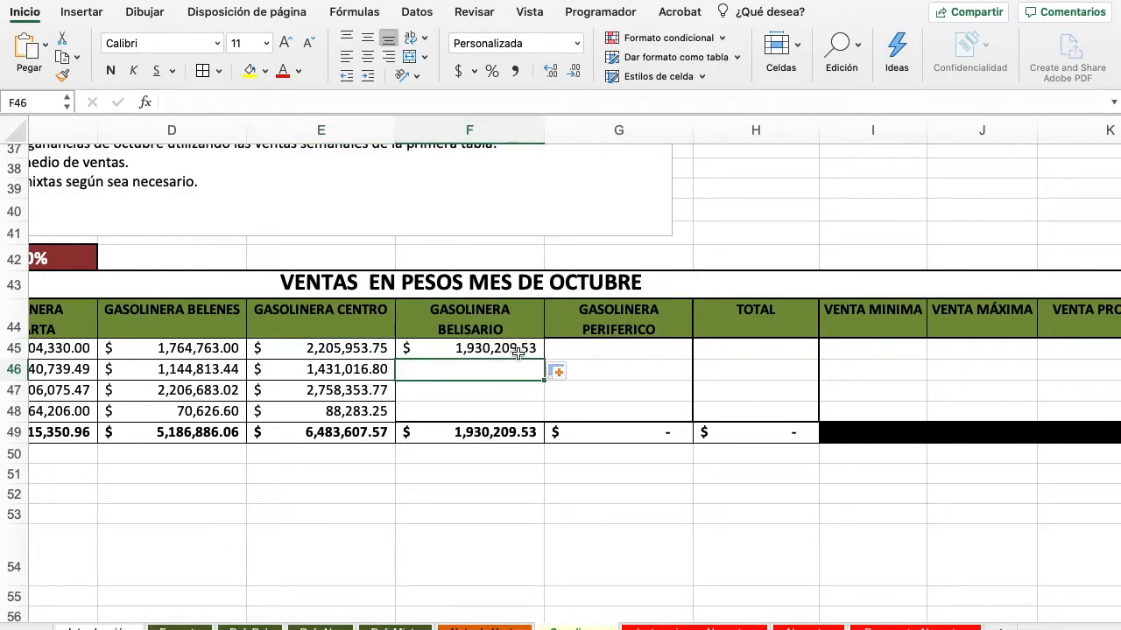
pyautogui.click(518, 355)
pyautogui.moveTo(541, 384); pyautogui.dragTo(536, 421)
# Copy the October sales formula from F45 to G45 for Gasolinera Periferico and fill it down to G48
pyautogui.click(537, 348)
pyautogui.moveTo(545, 358); pyautogui.dragTo(633, 358)
pyautogui.click(646, 350)
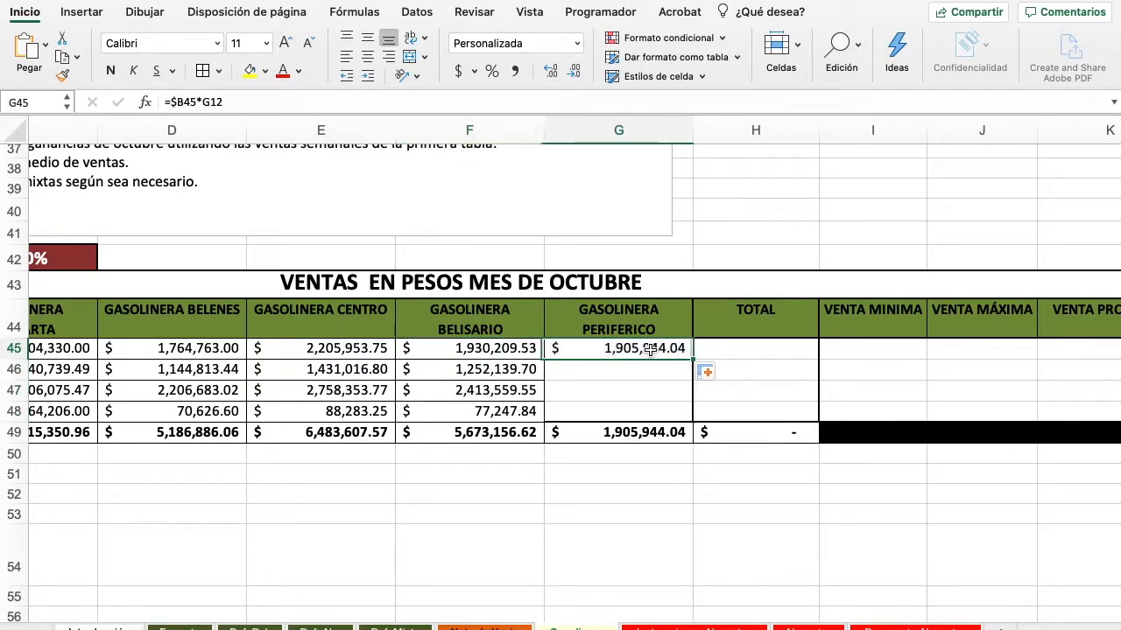
pyautogui.moveTo(690, 358); pyautogui.dragTo(688, 422)
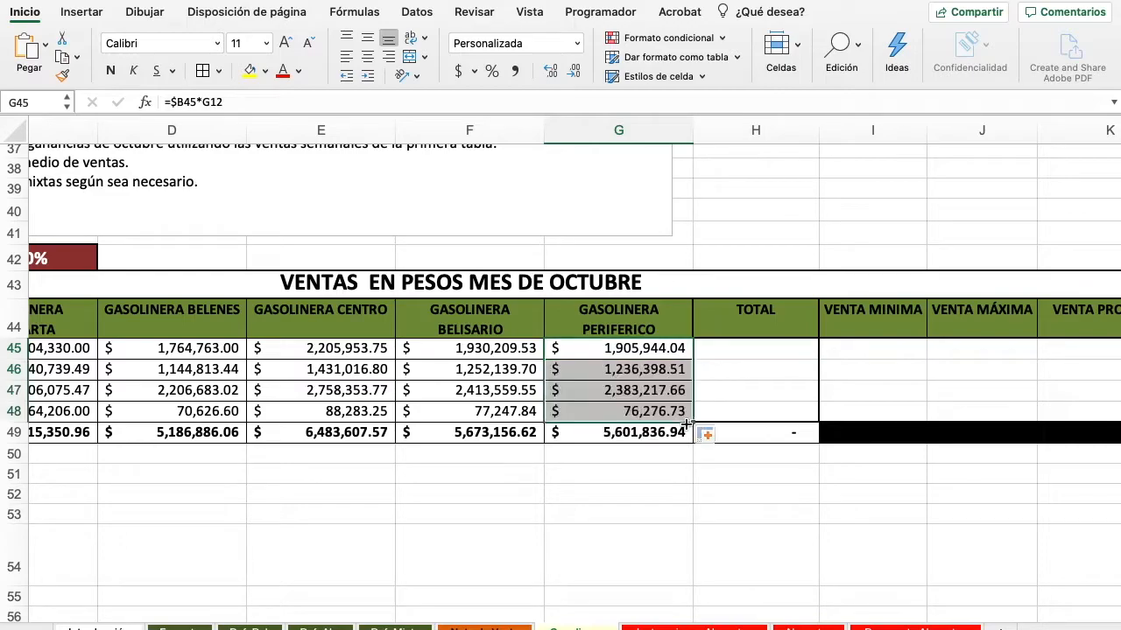
pyautogui.click(677, 348)
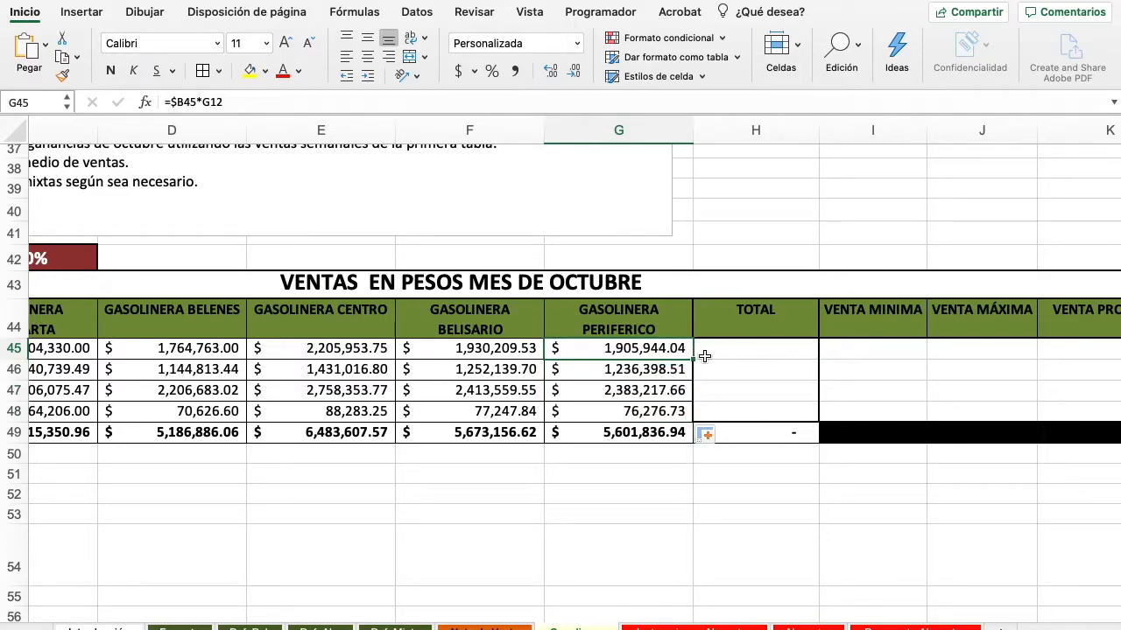
# Enter =SUMA(C45:G45) in H45 as MAGNA's October total across all stations
pyautogui.hscroll(-1, 741, 361)
pyautogui.scroll(1, 741, 361)
pyautogui.hscroll(-3, 740, 361)
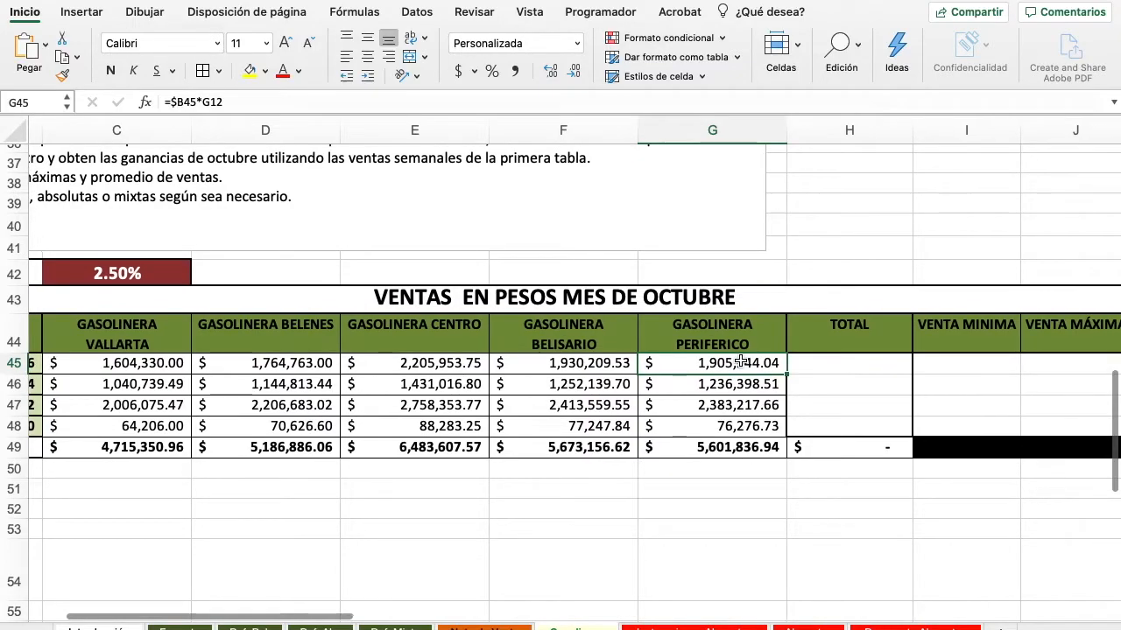
pyautogui.click(843, 365)
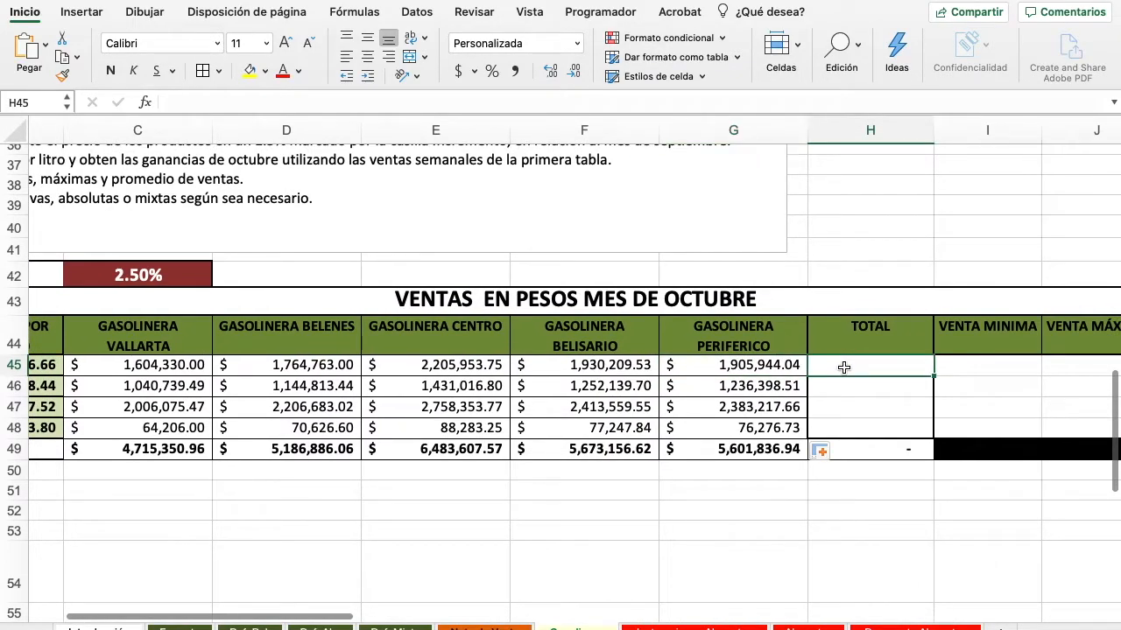
pyautogui.write('SUMA(')
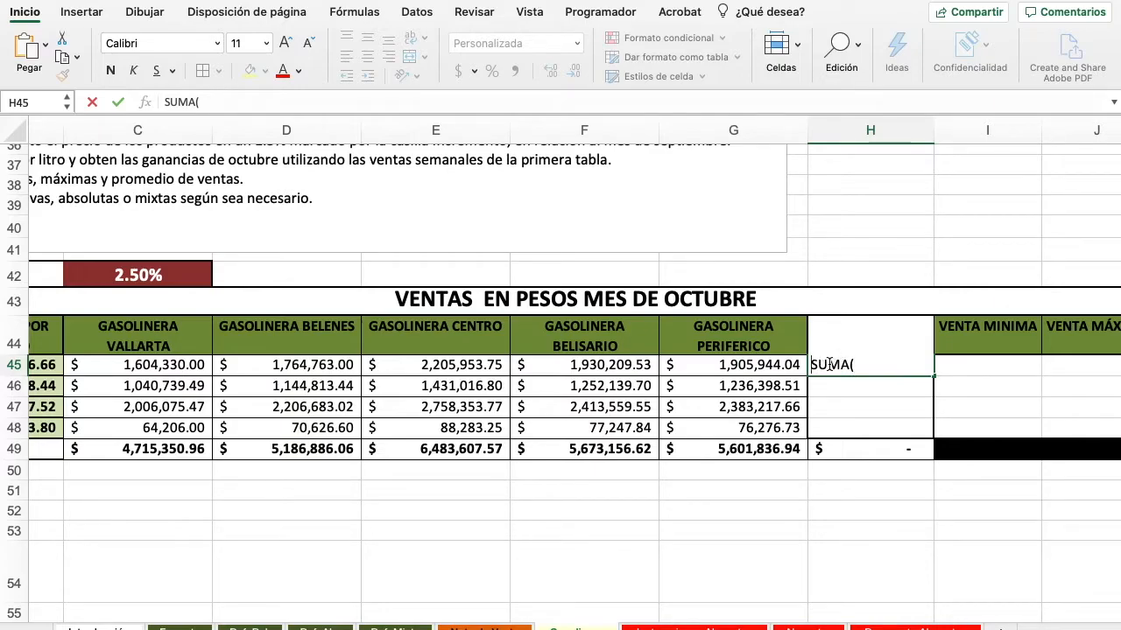
pyautogui.press('Home')
pyautogui.write('=')
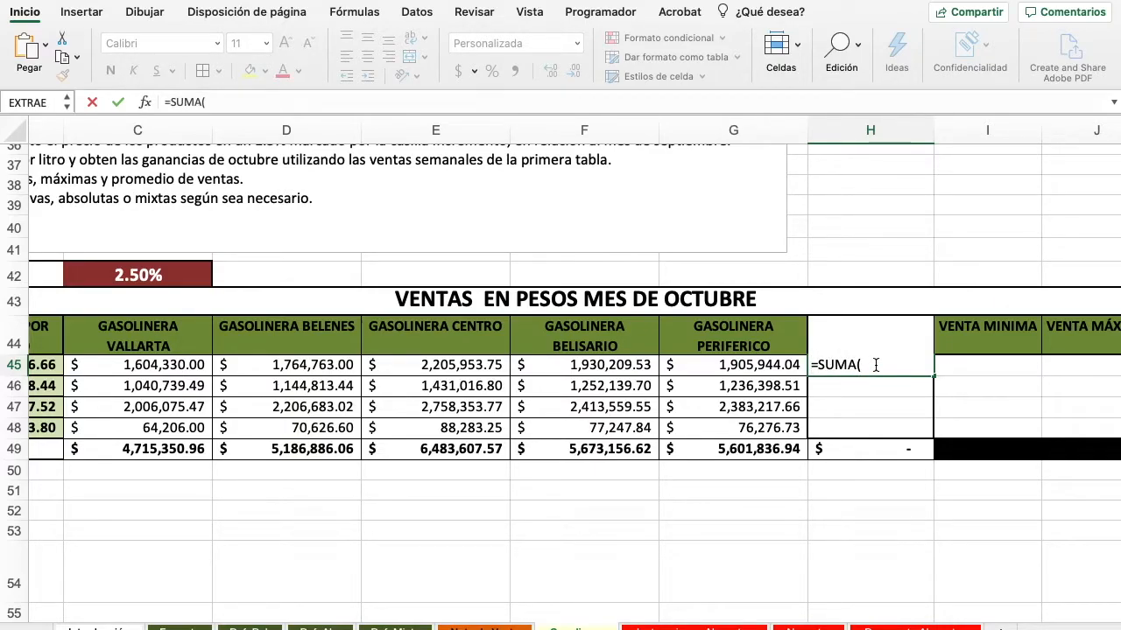
pyautogui.press('End')
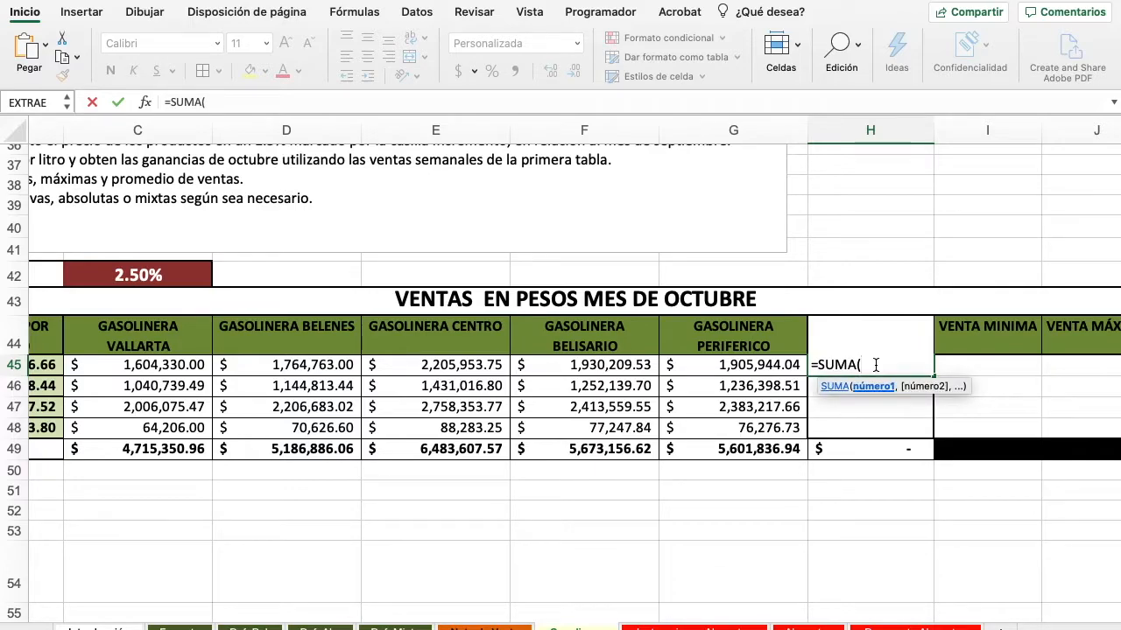
pyautogui.write('C45')
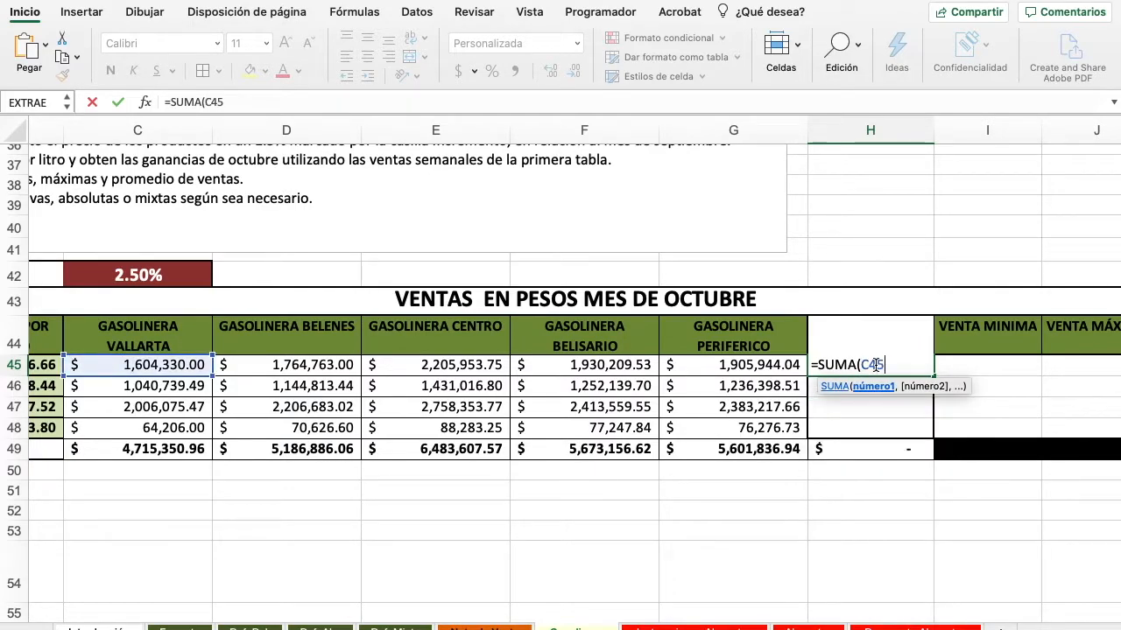
pyautogui.write(':G45')
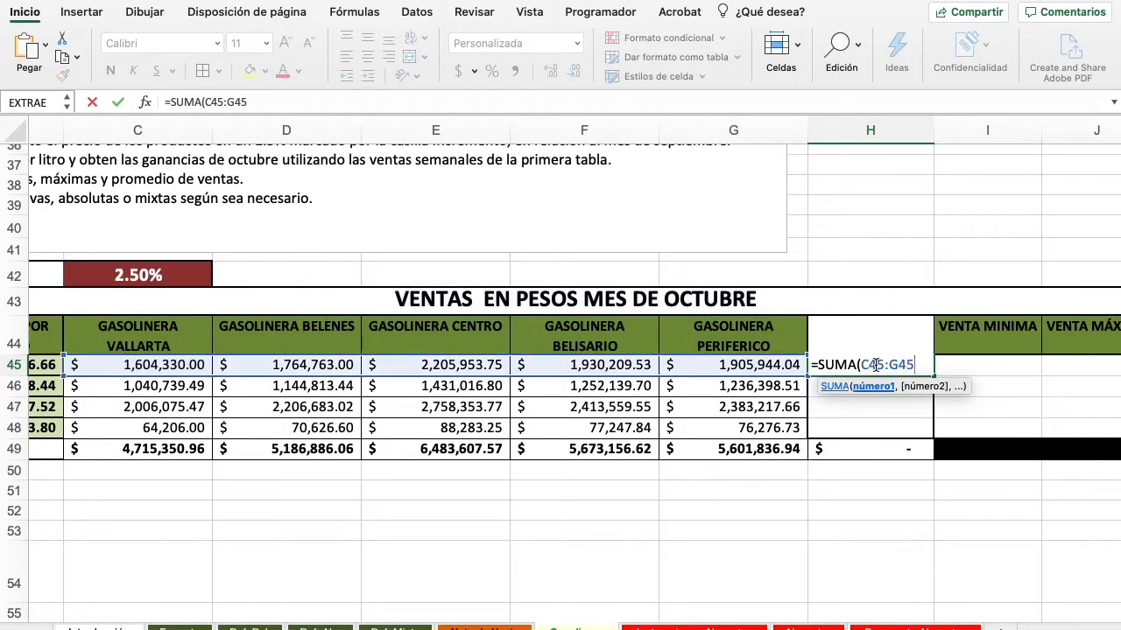
pyautogui.write(')')
pyautogui.press('Return')
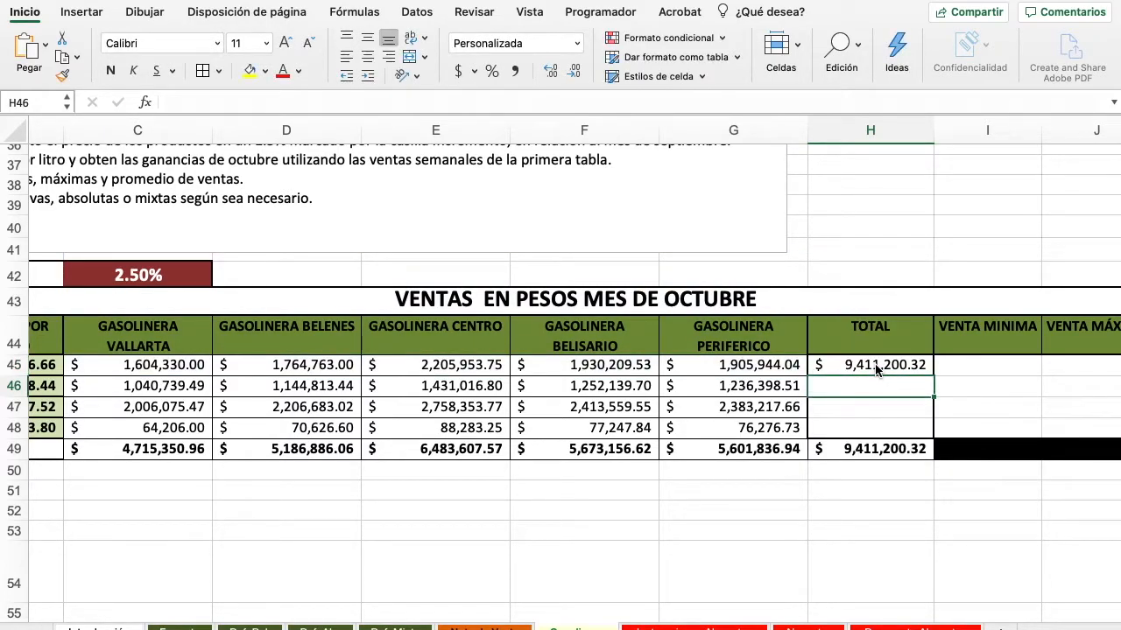
# Fill the product total formula from H45 down to H48
pyautogui.click(880, 364)
pyautogui.moveTo(934, 376); pyautogui.dragTo(934, 434)
pyautogui.hscroll(10, 1004, 423)
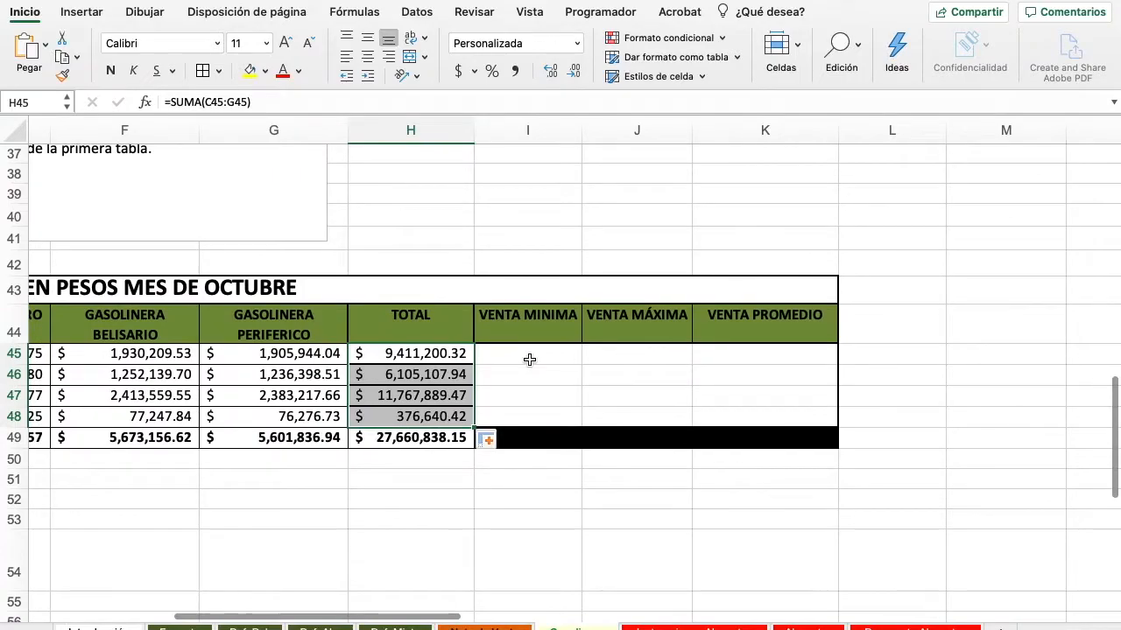
# Enter =MIN(C45:G45) in I45 as MAGNA's minimum October sale
pyautogui.click(530, 357)
pyautogui.hscroll(-2, 531, 359)
pyautogui.scroll(1, 531, 358)
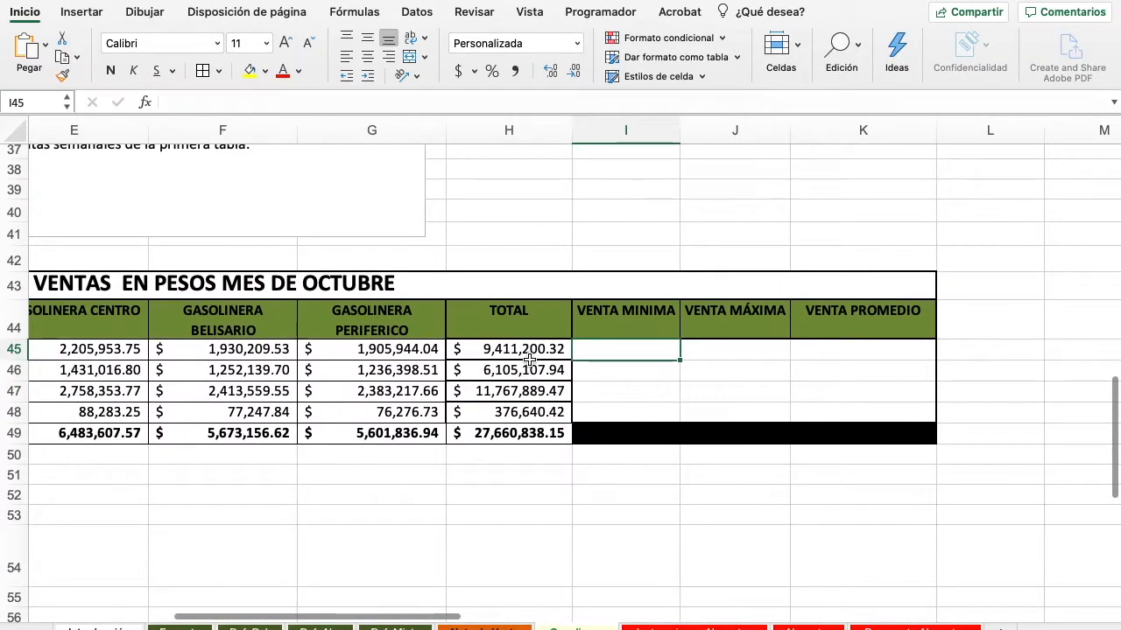
pyautogui.write('=')
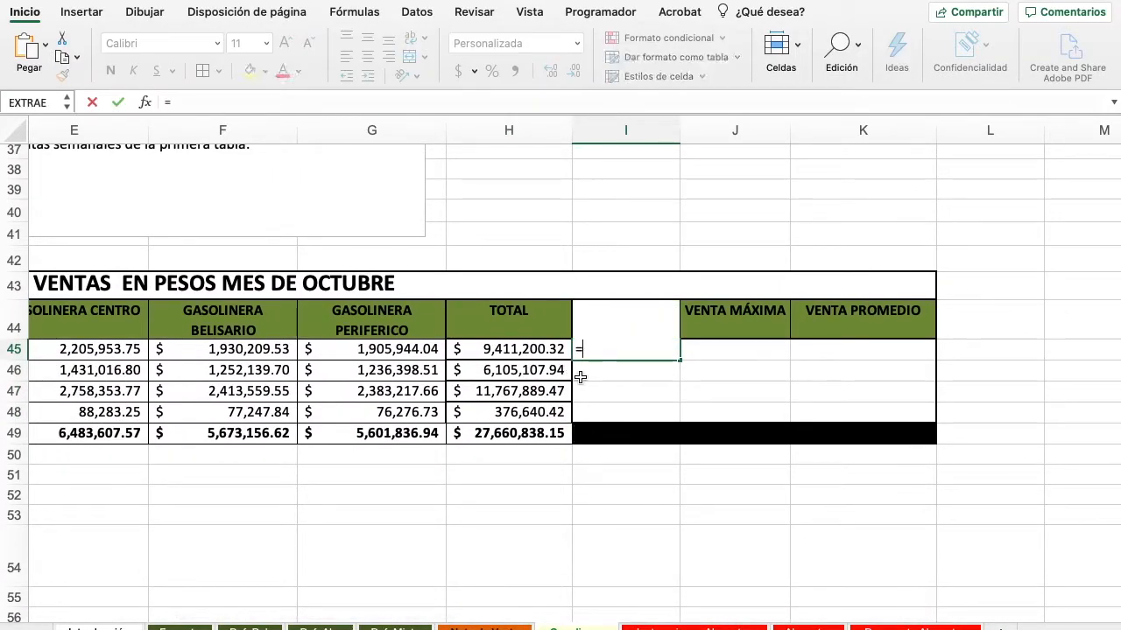
pyautogui.write('MIN(')
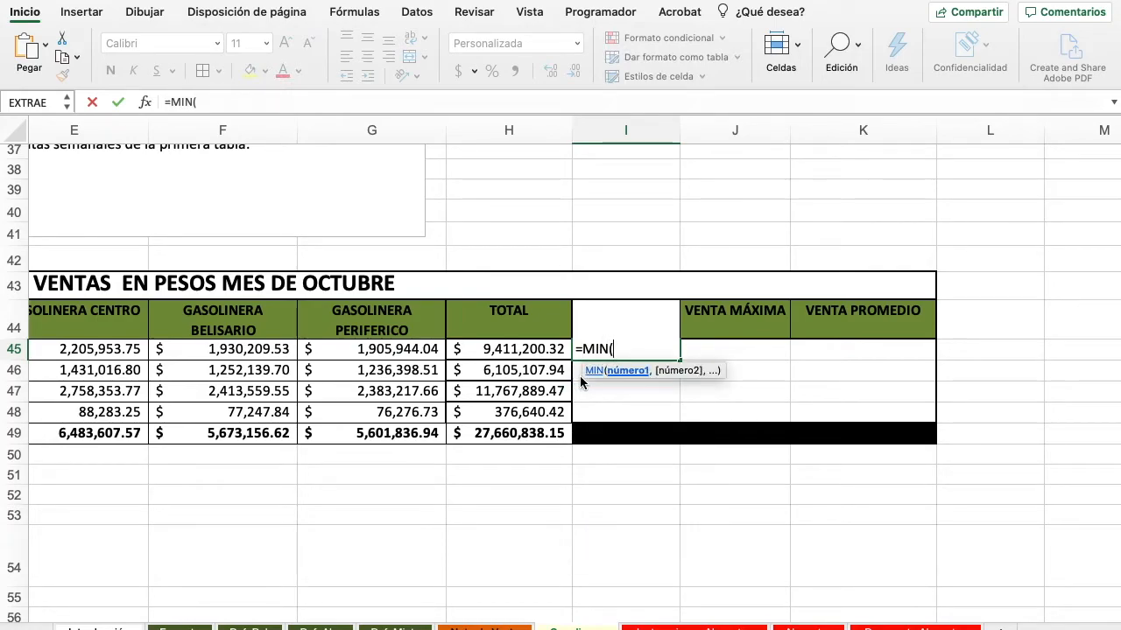
pyautogui.write('C45:G')
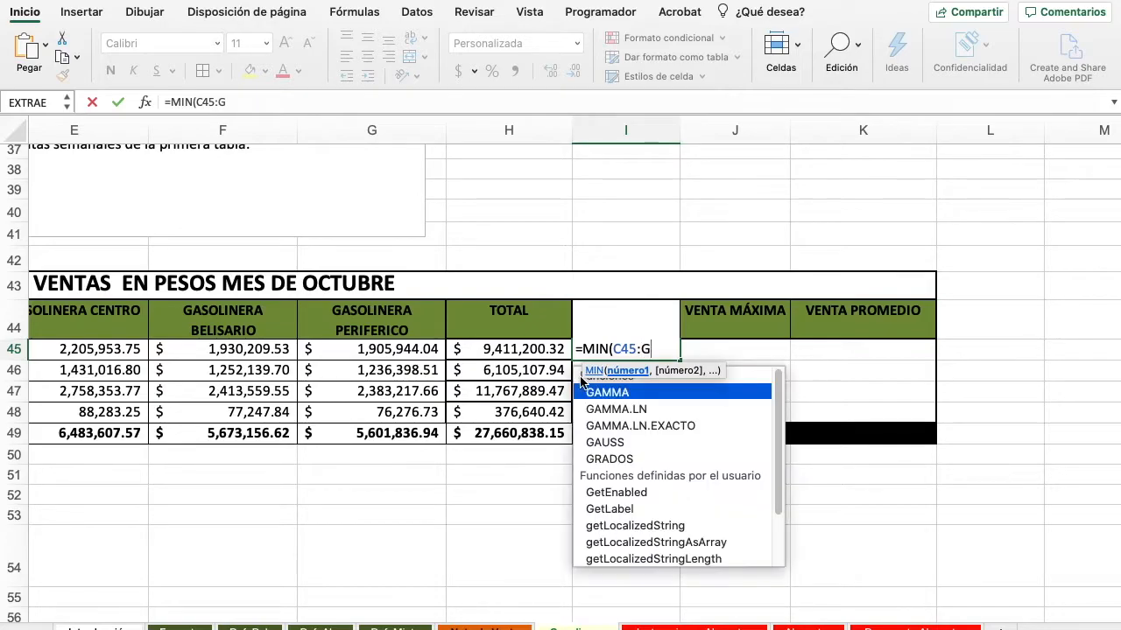
pyautogui.write('45)')
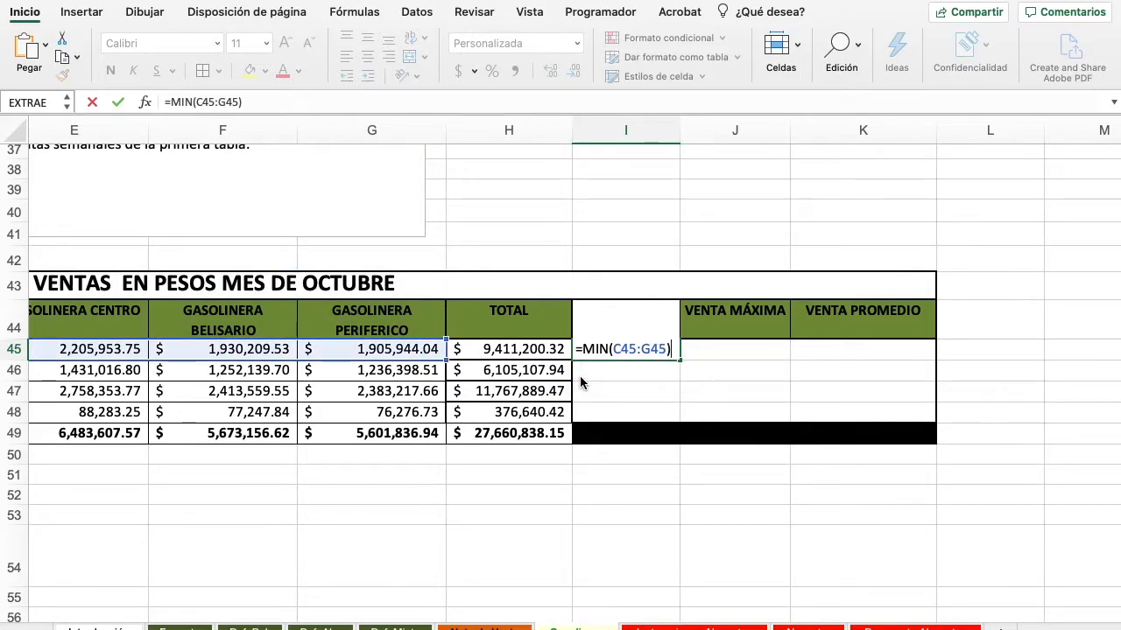
pyautogui.press('Return')
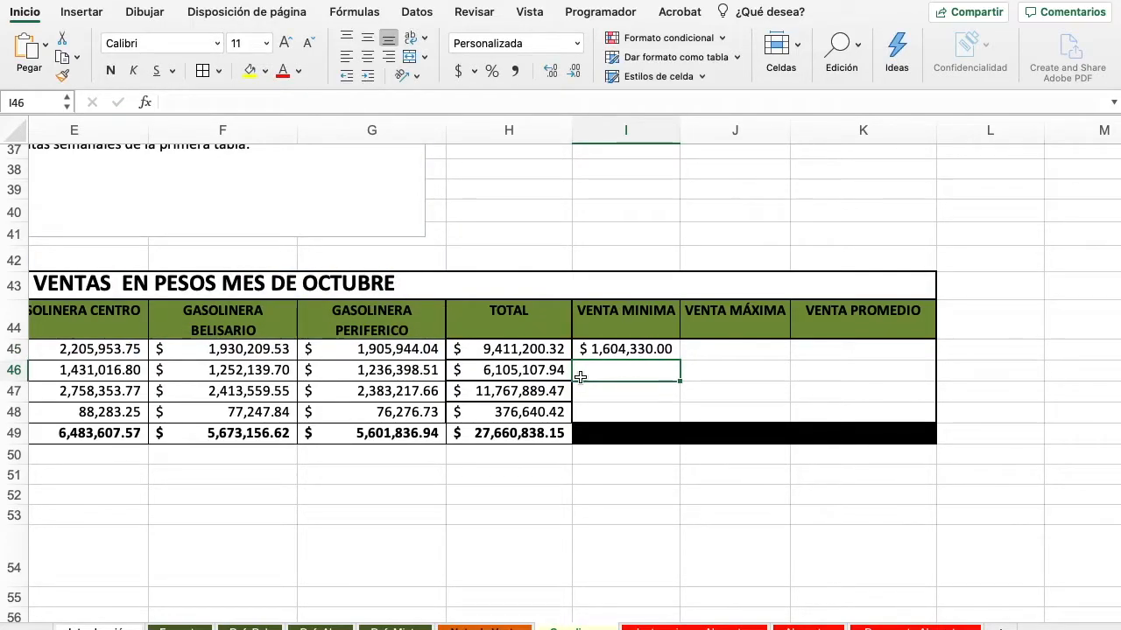
# Fill the minimum sale formula from I45 down to I48 and select J45 under VENTA MÁXIMA
pyautogui.click(613, 349)
pyautogui.moveTo(679, 359); pyautogui.dragTo(670, 415)
pyautogui.click(731, 353)
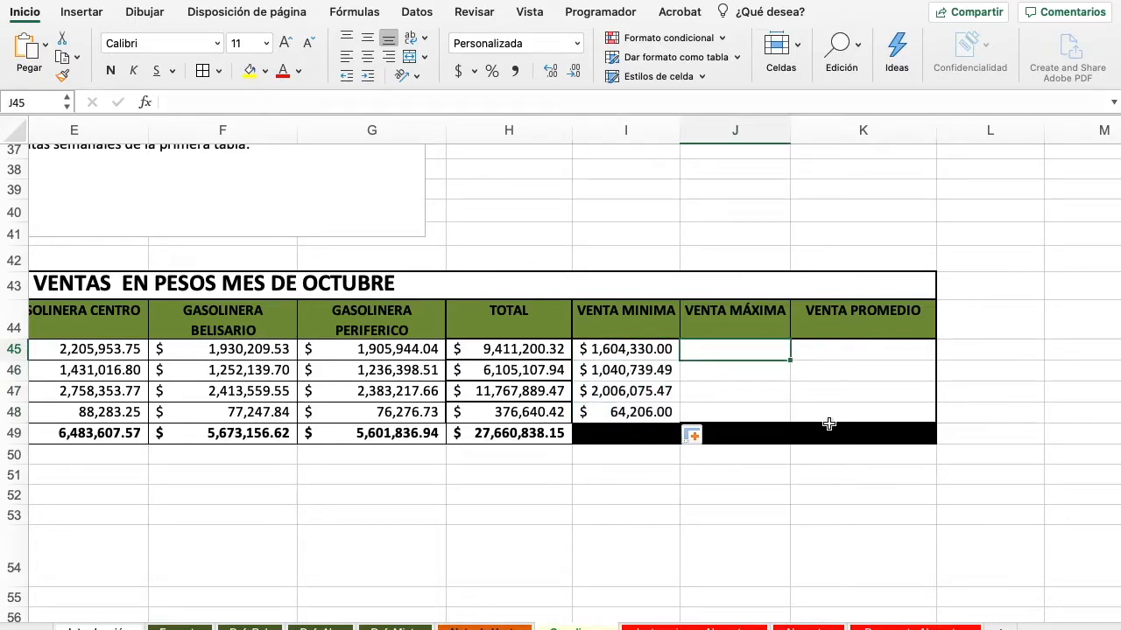
# Enter =MAX(C45:G45) in J45 as MAGNA's maximum October sale and fill the formula down to J48
pyautogui.write('=')
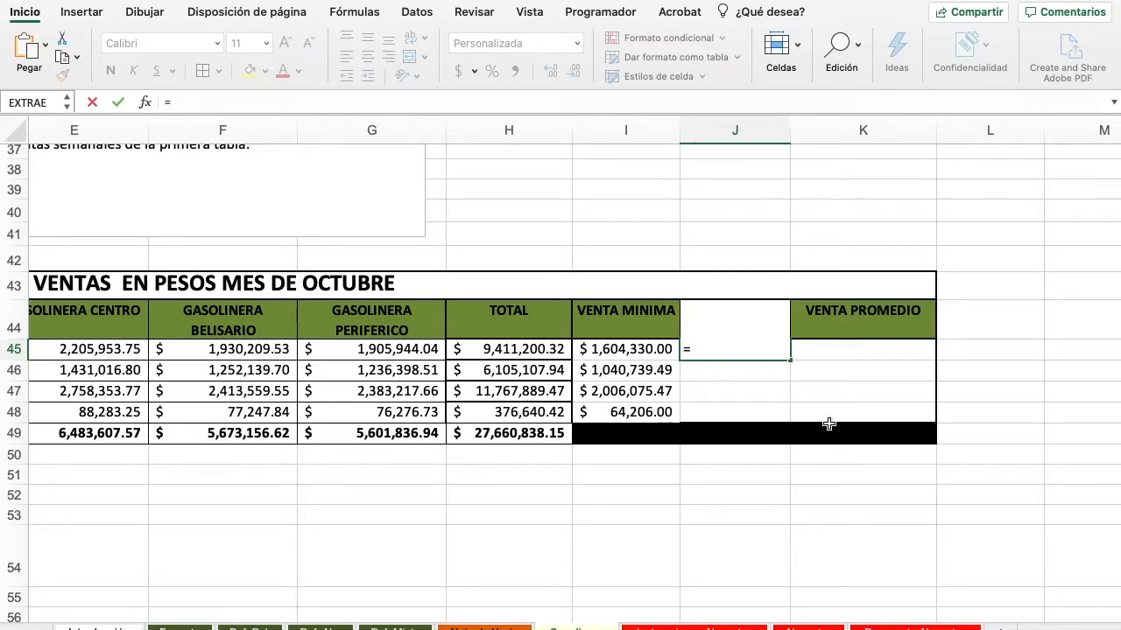
pyautogui.write('MAX')
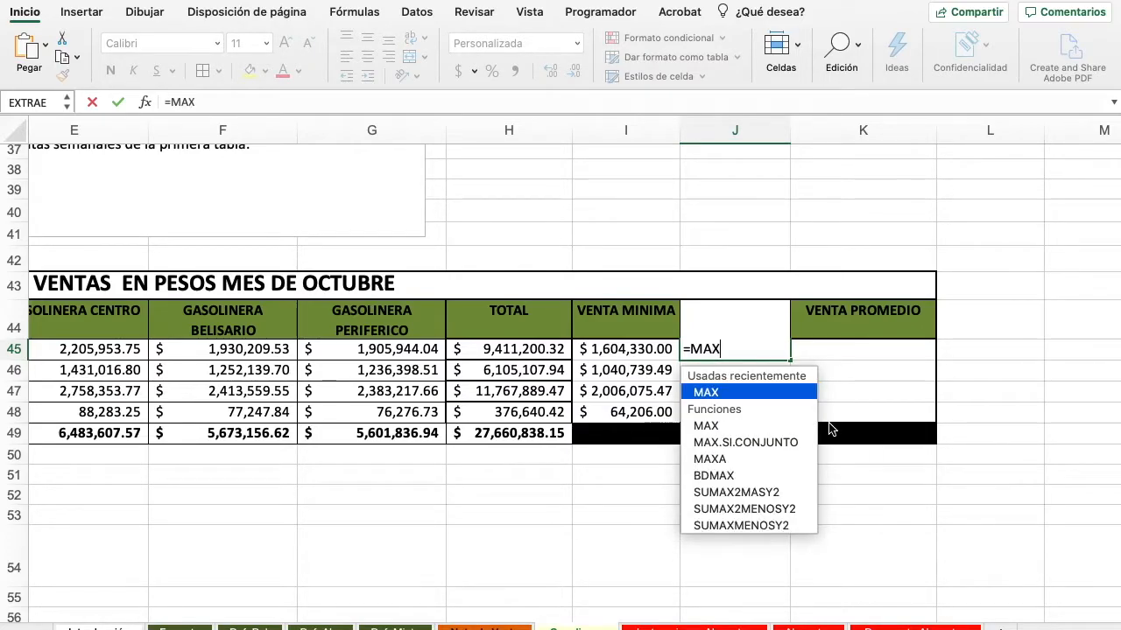
pyautogui.write('(C')
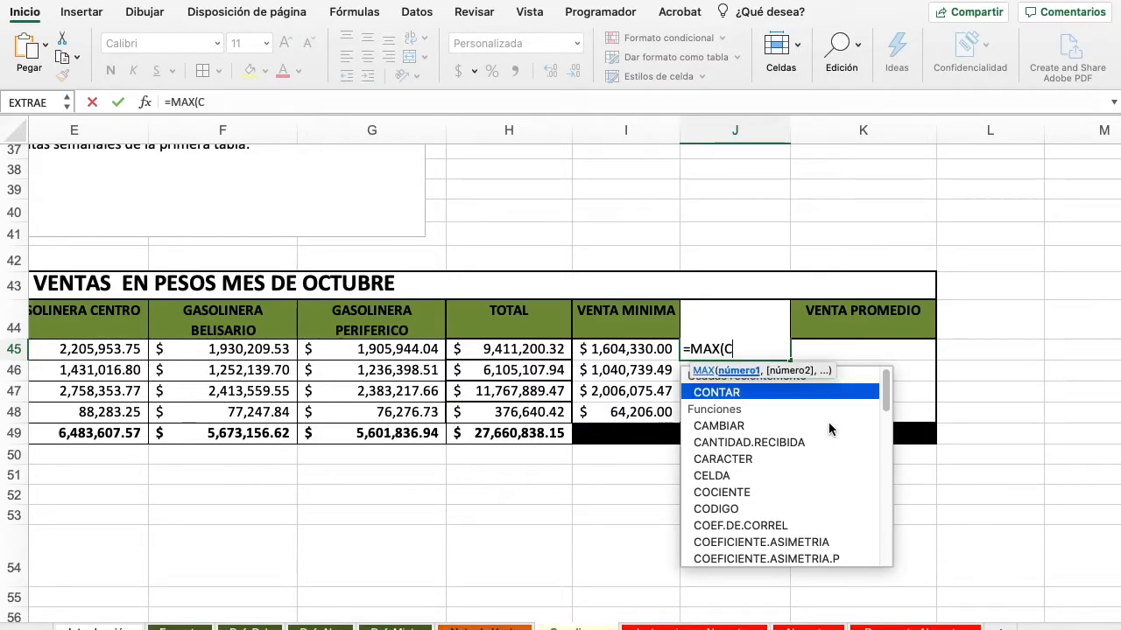
pyautogui.write('45:G45')
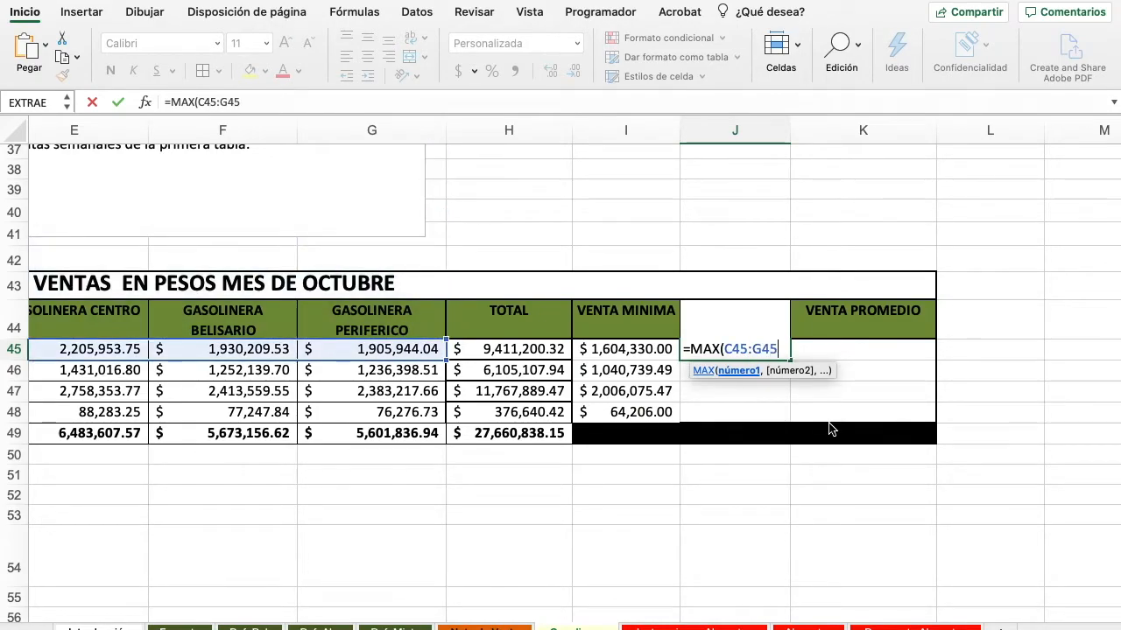
pyautogui.write(')')
pyautogui.press('Return')
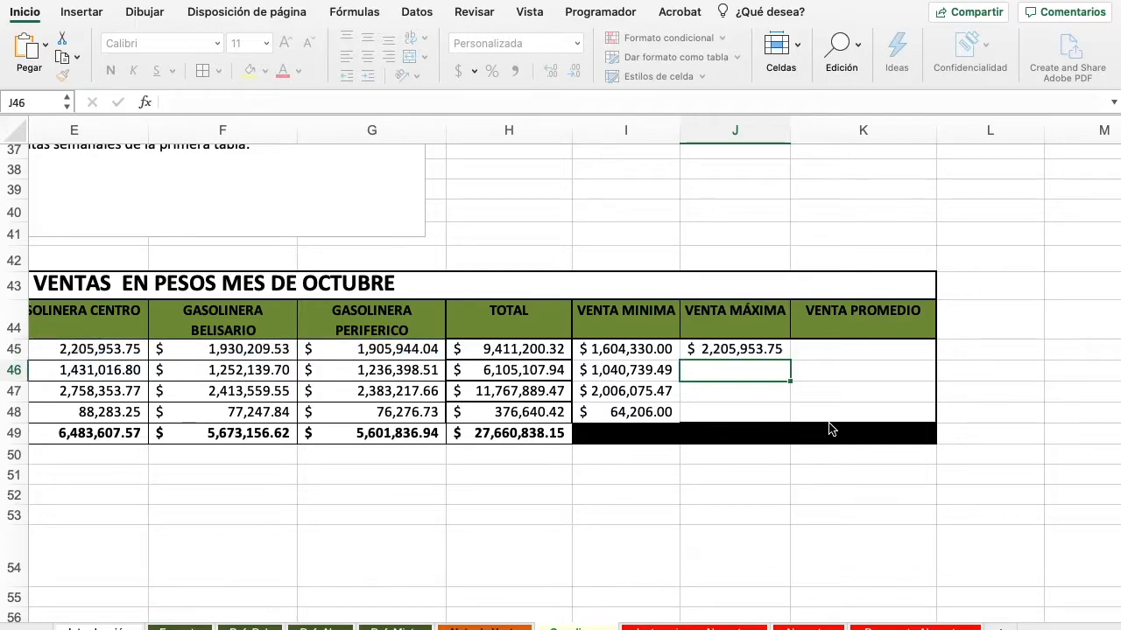
pyautogui.click(768, 355)
pyautogui.moveTo(789, 360); pyautogui.dragTo(781, 414)
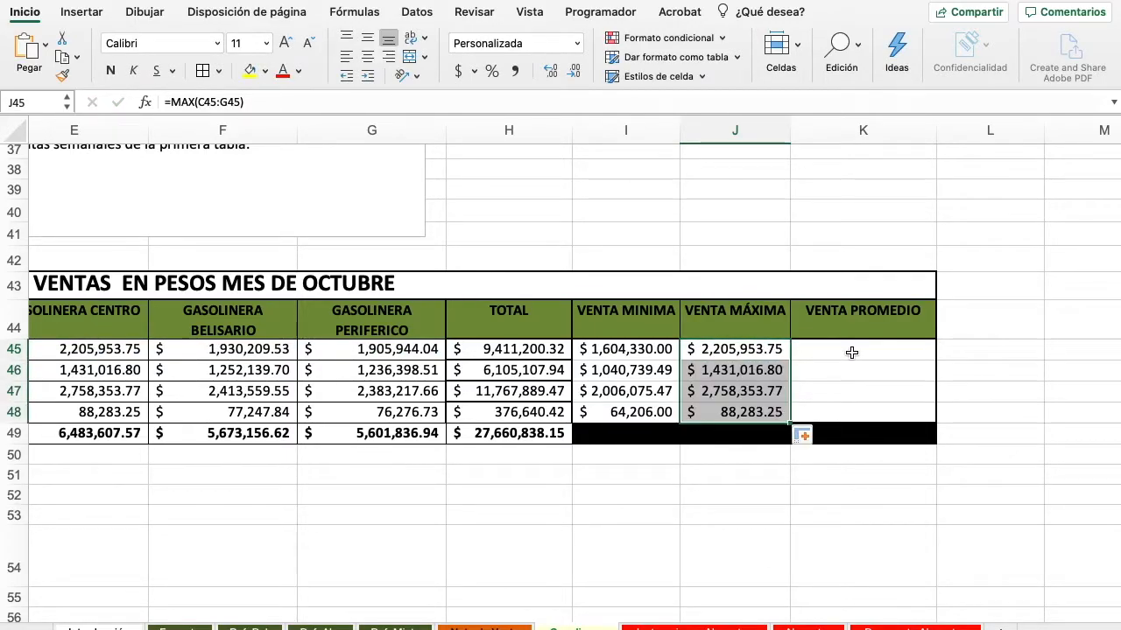
# Enter =PROMEDIO(C45:G45) in K45 as MAGNA's average October sale and fill the formula down to K48
pyautogui.click(852, 352)
pyautogui.write('=')
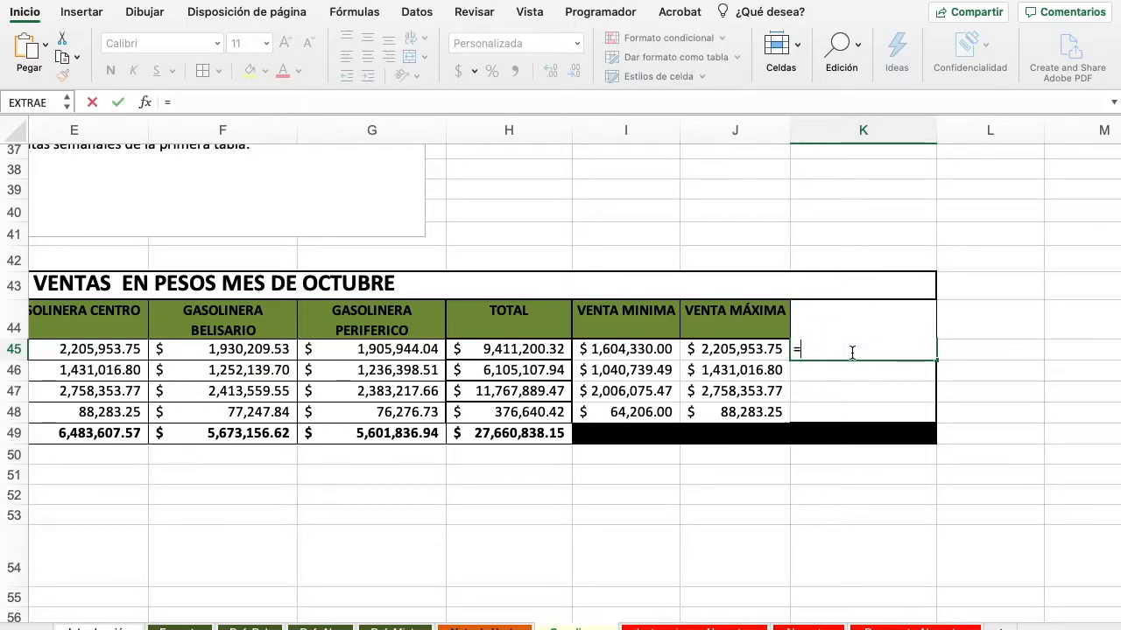
pyautogui.write('PROME')
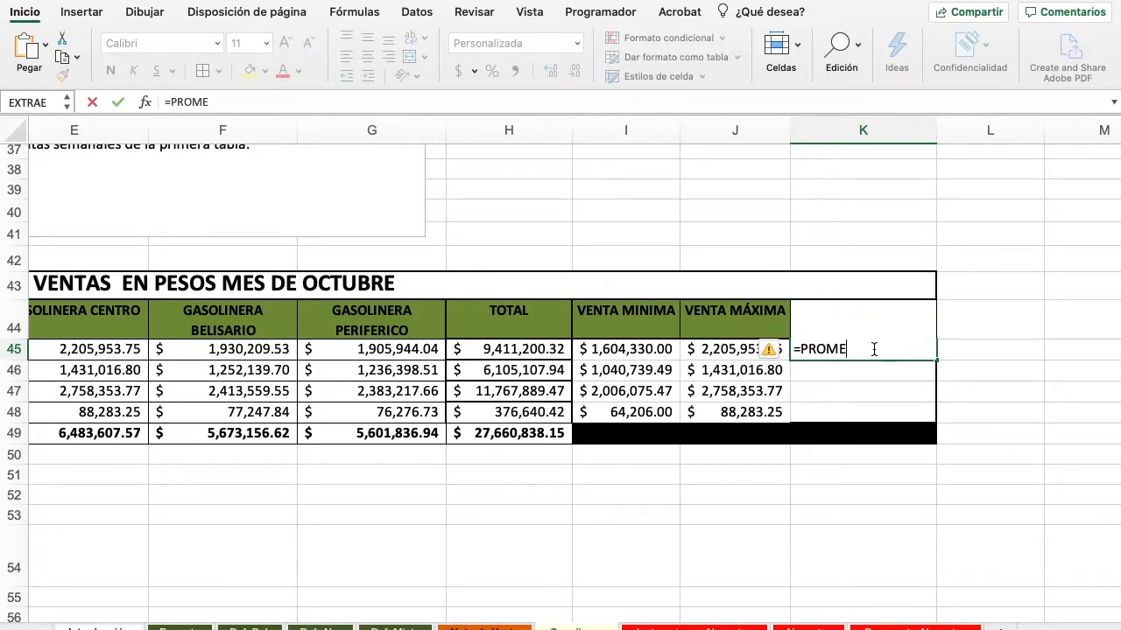
pyautogui.write('DIO(')
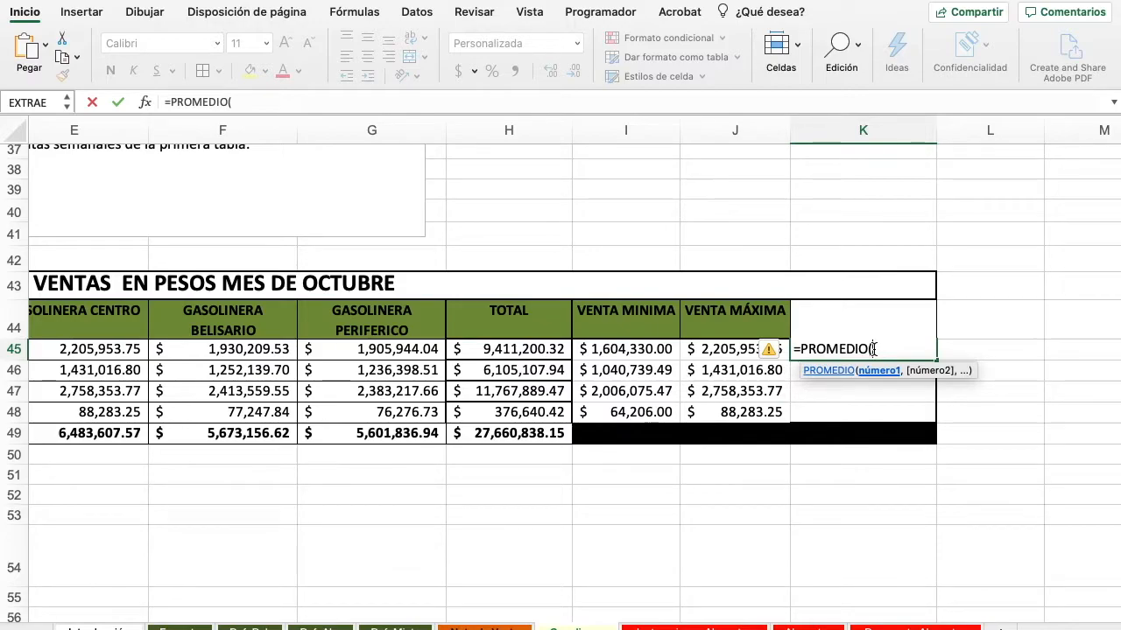
pyautogui.write('C')
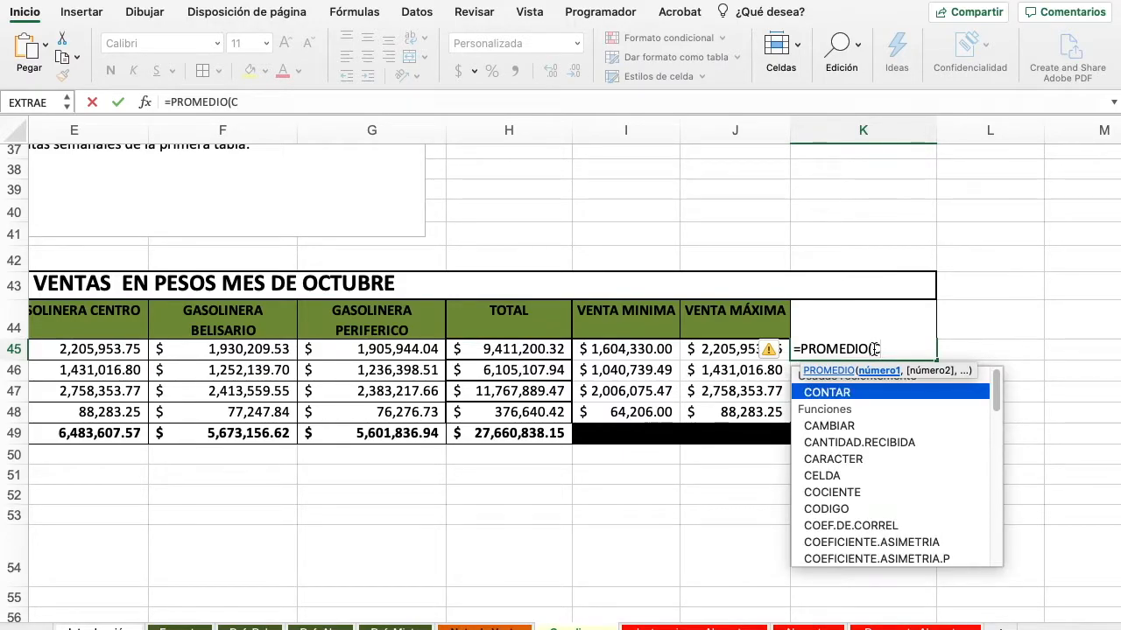
pyautogui.write('45:')
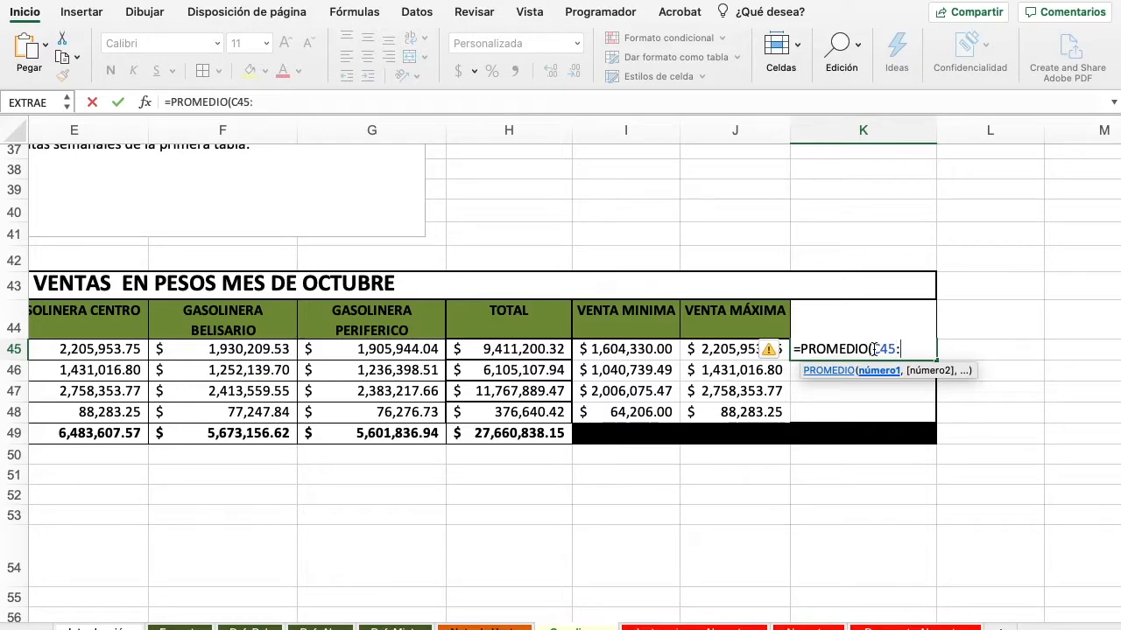
pyautogui.write('G45)')
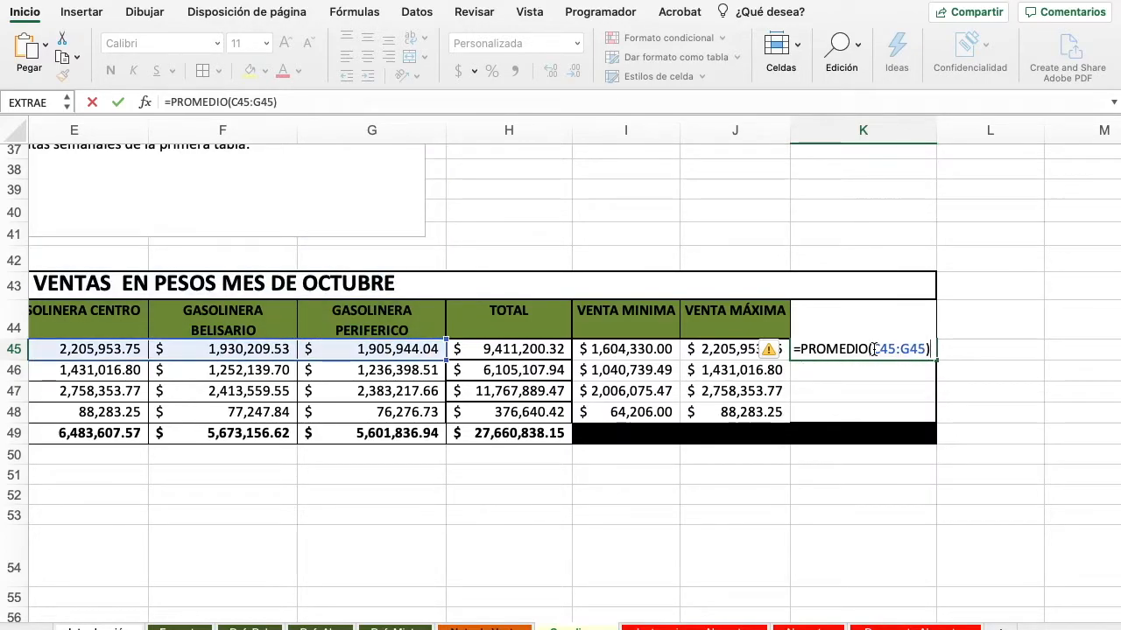
pyautogui.press('Return')
pyautogui.click(871, 349)
pyautogui.moveTo(936, 359); pyautogui.dragTo(920, 414)
pyautogui.click(844, 401)
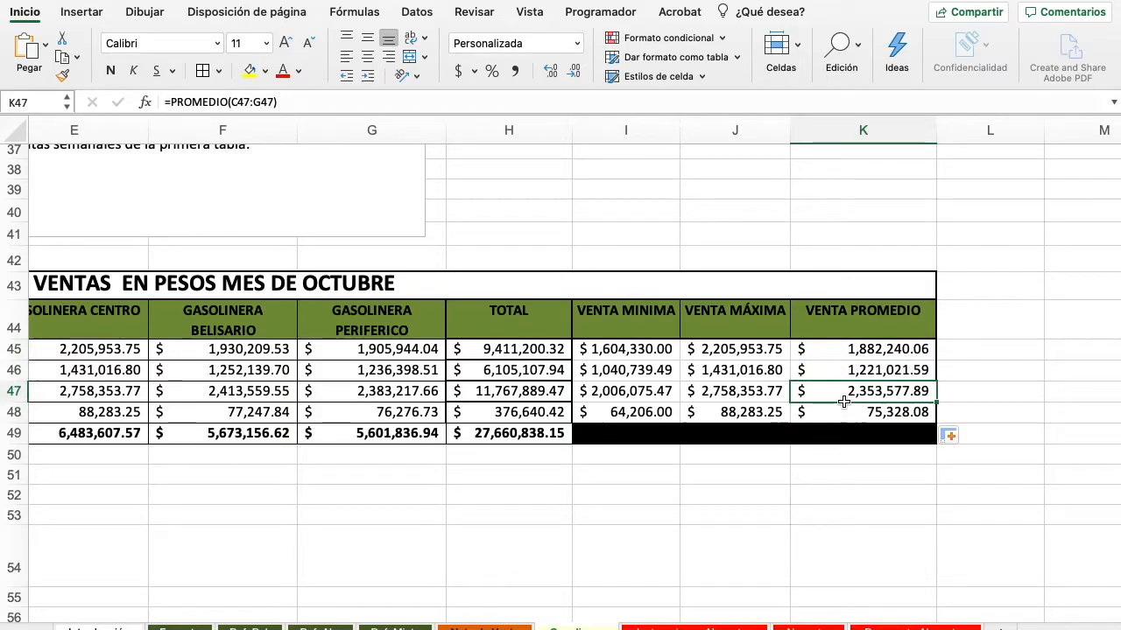
# Review the October sales table against the exercise instructions above it
pyautogui.hscroll(-5, 843, 401)
pyautogui.scroll(3, 843, 401)
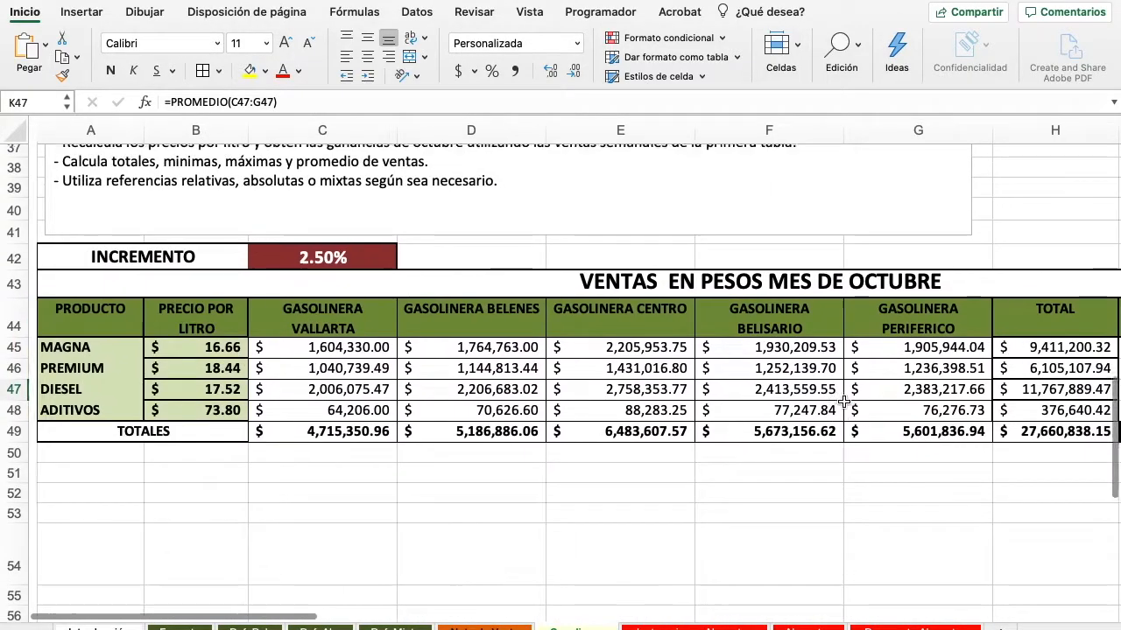
pyautogui.scroll(3, 843, 401)
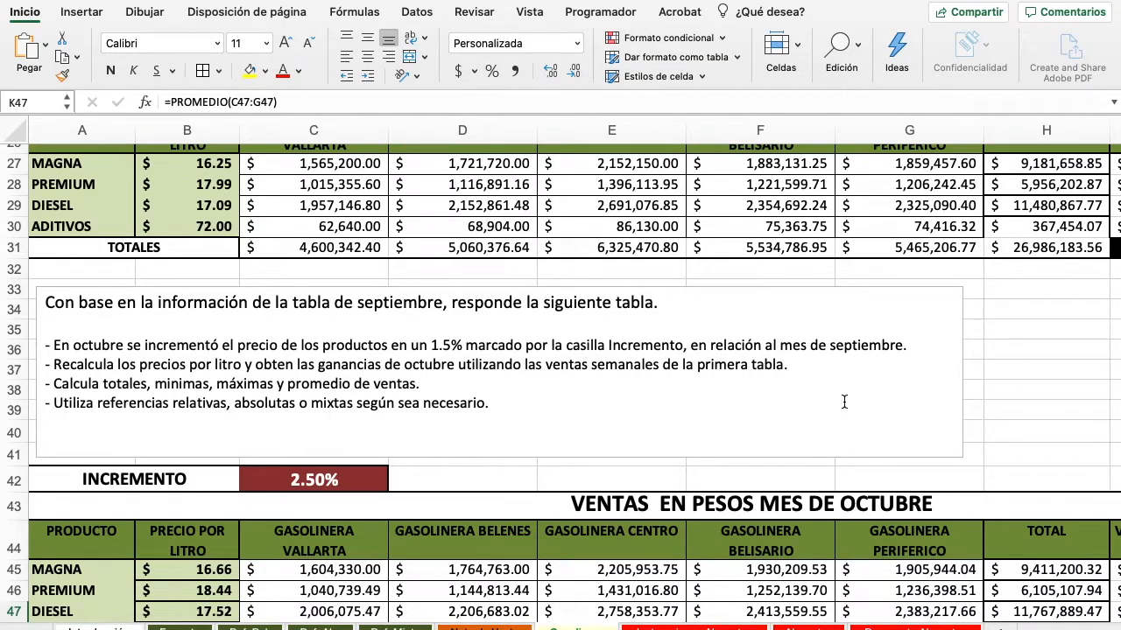
pyautogui.hscroll(1, 844, 402)
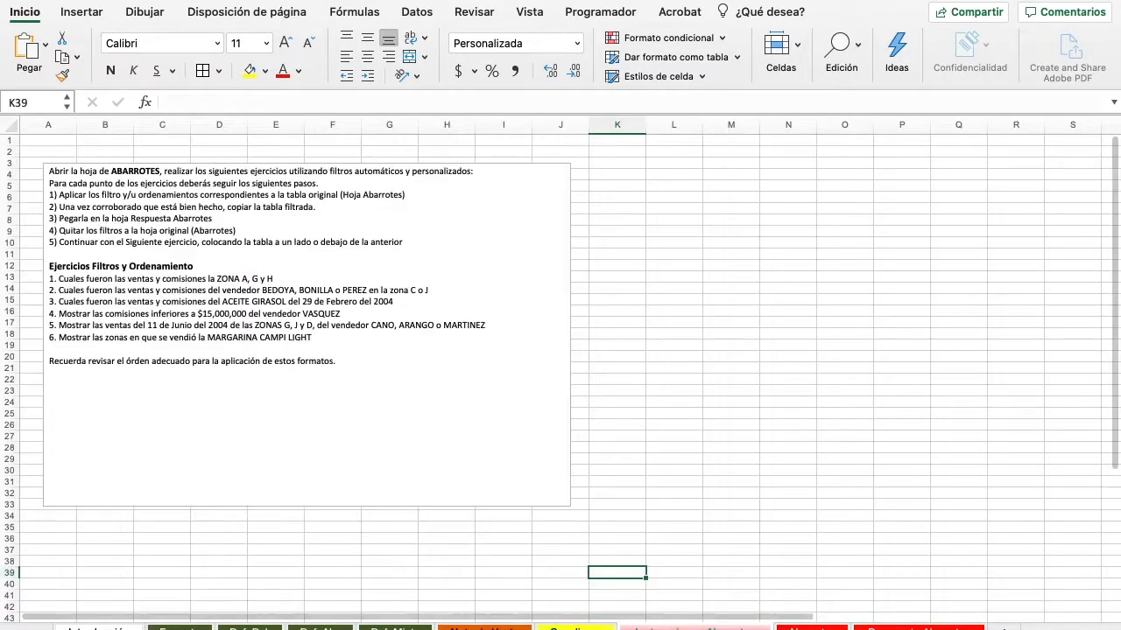
# Read the filter and sorting exercises on the Abarrotes instructions sheet and examine the data table on the Abarrotes sheet
pyautogui.click(670, 629)
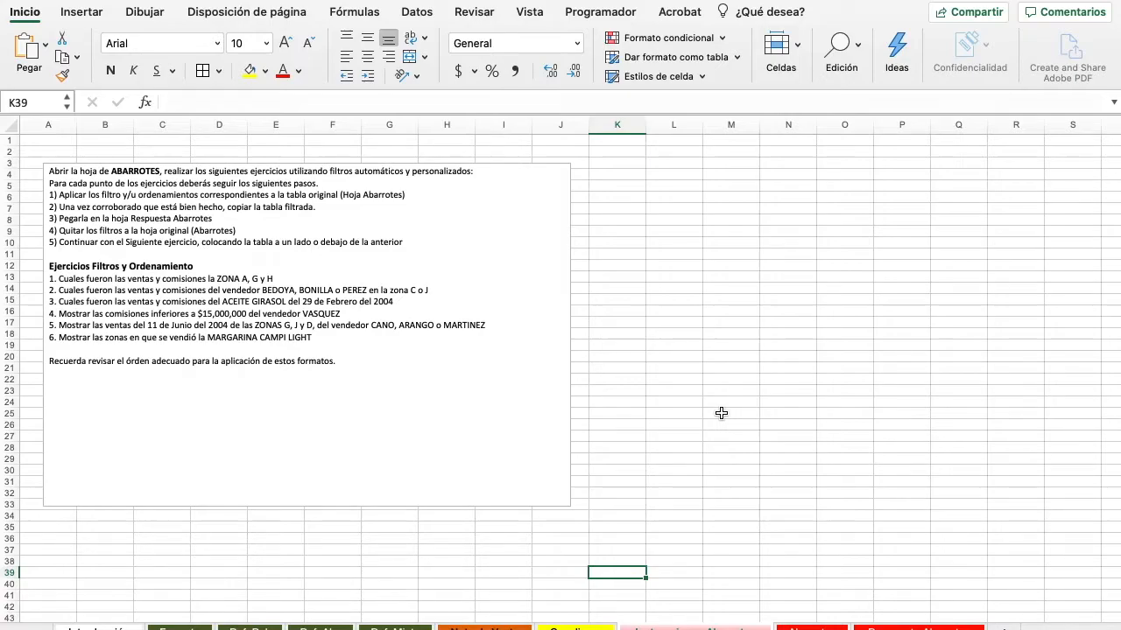
pyautogui.scroll(5, 379, 388)
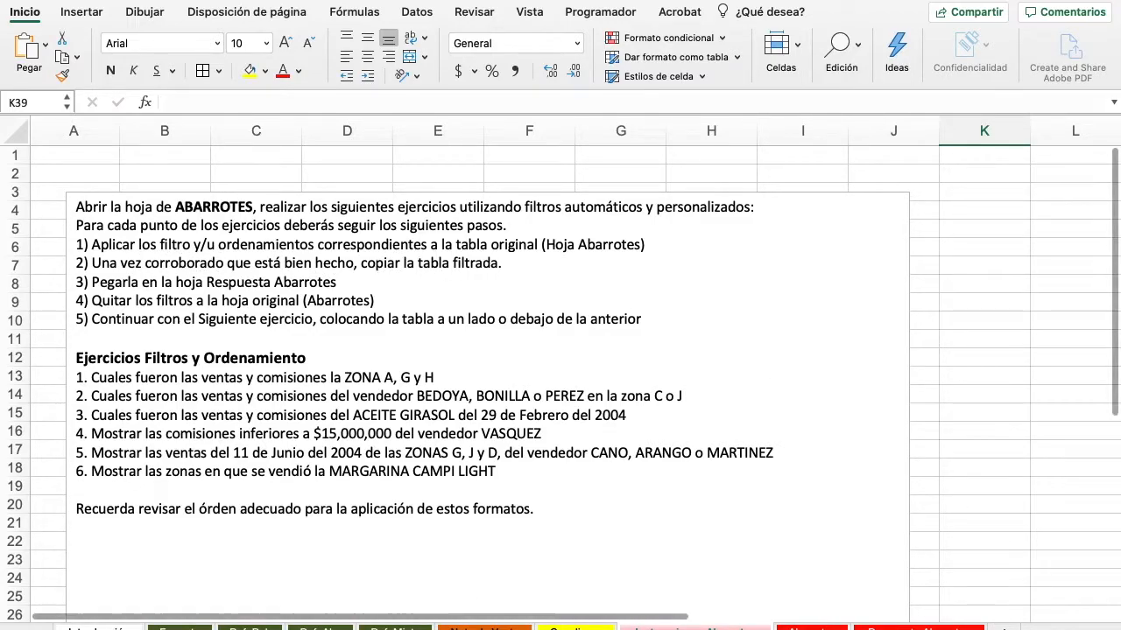
pyautogui.click(920, 626)
pyautogui.click(801, 627)
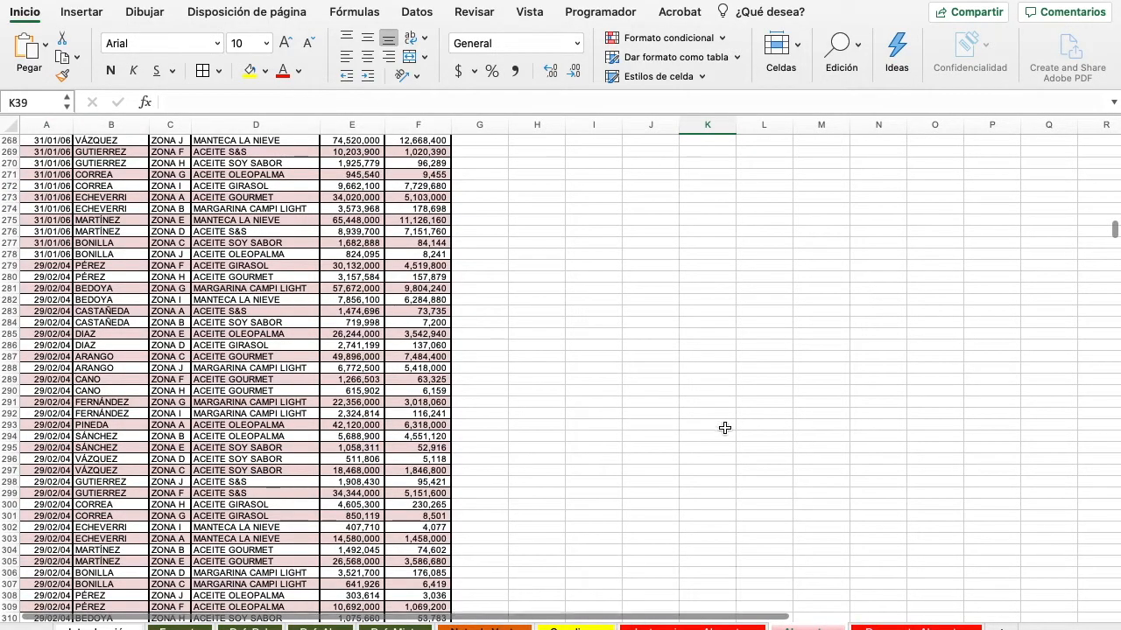
pyautogui.scroll(20, 725, 427)
pyautogui.scroll(20, 725, 428)
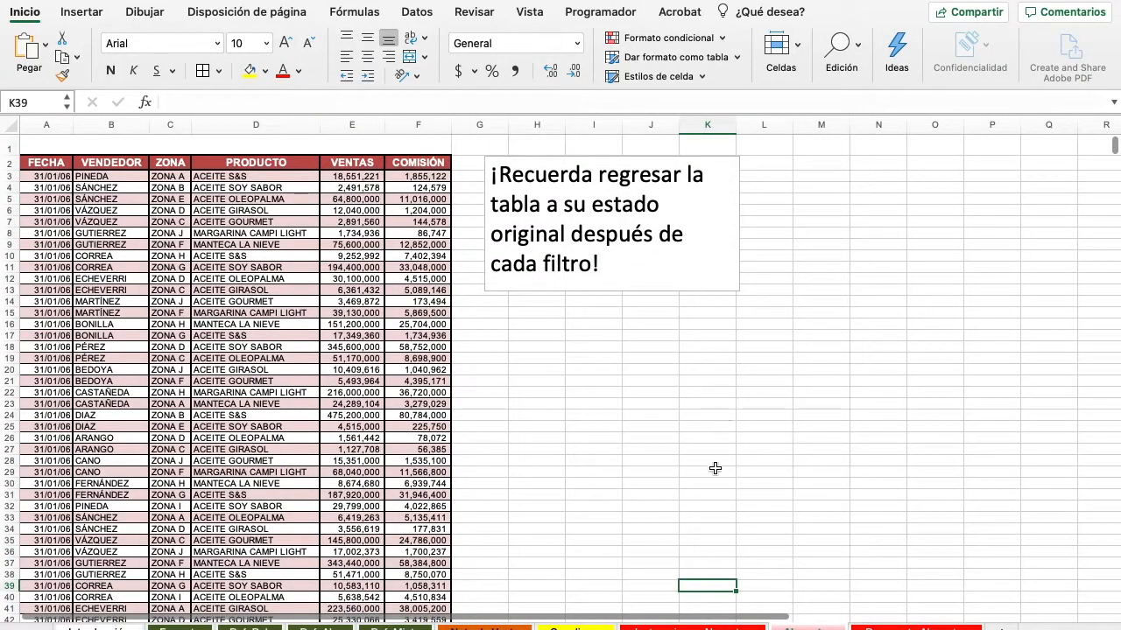
pyautogui.click(694, 627)
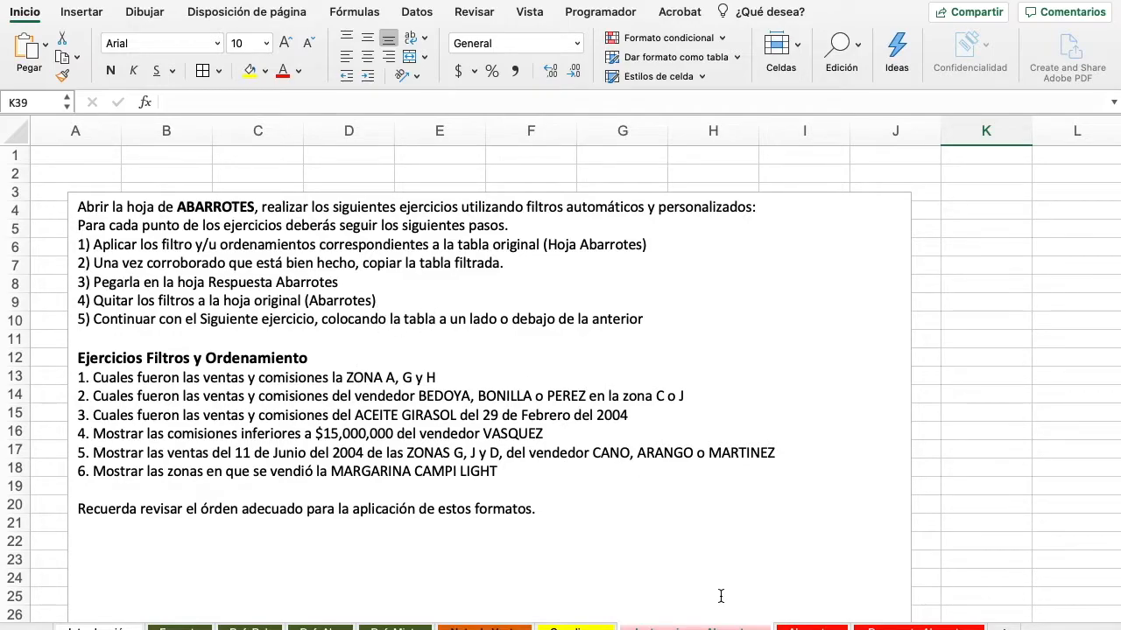
pyautogui.click(810, 628)
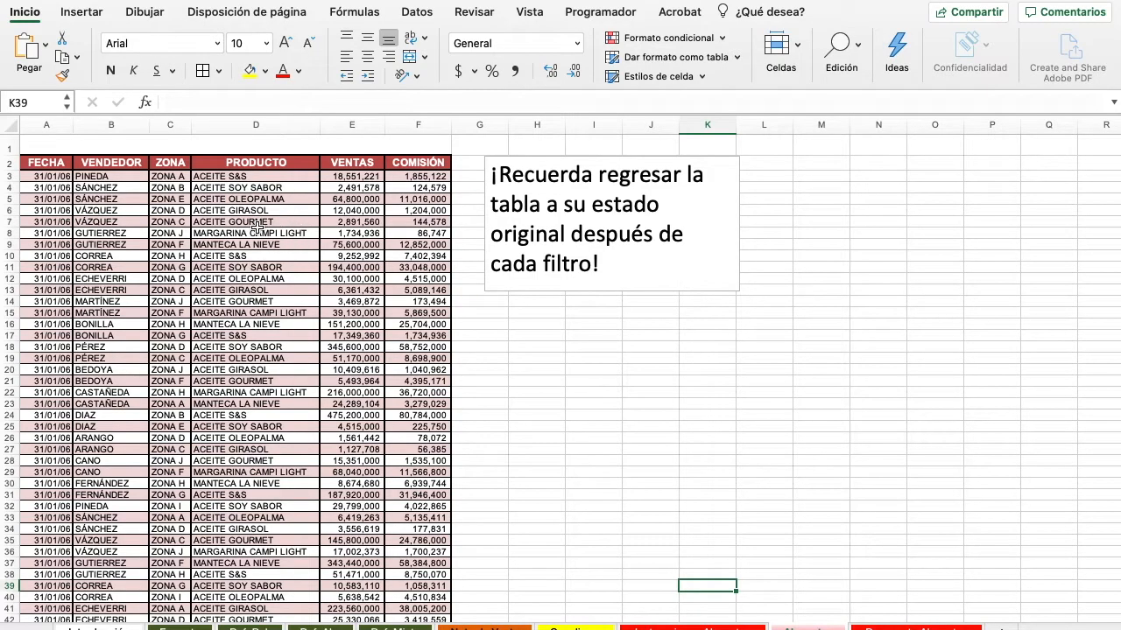
# Turn on automatic filters for the Abarrotes table's header row A2:F2, from FECHA to COMISIÓN
pyautogui.click(43, 163)
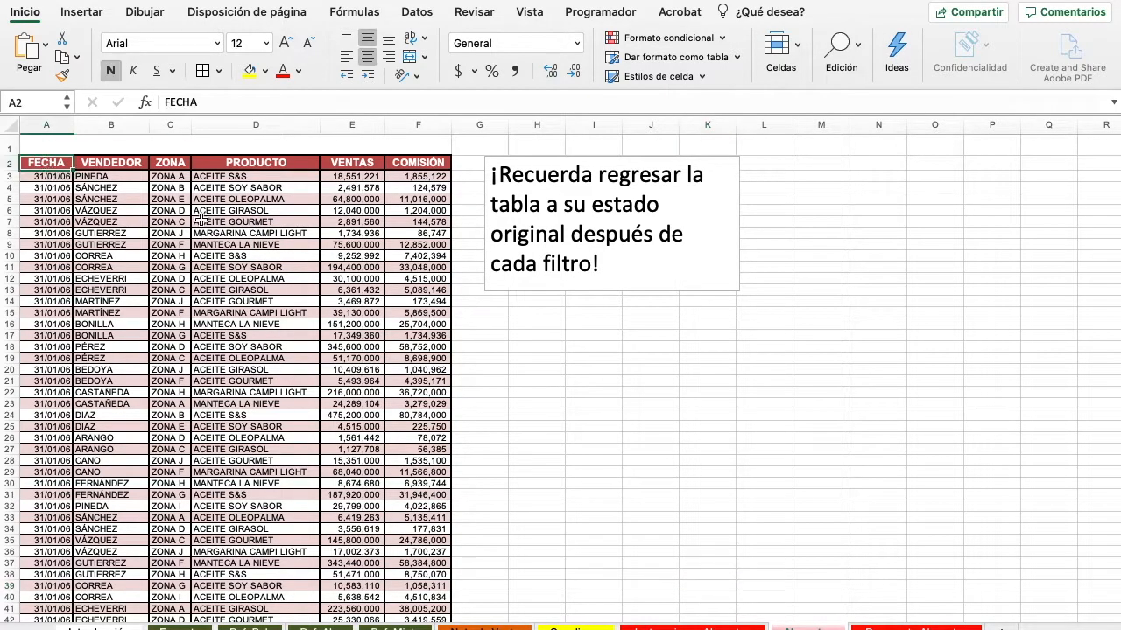
pyautogui.moveTo(45, 167); pyautogui.dragTo(417, 163)
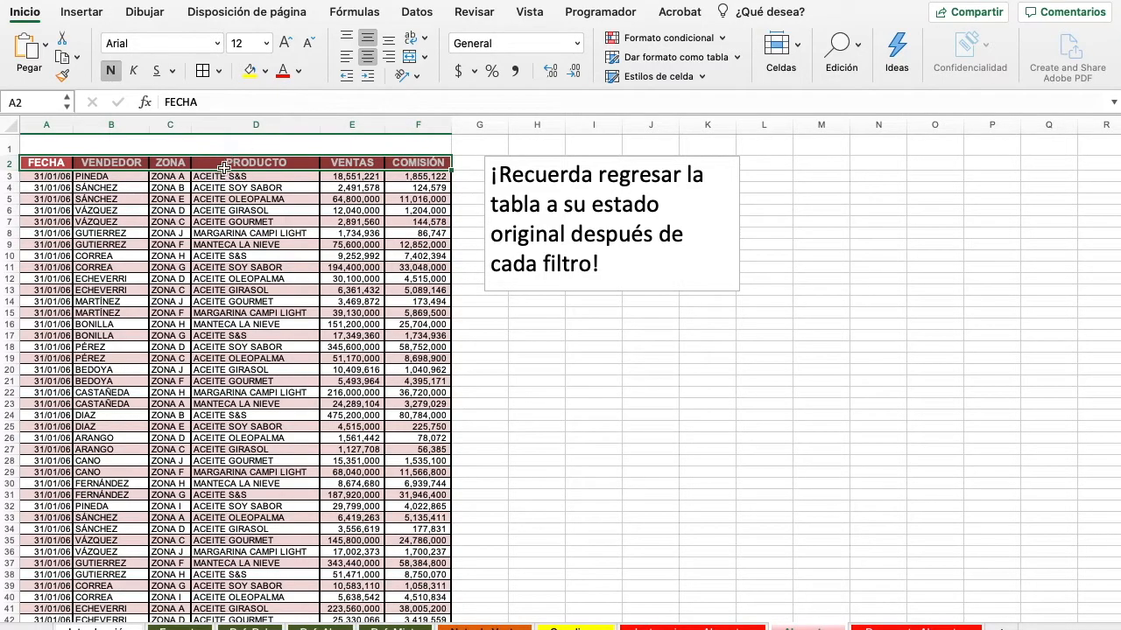
pyautogui.click(415, 12)
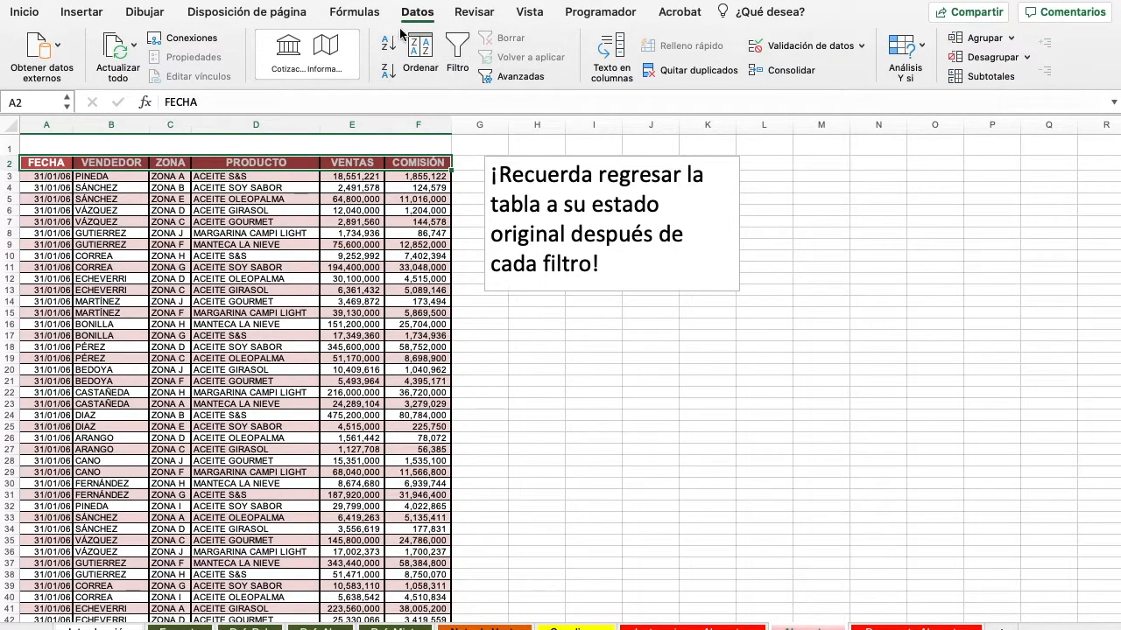
pyautogui.click(462, 47)
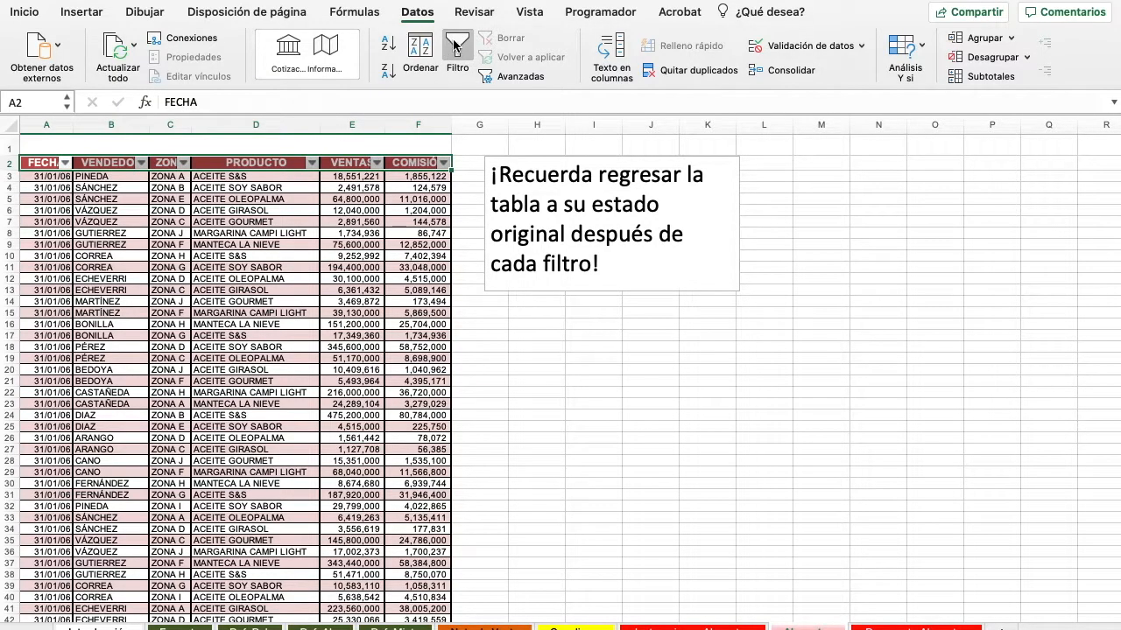
pyautogui.click(236, 178)
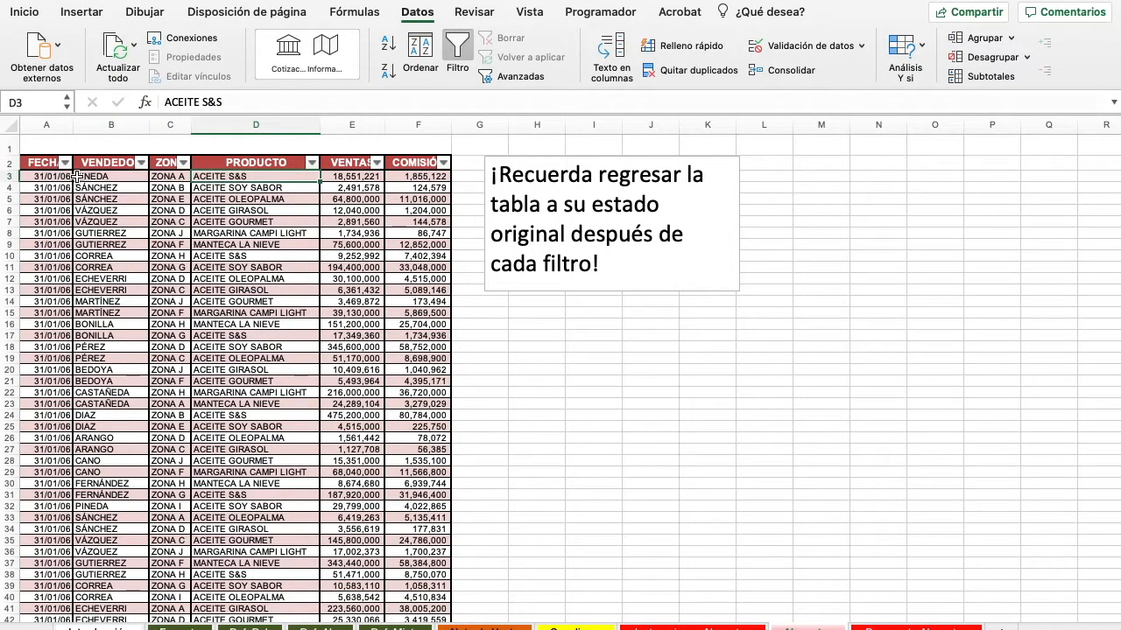
# Examine the years and months offered by the FECHA filter without filtering anything, and return to the Abarrotes instructions sheet
pyautogui.scroll(5, 77, 176)
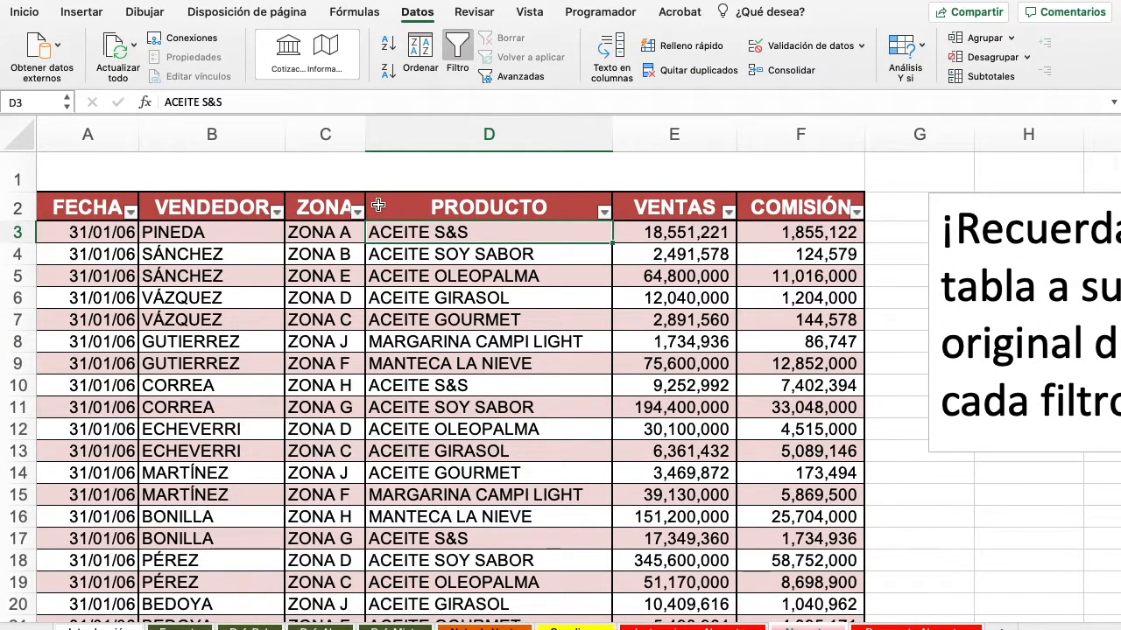
pyautogui.click(130, 212)
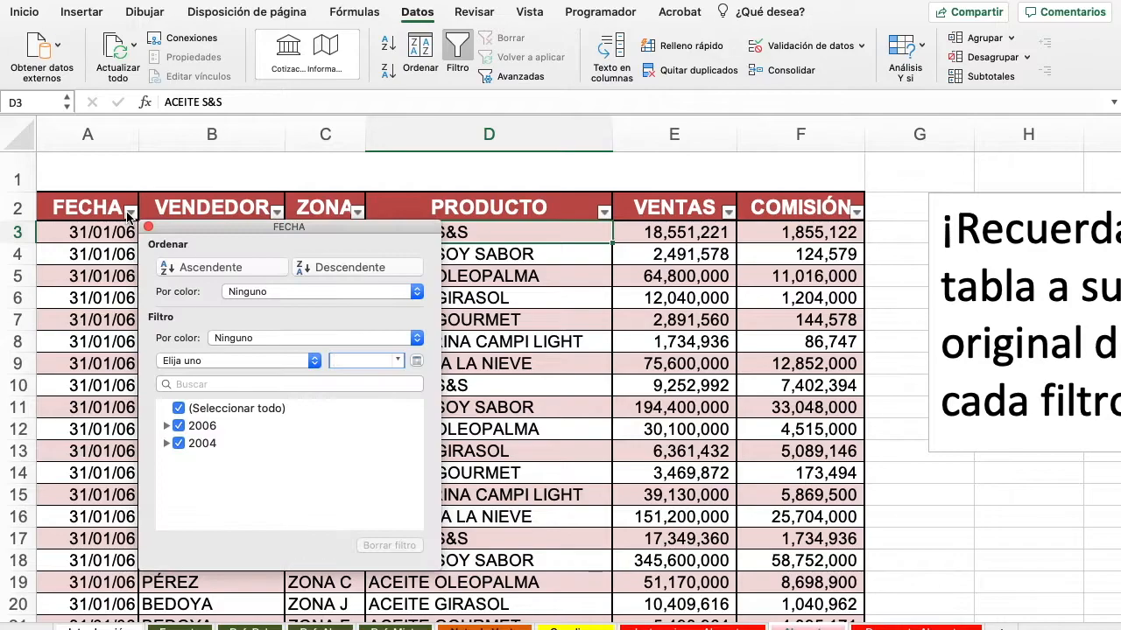
pyautogui.moveTo(195, 225); pyautogui.dragTo(353, 159)
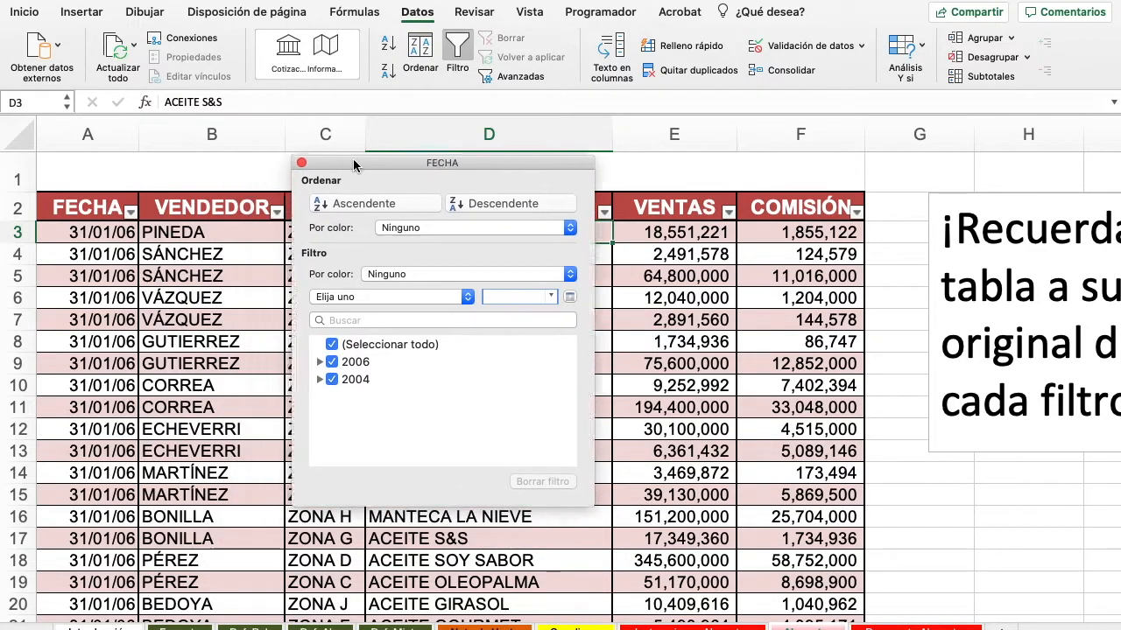
pyautogui.click(324, 359)
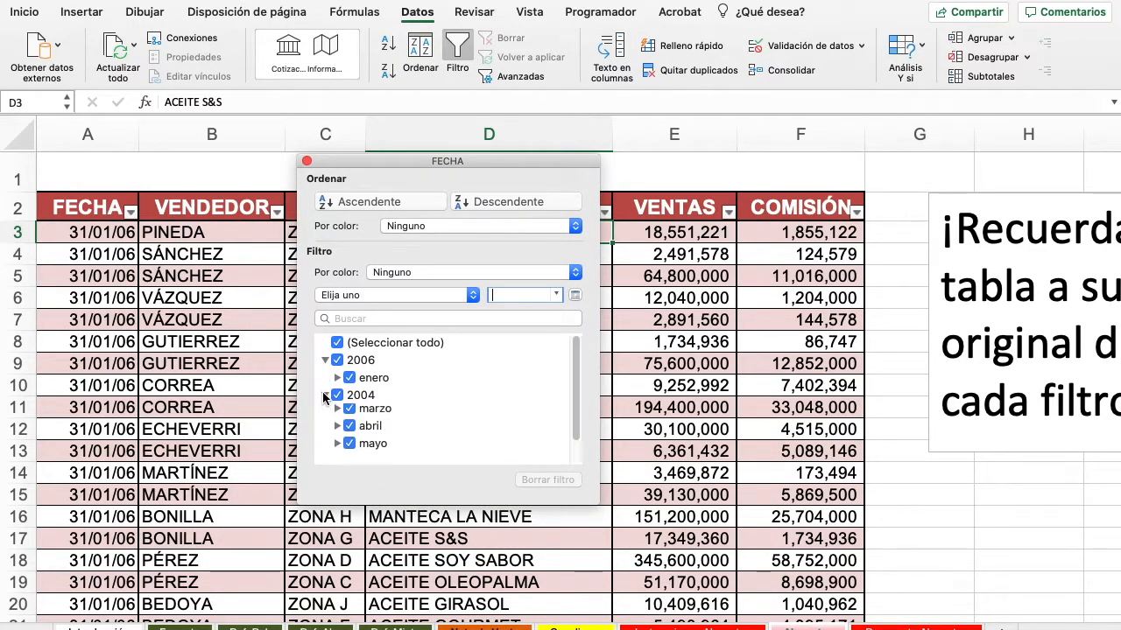
pyautogui.click(338, 378)
pyautogui.click(338, 378)
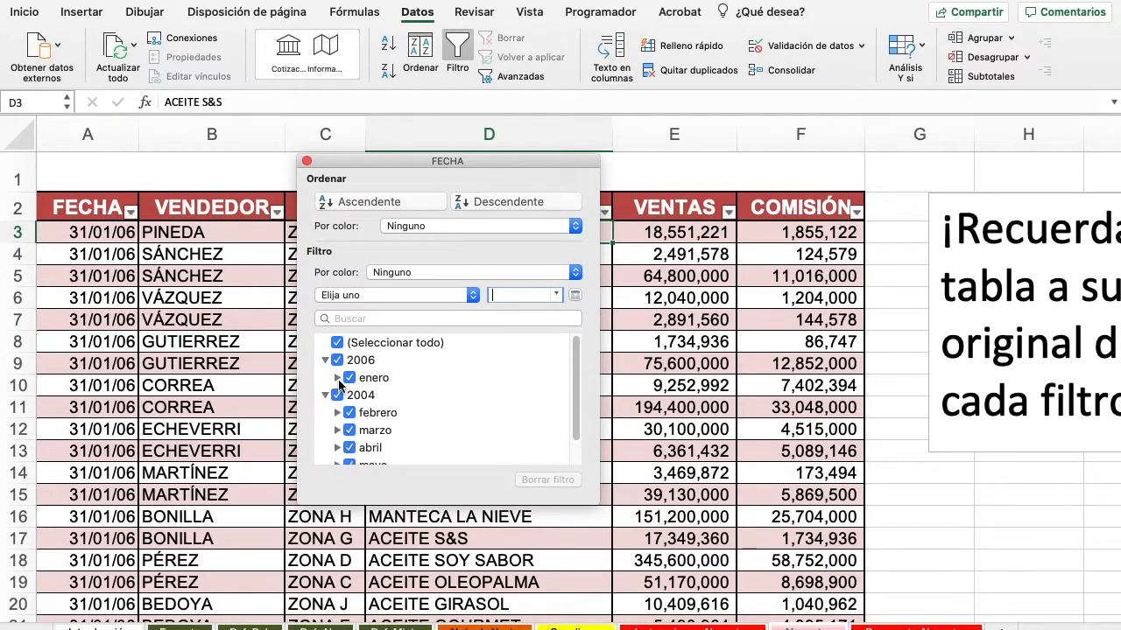
pyautogui.click(325, 360)
pyautogui.click(325, 377)
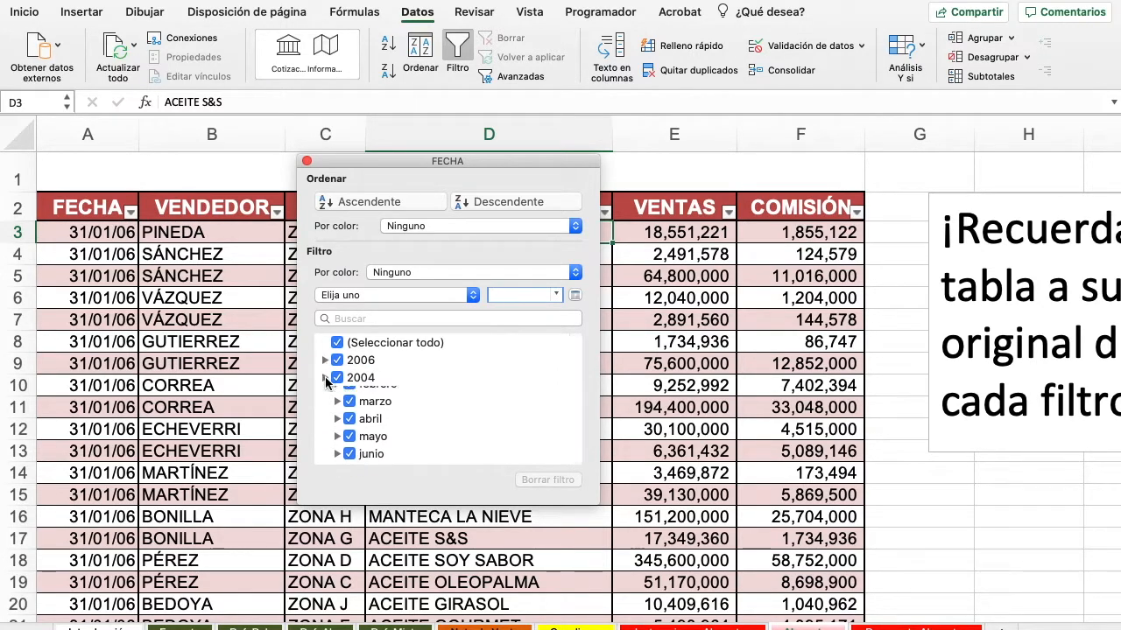
pyautogui.click(306, 161)
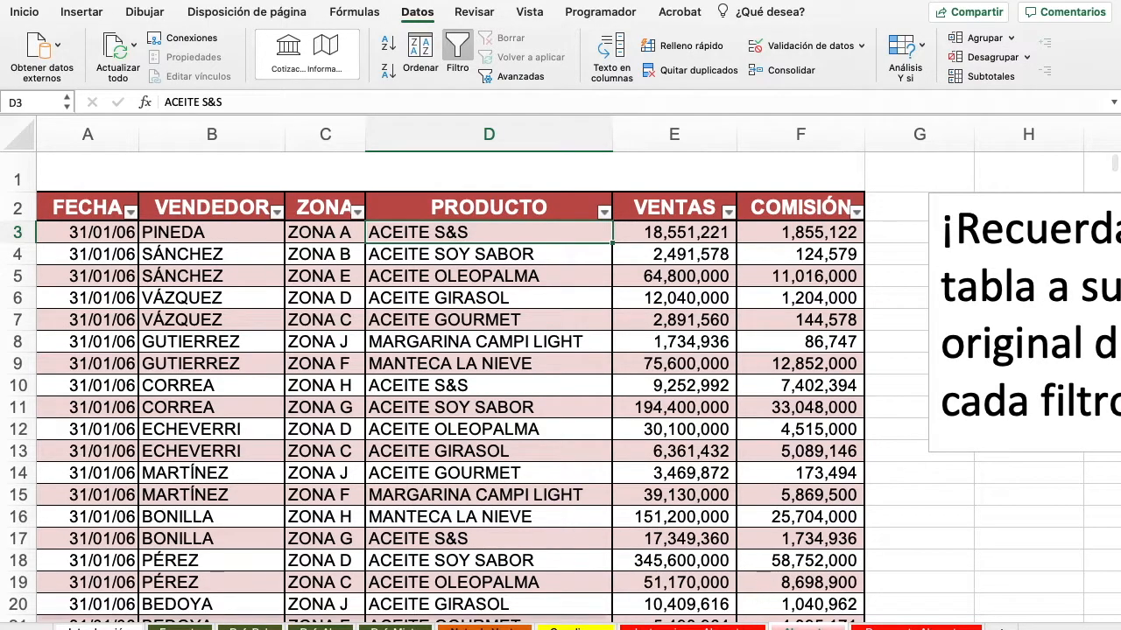
pyautogui.click(96, 627)
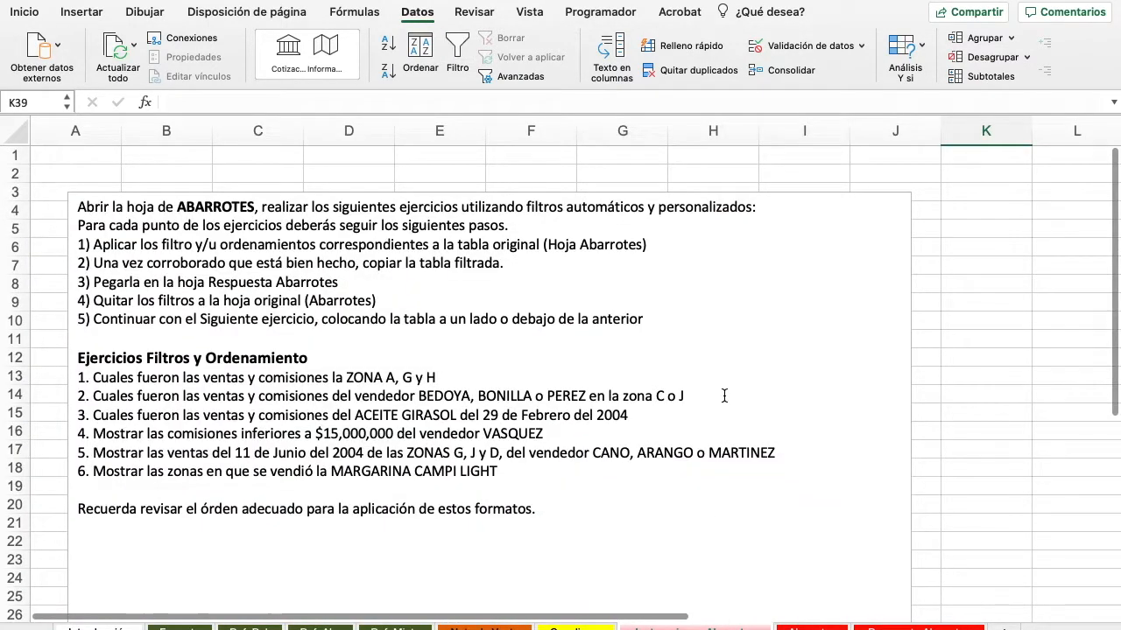
pyautogui.scroll(-3, 724, 396)
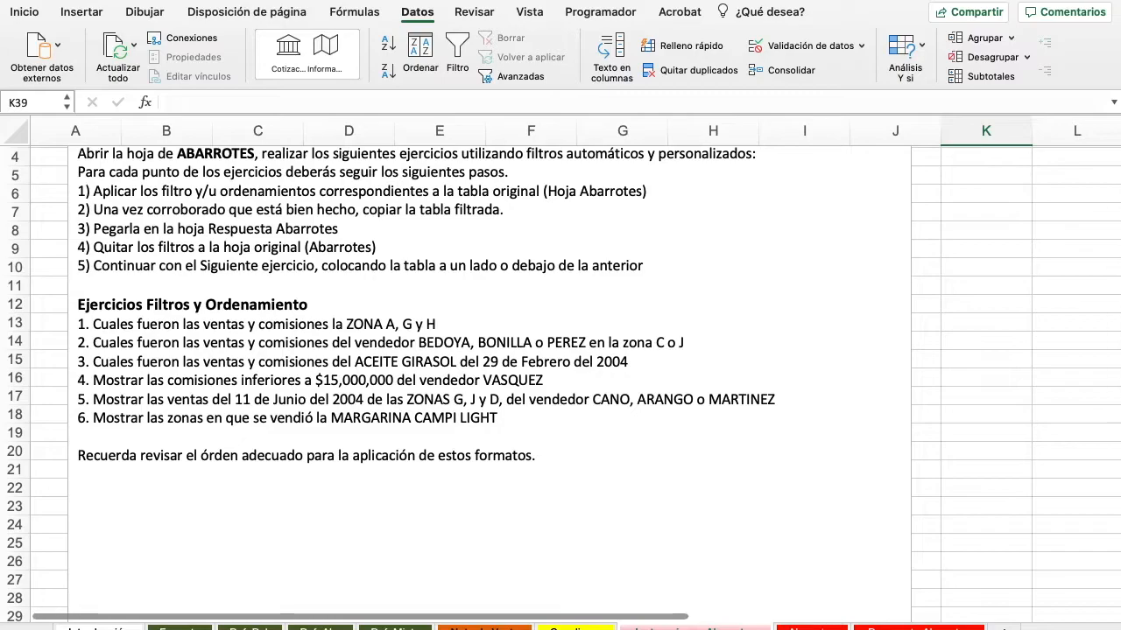
pyautogui.click(810, 628)
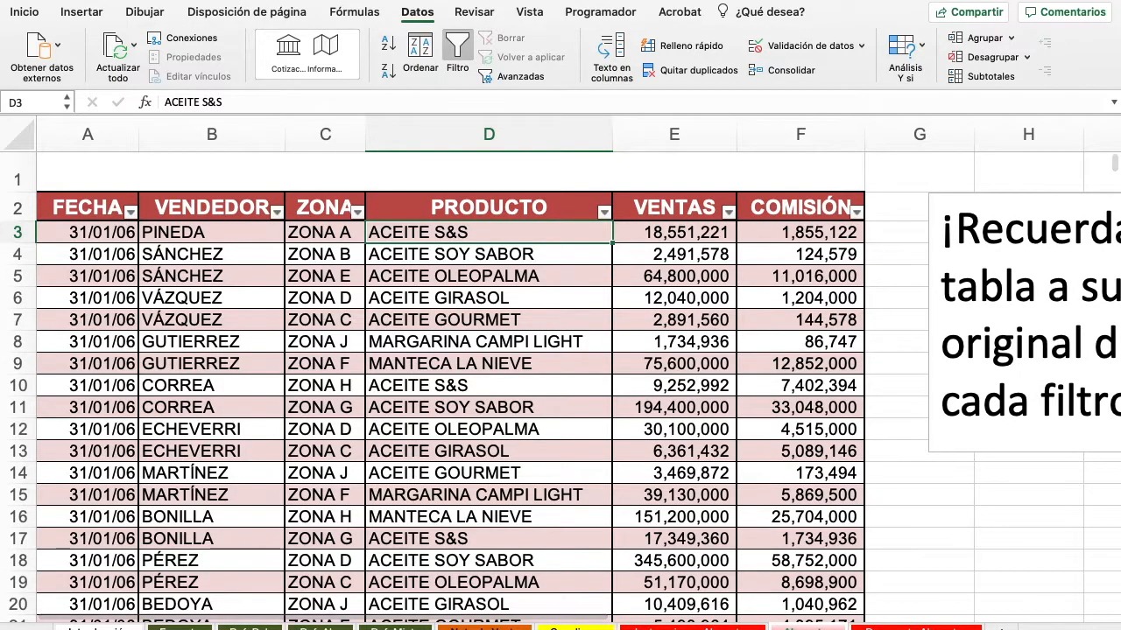
pyautogui.click(357, 212)
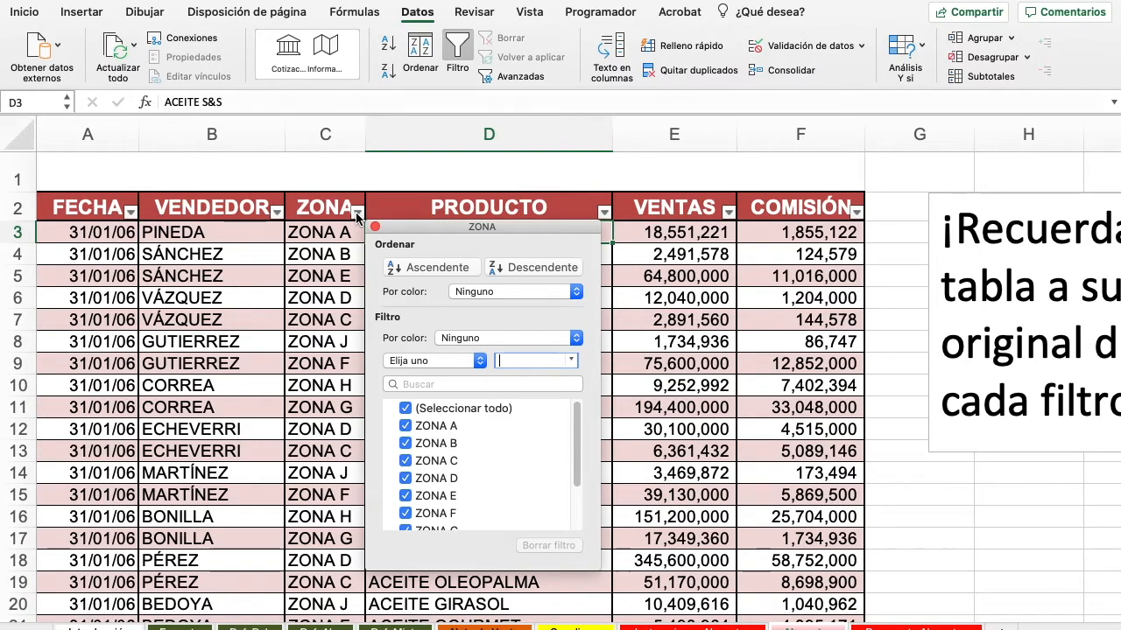
pyautogui.click(405, 409)
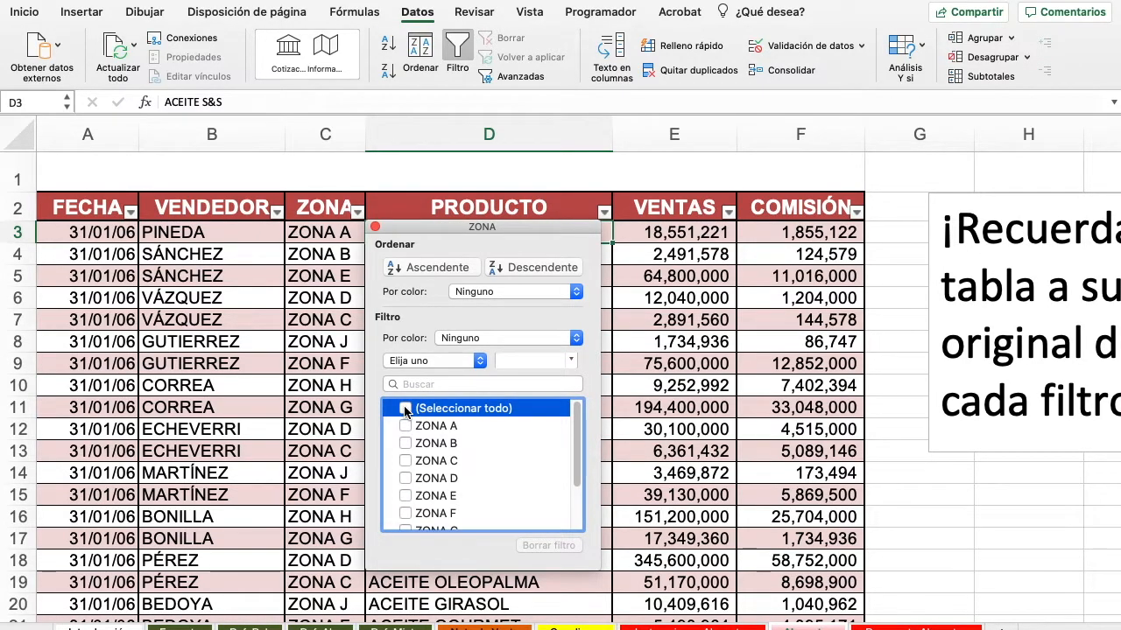
pyautogui.click(374, 227)
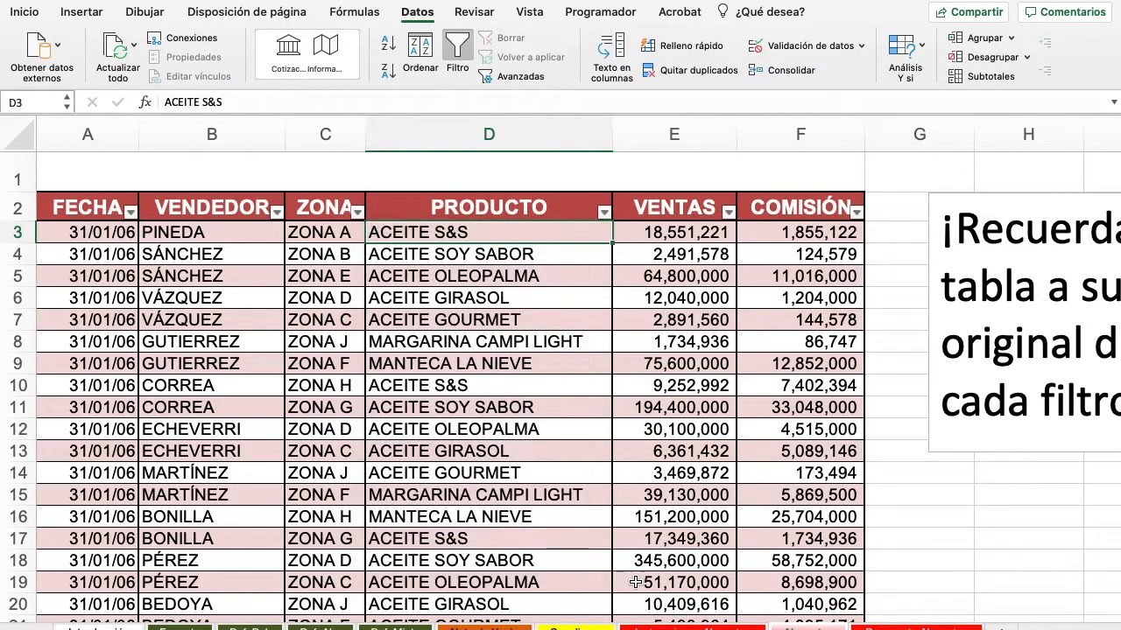
pyautogui.click(685, 627)
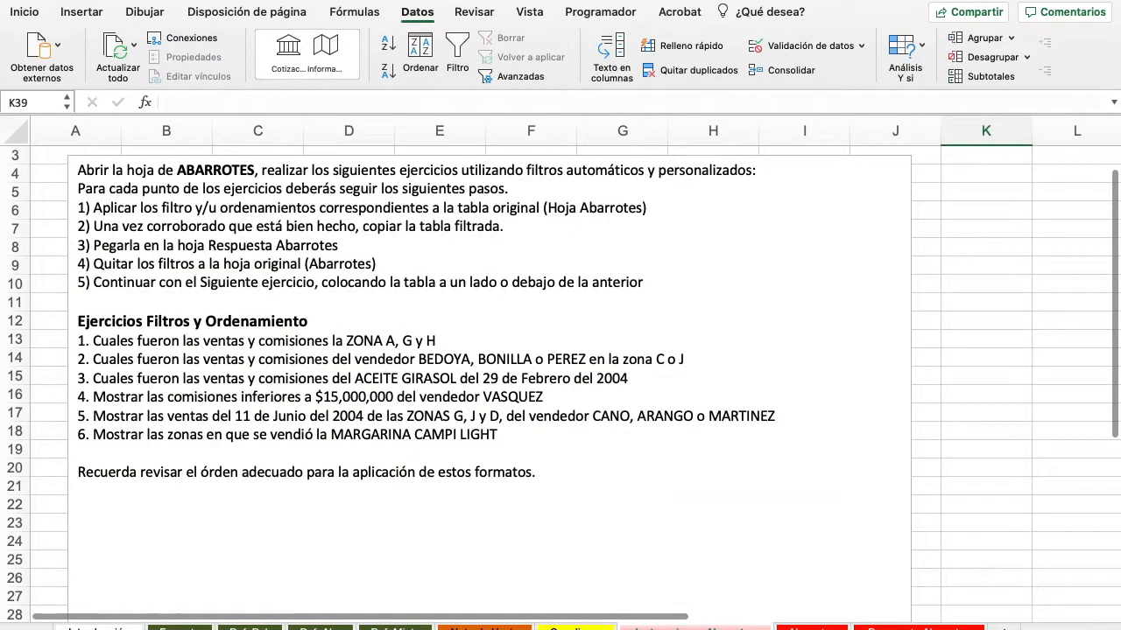
# Filter the Abarrotes table's ZONA column to show only ZONA A, ZONA G and ZONA H
pyautogui.click(812, 627)
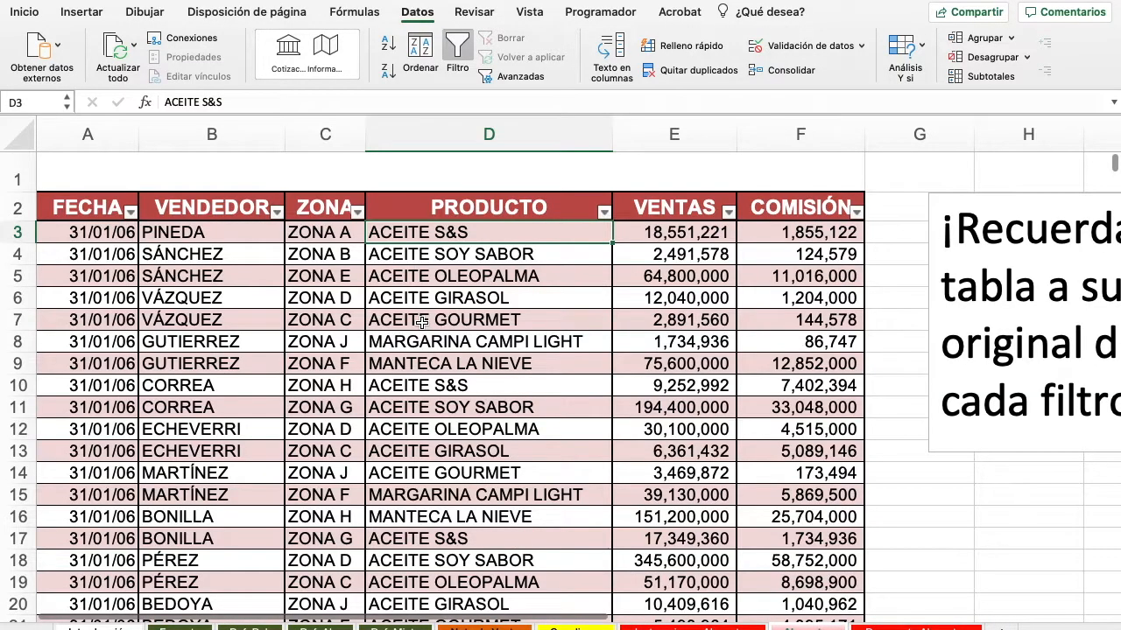
pyautogui.click(358, 213)
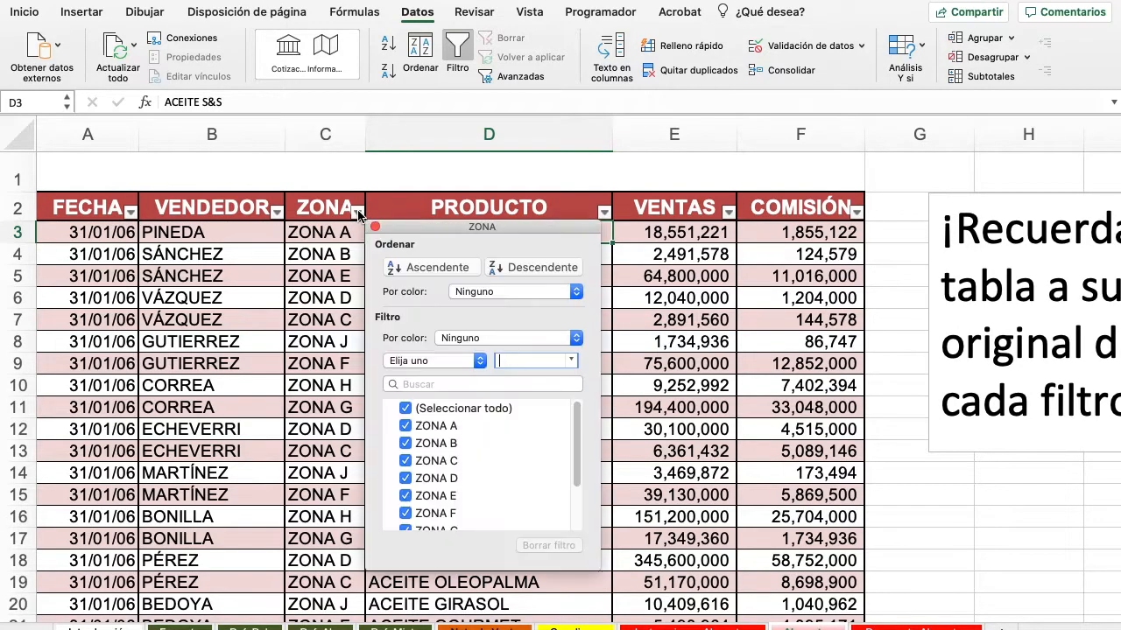
pyautogui.click(405, 409)
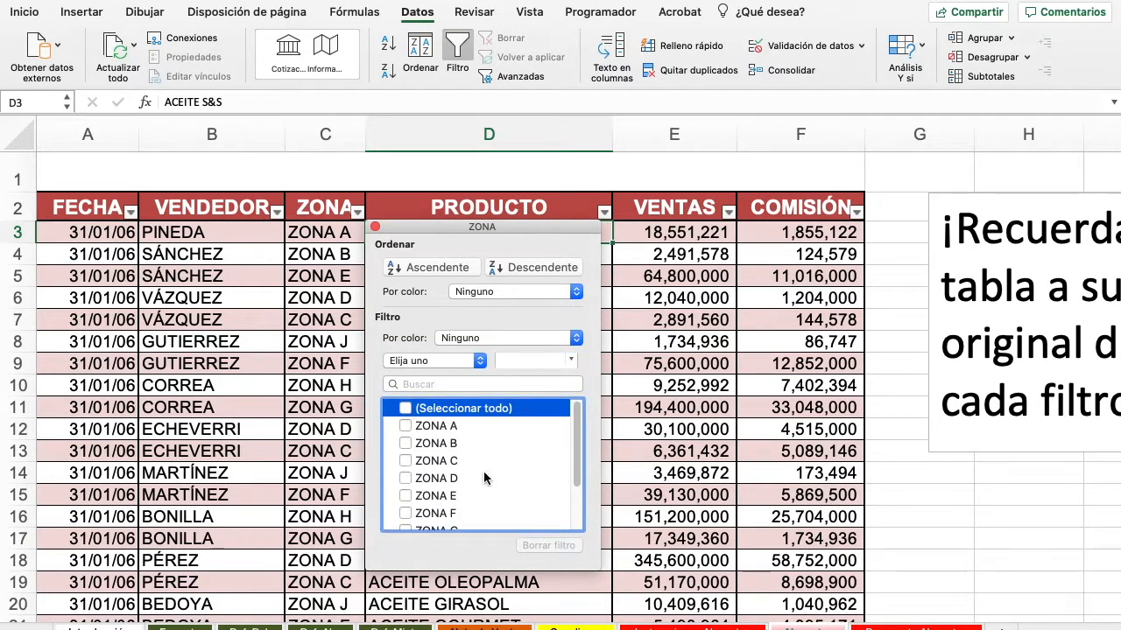
pyautogui.scroll(-2, 484, 477)
pyautogui.scroll(2, 424, 425)
pyautogui.click(408, 422)
pyautogui.scroll(-3, 459, 525)
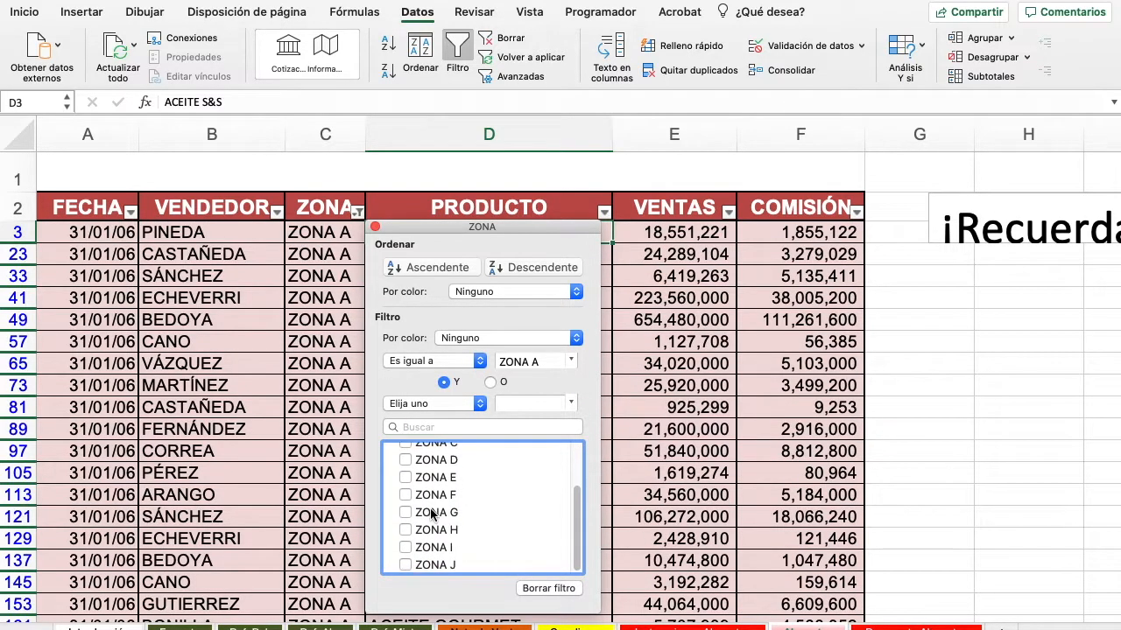
pyautogui.click(406, 513)
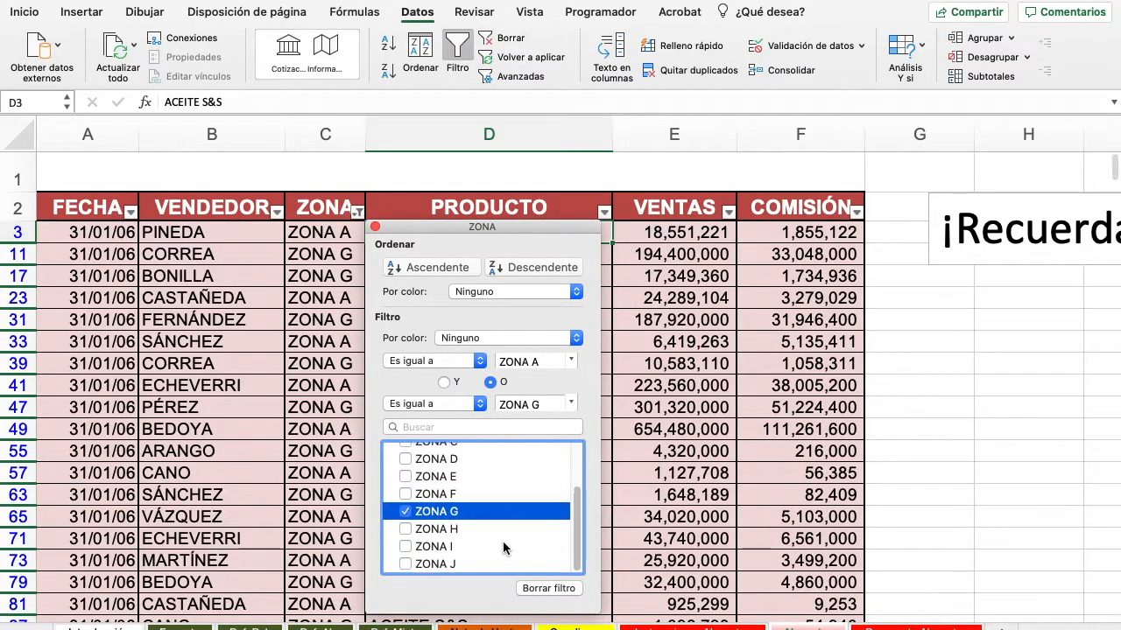
pyautogui.click(406, 532)
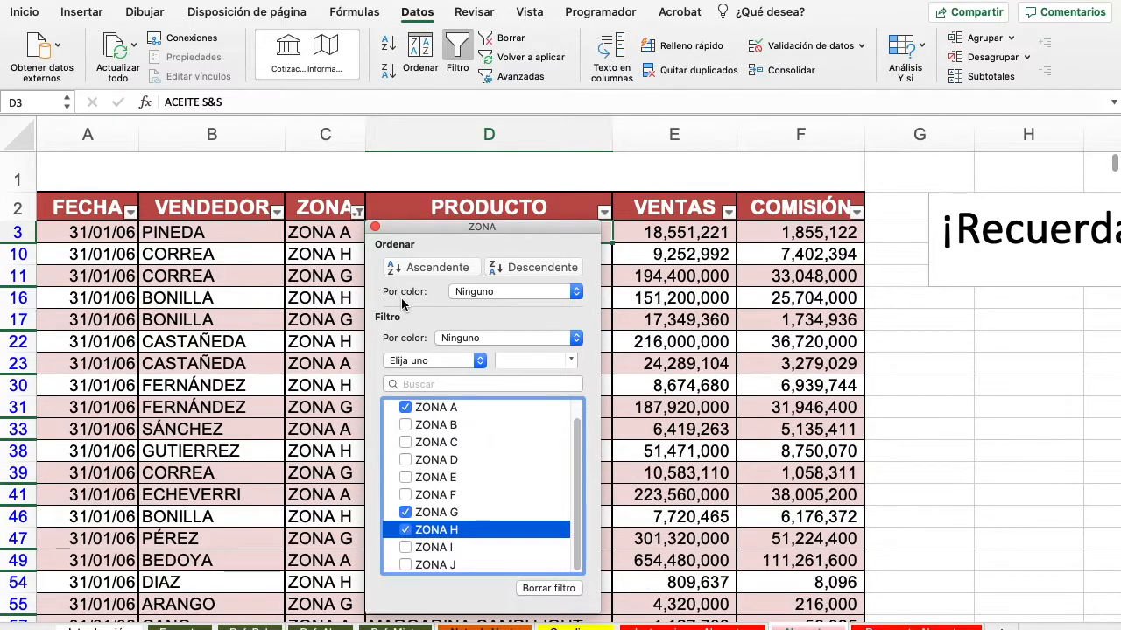
pyautogui.click(375, 228)
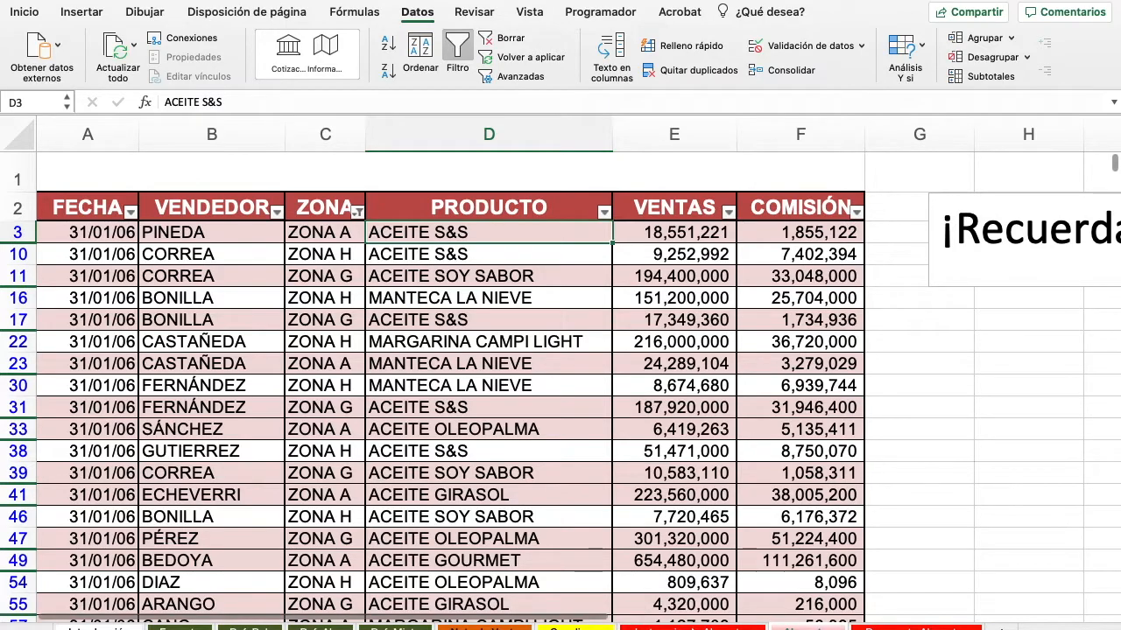
# Copy the filtered Abarrotes table with its headers, paste it at A5 in Respuesta Abarrotes, and widen the VENTAS column there
pyautogui.click(667, 628)
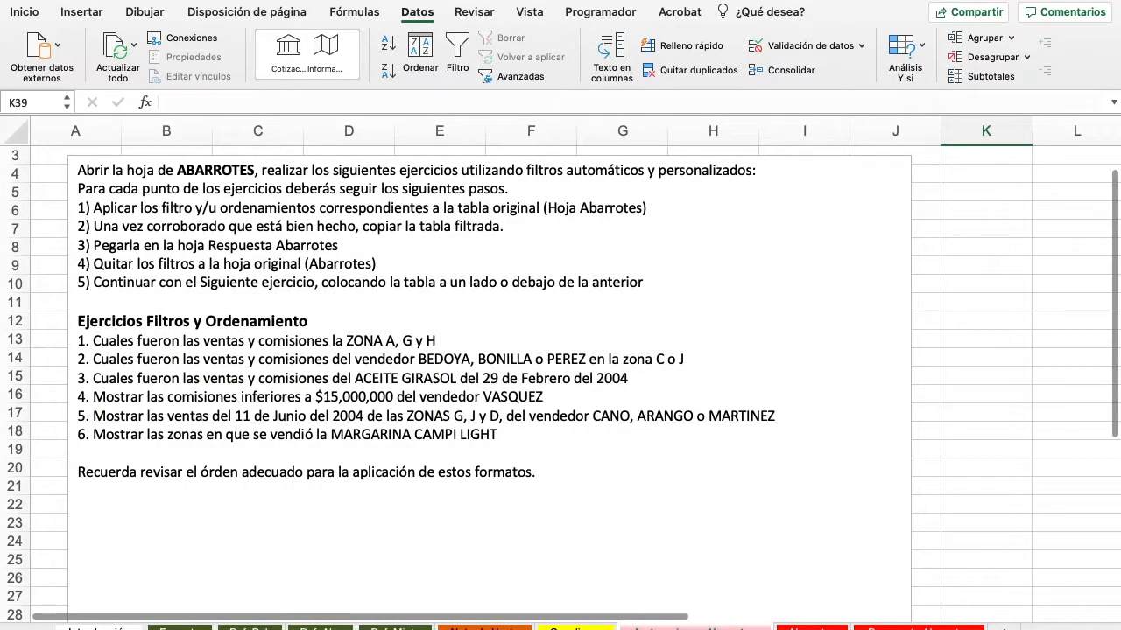
pyautogui.click(811, 628)
pyautogui.scroll(-1, 618, 428)
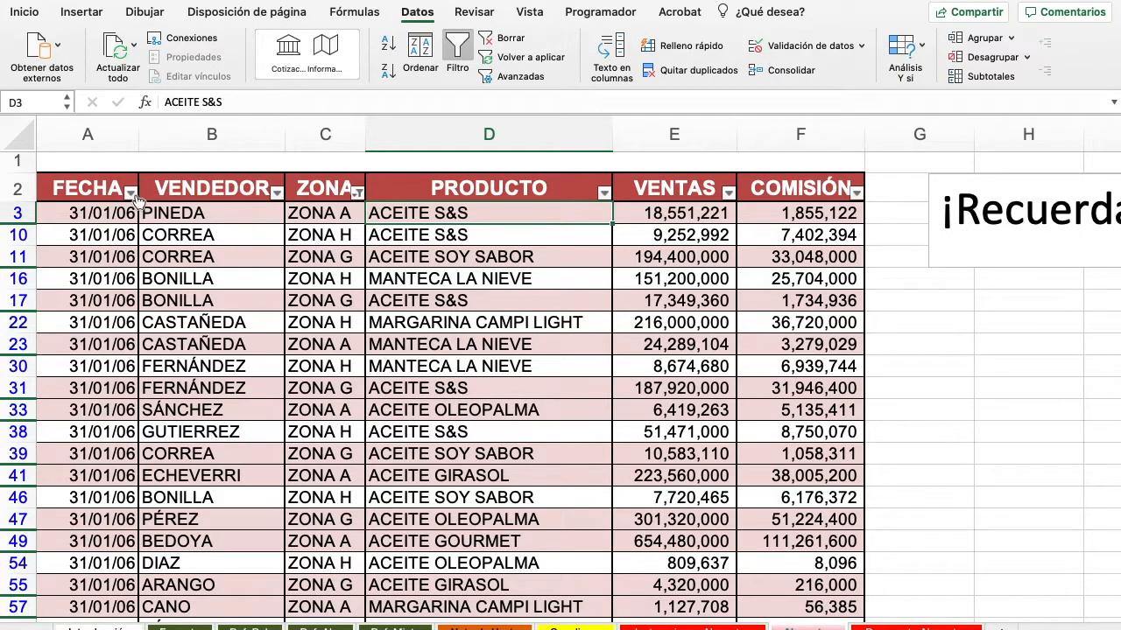
pyautogui.moveTo(122, 192); pyautogui.dragTo(810, 578)
pyautogui.press('super+c')
pyautogui.click(894, 627)
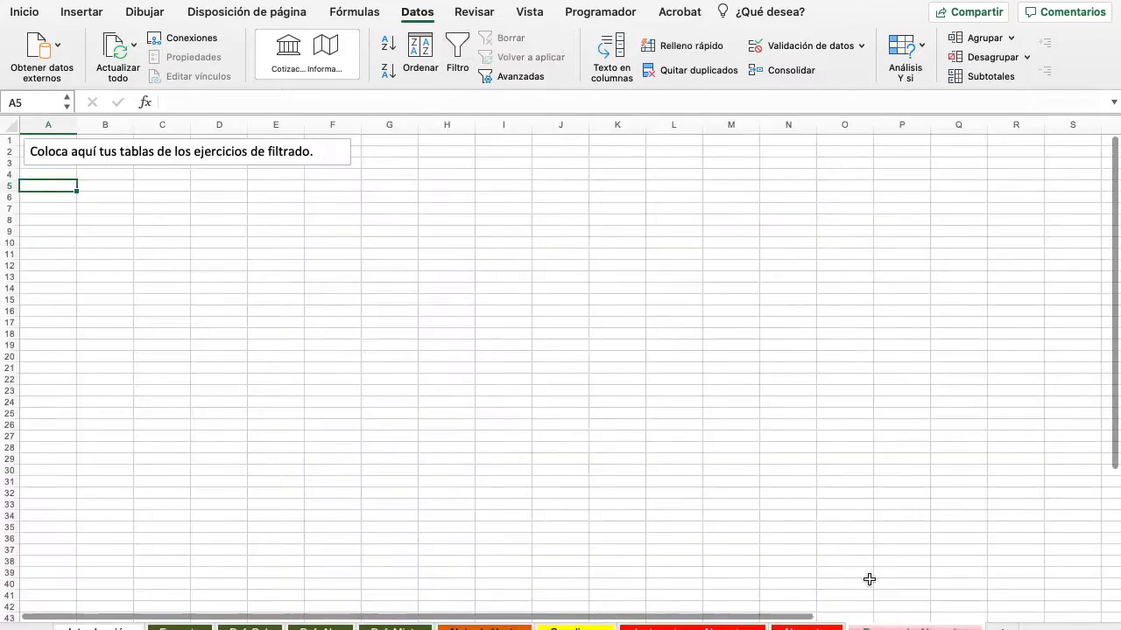
pyautogui.press('super+v')
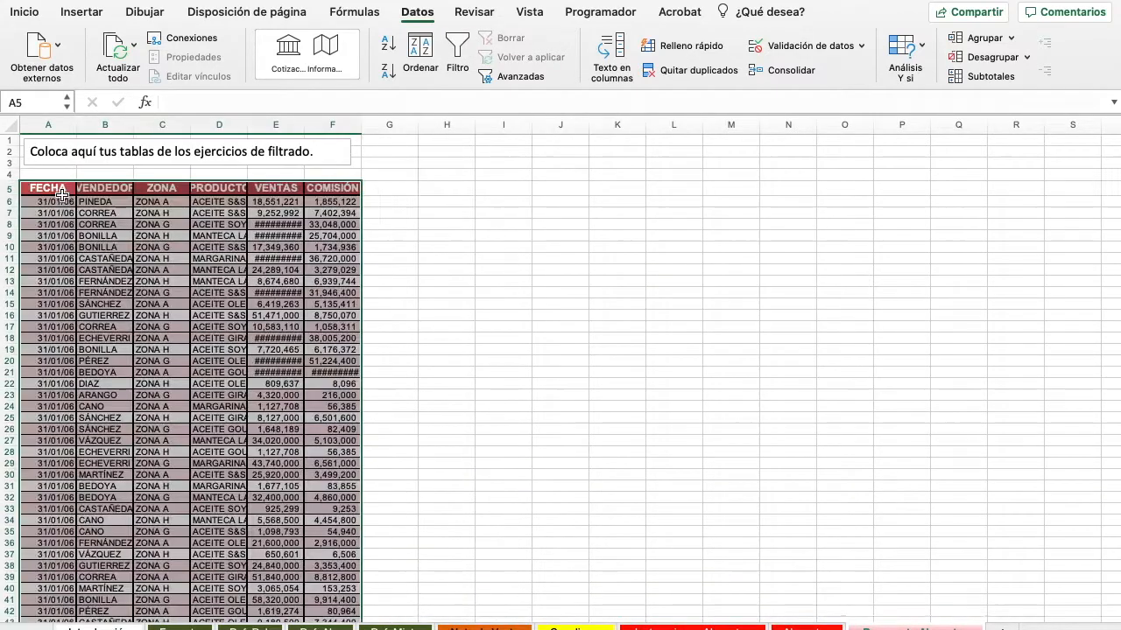
pyautogui.click(324, 281)
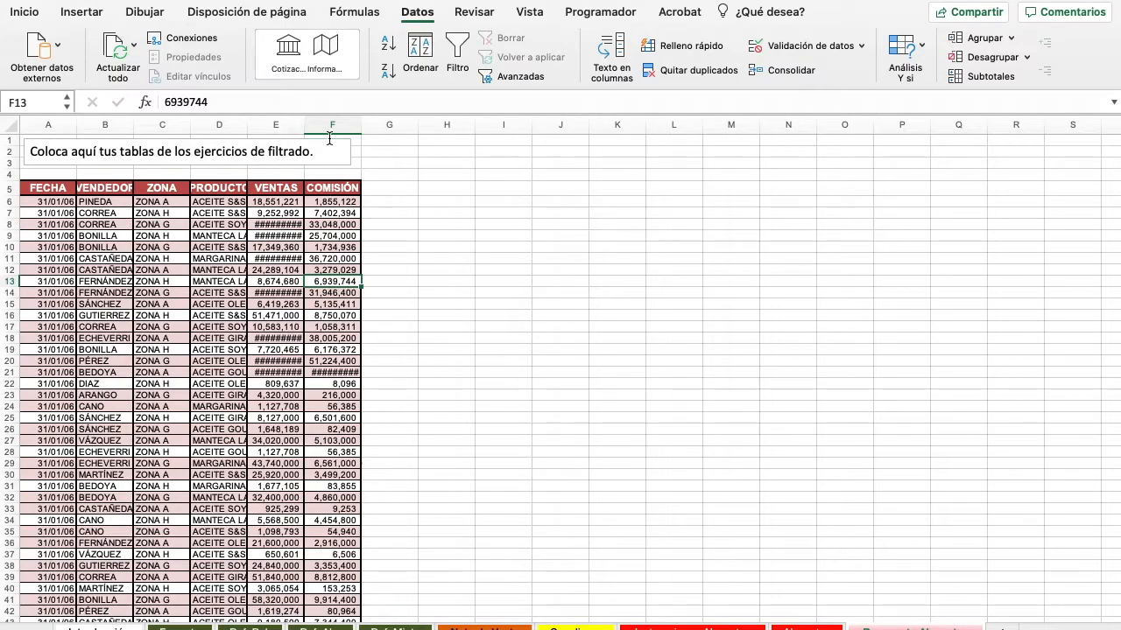
pyautogui.moveTo(305, 125); pyautogui.dragTo(378, 124)
# Return to the Abarrotes sheet, cancel the copy selection, and restore all zones in the ZONA filter
pyautogui.click(639, 623)
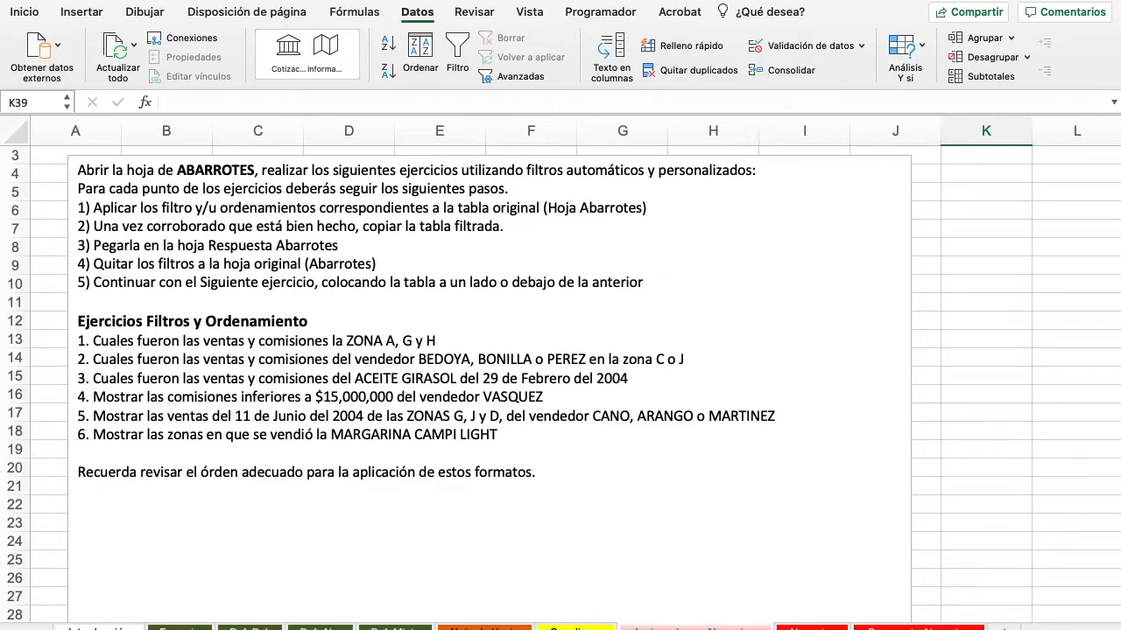
pyautogui.click(811, 628)
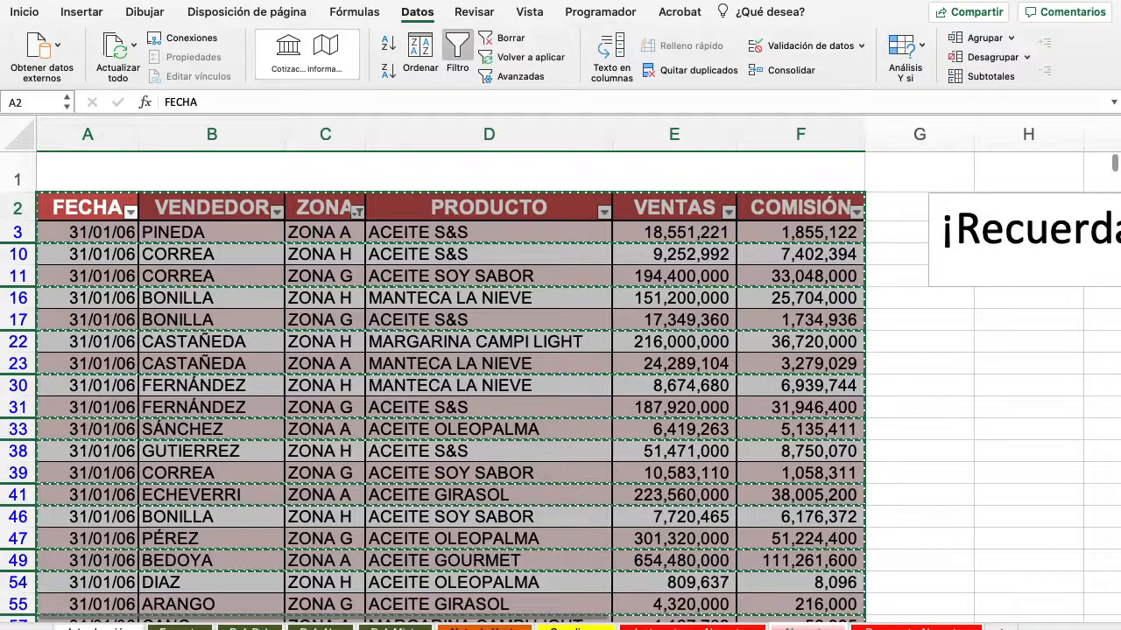
pyautogui.click(506, 317)
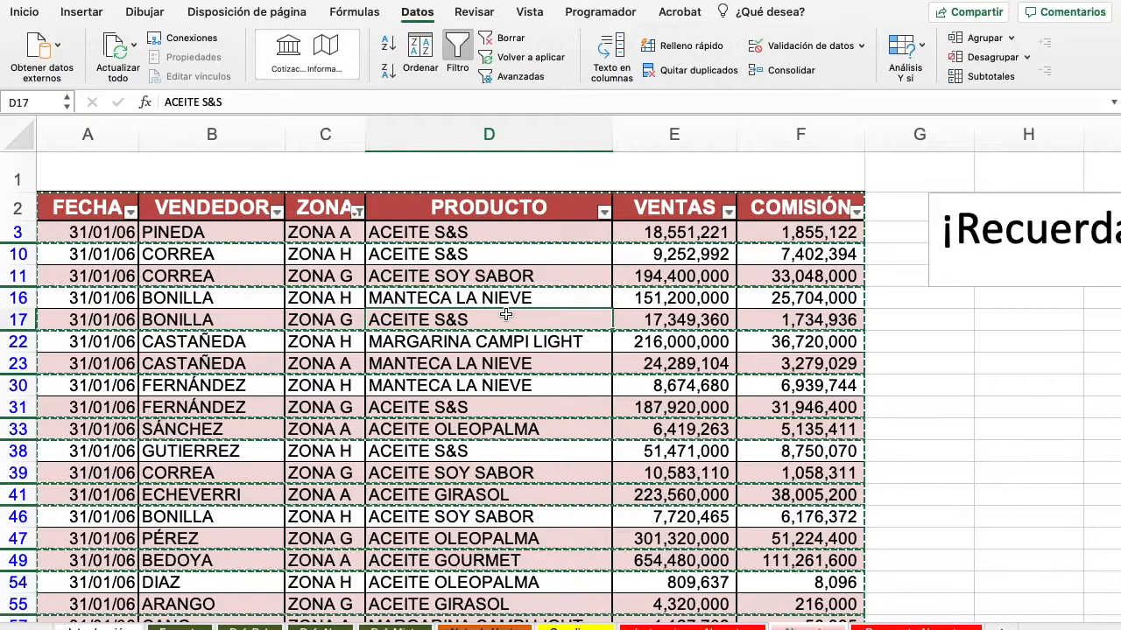
pyautogui.press('Escape')
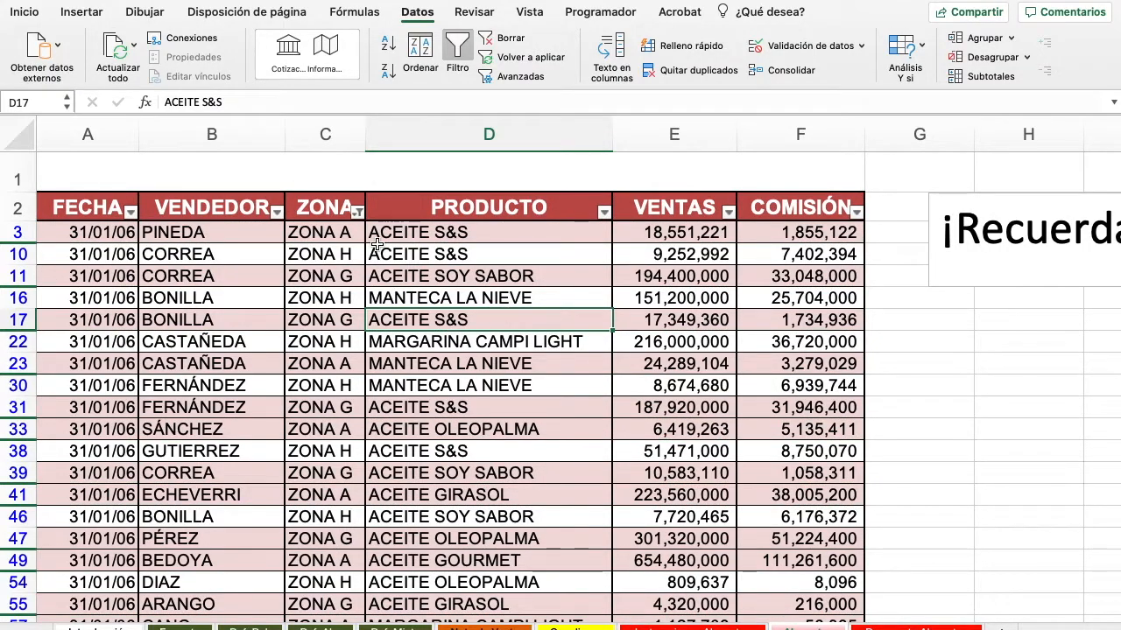
pyautogui.click(357, 216)
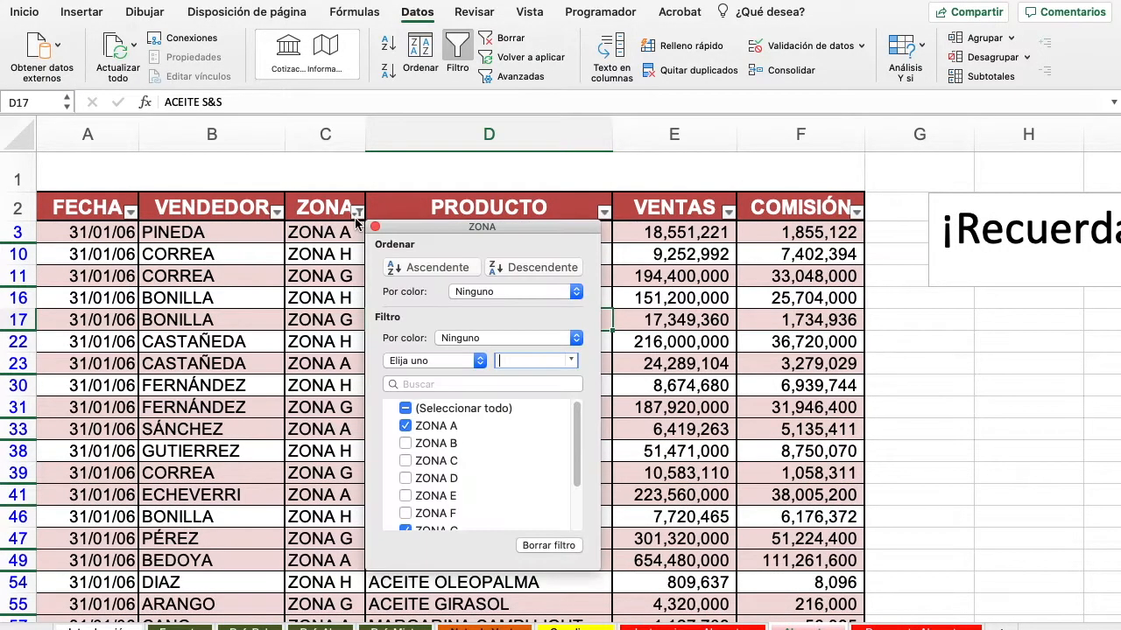
pyautogui.click(405, 425)
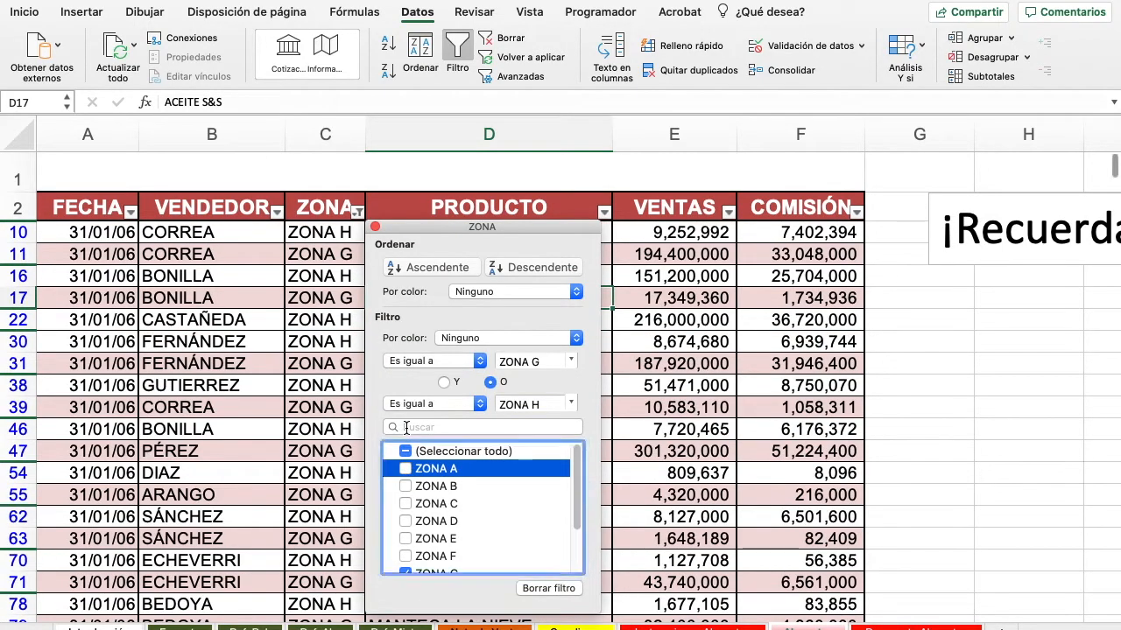
pyautogui.click(406, 451)
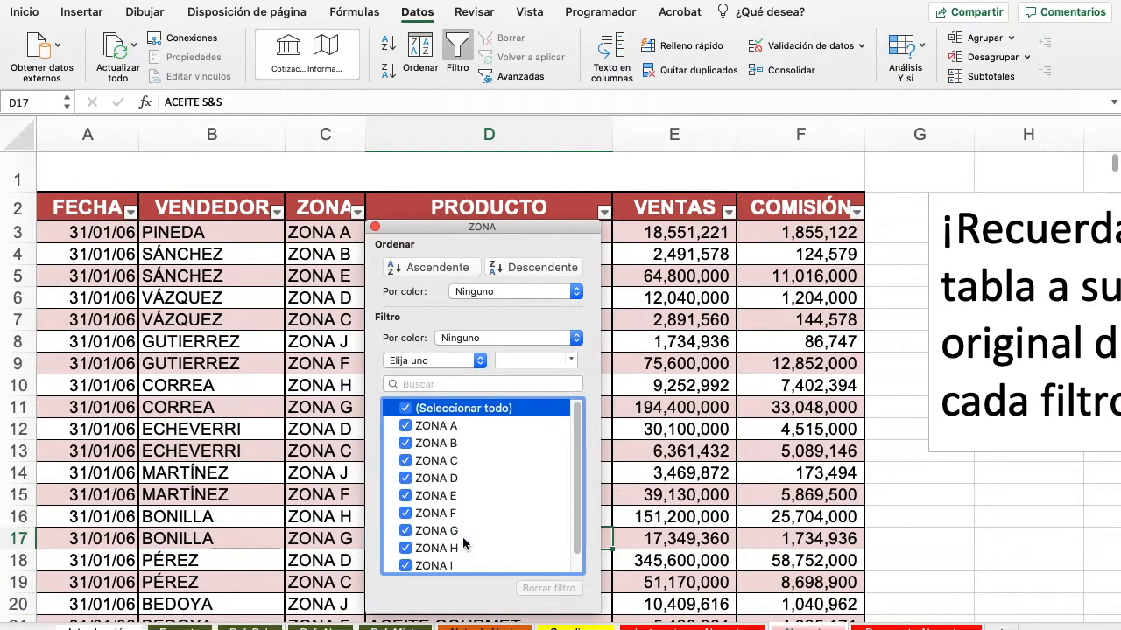
pyautogui.click(375, 227)
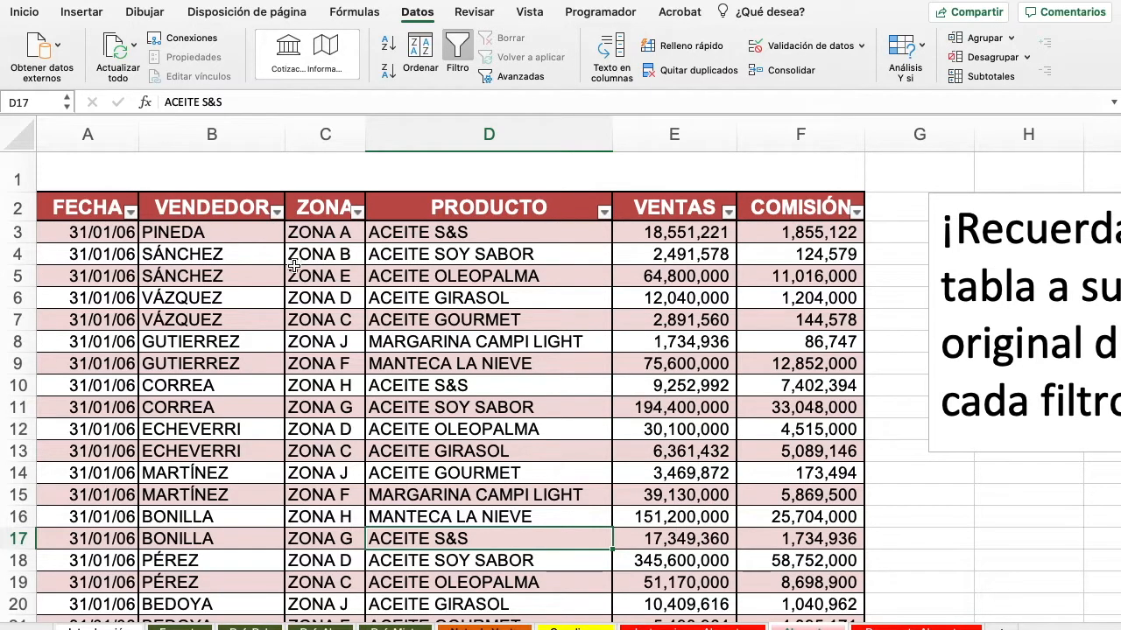
# Check exercise 2 in the instructions and filter the Abarrotes table's VENDEDOR column to only the three sellers it names
pyautogui.click(653, 626)
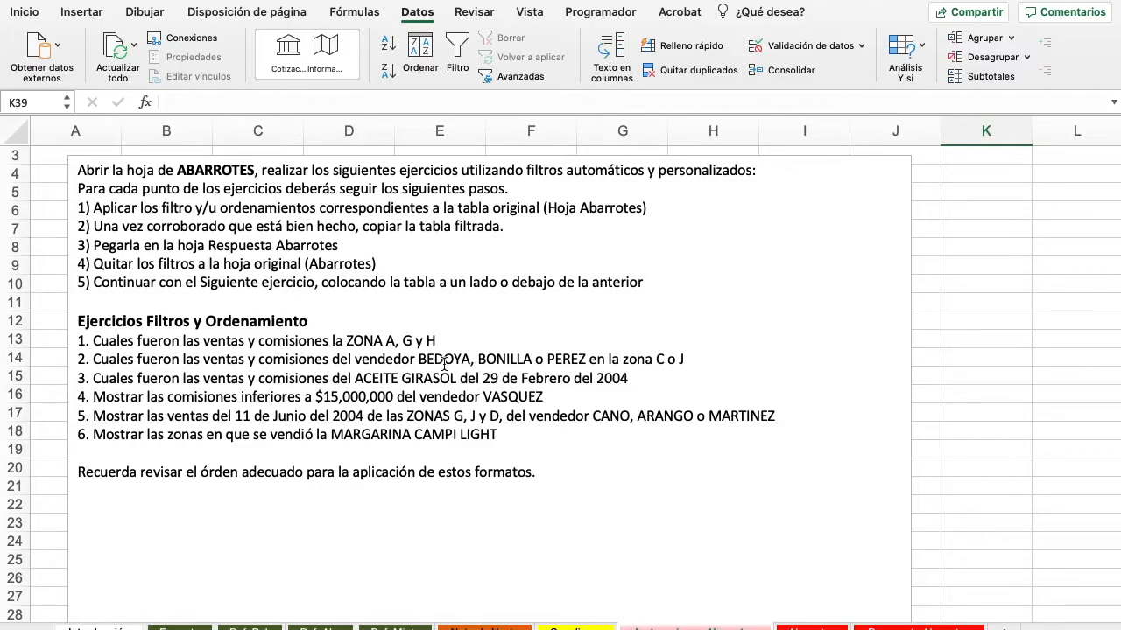
pyautogui.click(798, 627)
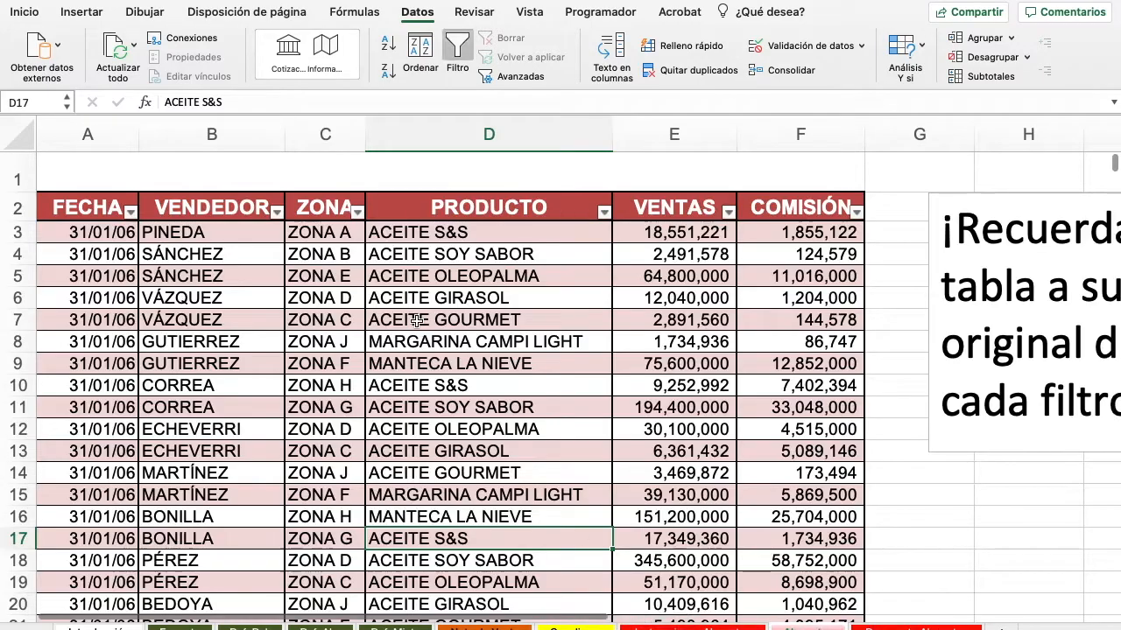
pyautogui.click(275, 213)
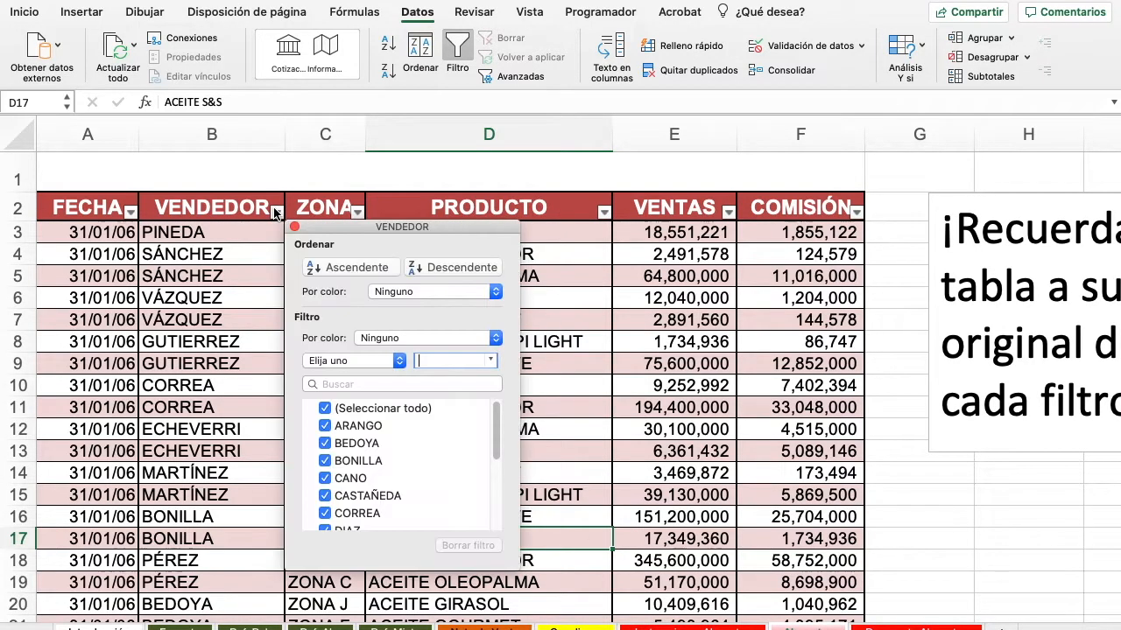
pyautogui.click(326, 409)
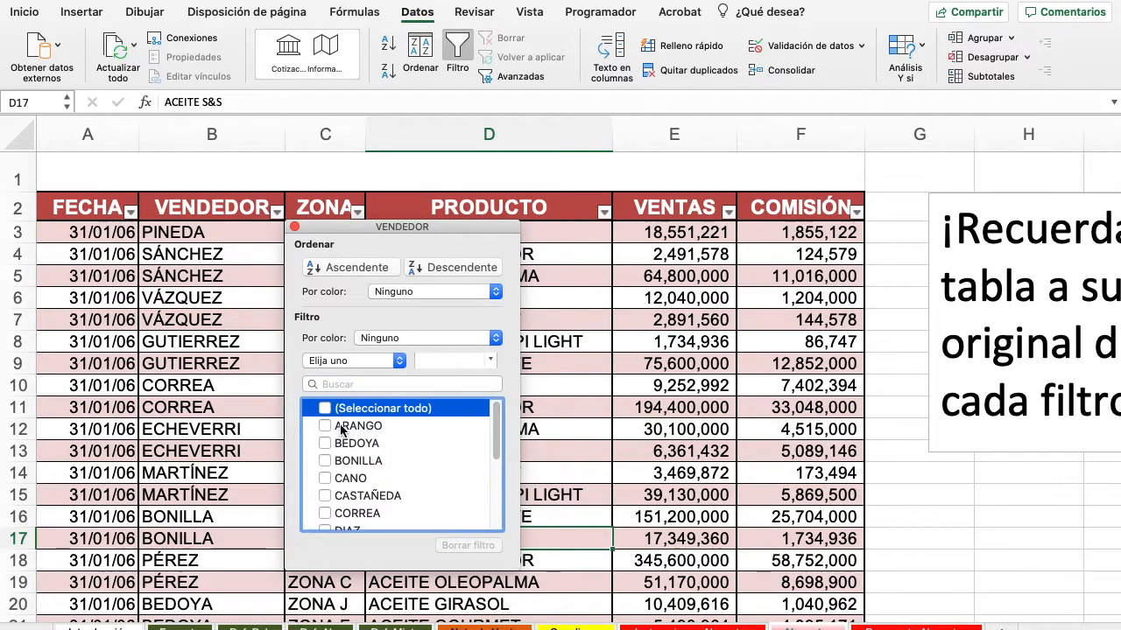
pyautogui.click(327, 445)
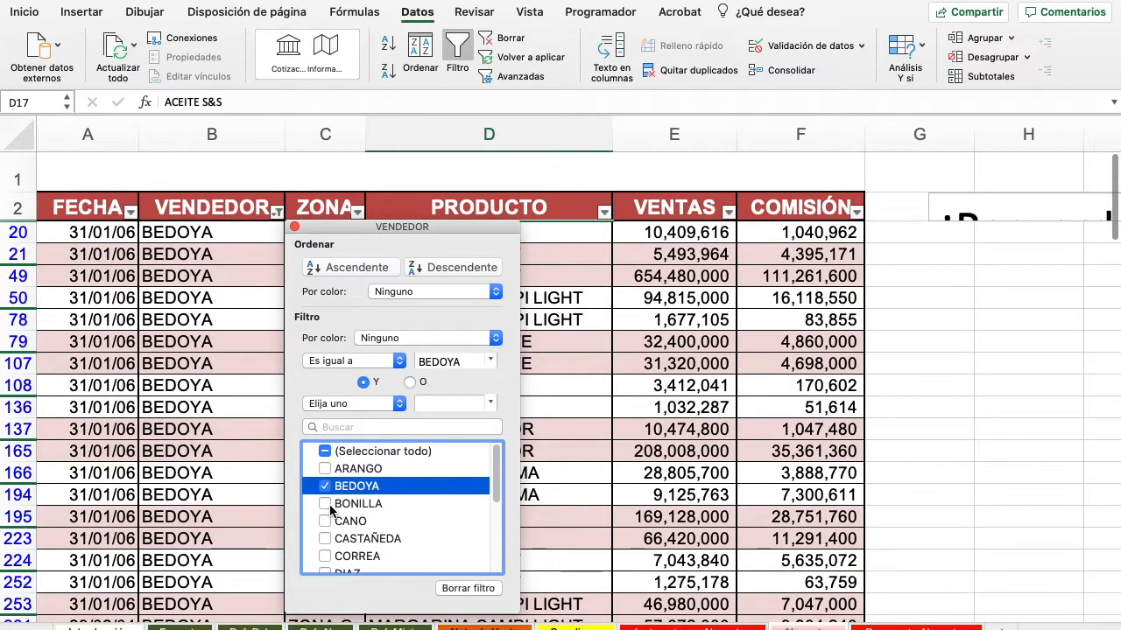
pyautogui.click(325, 503)
pyautogui.scroll(-5, 414, 510)
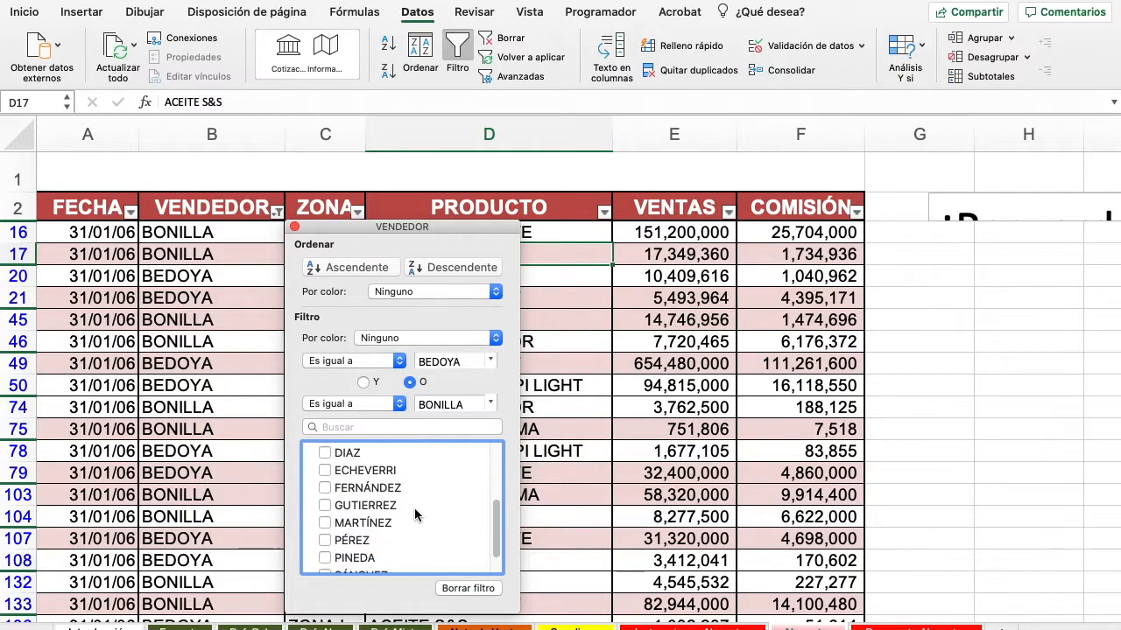
pyautogui.click(326, 513)
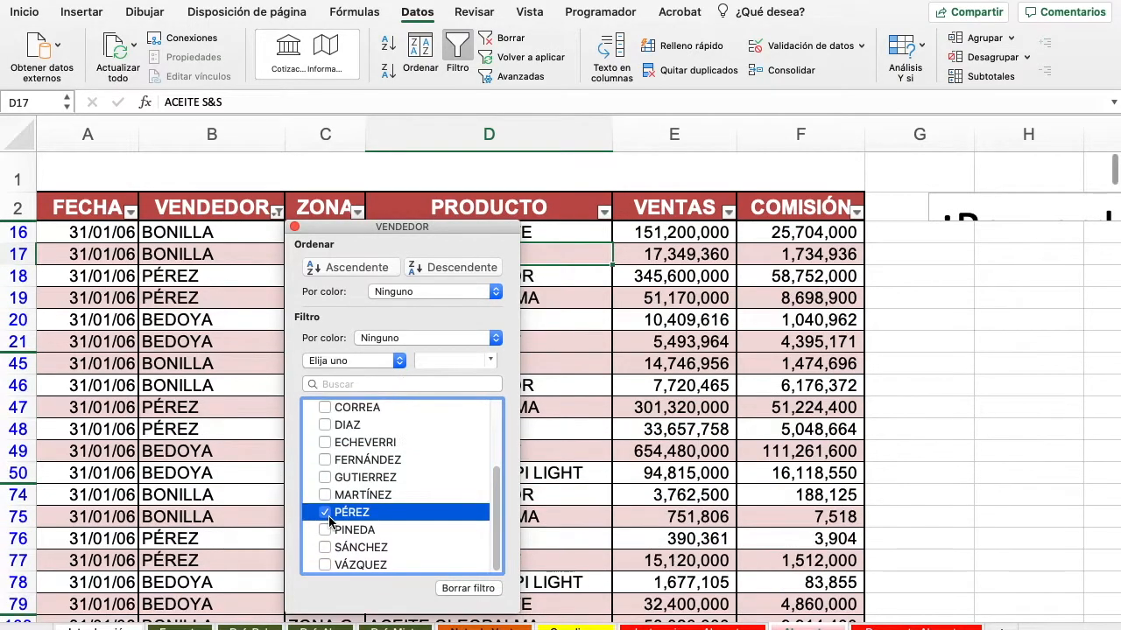
pyautogui.scroll(4, 449, 505)
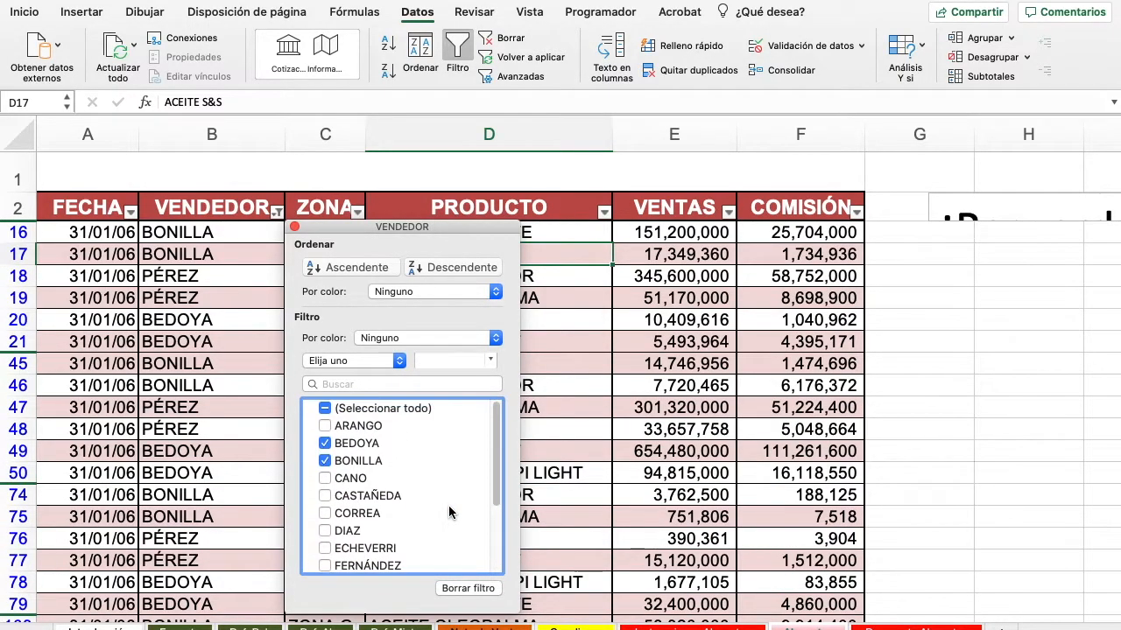
pyautogui.scroll(-5, 448, 505)
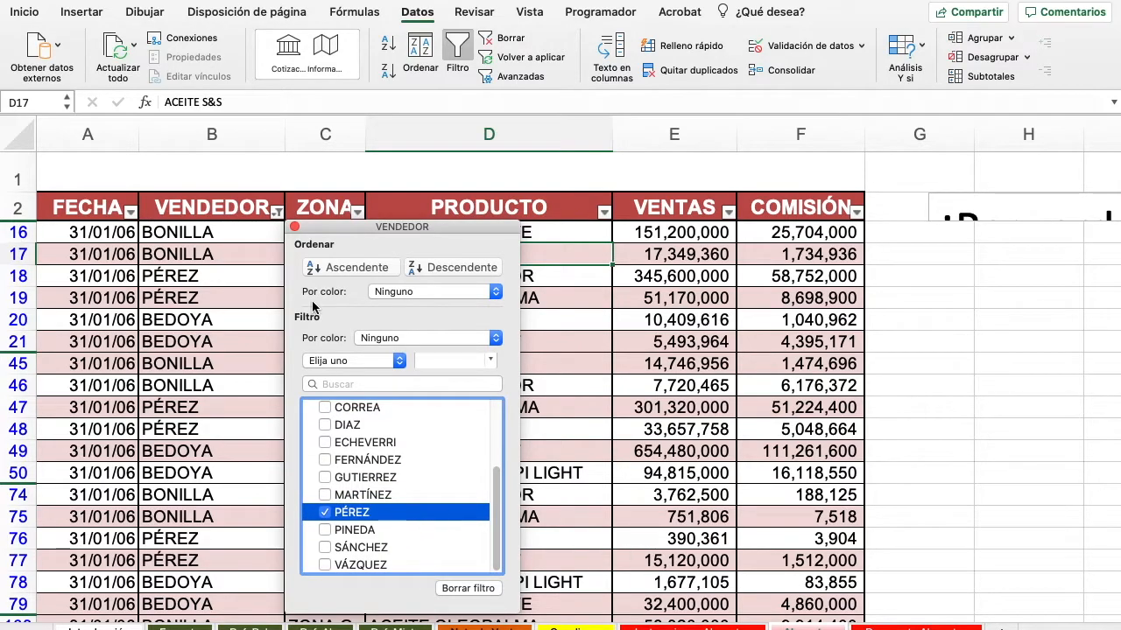
# Check exercise 2 in the instructions and filter the Abarrotes table's ZONA column to show only ZONA C and ZONA J
pyautogui.click(295, 227)
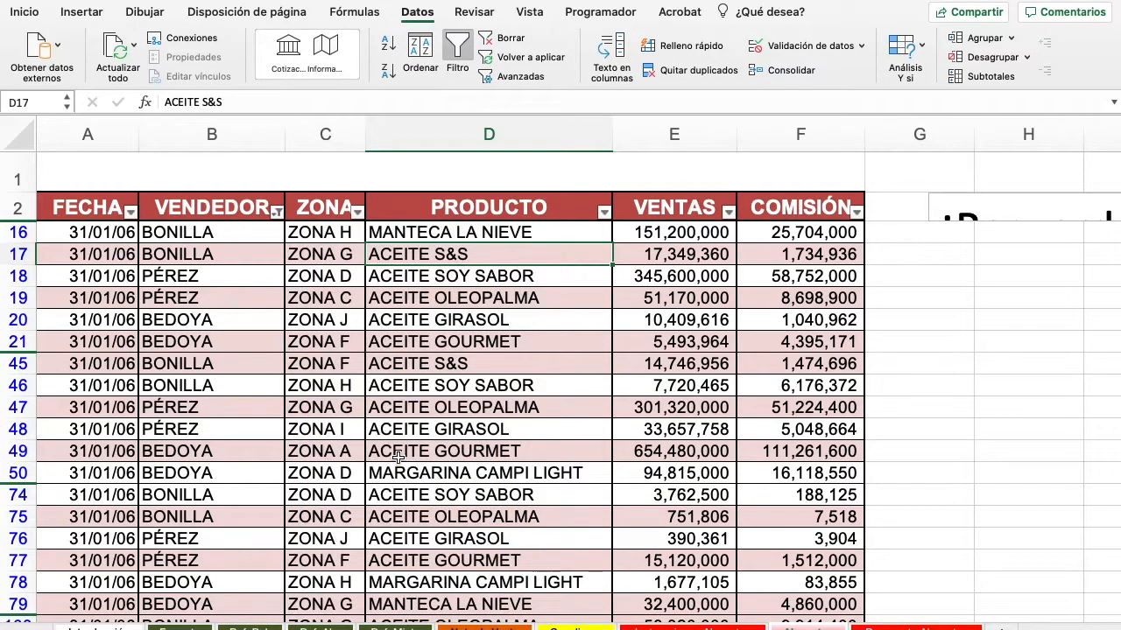
pyautogui.hotkey('ctrl', 'Right')
pyautogui.hotkey('ctrl', 'Left')
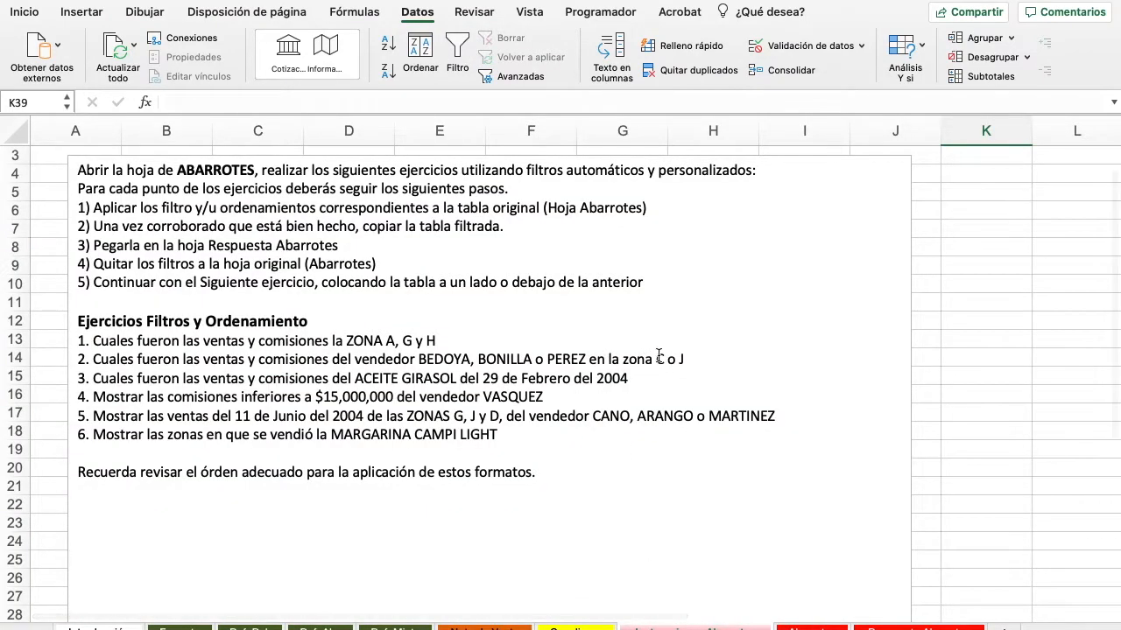
pyautogui.click(808, 625)
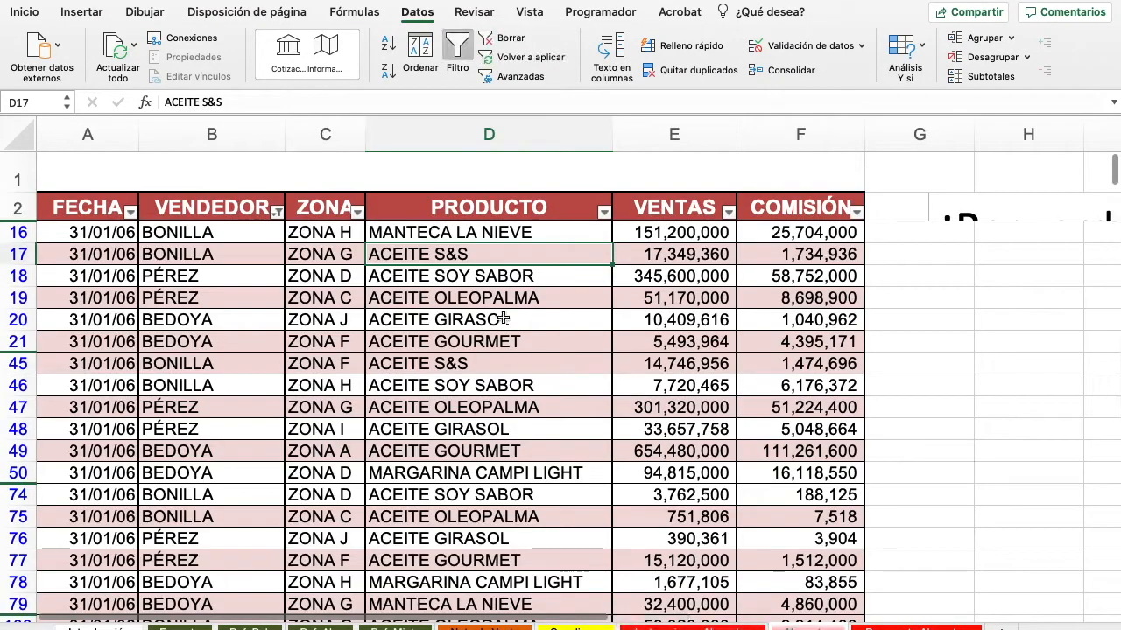
pyautogui.click(358, 212)
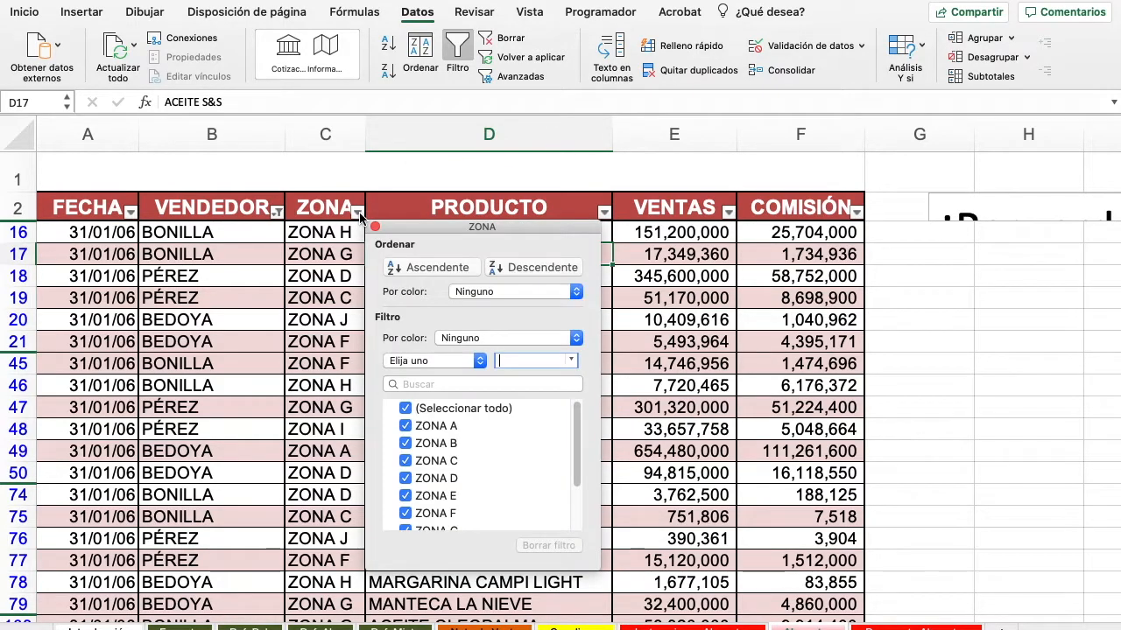
pyautogui.click(405, 408)
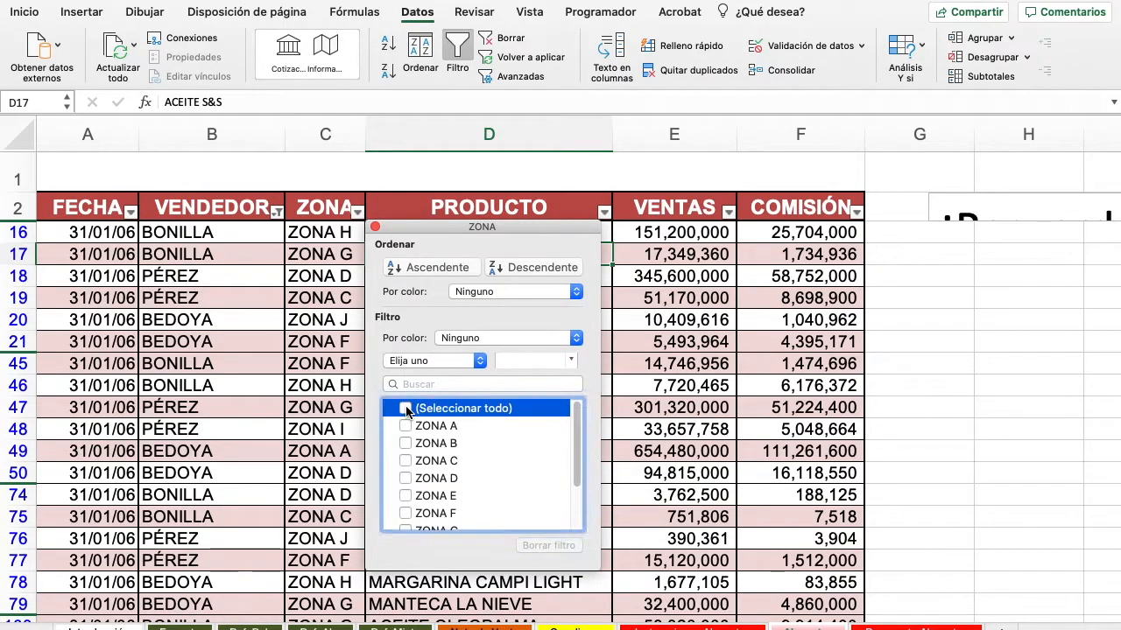
pyautogui.click(405, 461)
pyautogui.scroll(-5, 408, 465)
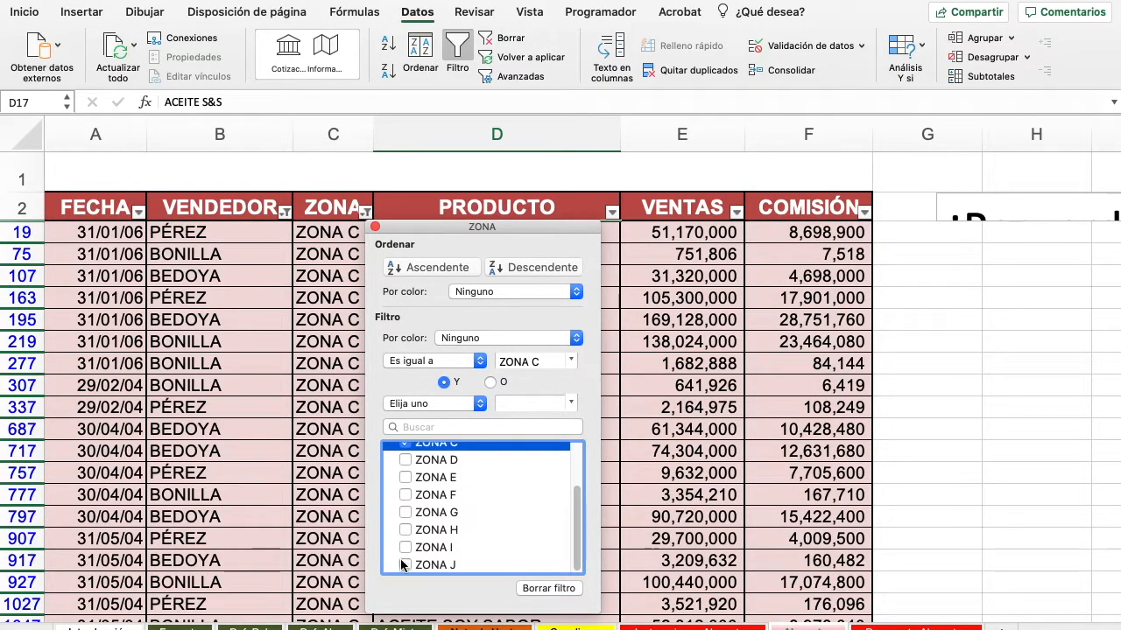
pyautogui.click(404, 565)
pyautogui.click(374, 227)
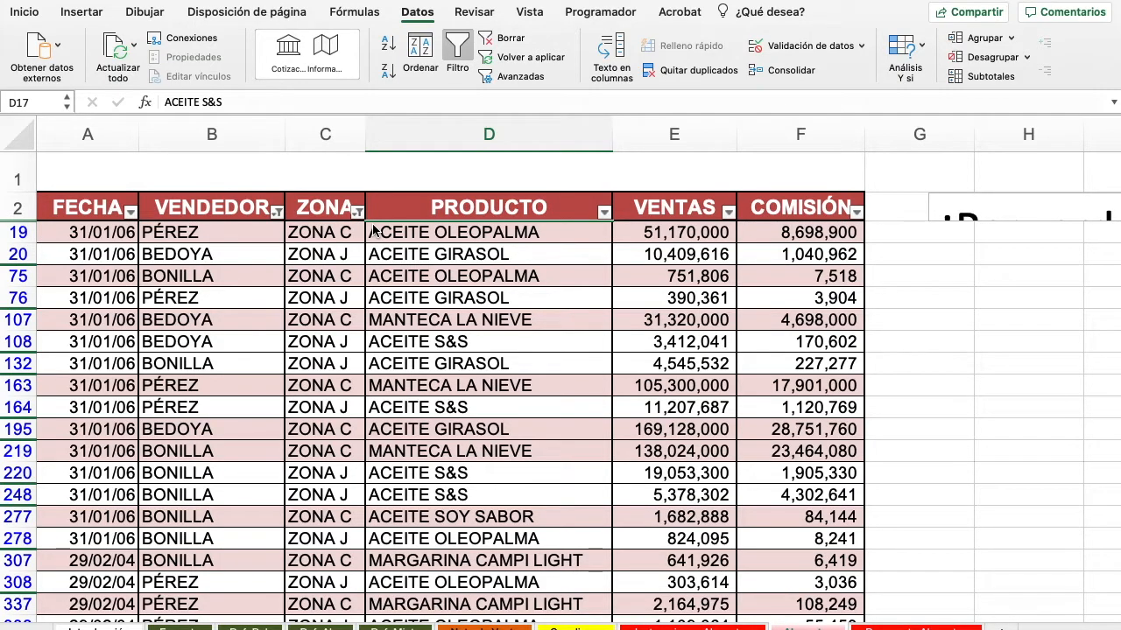
# Copy the filtered Abarrotes table with its headers and paste it at H5 in Respuesta Abarrotes, beside the first table
pyautogui.moveTo(48, 212); pyautogui.dragTo(823, 574)
pyautogui.press('super+c')
pyautogui.click(902, 626)
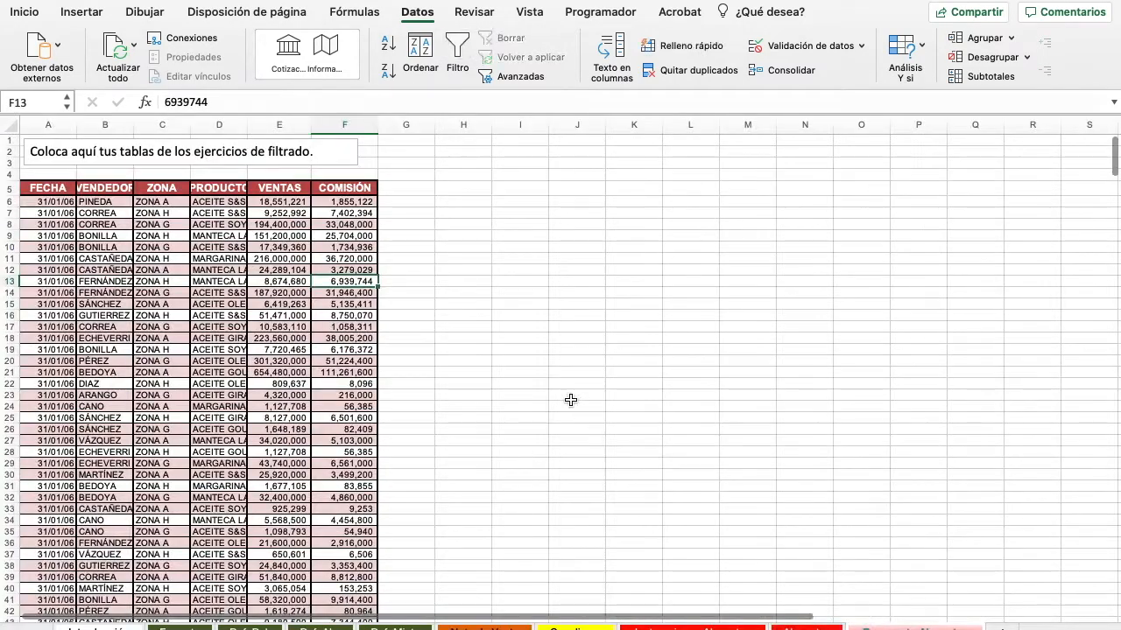
pyautogui.scroll(-20, 570, 400)
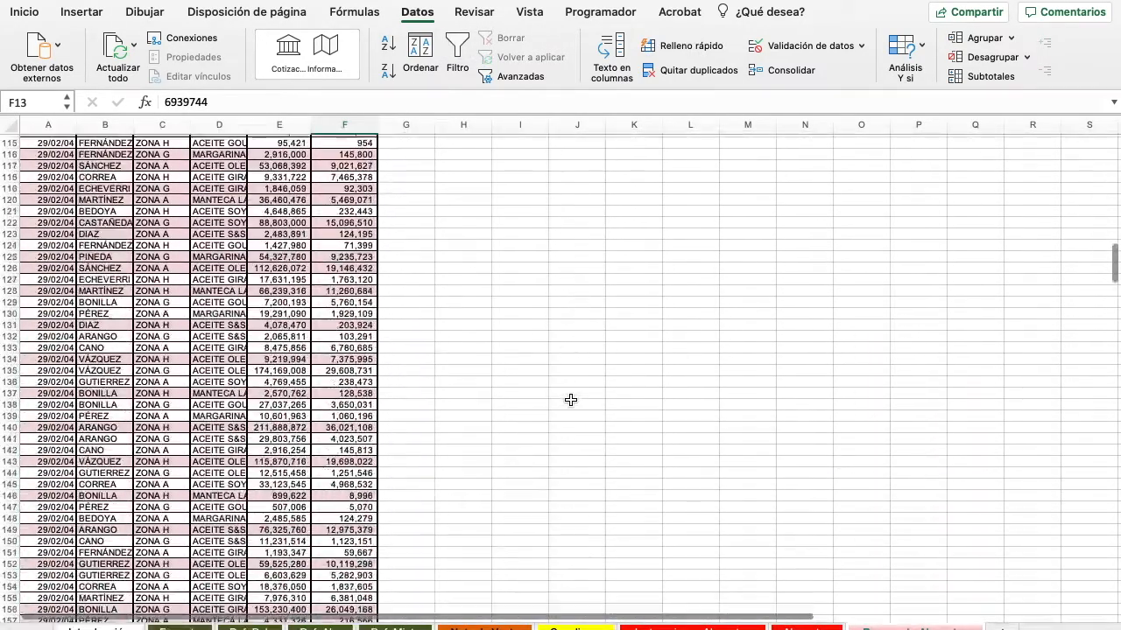
pyautogui.scroll(-20, 570, 401)
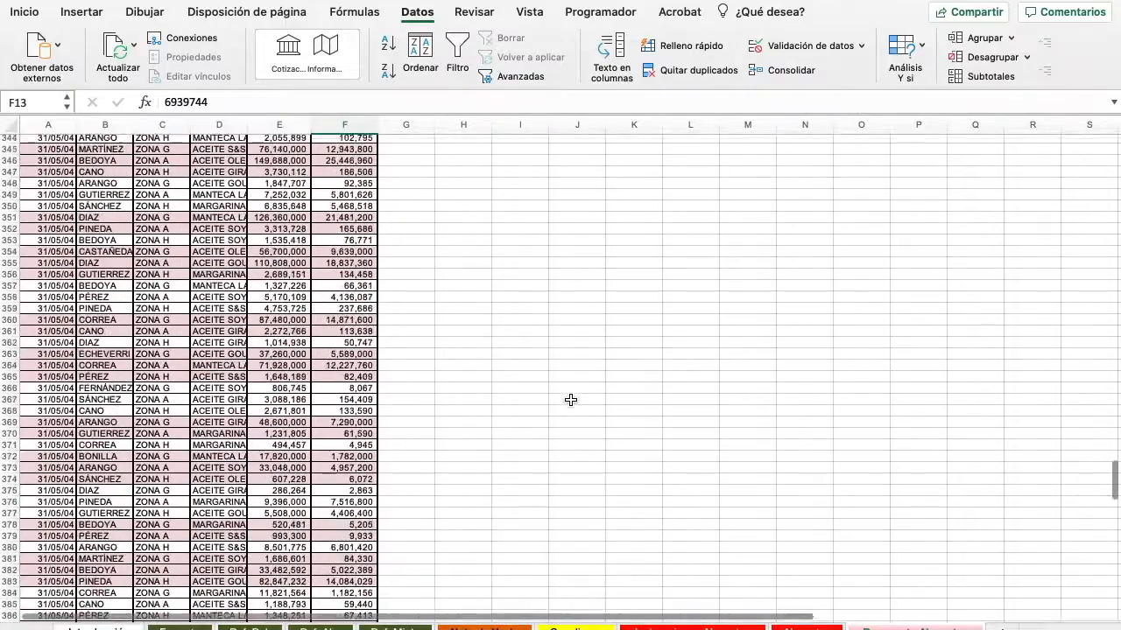
pyautogui.scroll(20, 570, 400)
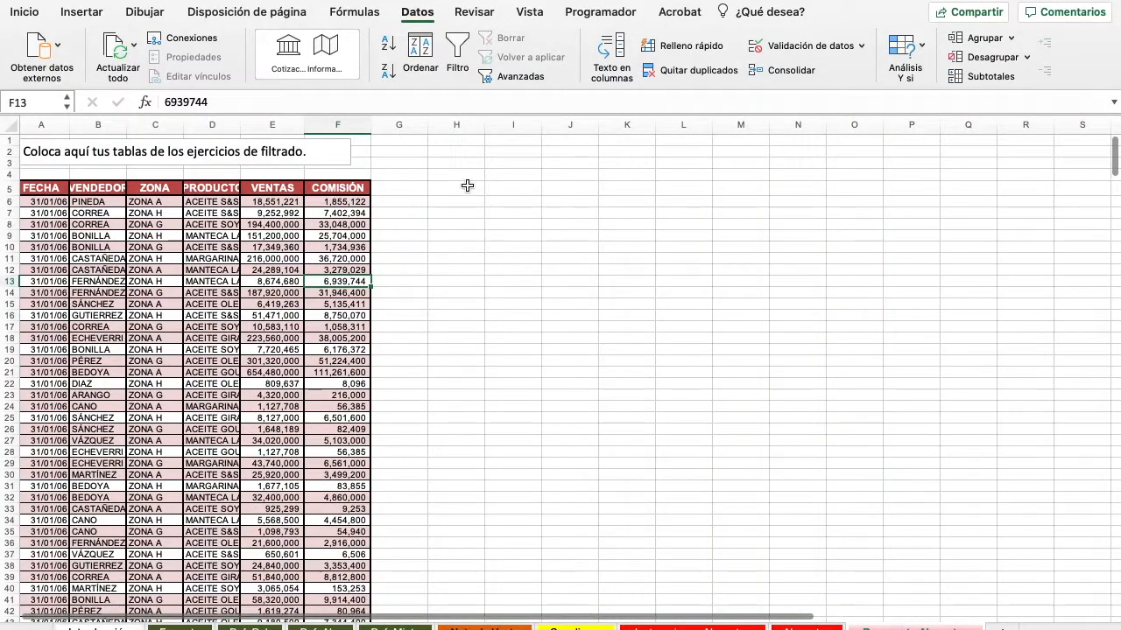
pyautogui.click(468, 186)
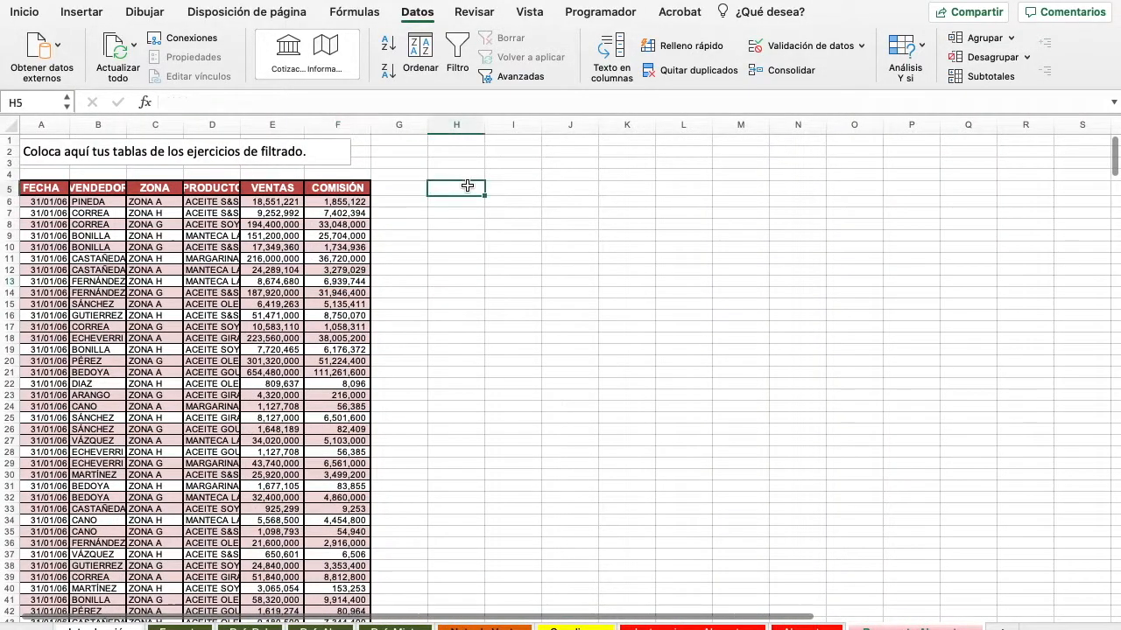
pyautogui.press('super+v')
pyautogui.click(523, 284)
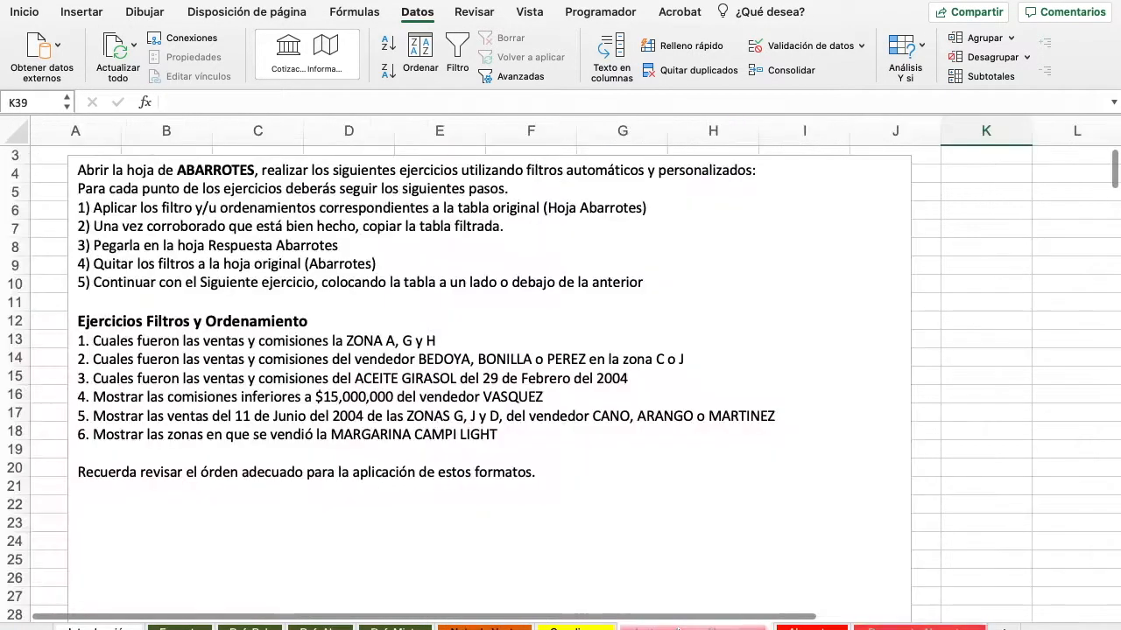
# Return to the Abarrotes sheet, cancel the copy selection, and restore all values in the VENDEDOR and ZONA filters
pyautogui.click(694, 627)
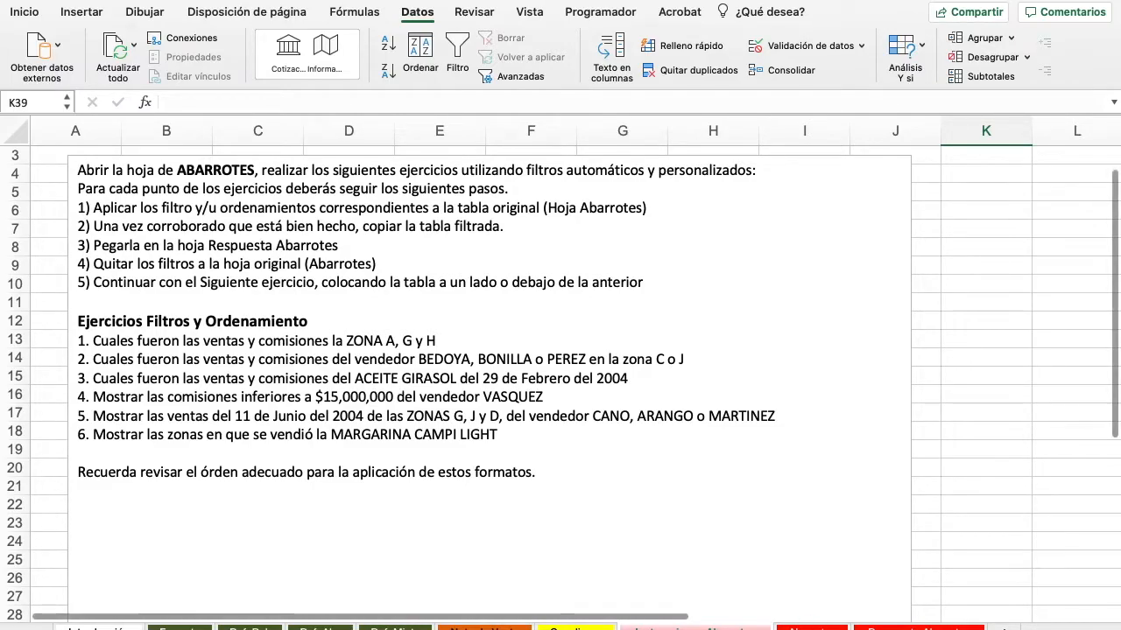
pyautogui.click(799, 627)
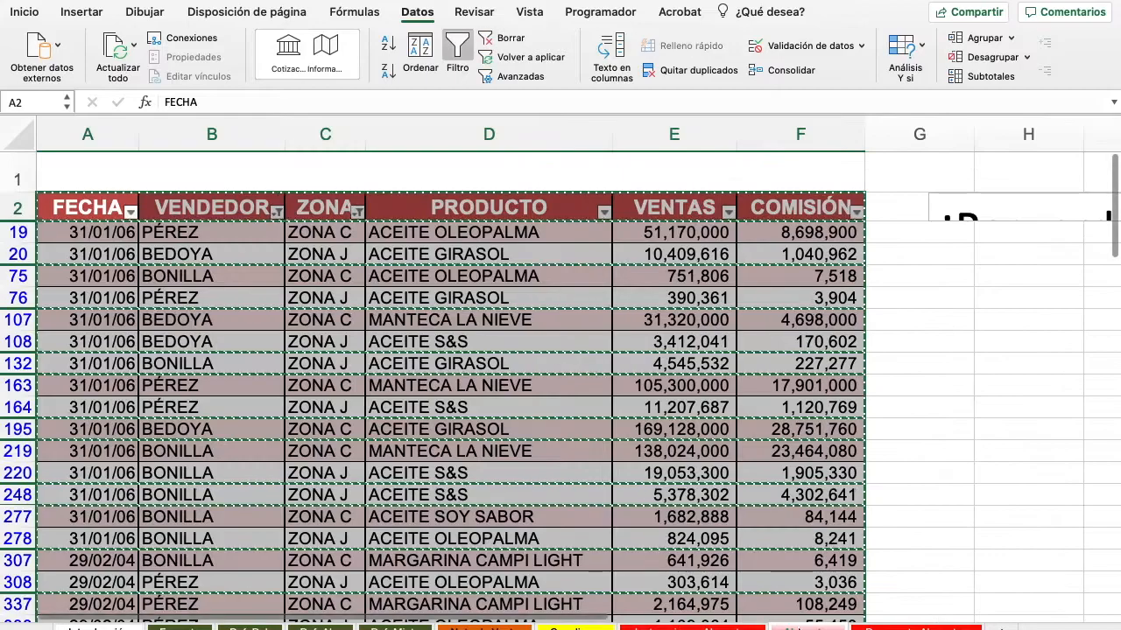
pyautogui.click(559, 273)
pyautogui.press('Escape')
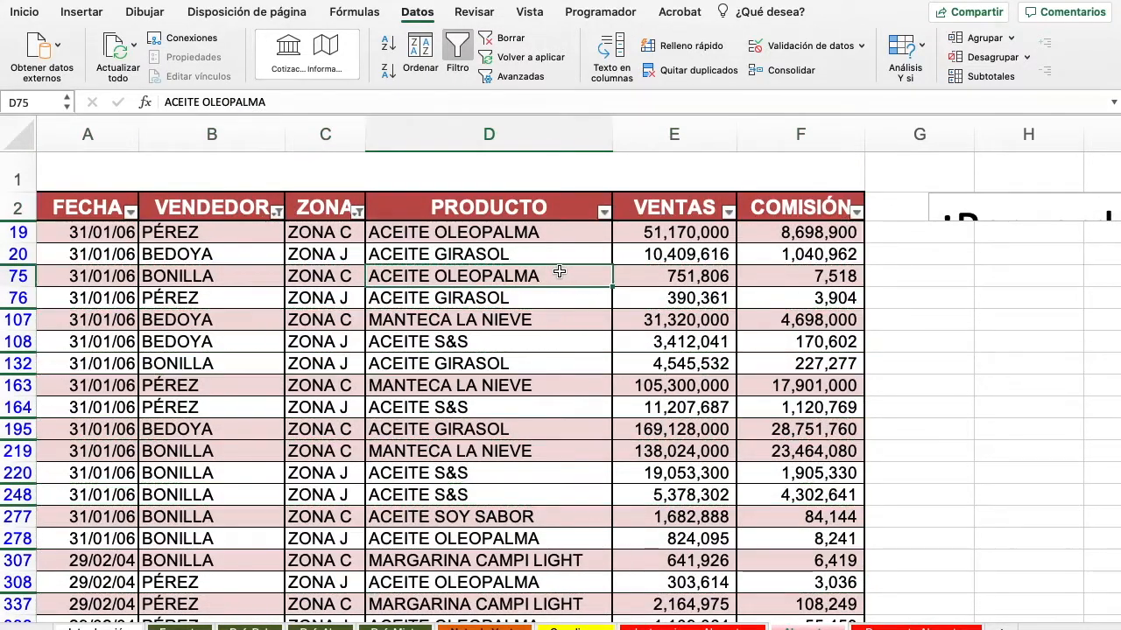
pyautogui.click(277, 213)
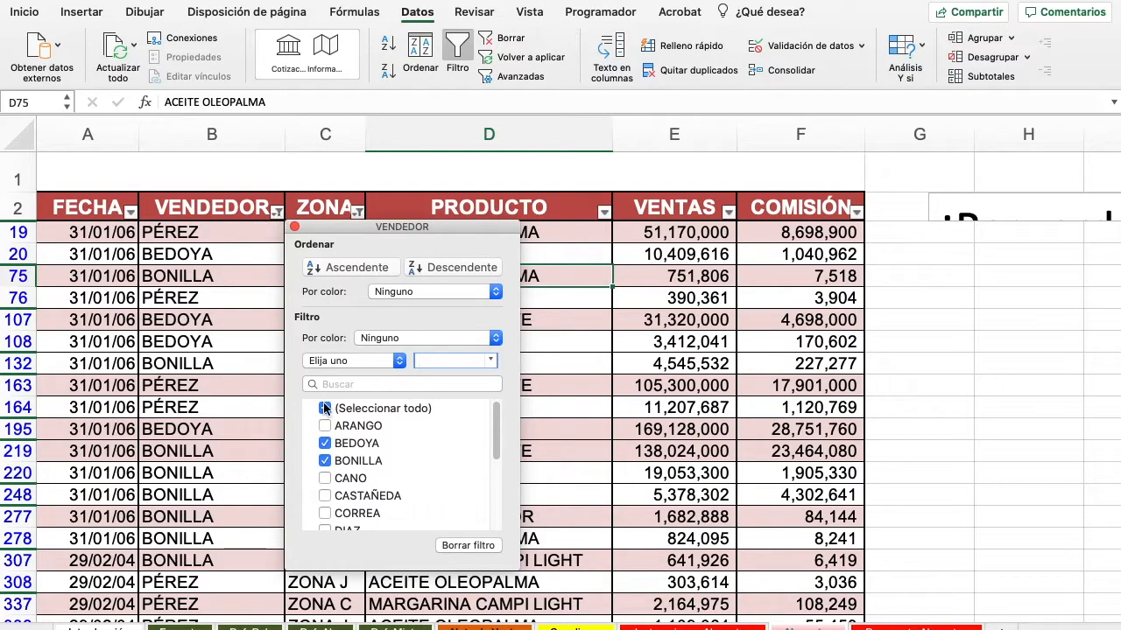
pyautogui.click(328, 410)
pyautogui.click(294, 228)
pyautogui.click(357, 213)
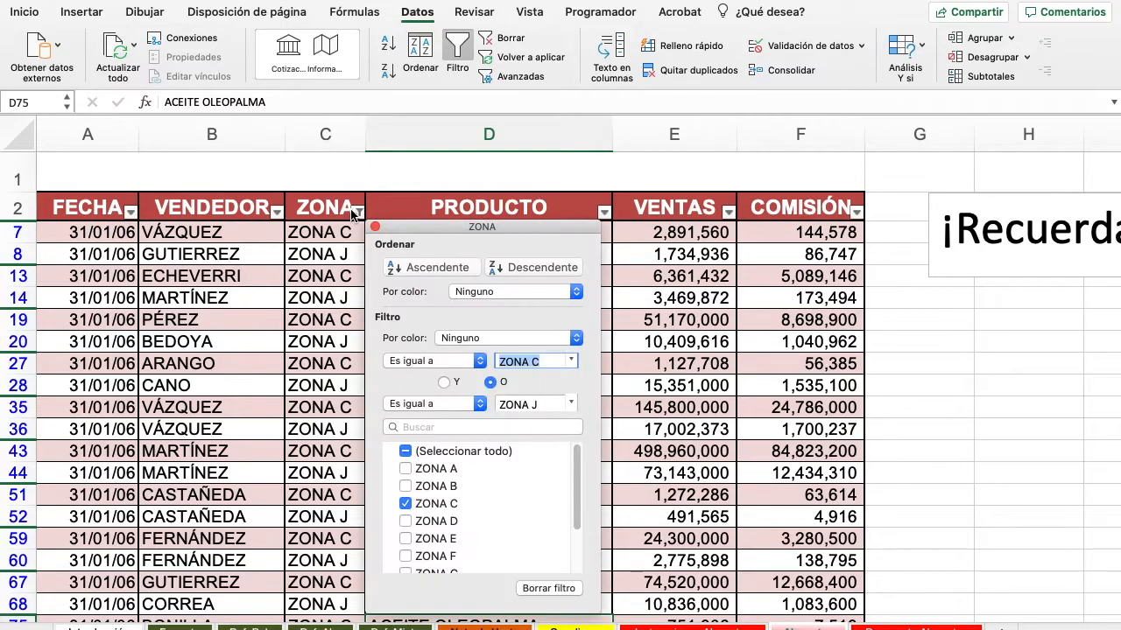
pyautogui.click(406, 452)
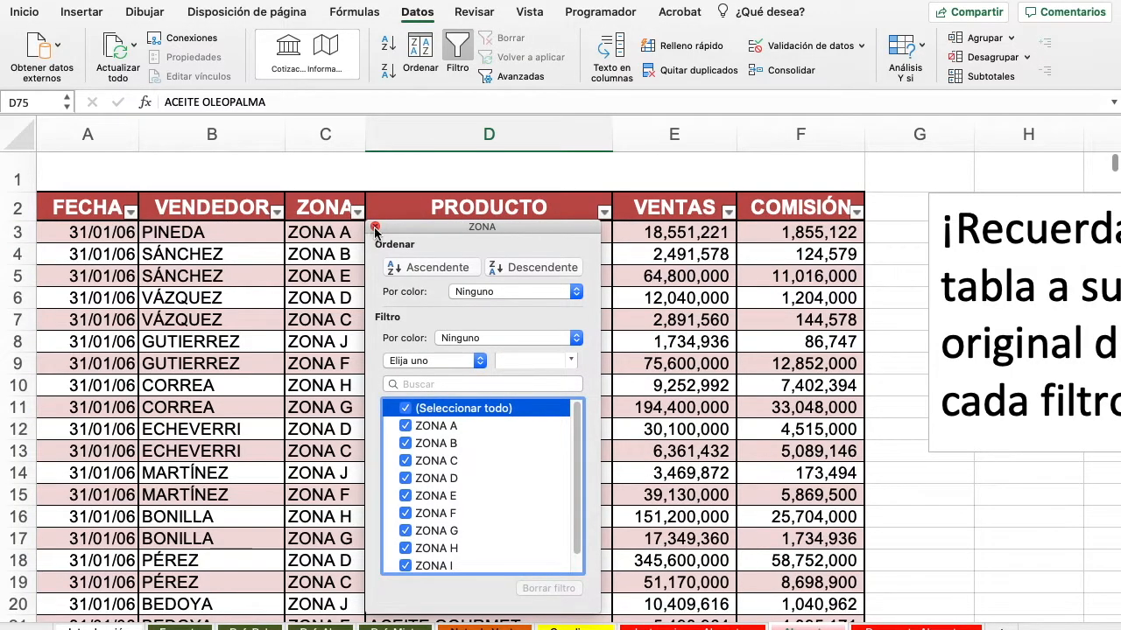
pyautogui.click(374, 227)
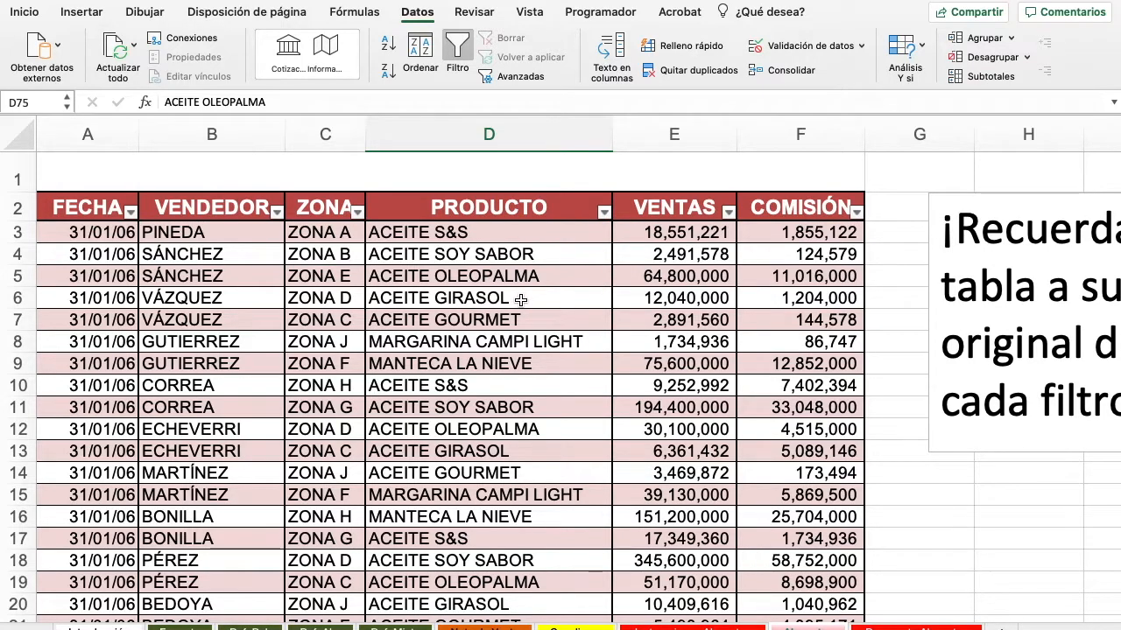
# Check exercise 3 in the instructions and filter the Abarrotes table's PRODUCTO column to show only ACEITE GIRASOL
pyautogui.click(696, 628)
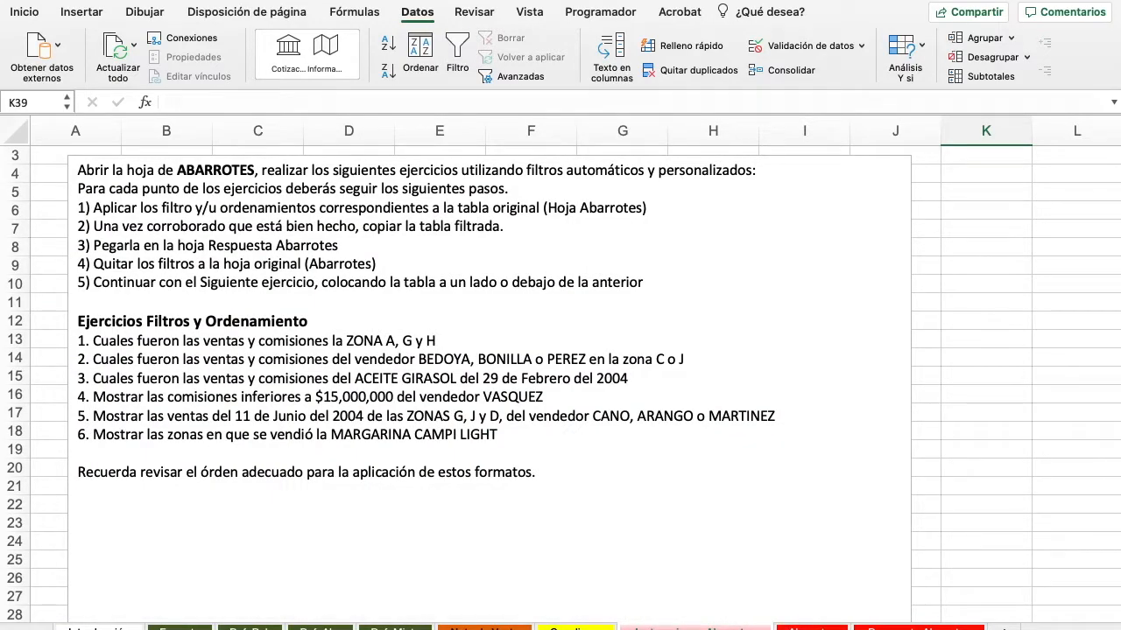
pyautogui.click(810, 628)
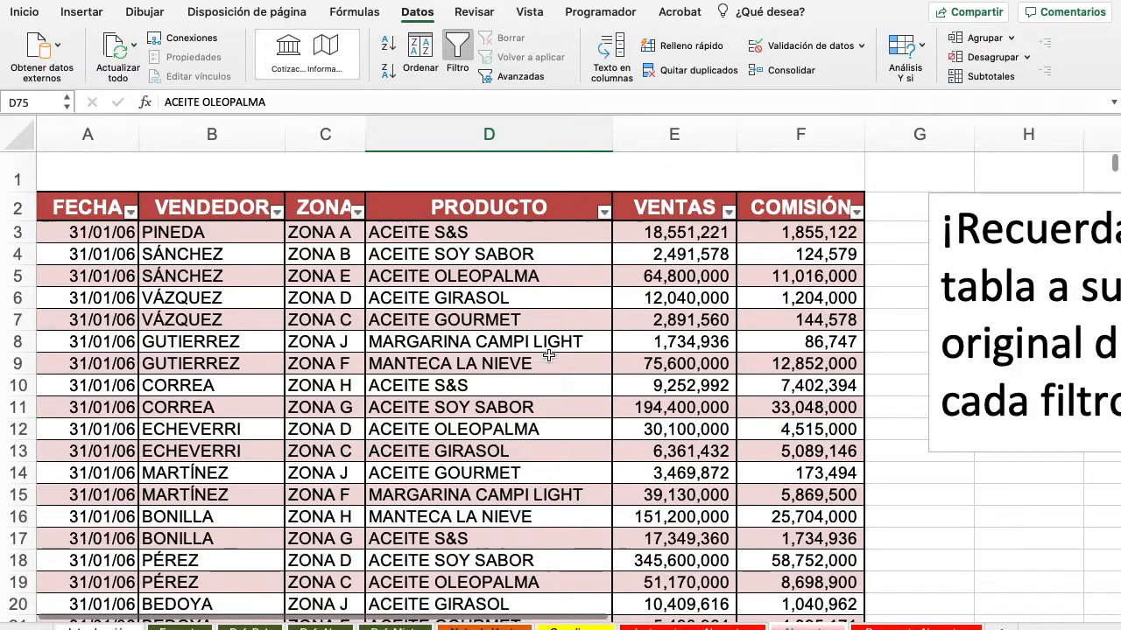
pyautogui.click(605, 213)
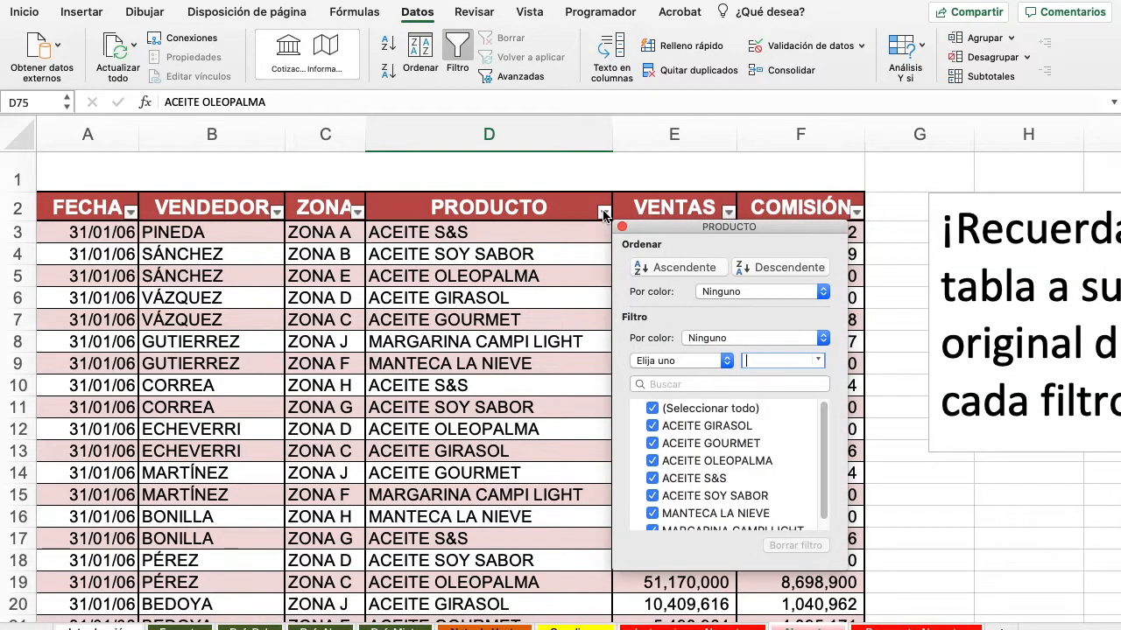
pyautogui.click(652, 408)
pyautogui.click(652, 427)
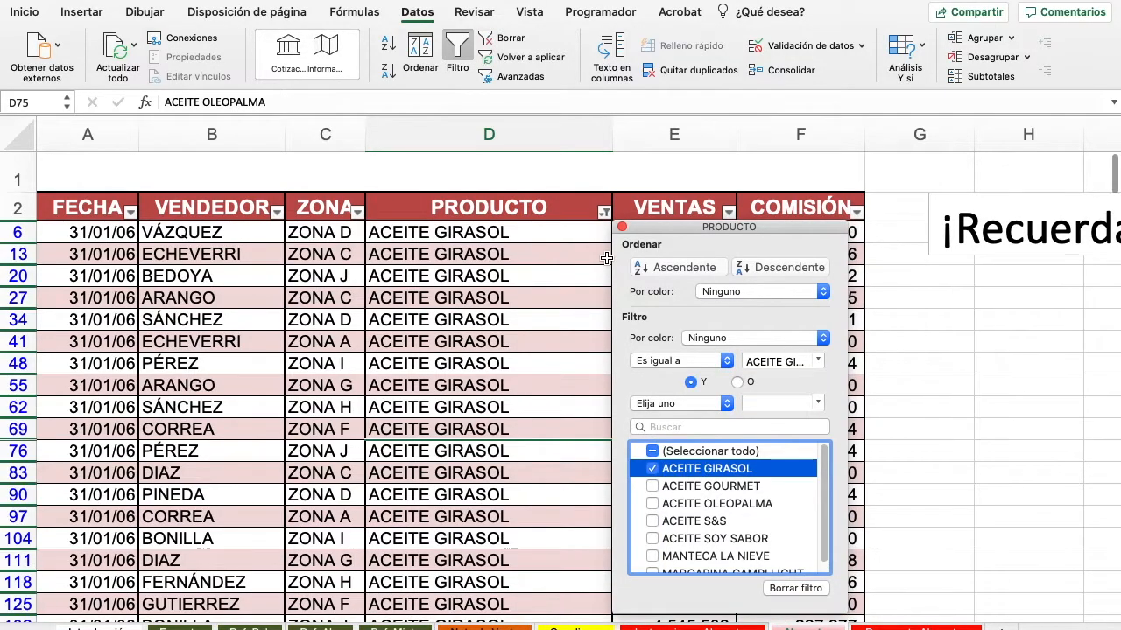
pyautogui.click(622, 227)
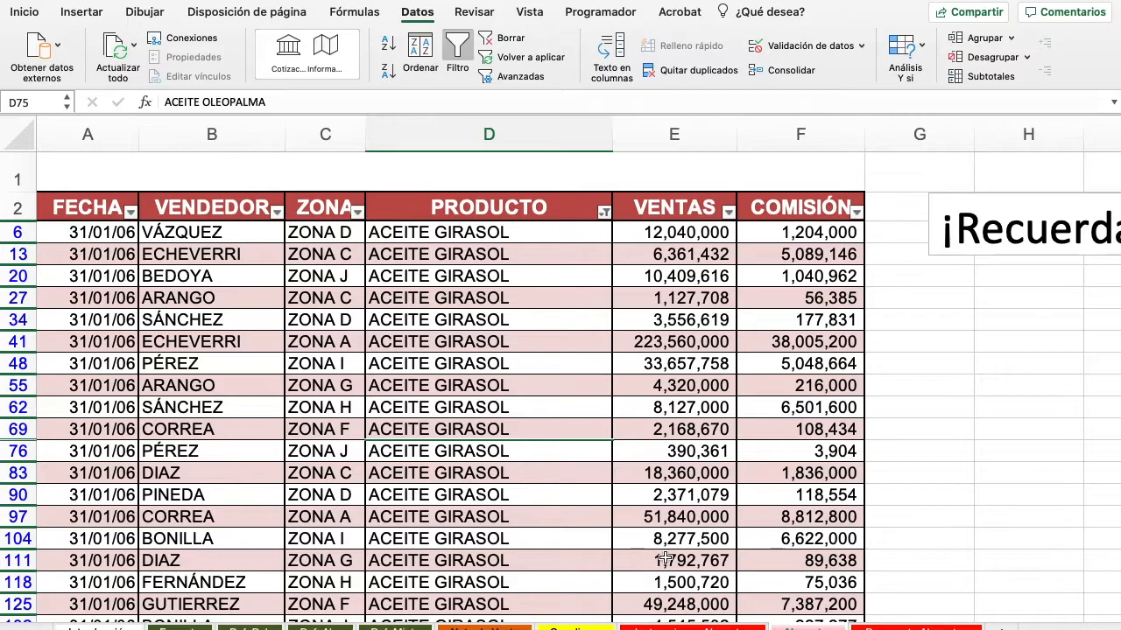
# Recheck the date exercise 3 asks for and filter the Abarrotes table's FECHA column to only 29 febrero 2004
pyautogui.click(687, 628)
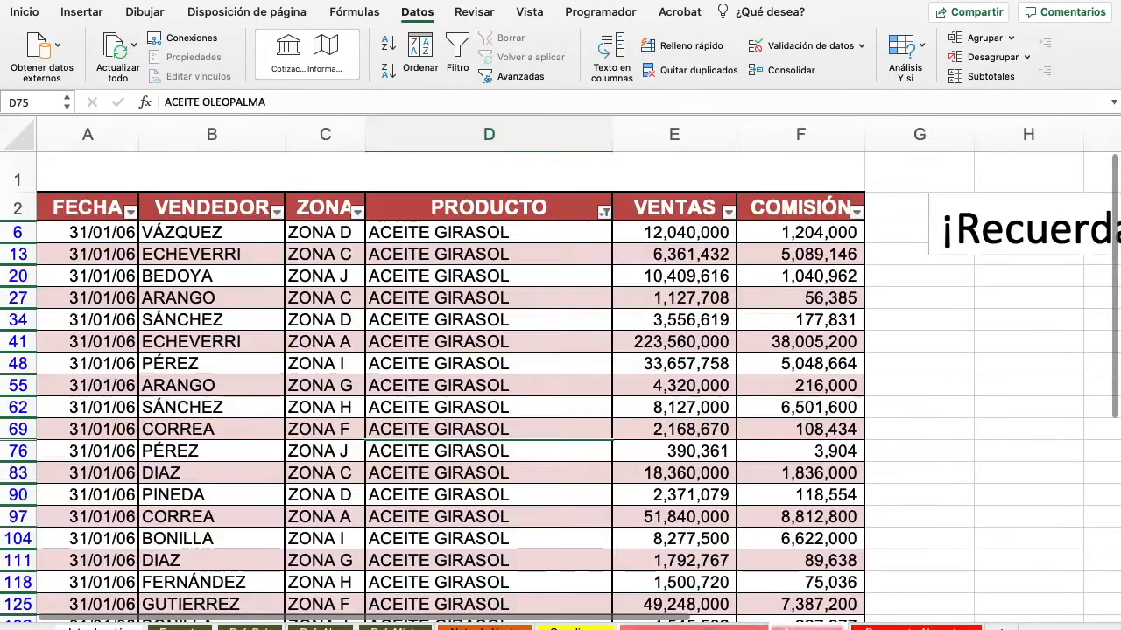
pyautogui.click(812, 629)
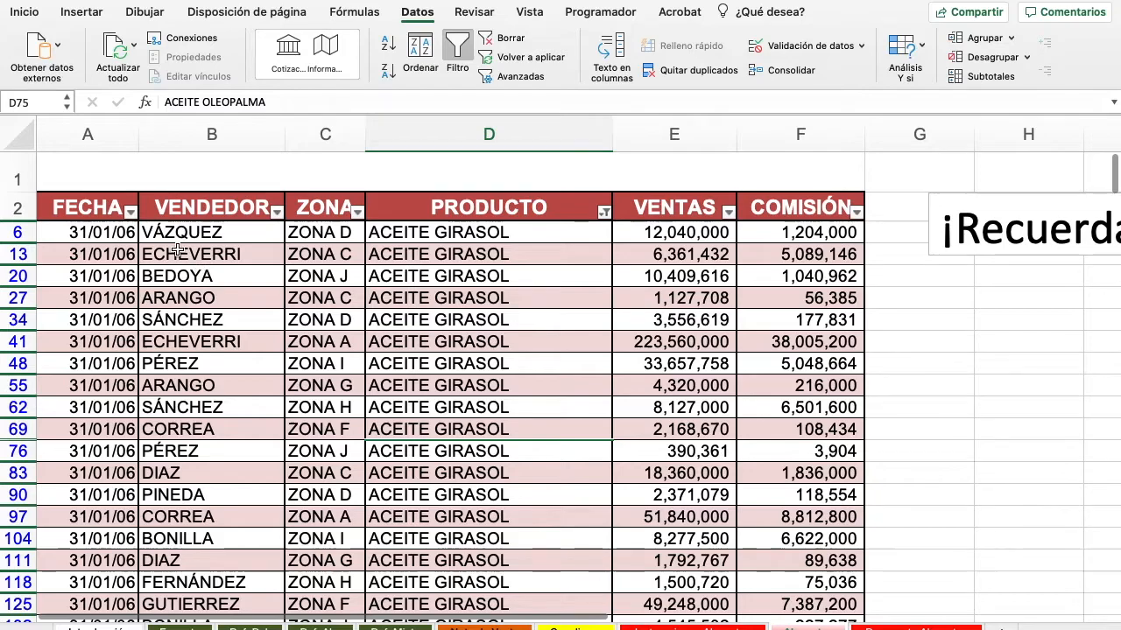
pyautogui.click(129, 212)
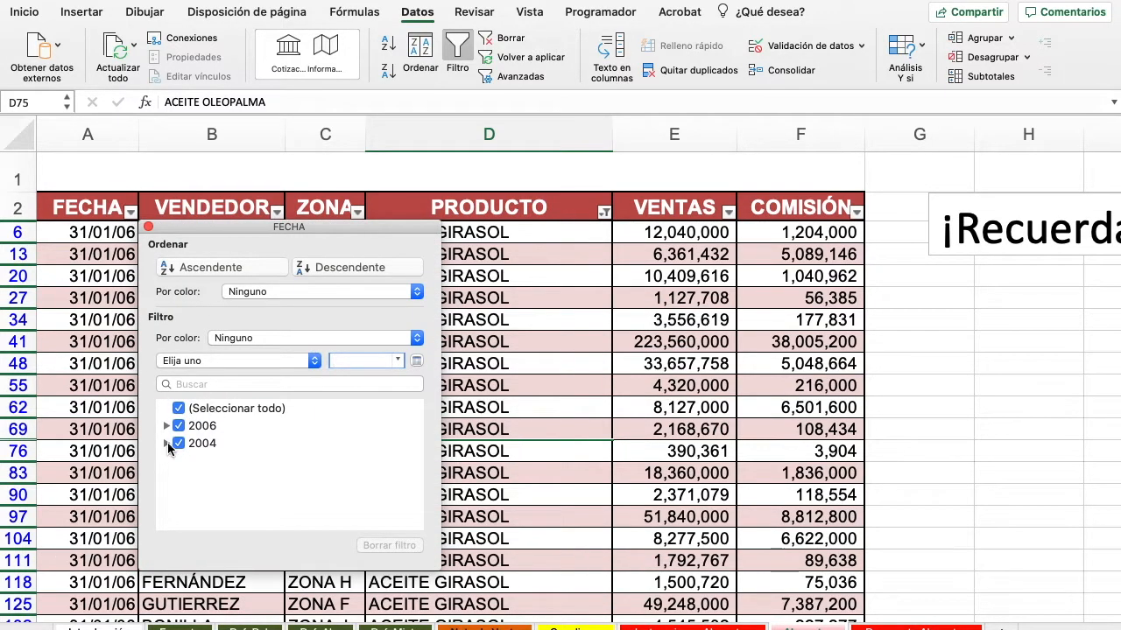
pyautogui.click(179, 426)
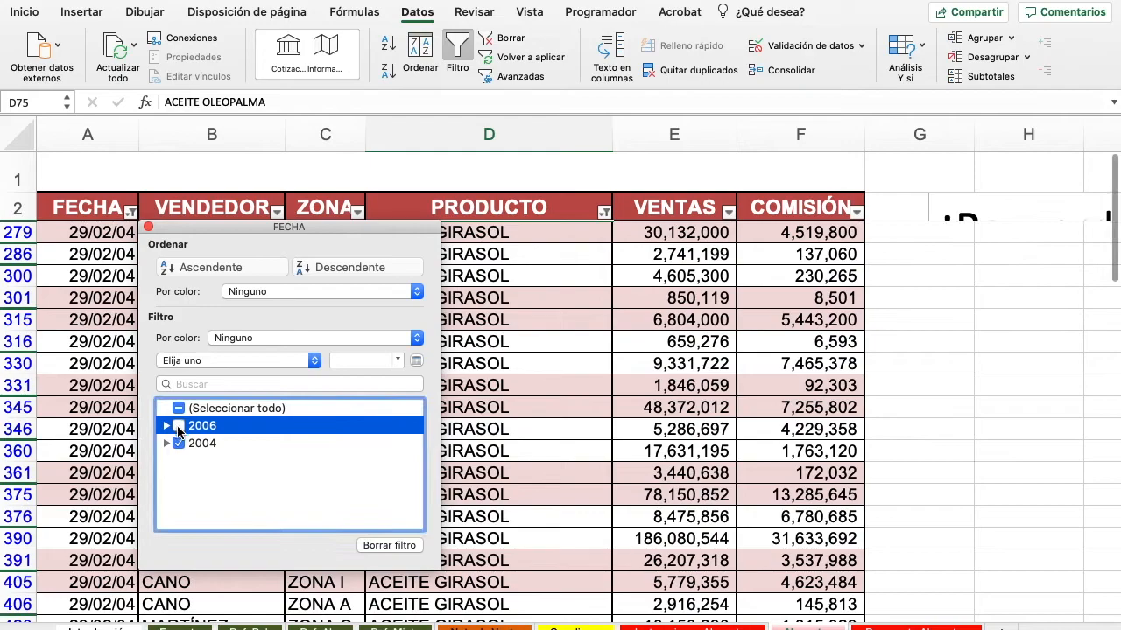
pyautogui.click(166, 444)
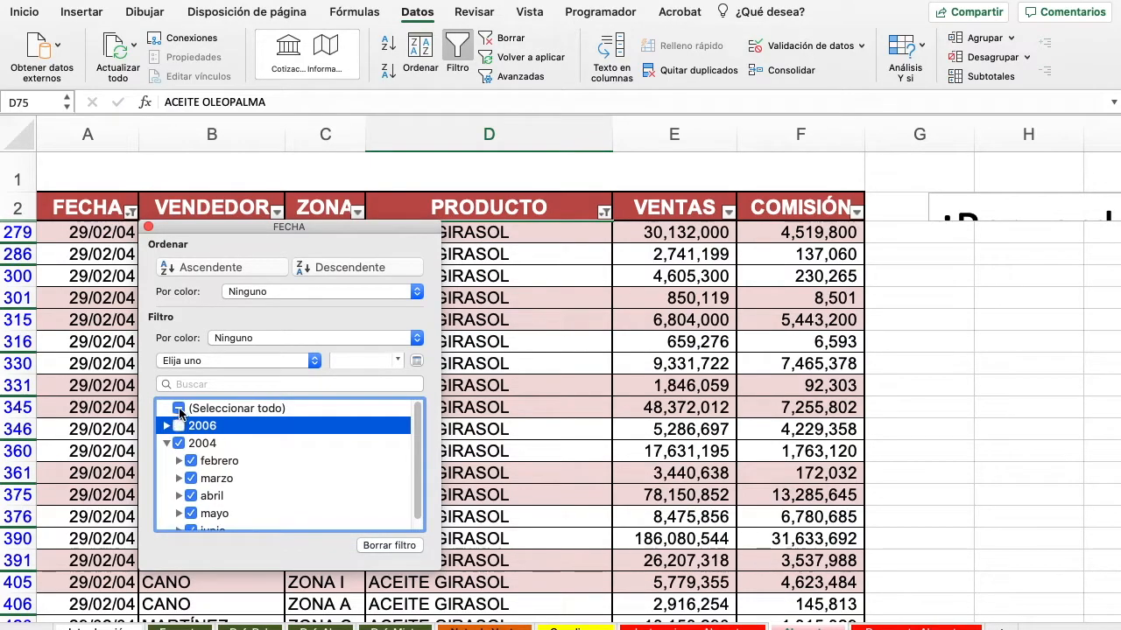
pyautogui.click(179, 409)
pyautogui.click(180, 408)
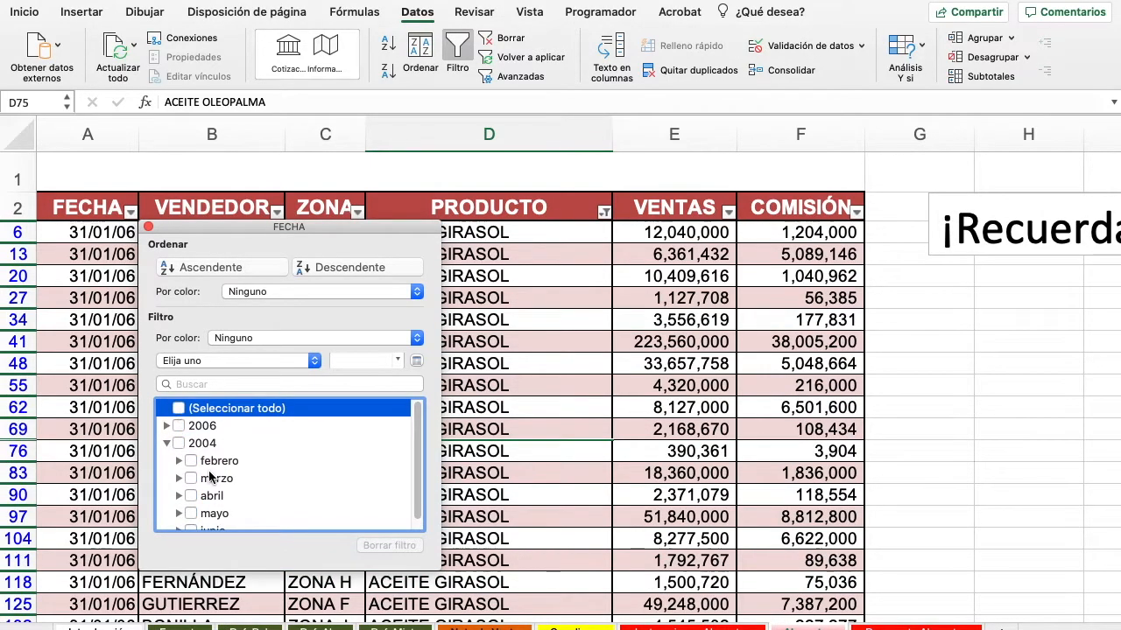
pyautogui.scroll(-1, 211, 475)
pyautogui.click(178, 453)
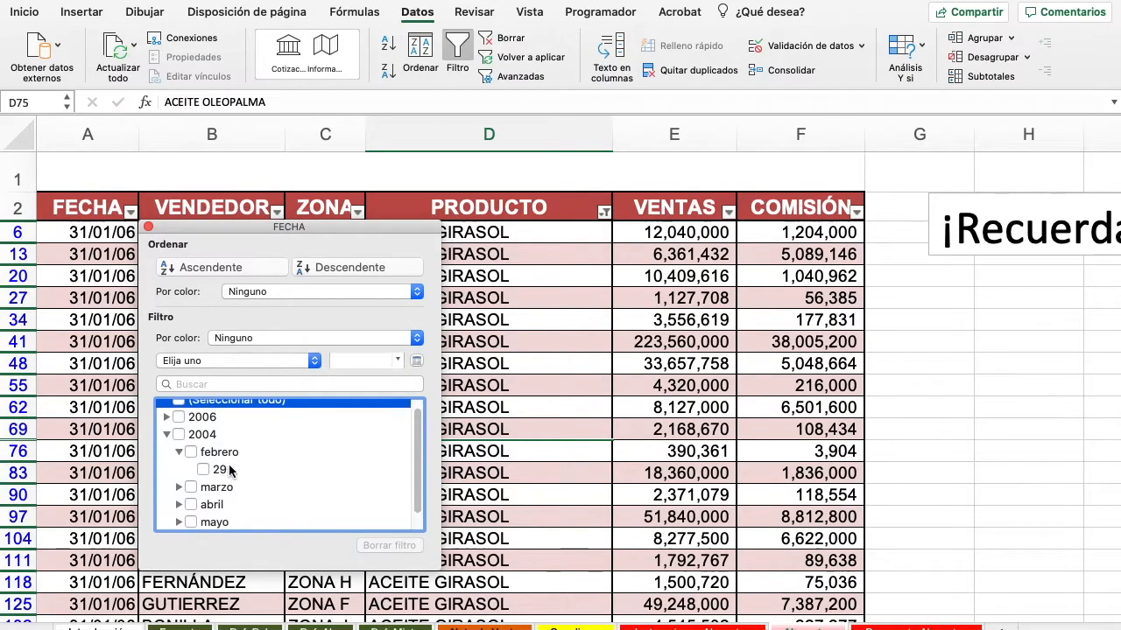
pyautogui.click(204, 470)
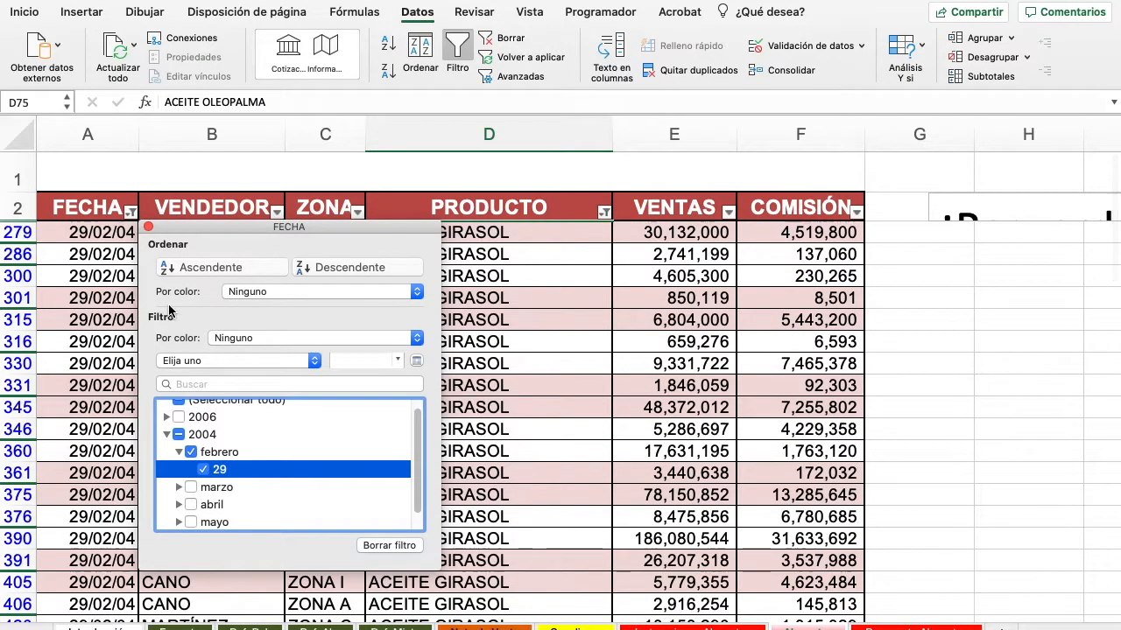
pyautogui.click(149, 228)
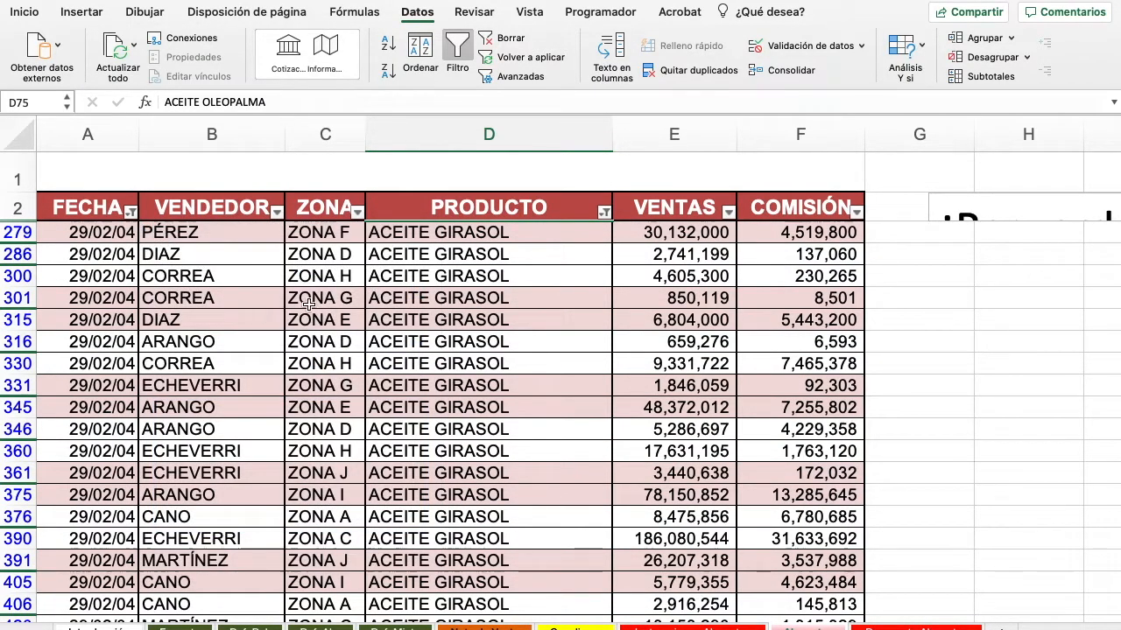
pyautogui.scroll(-5, 375, 317)
pyautogui.scroll(5, 375, 317)
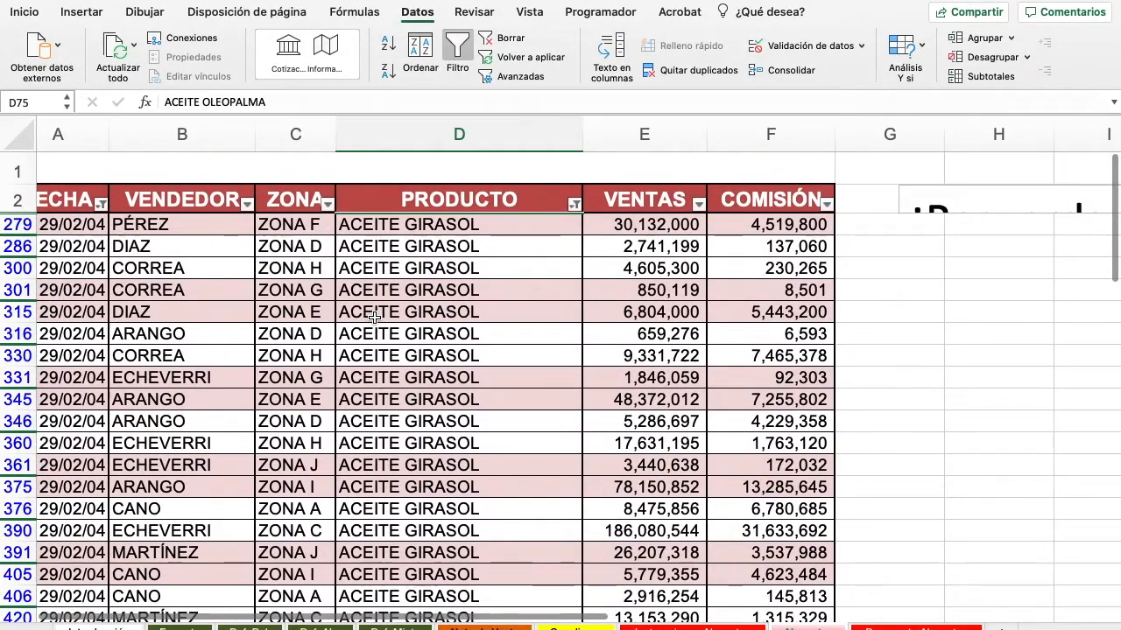
# Copy the filtered Abarrotes table with its headers and paste it at O5 in Respuesta Abarrotes, beside the second table
pyautogui.hscroll(-2, 375, 317)
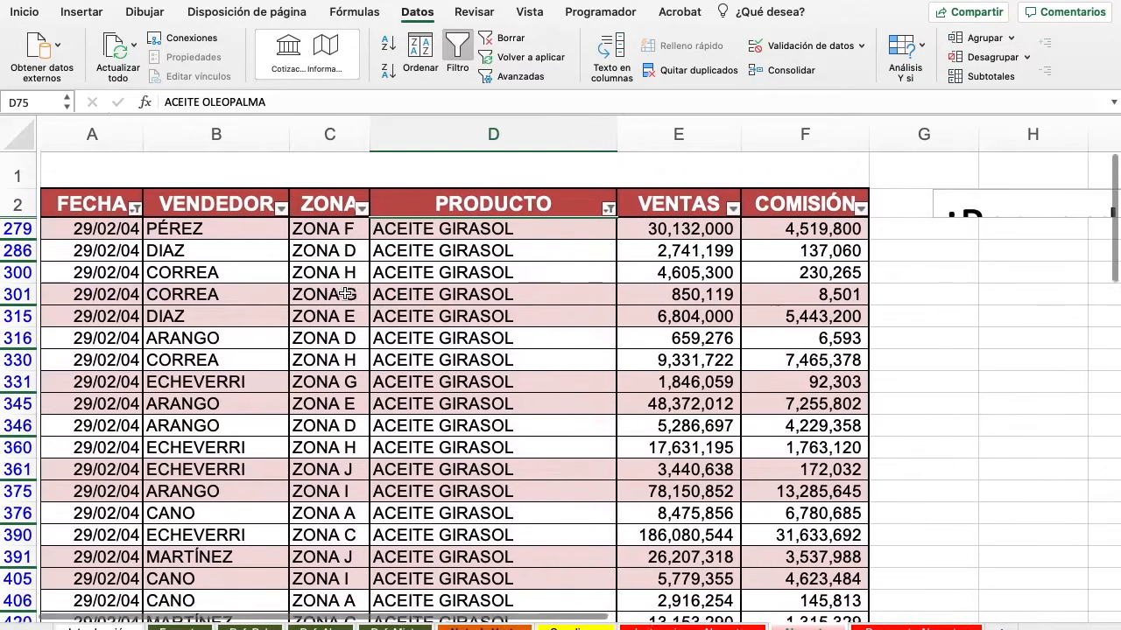
pyautogui.moveTo(91, 207); pyautogui.dragTo(824, 562)
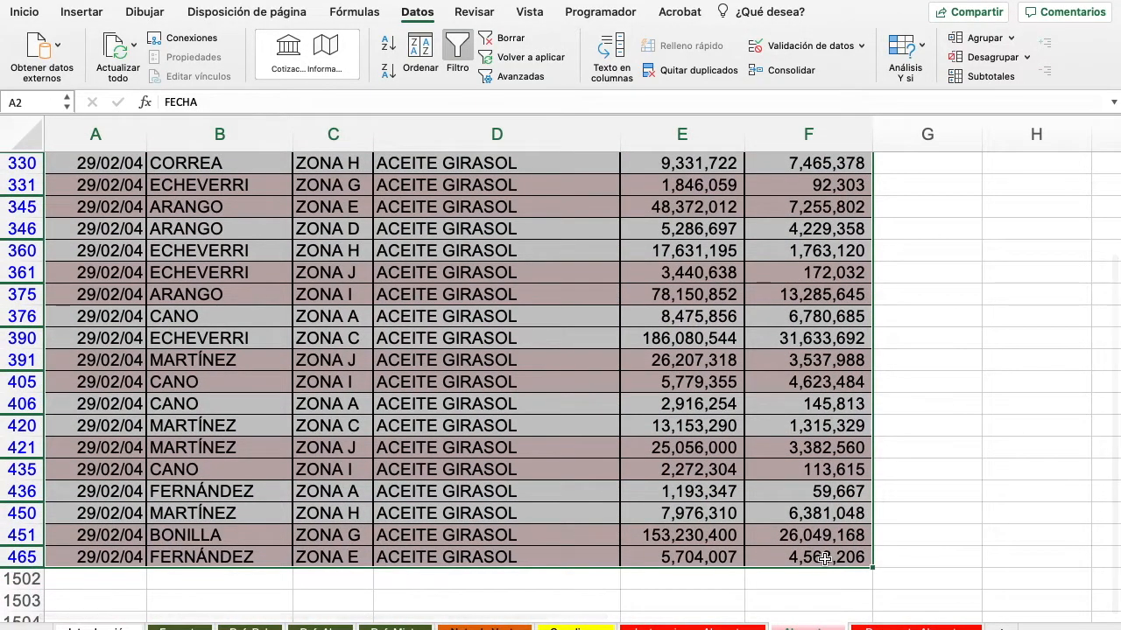
pyautogui.press('super+c')
pyautogui.scroll(10, 825, 564)
pyautogui.click(920, 627)
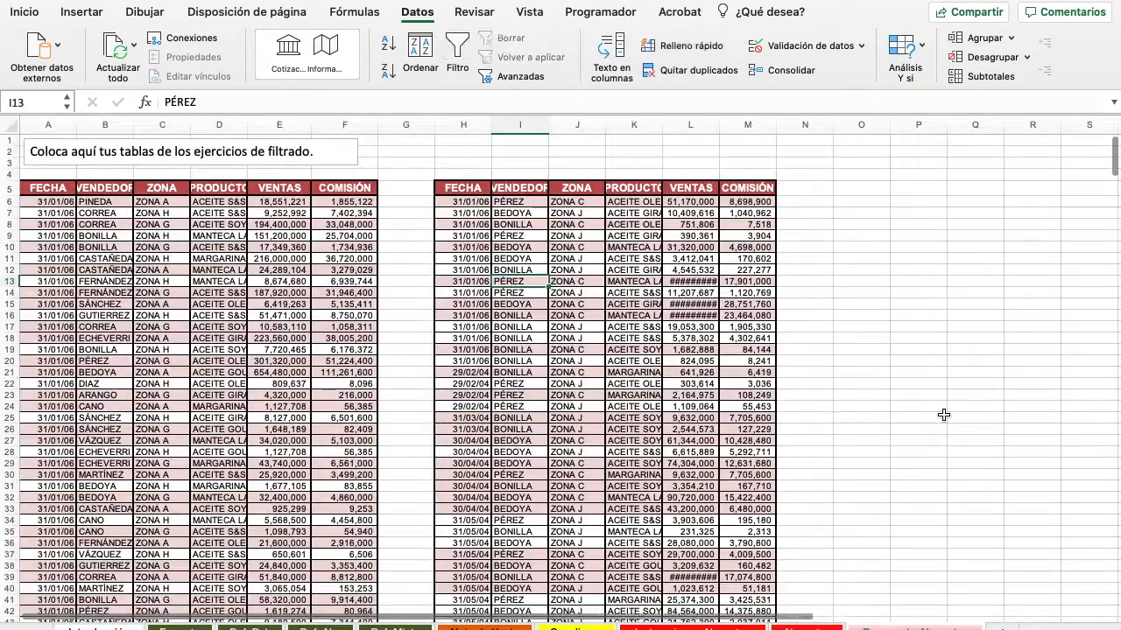
pyautogui.hscroll(6, 961, 381)
pyautogui.click(576, 193)
pyautogui.press('super+v')
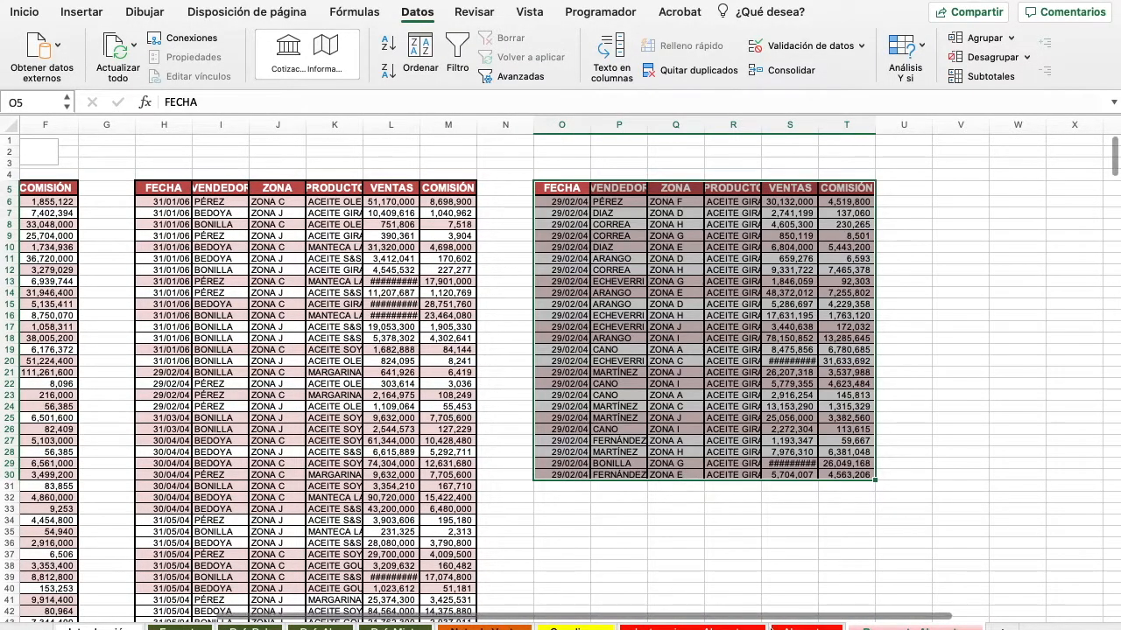
# Return to the Abarrotes sheet and cancel the copy selection around the filtered table
pyautogui.click(807, 627)
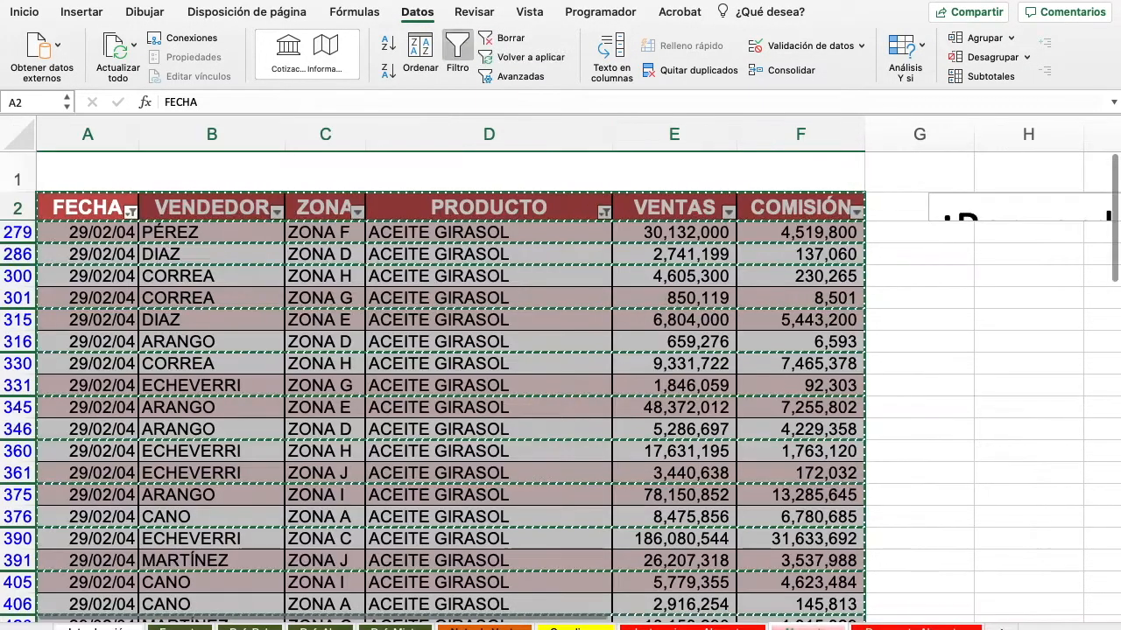
pyautogui.click(598, 498)
pyautogui.press('Escape')
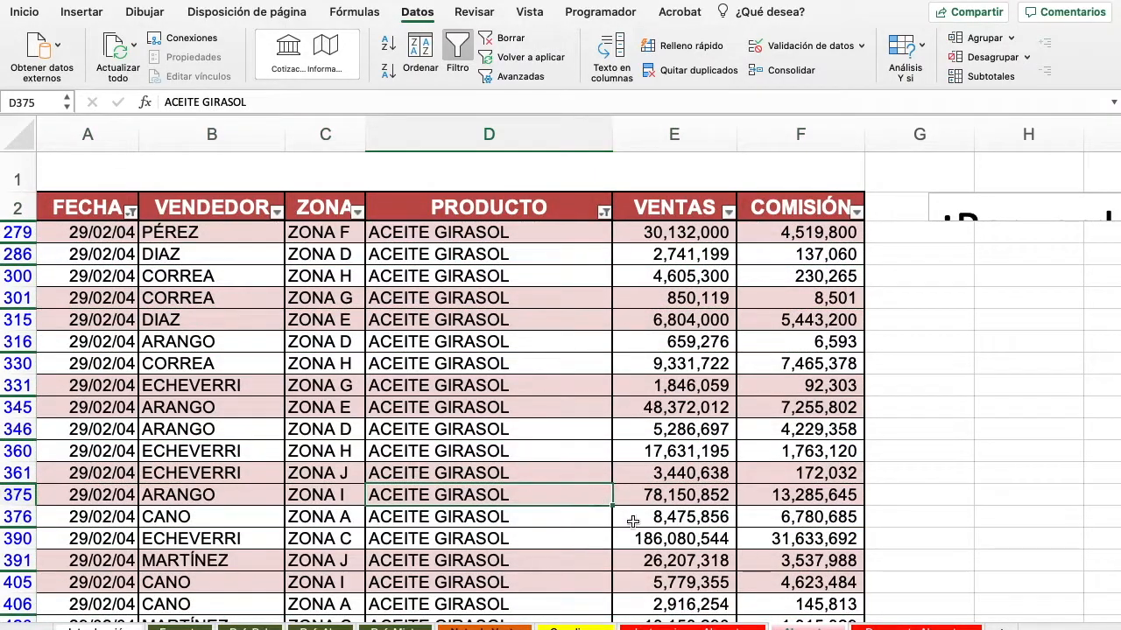
# Review exercise 4 in the Abarrotes instructions sheet for the required commission limit and seller
pyautogui.click(693, 628)
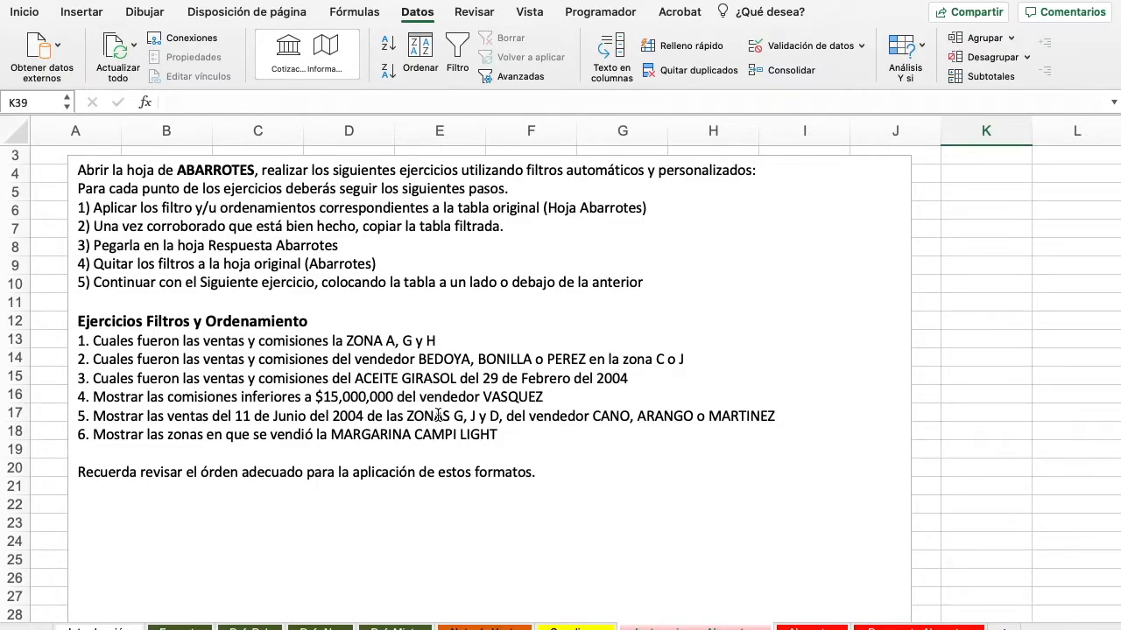
pyautogui.scroll(-2, 437, 415)
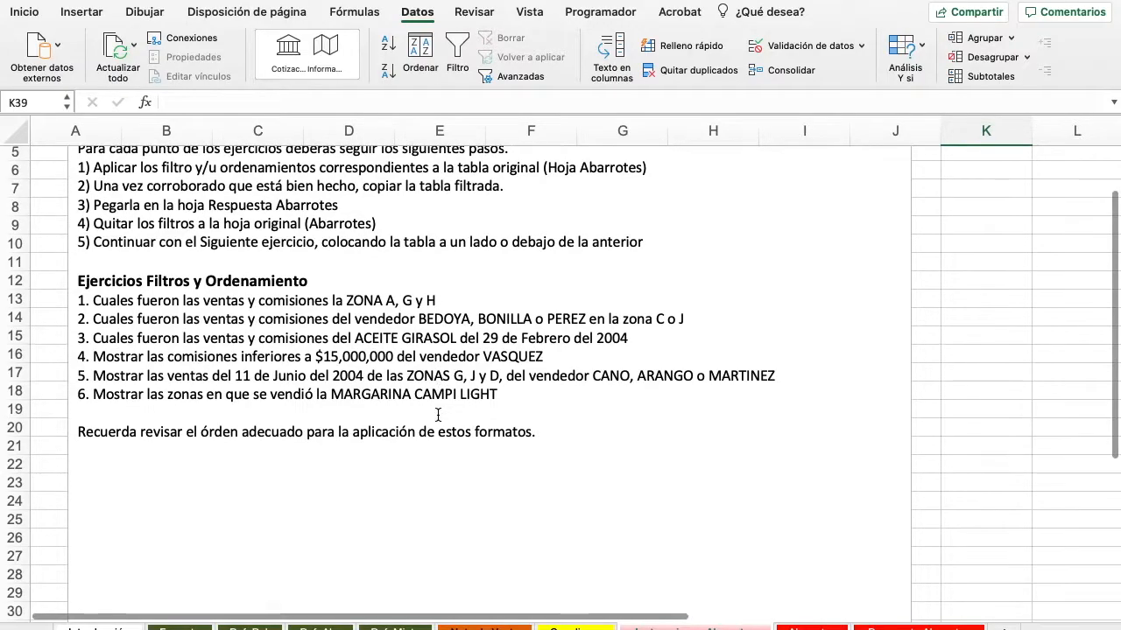
pyautogui.scroll(3, 437, 415)
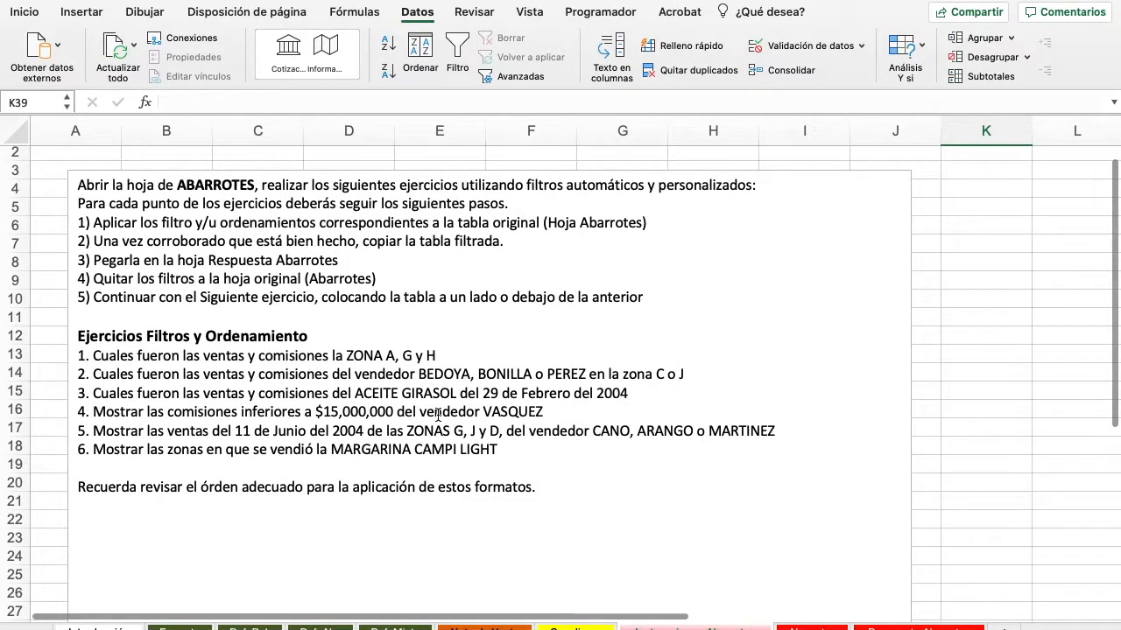